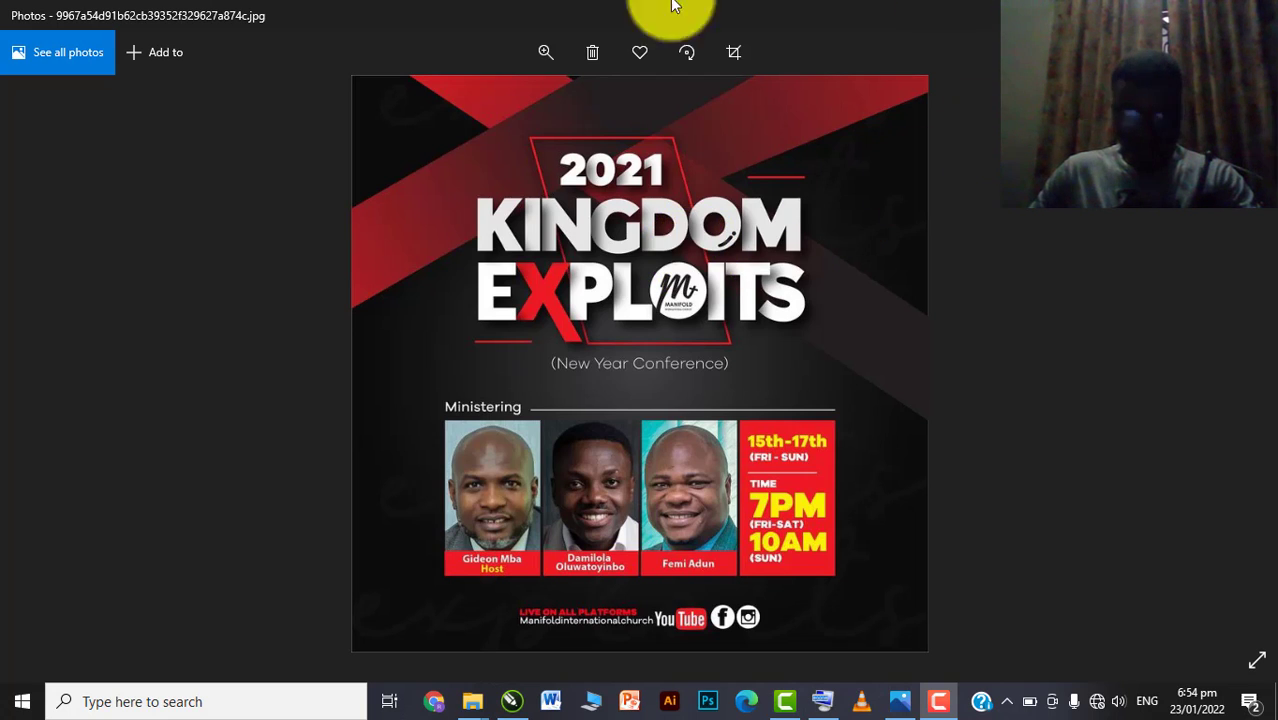
# Switch to CorelDRAW and create a new 1,080 × 1,080 px RGB document at 300 dpi
pyautogui.click(1170, 15)
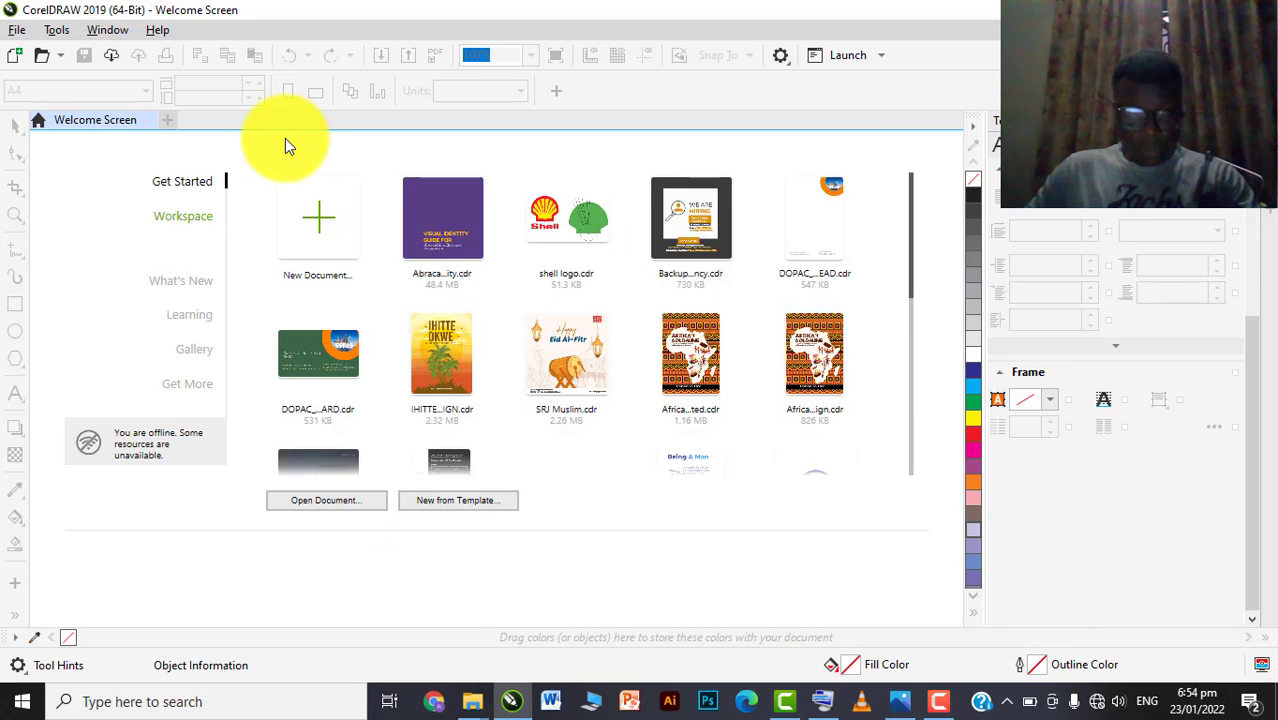
pyautogui.click(320, 212)
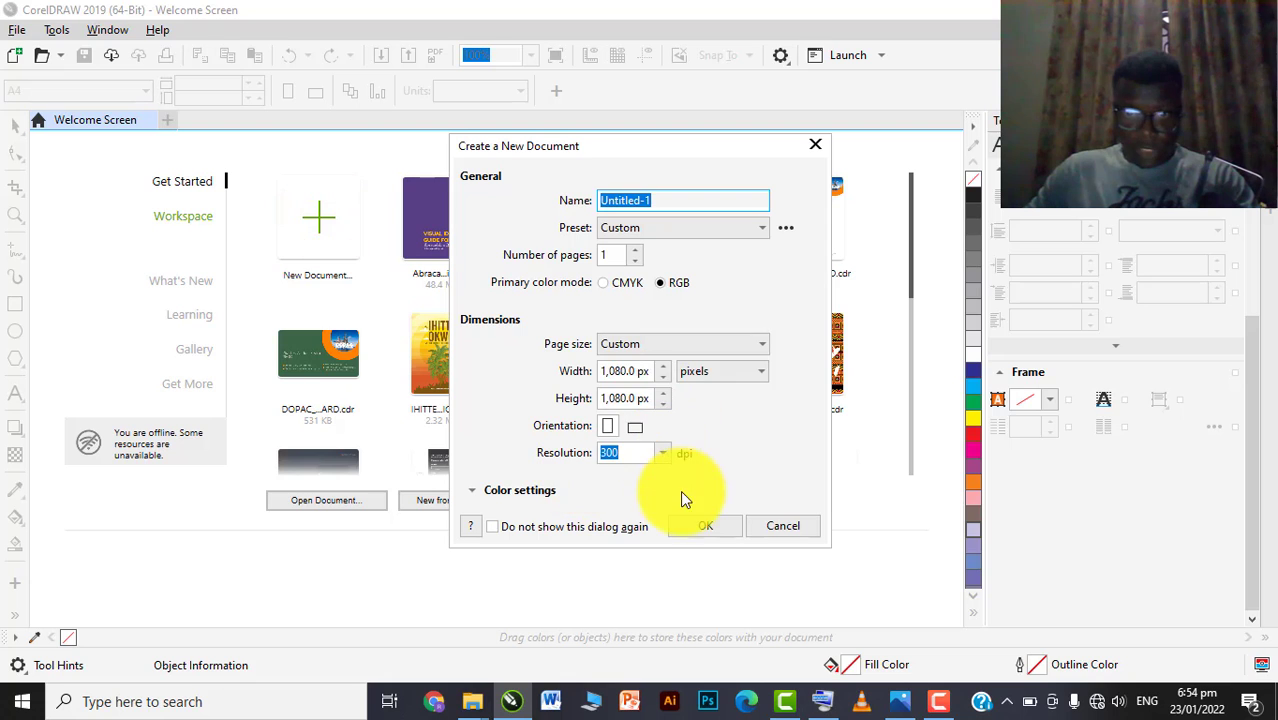
pyautogui.click(695, 521)
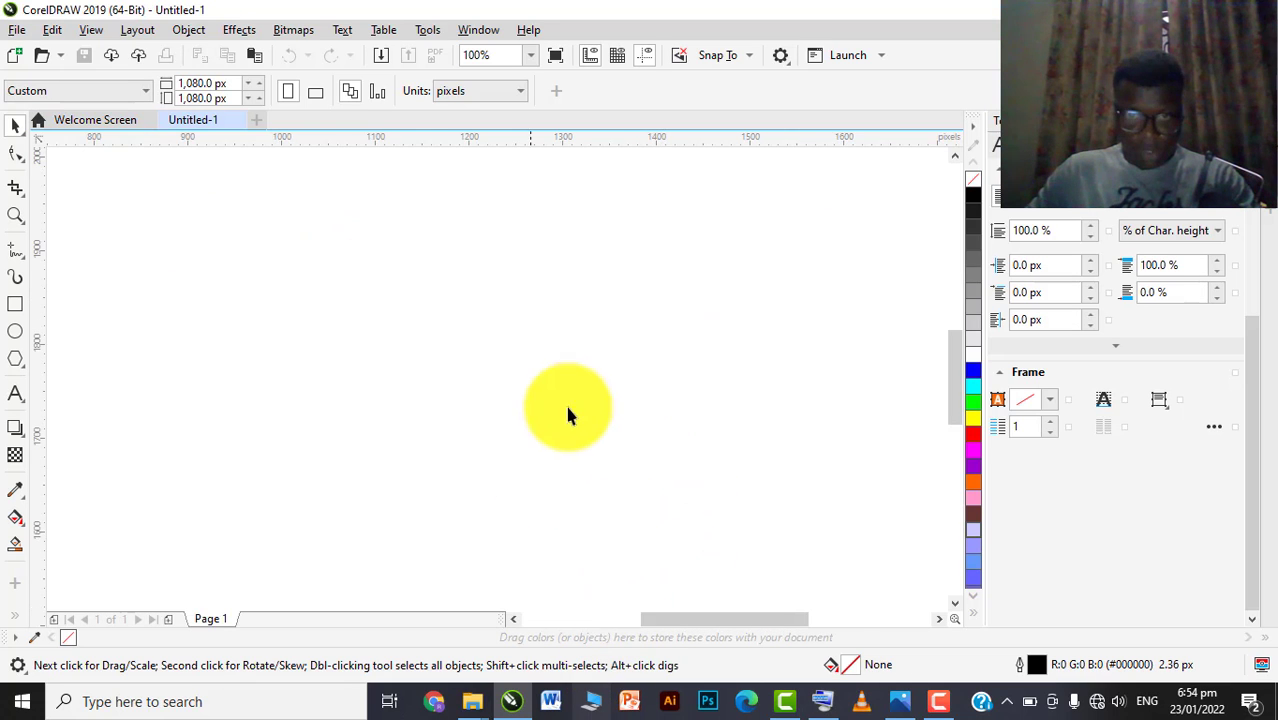
# Import the Kingdom Exploits flyer image from the AIGE flyers folder and place it outside the page, clear of its left edge
pyautogui.moveTo(471, 701)
pyautogui.click(548, 632)
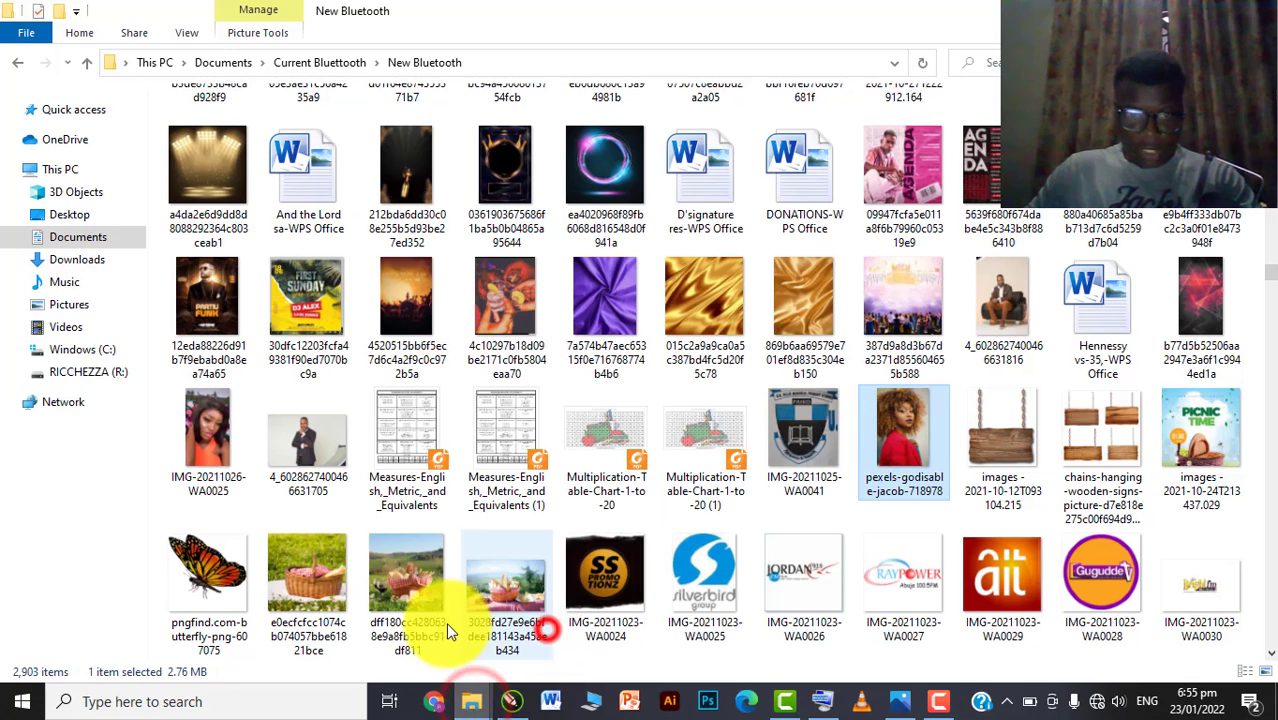
pyautogui.click(400, 633)
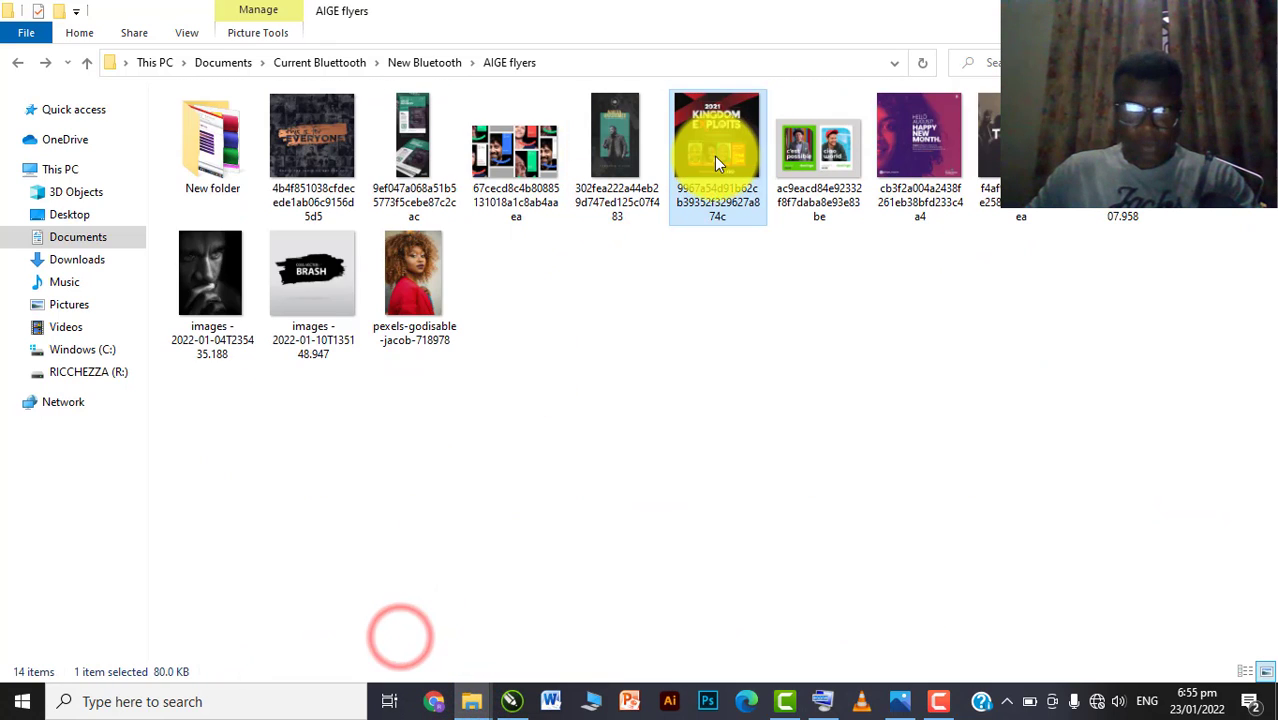
pyautogui.moveTo(714, 156); pyautogui.dragTo(375, 360)
pyautogui.click(778, 338)
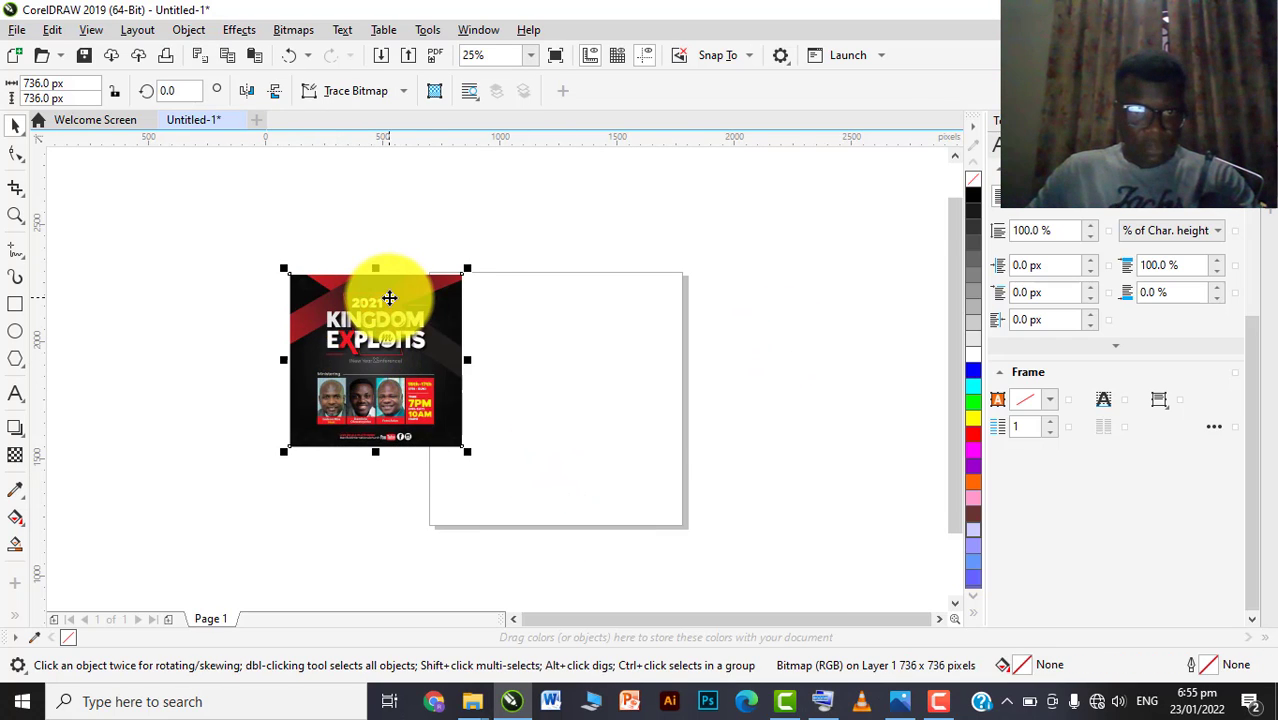
pyautogui.scroll(2, 389, 297)
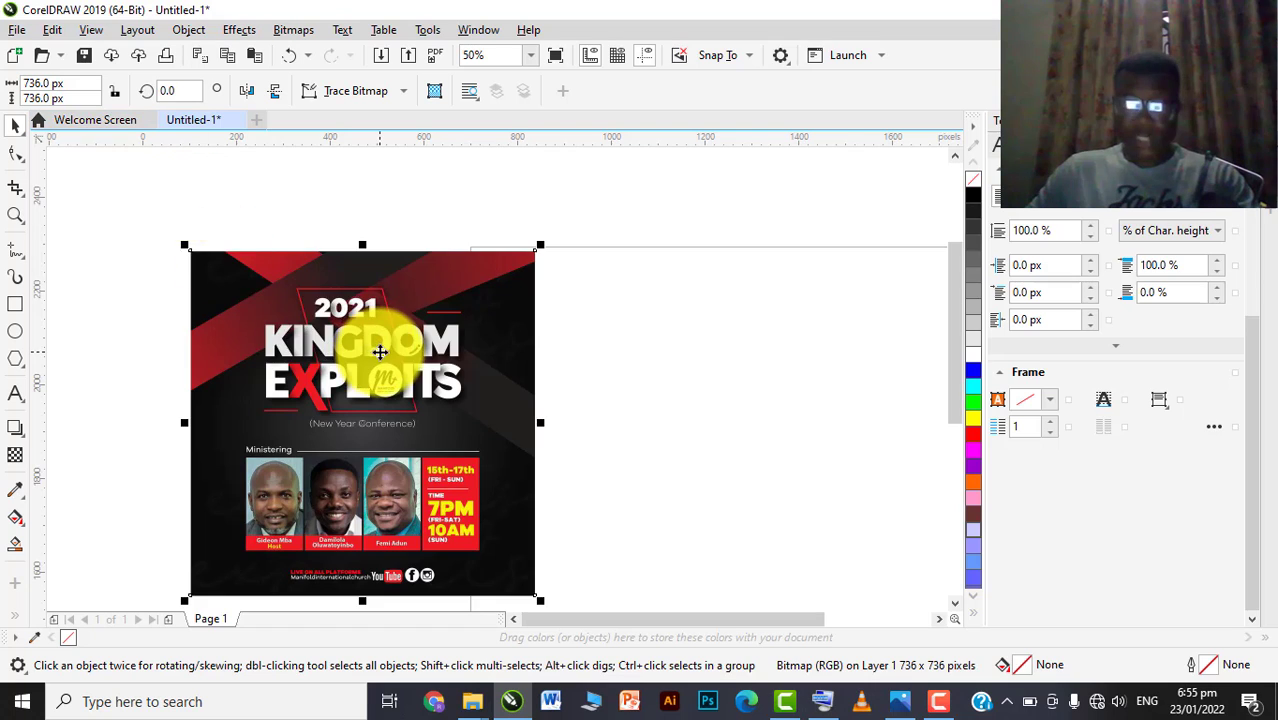
pyautogui.scroll(-2, 380, 352)
pyautogui.moveTo(408, 380); pyautogui.dragTo(322, 340)
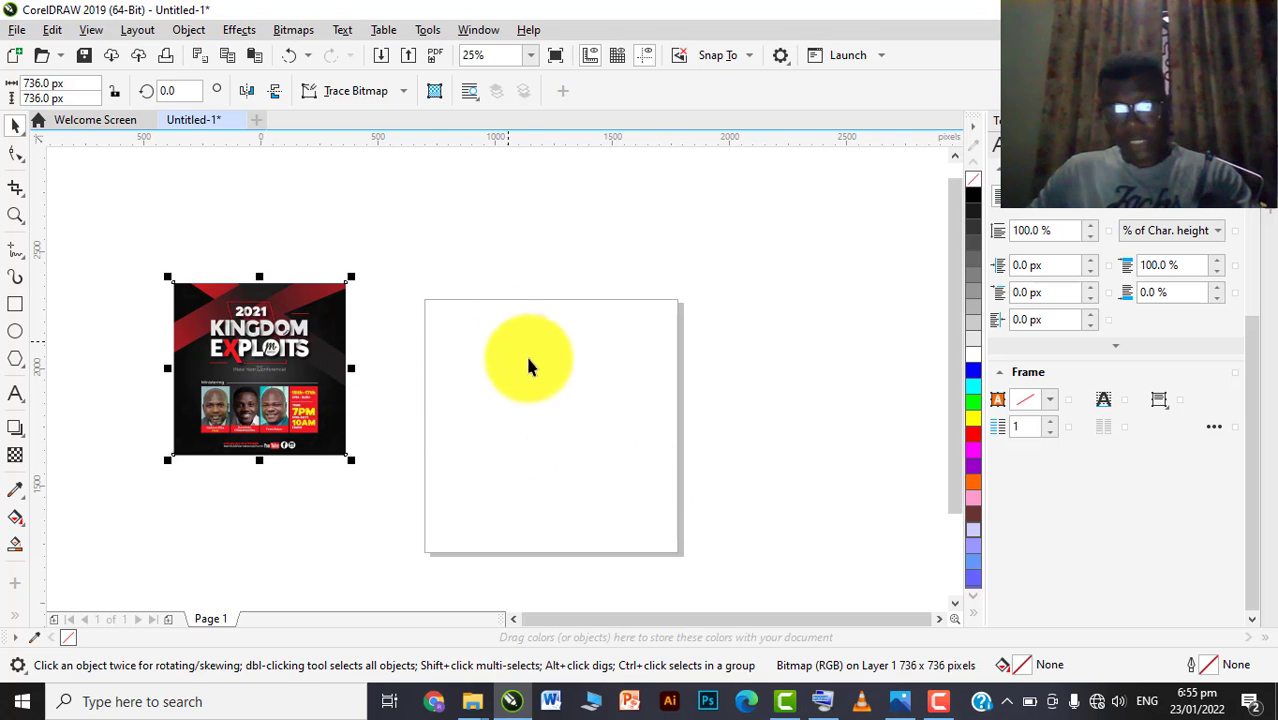
# Move the reference flyer closer so it sits right beside the page's left edge
pyautogui.scroll(-2, 500, 285)
pyautogui.scroll(2, 490, 373)
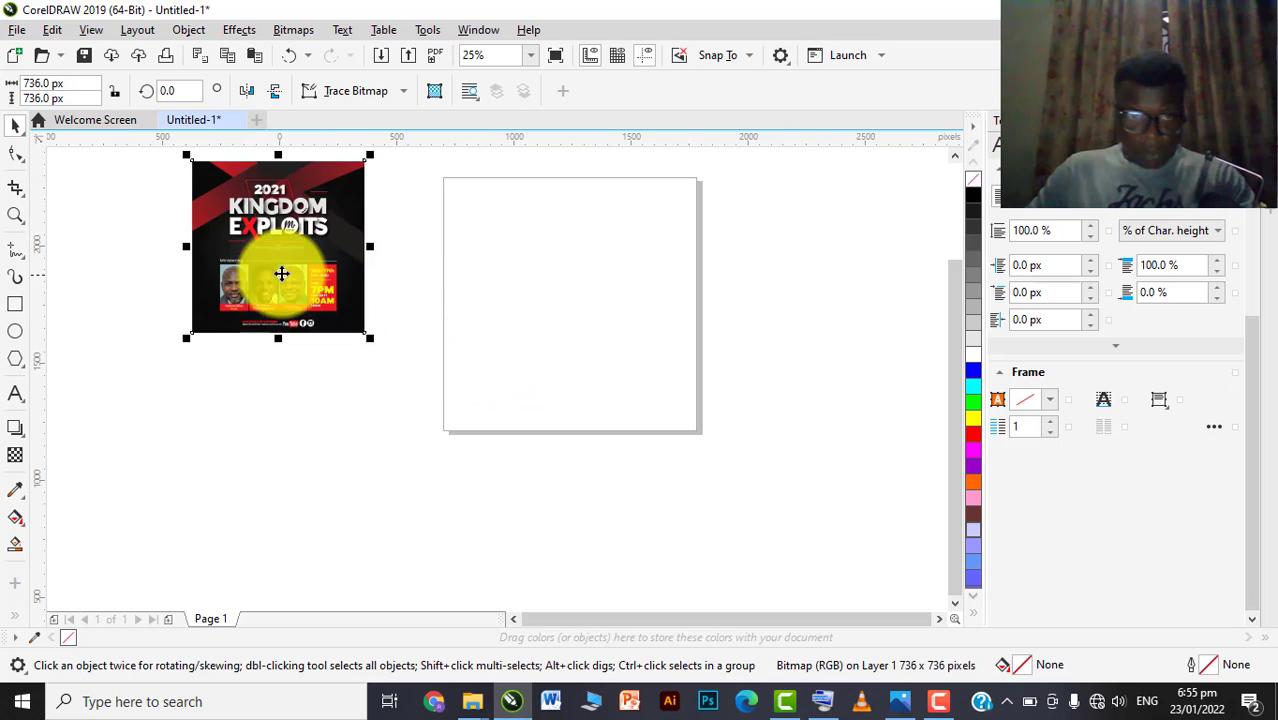
pyautogui.moveTo(280, 271); pyautogui.dragTo(288, 302)
pyautogui.scroll(2, 296, 253)
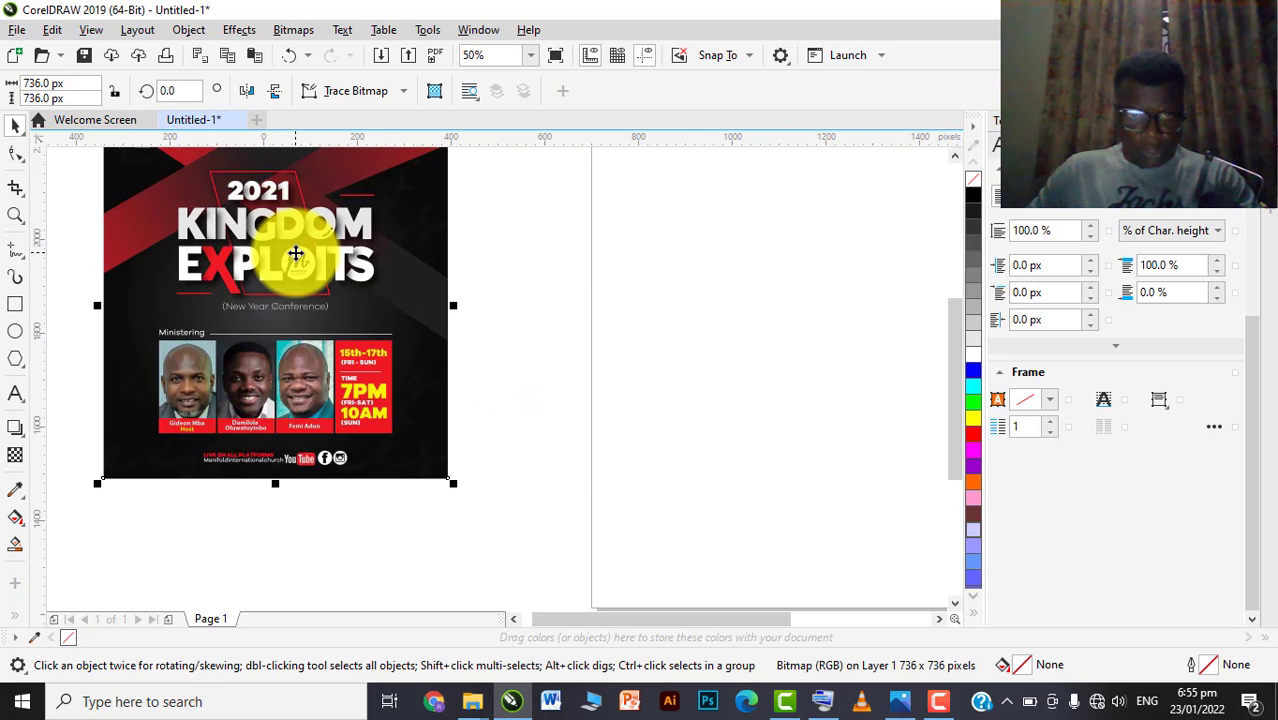
pyautogui.moveTo(297, 251); pyautogui.dragTo(417, 302)
# Examine the reference flyer's title, diagonal red bands, speaker photos and overall layout
pyautogui.scroll(-2, 383, 314)
pyautogui.scroll(2, 365, 287)
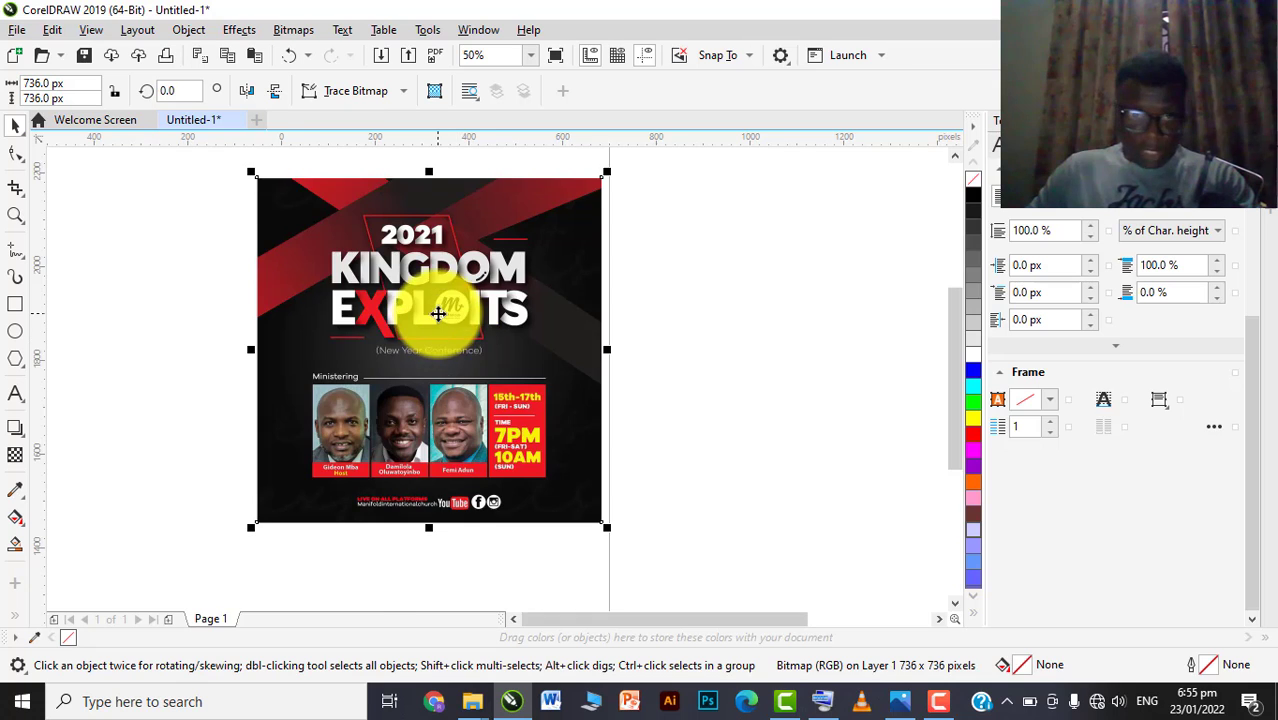
pyautogui.scroll(2, 433, 306)
pyautogui.scroll(-2, 433, 306)
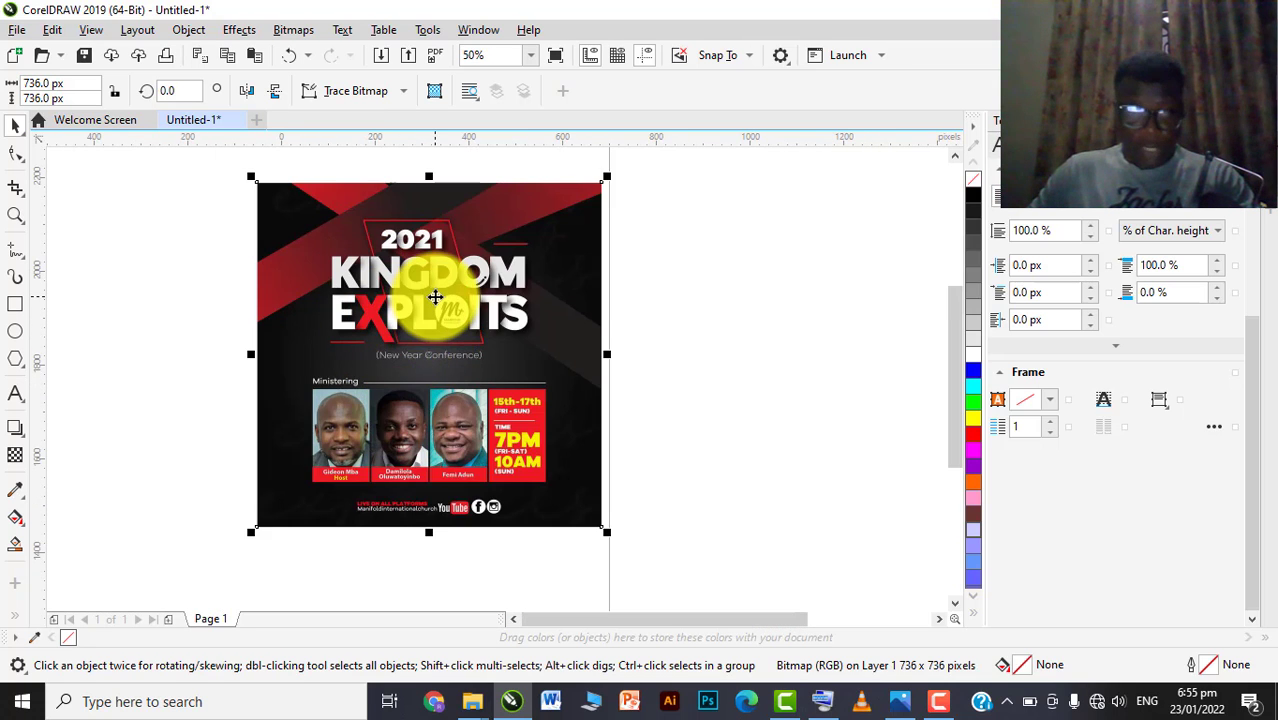
pyautogui.scroll(2, 440, 285)
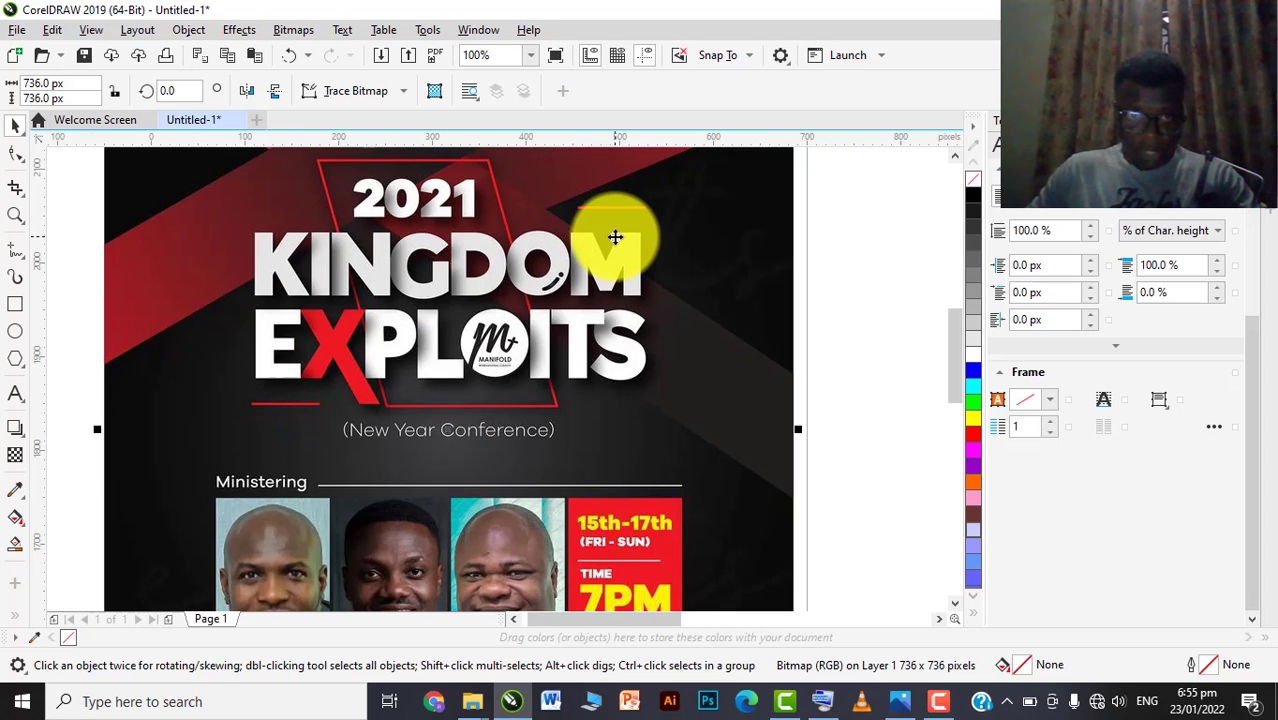
pyautogui.scroll(-2, 615, 237)
pyautogui.scroll(2, 571, 251)
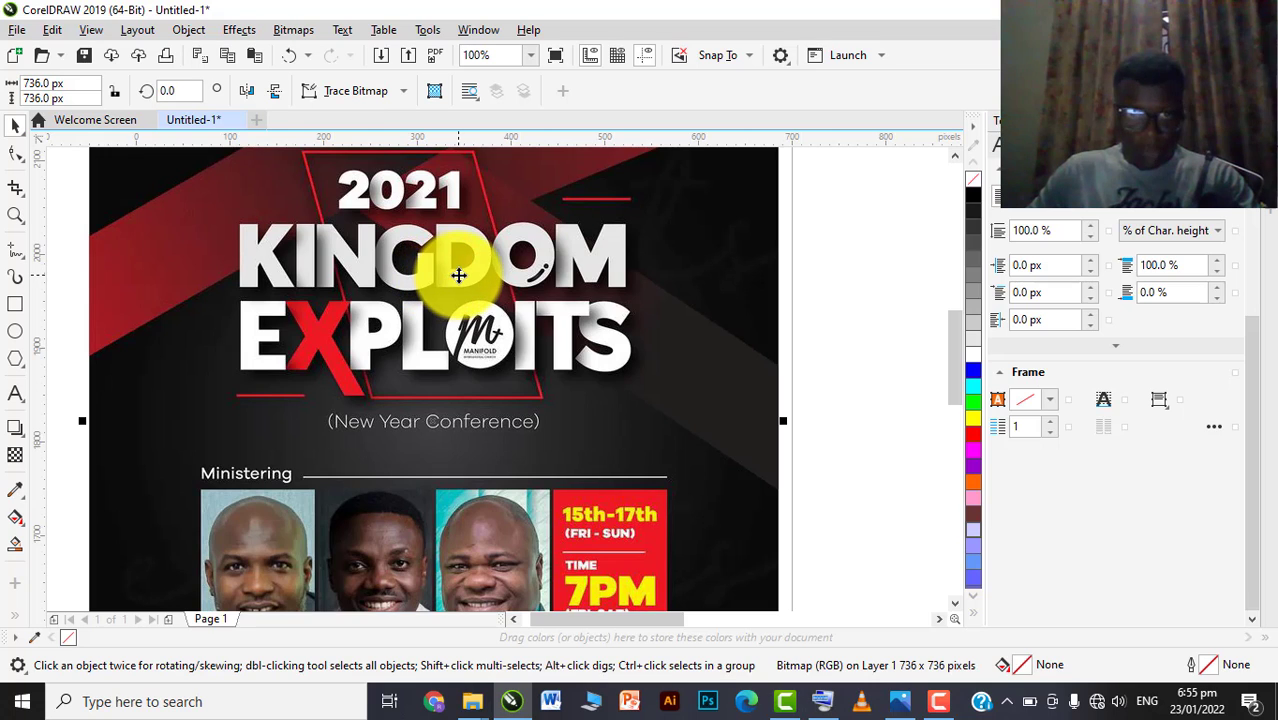
pyautogui.scroll(-2, 470, 280)
pyautogui.scroll(1, 510, 295)
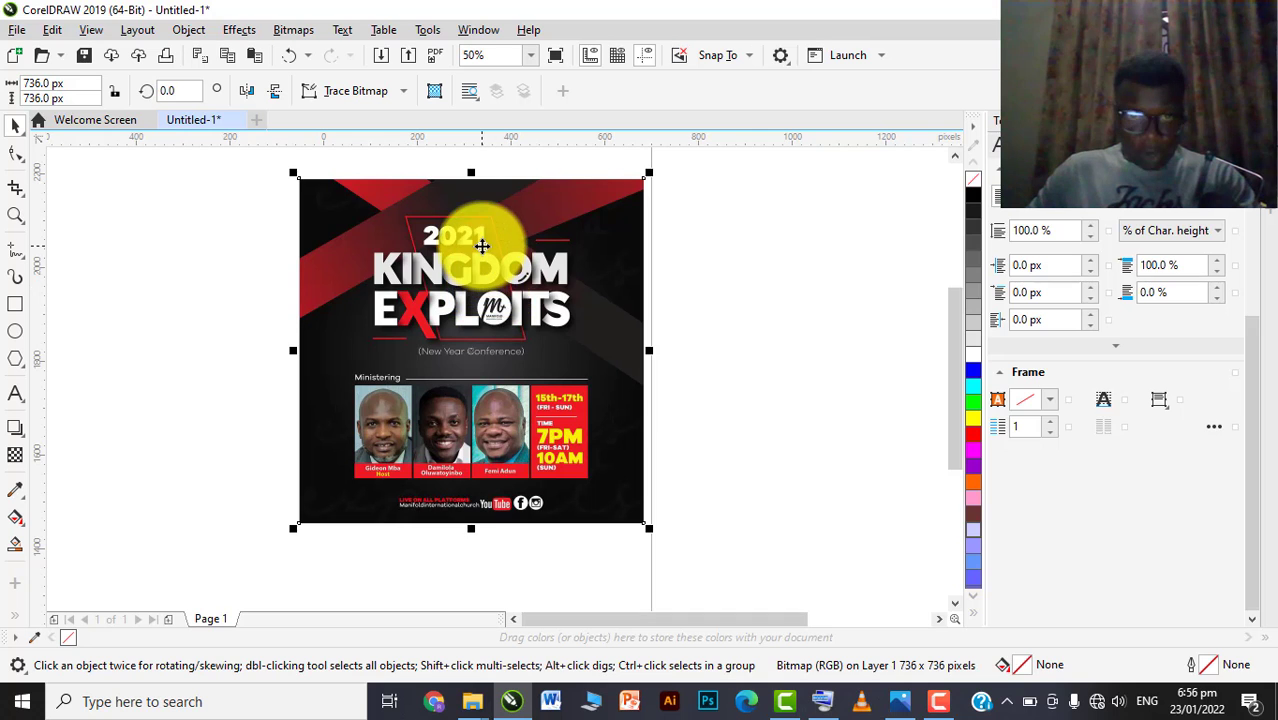
pyautogui.moveTo(491, 285); pyautogui.dragTo(482, 361)
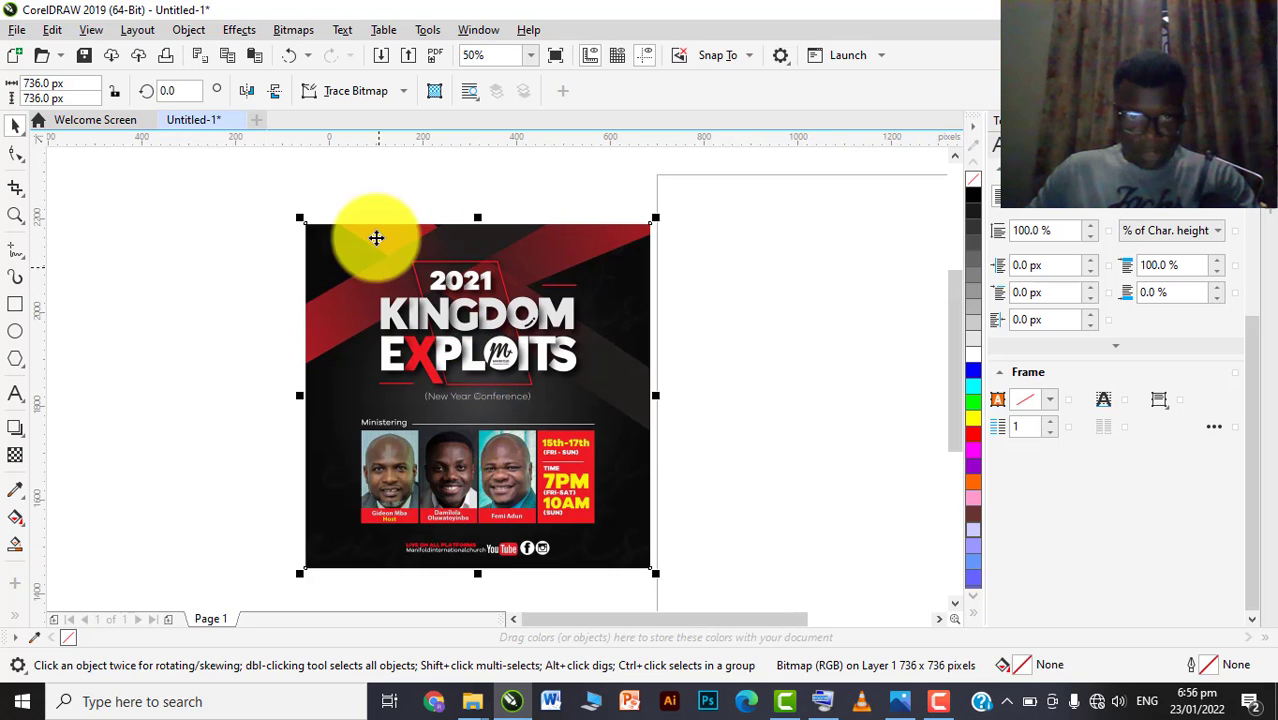
pyautogui.scroll(-2, 416, 302)
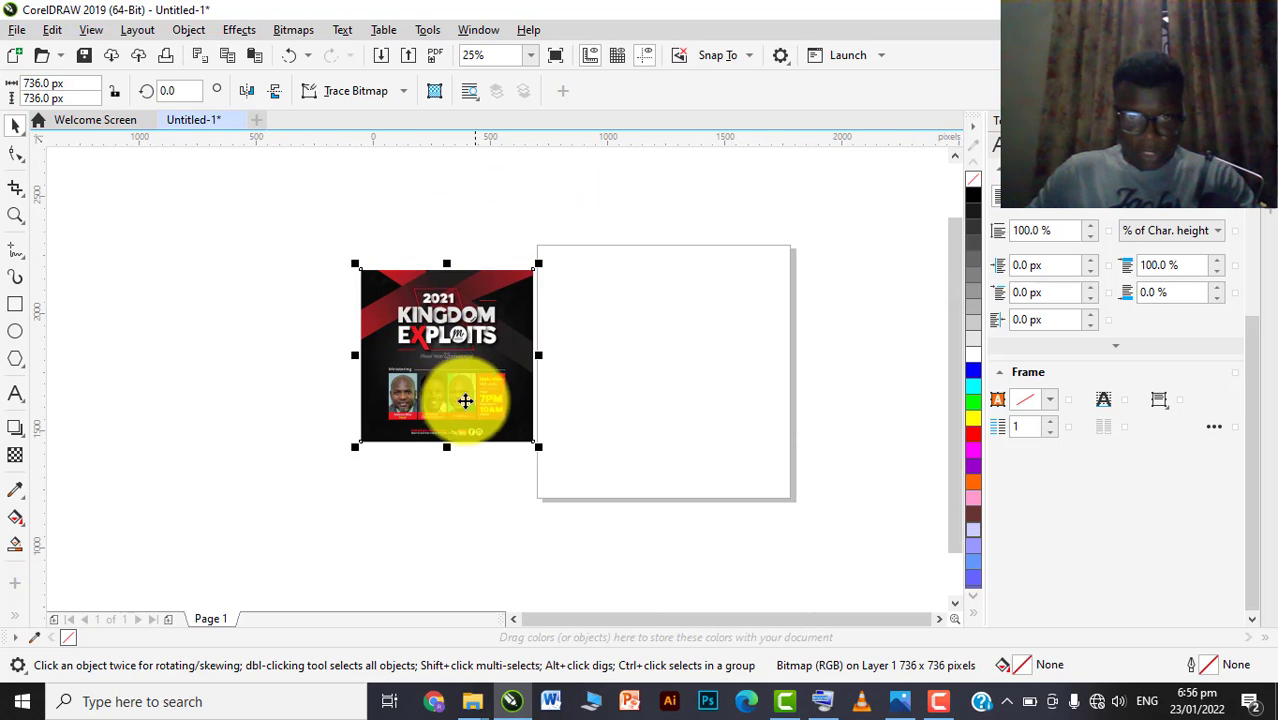
pyautogui.click(578, 207)
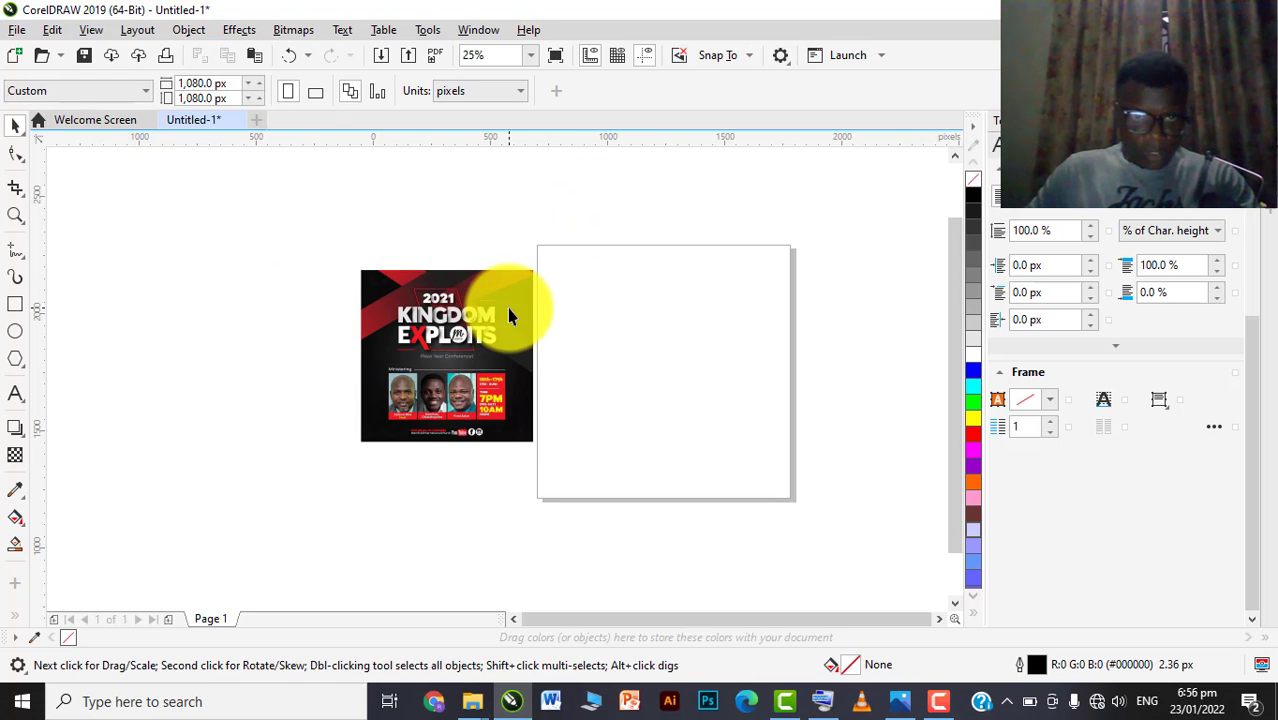
# Draw a tall, narrow rectangle about 138 × 636 px in the upper-left part of the page
pyautogui.click(12, 305)
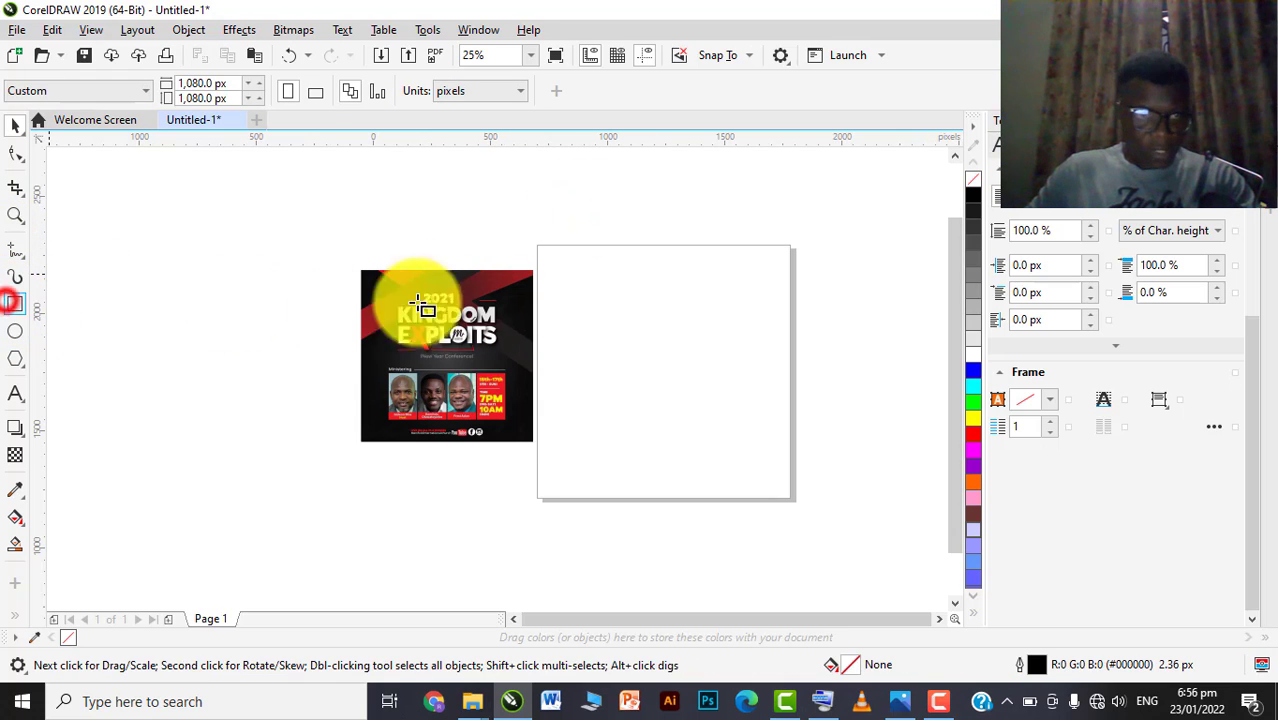
pyautogui.scroll(2, 548, 263)
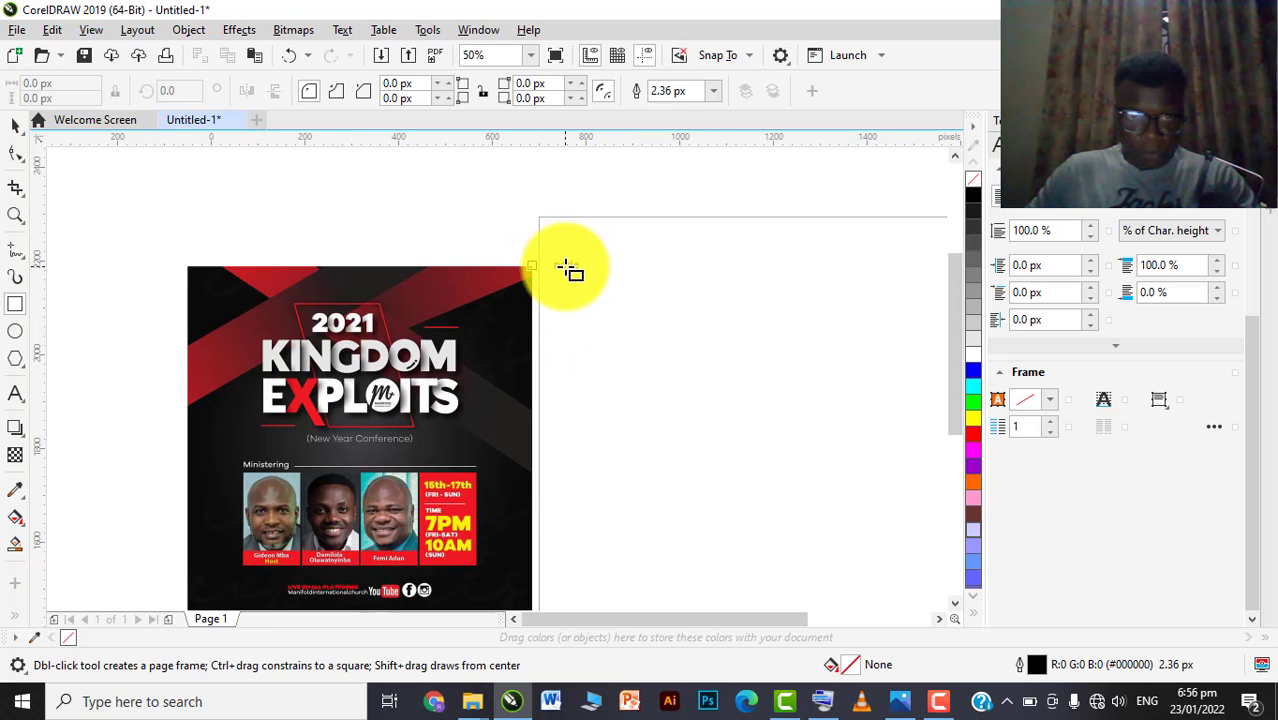
pyautogui.click(15, 126)
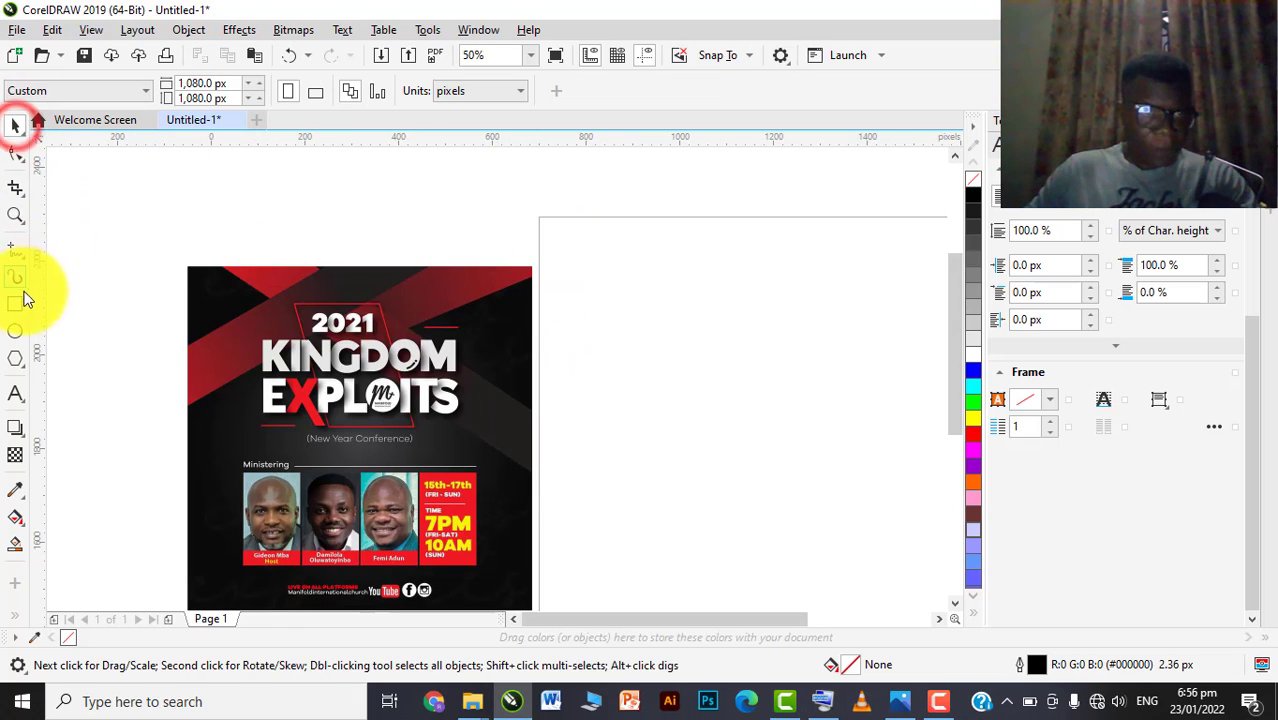
pyautogui.click(15, 305)
pyautogui.moveTo(589, 233); pyautogui.dragTo(654, 535)
pyautogui.click(15, 121)
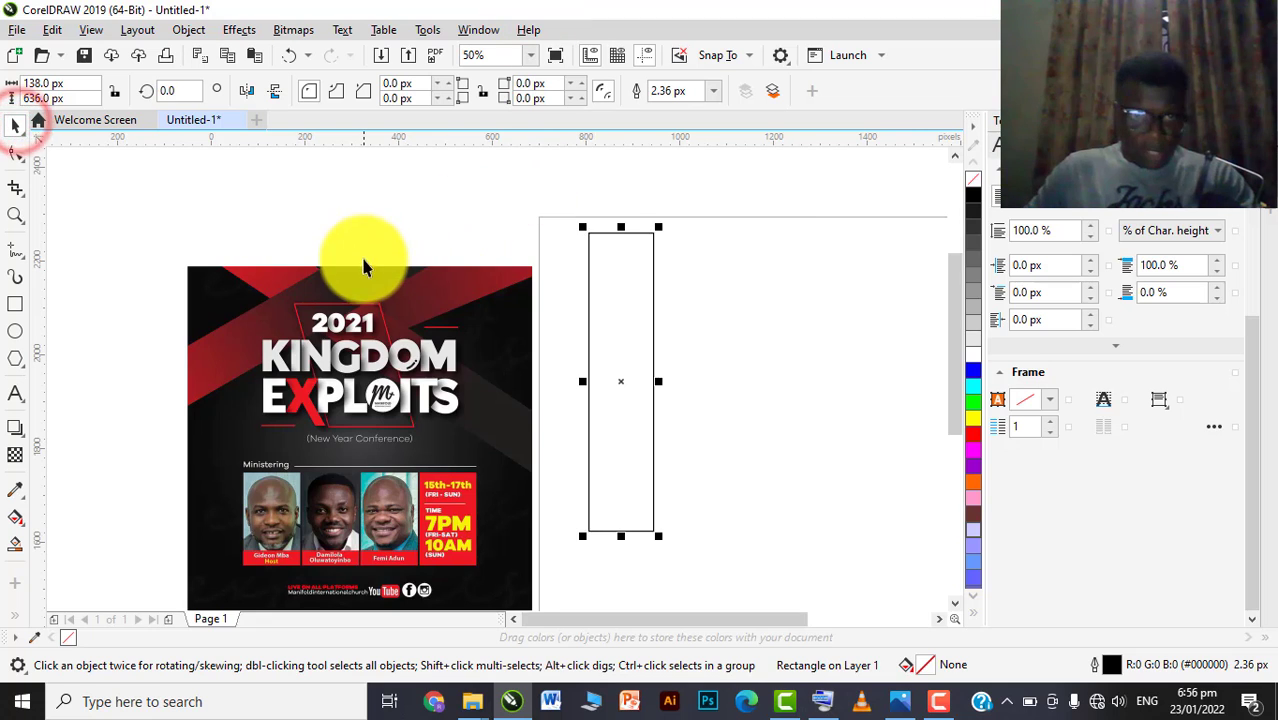
# Rotate the rectangle to about 312.5° and shift it up across the page's top-left corner, like the flyer's diagonal band
pyautogui.scroll(2, 362, 262)
pyautogui.scroll(-2, 383, 285)
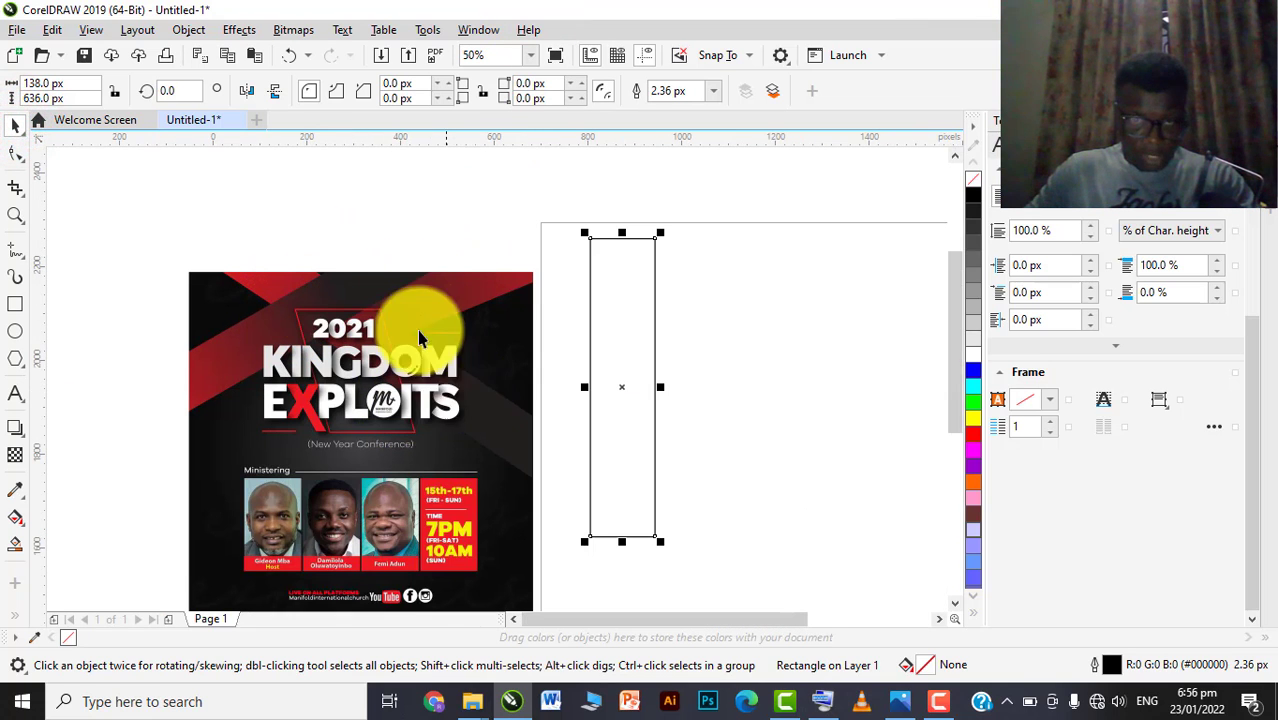
pyautogui.scroll(-2, 418, 322)
pyautogui.scroll(2, 512, 303)
pyautogui.click(512, 296)
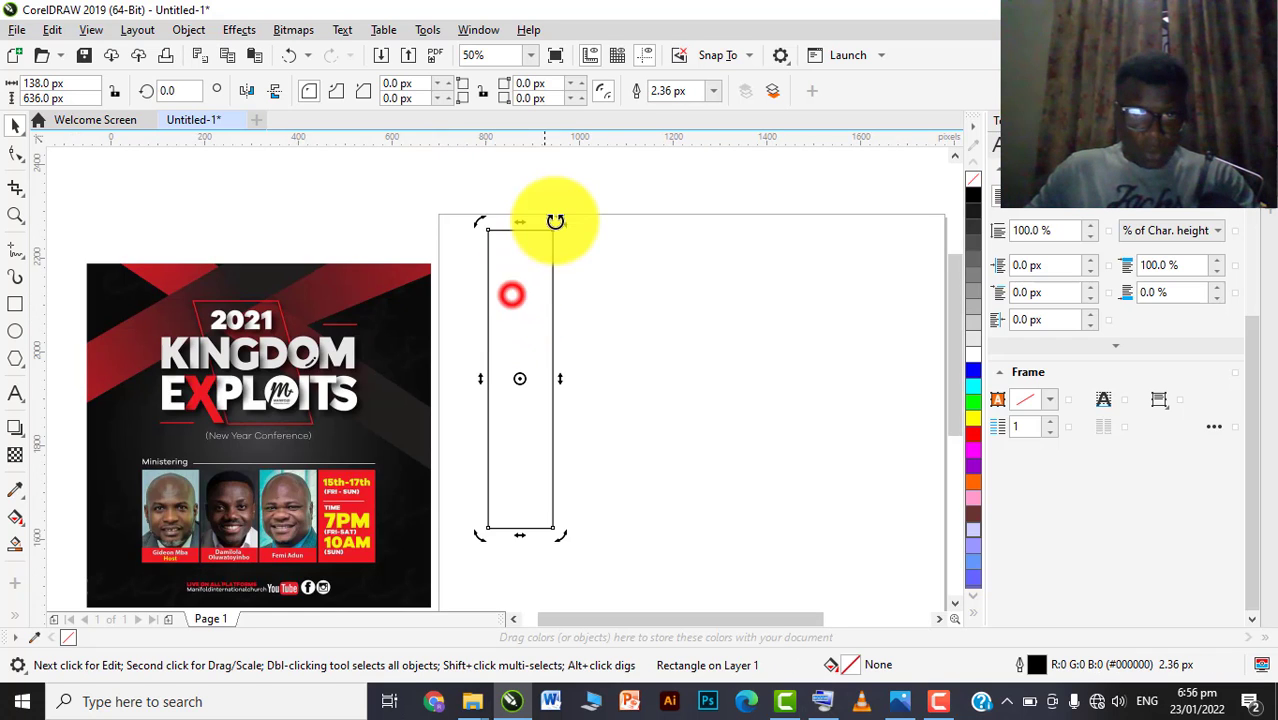
pyautogui.moveTo(556, 218); pyautogui.dragTo(604, 240)
pyautogui.click(720, 327)
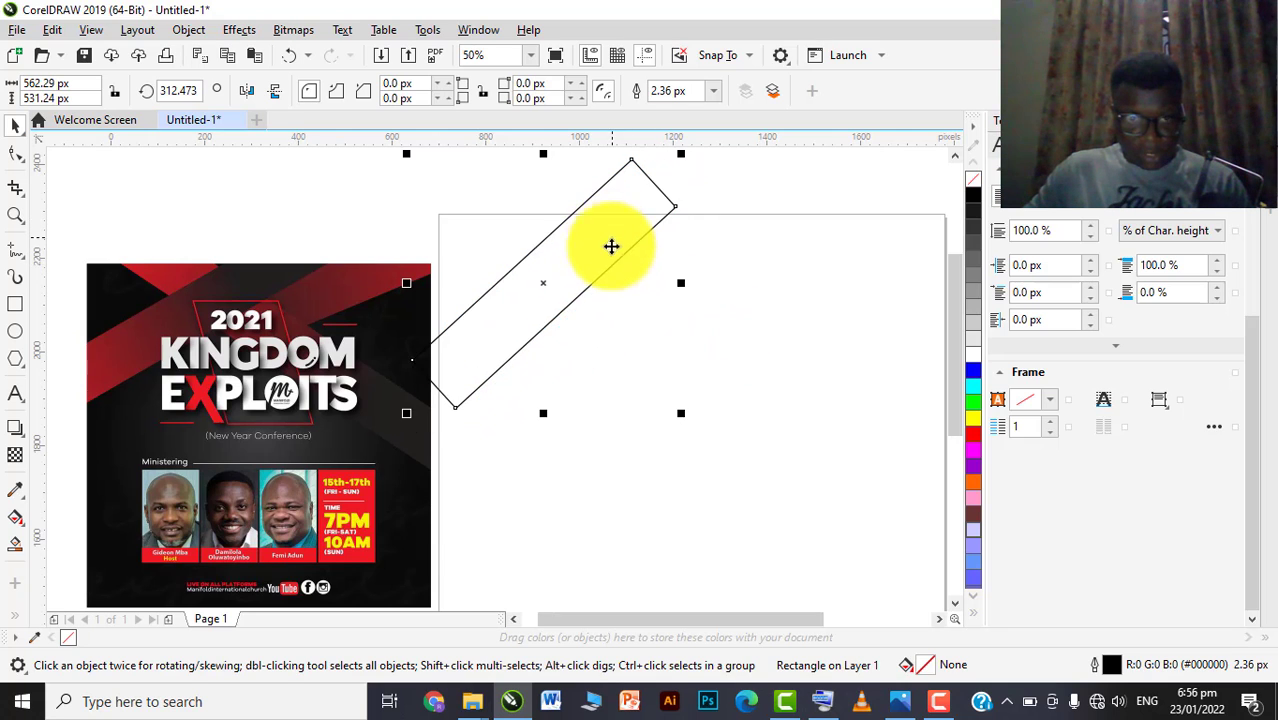
# Enlarge the slanted rectangle to about 666 × 629 px overall and position it across the page's top-left corner
pyautogui.moveTo(405, 417); pyautogui.dragTo(352, 458)
pyautogui.moveTo(594, 292); pyautogui.dragTo(611, 264)
pyautogui.scroll(-1, 433, 322)
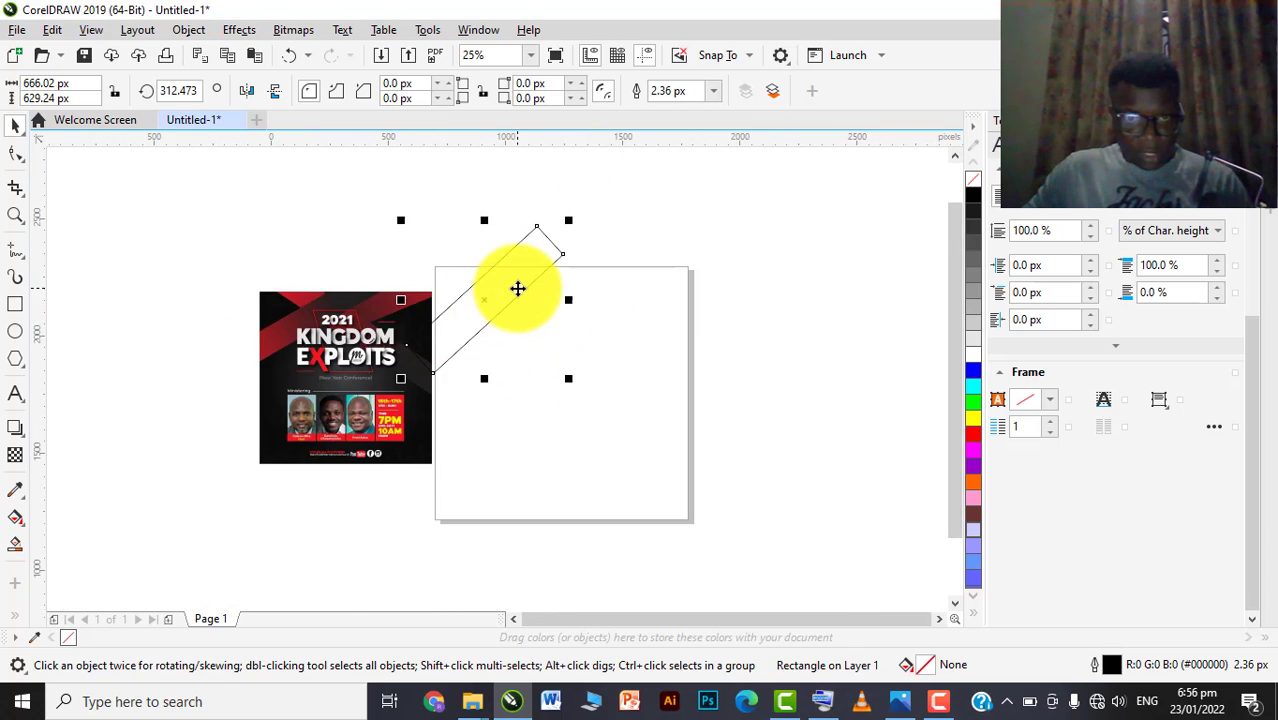
pyautogui.scroll(2, 516, 288)
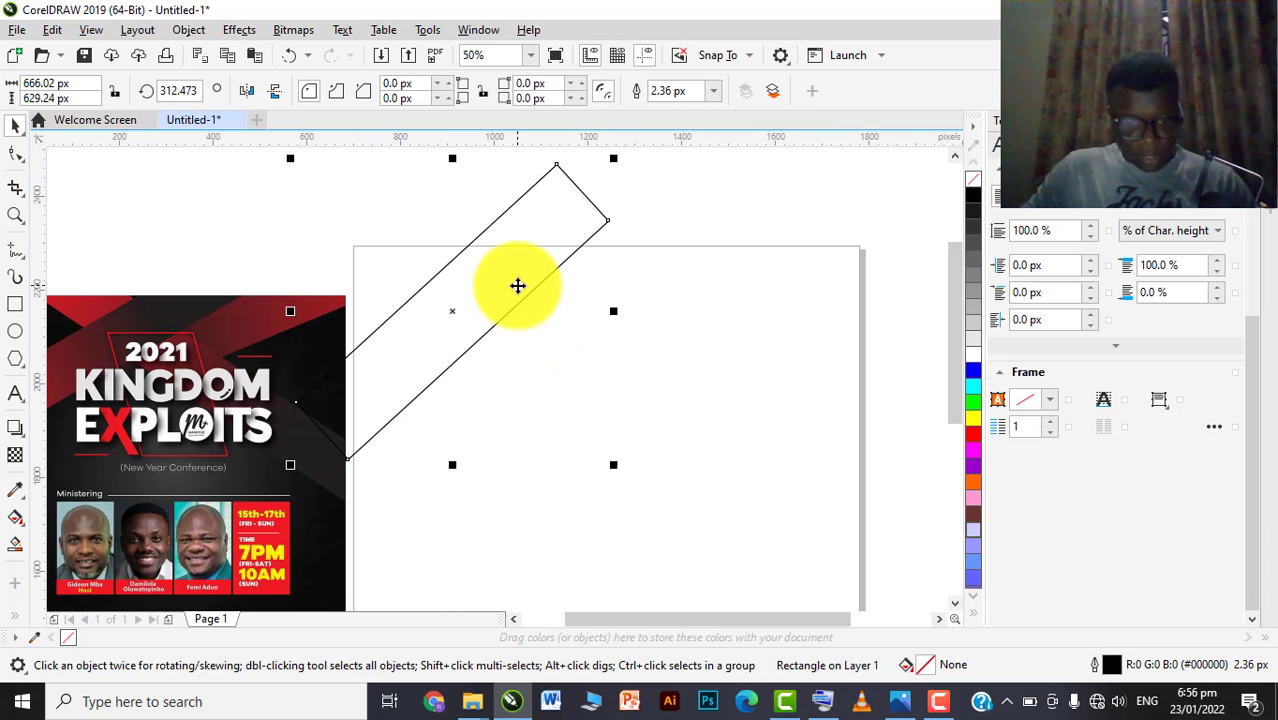
# Duplicate the slanted rectangle and mirror the copy horizontally so the two bands cross
pyautogui.click(249, 91)
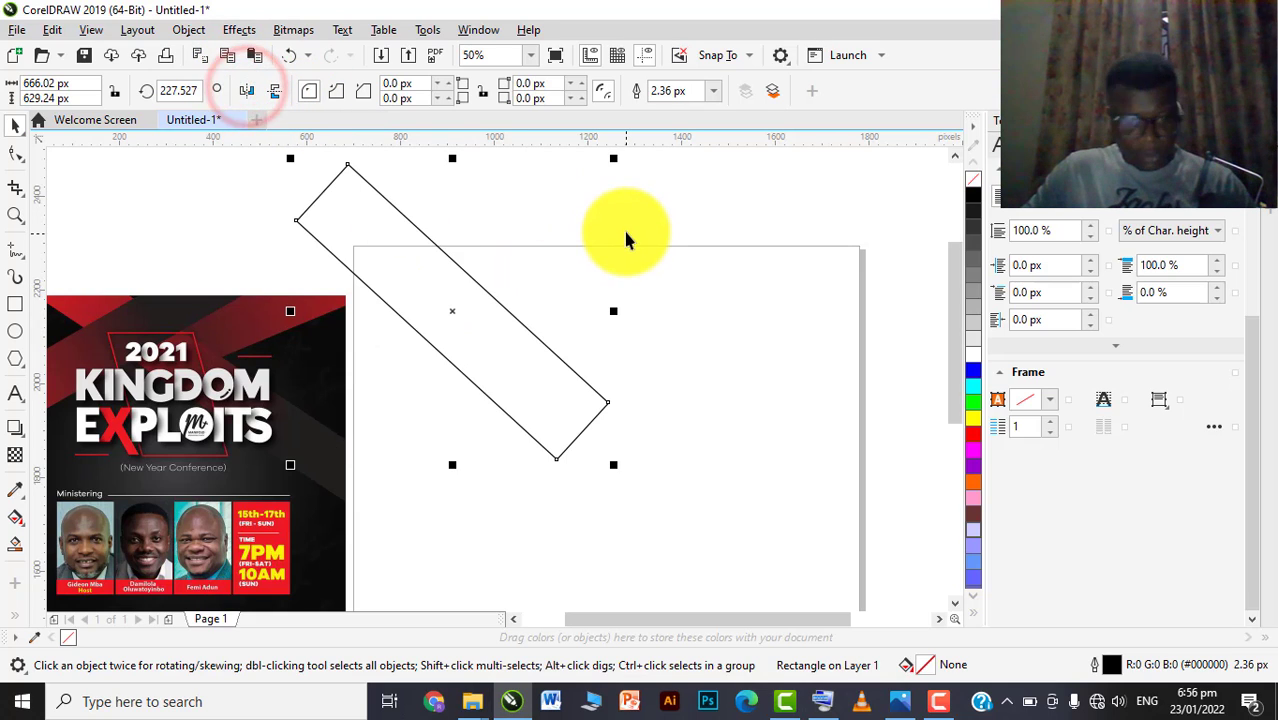
pyautogui.hotkey('ctrl', 'z')
pyautogui.hotkey('ctrl', 'c')
pyautogui.hotkey('ctrl', 'v')
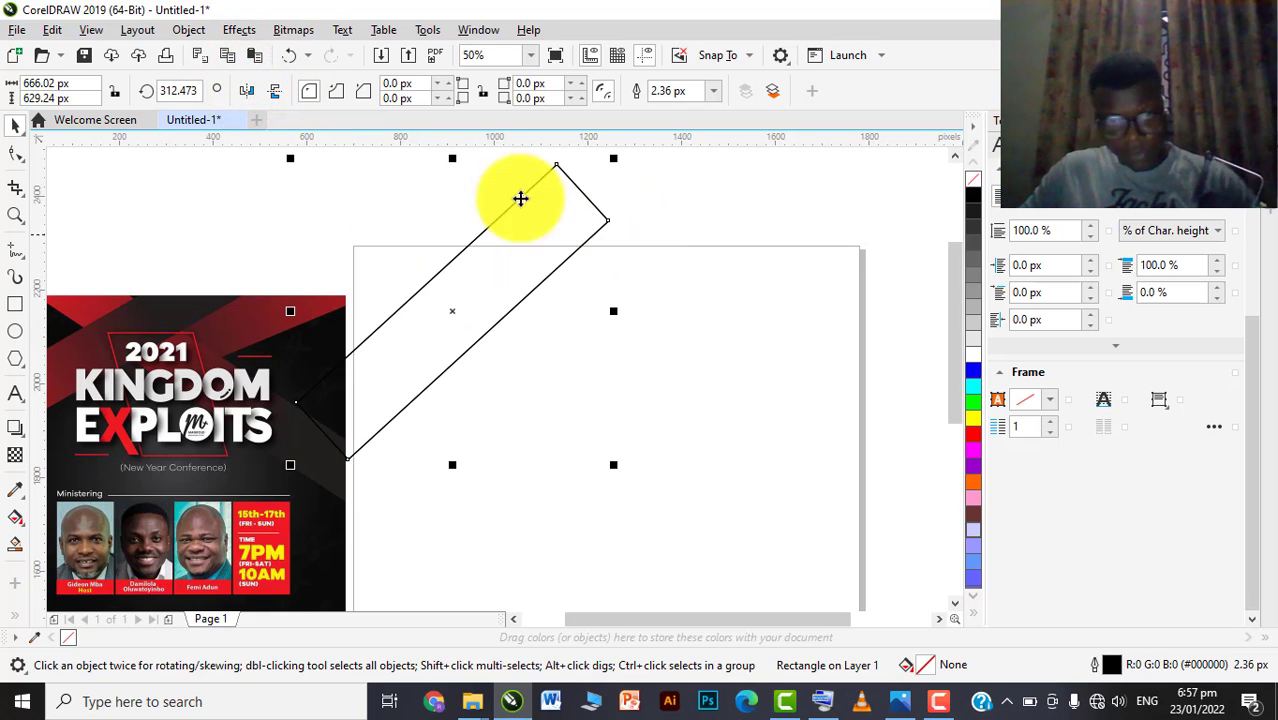
pyautogui.click(248, 91)
# Shift the mirrored rectangle toward the page's interior and rotate it to about 235.65°
pyautogui.scroll(-1, 542, 264)
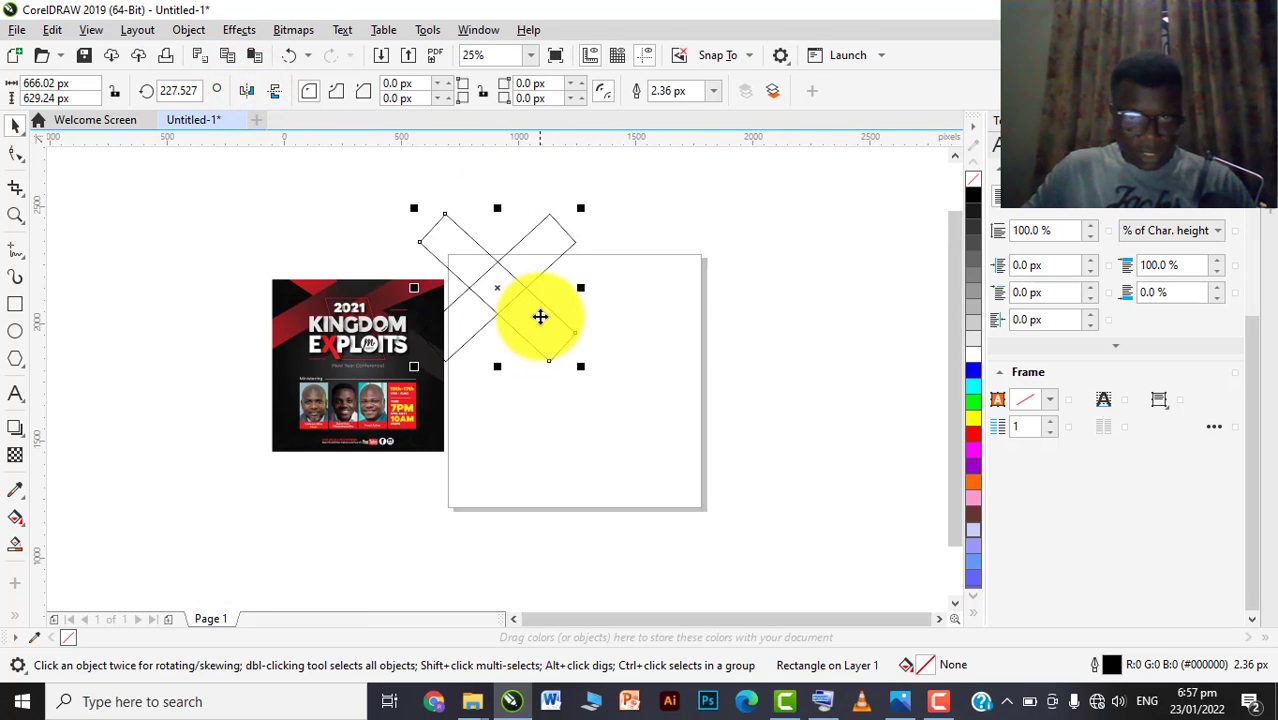
pyautogui.moveTo(592, 335); pyautogui.dragTo(589, 337)
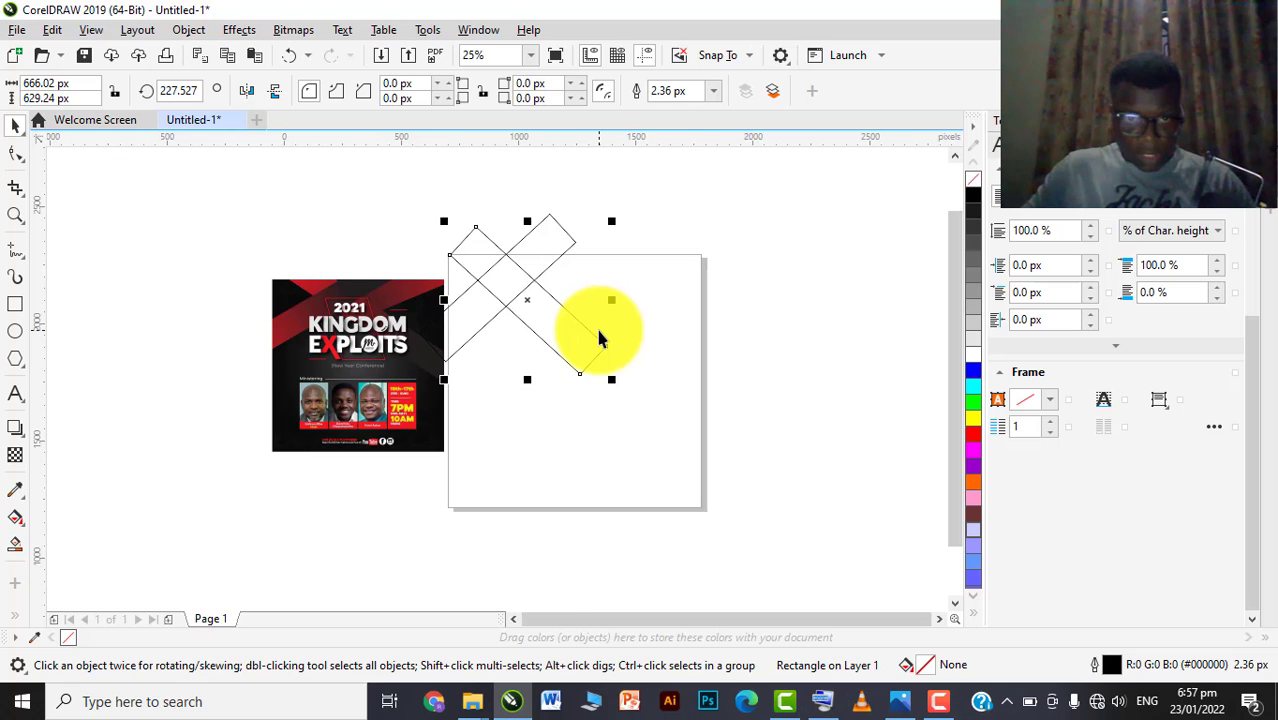
pyautogui.scroll(1, 598, 338)
pyautogui.click(589, 343)
pyautogui.moveTo(614, 428); pyautogui.dragTo(642, 398)
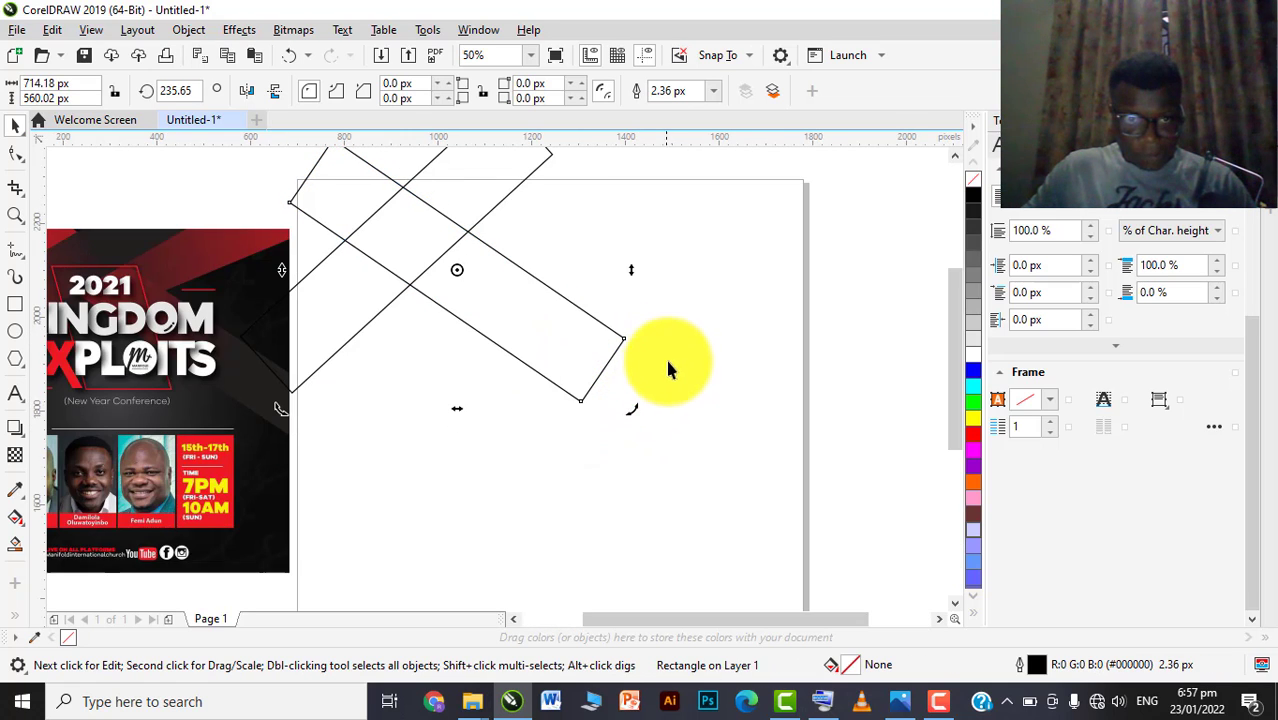
pyautogui.click(679, 324)
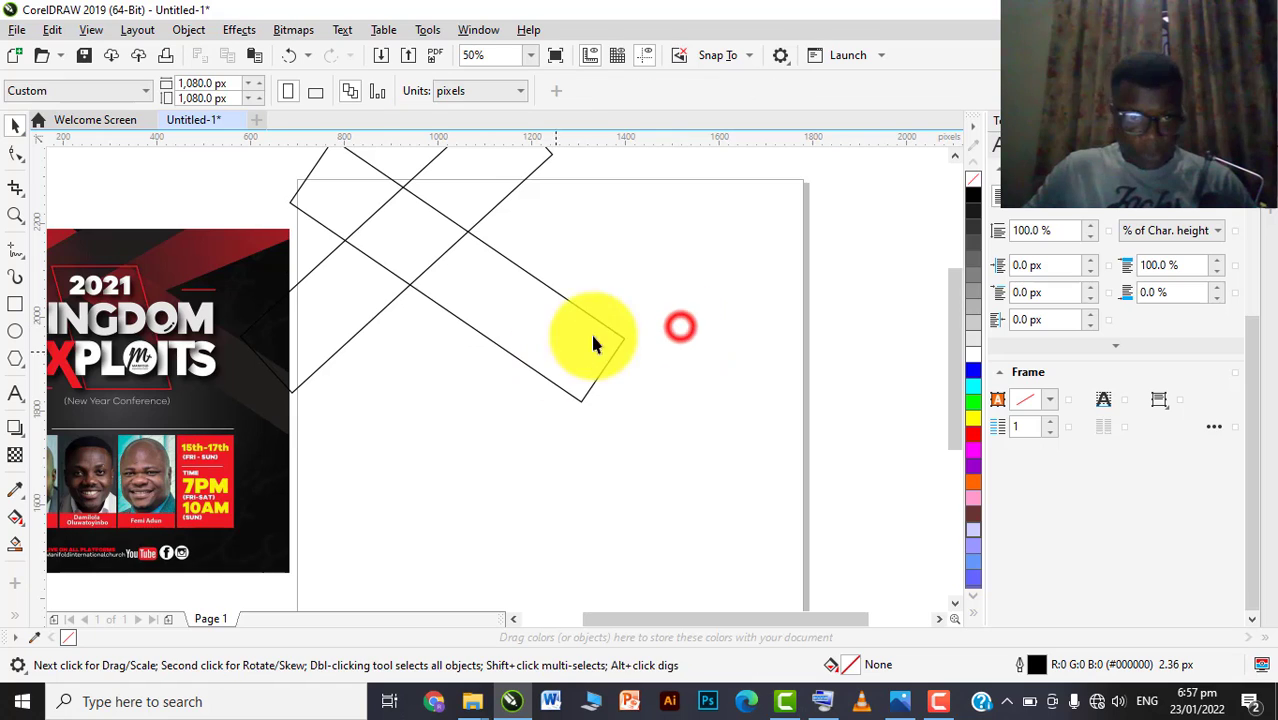
# Convert the mirrored band sloping down toward the page's interior from a rectangle to curves
pyautogui.click(16, 153)
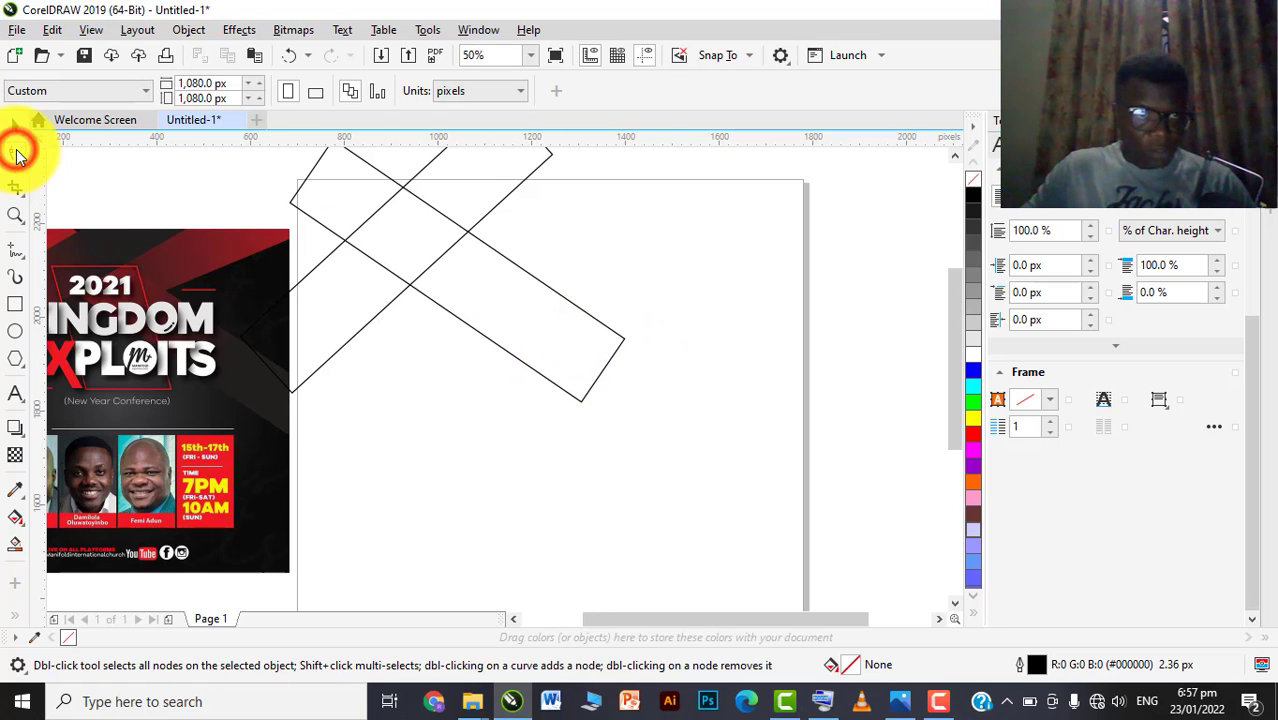
pyautogui.click(530, 277)
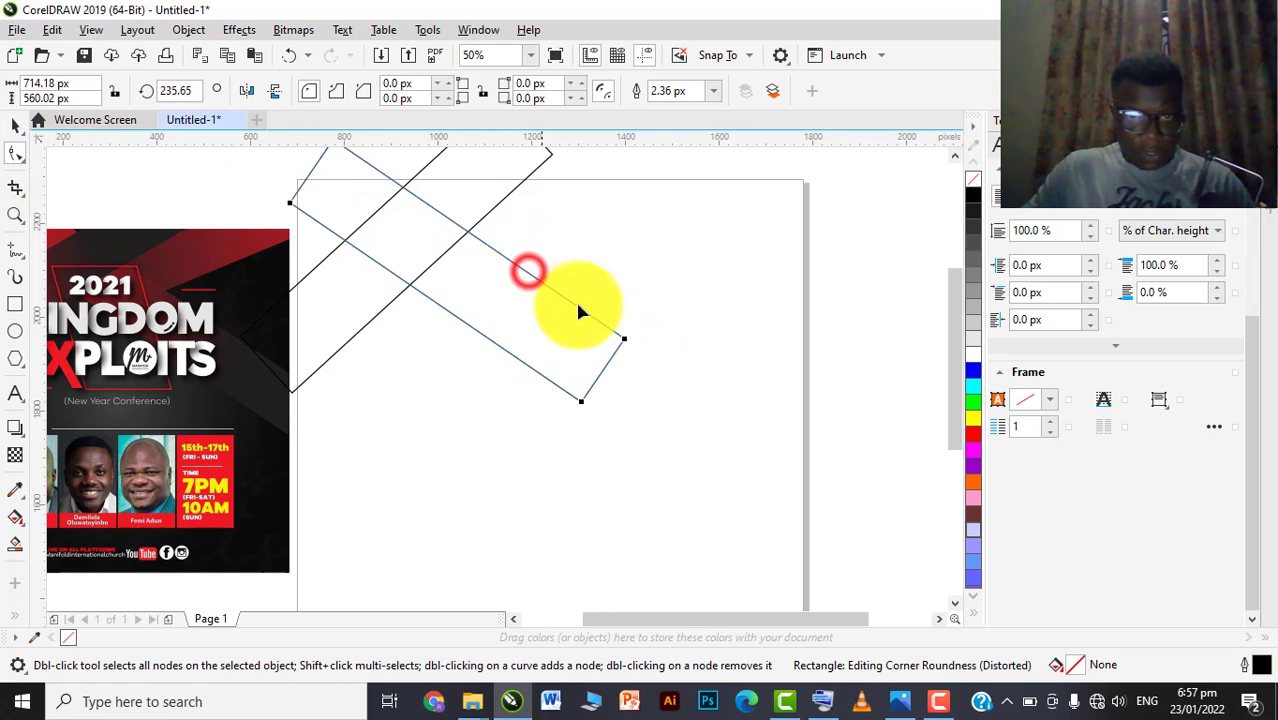
pyautogui.click(622, 340)
pyautogui.click(15, 125)
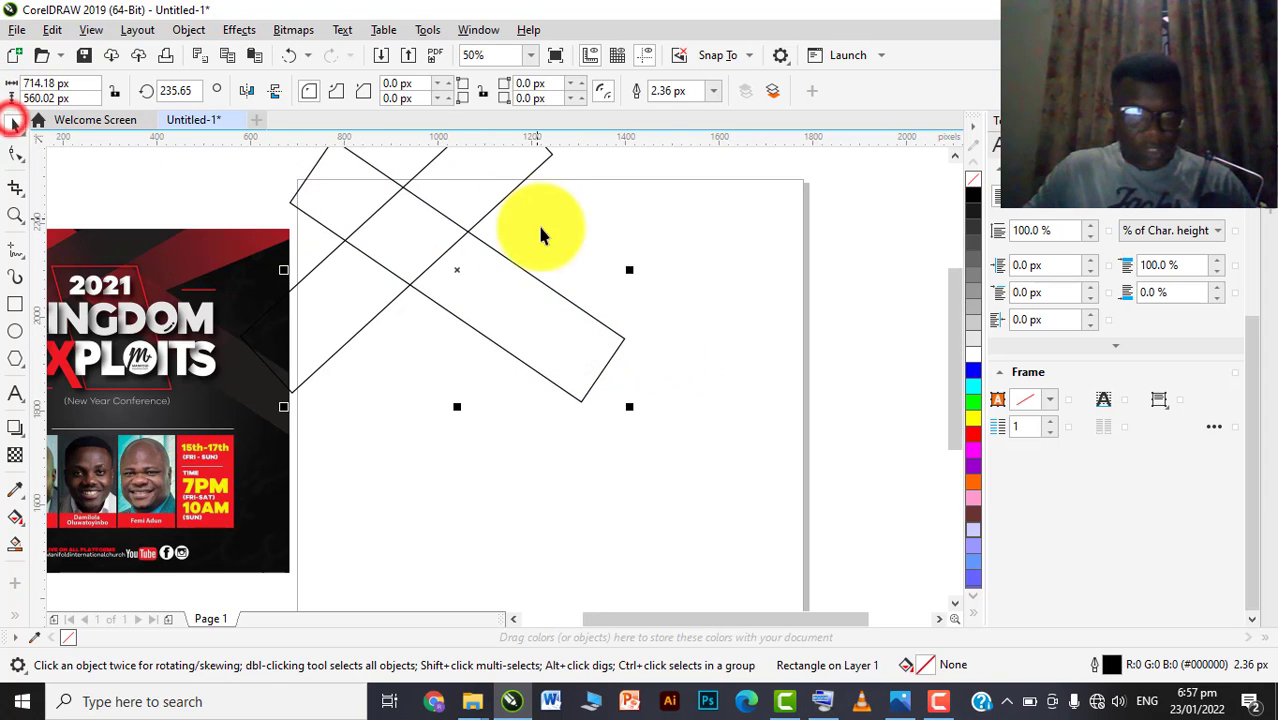
pyautogui.rightClick(521, 273)
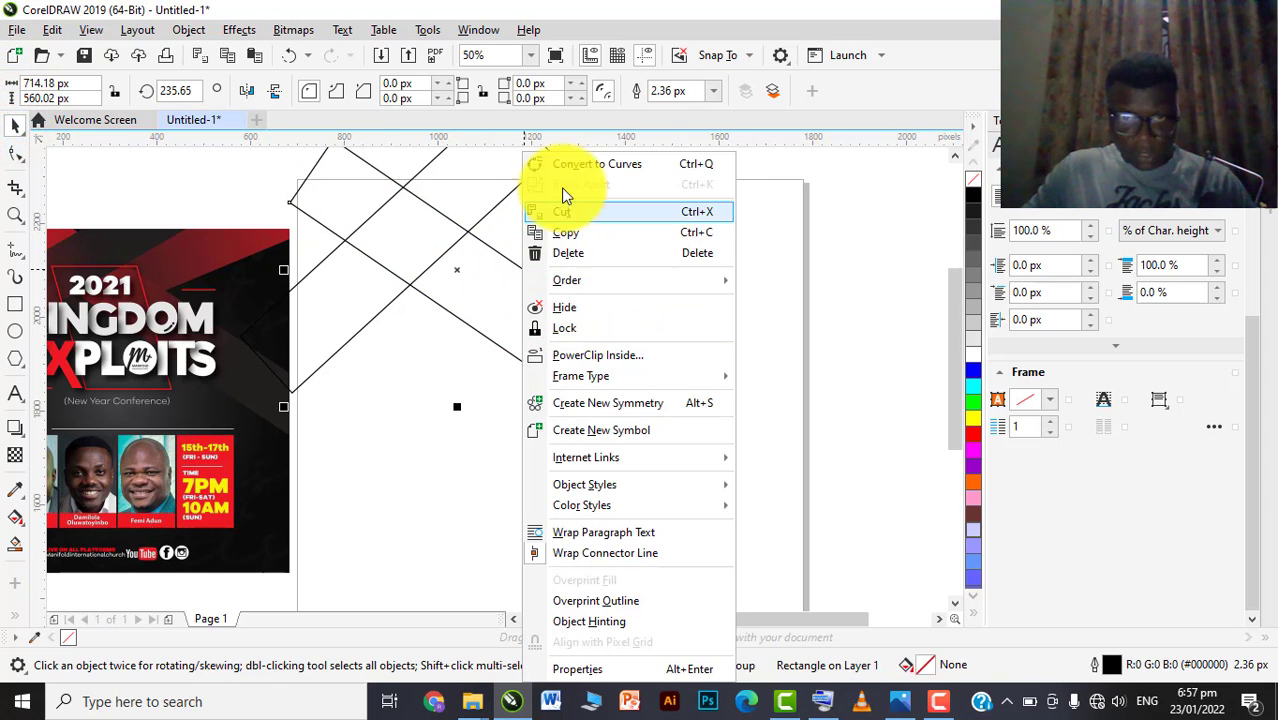
pyautogui.click(577, 166)
# Try to stretch the curve band by moving its two lower end nodes out to the page's right edge, and undo the stretch
pyautogui.doubleClick(620, 338)
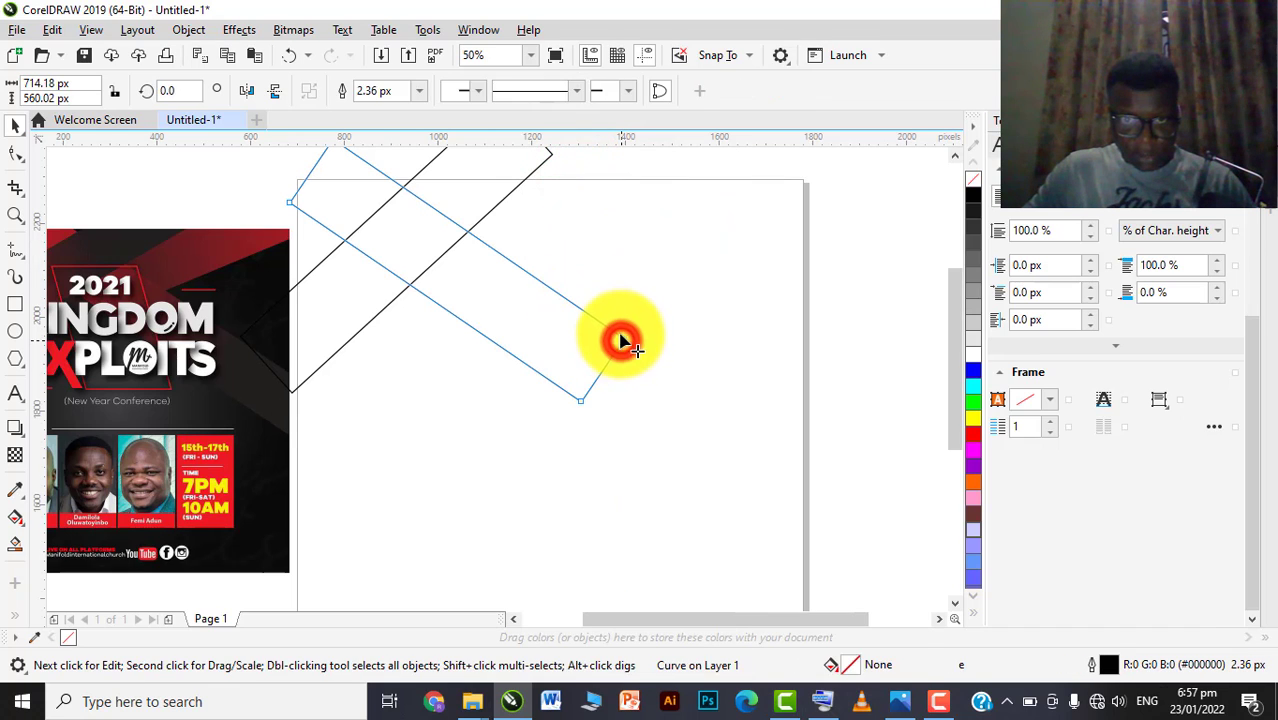
pyautogui.click(628, 328)
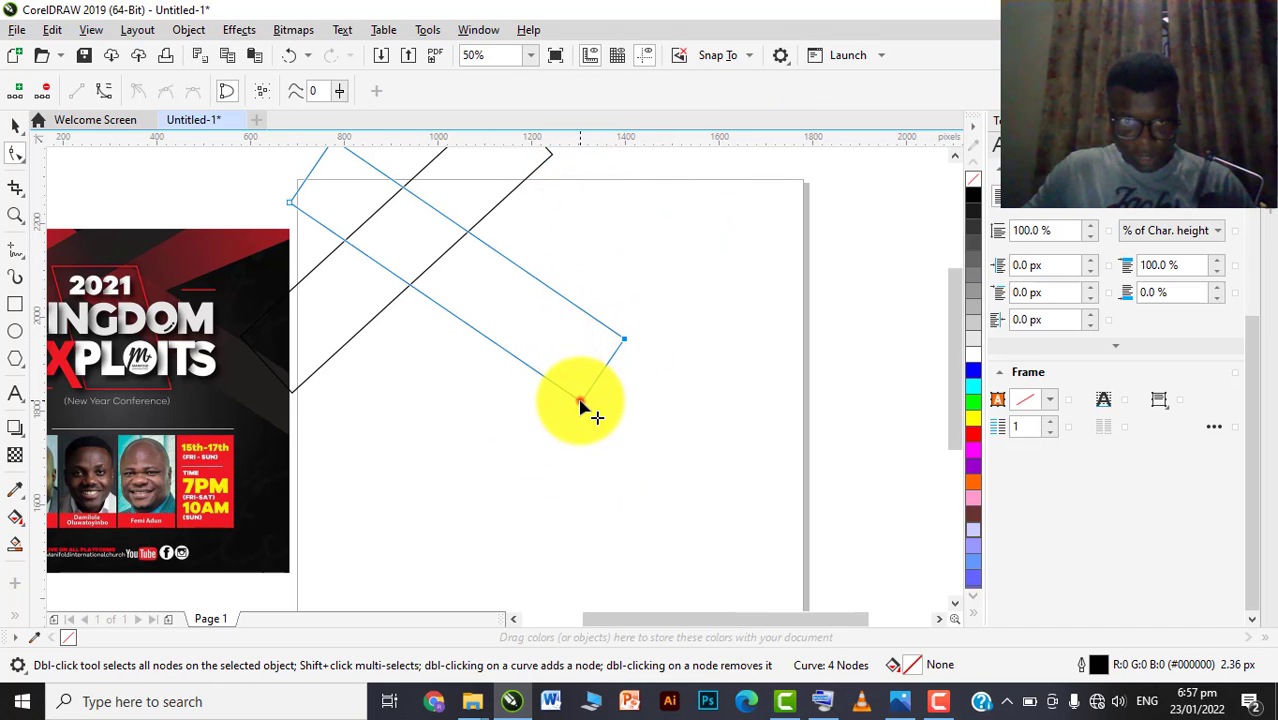
pyautogui.moveTo(580, 404); pyautogui.dragTo(802, 468)
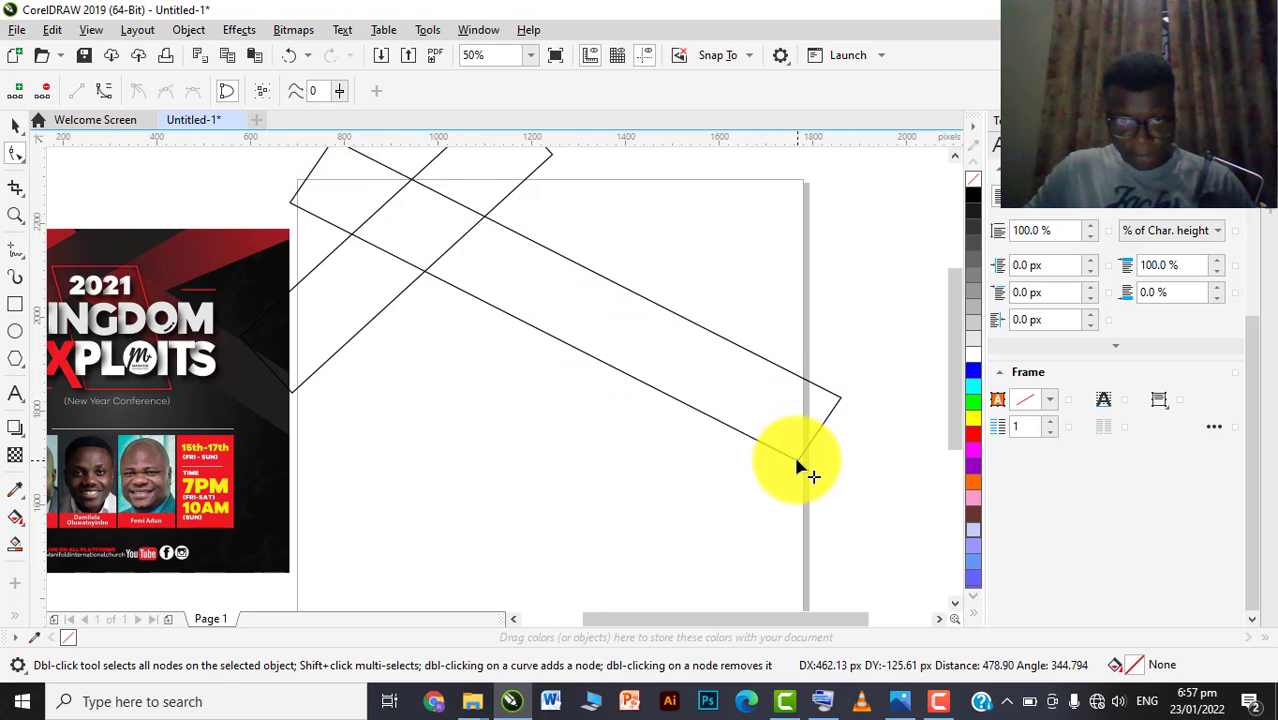
pyautogui.scroll(-2, 622, 306)
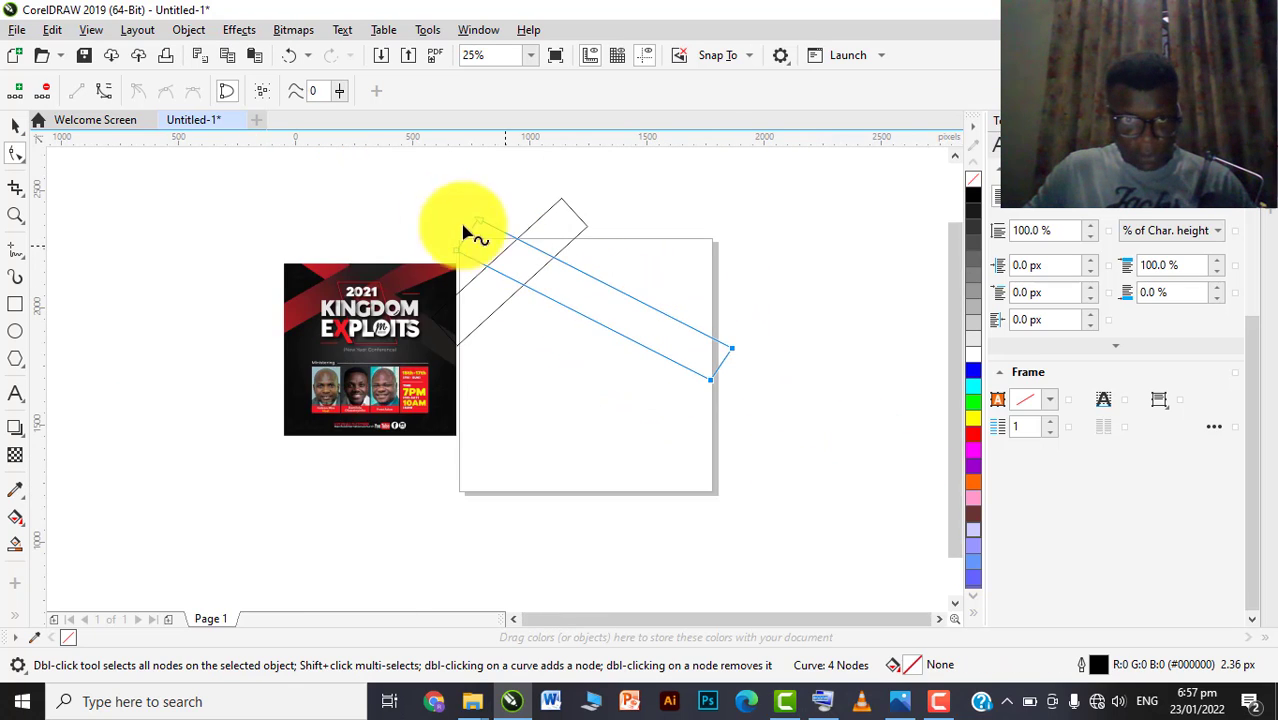
pyautogui.hotkey('shift', 's')
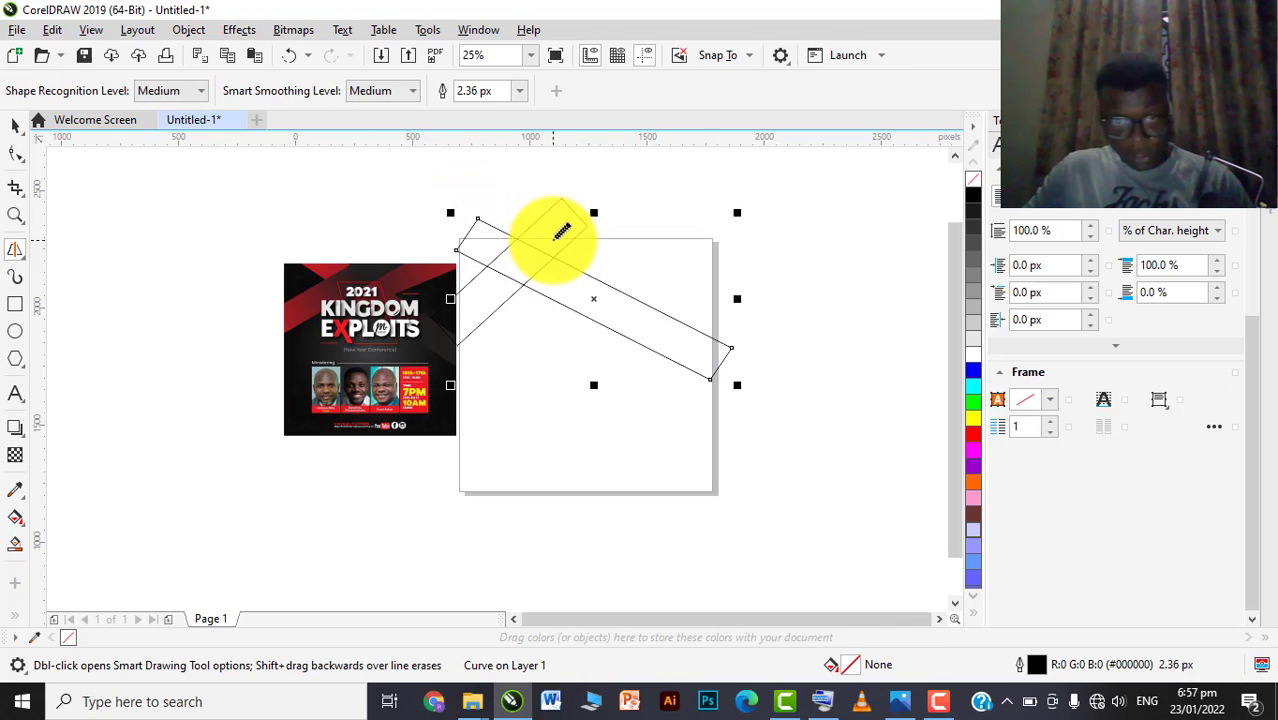
pyautogui.moveTo(563, 230); pyautogui.dragTo(542, 225)
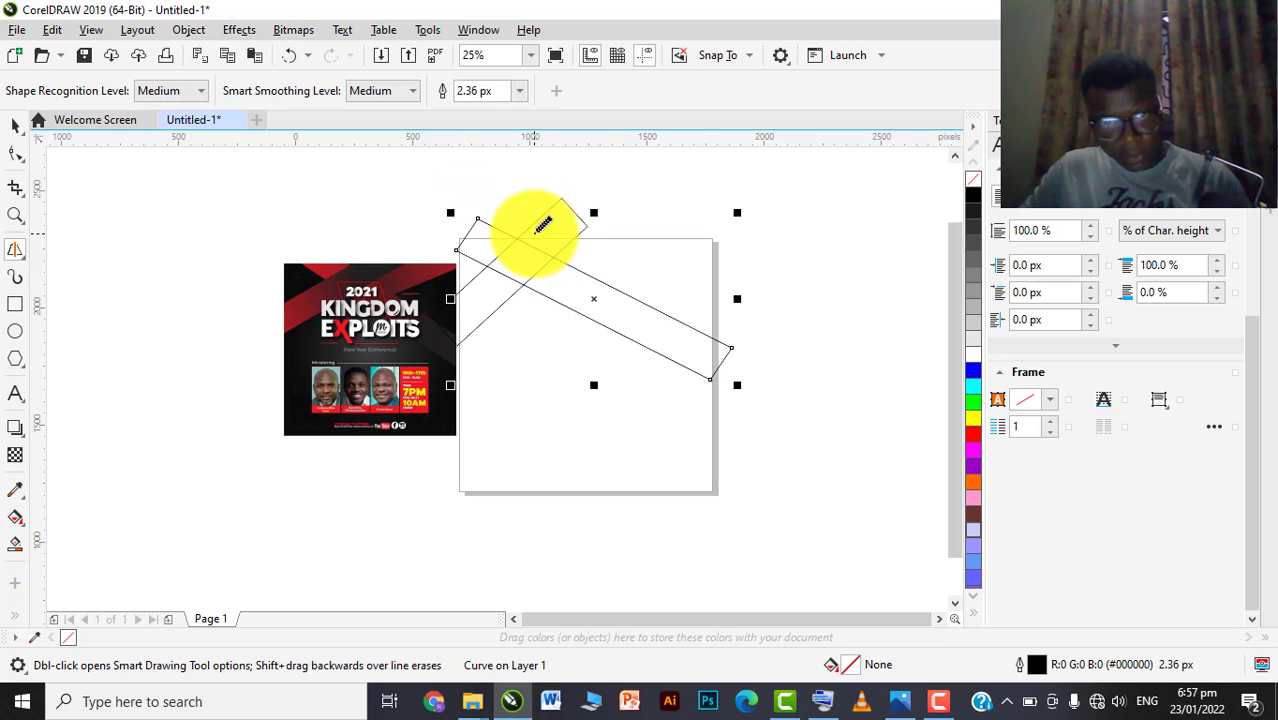
pyautogui.press('space')
pyautogui.hotkey('ctrl', 'z')
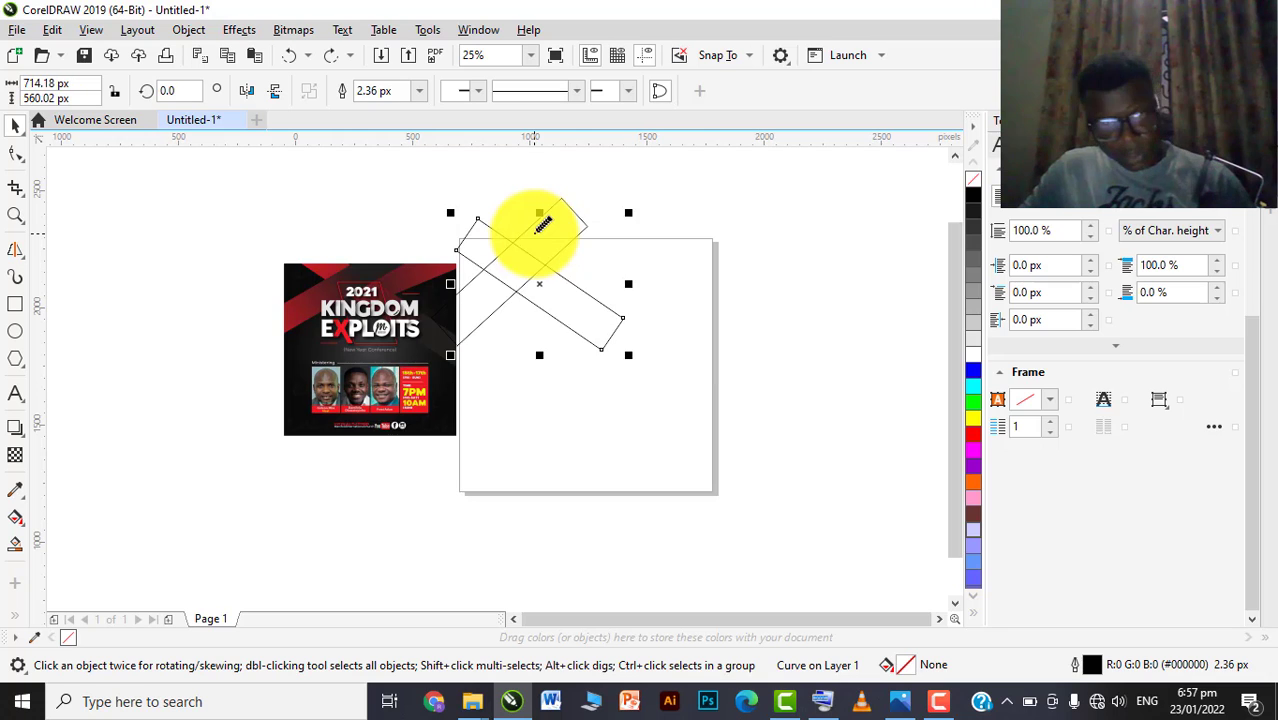
# Rotate the curve band by about 6.5° counterclockwise so that it slopes more gently across the page
pyautogui.scroll(1, 550, 301)
pyautogui.click(628, 320)
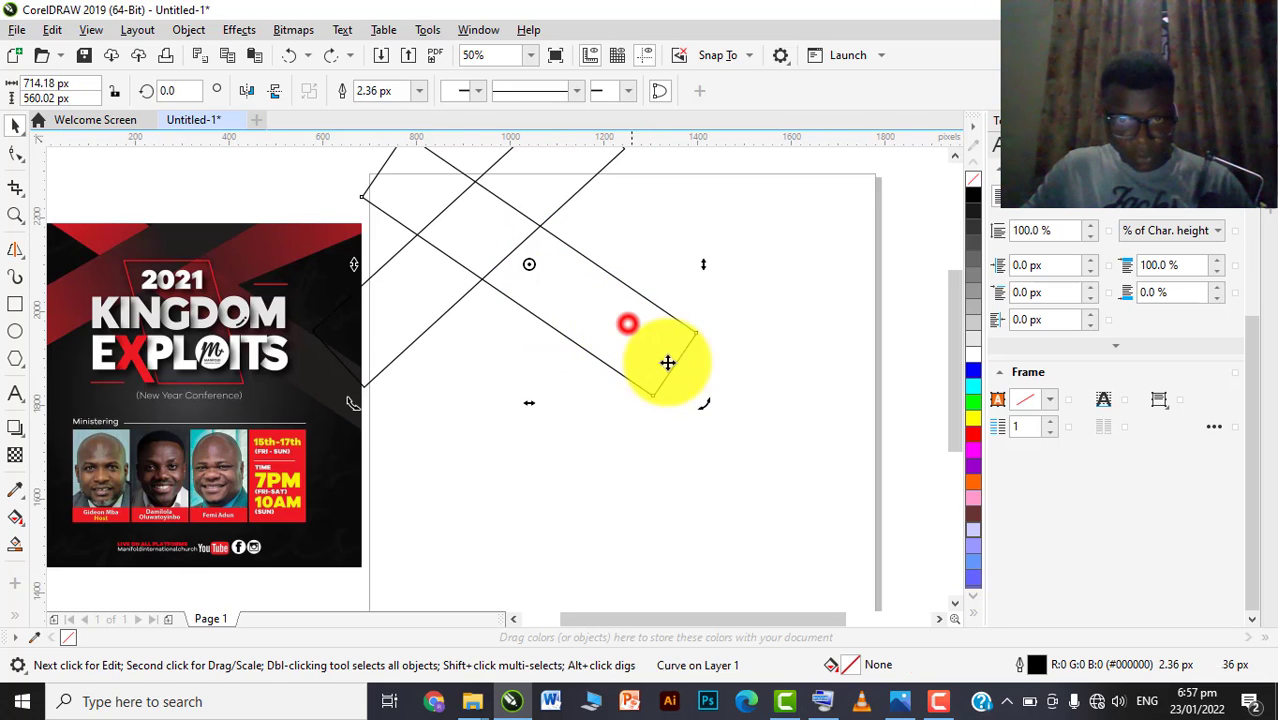
pyautogui.moveTo(705, 404)
pyautogui.mouseDown()
pyautogui.moveTo(720, 385)
pyautogui.moveTo(708, 384)
pyautogui.mouseUp()
pyautogui.click(741, 345)
# Extend the band's two lower end nodes along its slope past the page's right edge, making it about 1,283 × 782 px overall
pyautogui.click(703, 318)
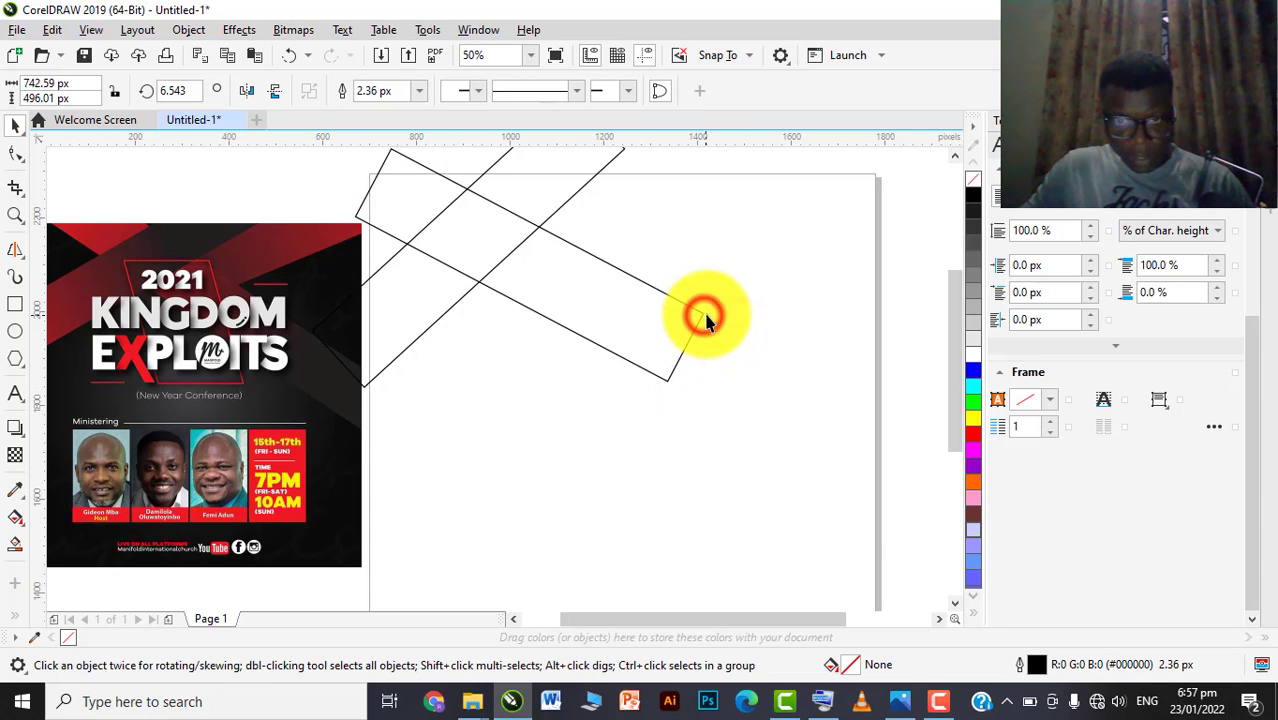
pyautogui.rightClick(698, 313)
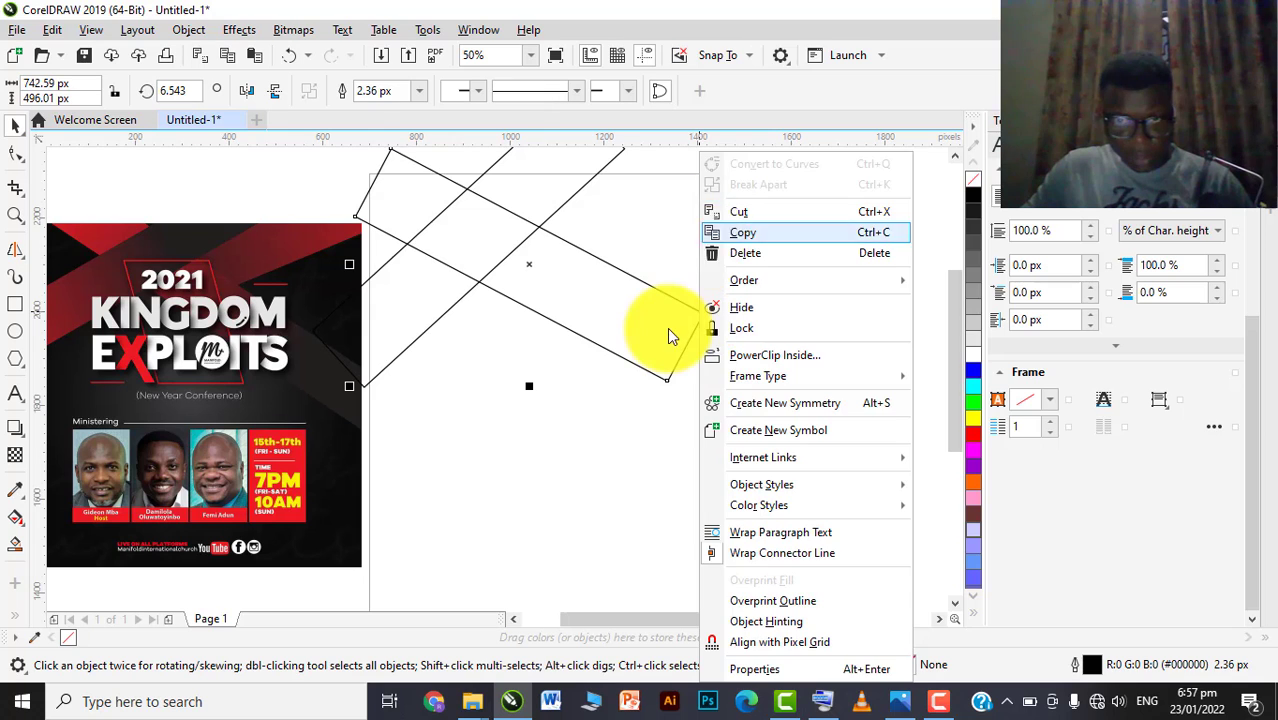
pyautogui.click(666, 323)
pyautogui.doubleClick(704, 316)
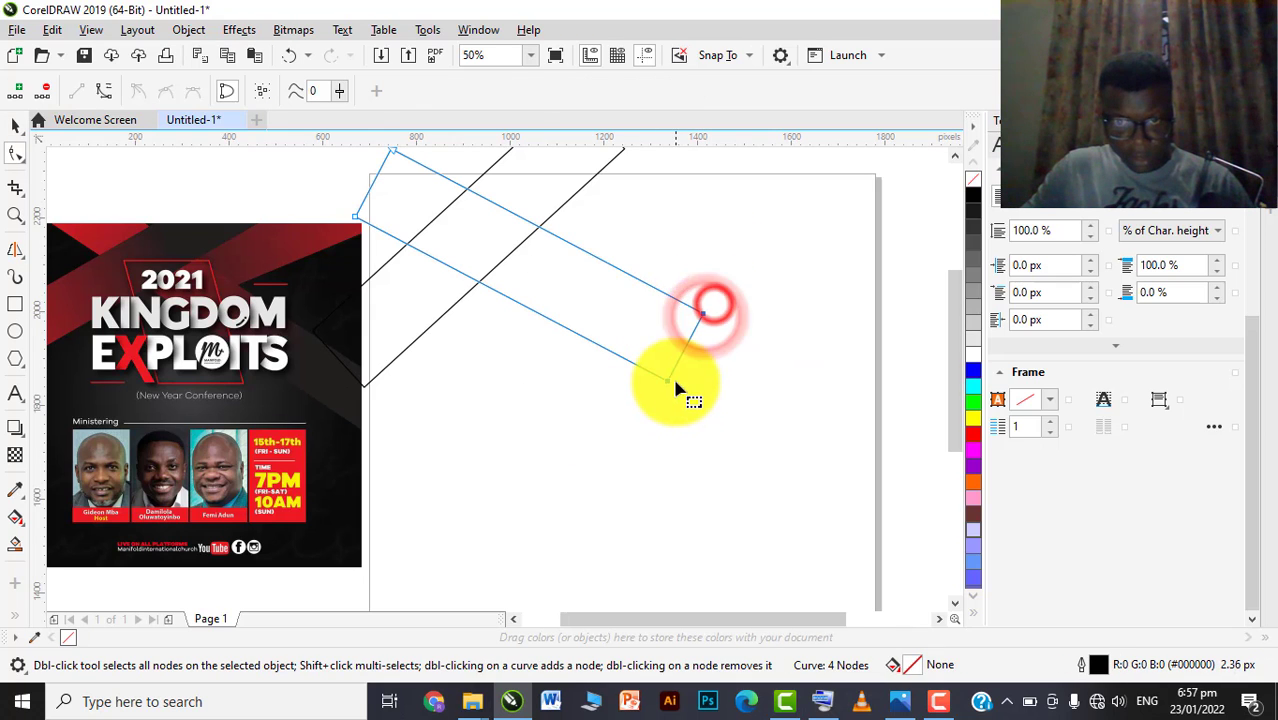
pyautogui.moveTo(667, 380); pyautogui.dragTo(920, 514)
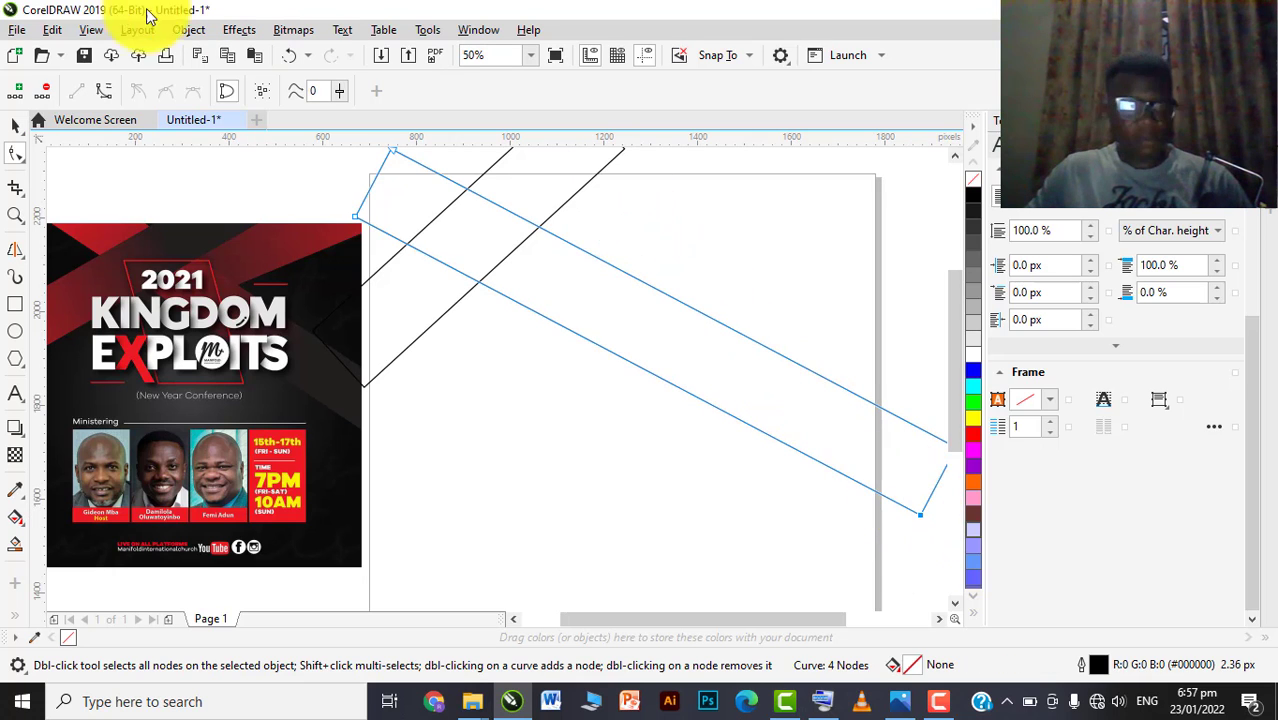
pyautogui.click(12, 121)
pyautogui.scroll(-1, 528, 268)
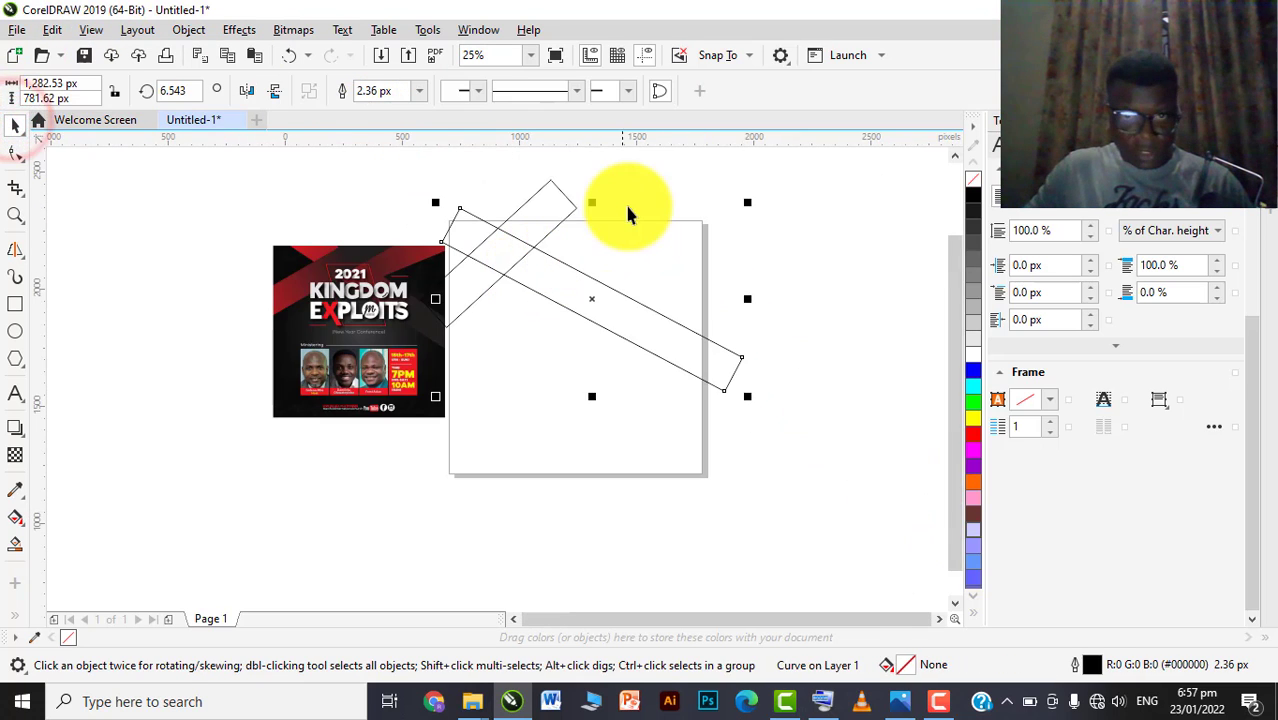
# Shift the long band slightly up and toward the left so its upper end extends further past the page's left edge
pyautogui.click(631, 202)
pyautogui.scroll(1, 538, 233)
pyautogui.click(551, 234)
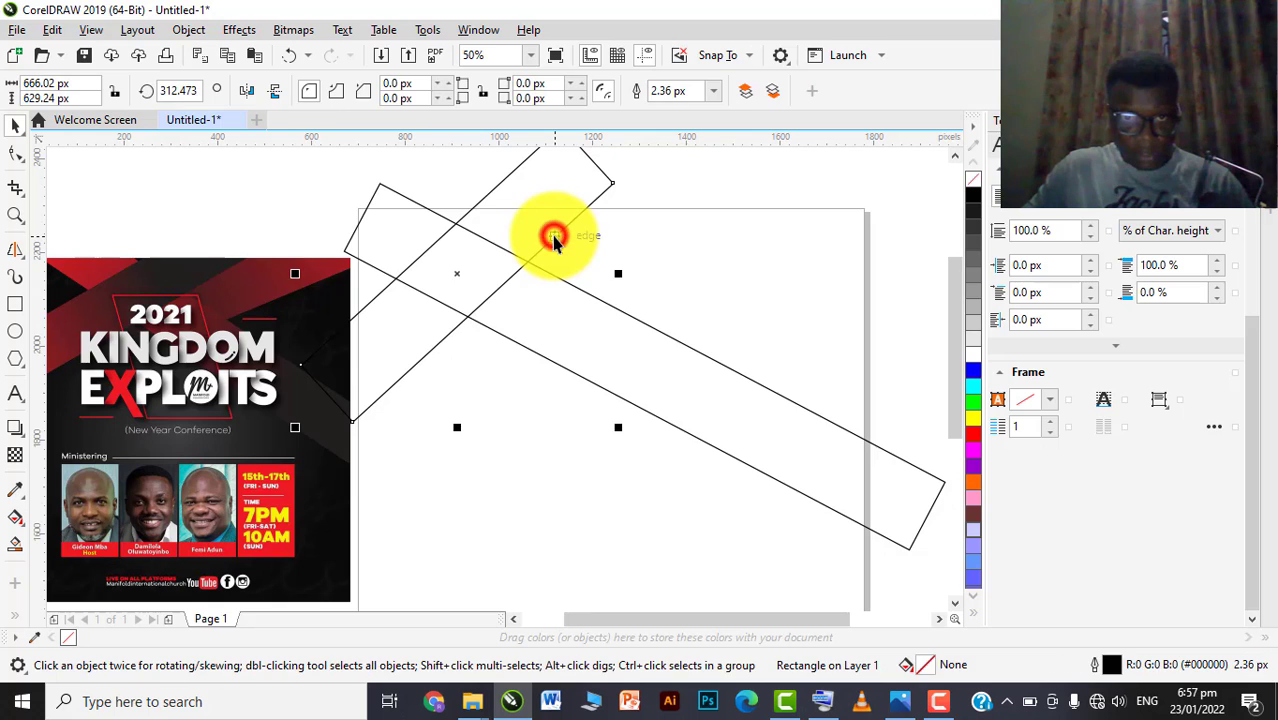
pyautogui.scroll(-1, 565, 234)
pyautogui.click(628, 258)
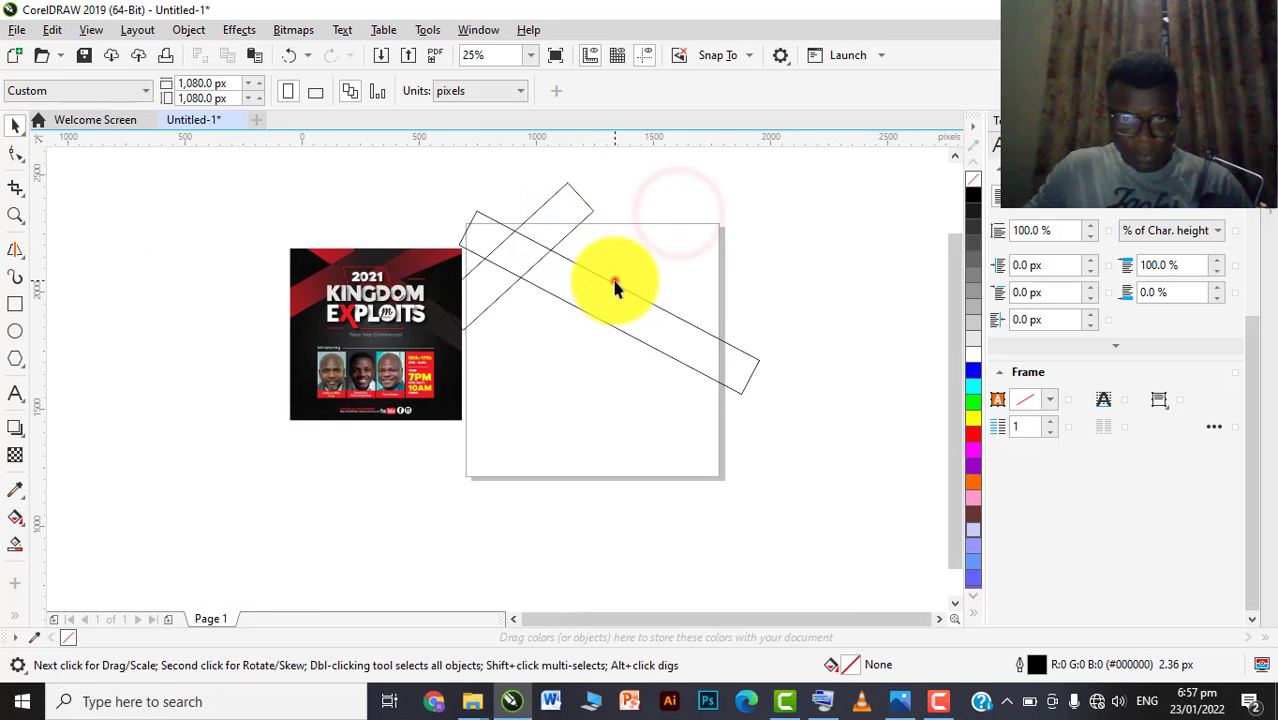
pyautogui.moveTo(595, 280); pyautogui.dragTo(584, 274)
pyautogui.click(570, 205)
pyautogui.scroll(1, 568, 198)
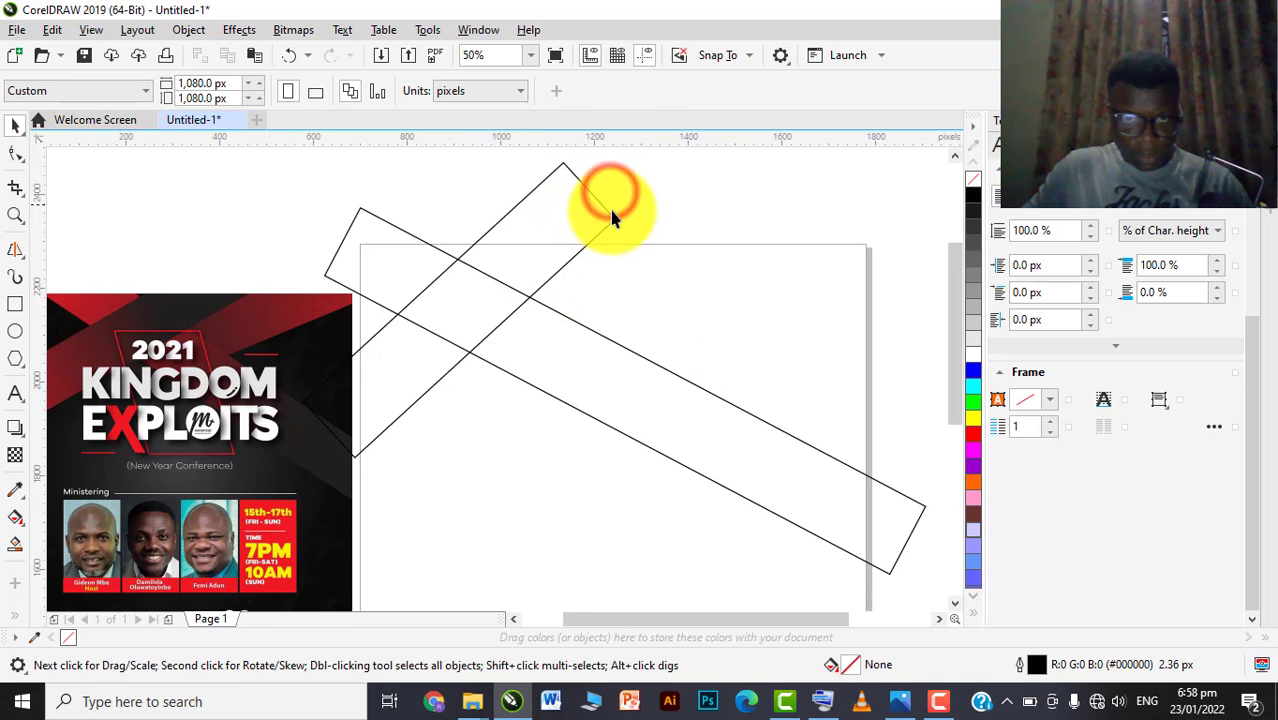
# Try moving the short slanted rectangle further into the page across the long band, and undo that move
pyautogui.click(610, 218)
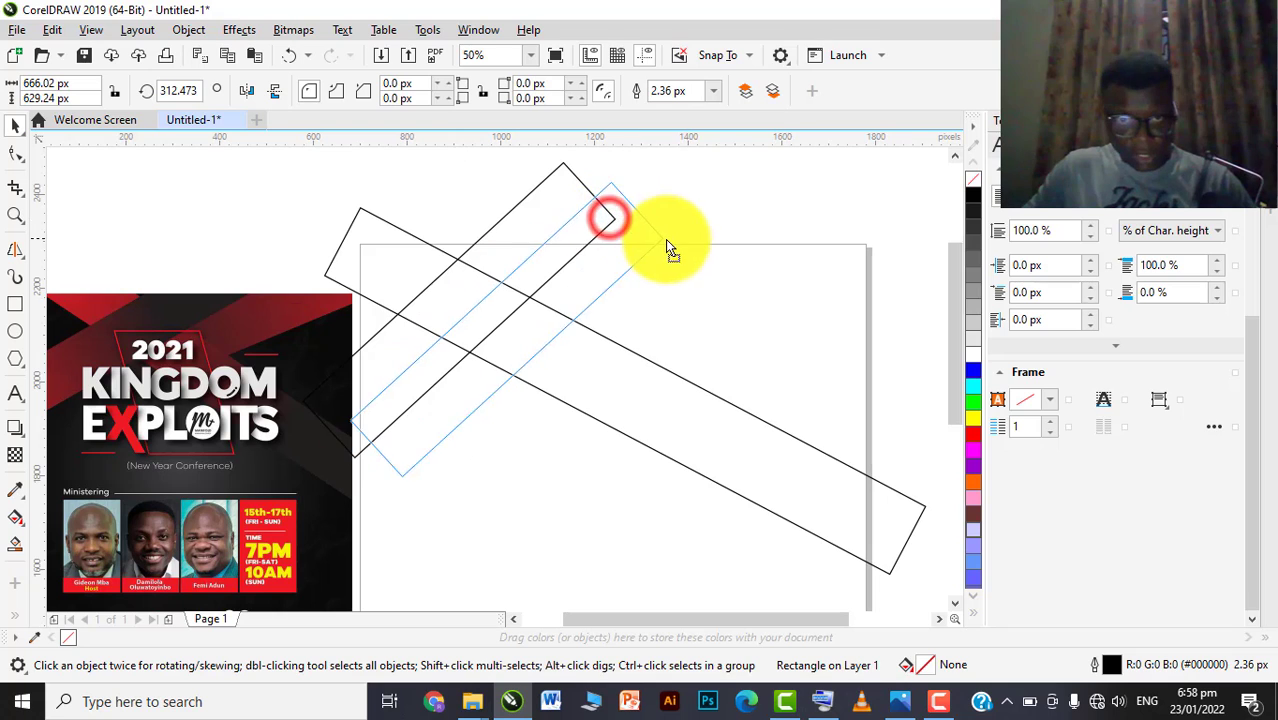
pyautogui.moveTo(666, 240); pyautogui.dragTo(698, 232)
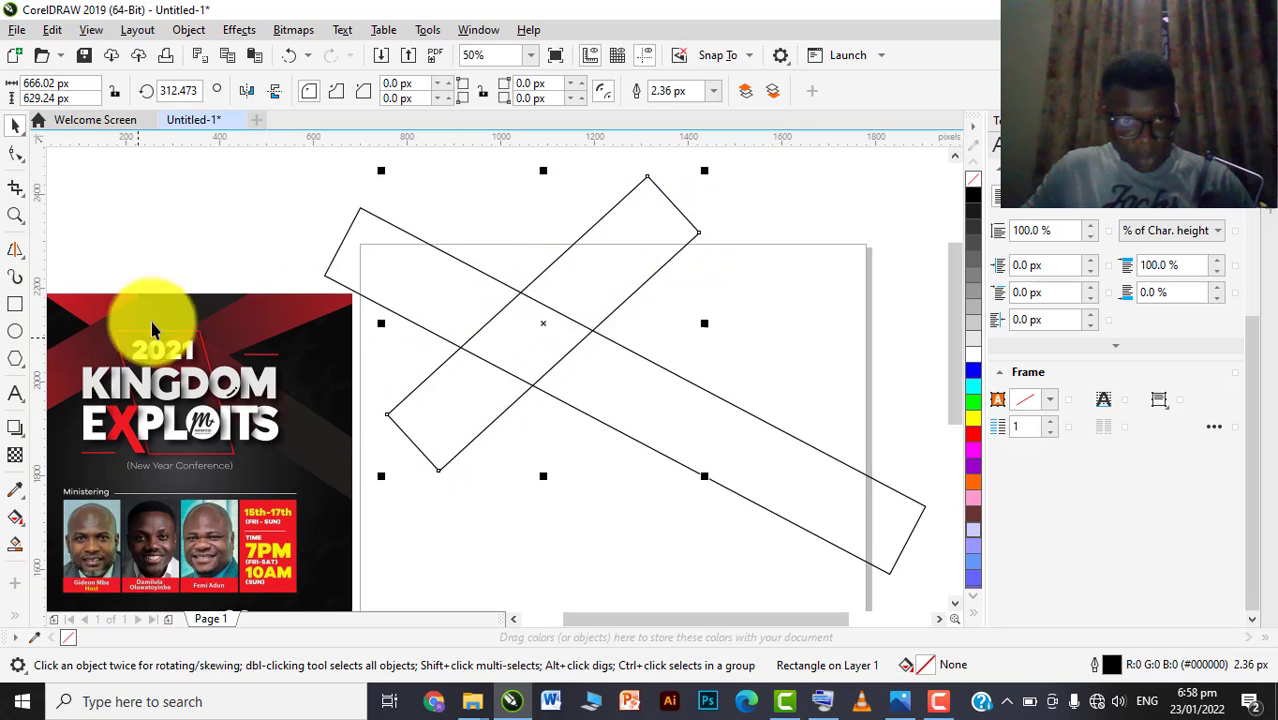
pyautogui.scroll(1, 281, 306)
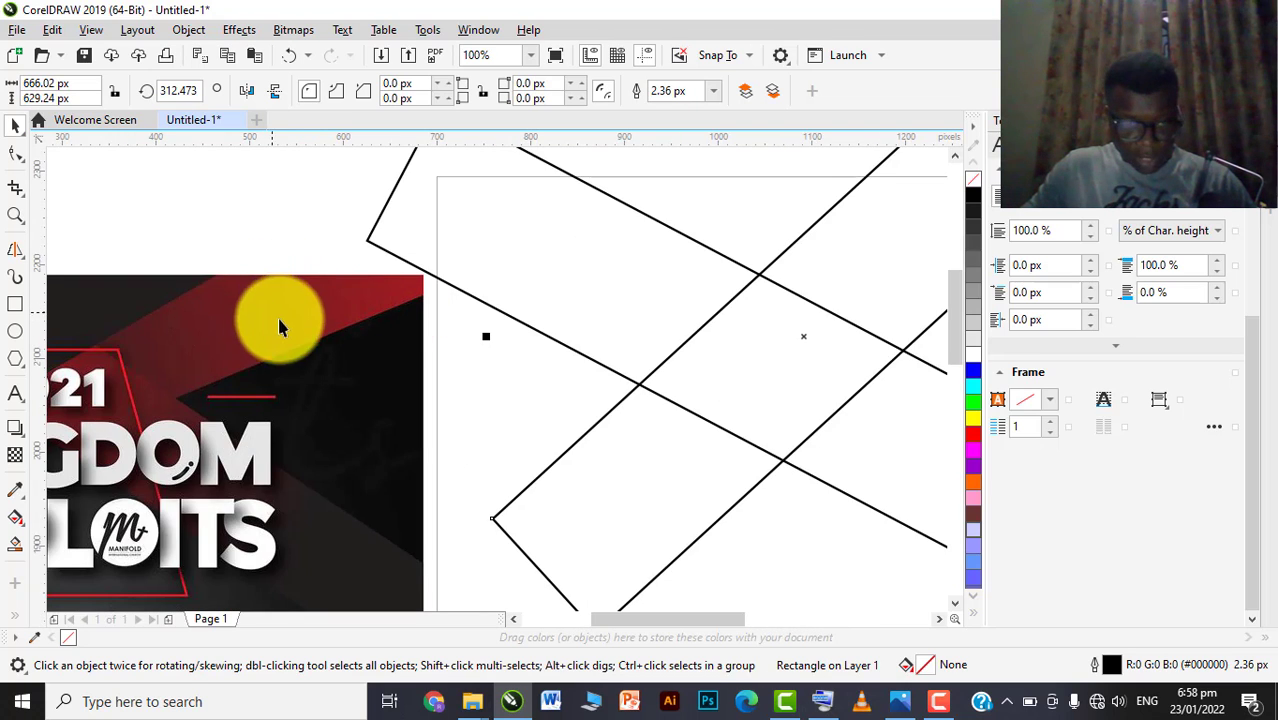
pyautogui.scroll(-1, 250, 326)
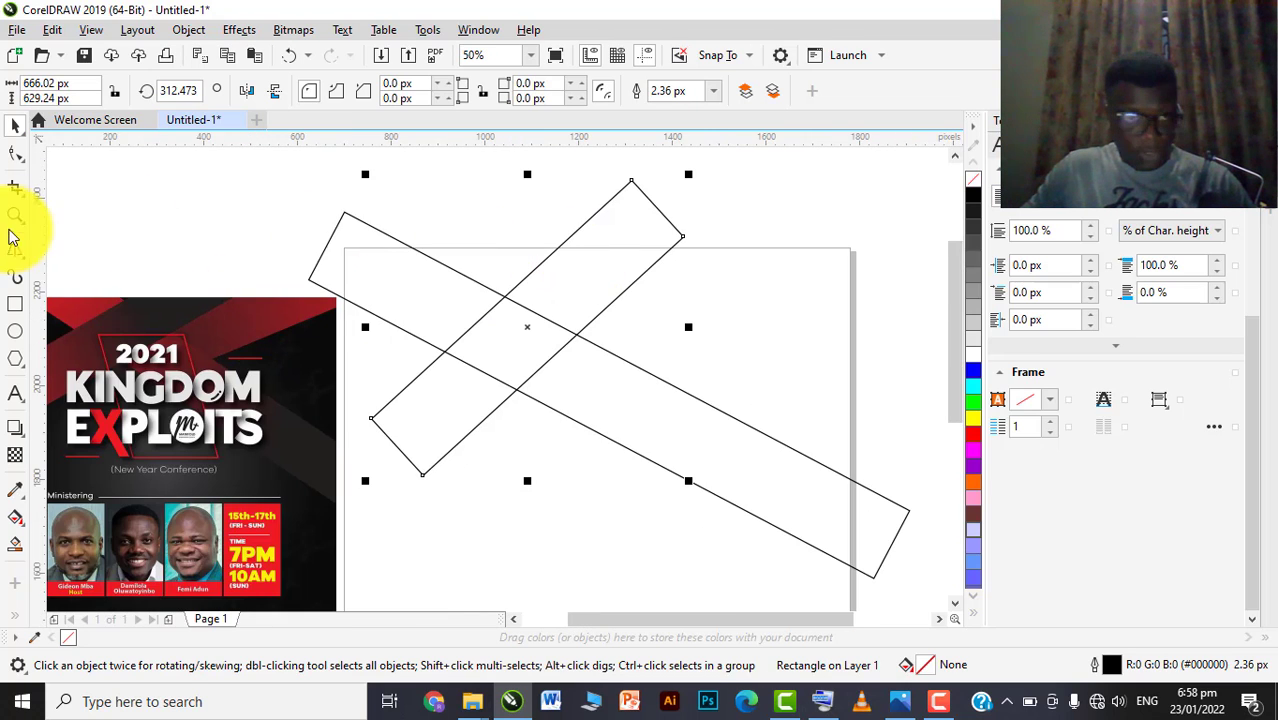
pyautogui.rightClick(644, 215)
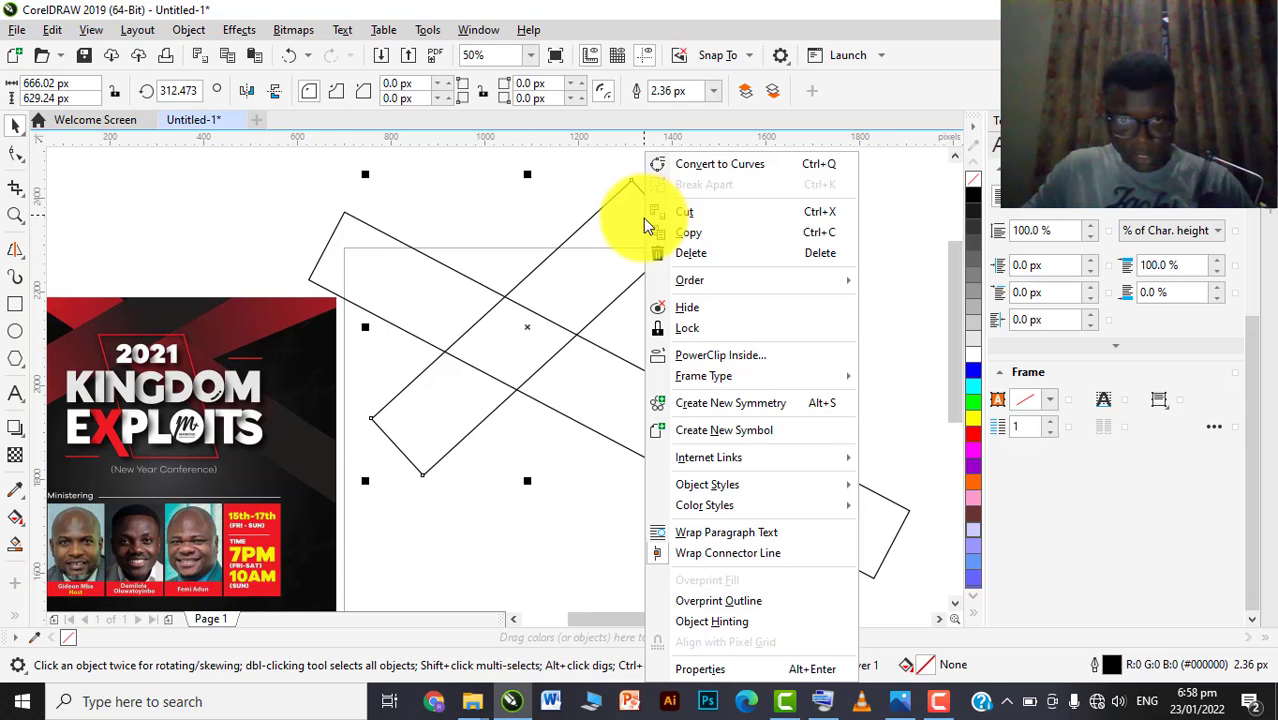
pyautogui.click(448, 200)
pyautogui.scroll(-1, 685, 257)
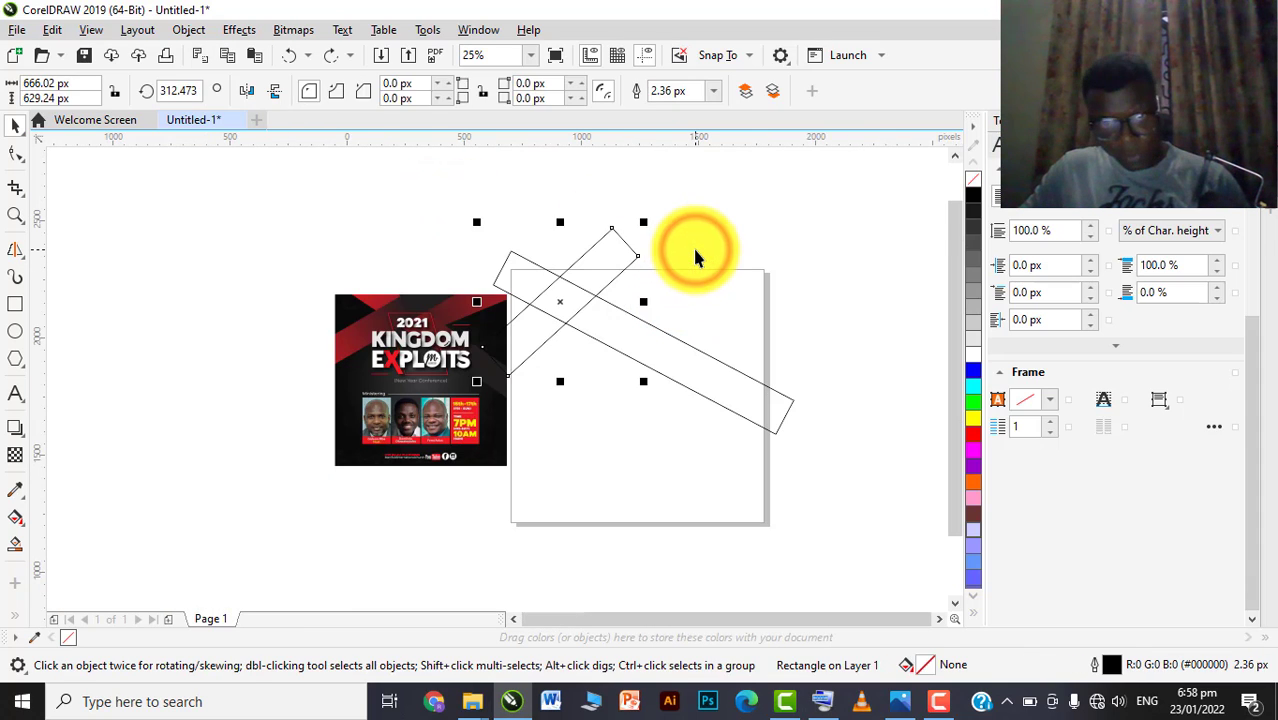
pyautogui.hotkey('ctrl', 'z')
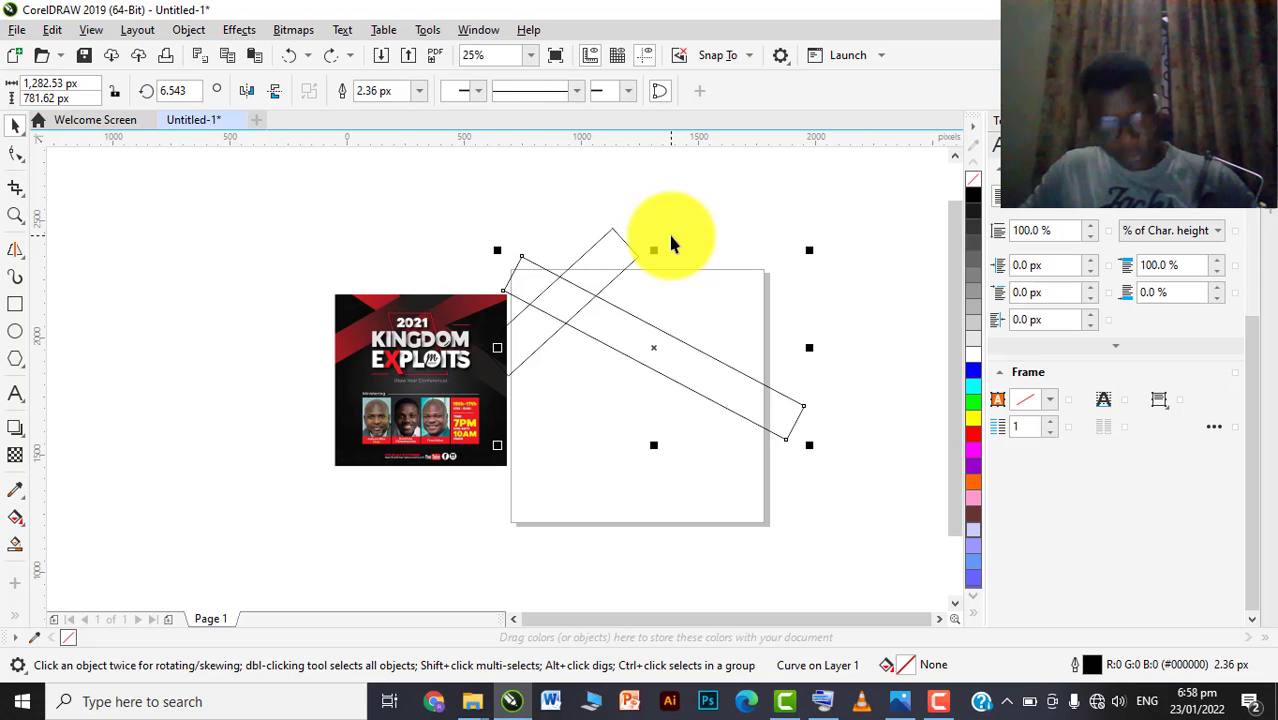
pyautogui.hotkey('ctrl', 'shift', 'z')
# Duplicate the short slanted rectangle and place the copy parallel on its right, with their long edges nearly meeting
pyautogui.click(722, 205)
pyautogui.scroll(2, 667, 247)
pyautogui.scroll(-2, 538, 295)
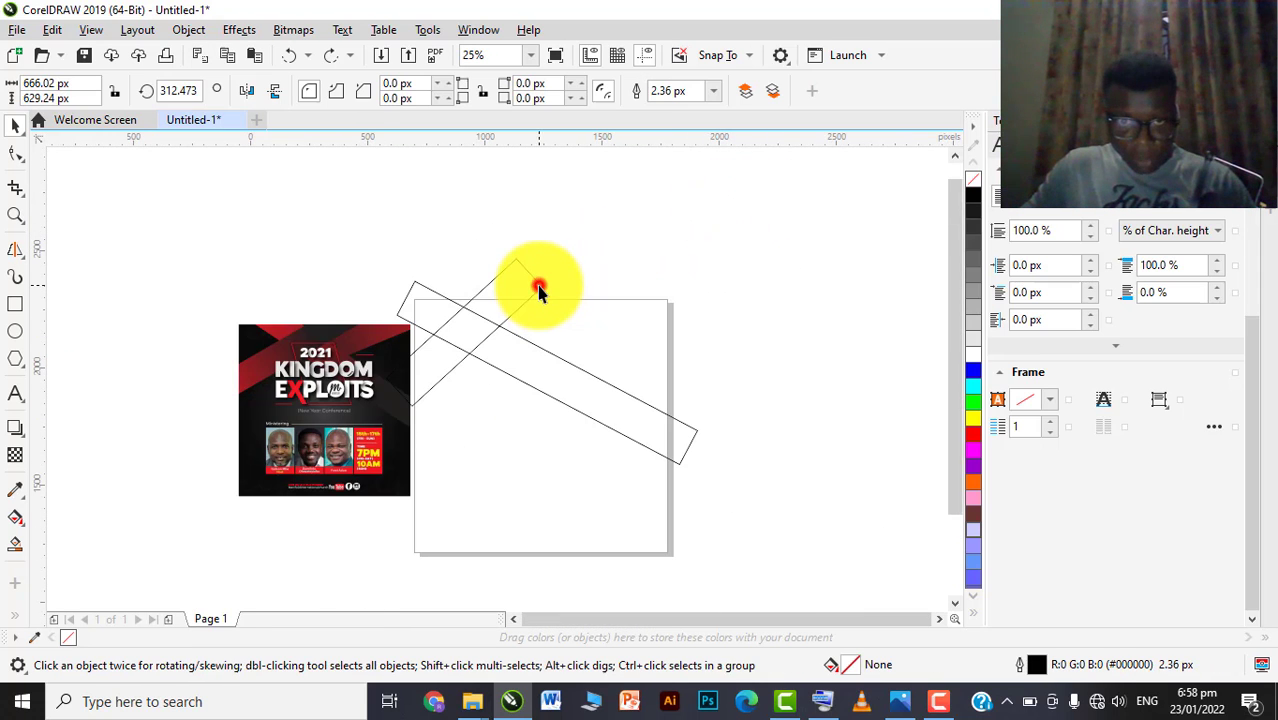
pyautogui.click(540, 290)
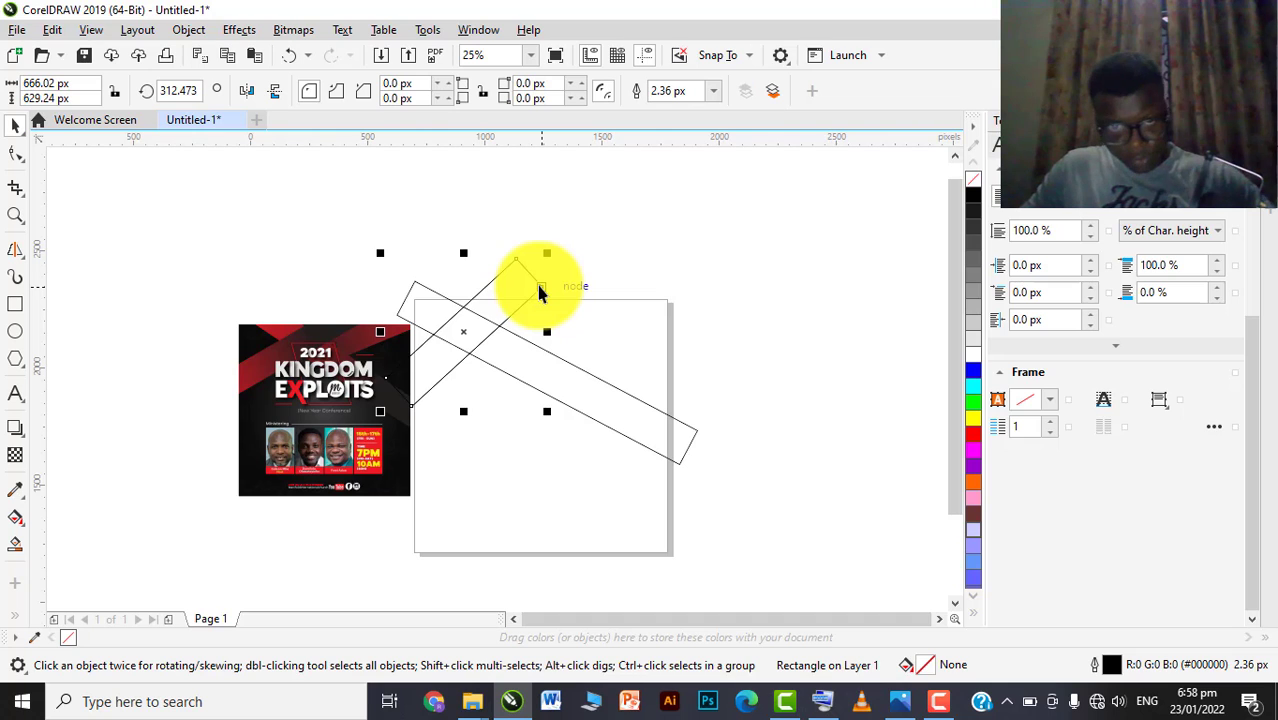
pyautogui.moveTo(584, 307); pyautogui.dragTo(579, 300)
pyautogui.scroll(1, 581, 305)
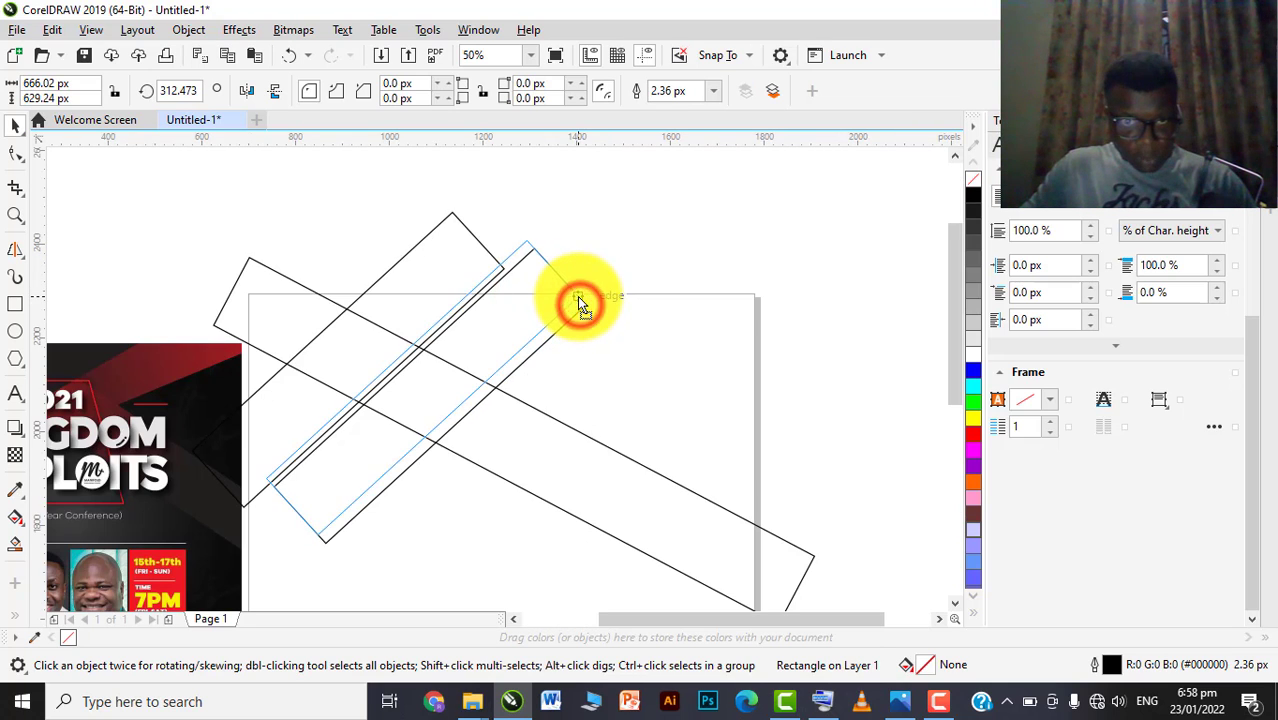
pyautogui.moveTo(578, 298); pyautogui.dragTo(577, 296)
# Convert the duplicated rectangle to curves and pull its right corner node out to the page's top-right corner
pyautogui.rightClick(577, 296)
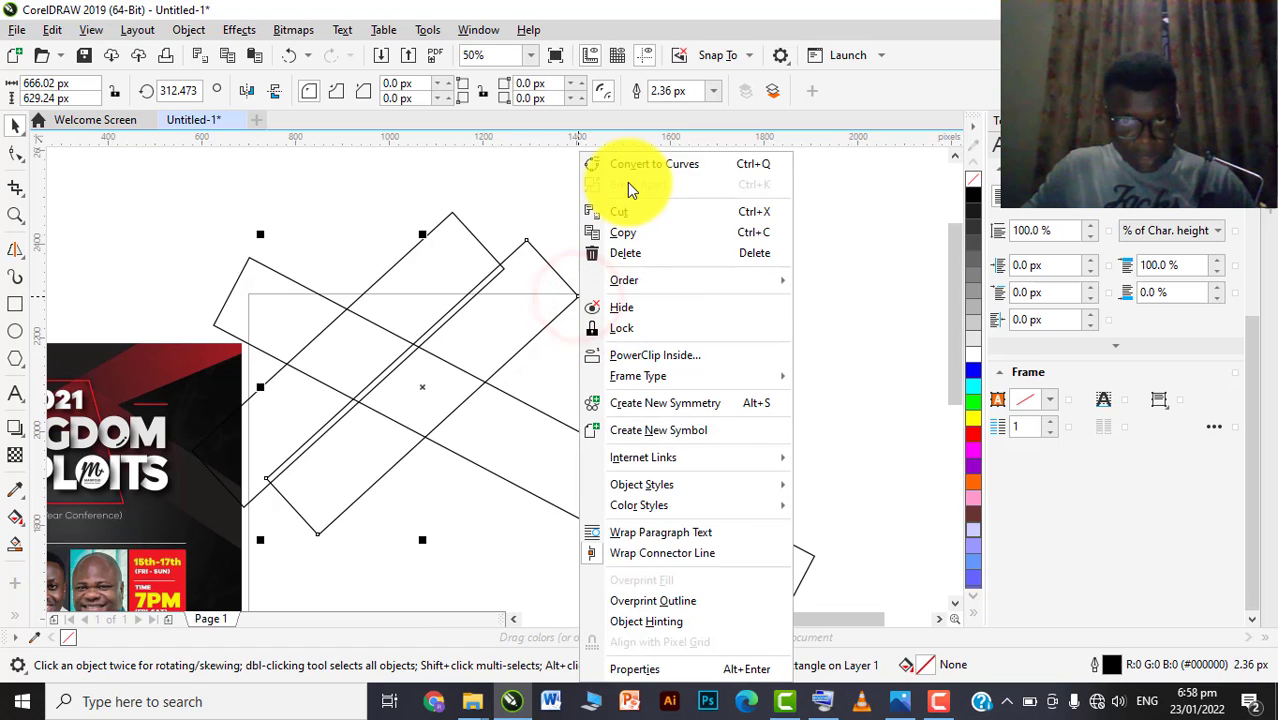
pyautogui.click(648, 168)
pyautogui.press('F10')
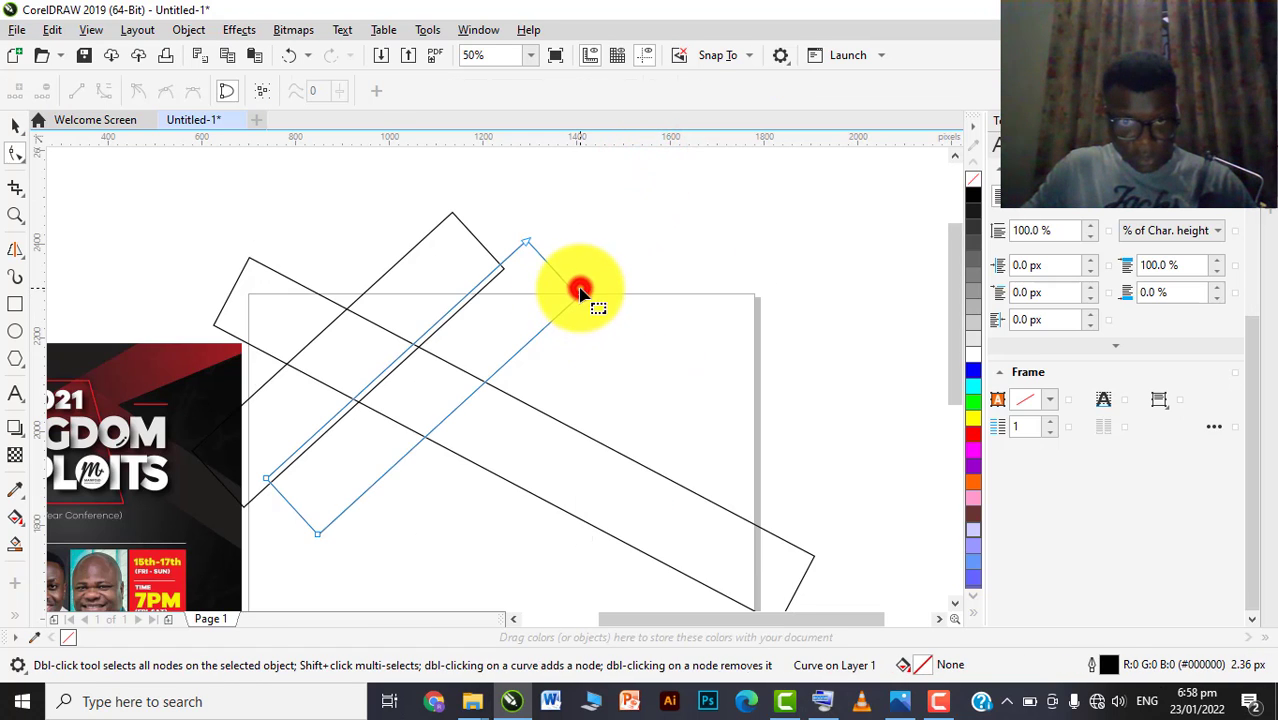
pyautogui.moveTo(578, 296); pyautogui.dragTo(762, 298)
pyautogui.scroll(-2, 558, 285)
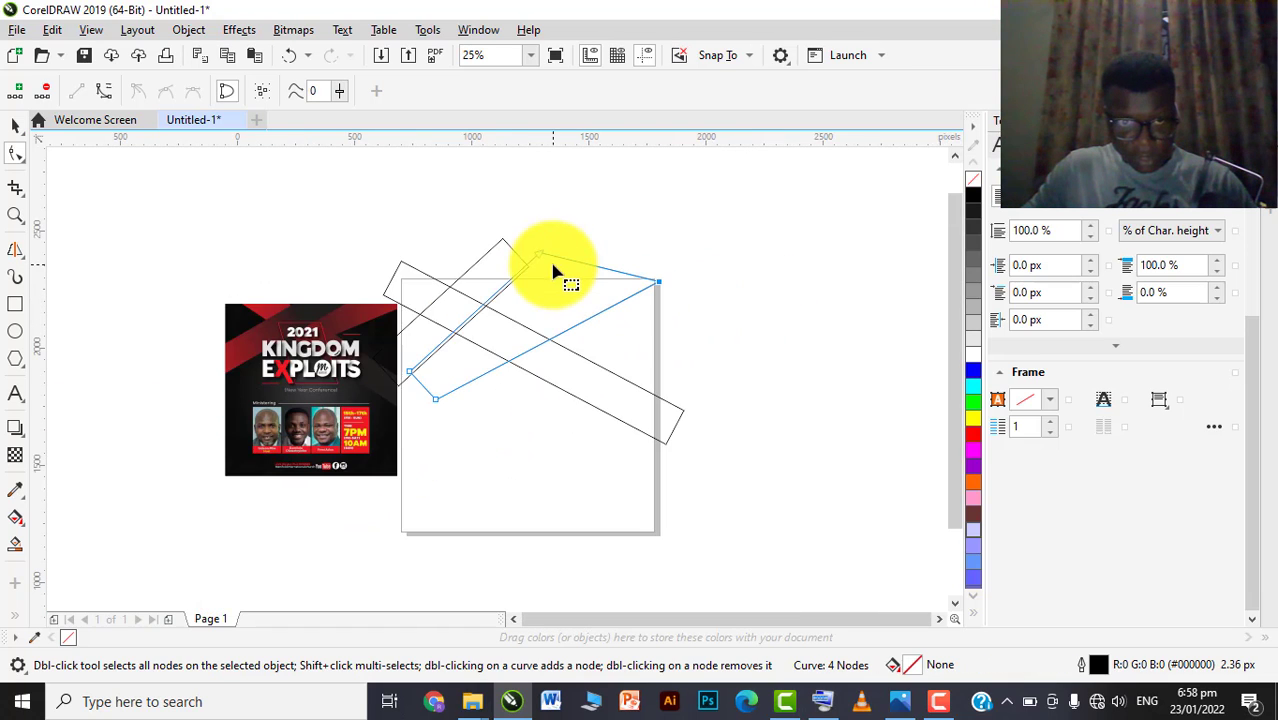
# Move the curve's two lower-left nodes up and right together to the area where the bands cross
pyautogui.click(436, 400)
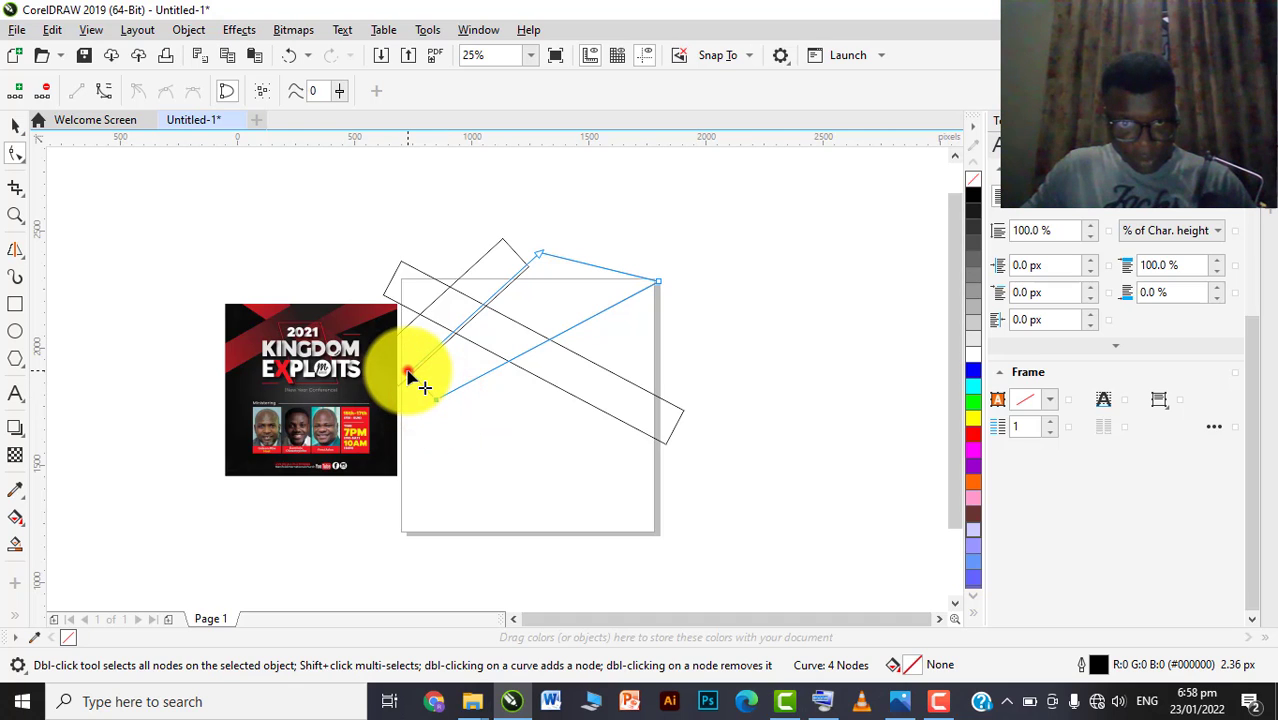
pyautogui.click(408, 373)
pyautogui.moveTo(439, 402); pyautogui.dragTo(463, 349)
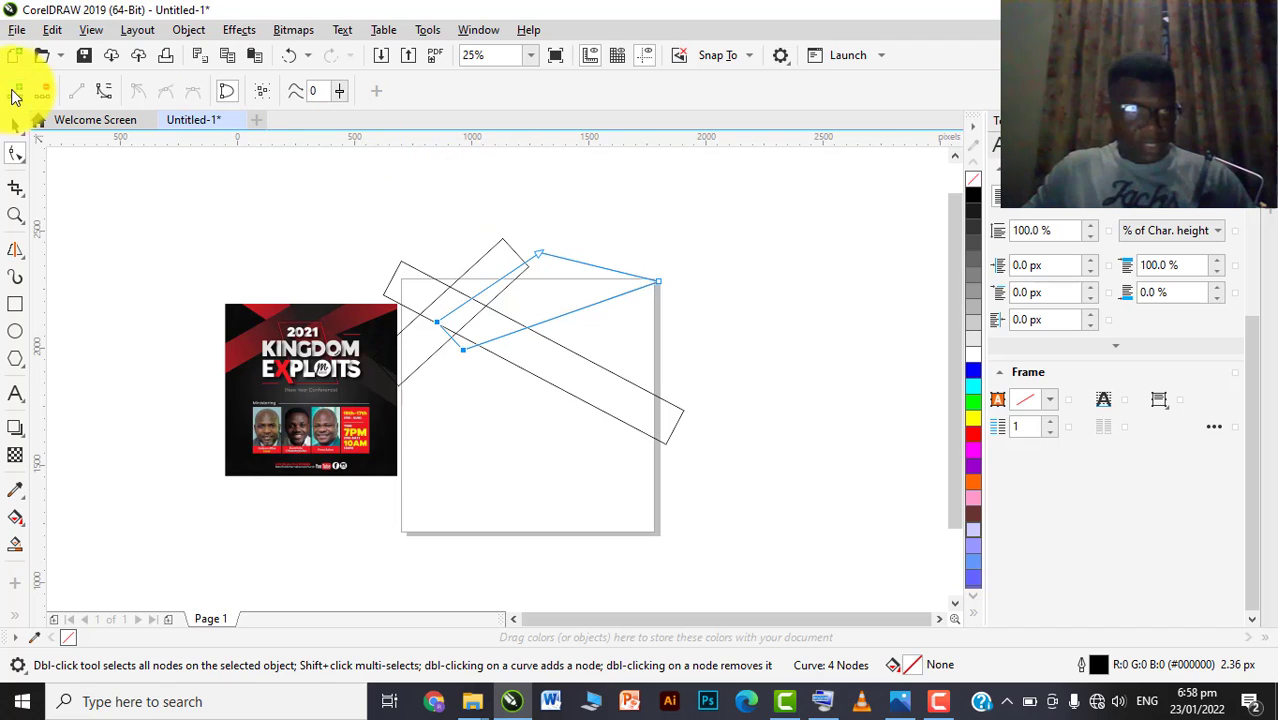
pyautogui.click(15, 124)
pyautogui.click(251, 212)
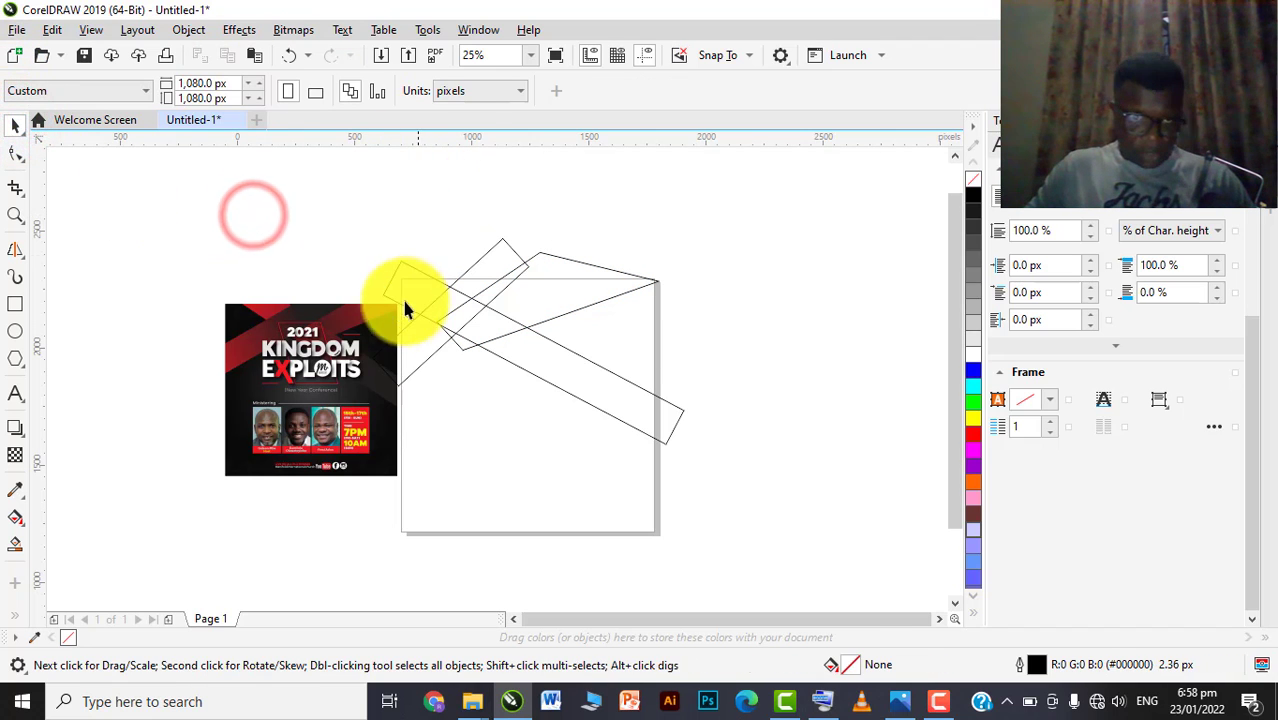
pyautogui.click(352, 325)
pyautogui.scroll(1, 349, 323)
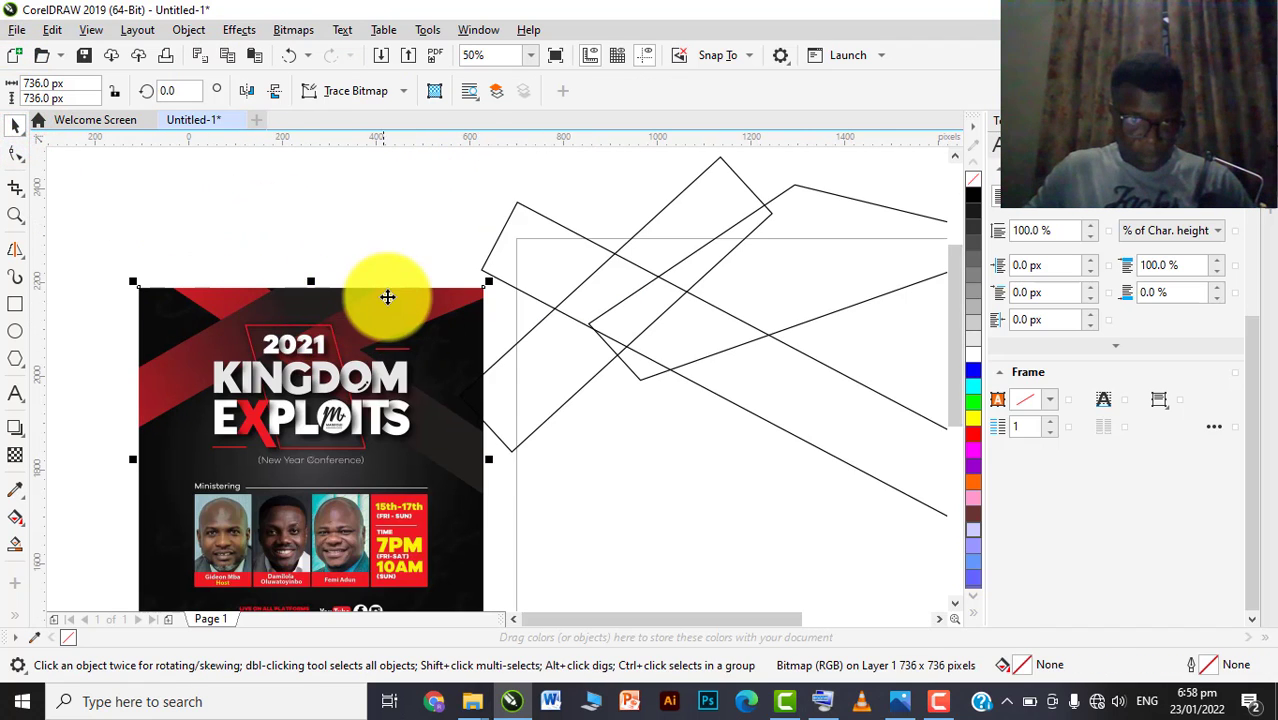
pyautogui.scroll(-1, 457, 278)
pyautogui.click(394, 205)
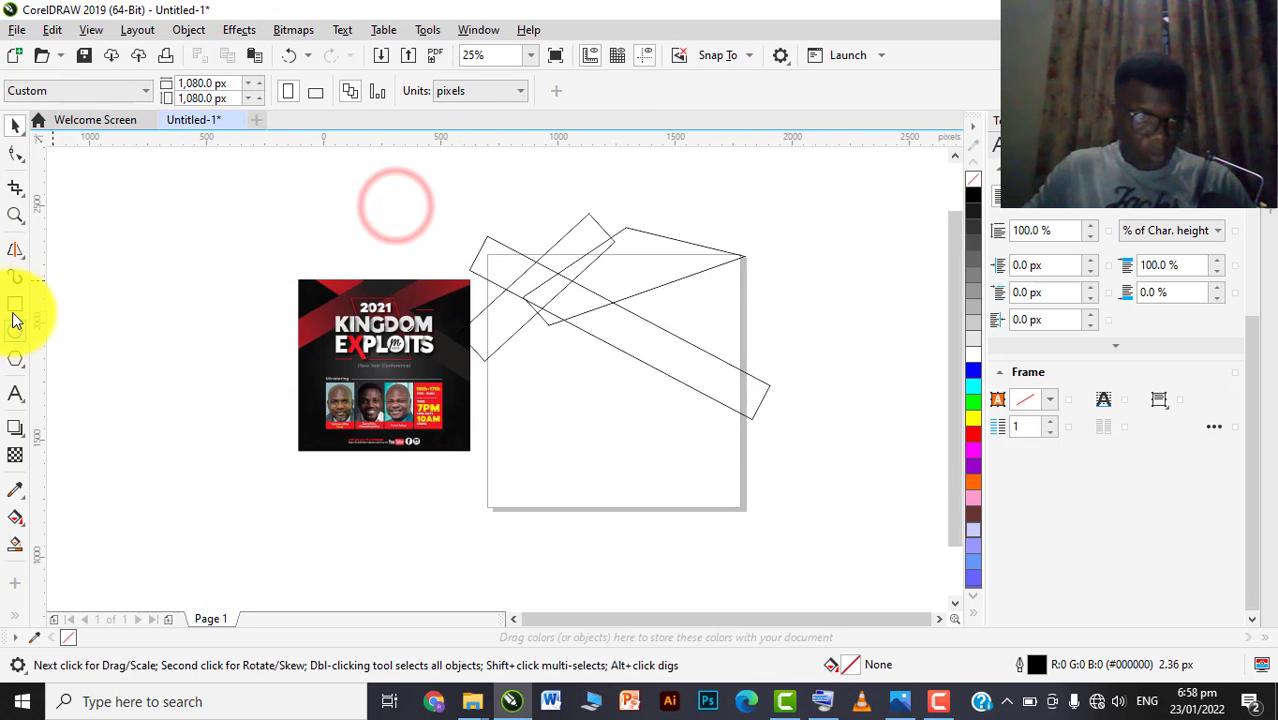
# Draw a rectangle over the reference flyer and set its size to 1,080 × 1,080 px
pyautogui.click(15, 303)
pyautogui.moveTo(396, 208); pyautogui.dragTo(530, 353)
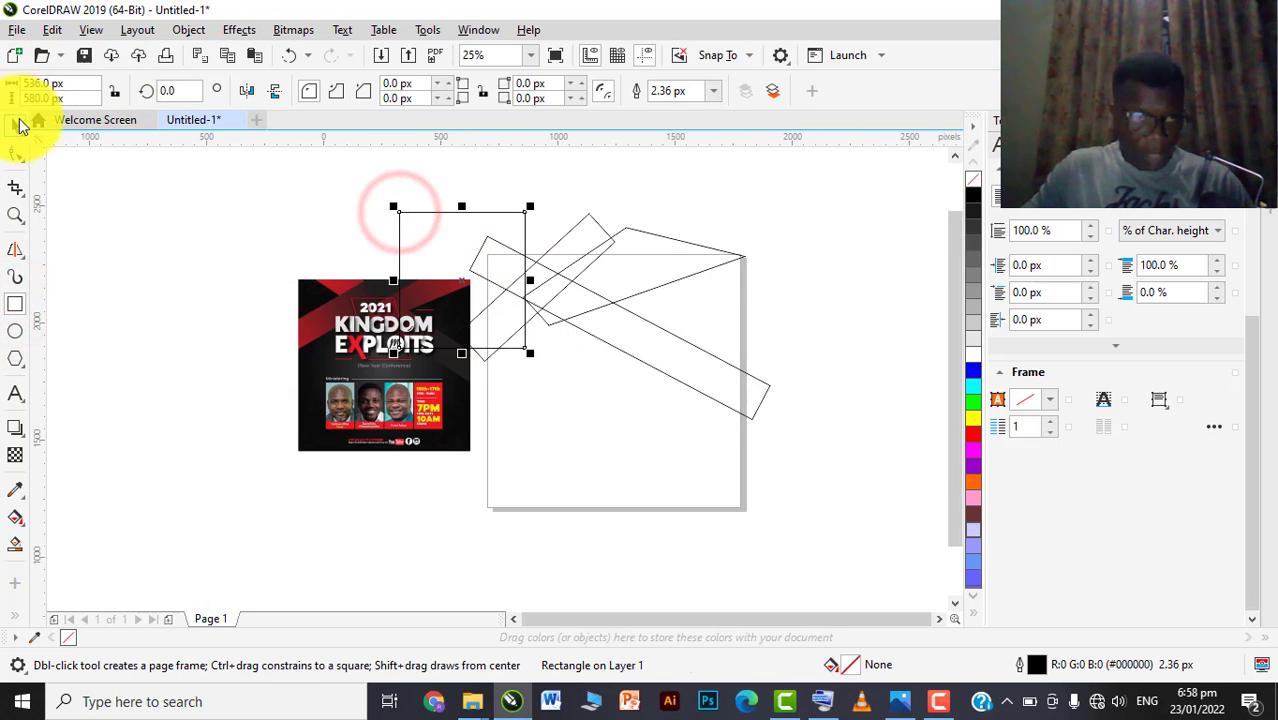
pyautogui.click(16, 124)
pyautogui.click(73, 80)
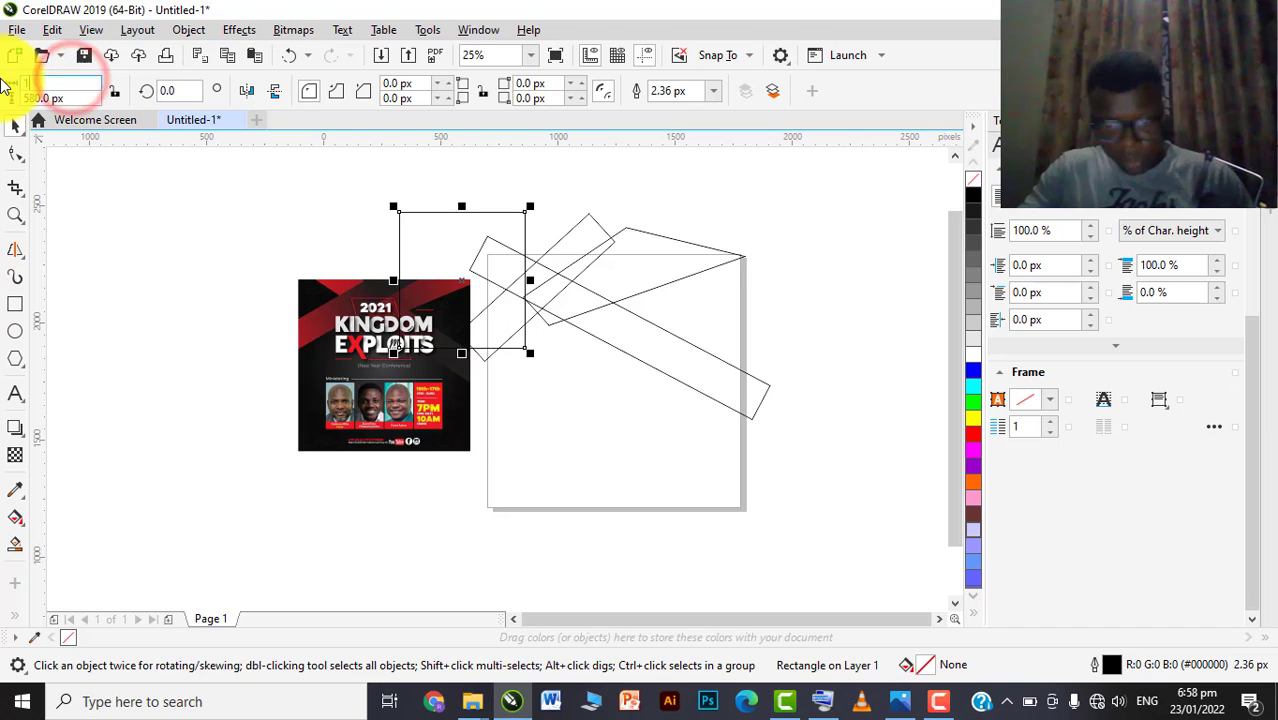
pyautogui.write('1,080')
pyautogui.press('Return')
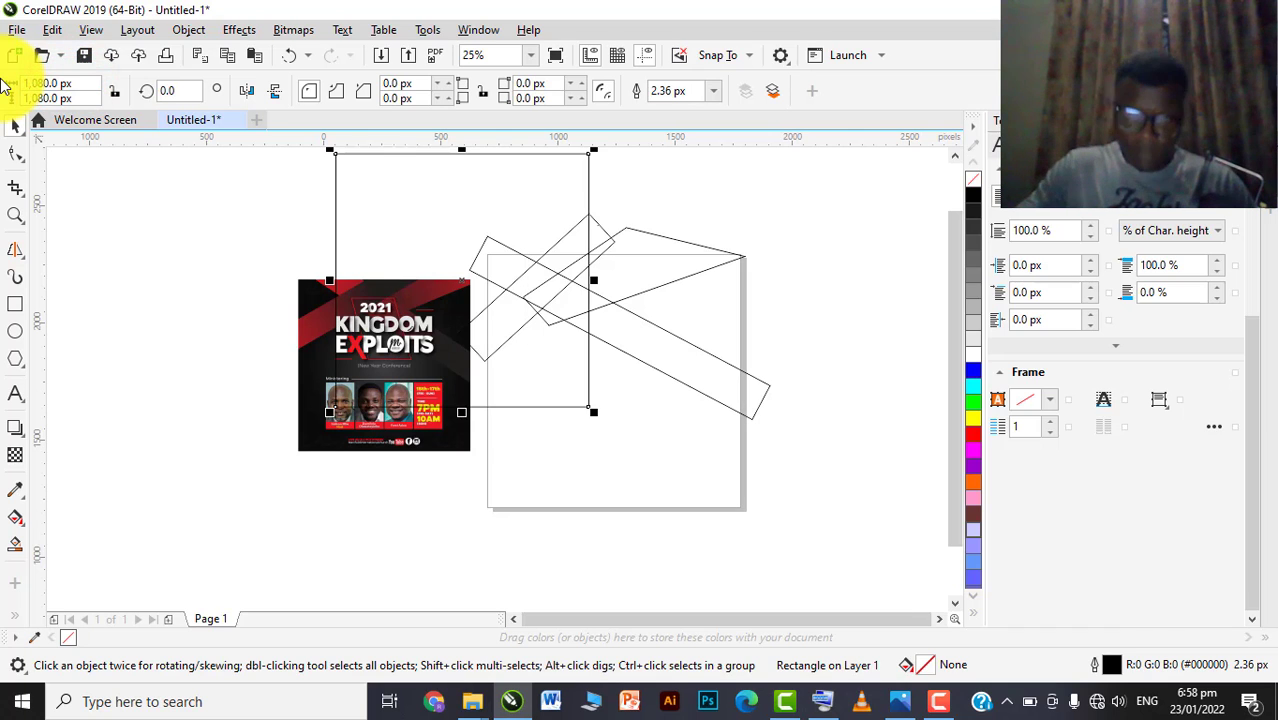
# Sample the near-black background #090909 from the reference flyer and fill the new square with it
pyautogui.click(15, 488)
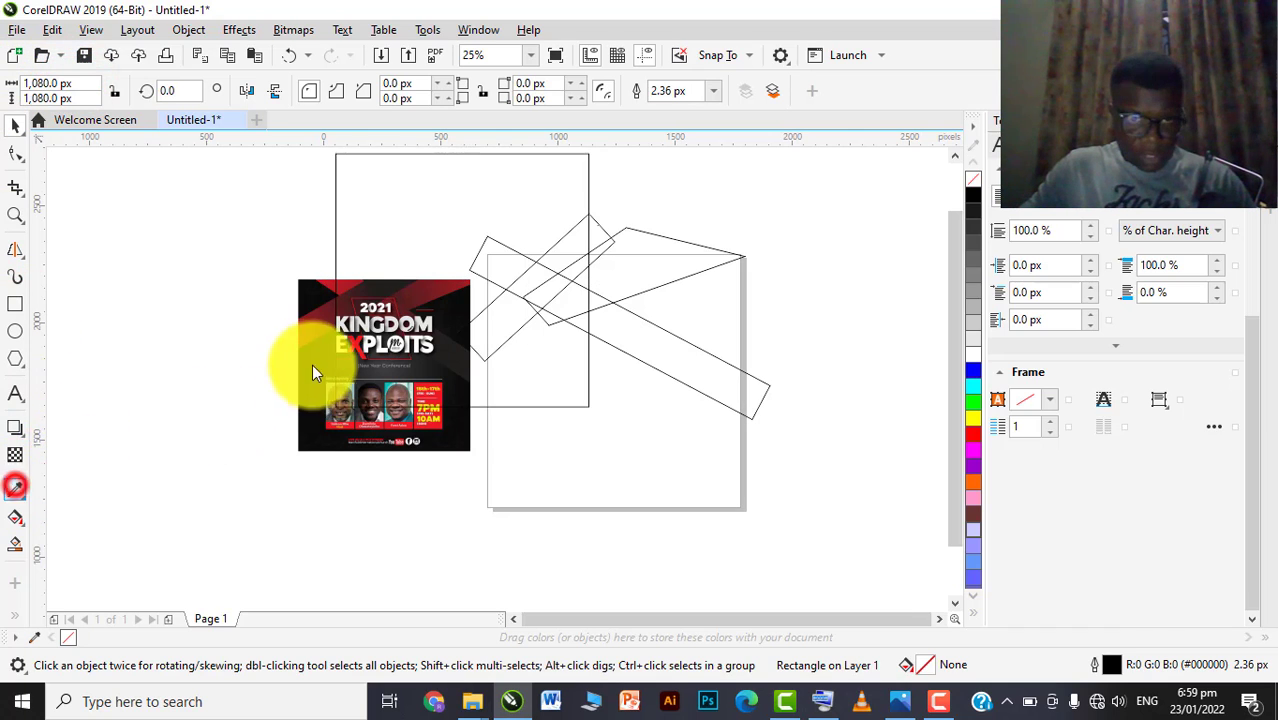
pyautogui.scroll(1, 369, 402)
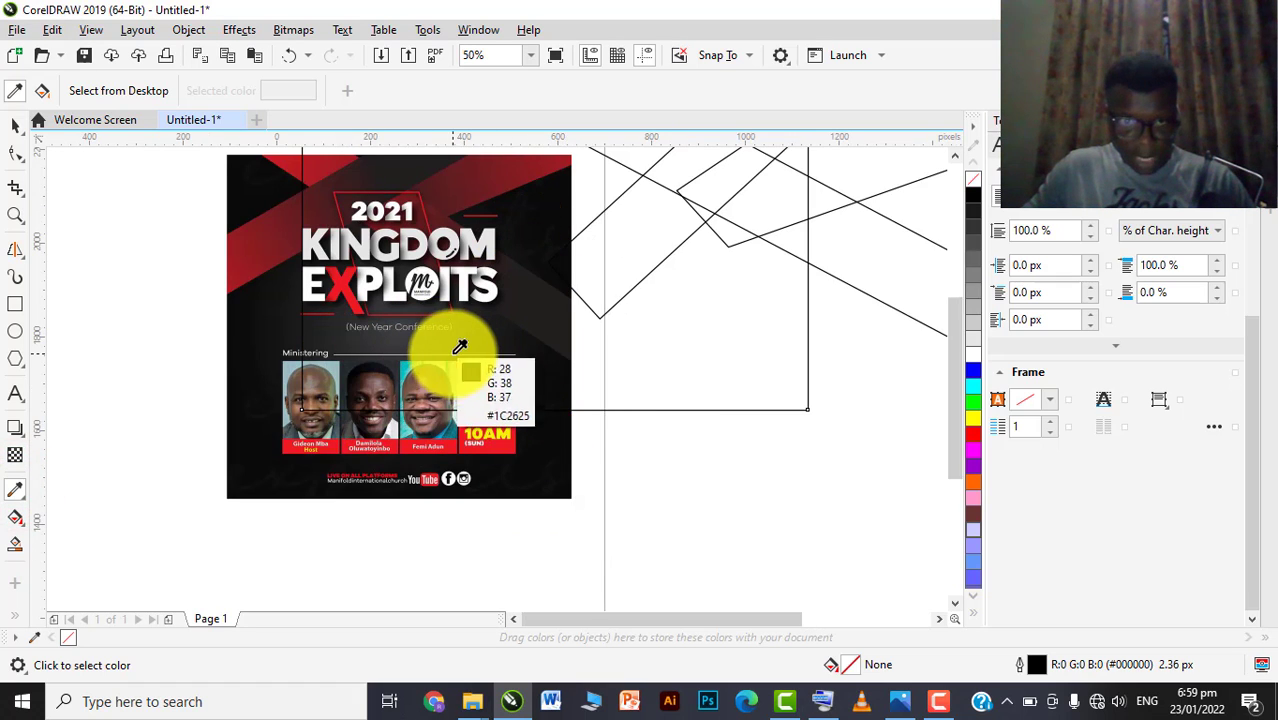
pyautogui.click(550, 460)
pyautogui.scroll(-1, 414, 442)
pyautogui.scroll(1, 354, 357)
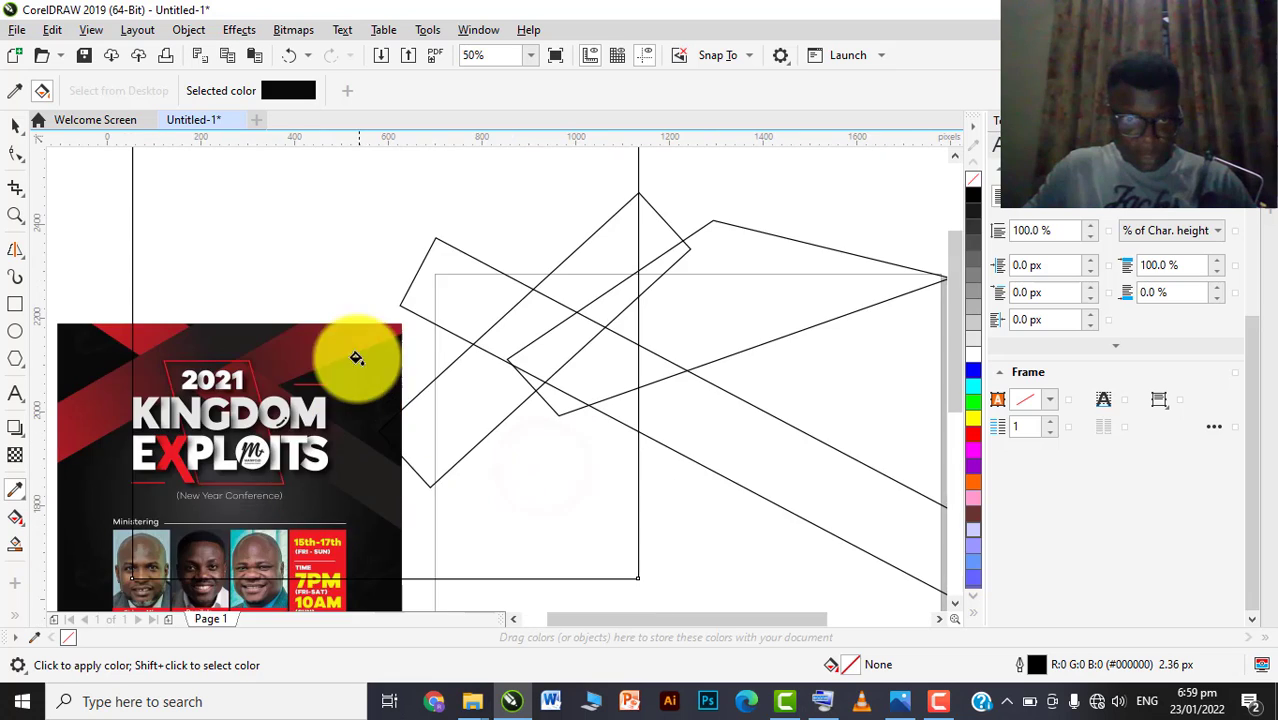
pyautogui.click(329, 252)
pyautogui.scroll(-1, 531, 251)
pyautogui.press('space')
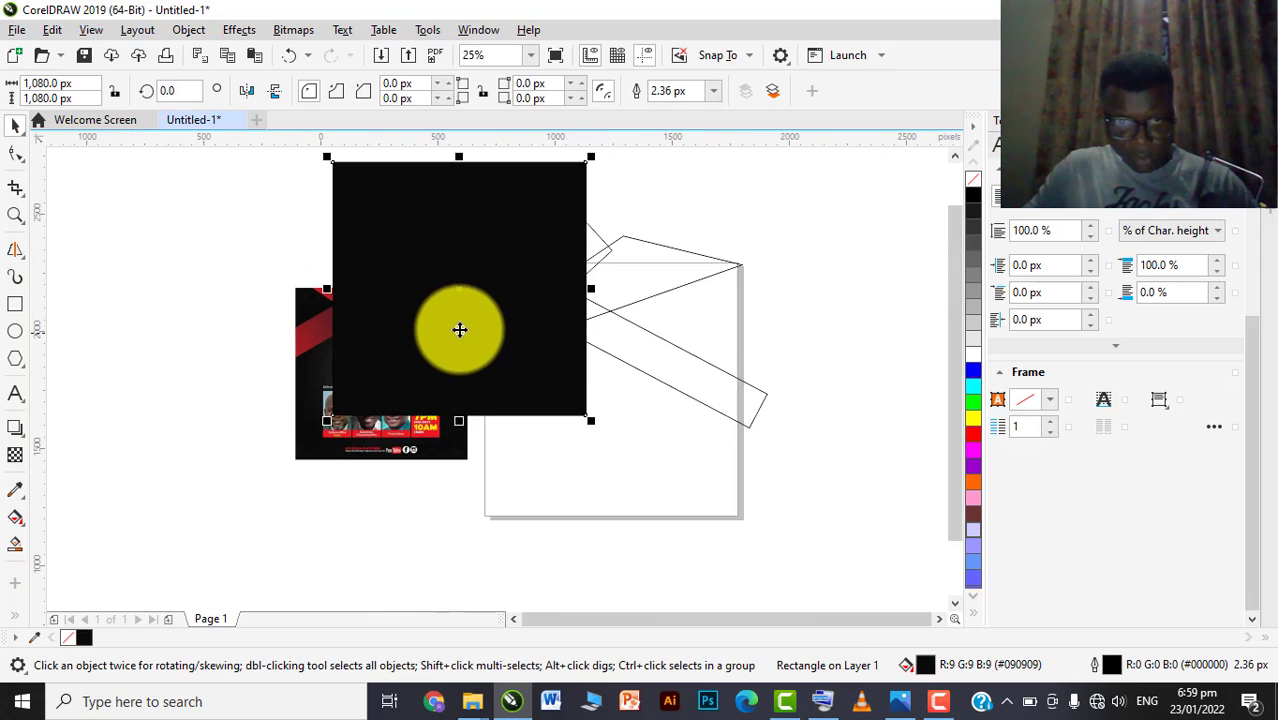
# Move the square over the page and send it behind the diagonal band outlines
pyautogui.moveTo(452, 289); pyautogui.dragTo(624, 364)
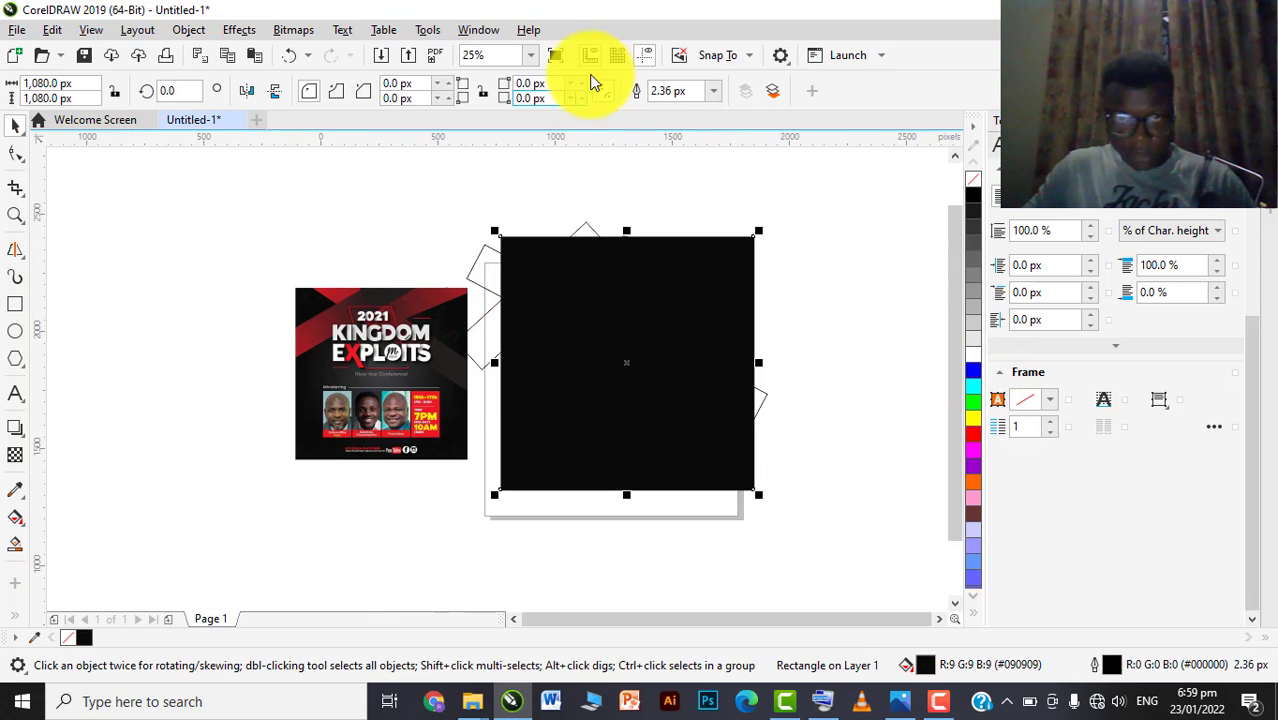
pyautogui.click(772, 92)
pyautogui.moveTo(640, 388); pyautogui.dragTo(620, 403)
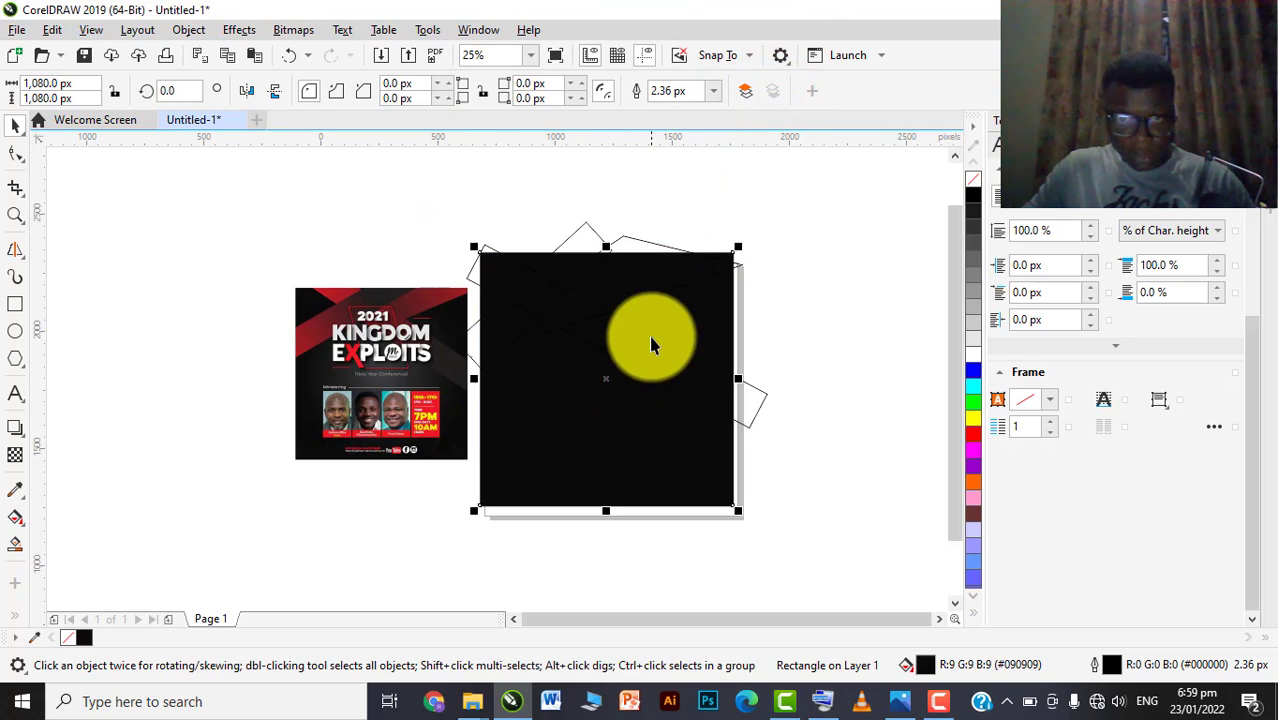
# Fill the square with light gray (R179 G179 B179) and center it on the page
pyautogui.click(970, 318)
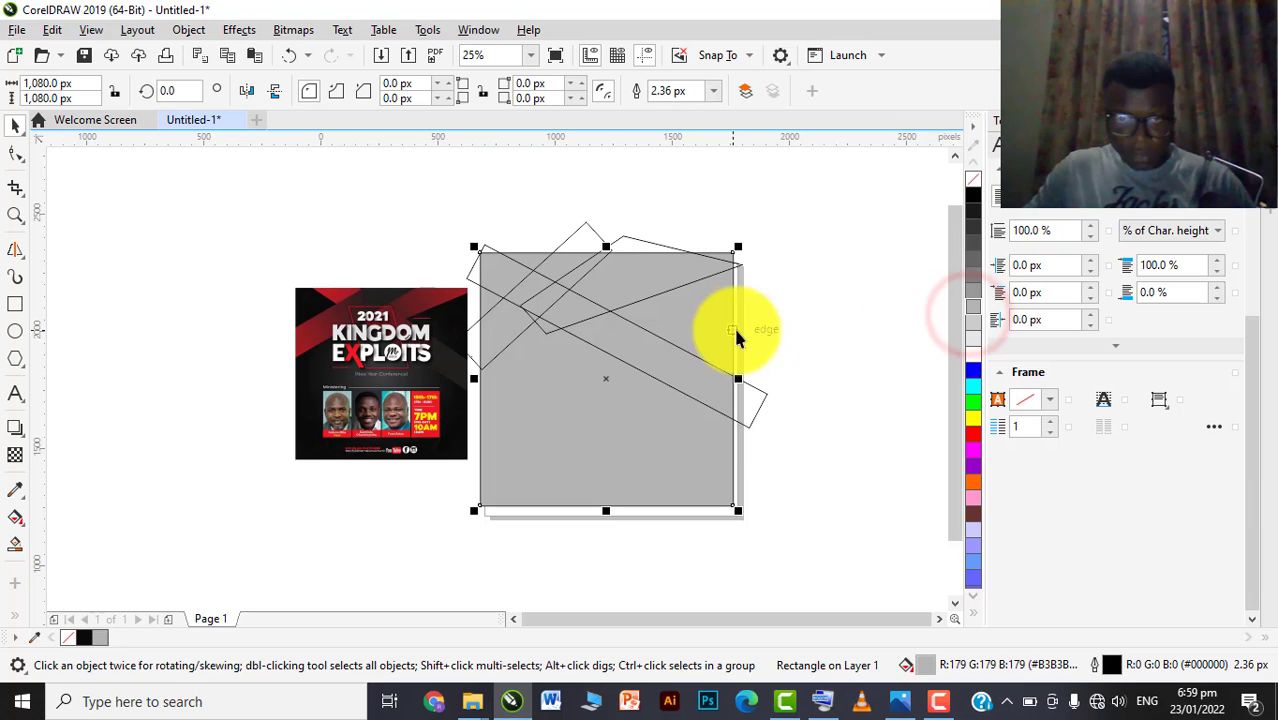
pyautogui.click(824, 701)
pyautogui.click(670, 478)
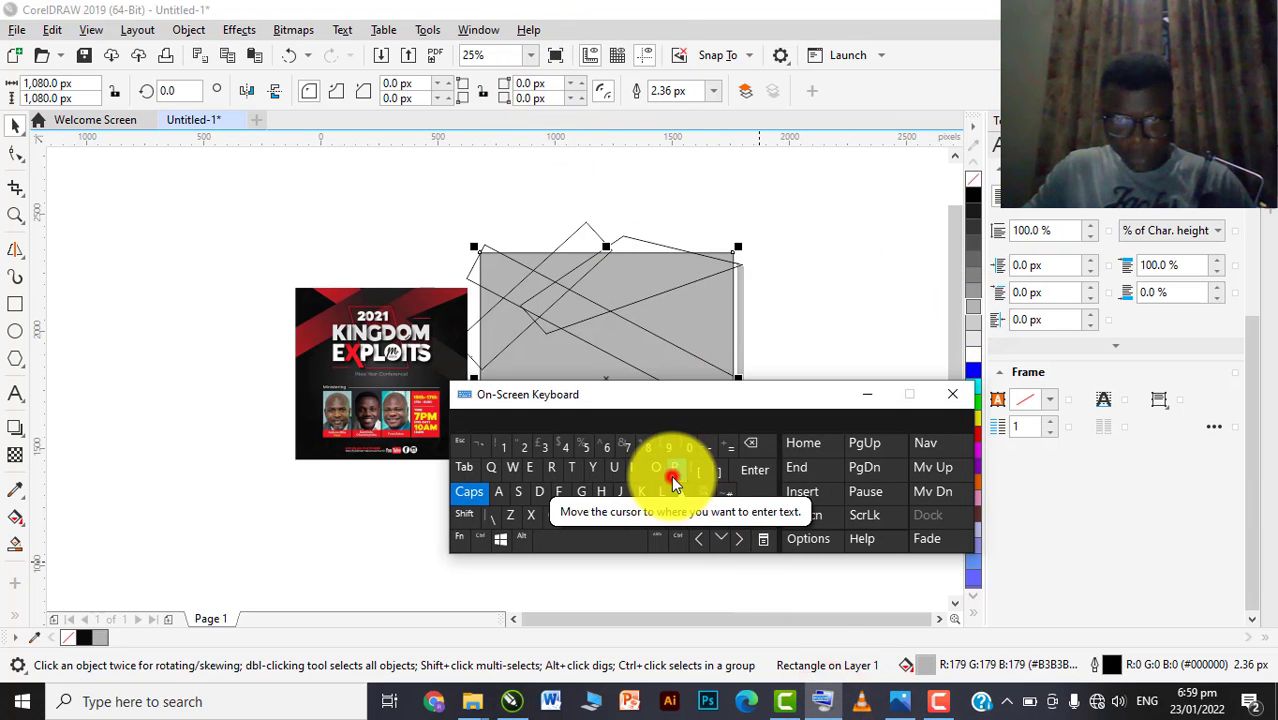
pyautogui.click(786, 340)
pyautogui.click(707, 334)
pyautogui.click(672, 470)
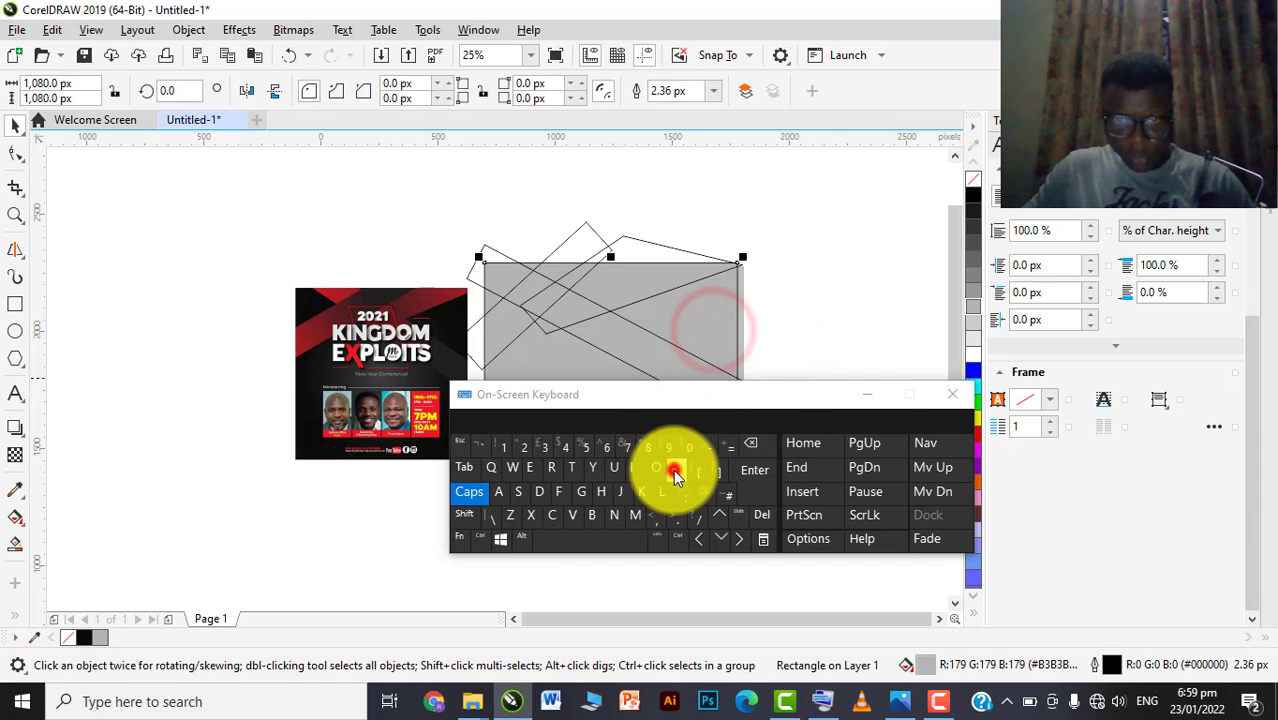
pyautogui.click(872, 392)
pyautogui.click(828, 298)
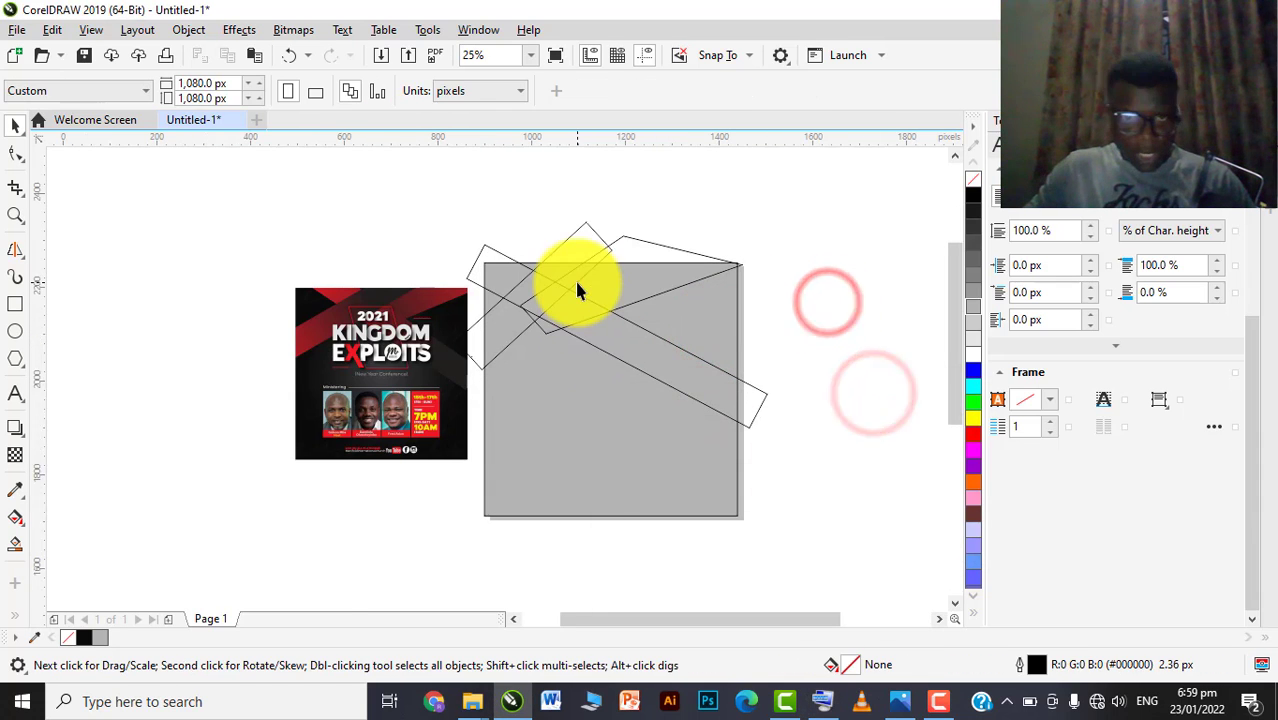
pyautogui.scroll(1, 574, 278)
pyautogui.click(558, 197)
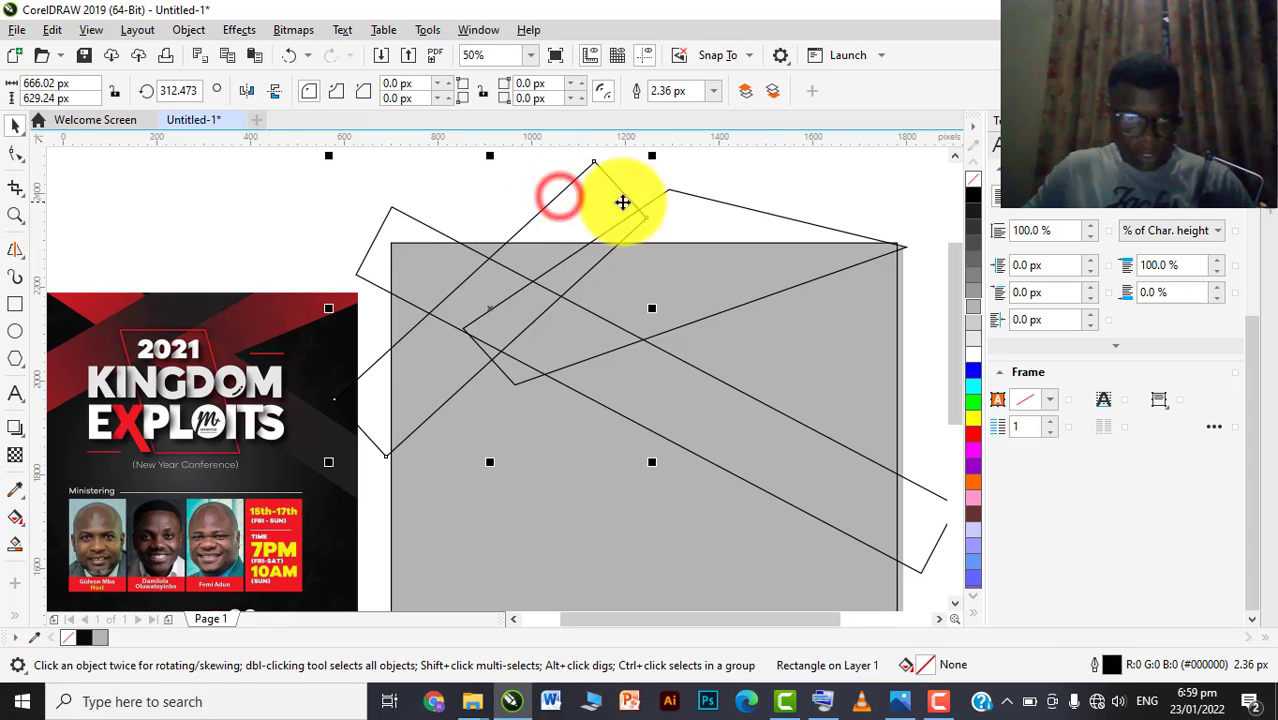
pyautogui.scroll(-1, 537, 235)
pyautogui.click(428, 198)
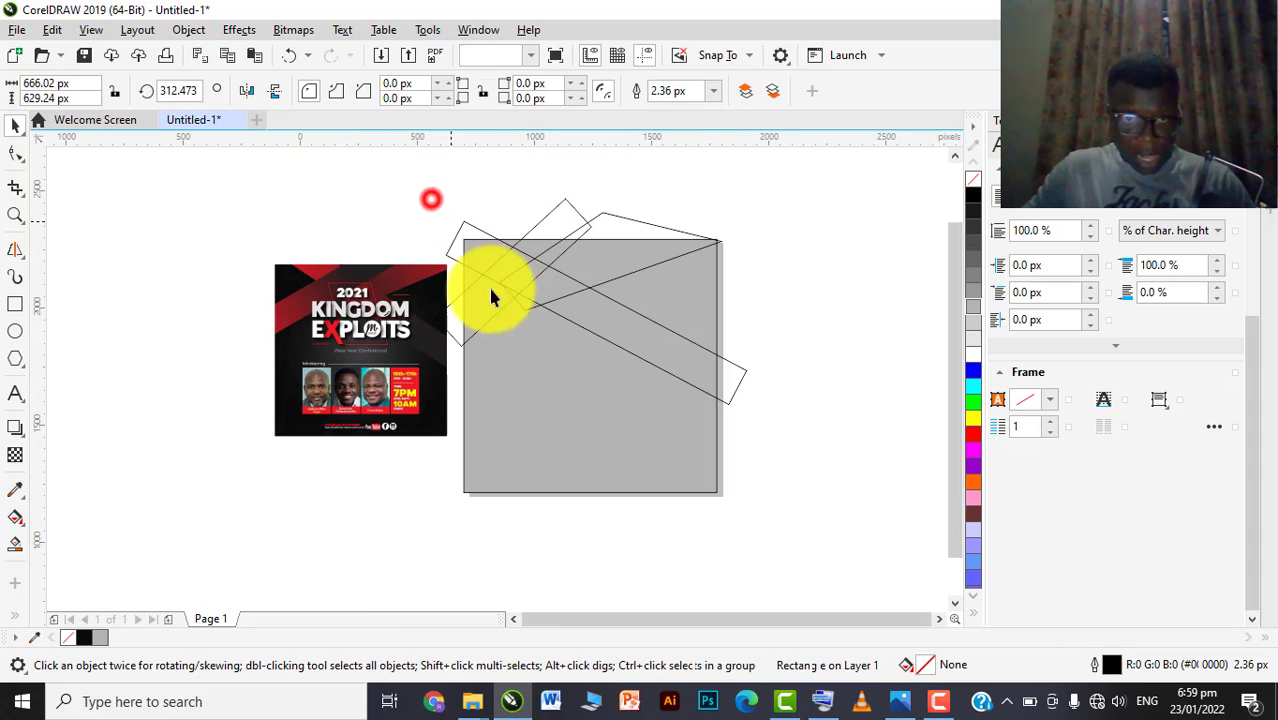
# Apply a linear fountain fill to the short slanted rectangle and move its white end to the band's lower-left end
pyautogui.scroll(1, 454, 312)
pyautogui.click(462, 322)
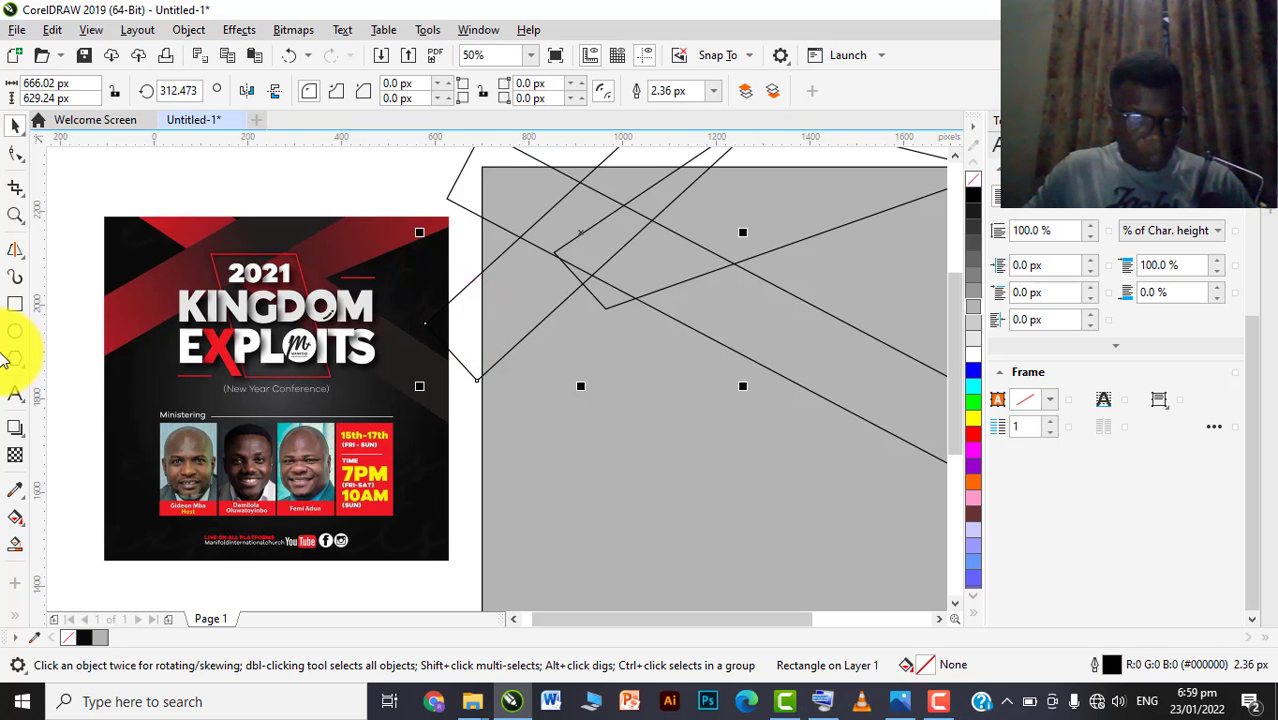
pyautogui.scroll(-1, 540, 276)
pyautogui.scroll(1, 579, 274)
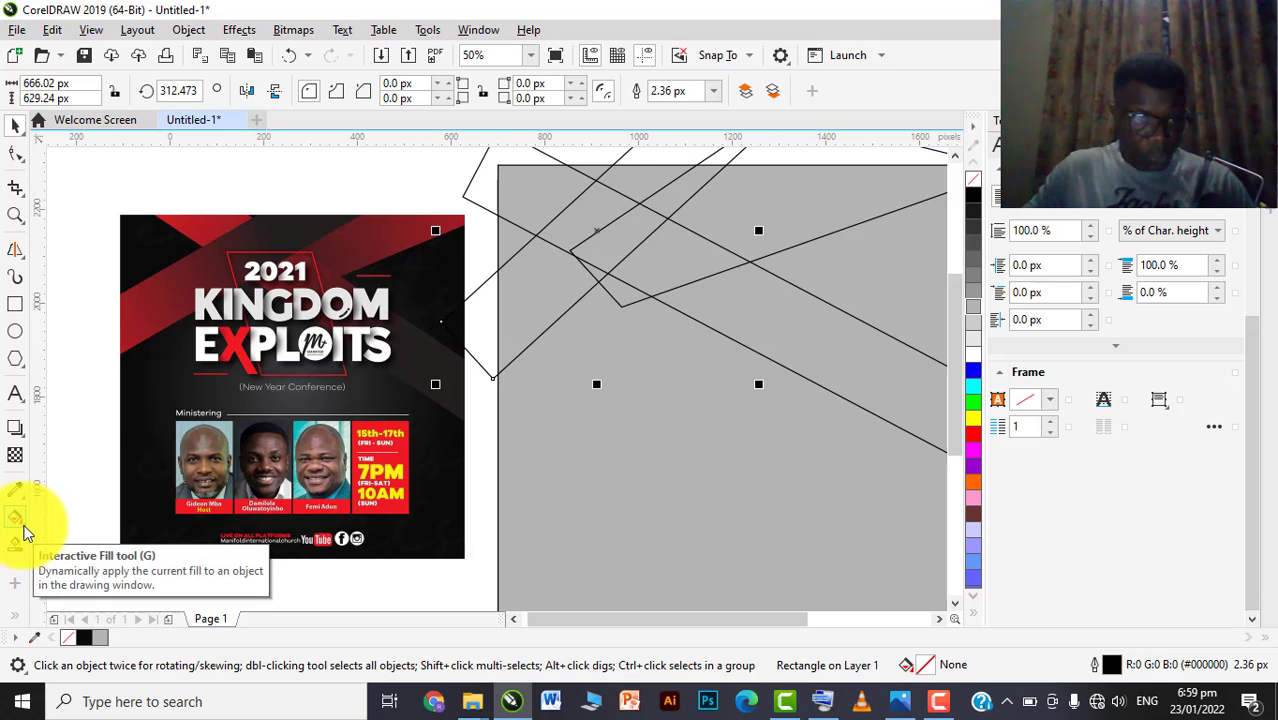
pyautogui.moveTo(22, 524); pyautogui.dragTo(108, 521)
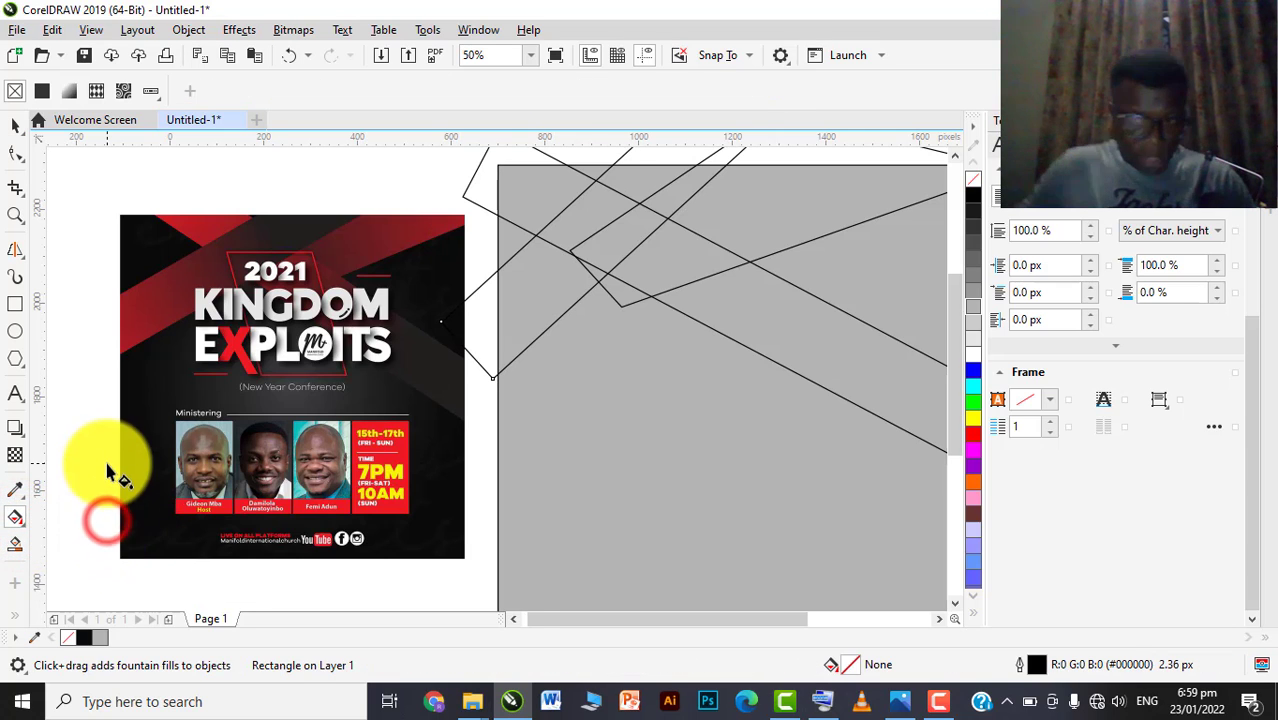
pyautogui.click(939, 700)
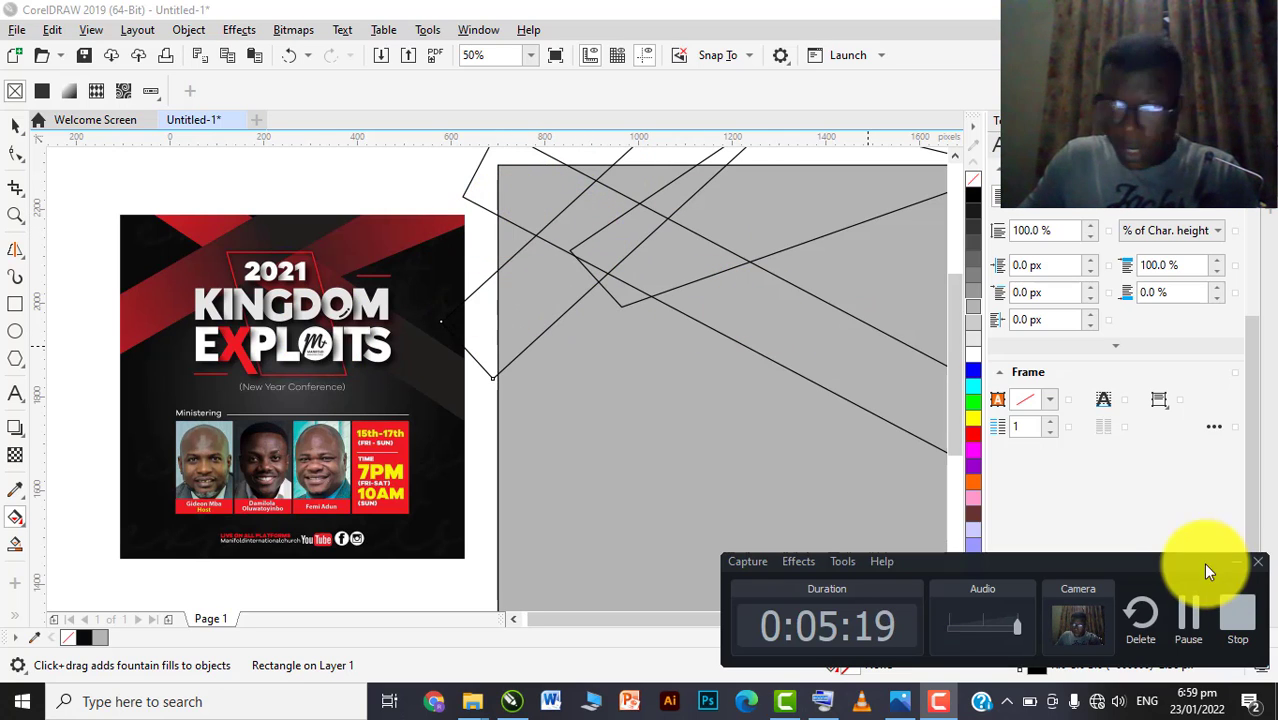
pyautogui.click(1233, 562)
pyautogui.click(470, 320)
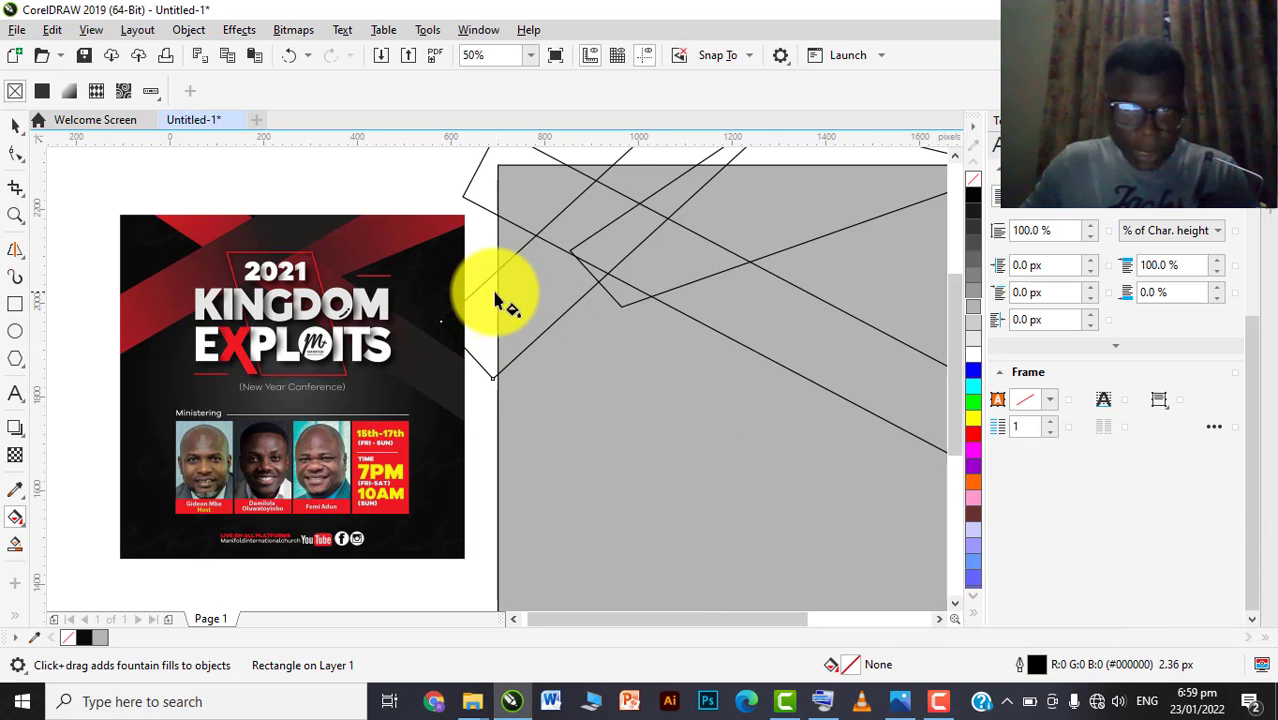
pyautogui.click(62, 87)
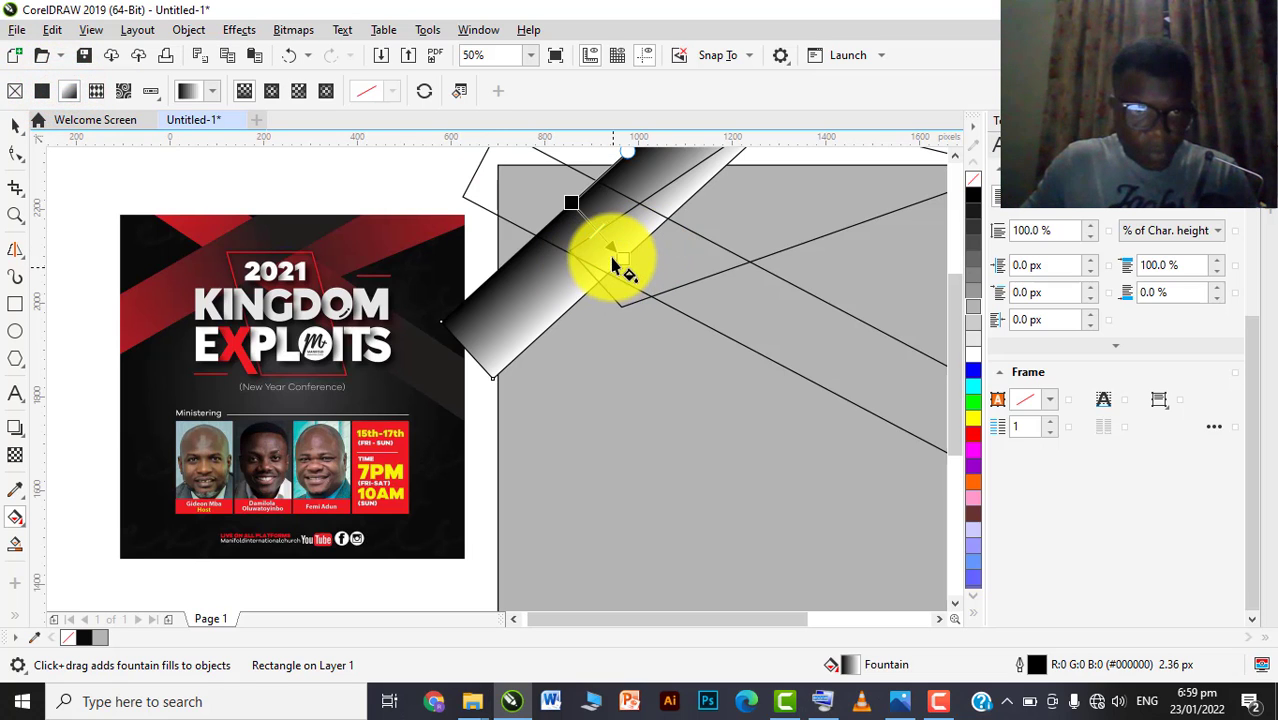
pyautogui.moveTo(613, 280); pyautogui.dragTo(465, 368)
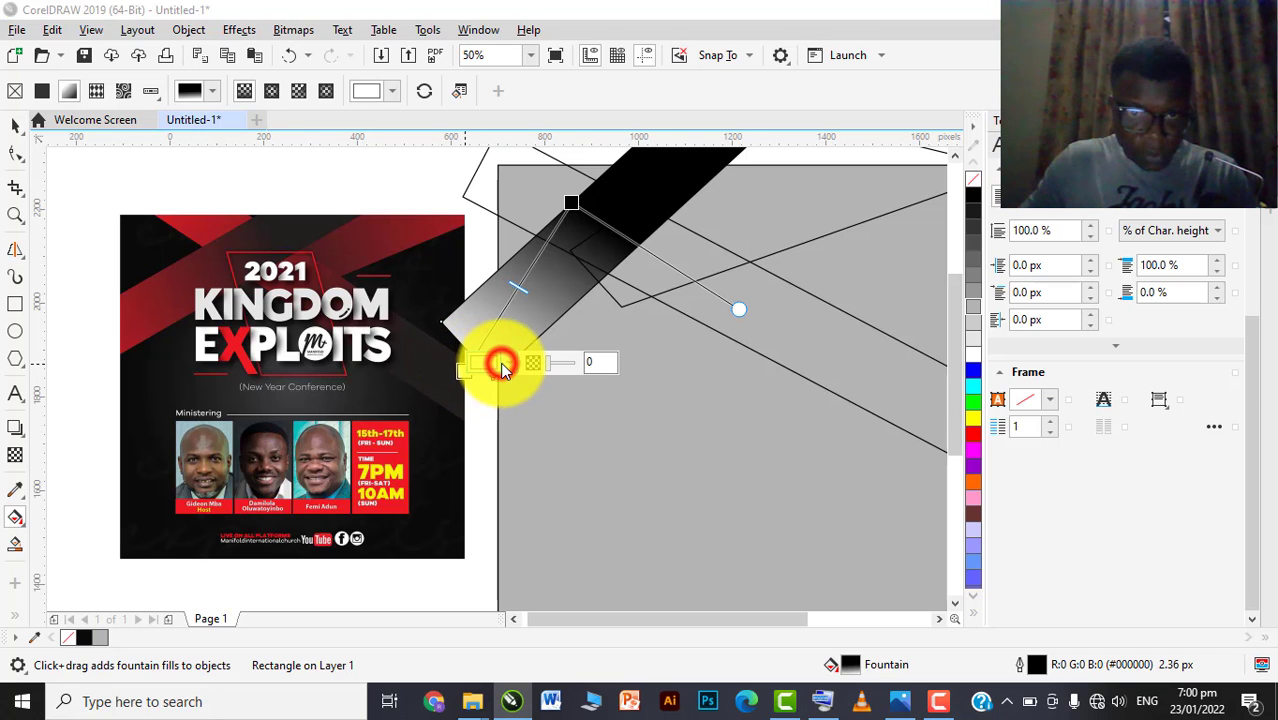
# Recolor the fountain fill's lower-left end to red #FF1717
pyautogui.click(502, 365)
pyautogui.click(513, 363)
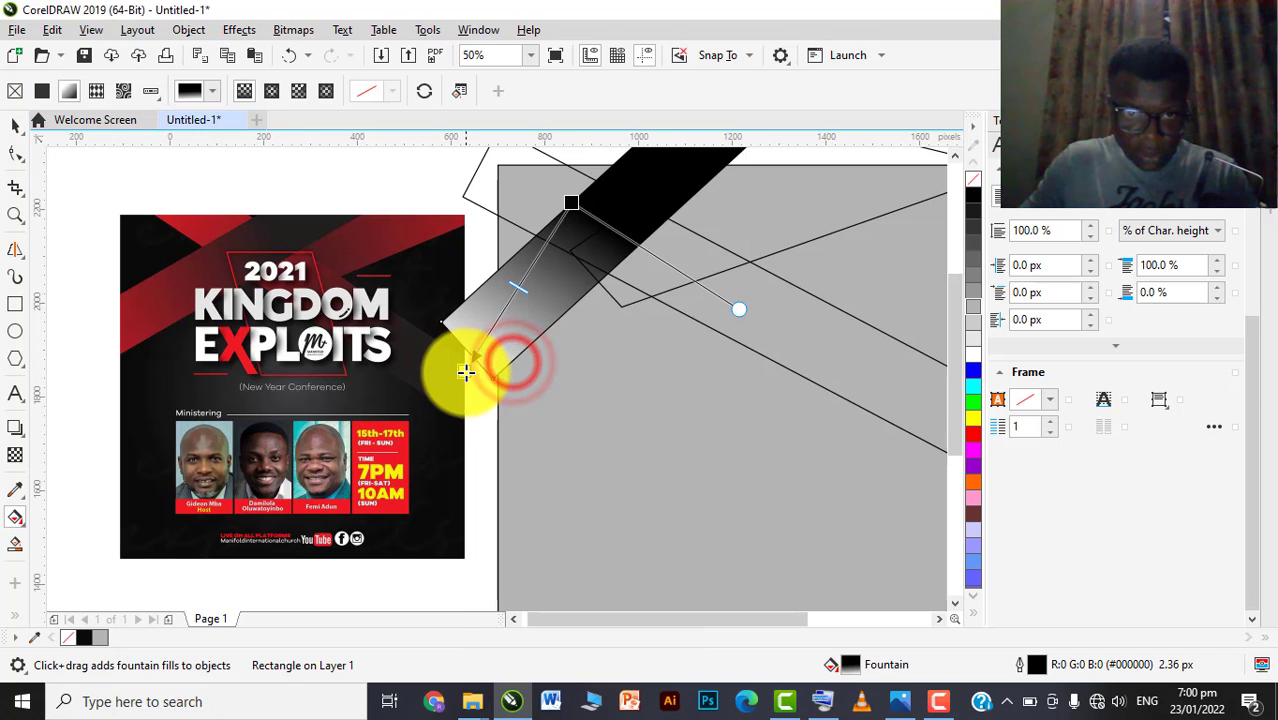
pyautogui.click(465, 372)
pyautogui.click(506, 362)
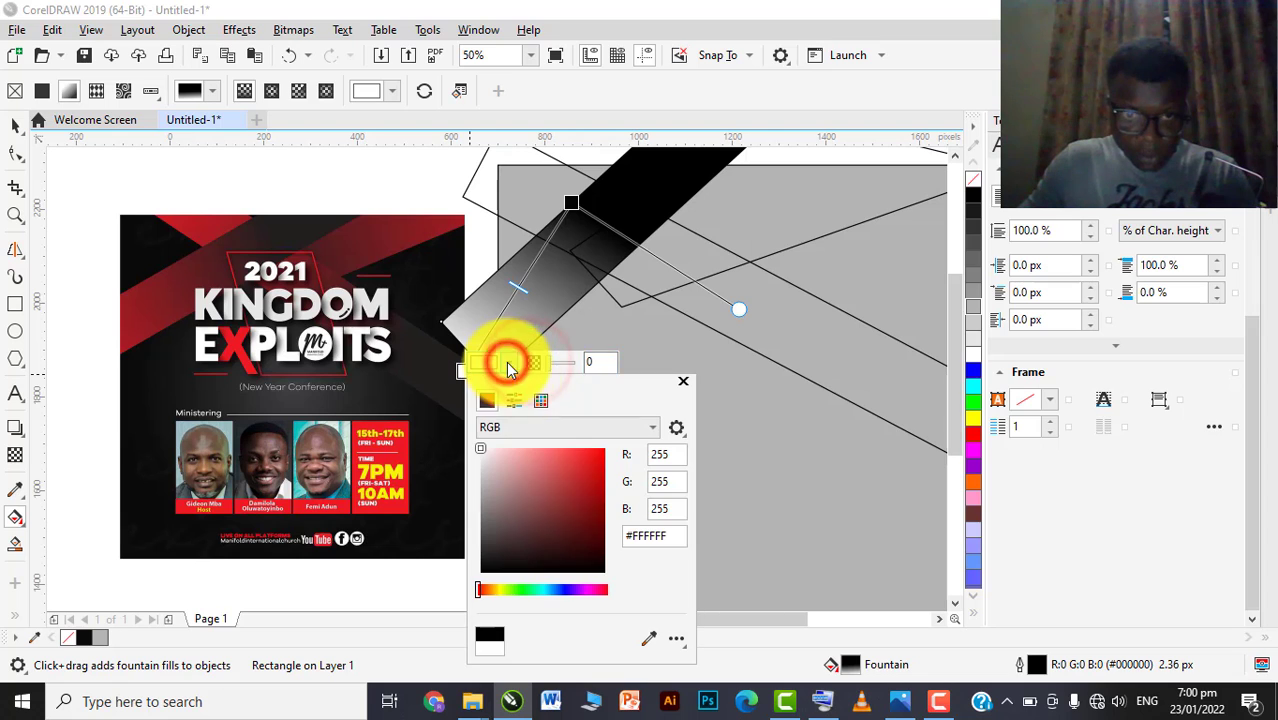
pyautogui.moveTo(559, 460); pyautogui.dragTo(590, 445)
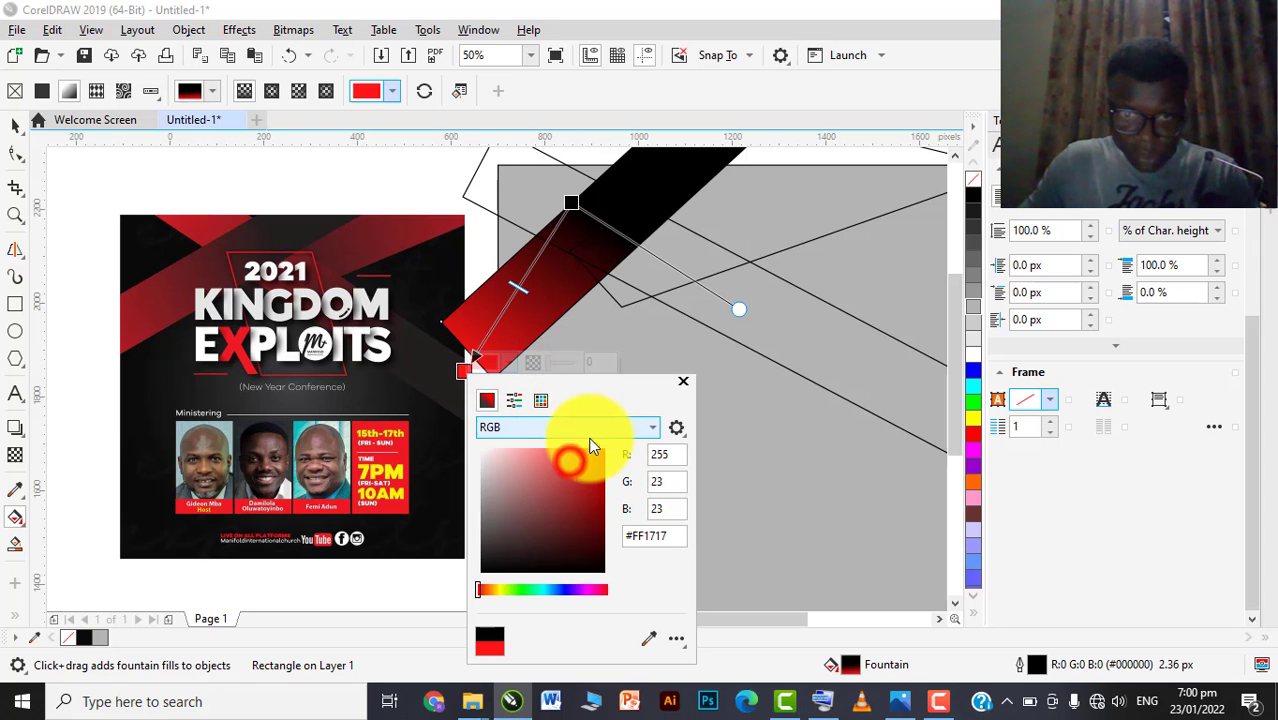
# Move the fountain fill's black start to the band's upper-right end and recolor it dark gray #2B2B2B
pyautogui.click(575, 205)
pyautogui.scroll(-2, 512, 338)
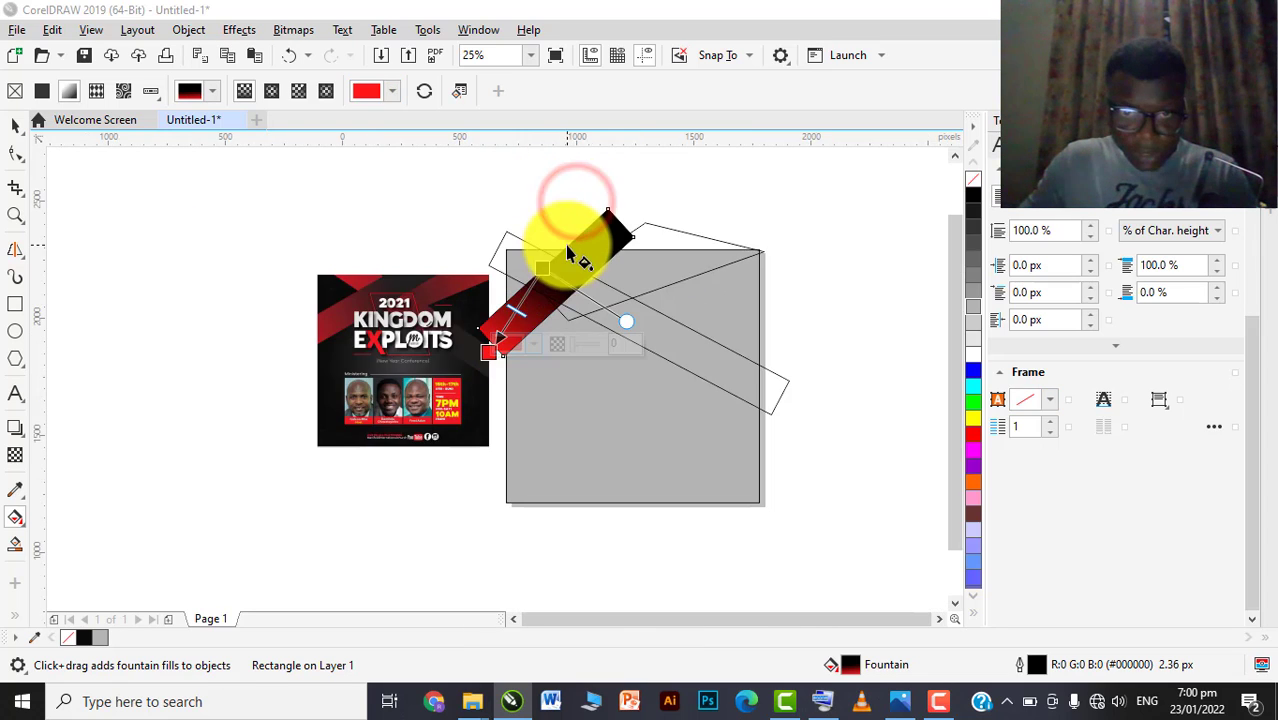
pyautogui.moveTo(541, 265); pyautogui.dragTo(629, 220)
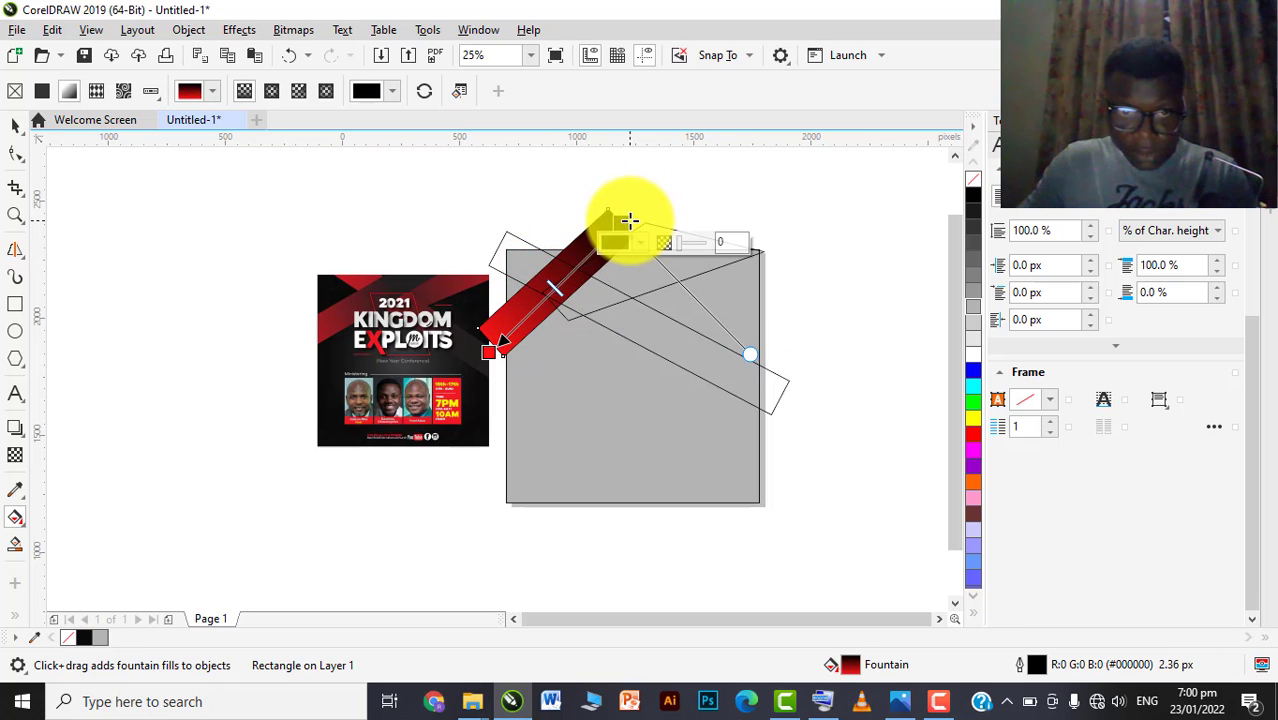
pyautogui.click(625, 242)
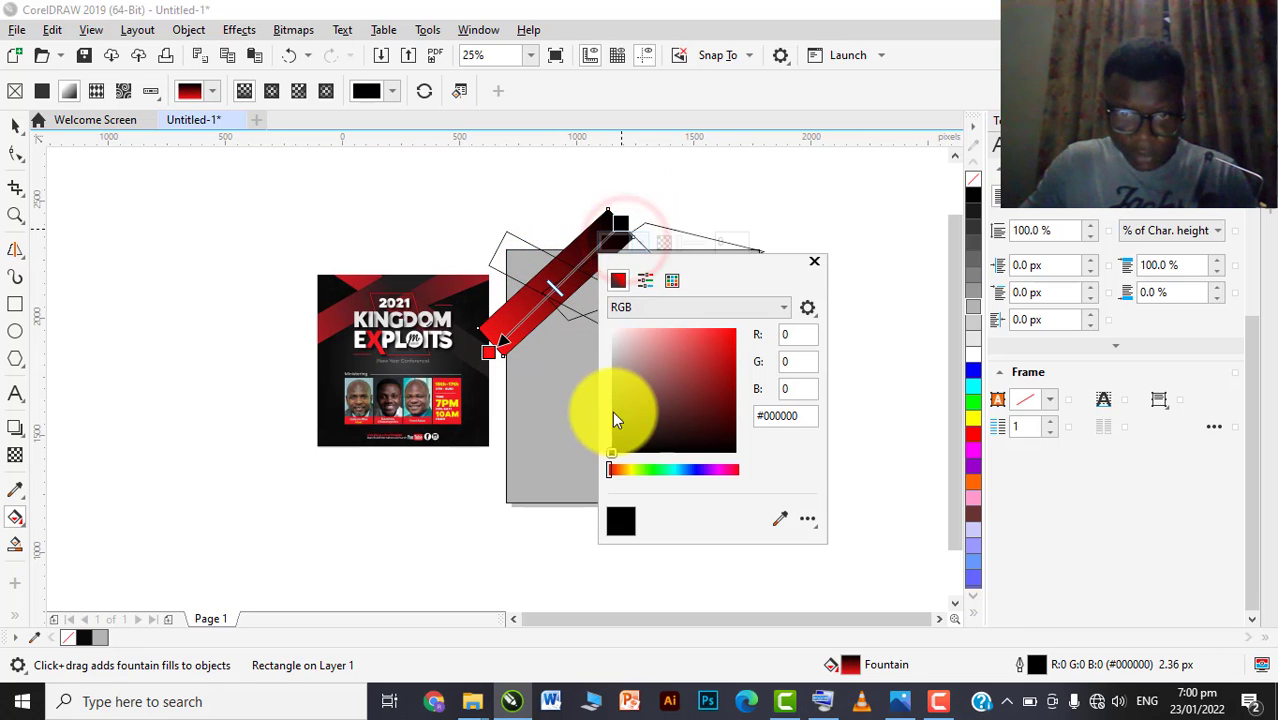
pyautogui.moveTo(607, 424)
pyautogui.mouseDown()
pyautogui.moveTo(625, 436)
pyautogui.moveTo(595, 410)
pyautogui.mouseUp()
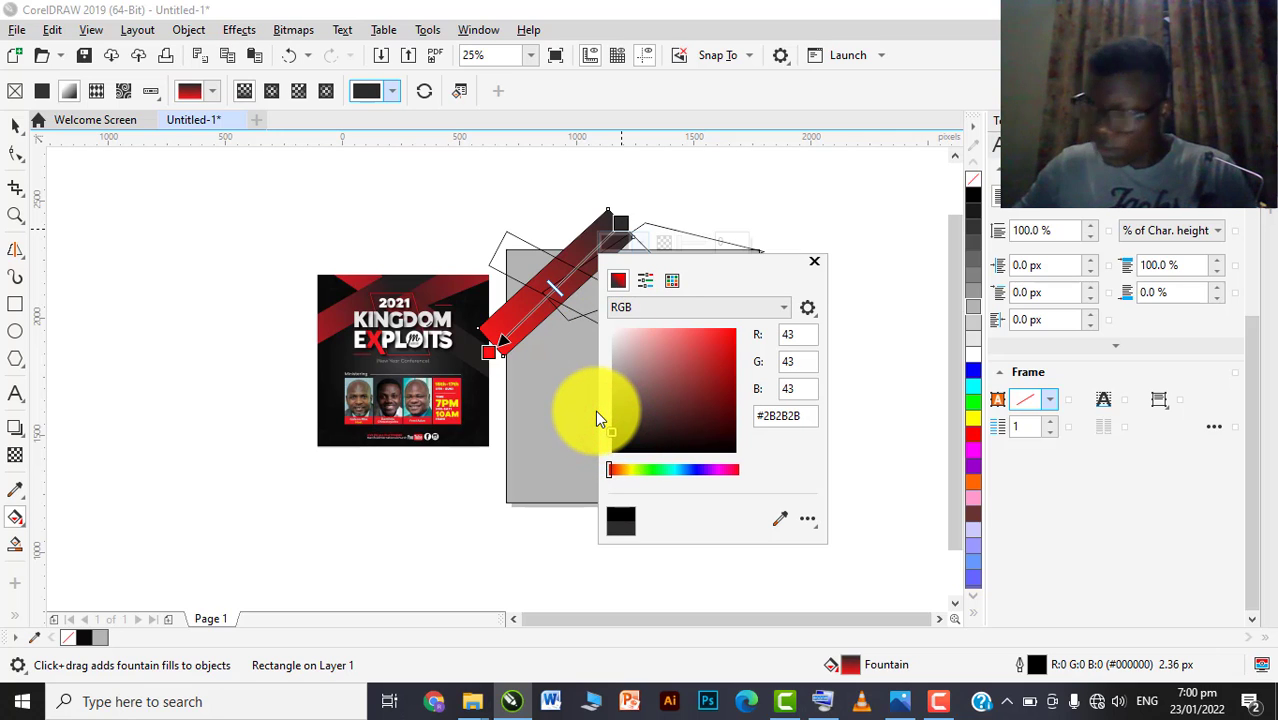
pyautogui.click(15, 125)
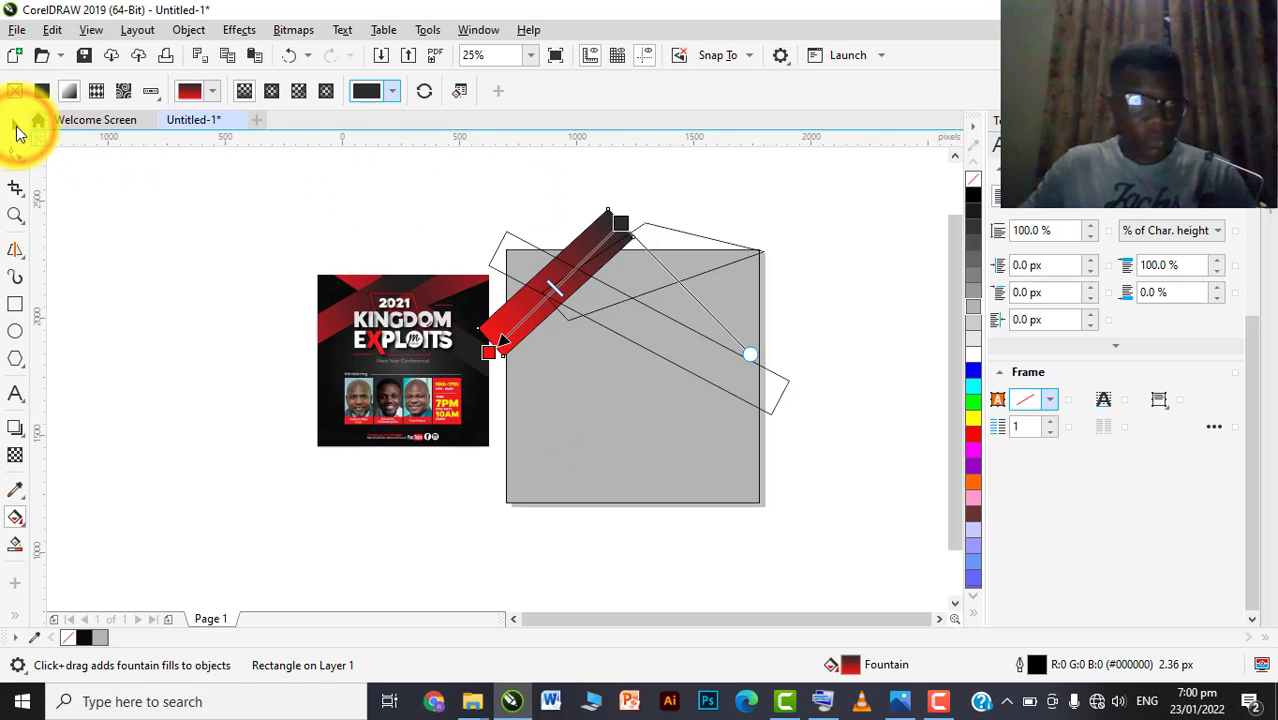
pyautogui.click(15, 125)
pyautogui.click(263, 165)
# Move the reference flyer image farther left, away from the page
pyautogui.scroll(1, 600, 300)
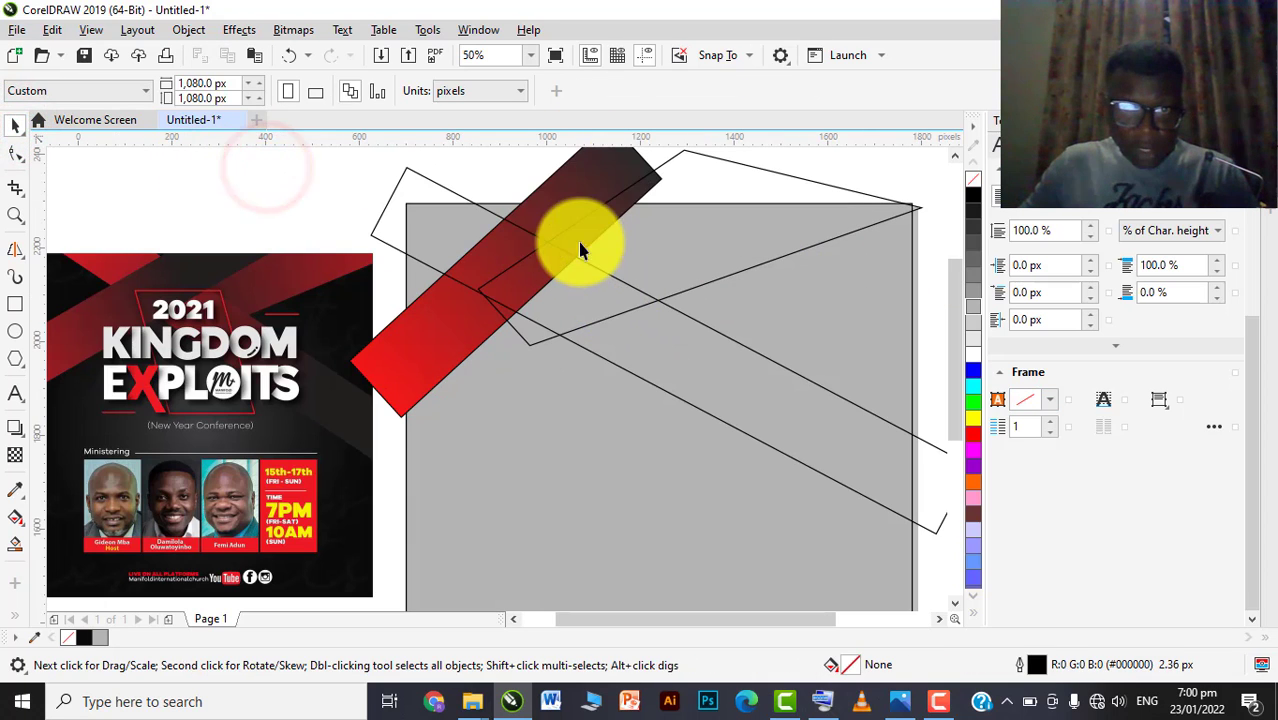
pyautogui.click(570, 194)
pyautogui.scroll(-1, 570, 194)
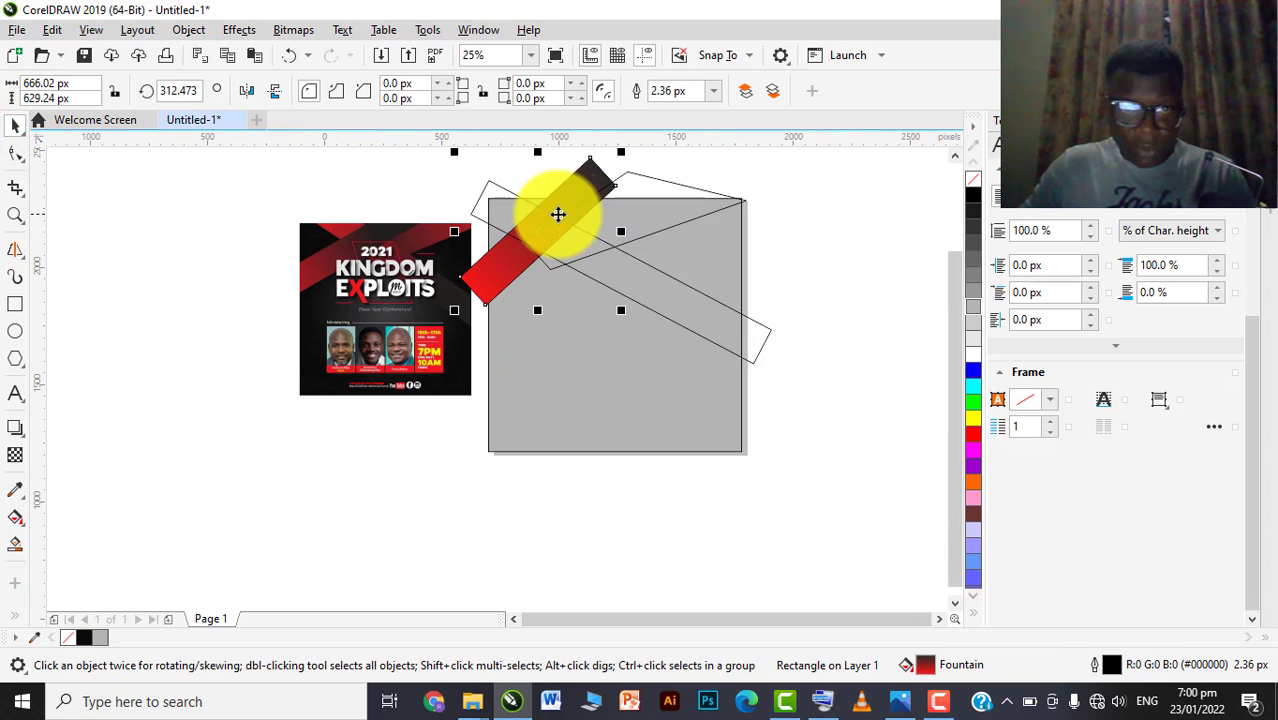
pyautogui.moveTo(436, 294); pyautogui.dragTo(356, 294)
pyautogui.scroll(-1, 514, 280)
pyautogui.scroll(1, 506, 252)
# Copy the short band's red-to-dark fountain fill to the long diagonal band and the wedge-shaped polygon with the Attributes Eyedropper
pyautogui.click(566, 240)
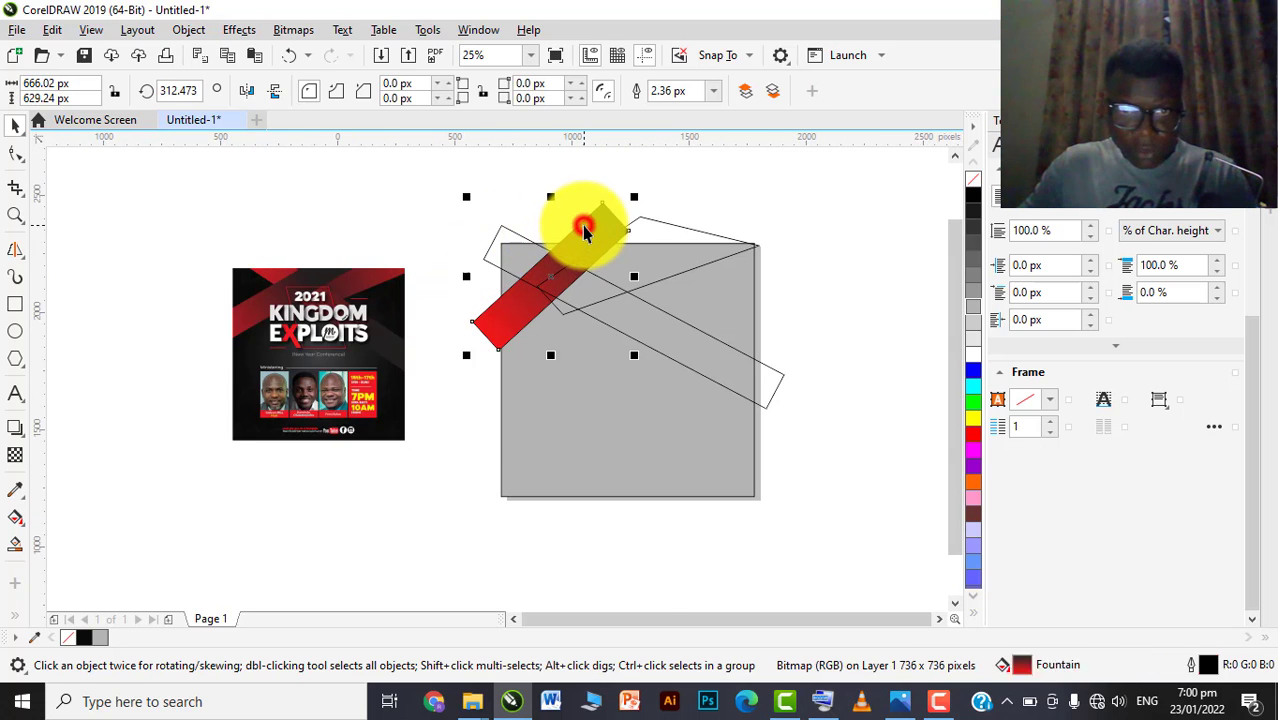
pyautogui.scroll(1, 585, 223)
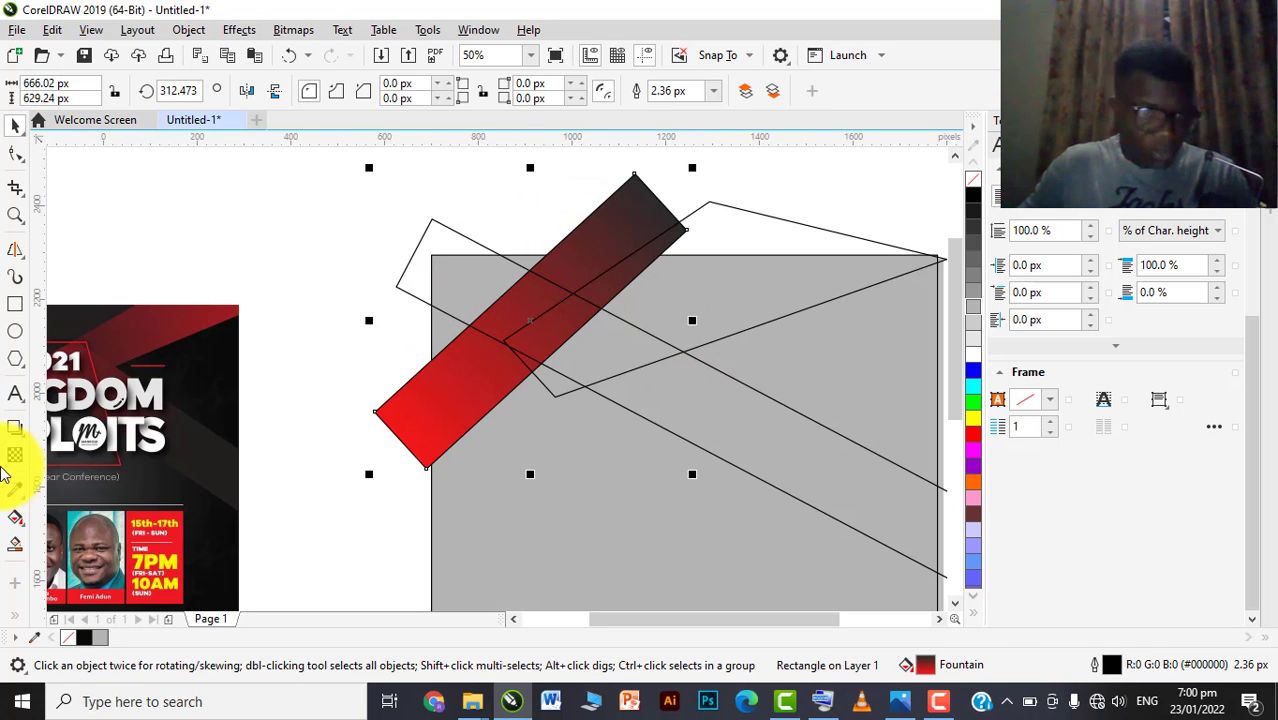
pyautogui.click(22, 496)
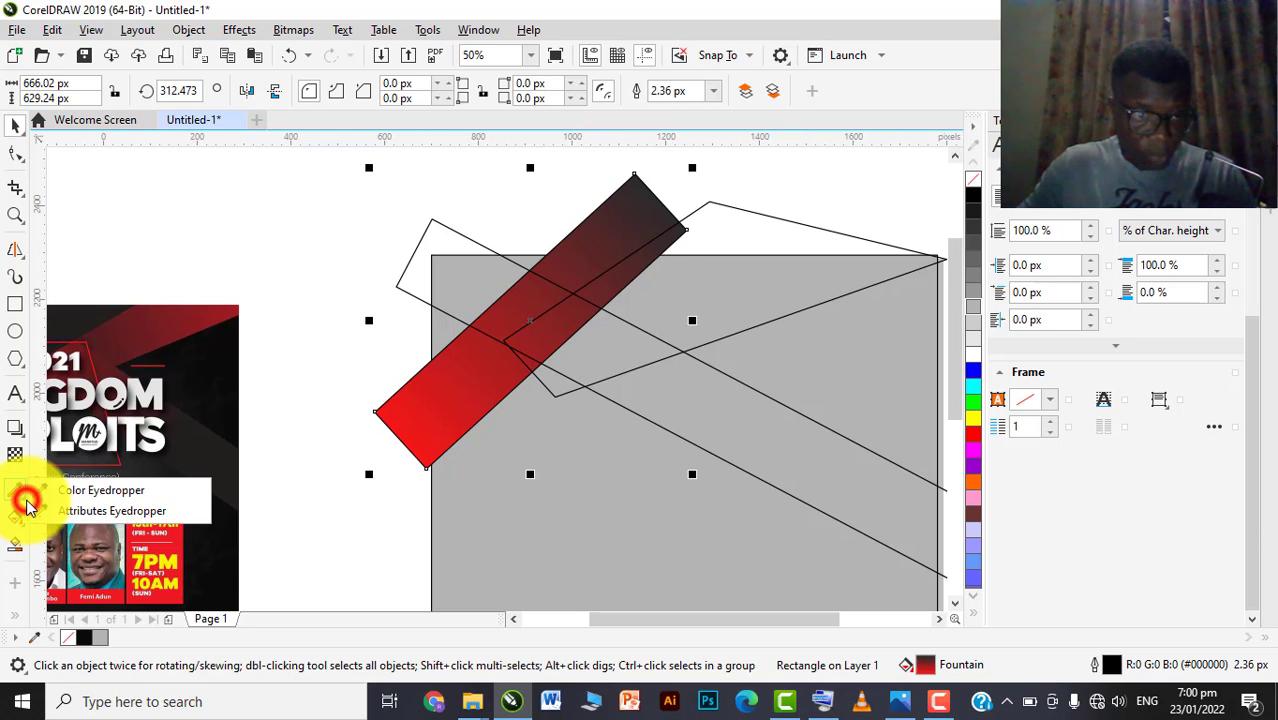
pyautogui.click(75, 508)
pyautogui.click(605, 237)
pyautogui.click(711, 406)
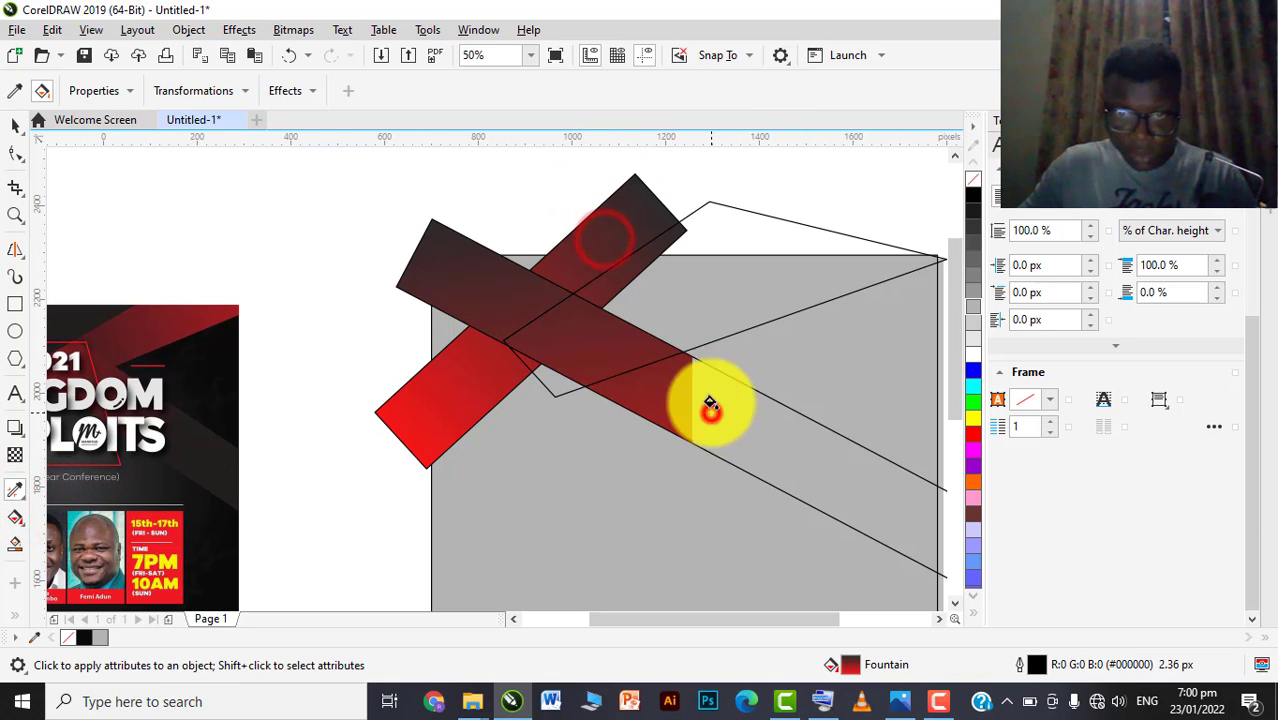
pyautogui.click(739, 277)
pyautogui.scroll(-1, 737, 279)
pyautogui.scroll(-1, 733, 280)
pyautogui.scroll(1, 679, 251)
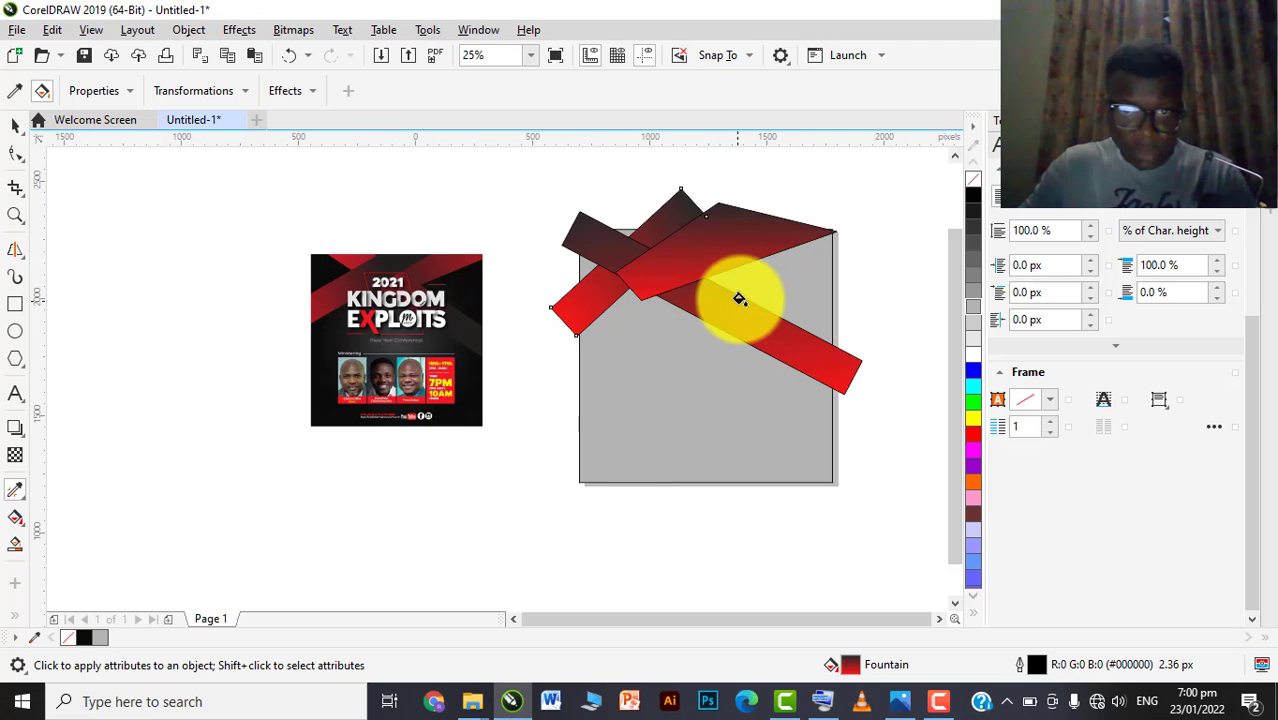
# Reverse the fountain fill direction on the long diagonal band
pyautogui.click(15, 125)
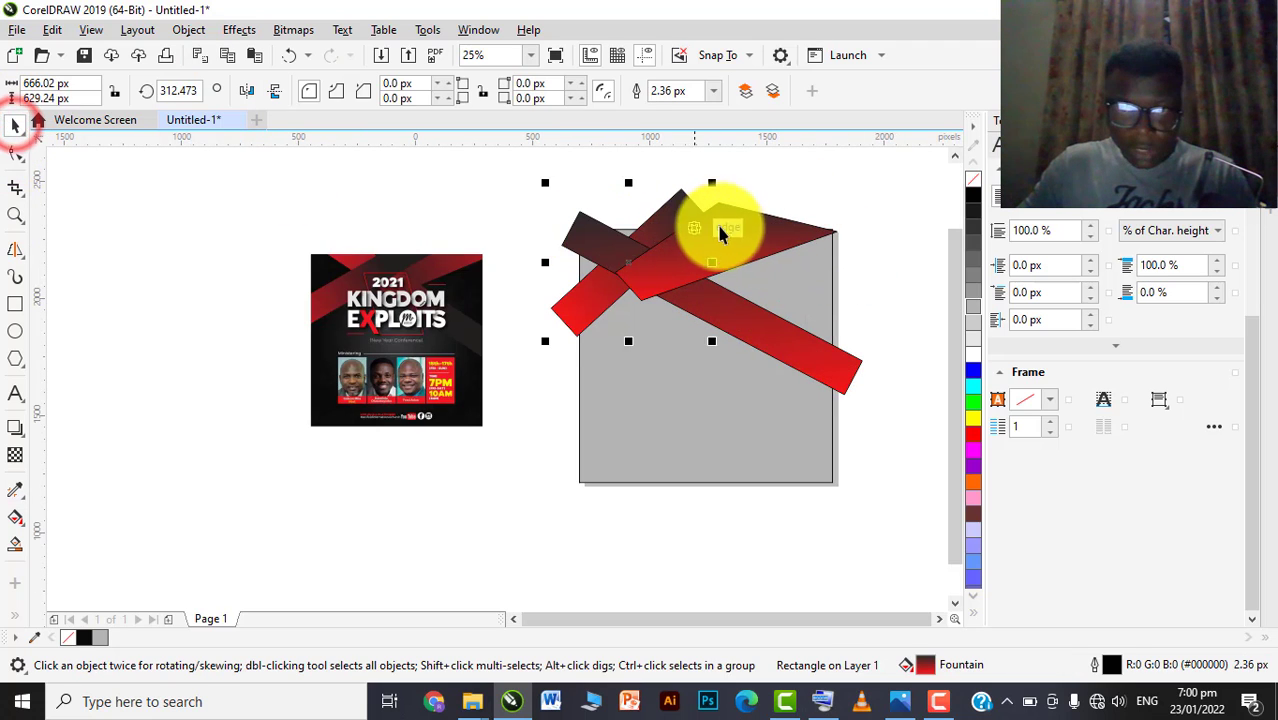
pyautogui.click(735, 227)
pyautogui.scroll(1, 764, 227)
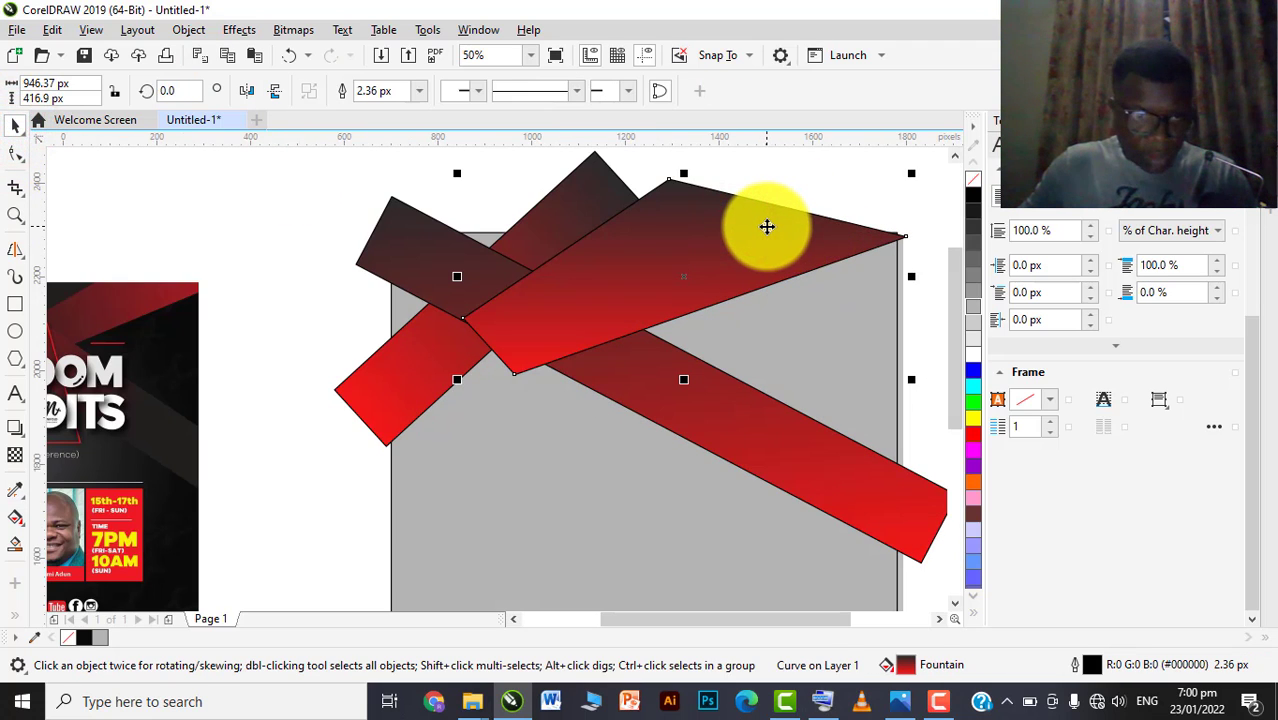
pyautogui.scroll(-1, 766, 227)
pyautogui.click(783, 330)
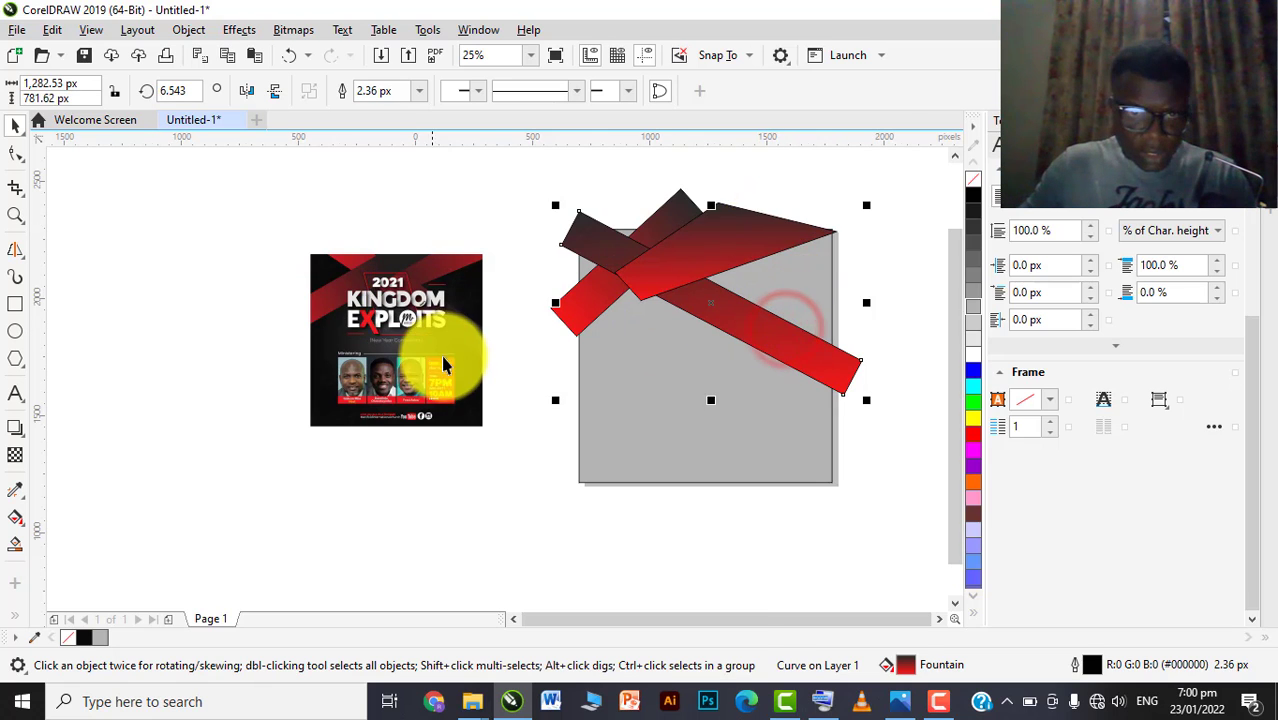
pyautogui.scroll(1, 443, 365)
pyautogui.scroll(-1, 491, 328)
pyautogui.scroll(1, 742, 314)
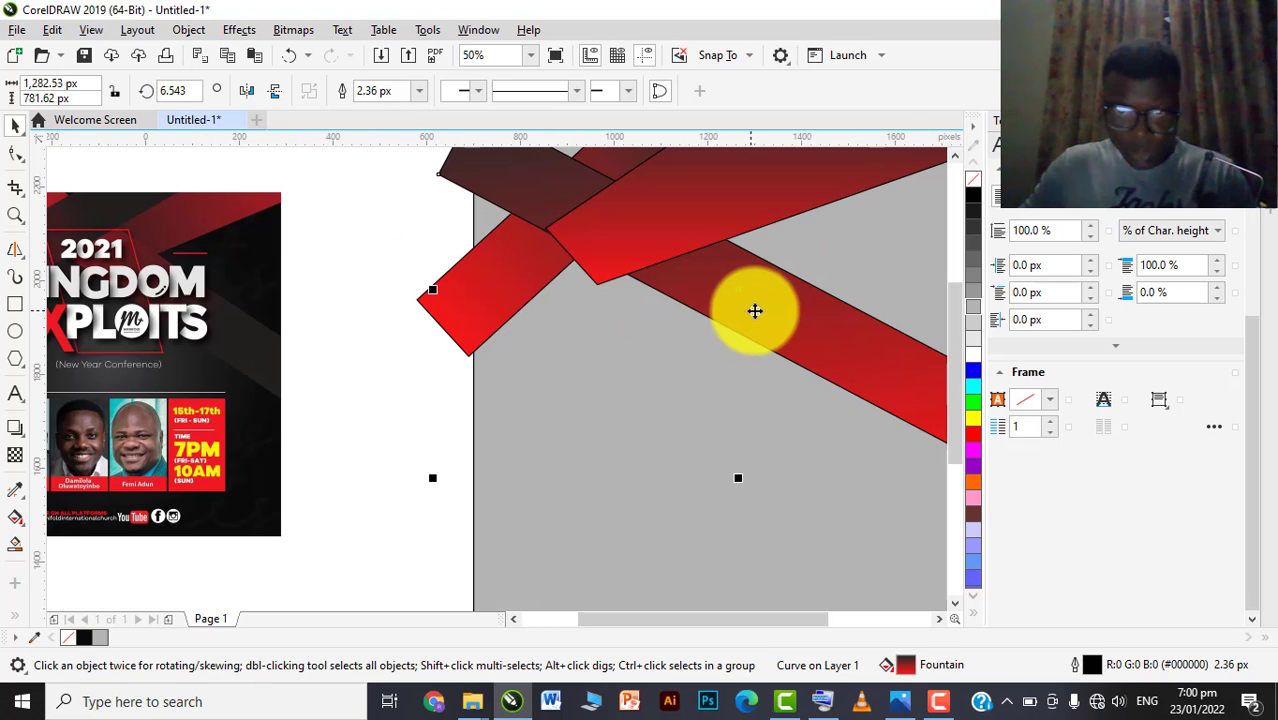
pyautogui.click(18, 516)
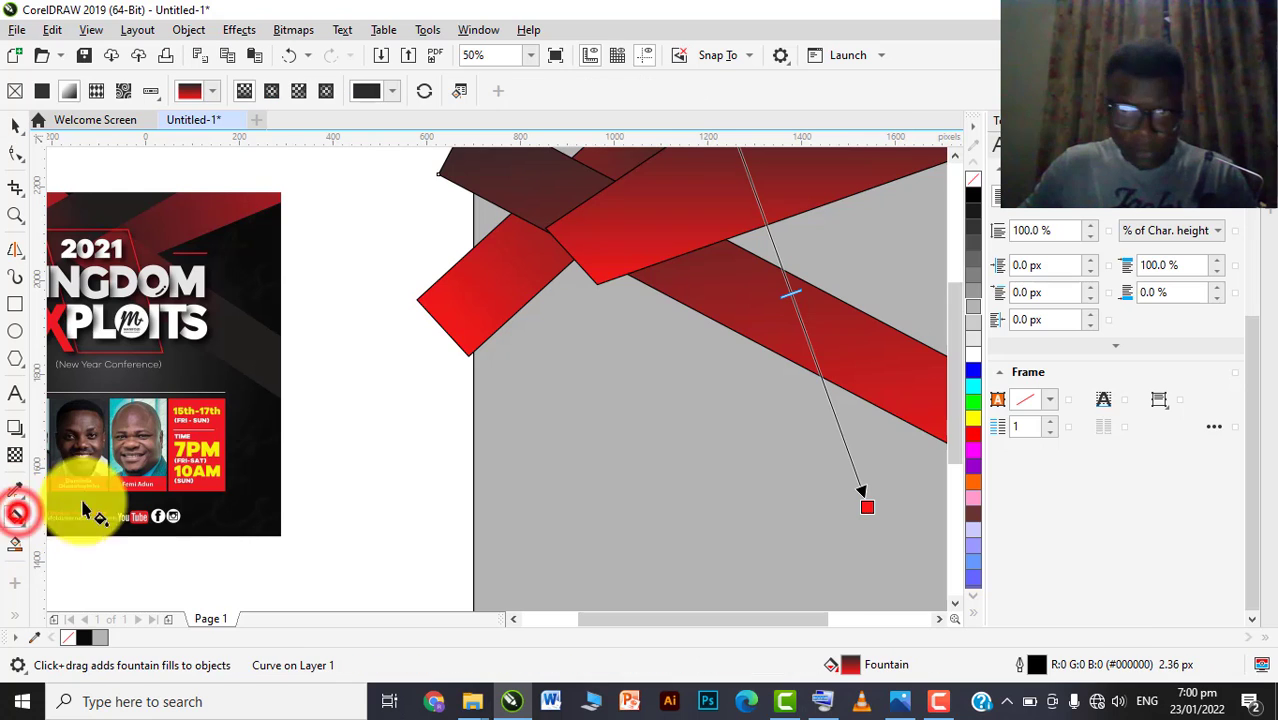
pyautogui.click(424, 90)
pyautogui.scroll(-1, 650, 314)
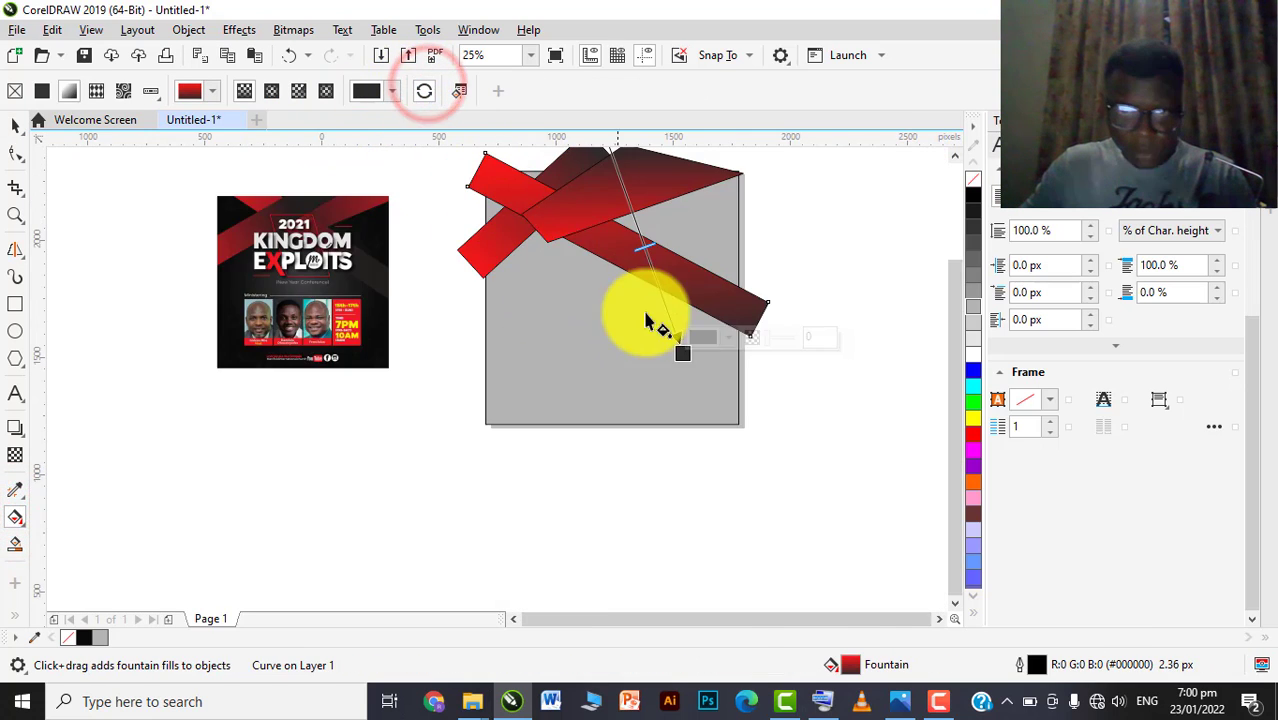
# Move the long band's red fill end beyond its upper-left end and the dark end to where the bands cross
pyautogui.scroll(-1, 693, 371)
pyautogui.scroll(2, 683, 333)
pyautogui.scroll(-1, 683, 333)
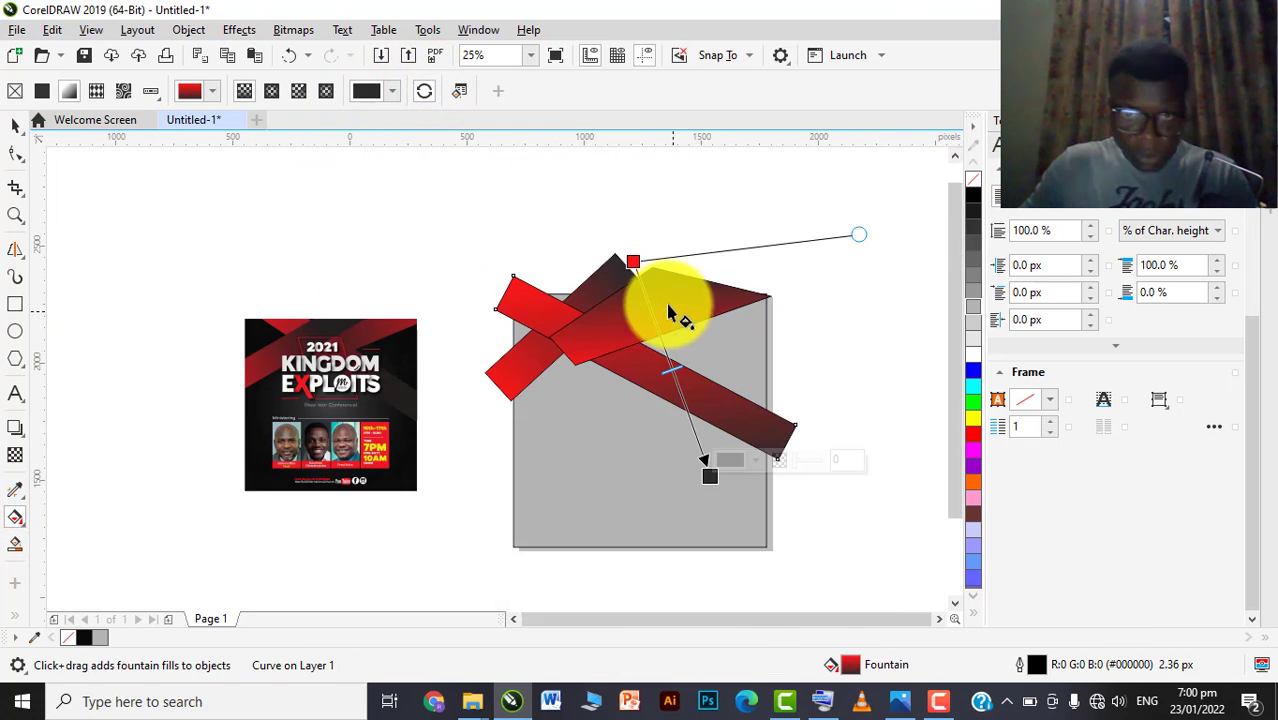
pyautogui.click(635, 258)
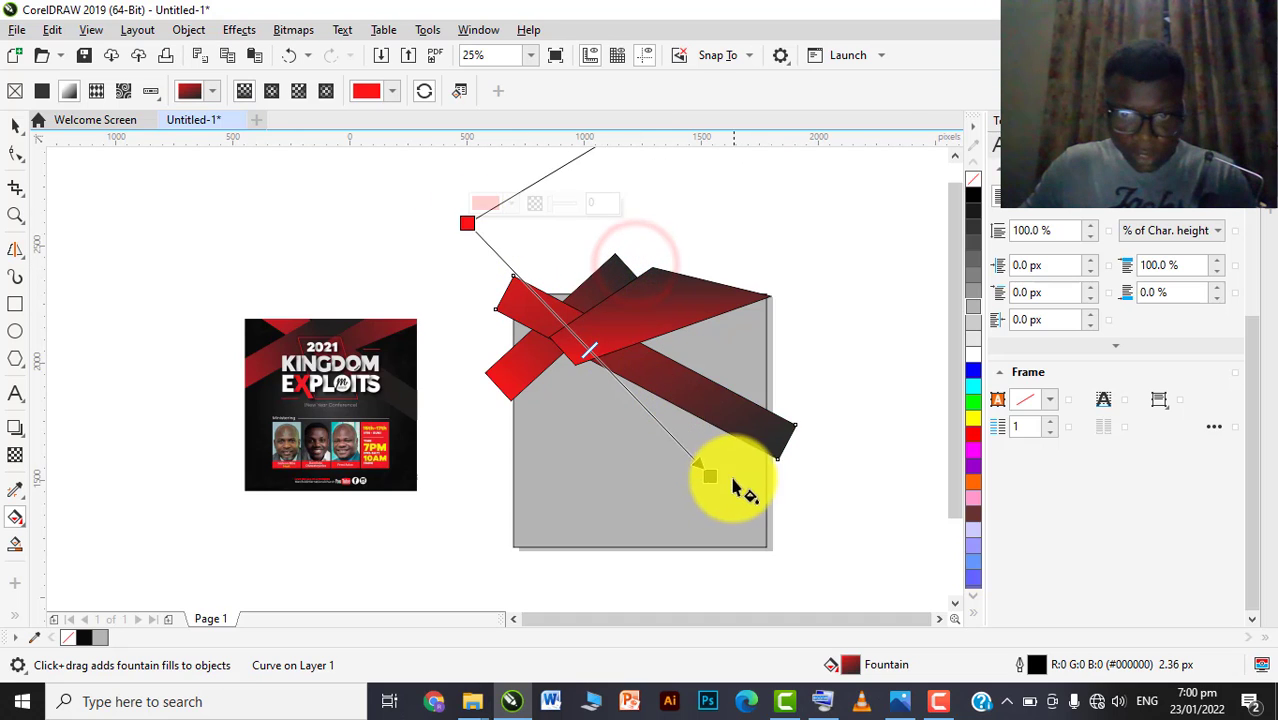
pyautogui.moveTo(709, 474); pyautogui.dragTo(628, 374)
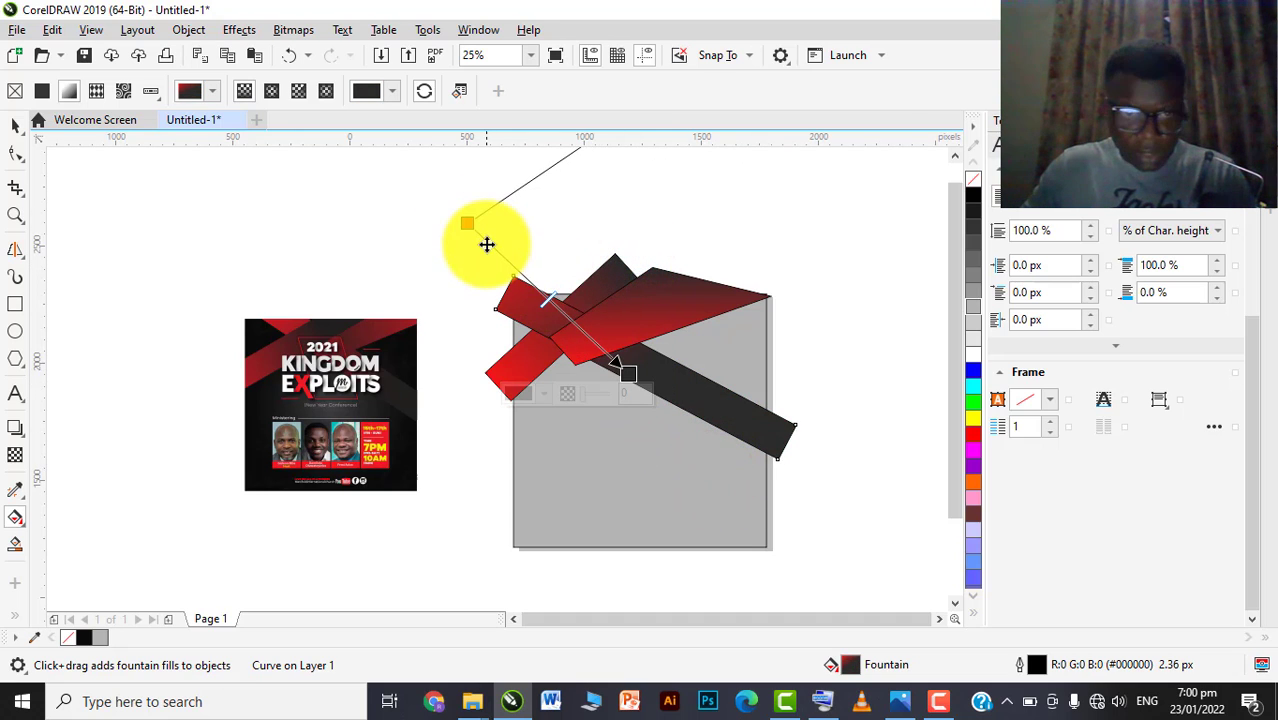
pyautogui.moveTo(466, 220); pyautogui.dragTo(417, 192)
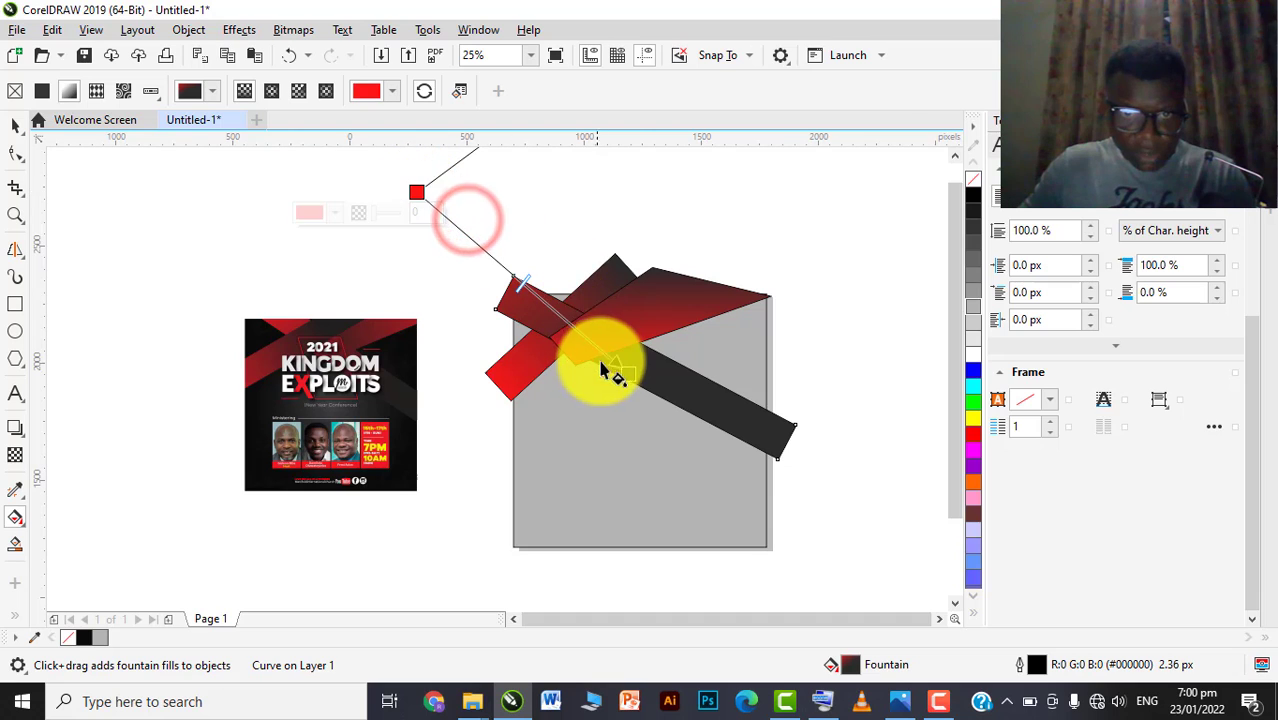
pyautogui.moveTo(621, 368); pyautogui.dragTo(597, 356)
pyautogui.click(15, 126)
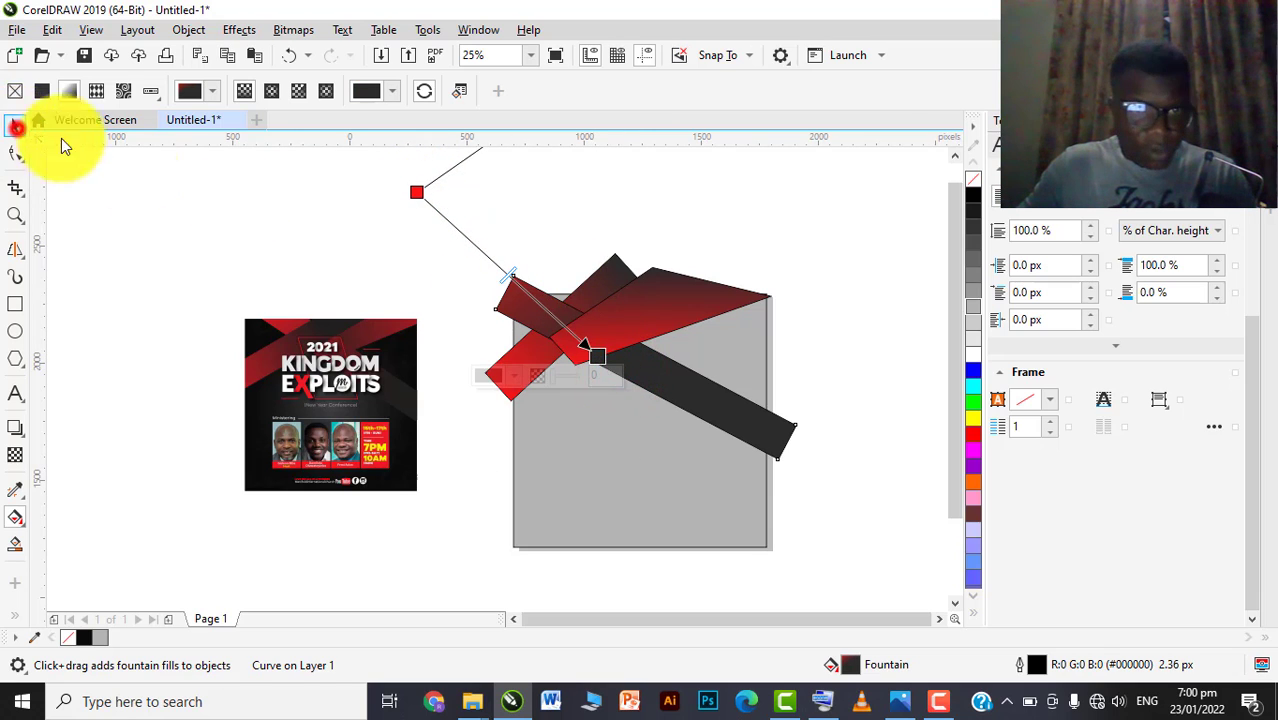
# Bring the short slanted band in front of the long band and the wedge-shaped polygon
pyautogui.click(445, 256)
pyautogui.click(542, 357)
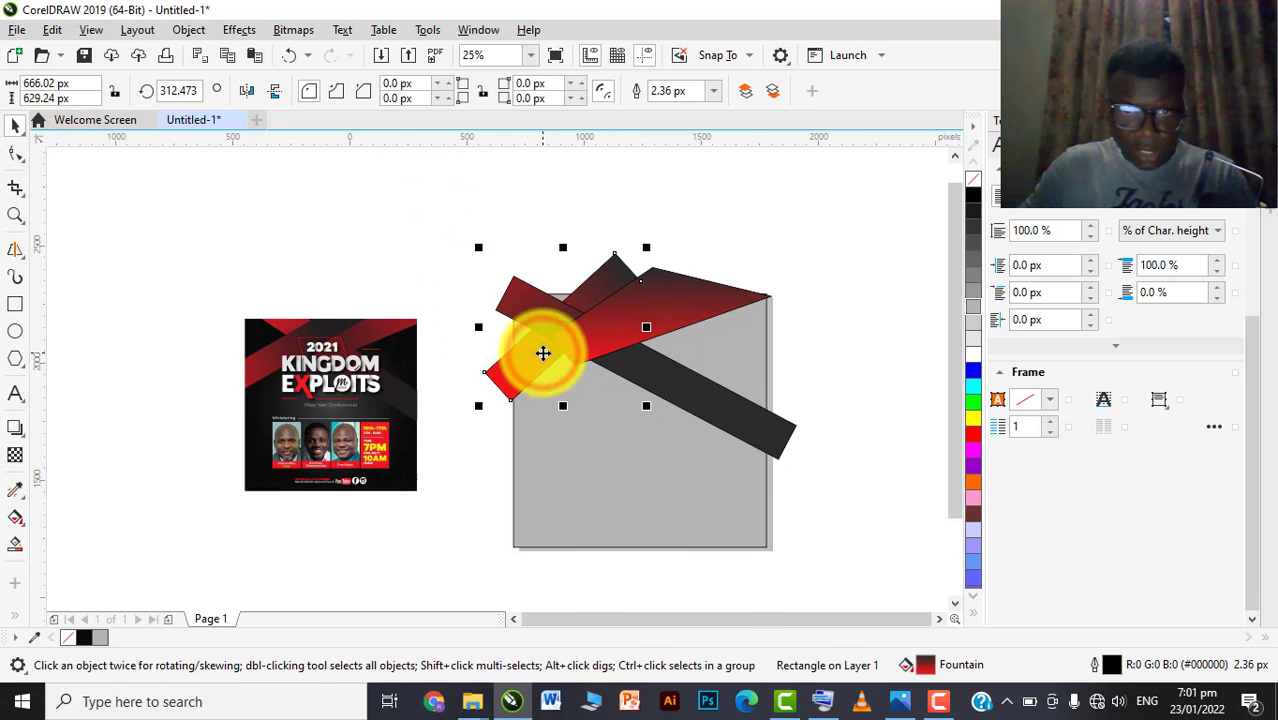
pyautogui.rightClick(542, 353)
pyautogui.click(605, 285)
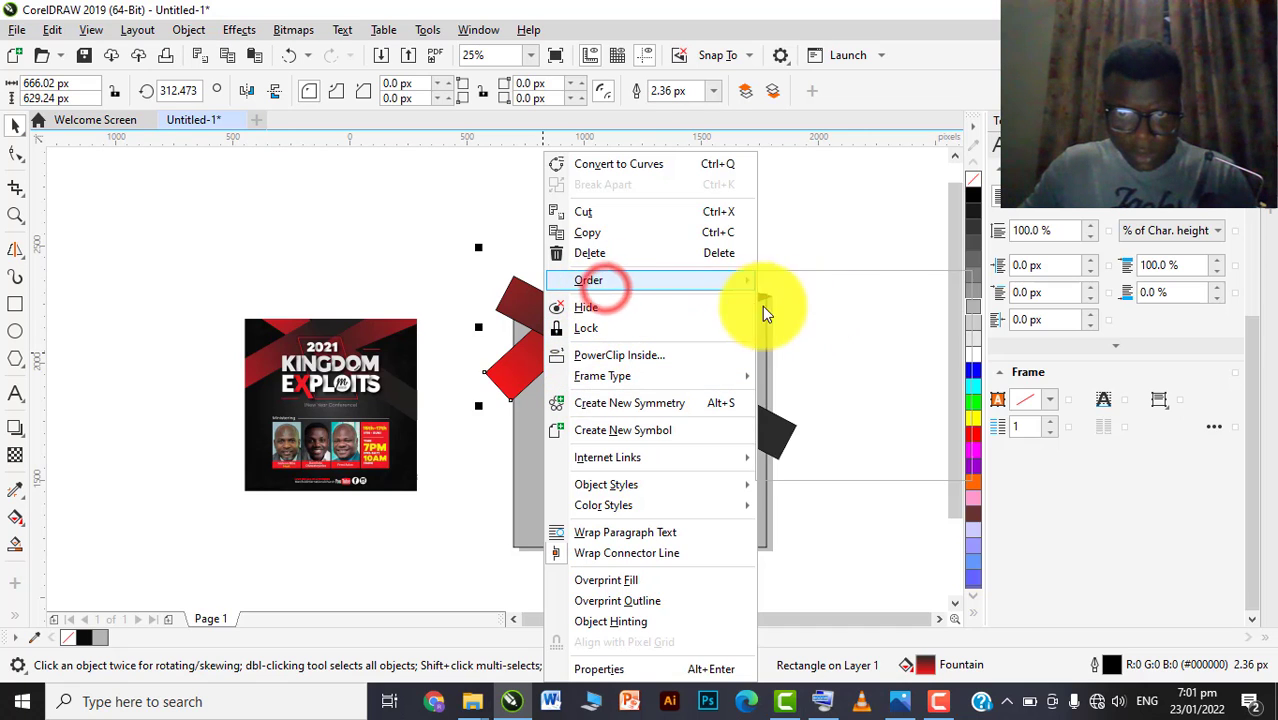
pyautogui.click(826, 283)
pyautogui.click(747, 228)
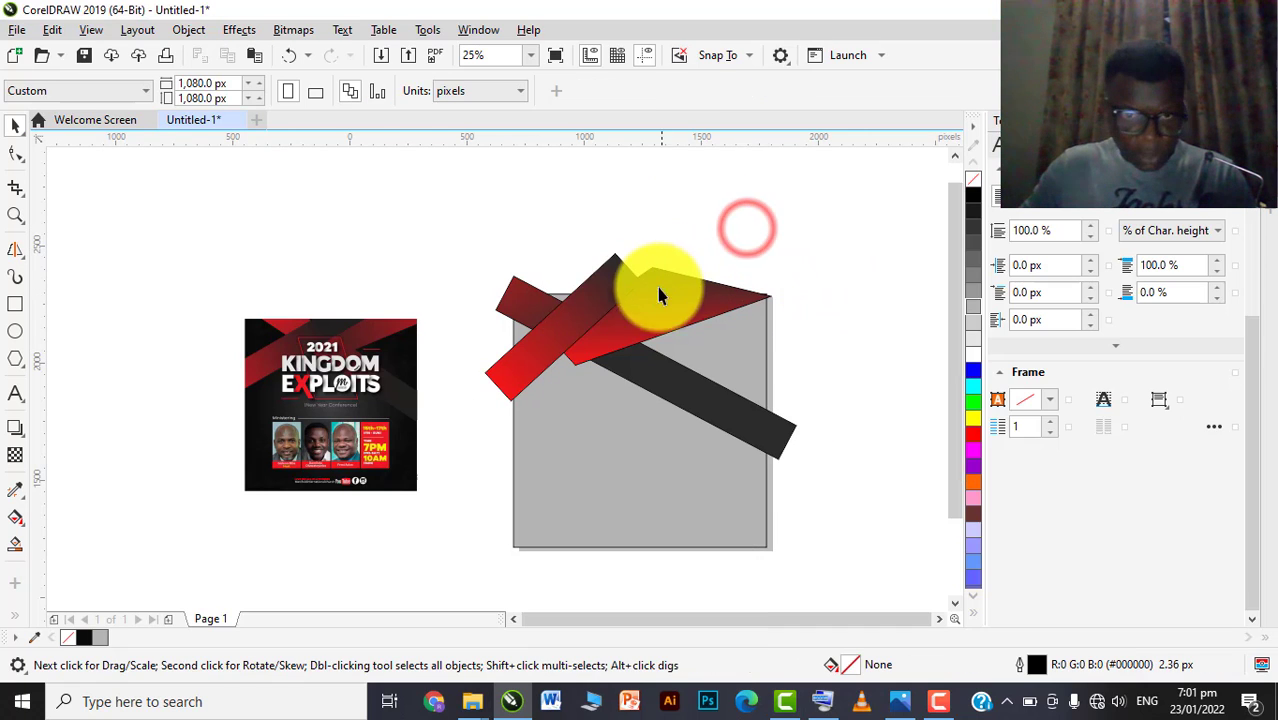
# Bring the gray background square in front of all the diagonal shapes
pyautogui.scroll(-2, 739, 228)
pyautogui.scroll(2, 742, 230)
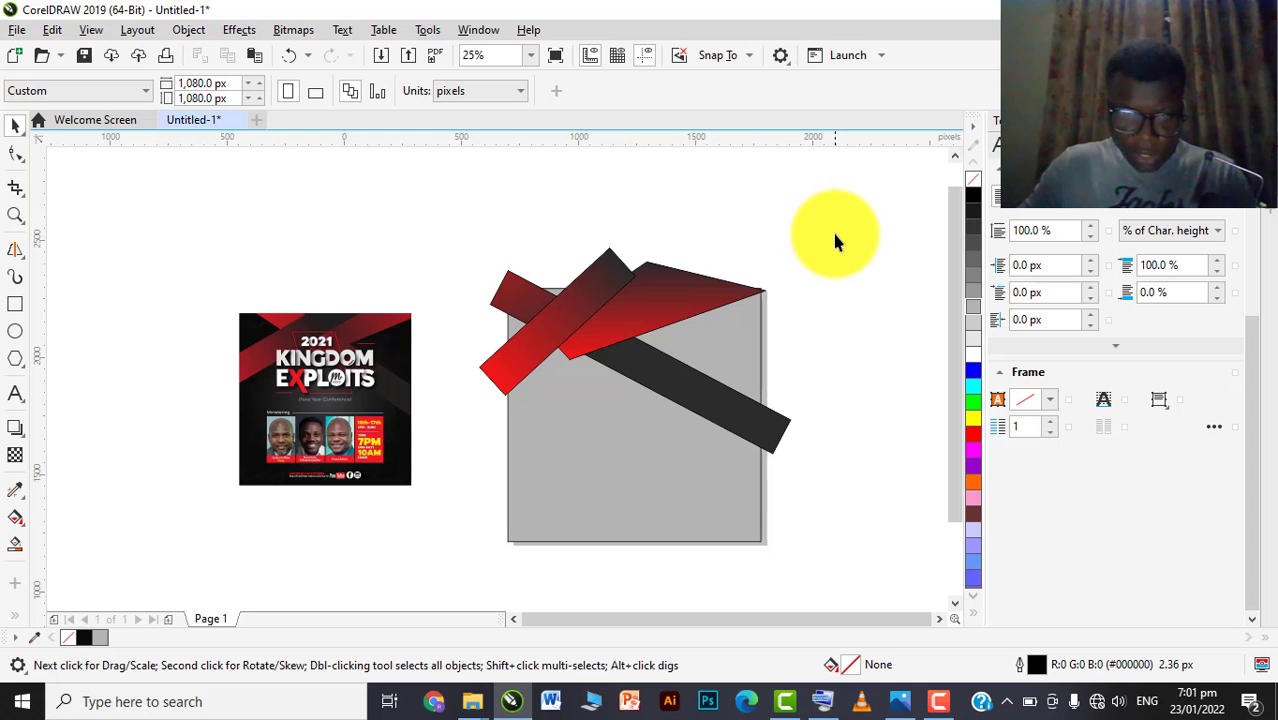
pyautogui.click(688, 436)
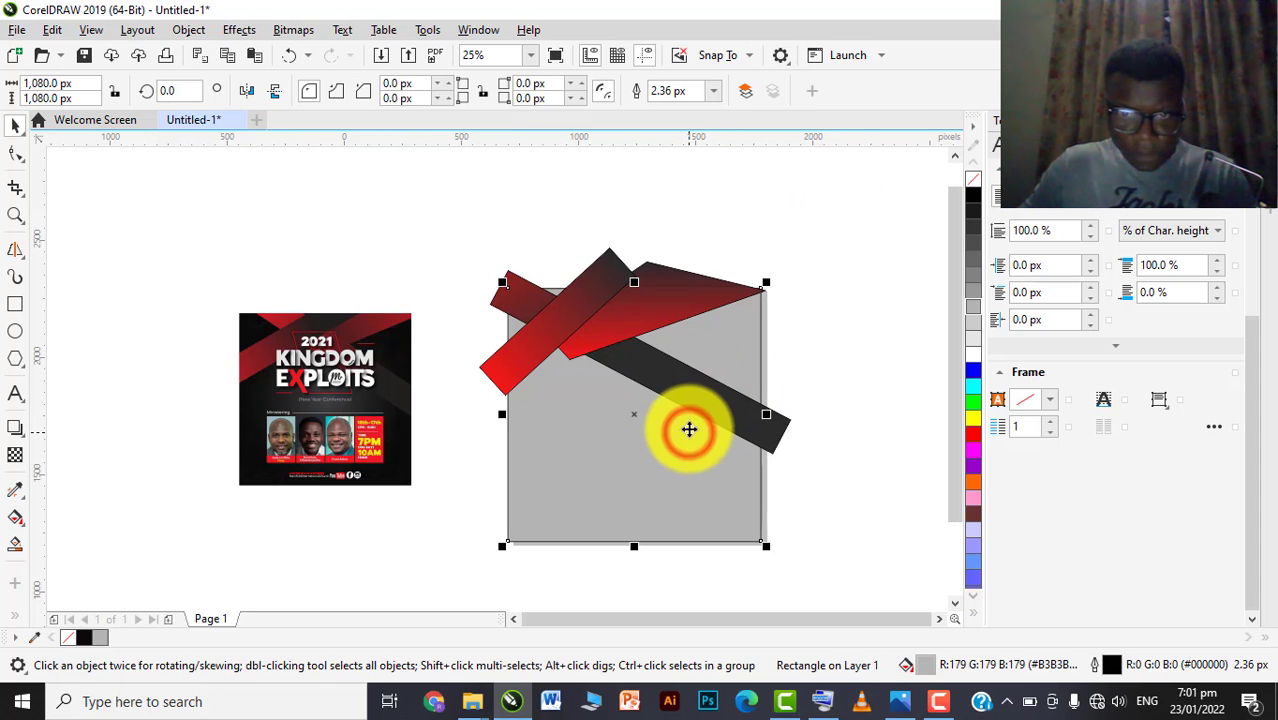
pyautogui.scroll(1, 740, 545)
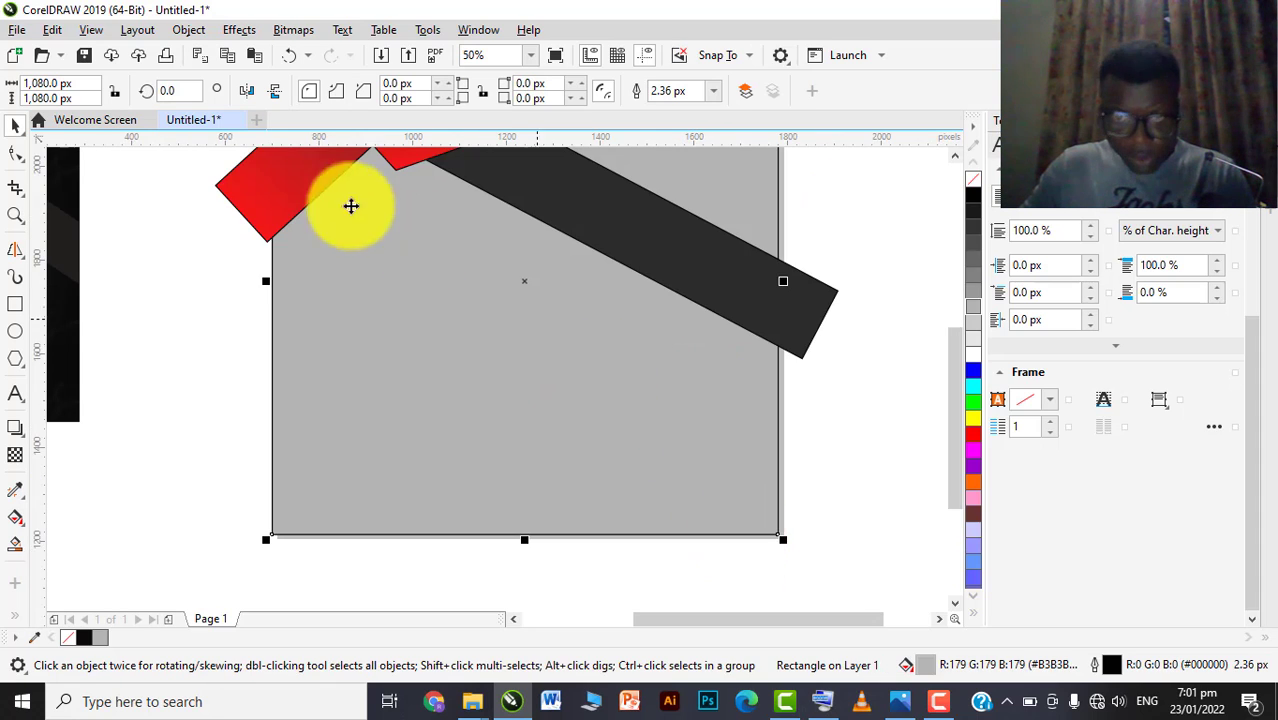
pyautogui.moveTo(613, 429); pyautogui.dragTo(557, 411)
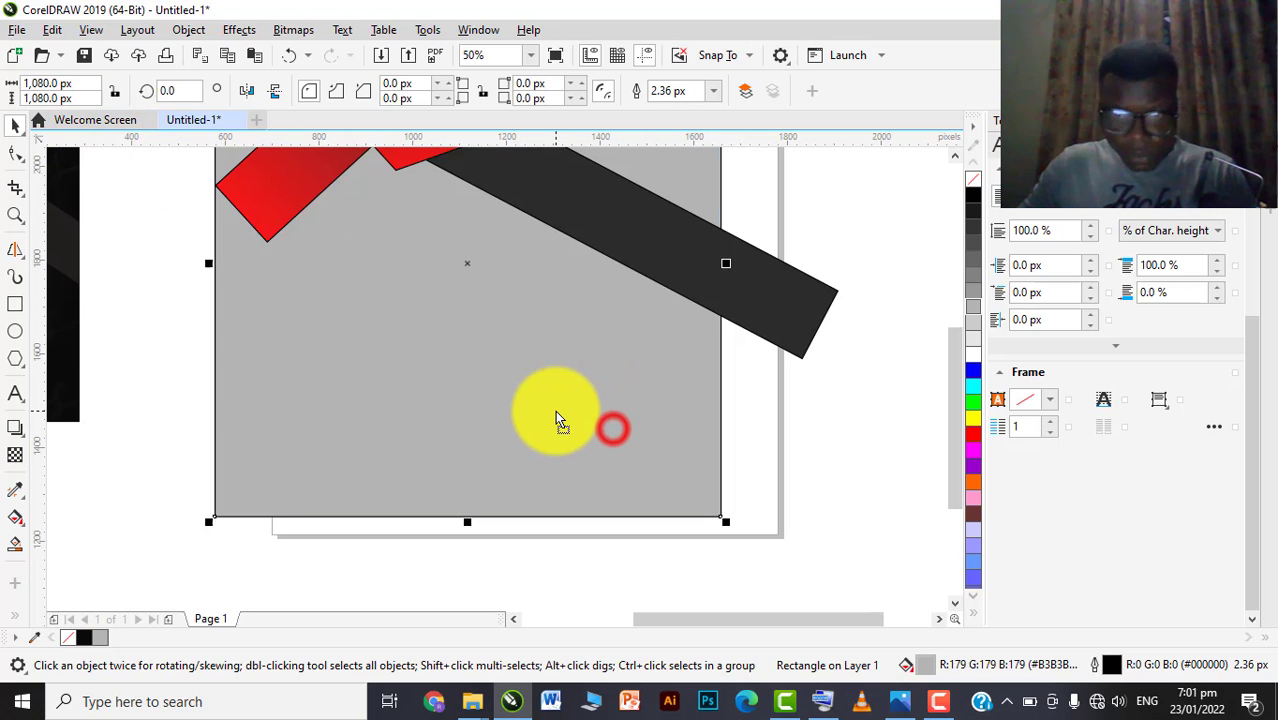
pyautogui.hotkey('ctrl', 'z')
pyautogui.scroll(-1, 690, 387)
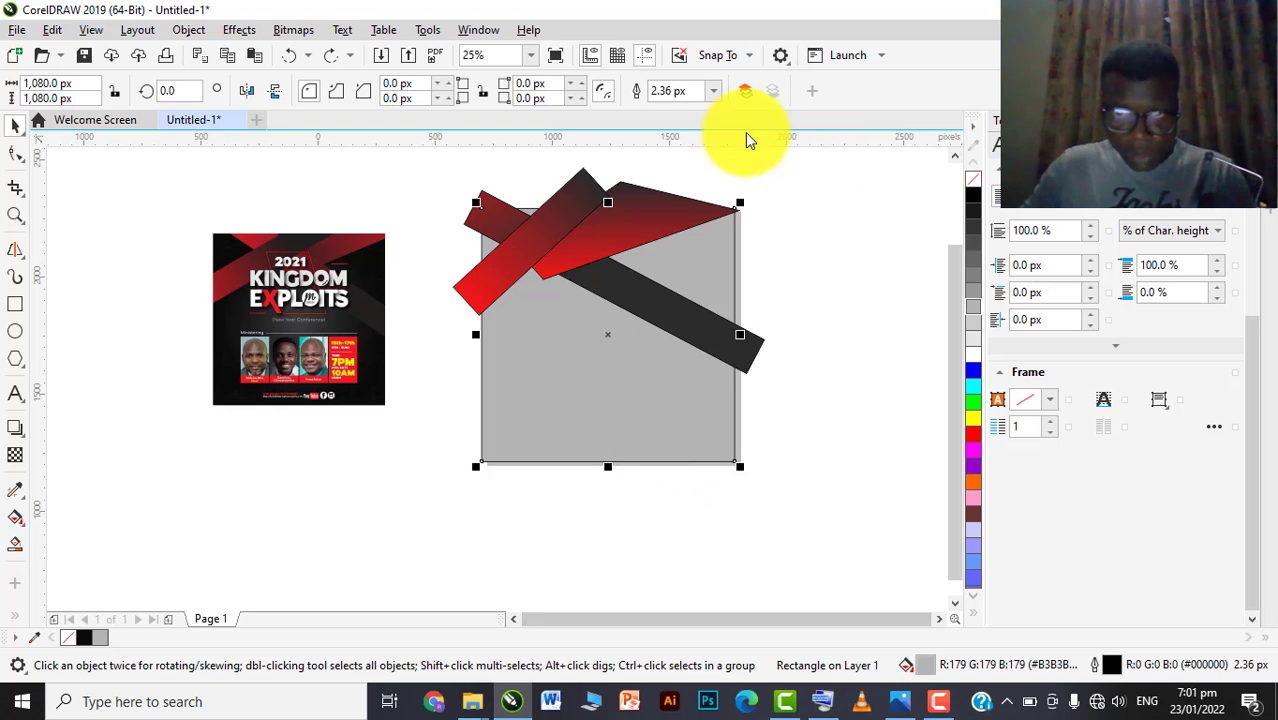
pyautogui.click(745, 91)
pyautogui.click(842, 285)
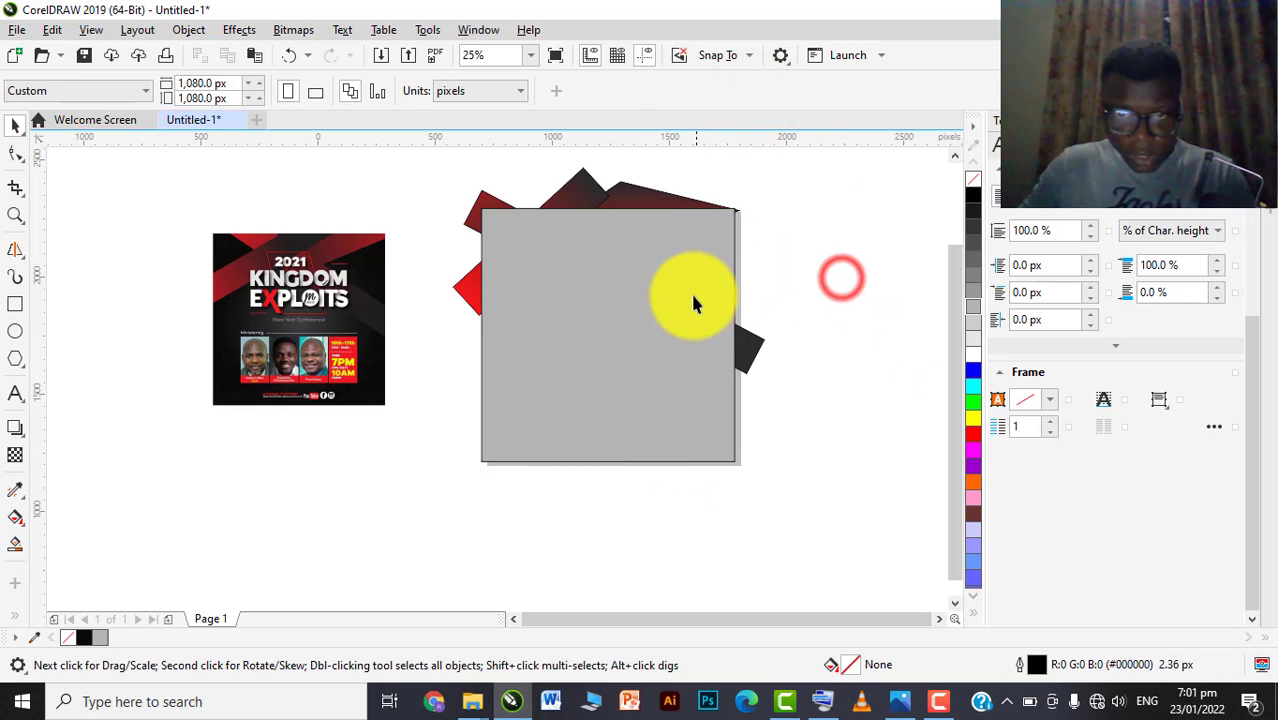
# Try to trim the long diagonal band with the gray square
pyautogui.click(662, 288)
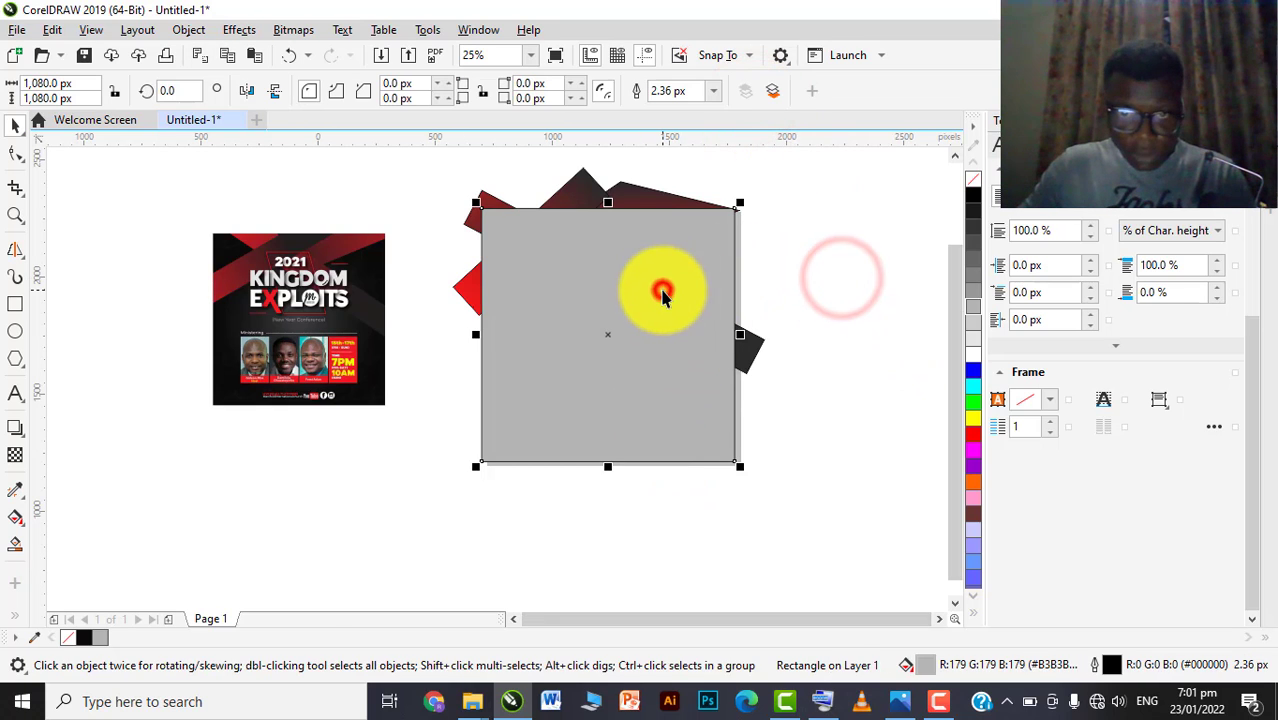
pyautogui.keyDown('shift'); pyautogui.click(745, 355); pyautogui.keyUp('shift')
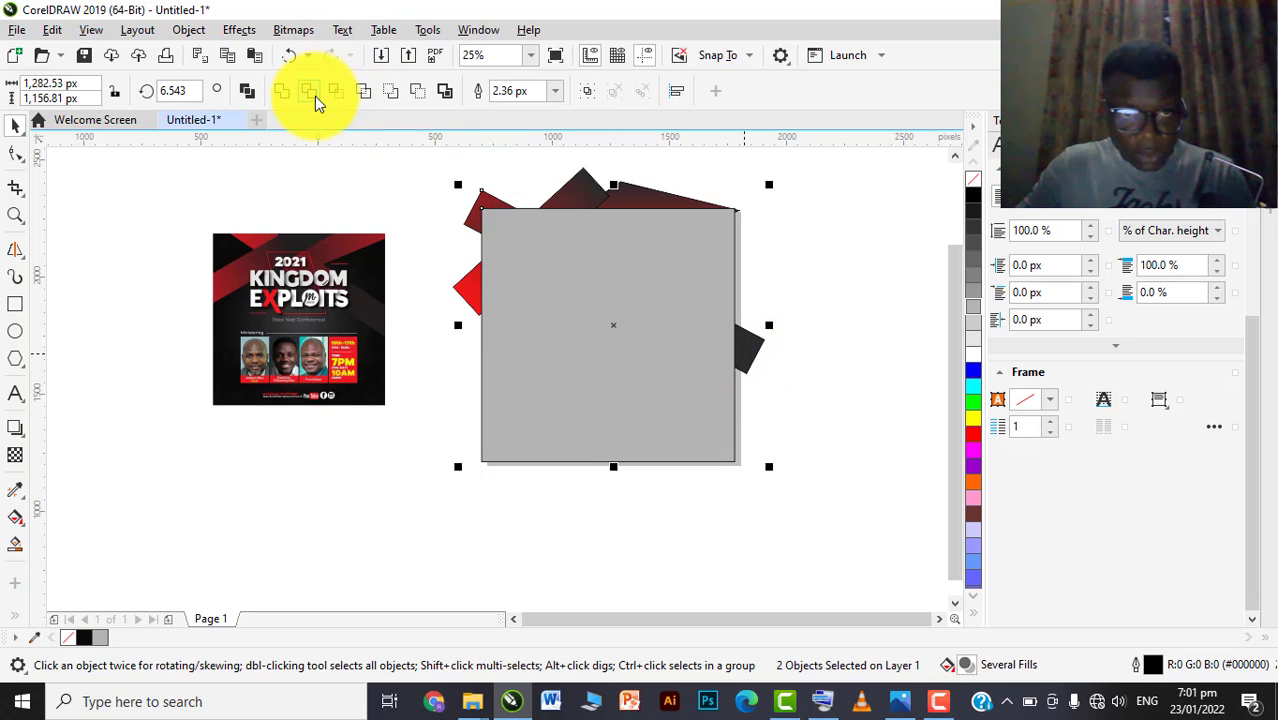
pyautogui.click(312, 93)
pyautogui.click(817, 302)
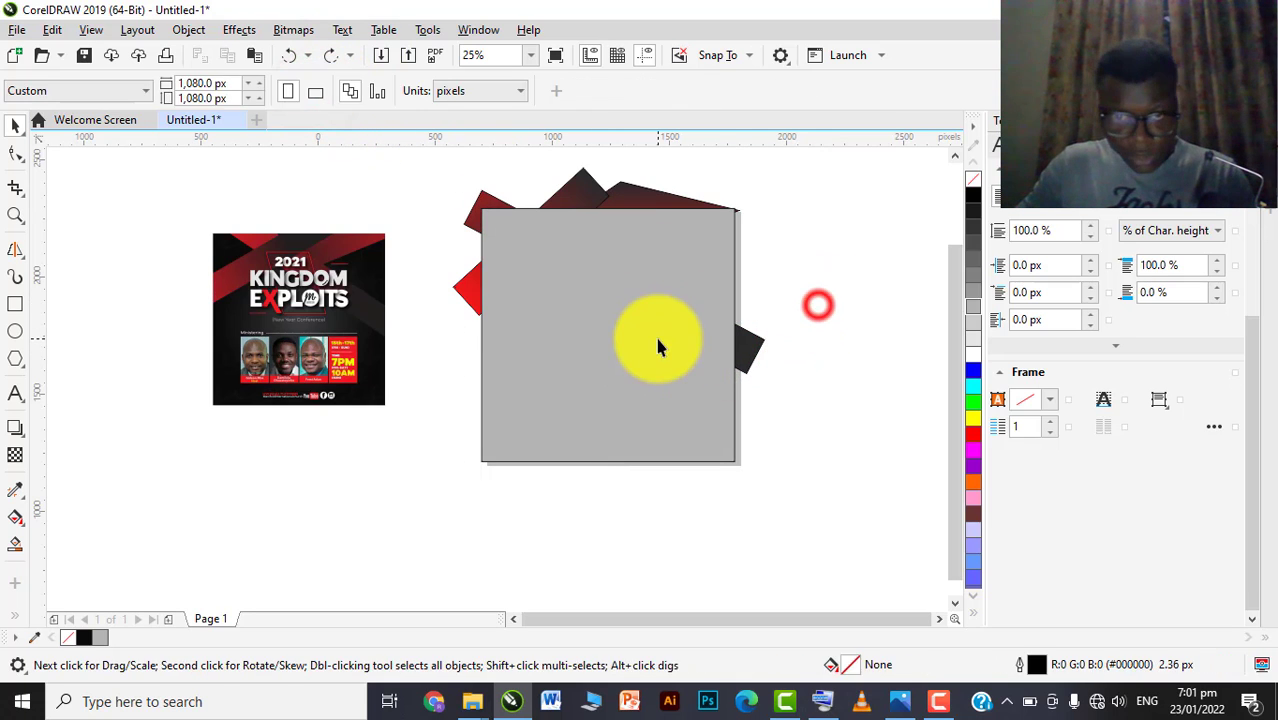
pyautogui.moveTo(658, 345); pyautogui.dragTo(618, 363)
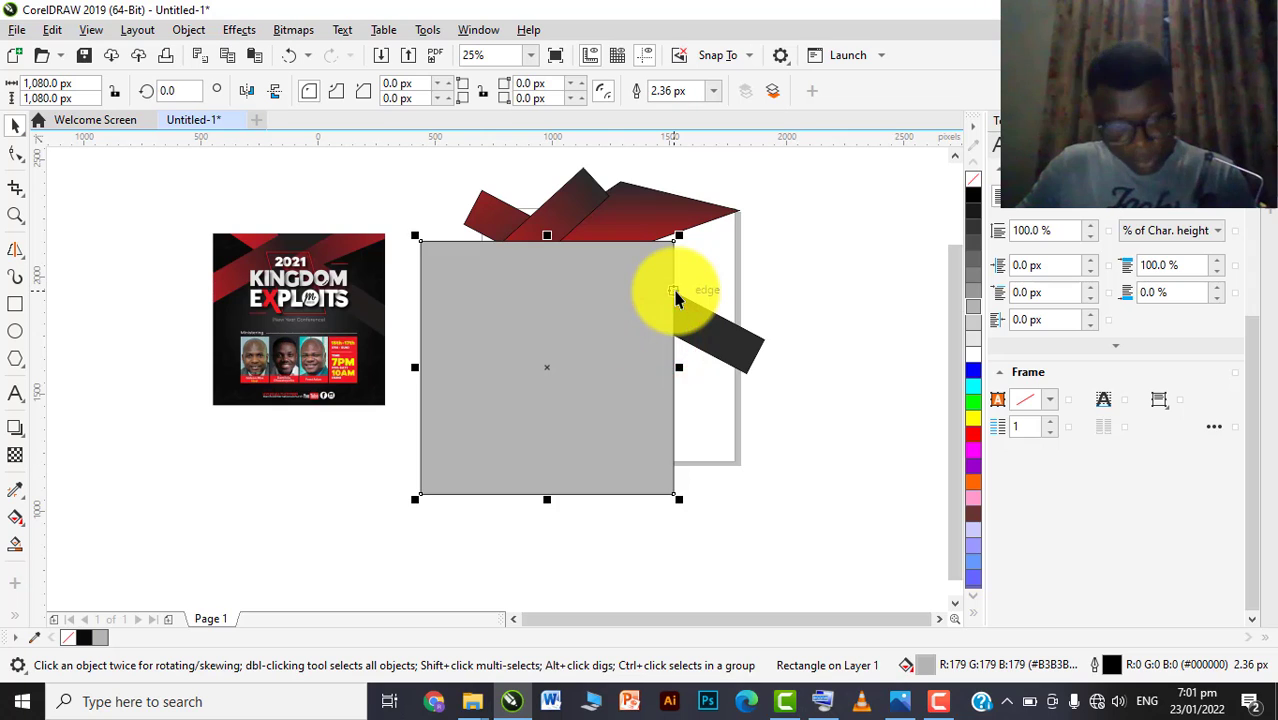
pyautogui.hotkey('ctrl', 'z')
pyautogui.click(768, 283)
# Try the long band's trim with the gray square again, move the square aside to check it, and undo both changes
pyautogui.click(648, 314)
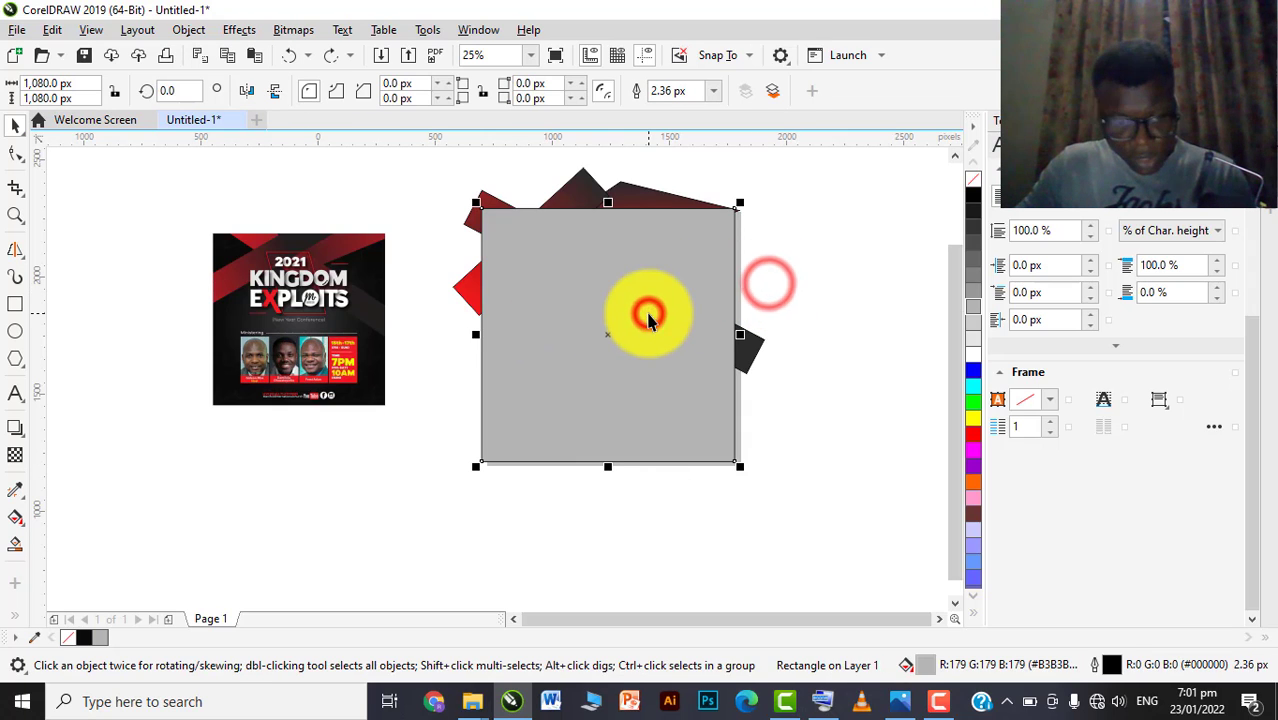
pyautogui.keyDown('shift'); pyautogui.click(752, 350); pyautogui.keyUp('shift')
pyautogui.click(313, 91)
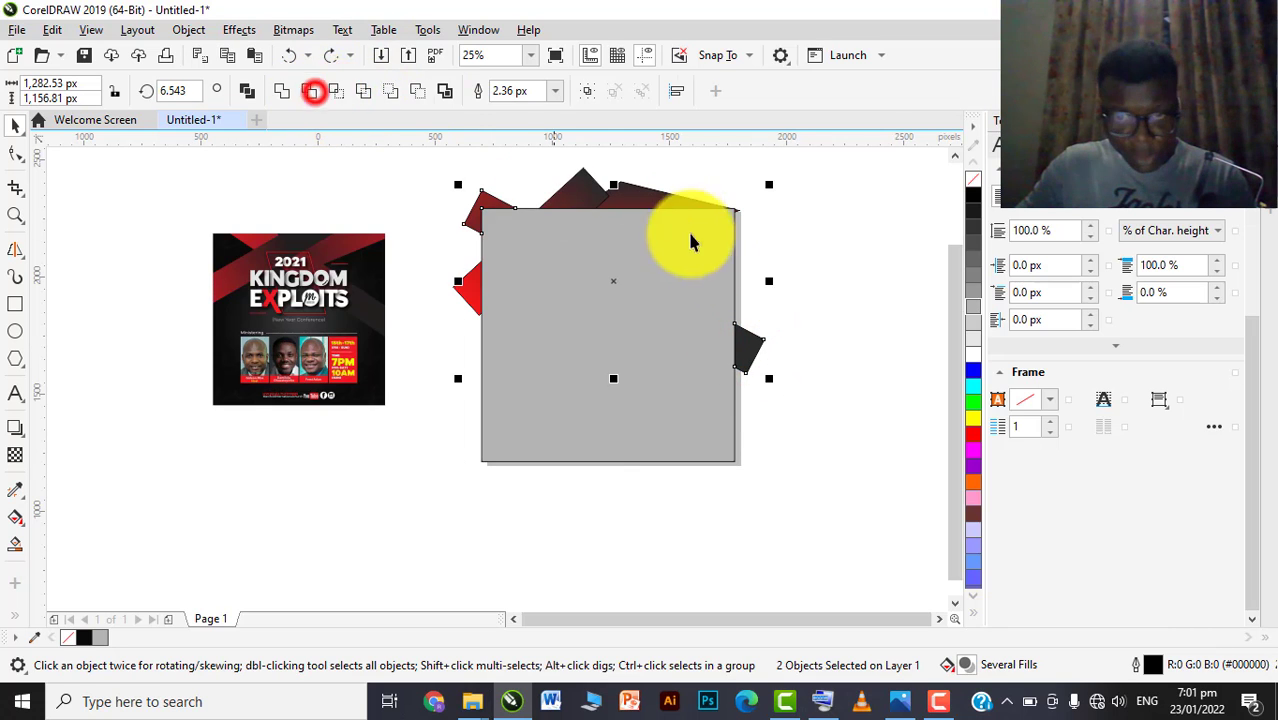
pyautogui.click(795, 275)
pyautogui.moveTo(667, 334); pyautogui.dragTo(588, 391)
pyautogui.click(743, 346)
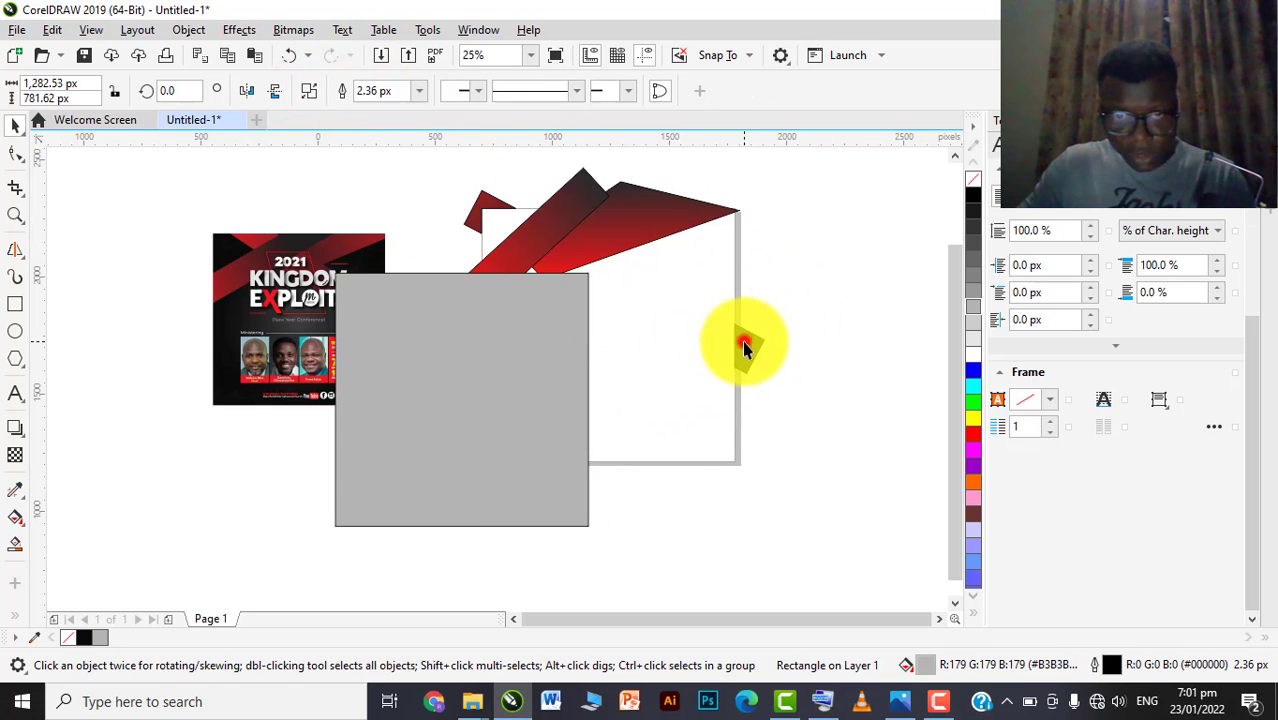
pyautogui.hotkey('ctrl', 'z')
pyautogui.hotkey('ctrl', 'z')
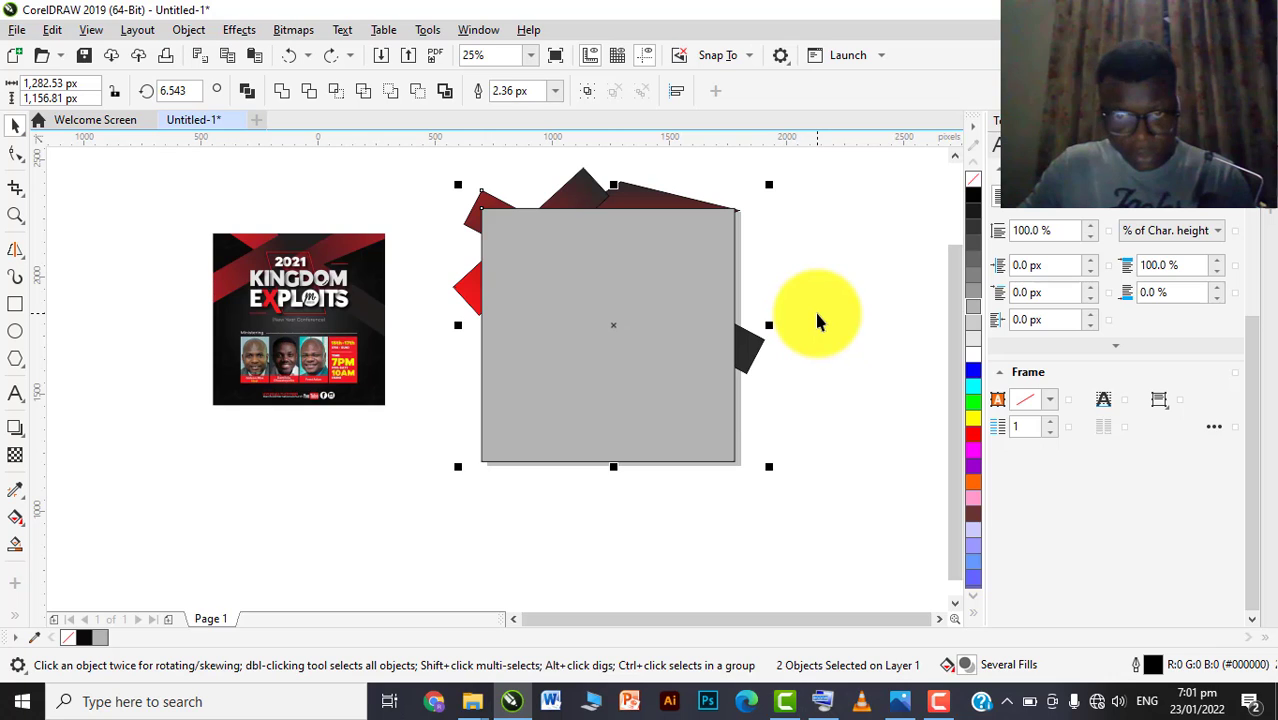
# Undo bringing the gray square to the front and draw a 572 × 1,228 px helper rectangle along the square's right edge
pyautogui.hotkey('ctrl', 'z')
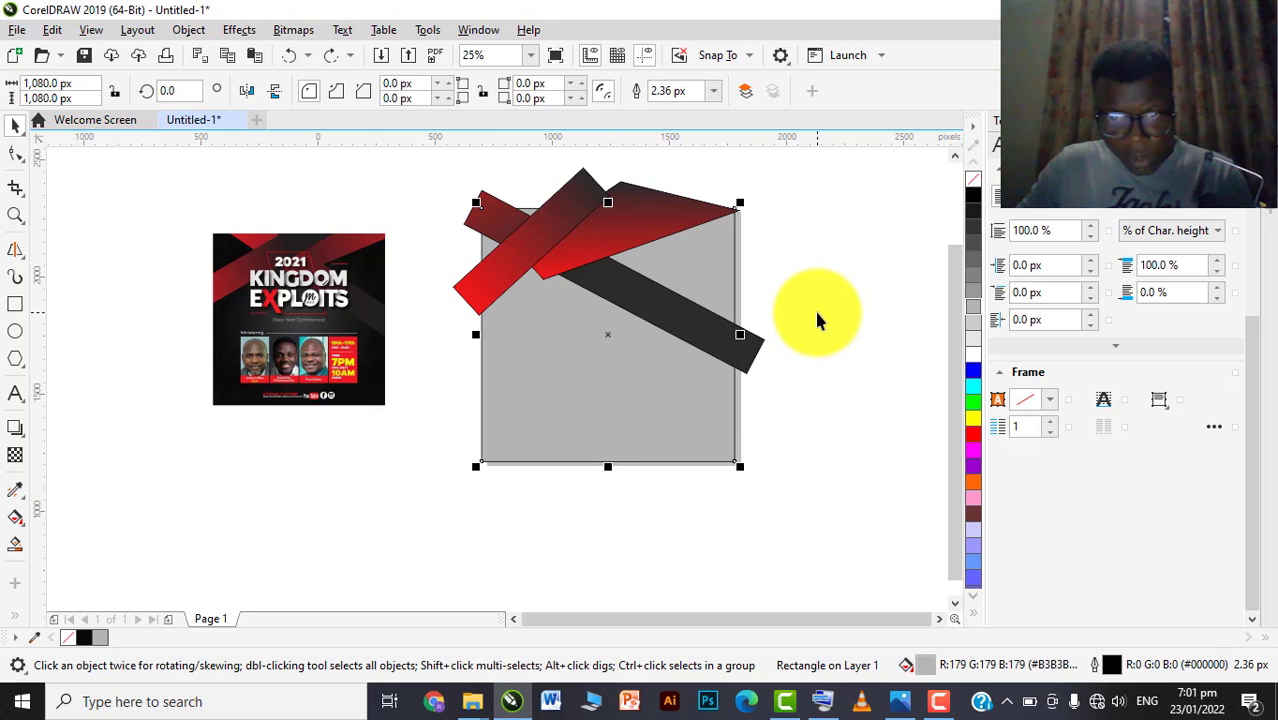
pyautogui.click(818, 289)
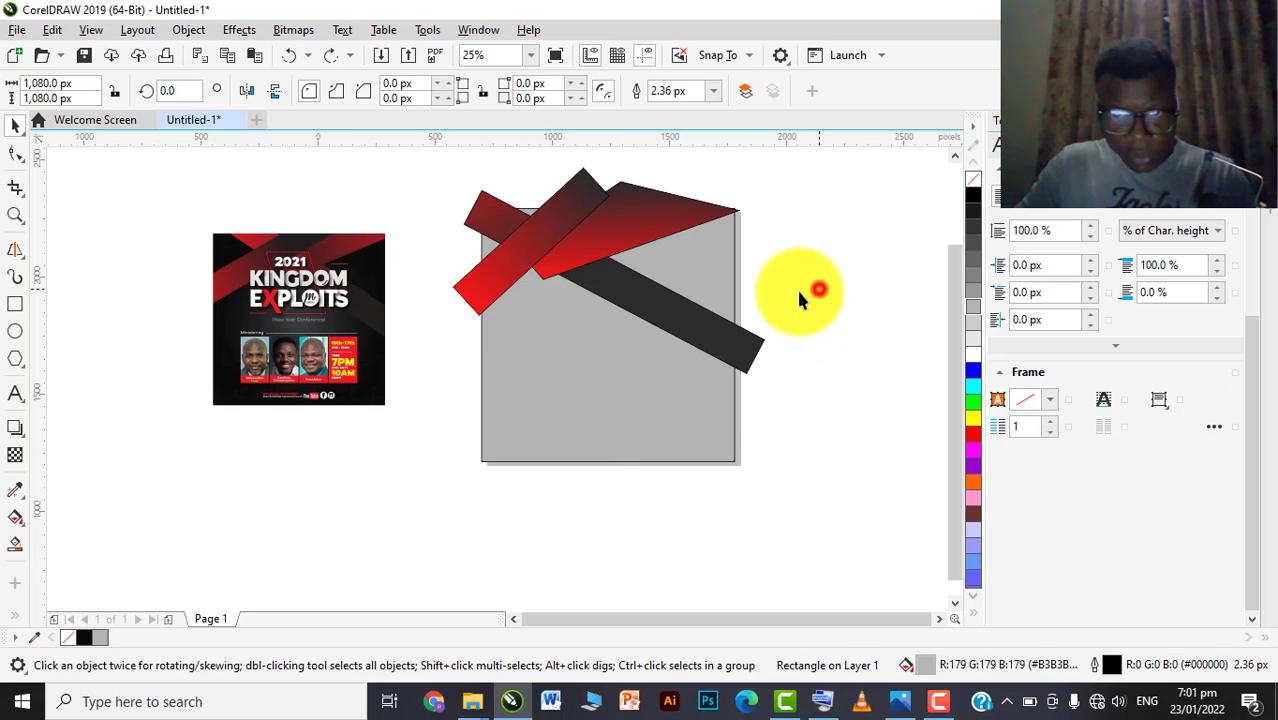
pyautogui.click(15, 304)
pyautogui.moveTo(729, 193); pyautogui.dragTo(871, 484)
pyautogui.click(15, 125)
pyautogui.scroll(2, 790, 262)
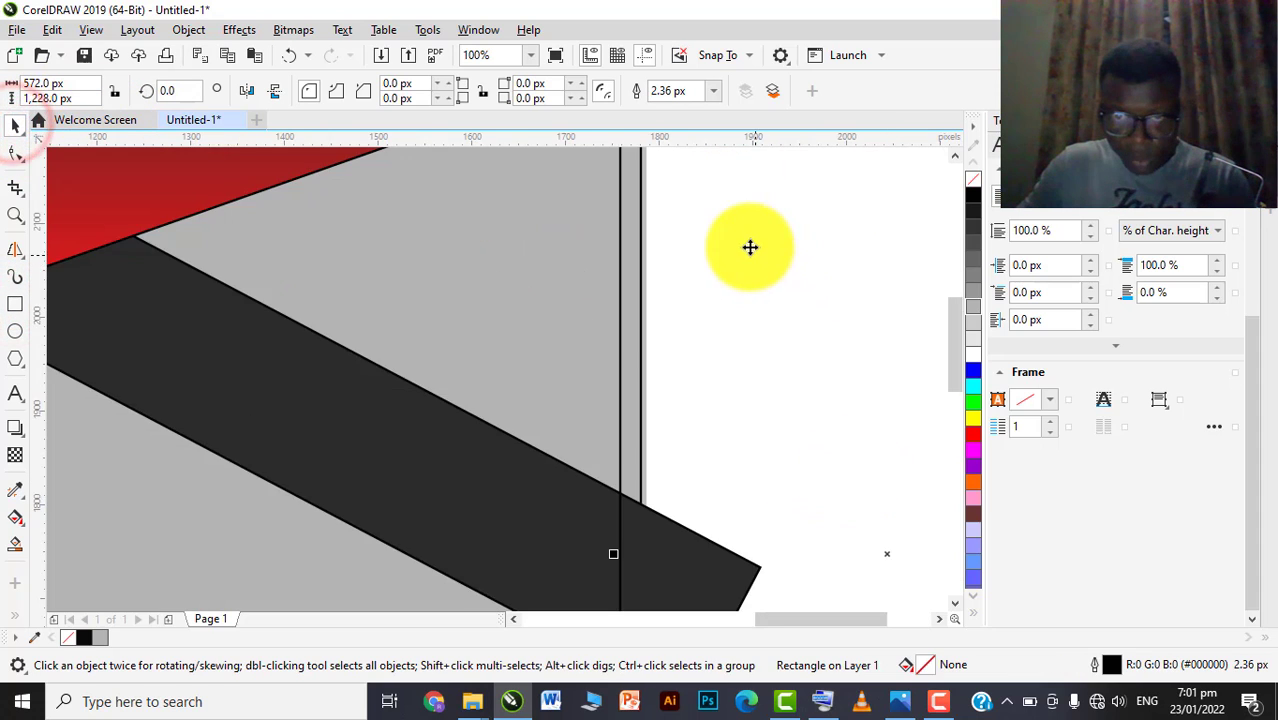
pyautogui.scroll(-1, 750, 325)
pyautogui.click(760, 238)
pyautogui.scroll(-1, 752, 240)
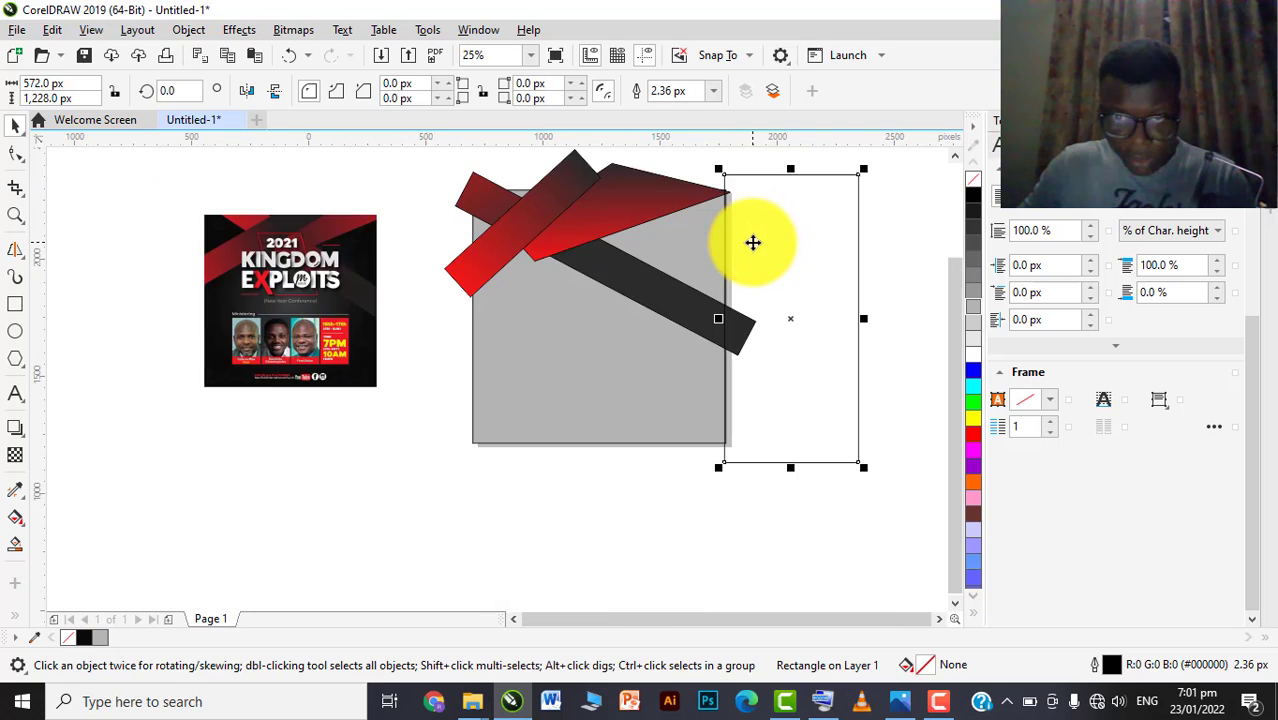
pyautogui.scroll(1, 753, 242)
pyautogui.click(752, 241)
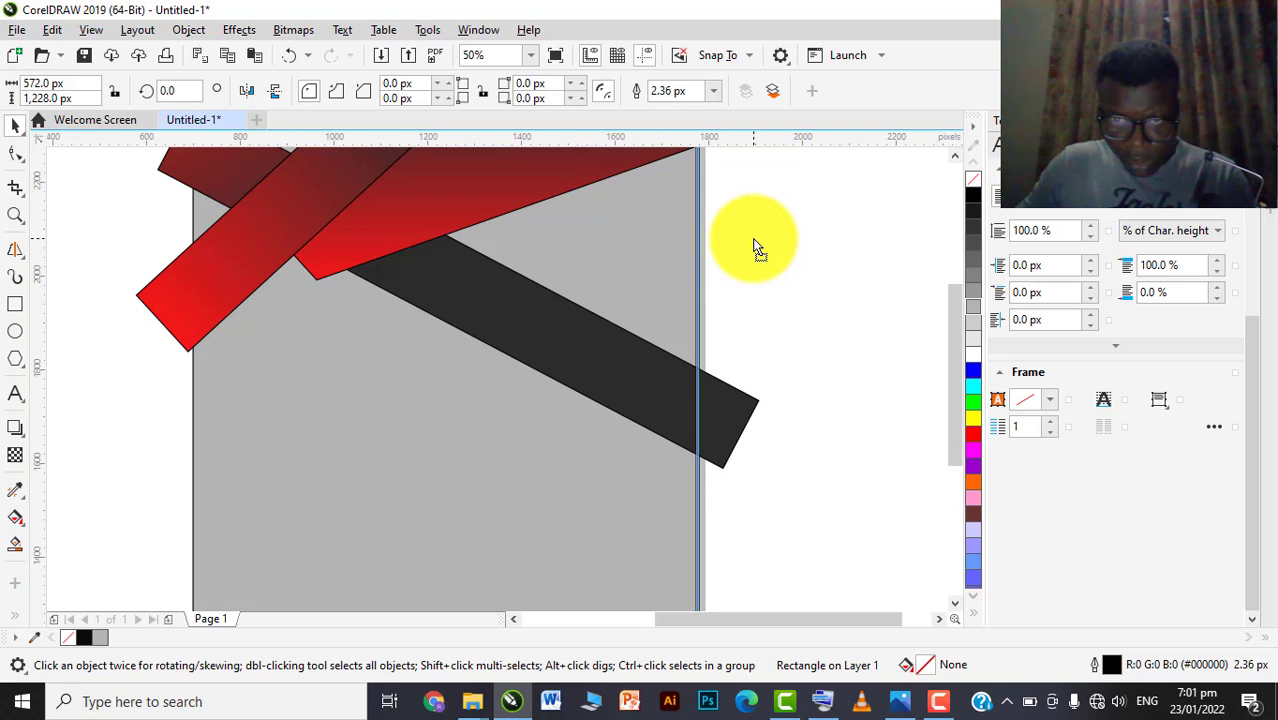
# Trim the long dark band's overhanging right end with the helper rectangle and delete the rectangle
pyautogui.keyDown('shift'); pyautogui.click(667, 372); pyautogui.keyUp('shift')
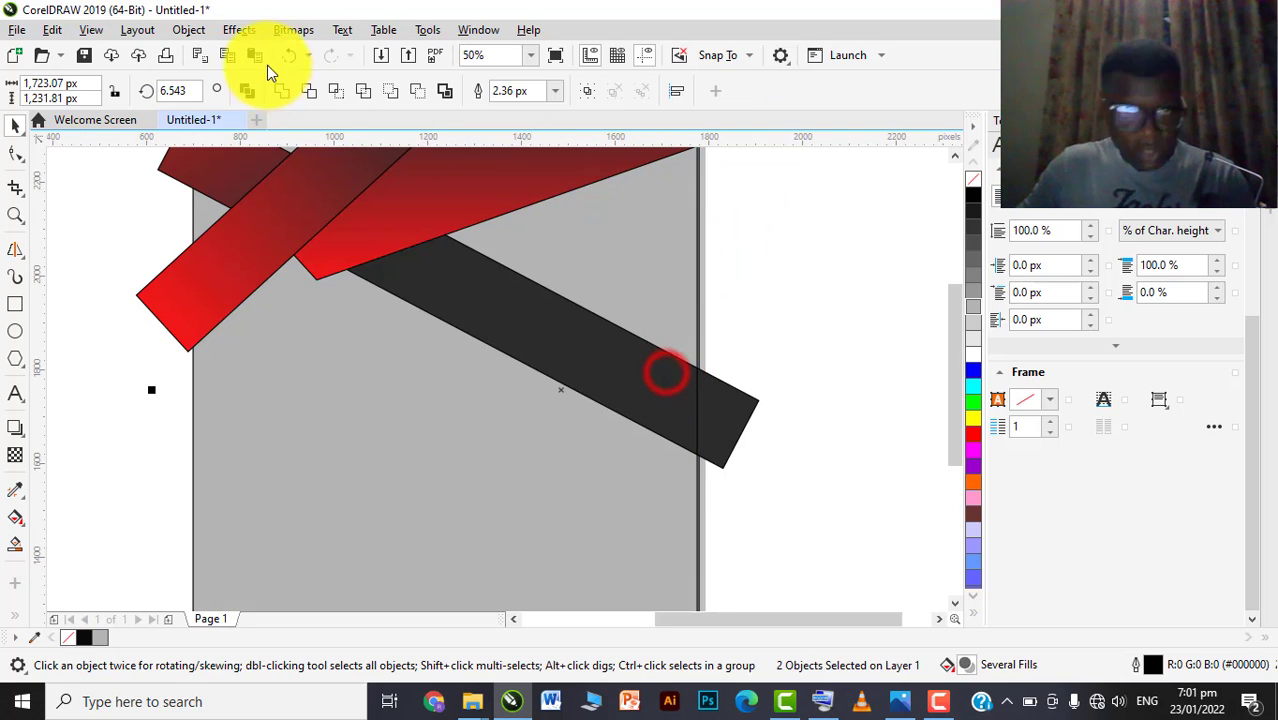
pyautogui.click(316, 95)
pyautogui.scroll(-1, 690, 250)
pyautogui.click(711, 240)
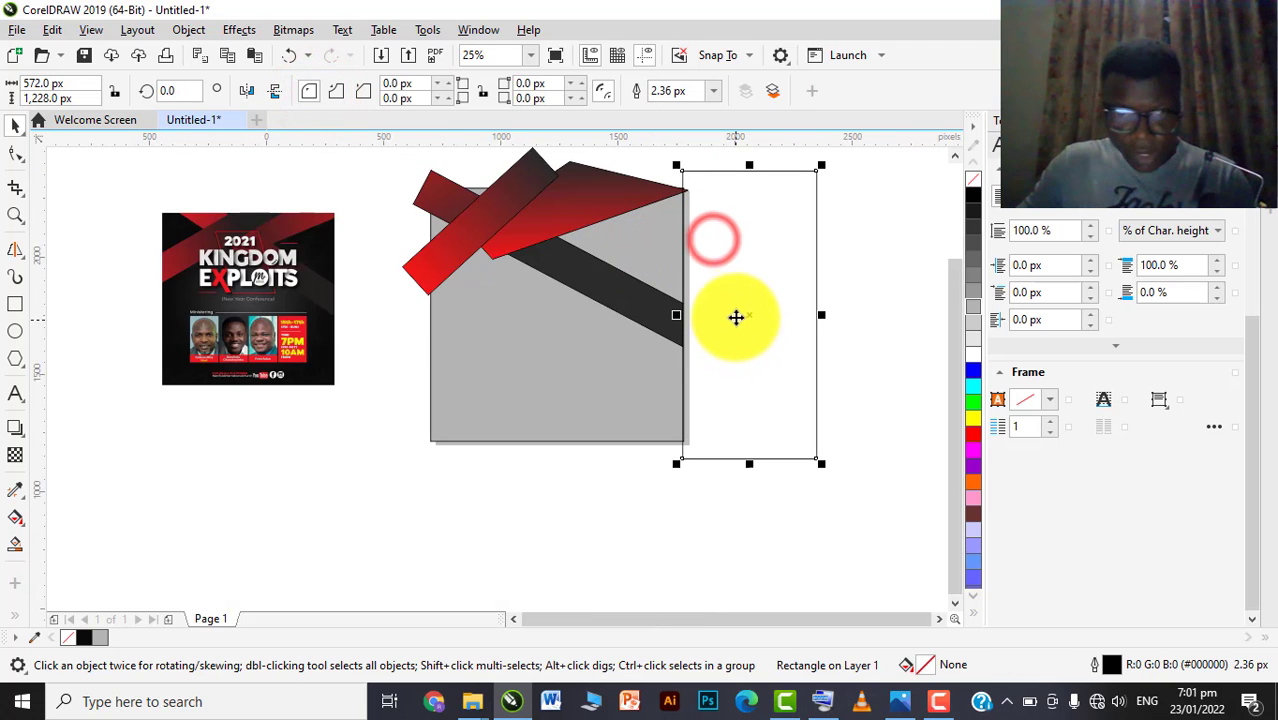
pyautogui.press('Delete')
# Draw a helper rectangle of about 820 × 213 px along the square's top edge, covering the long band's protruding upper end
pyautogui.scroll(2, 542, 271)
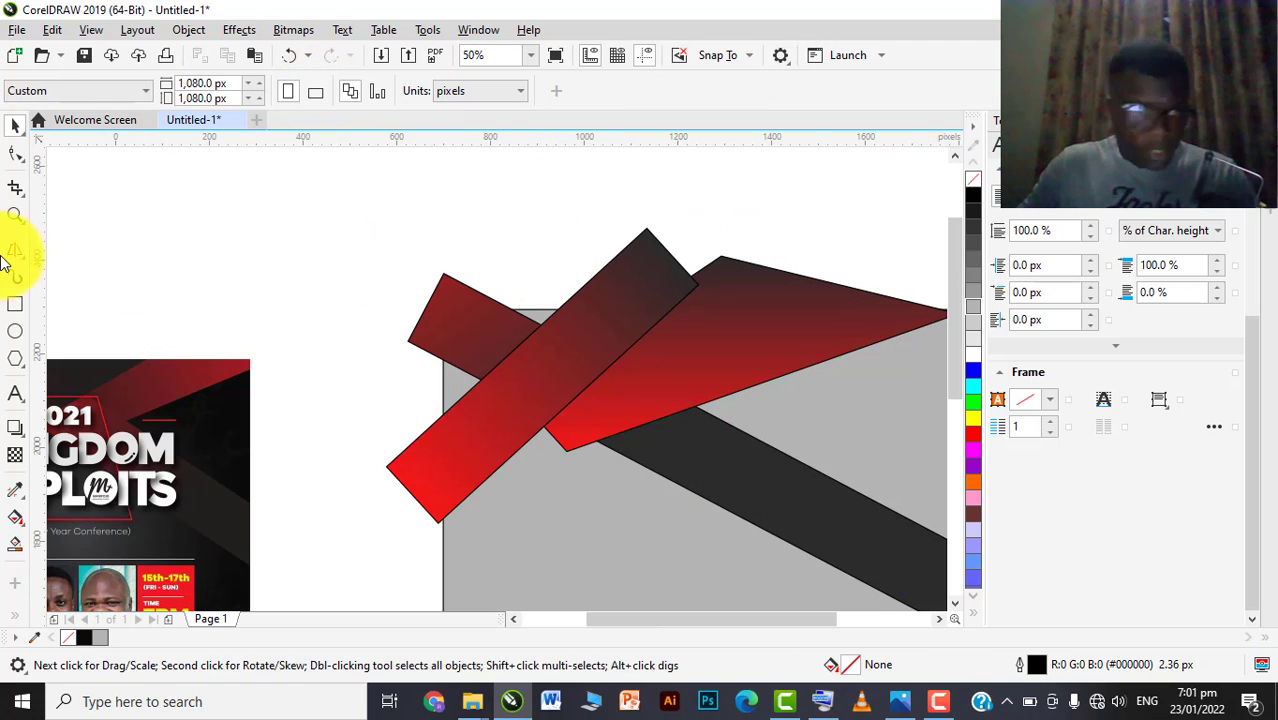
pyautogui.click(14, 308)
pyautogui.moveTo(248, 208); pyautogui.dragTo(632, 309)
pyautogui.scroll(-1, 632, 309)
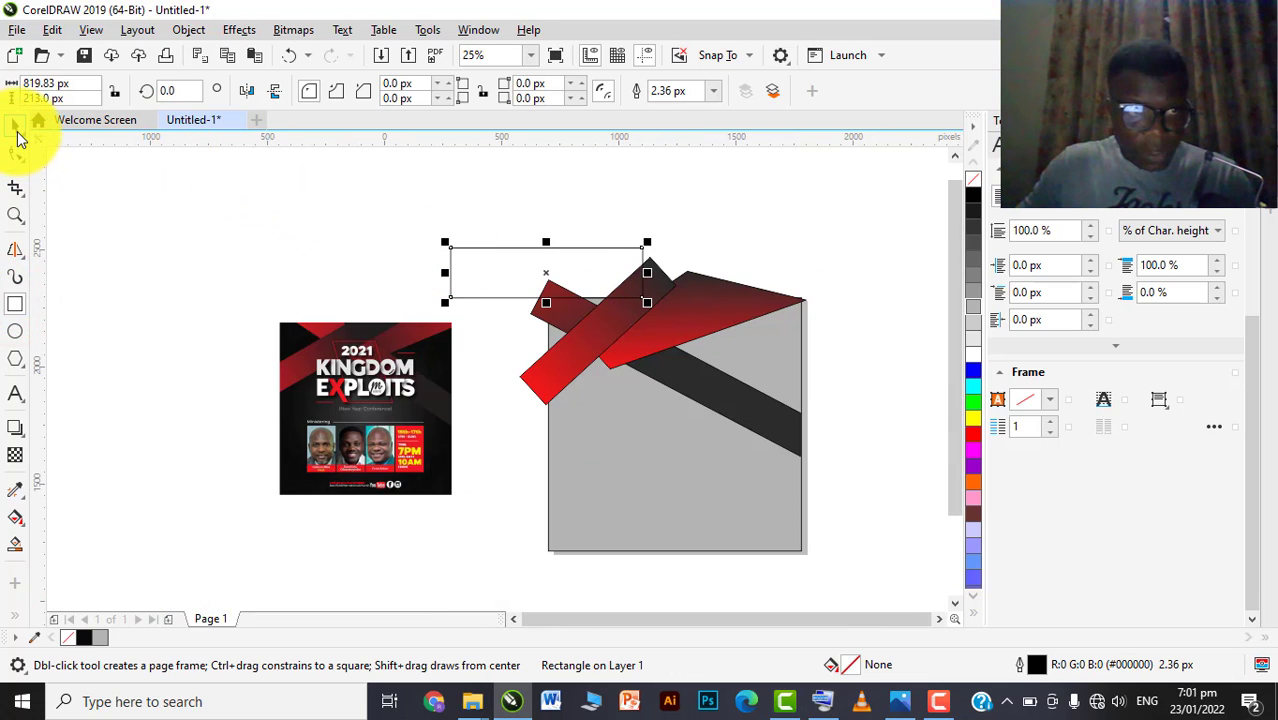
pyautogui.click(16, 127)
# Trim the long band's upper end with the helper rectangle and move the rectangle aside above the reference flyer
pyautogui.keyDown('shift'); pyautogui.click(725, 401); pyautogui.keyUp('shift')
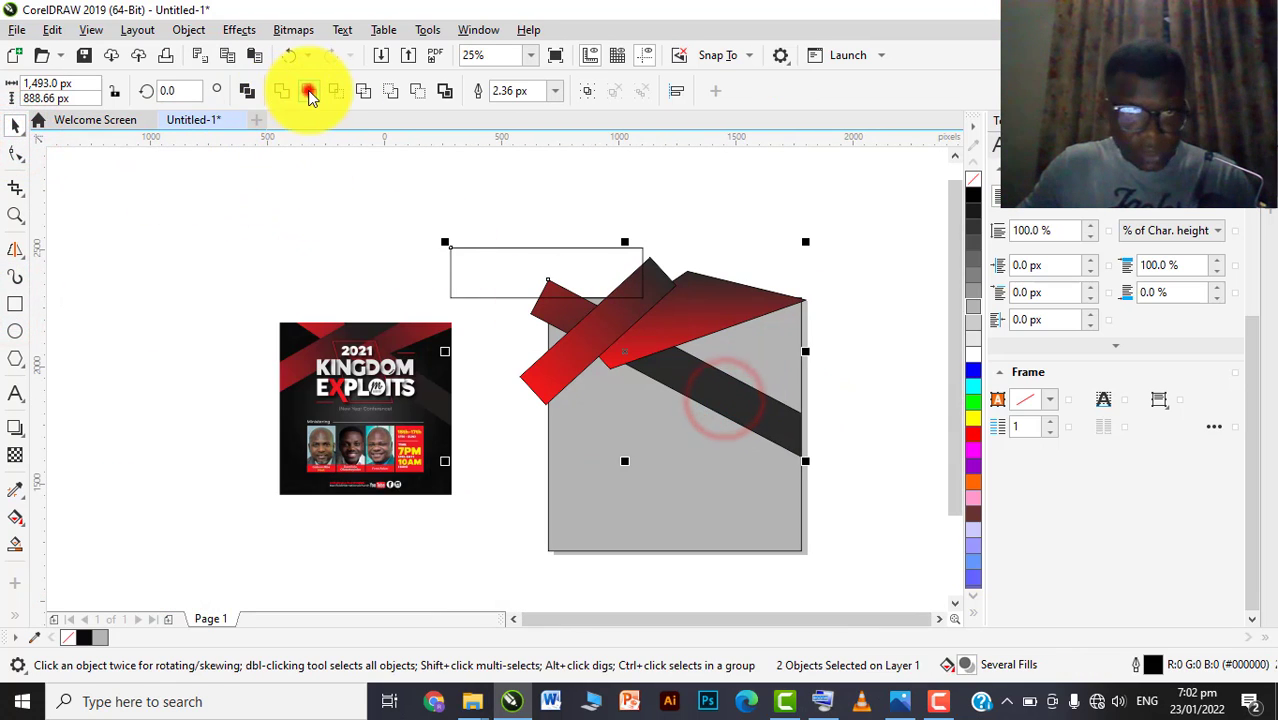
pyautogui.click(310, 92)
pyautogui.click(508, 254)
pyautogui.moveTo(539, 282); pyautogui.dragTo(410, 226)
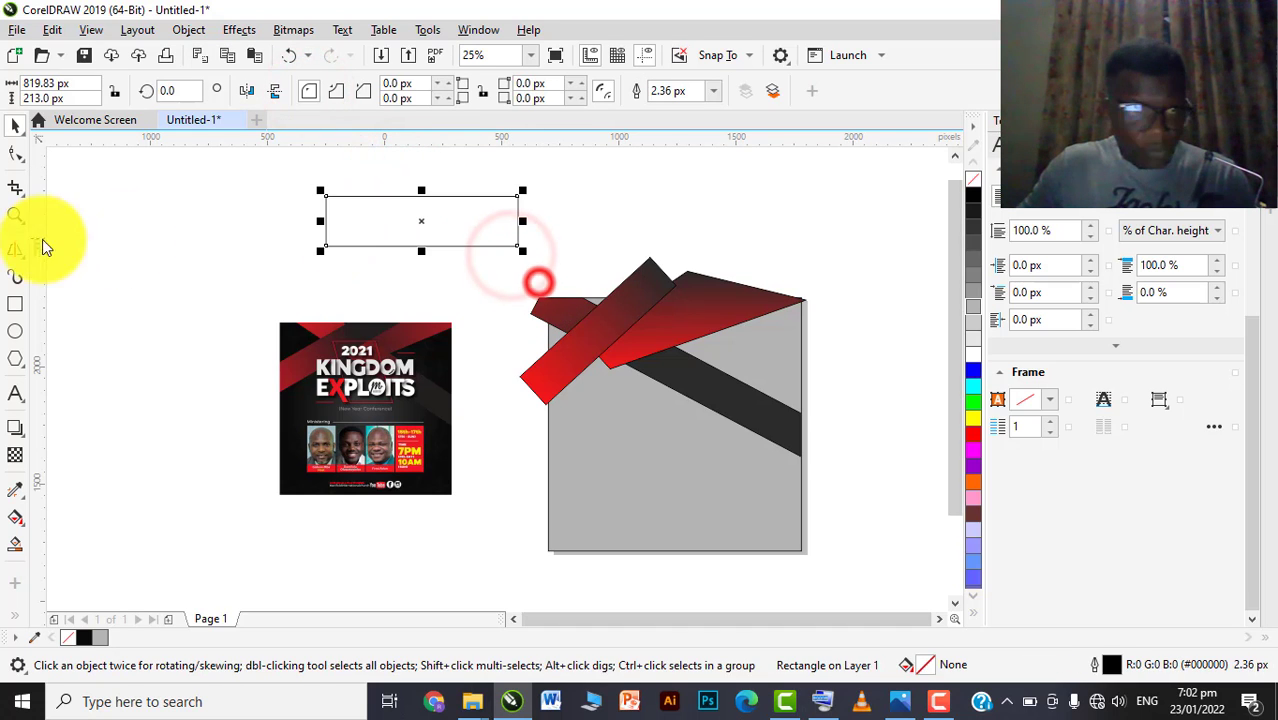
# Draw a helper rectangle of about 231 × 811 px along the square's left edge and trim the long band with it
pyautogui.click(15, 304)
pyautogui.moveTo(494, 246); pyautogui.dragTo(548, 434)
pyautogui.press('space')
pyautogui.keyDown('shift'); pyautogui.click(693, 375); pyautogui.keyUp('shift')
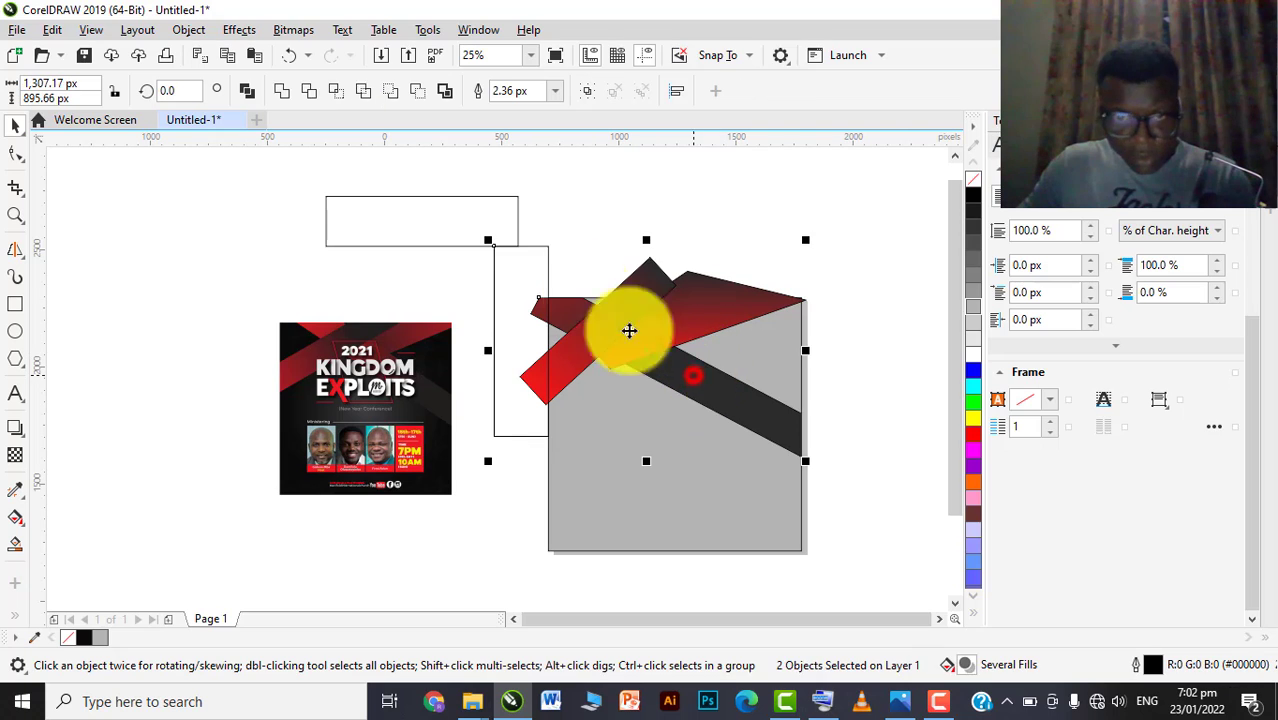
pyautogui.click(307, 91)
pyautogui.click(576, 210)
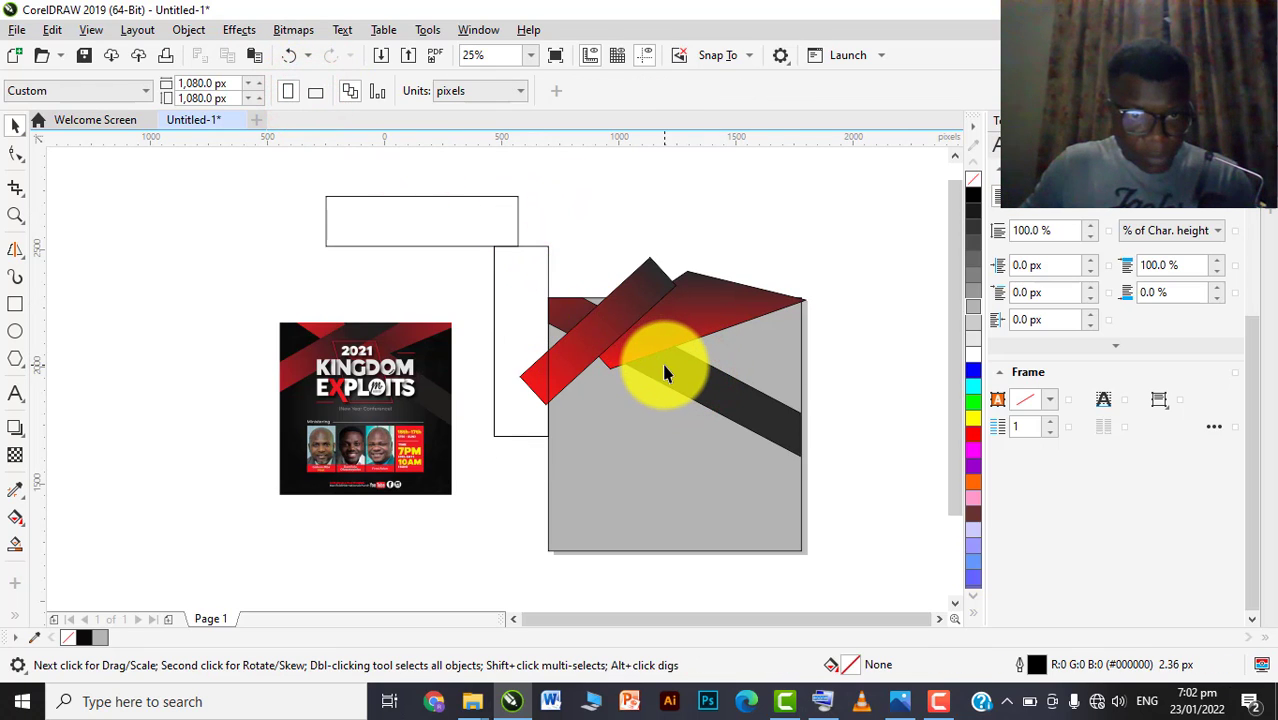
# Send the red wedge-shaped polygon back one level, behind the long band
pyautogui.click(683, 380)
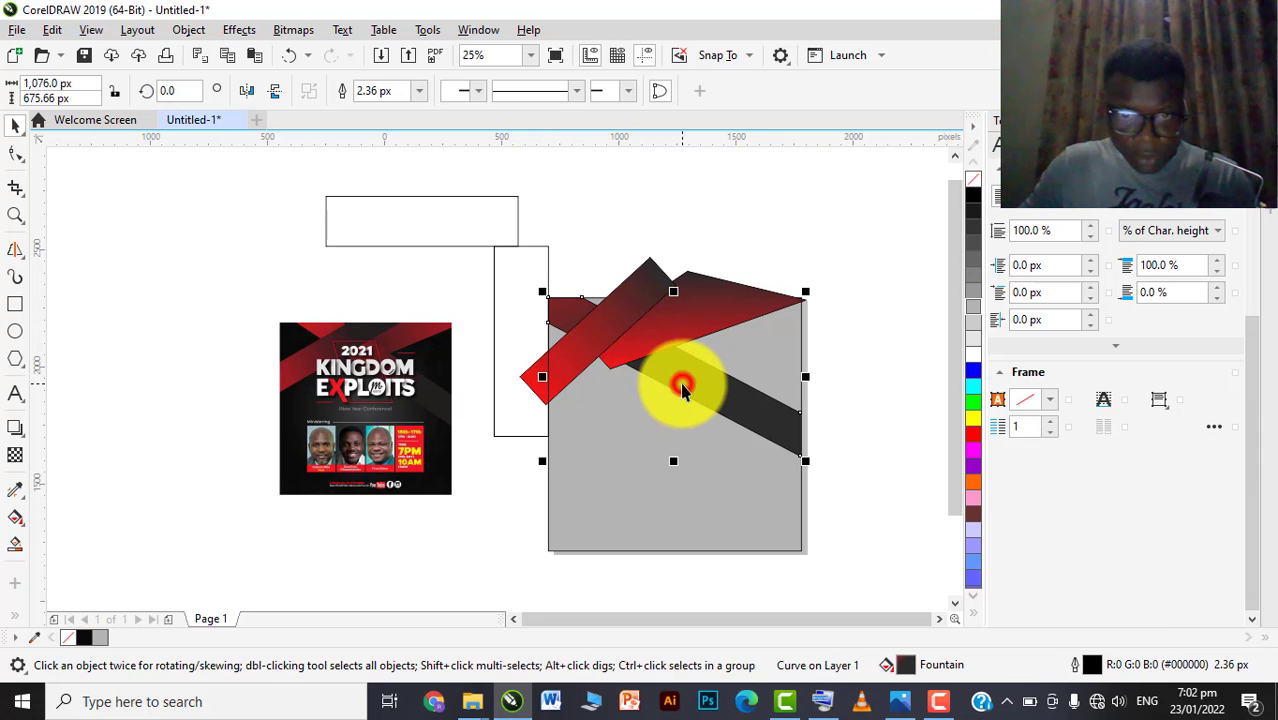
pyautogui.scroll(2, 678, 322)
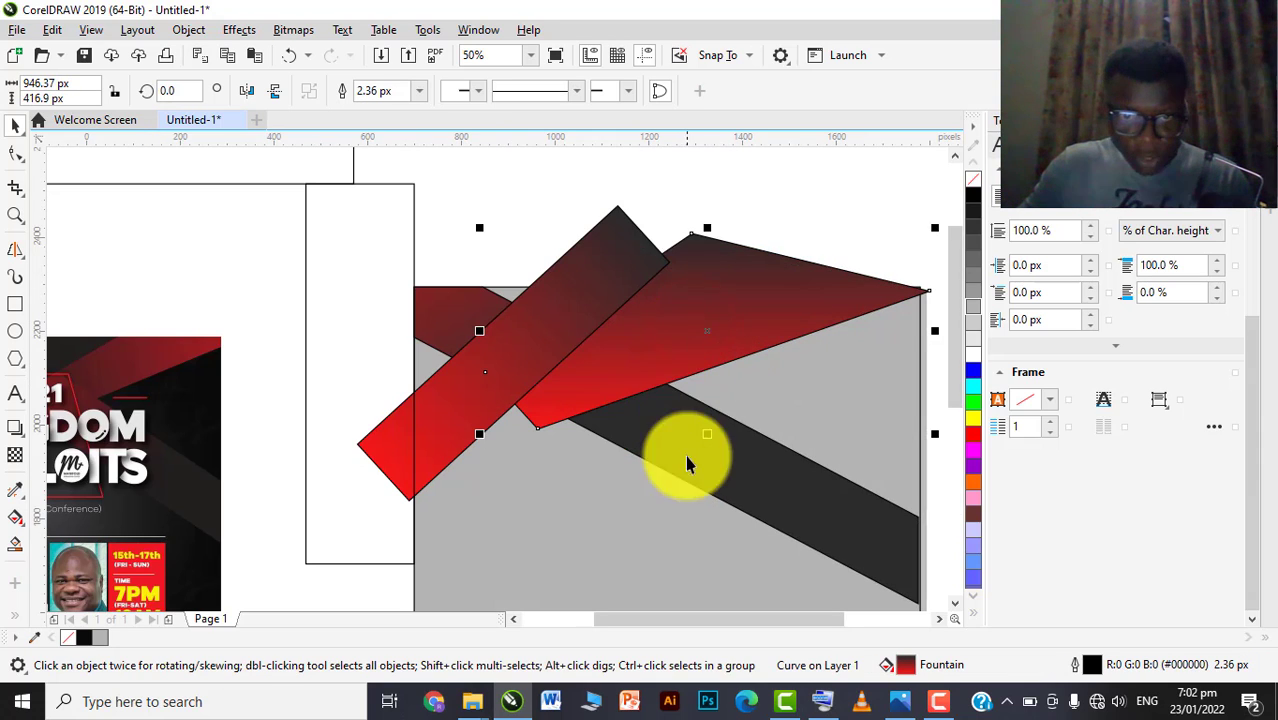
pyautogui.rightClick(727, 299)
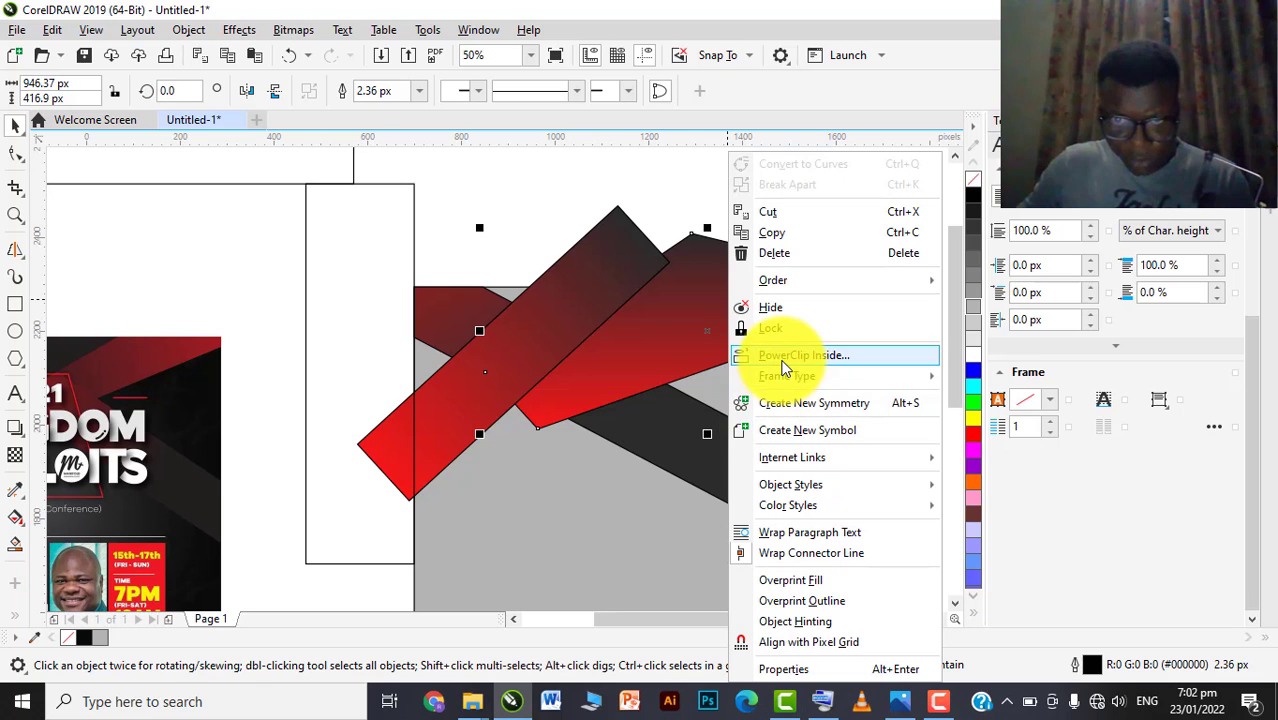
pyautogui.moveTo(782, 287)
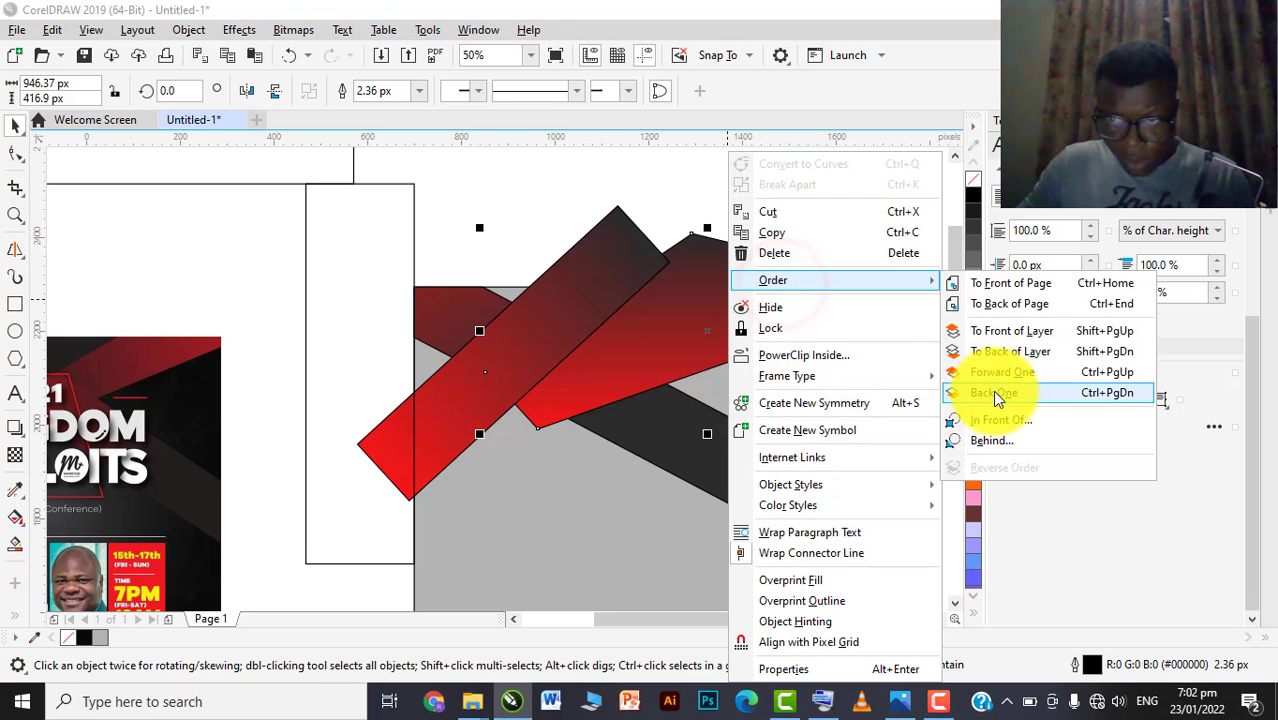
pyautogui.click(992, 390)
pyautogui.scroll(-2, 635, 338)
pyautogui.click(665, 240)
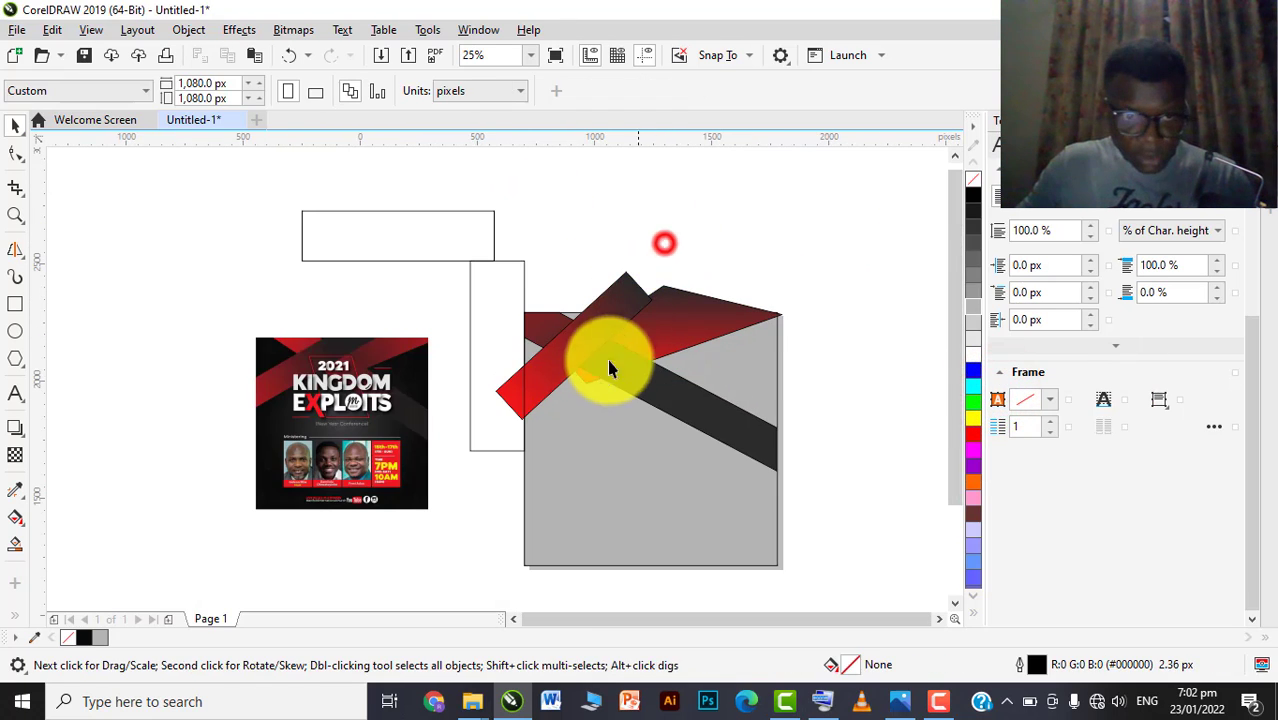
# Reshape the wedge by moving its two lower-left corner nodes so they tuck behind the crossing bands
pyautogui.scroll(2, 603, 360)
pyautogui.click(566, 398)
pyautogui.press('F10')
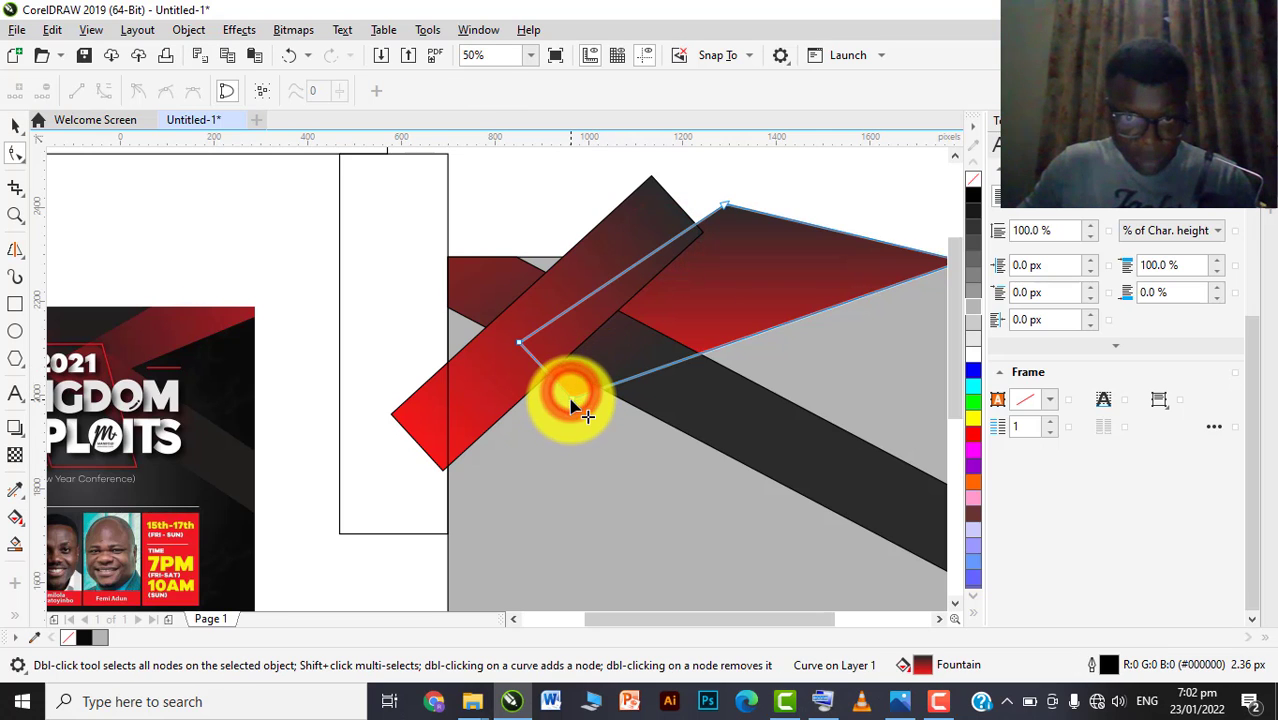
pyautogui.moveTo(568, 401); pyautogui.dragTo(593, 385)
pyautogui.moveTo(522, 344); pyautogui.dragTo(528, 334)
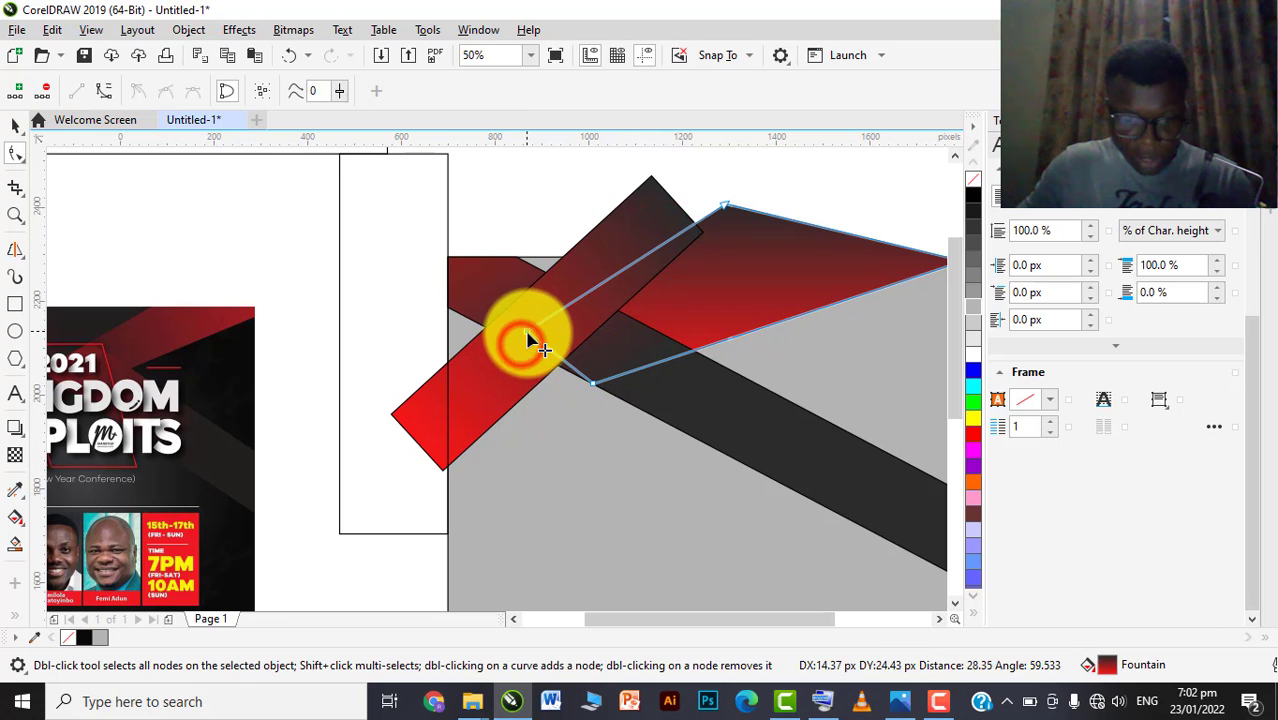
pyautogui.press('space')
pyautogui.scroll(-1, 566, 335)
pyautogui.click(579, 237)
# Trim the short slanted band's lower end with the vertical helper rectangle at the square's left edge
pyautogui.click(483, 335)
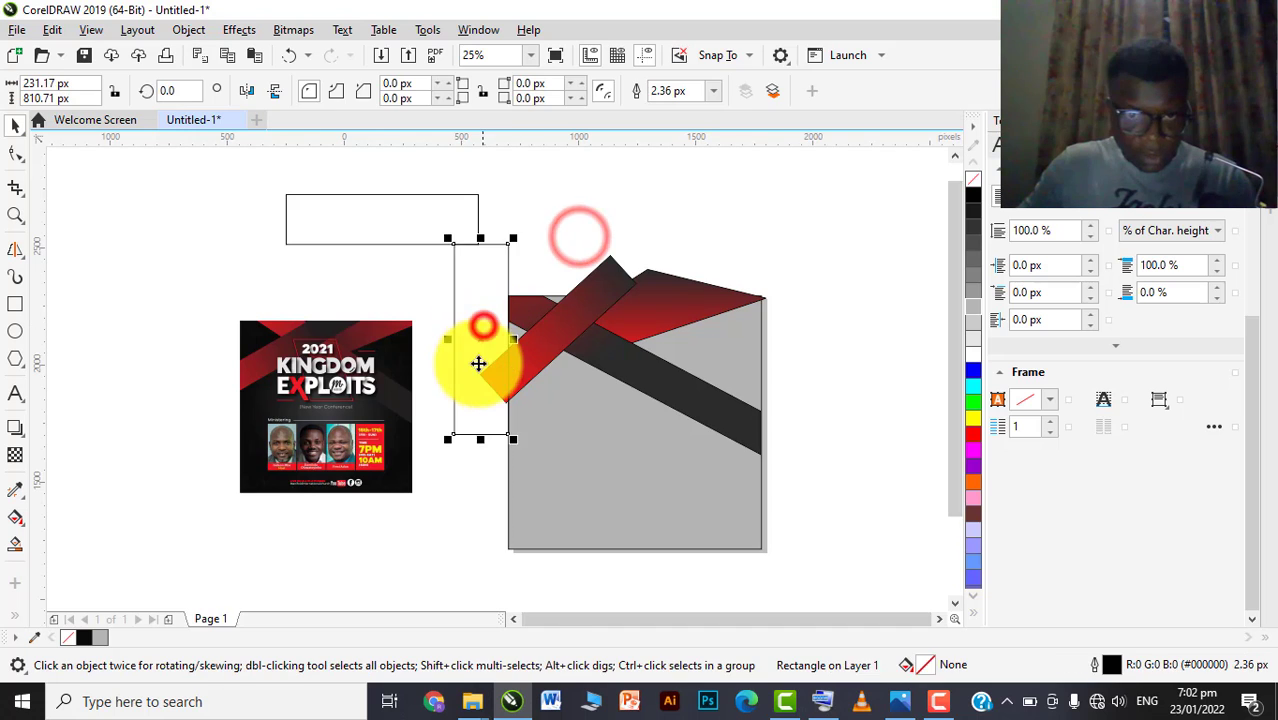
pyautogui.scroll(1, 479, 362)
pyautogui.keyDown('shift'); pyautogui.click(571, 349); pyautogui.keyUp('shift')
pyautogui.click(308, 92)
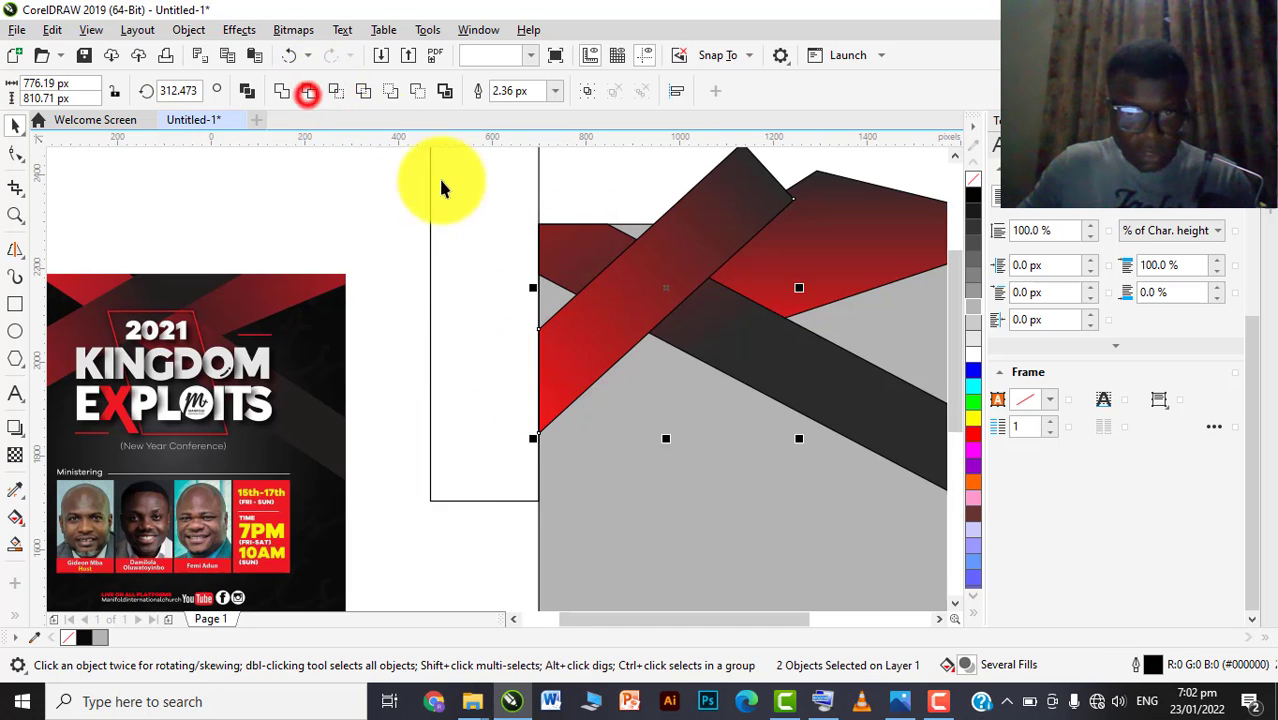
pyautogui.scroll(-1, 437, 304)
pyautogui.click(437, 340)
# Move the horizontal helper rectangle onto the square's top edge and trim the short slanted band's upper end with it
pyautogui.scroll(1, 438, 189)
pyautogui.moveTo(412, 190); pyautogui.dragTo(807, 294)
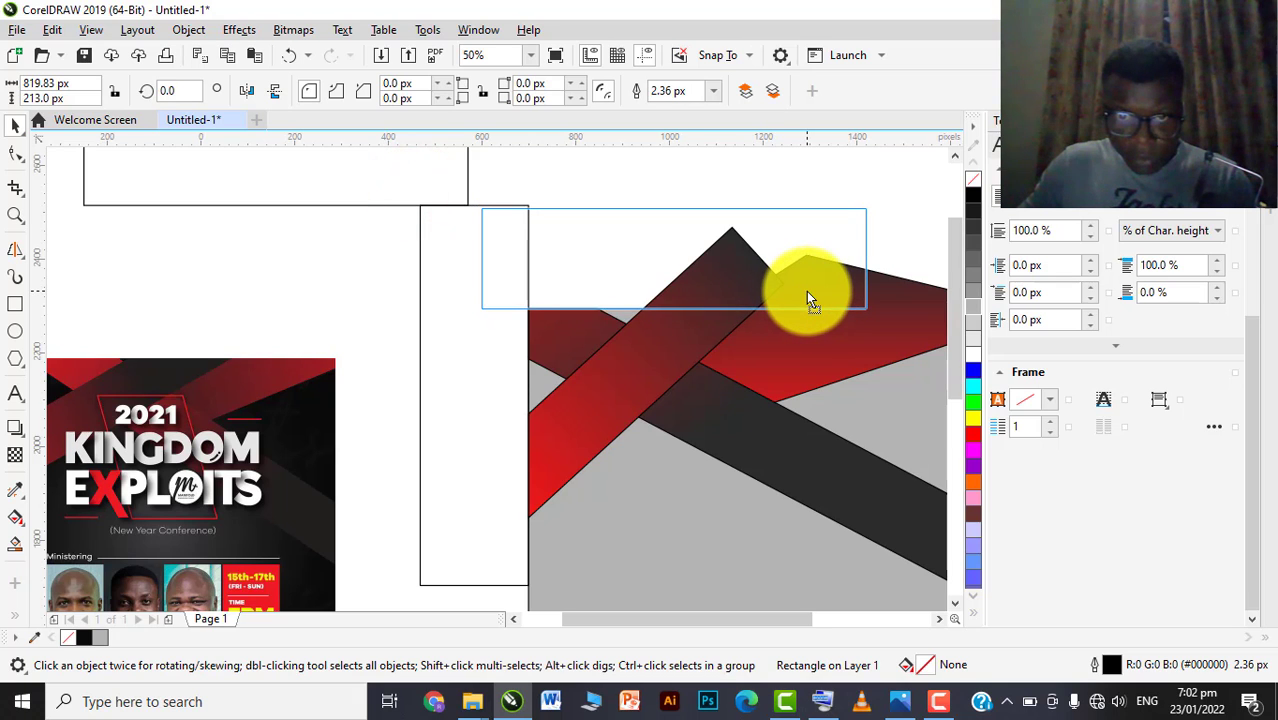
pyautogui.keyDown('shift'); pyautogui.click(686, 349); pyautogui.keyUp('shift')
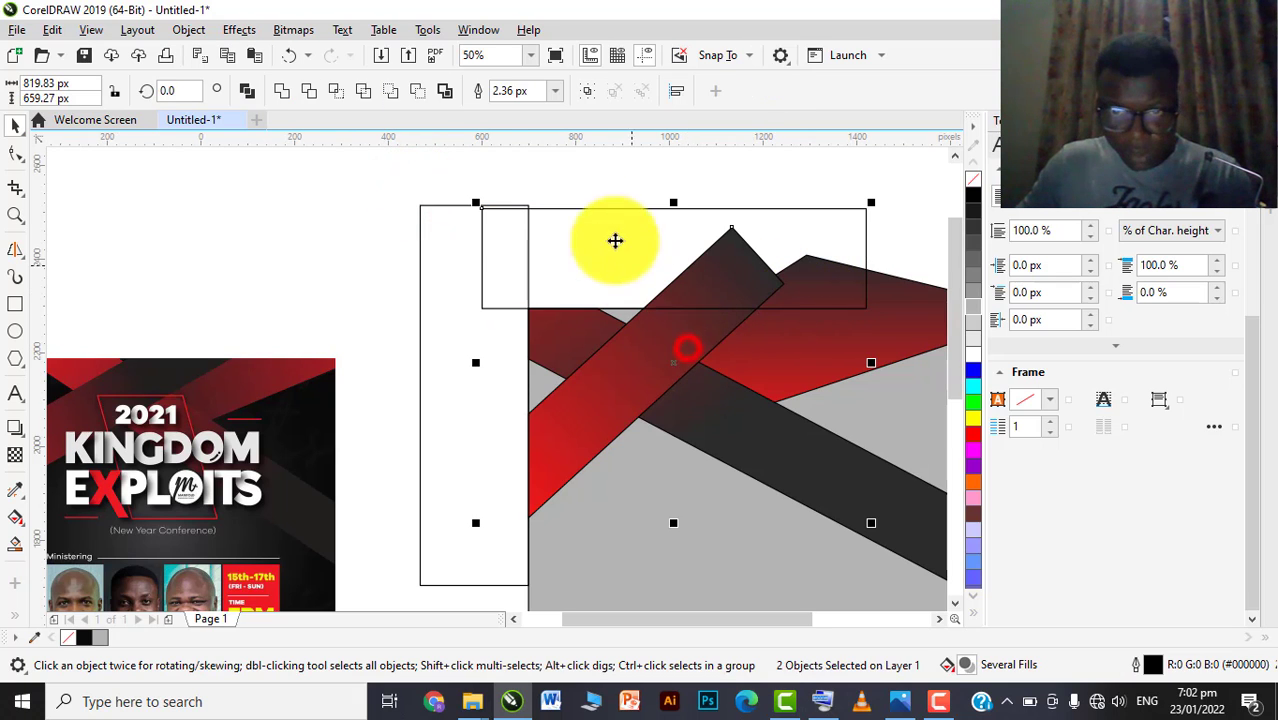
pyautogui.click(305, 94)
pyautogui.scroll(-1, 451, 285)
pyautogui.click(679, 228)
# Widen the horizontal helper rectangle to 1,294 px and trim the top of the wedge-shaped polygon with it
pyautogui.click(587, 257)
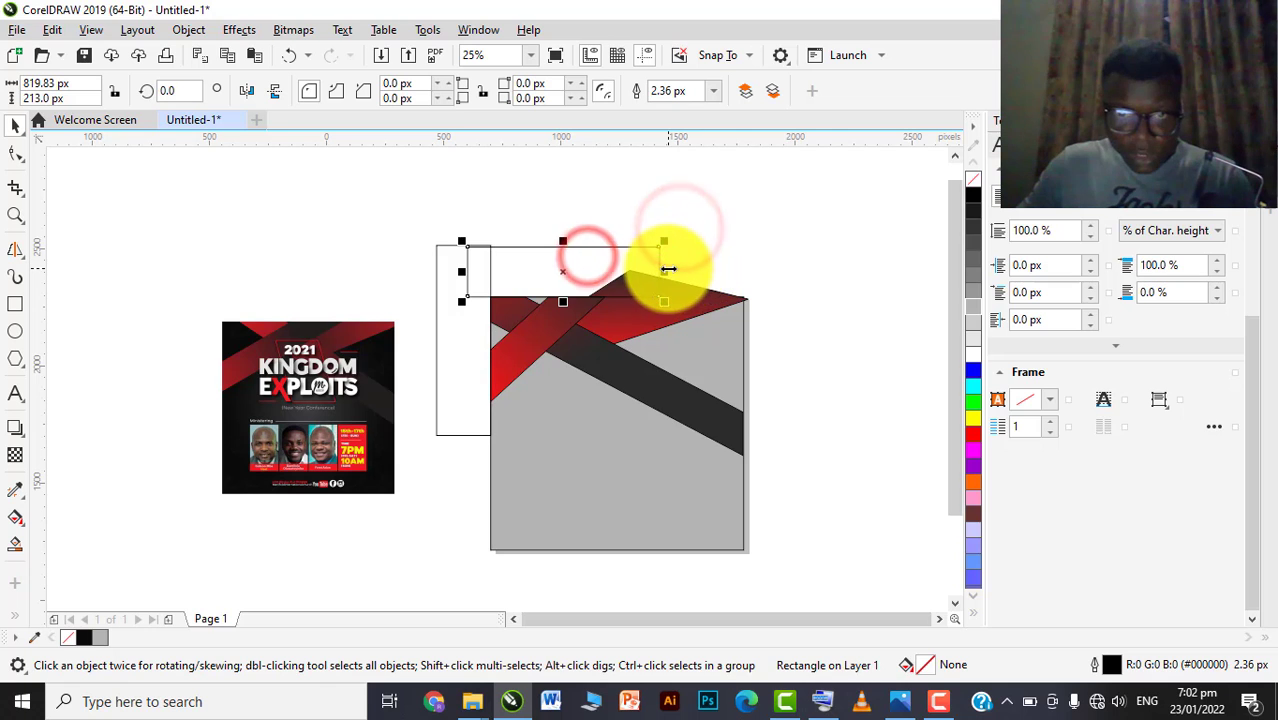
pyautogui.moveTo(668, 269); pyautogui.dragTo(774, 268)
pyautogui.keyDown('shift'); pyautogui.click(652, 320); pyautogui.keyUp('shift')
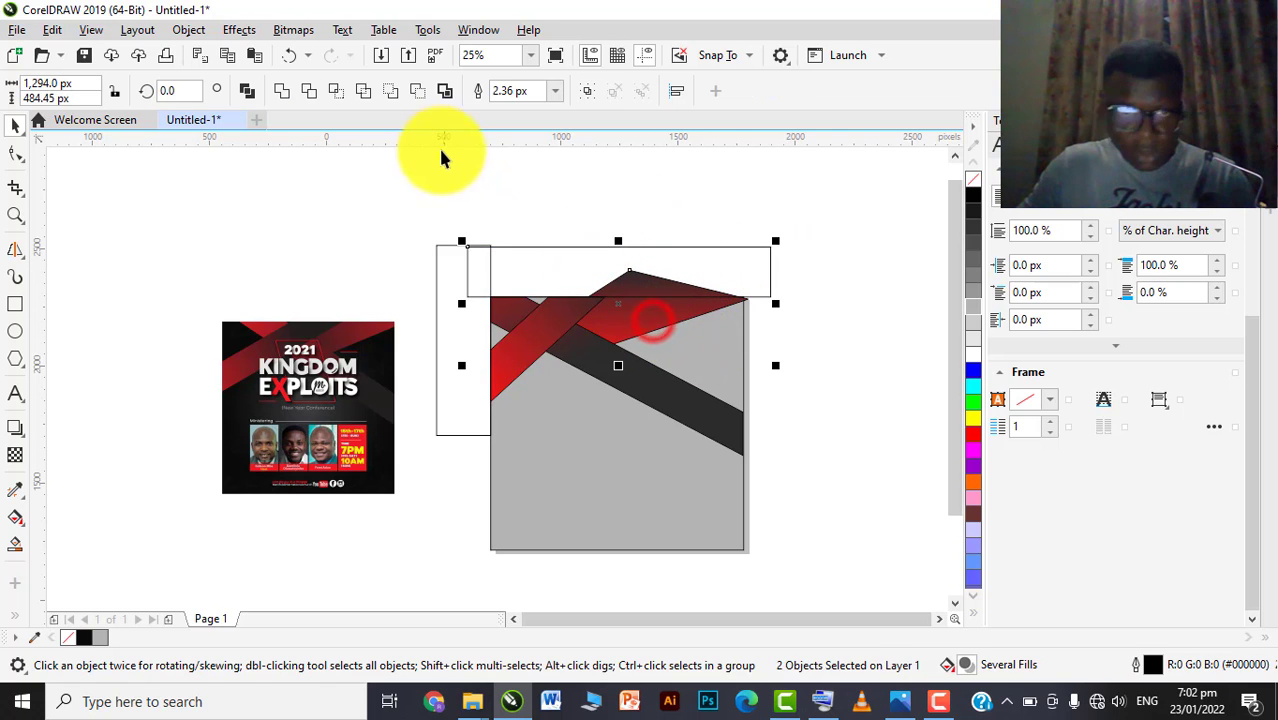
pyautogui.click(593, 228)
# Delete the horizontal and vertical helper rectangles
pyautogui.click(593, 248)
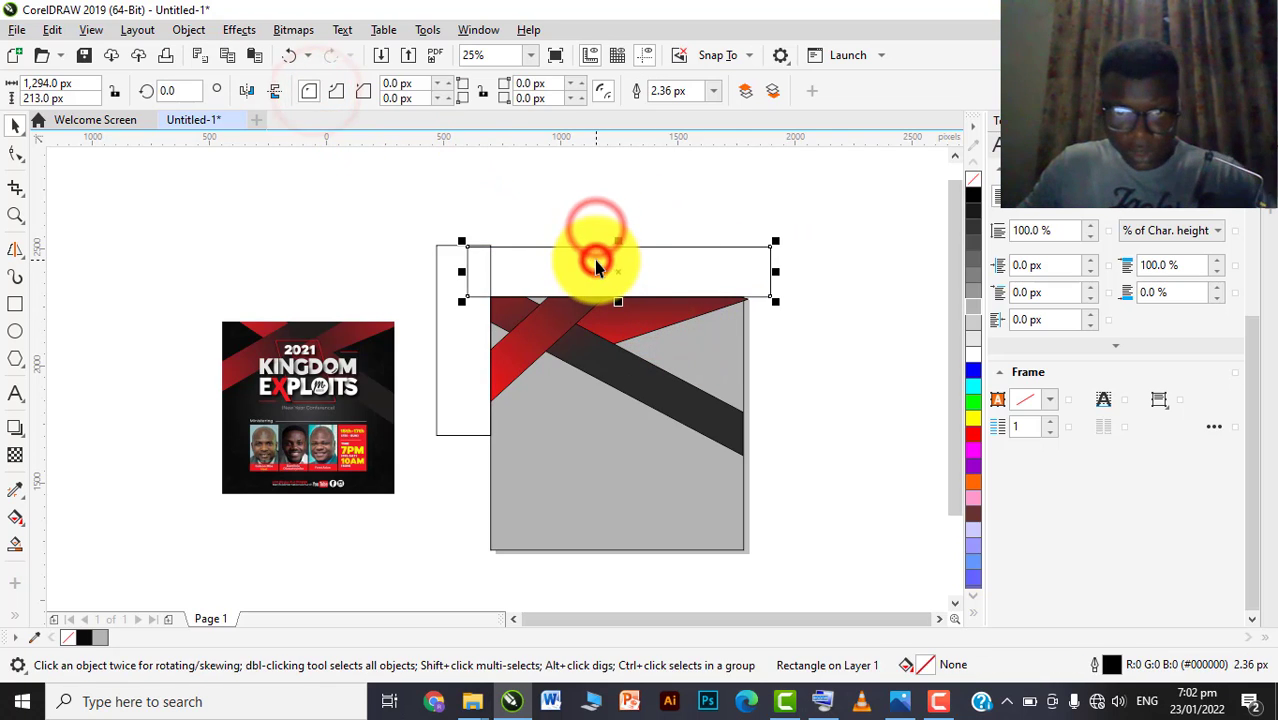
pyautogui.press('Delete')
pyautogui.click(471, 320)
pyautogui.press('Delete')
# Give the gray background square an elliptical fountain fill
pyautogui.click(630, 437)
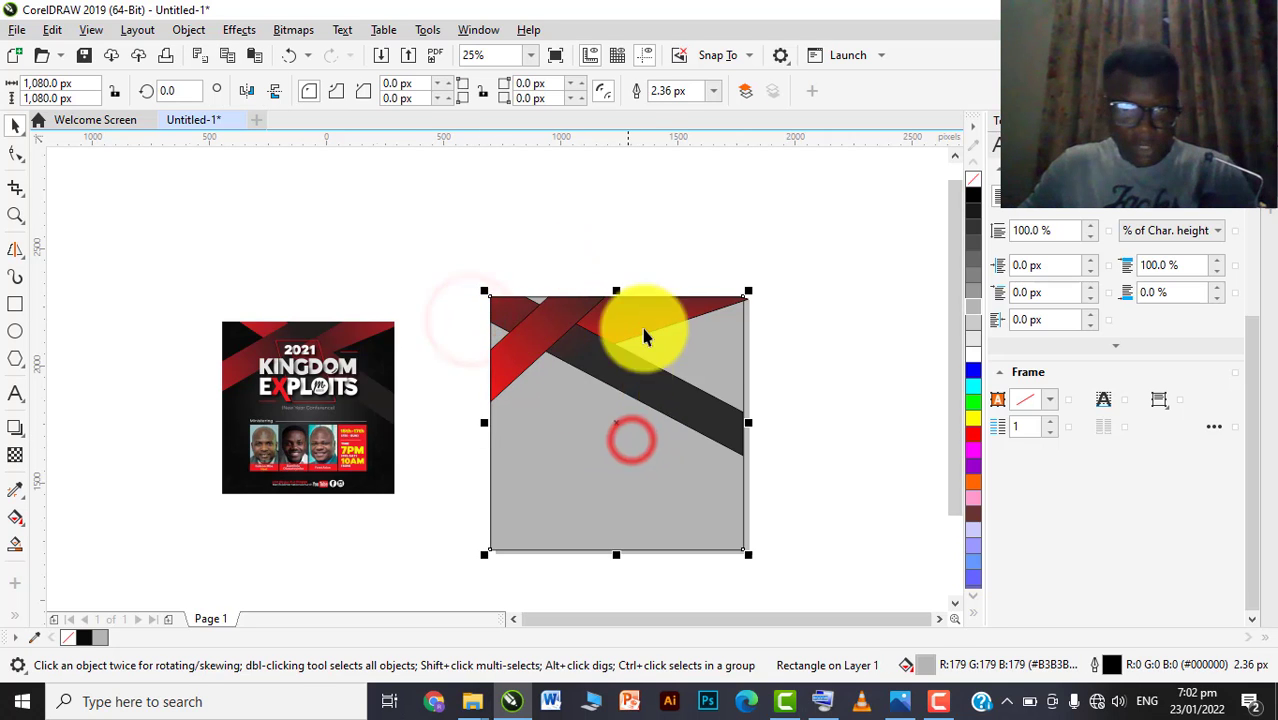
pyautogui.scroll(-3, 600, 390)
pyautogui.scroll(3, 619, 371)
pyautogui.scroll(2, 619, 371)
pyautogui.scroll(-3, 633, 374)
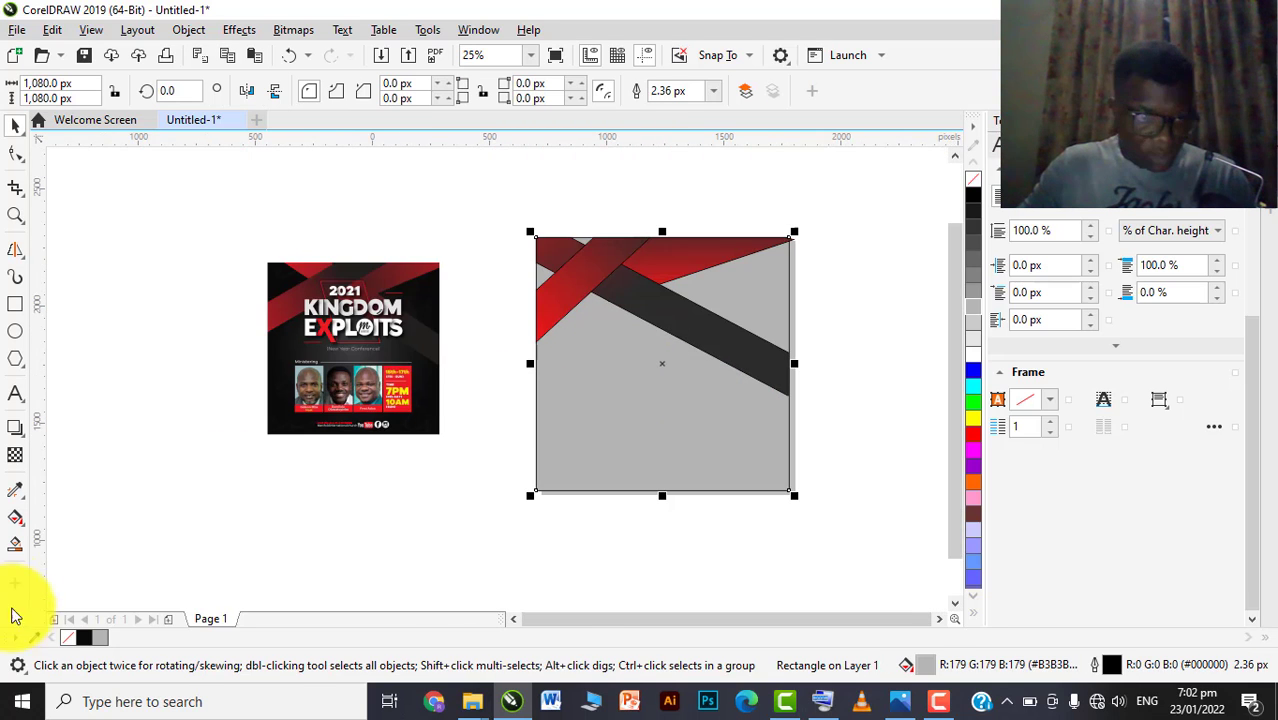
pyautogui.click(15, 517)
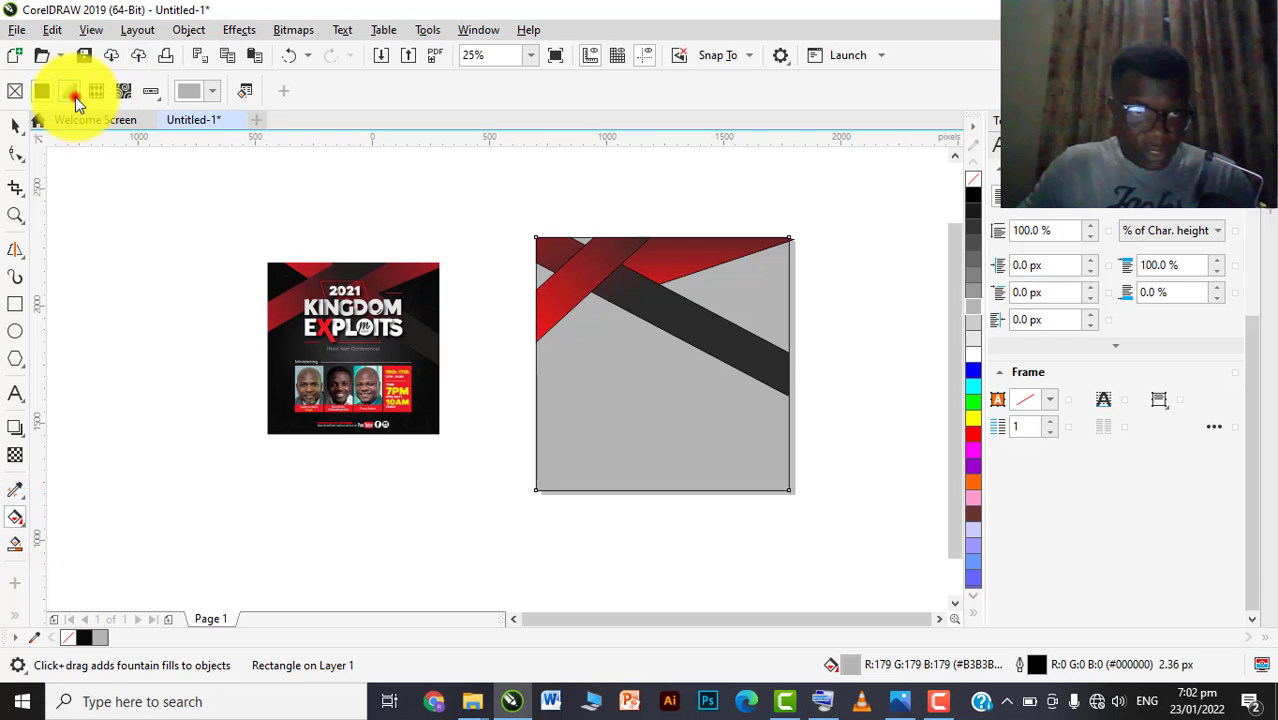
pyautogui.click(69, 92)
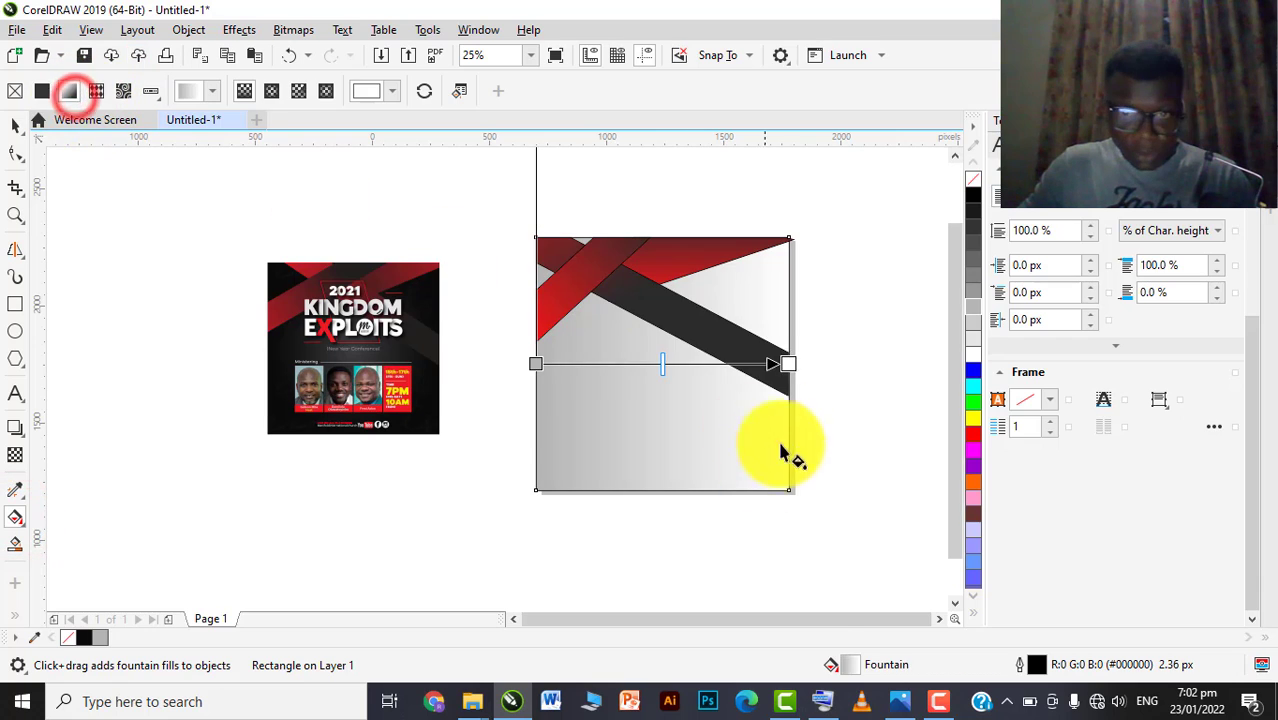
pyautogui.click(271, 94)
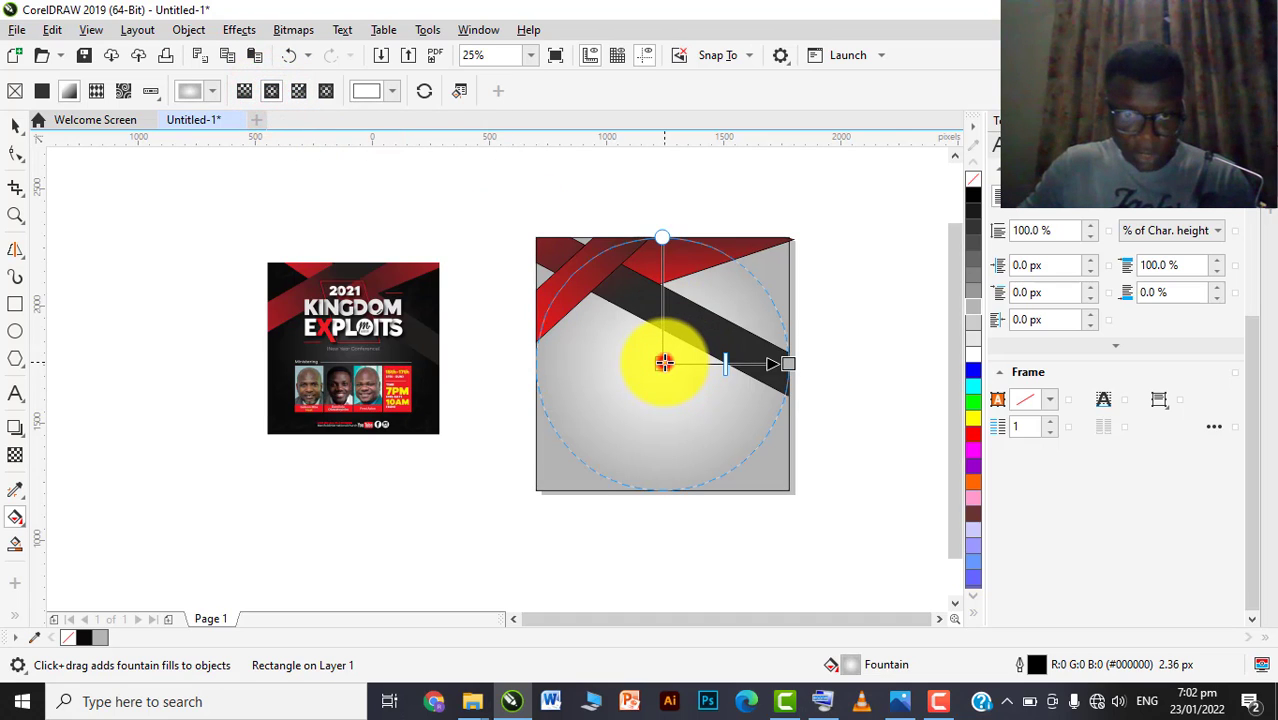
# Set the background gradient's centre color to dark gray and its outer color to near-black
pyautogui.click(975, 245)
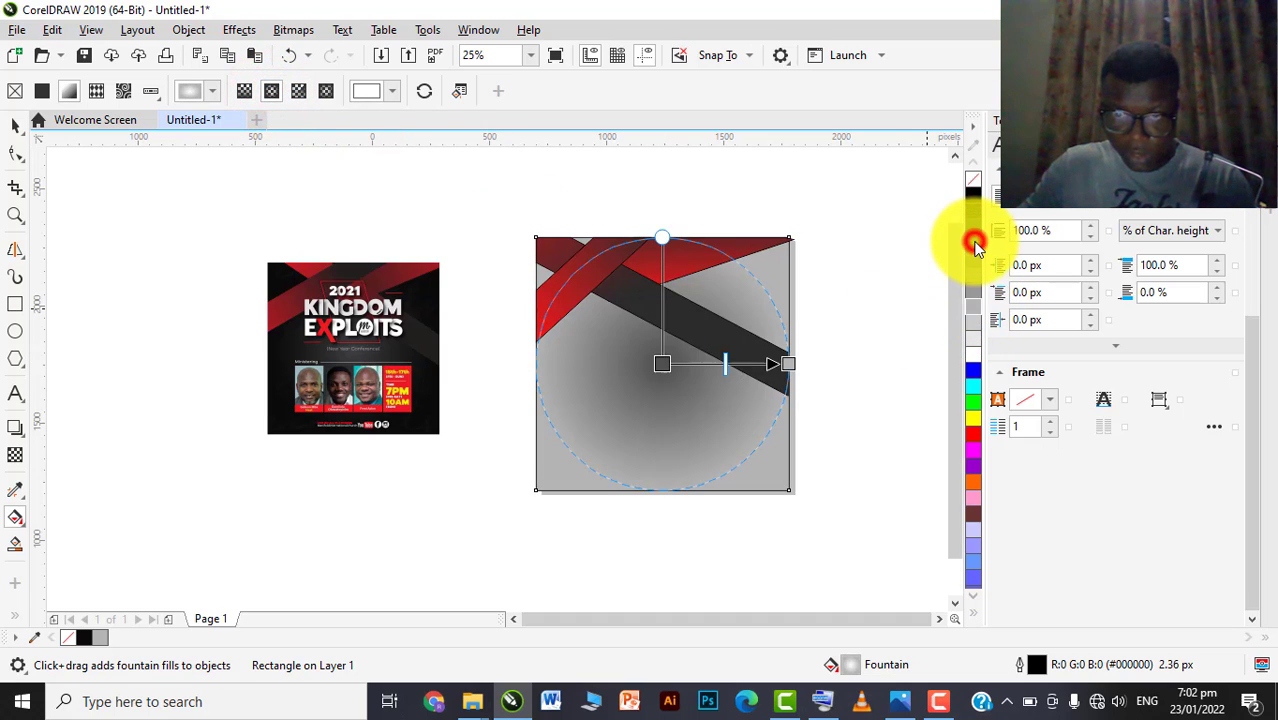
pyautogui.click(788, 363)
pyautogui.click(976, 209)
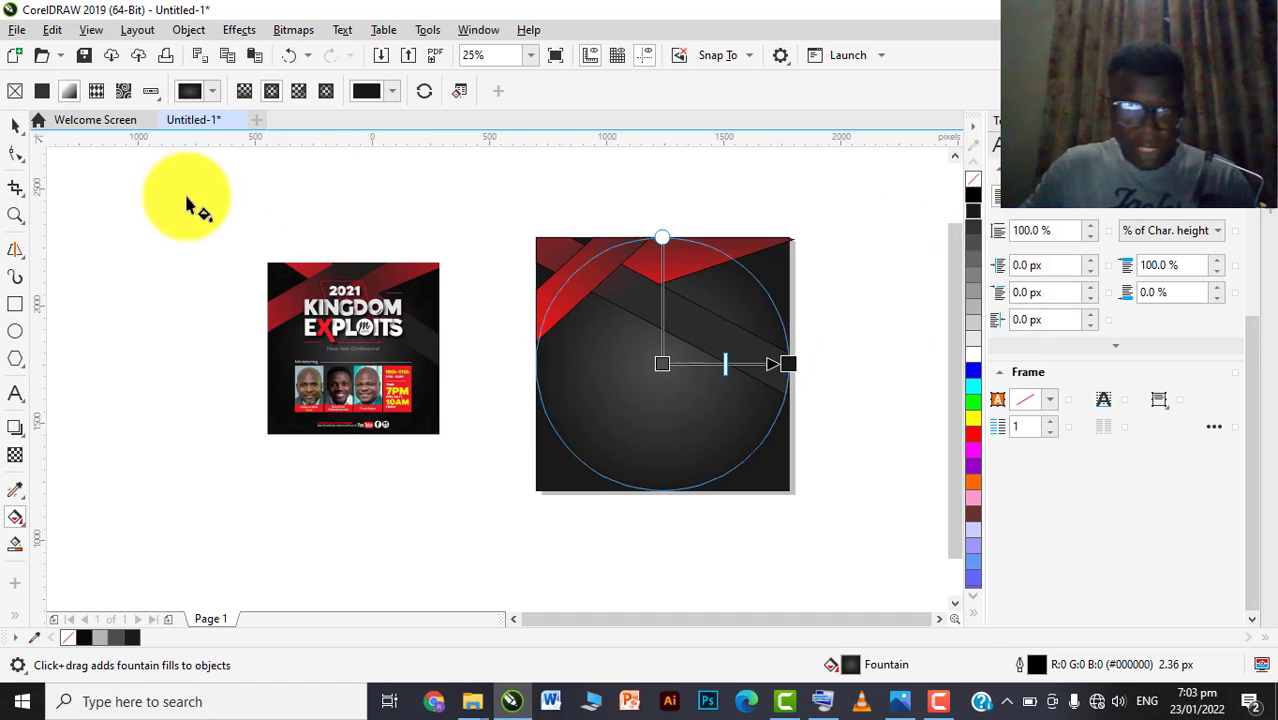
pyautogui.click(25, 128)
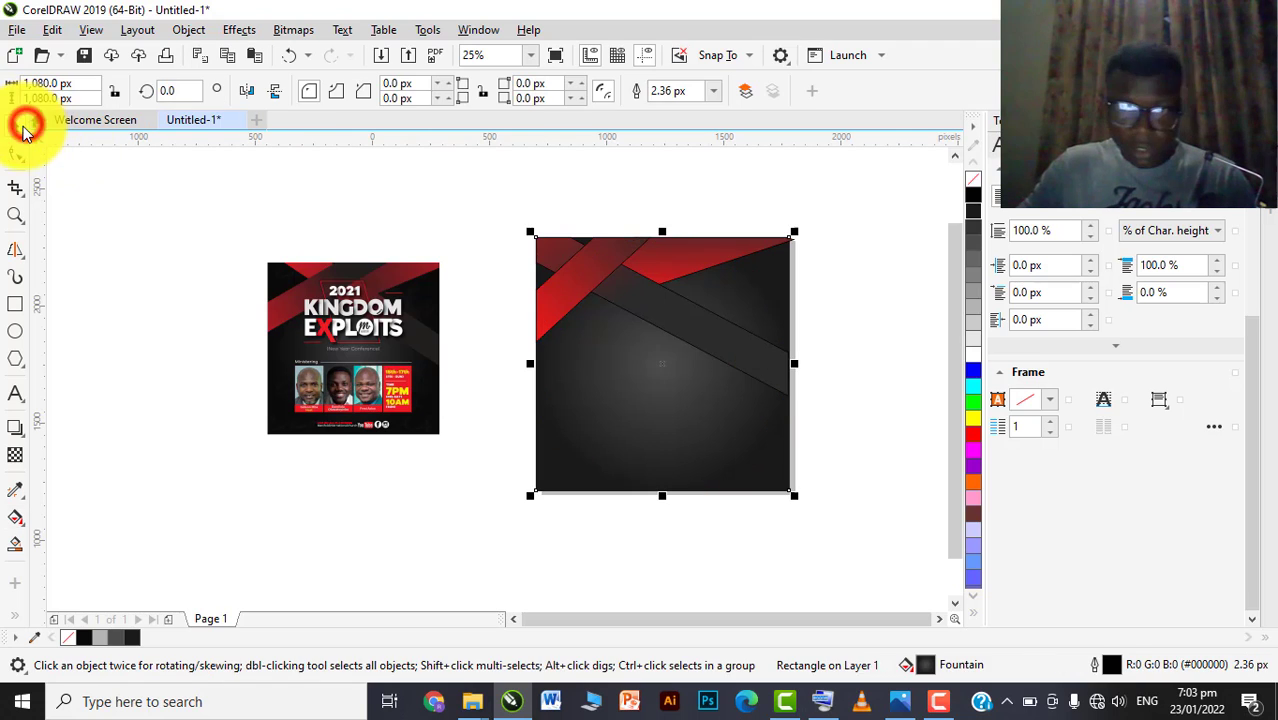
# Remove the outline from the two red shapes at the top of the flyer
pyautogui.click(435, 160)
pyautogui.moveTo(833, 206); pyautogui.dragTo(525, 378)
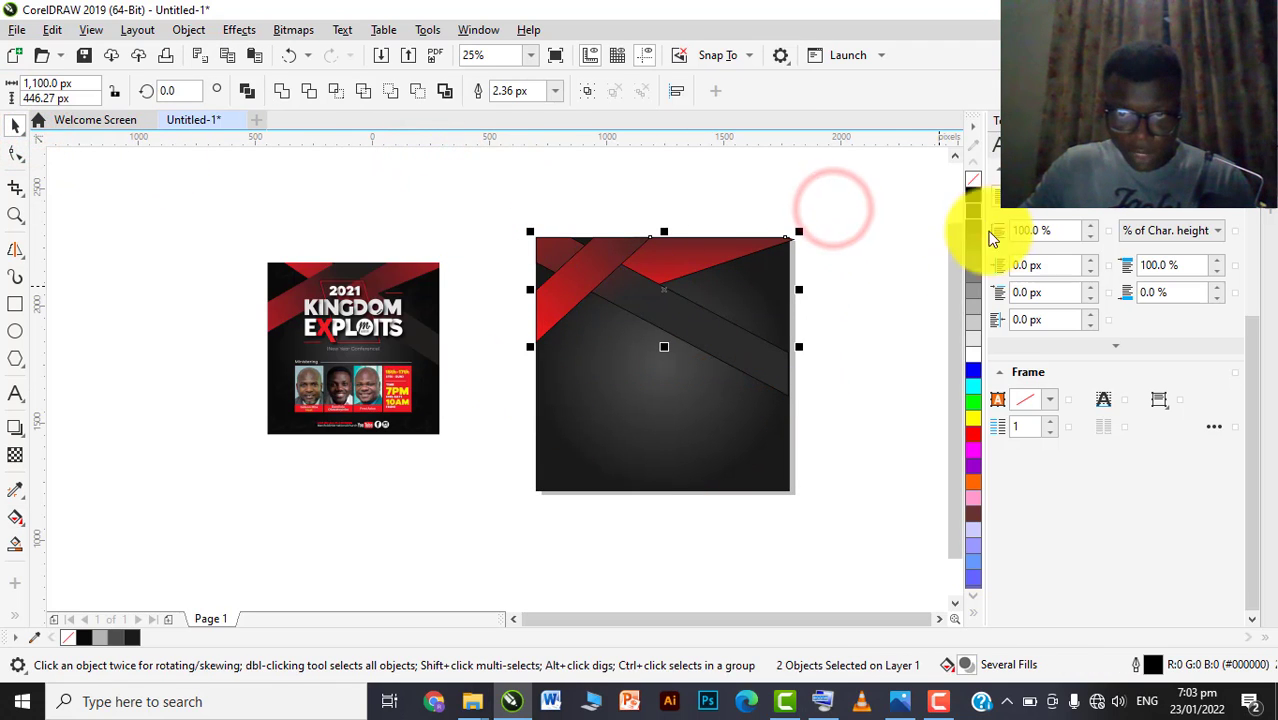
pyautogui.click(900, 231)
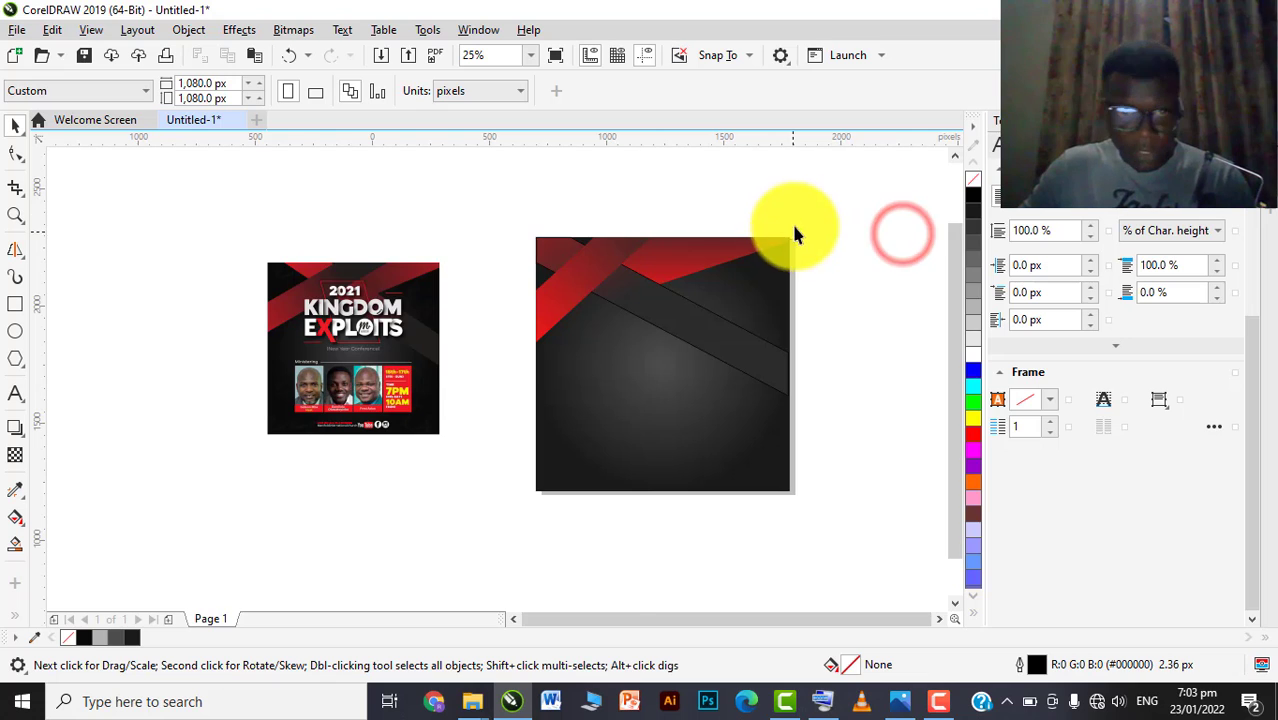
# Draw a helper rectangle about 65 × 97 px over the red wedge's tip that overhangs the page's right edge
pyautogui.scroll(5, 795, 233)
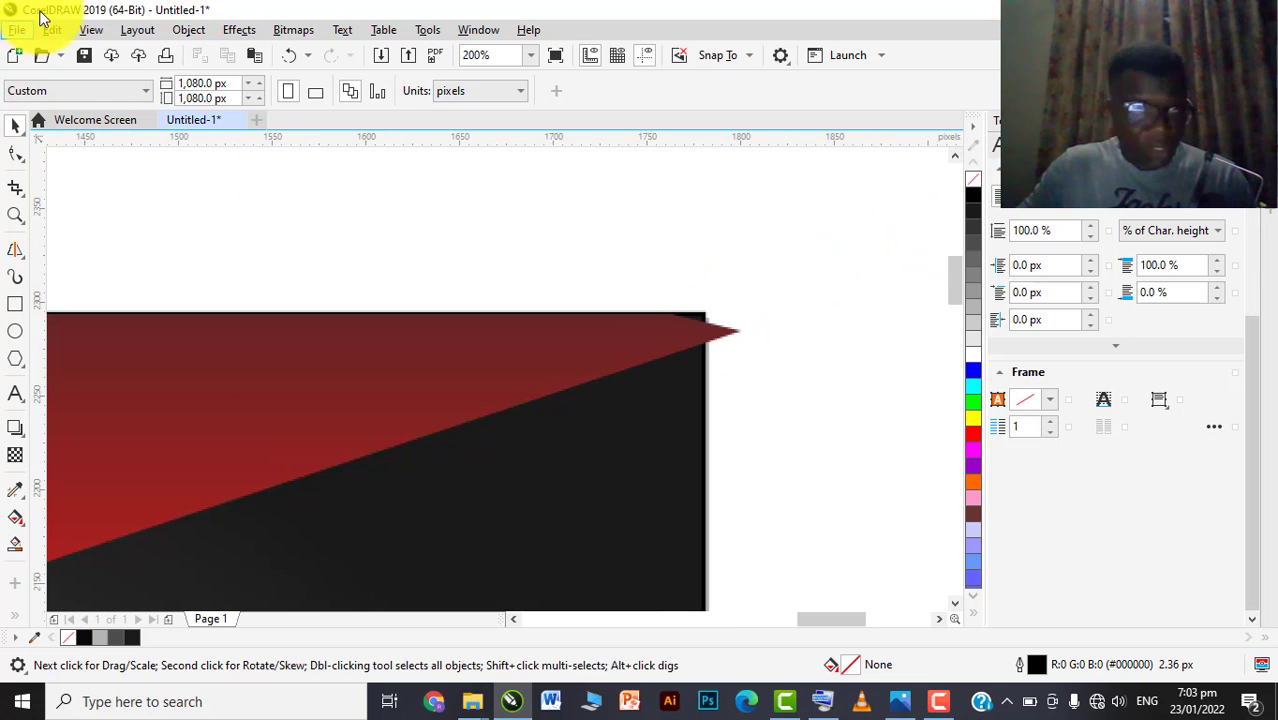
pyautogui.click(92, 30)
pyautogui.click(108, 97)
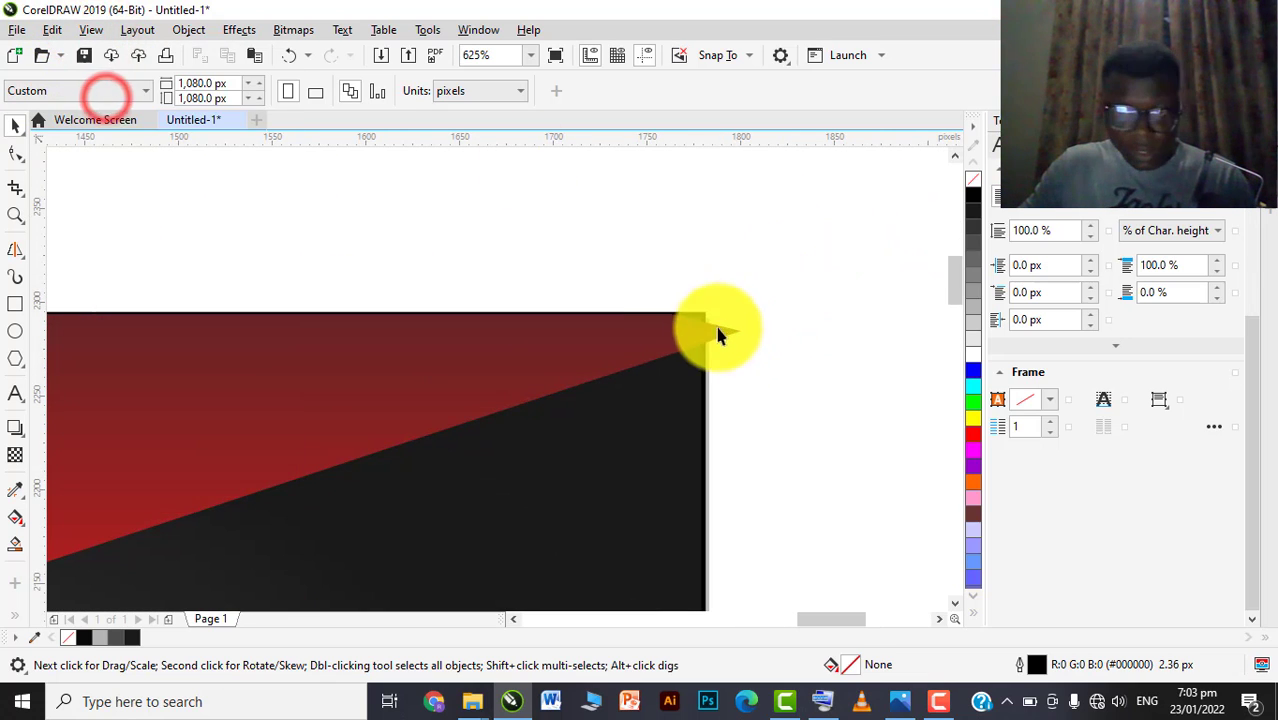
pyautogui.scroll(2, 711, 328)
pyautogui.scroll(-2, 706, 306)
pyautogui.click(673, 401)
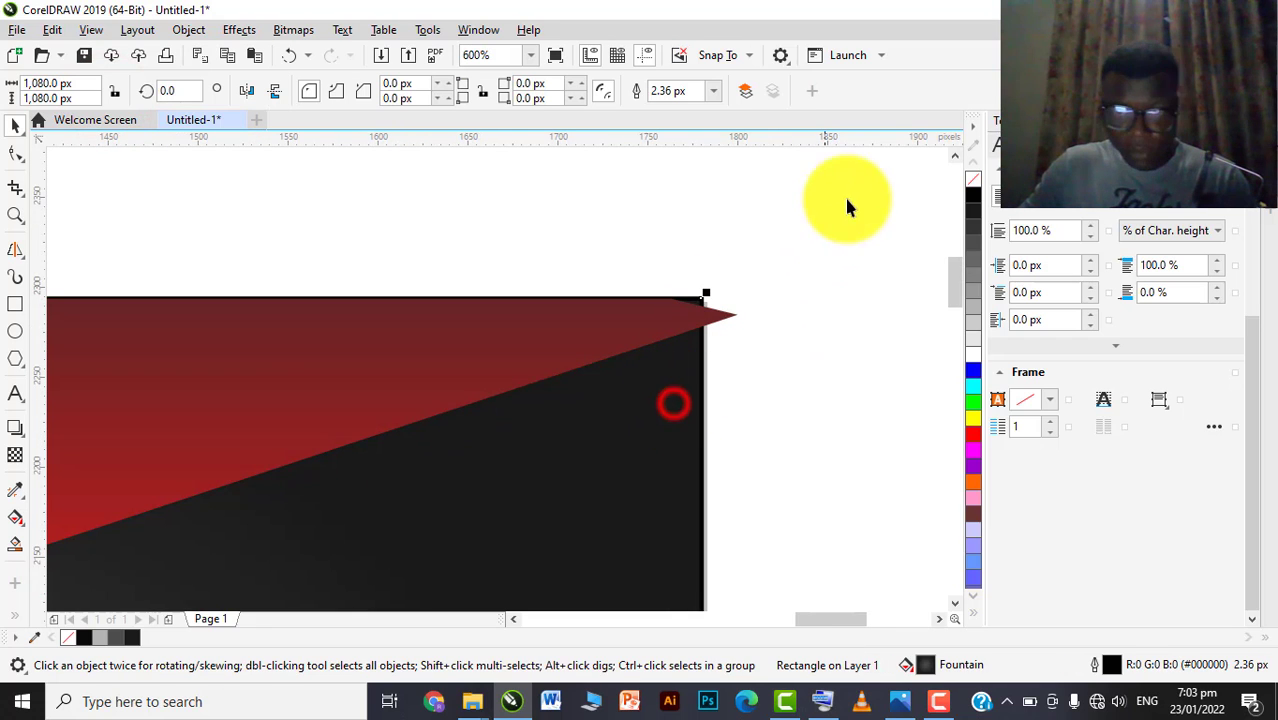
pyautogui.click(833, 271)
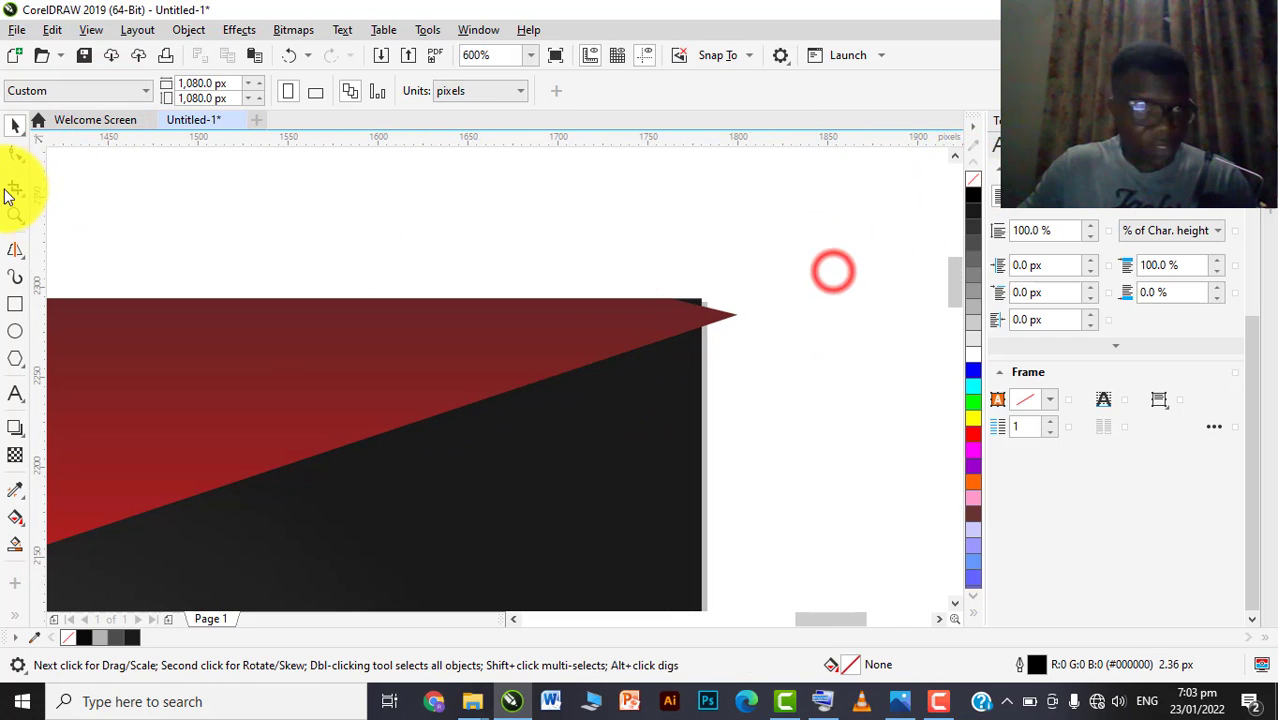
pyautogui.click(15, 300)
pyautogui.moveTo(691, 230); pyautogui.dragTo(818, 413)
pyautogui.click(16, 127)
# Trim the red wedge's overhanging tip with the helper rectangle and delete the rectangle
pyautogui.scroll(2, 765, 285)
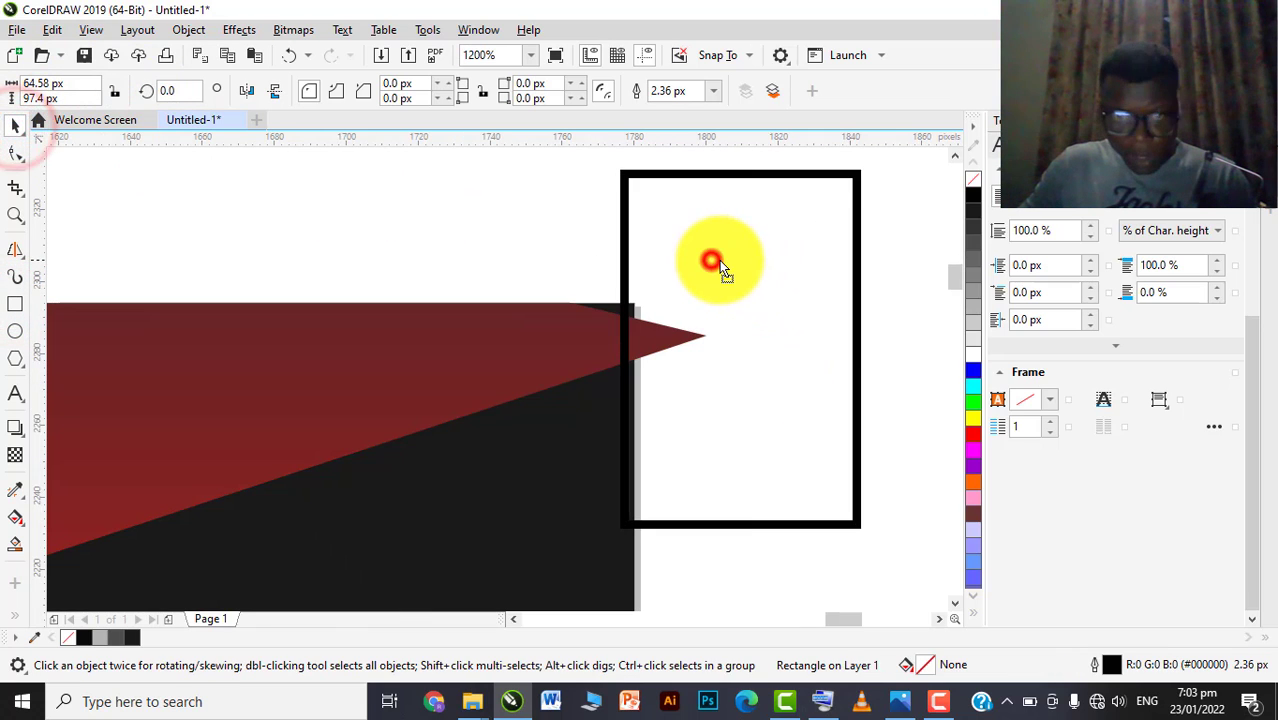
pyautogui.keyDown('shift'); pyautogui.click(560, 355); pyautogui.keyUp('shift')
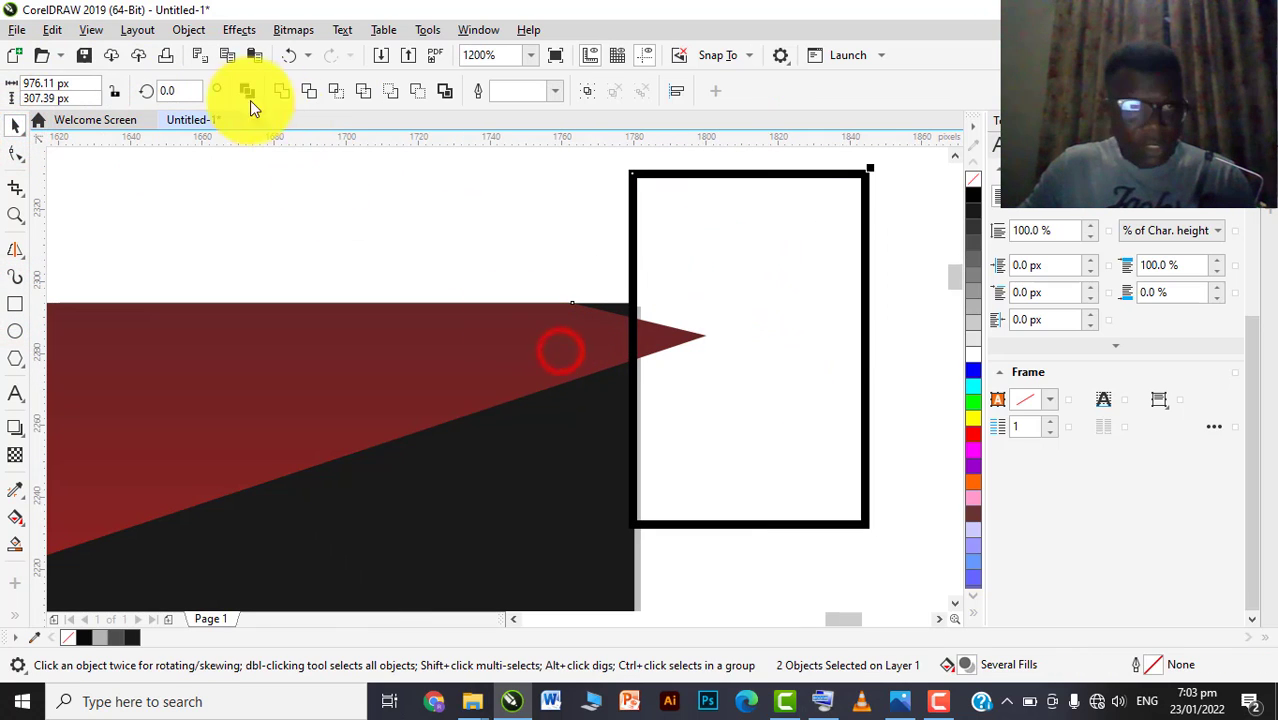
pyautogui.click(308, 91)
pyautogui.click(570, 250)
pyautogui.click(676, 274)
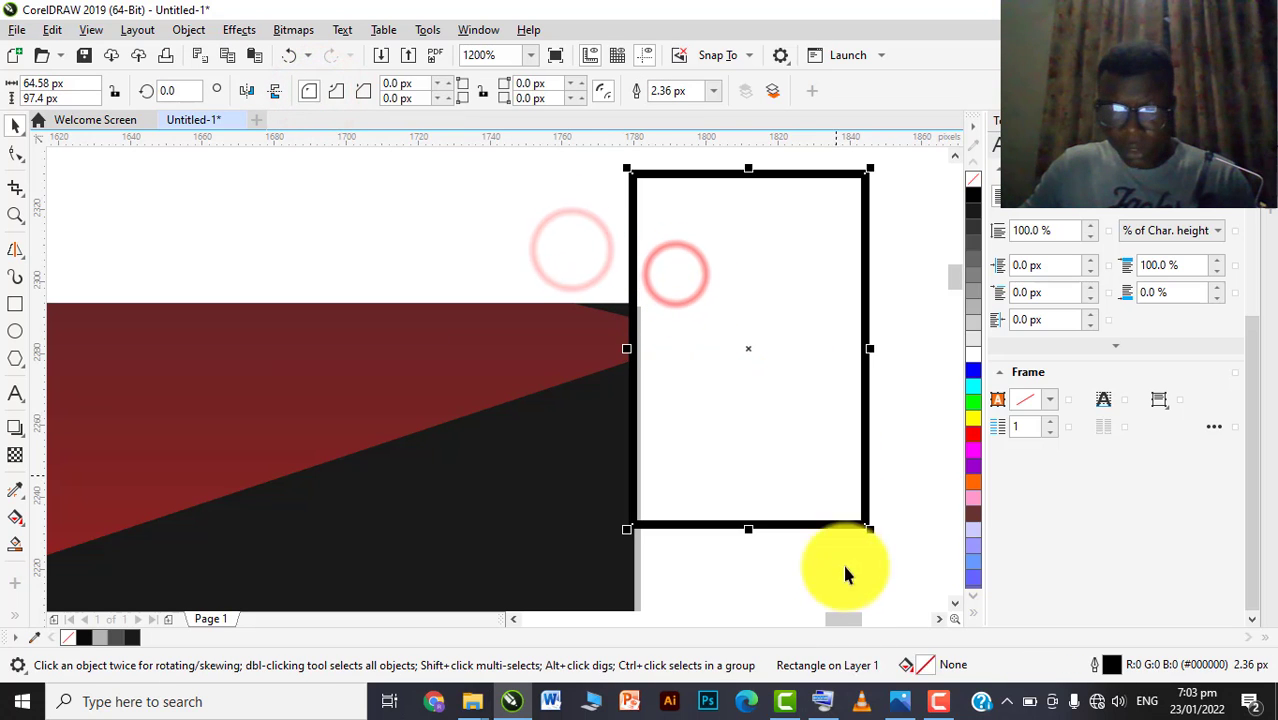
pyautogui.click(937, 700)
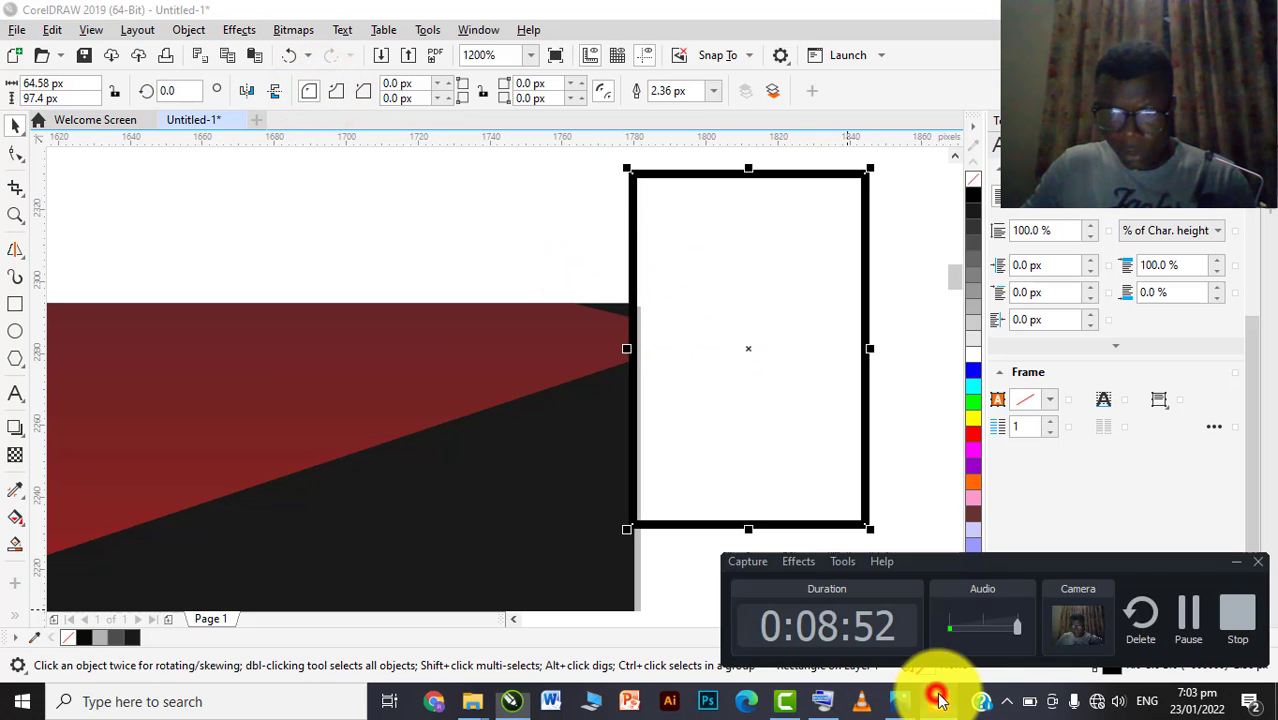
pyautogui.click(1197, 625)
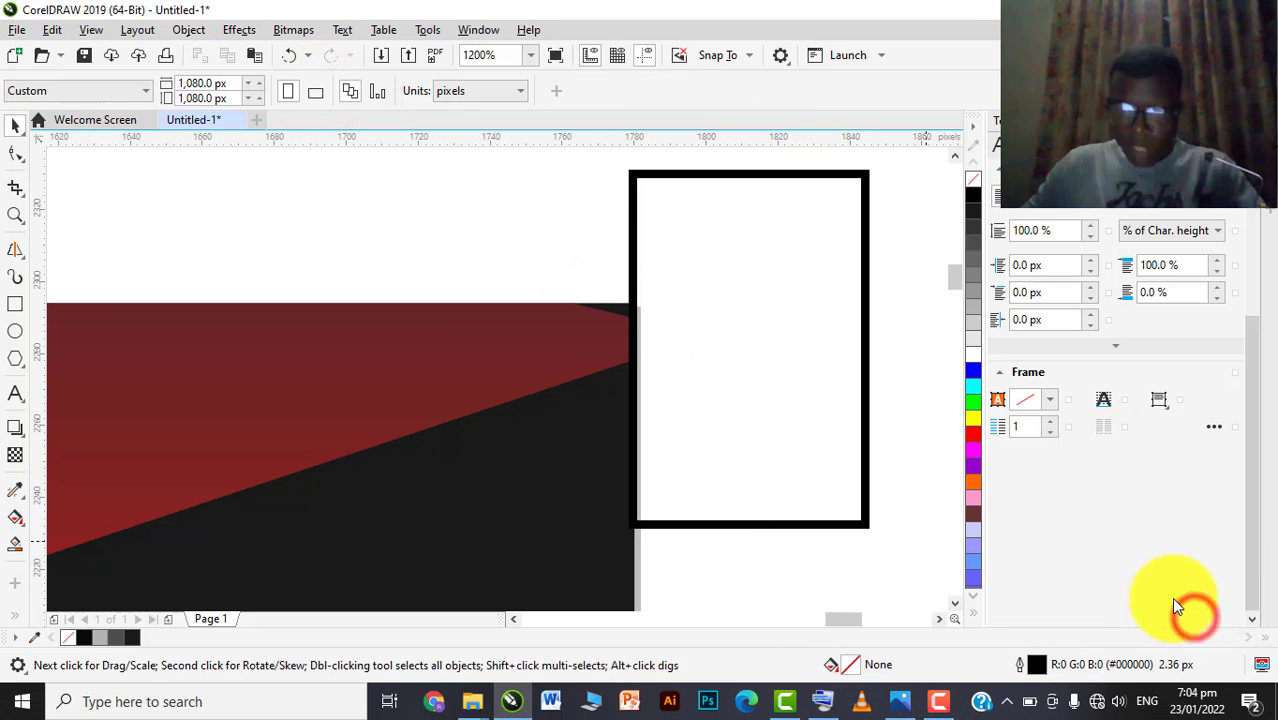
pyautogui.click(818, 360)
pyautogui.press('Delete')
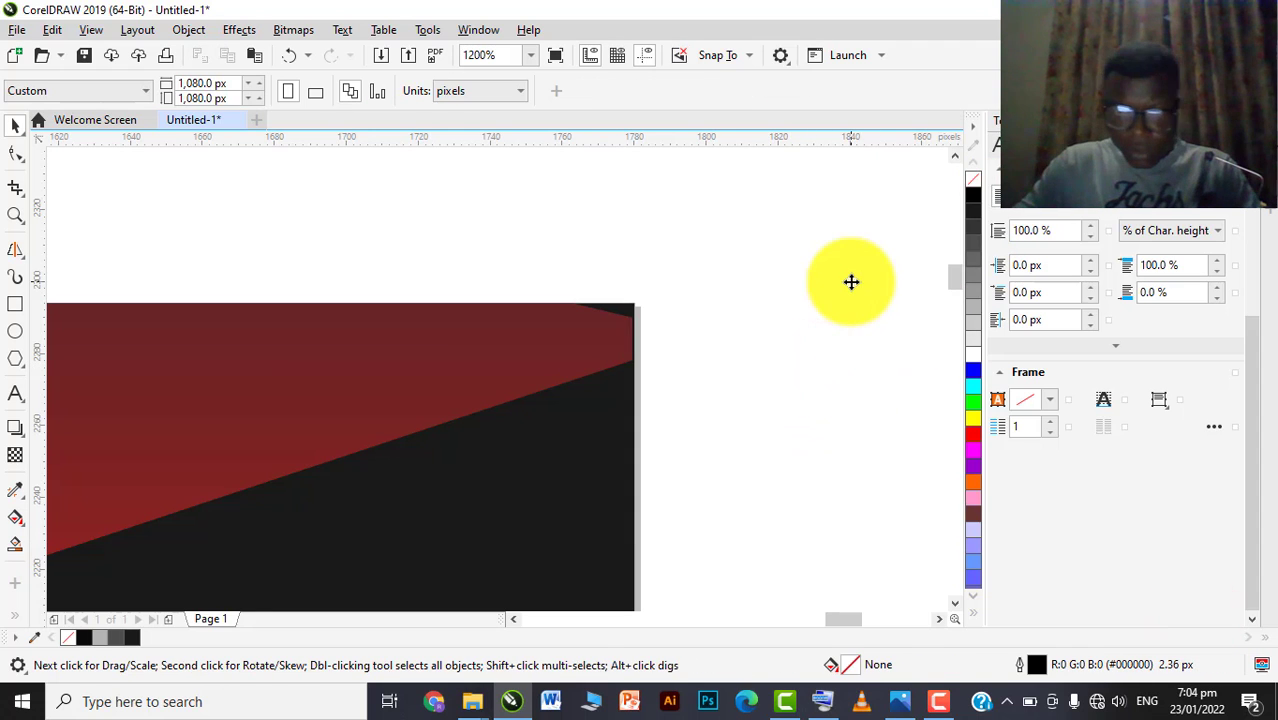
# Move the red wedge's two right-hand nodes onto the page's right edge, with the upper node in the page corner
pyautogui.scroll(2, 621, 324)
pyautogui.press('F10')
pyautogui.click(625, 327)
pyautogui.moveTo(699, 327); pyautogui.dragTo(706, 265)
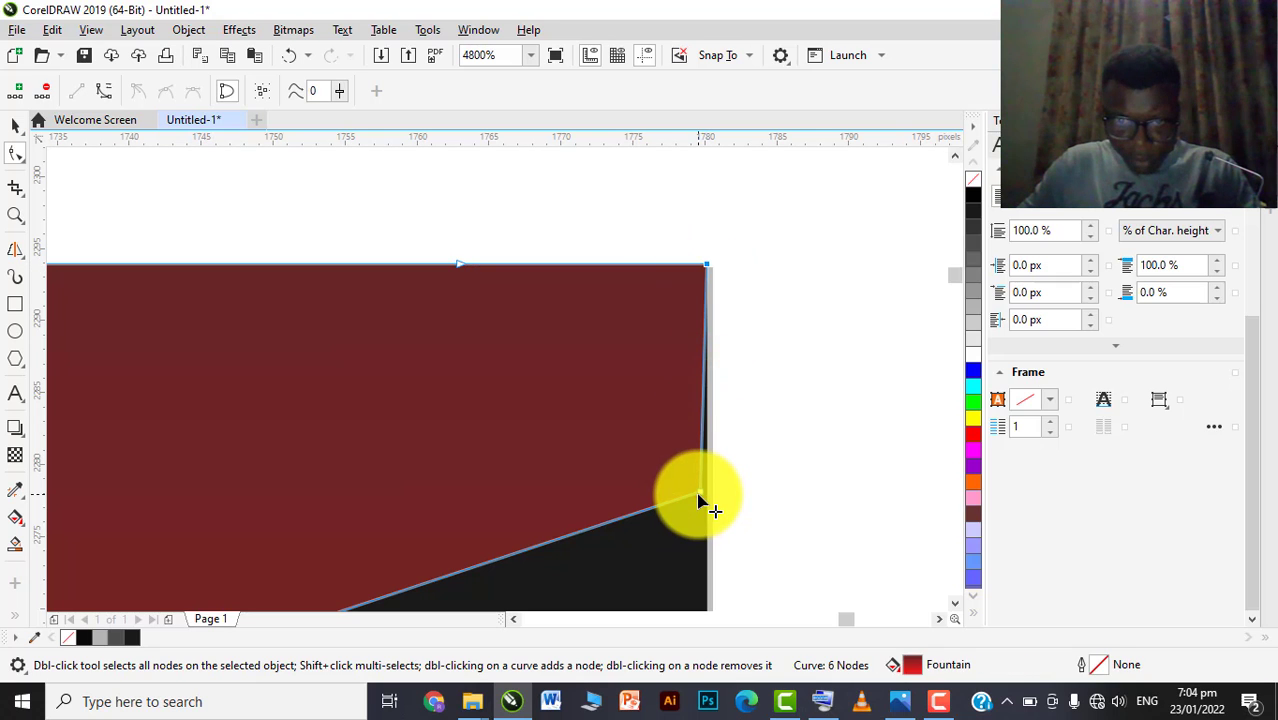
pyautogui.moveTo(699, 499); pyautogui.dragTo(706, 489)
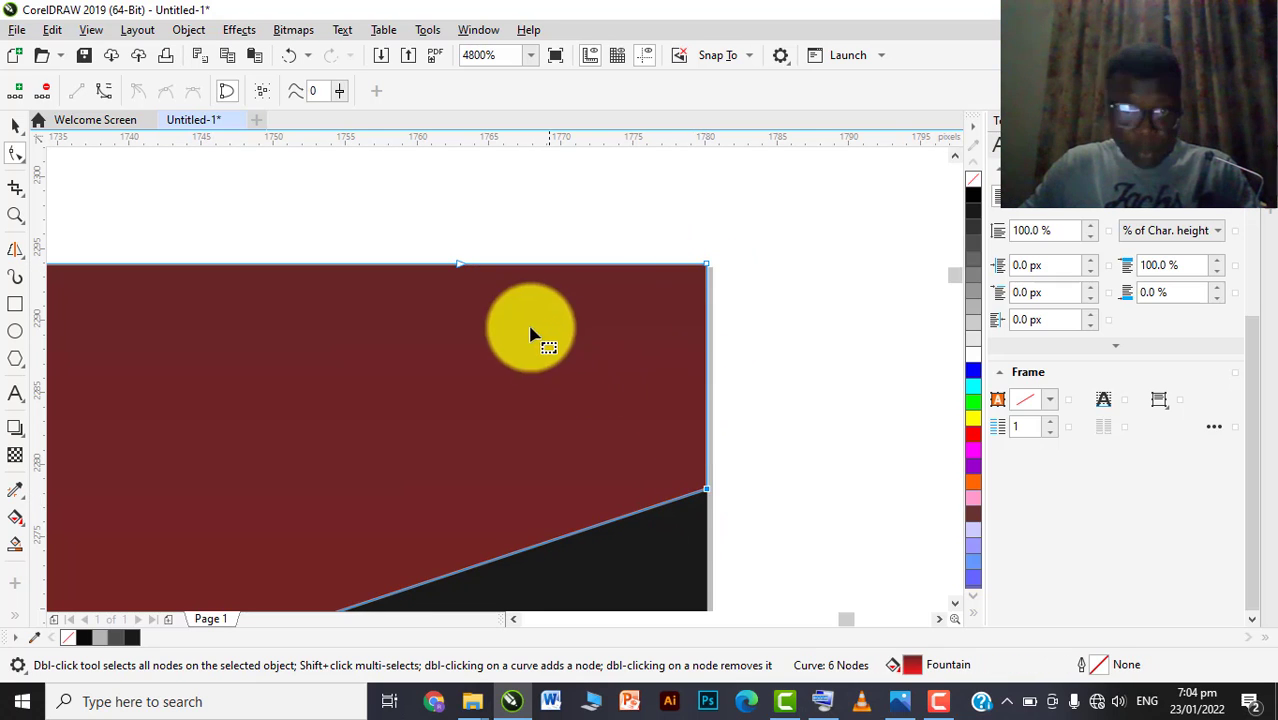
pyautogui.click(17, 124)
pyautogui.scroll(-10, 782, 320)
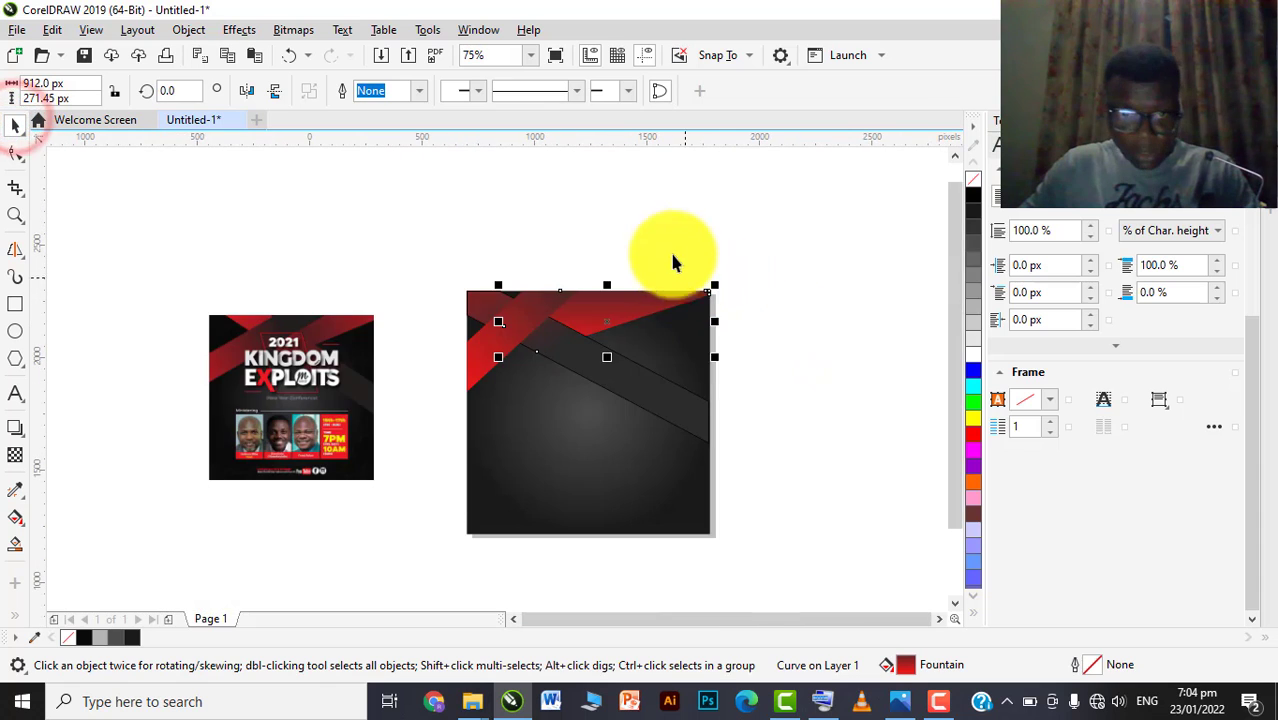
# Remove the outline from the dark diagonal band
pyautogui.click(671, 247)
pyautogui.click(622, 384)
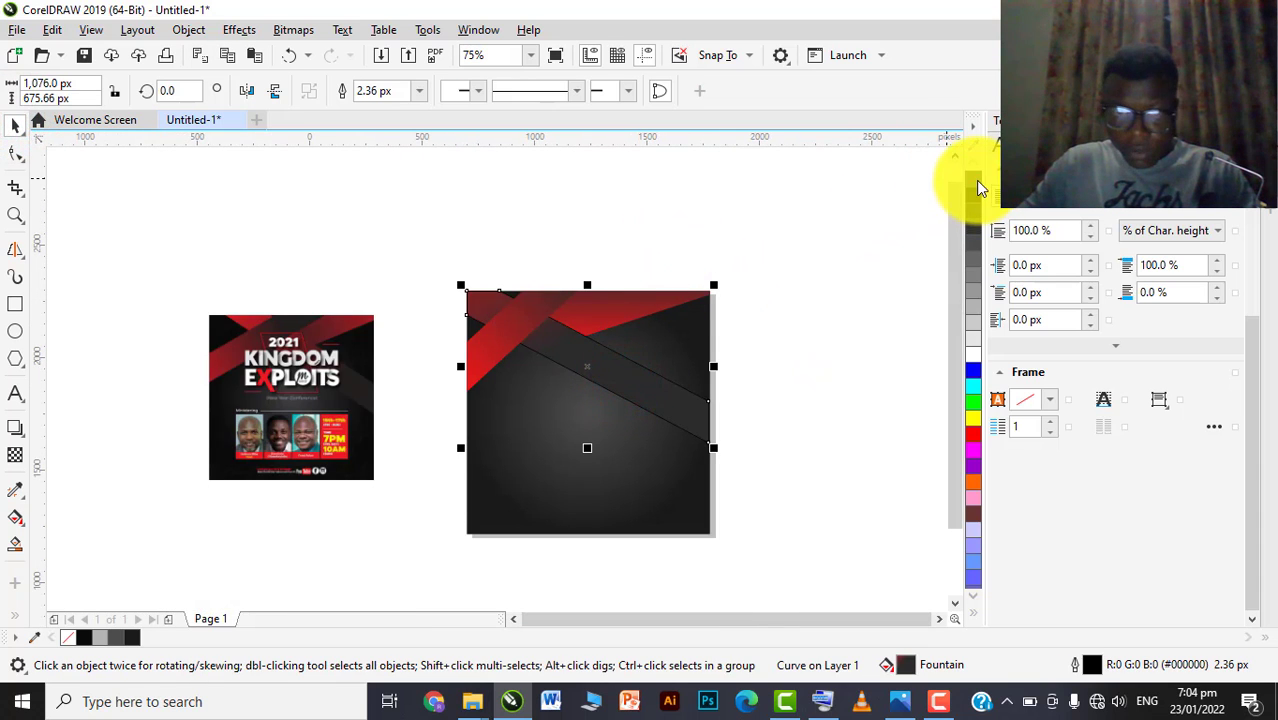
pyautogui.click(879, 222)
pyautogui.scroll(-3, 763, 258)
pyautogui.scroll(3, 690, 296)
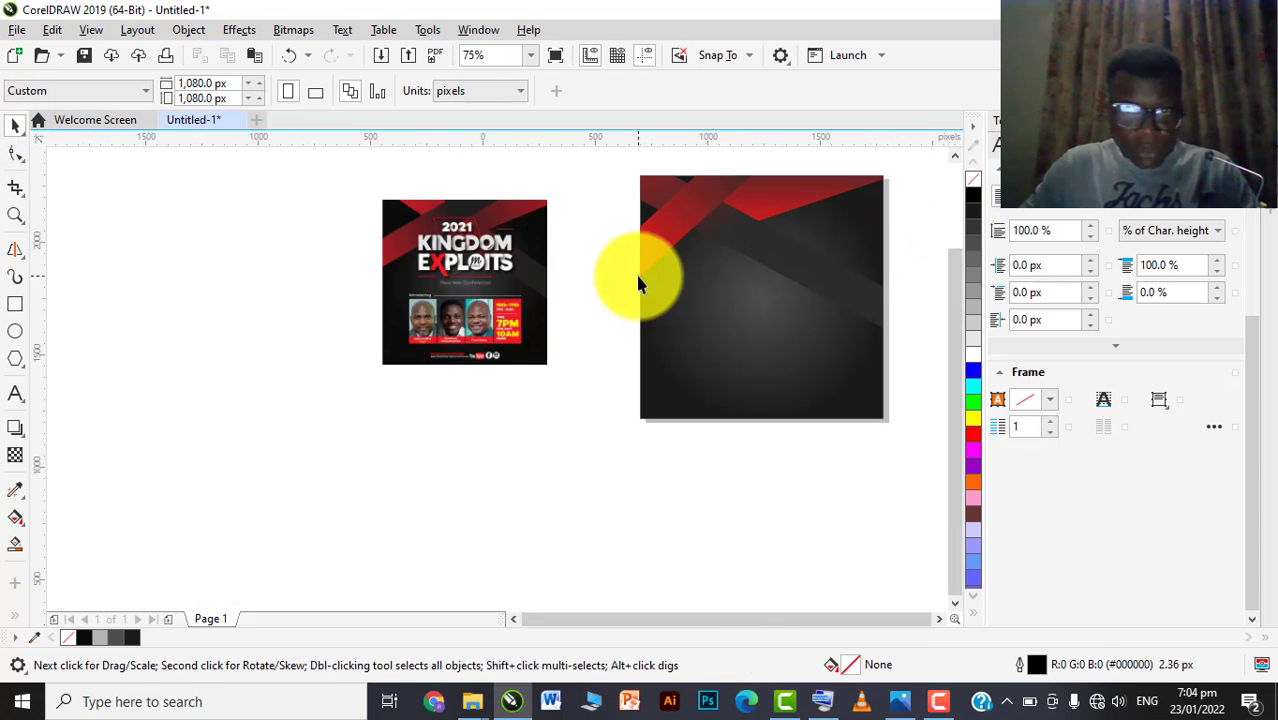
# Draw a photo placeholder rectangle about 190 × 300 px in the lower left part of the flyer
pyautogui.scroll(2, 428, 250)
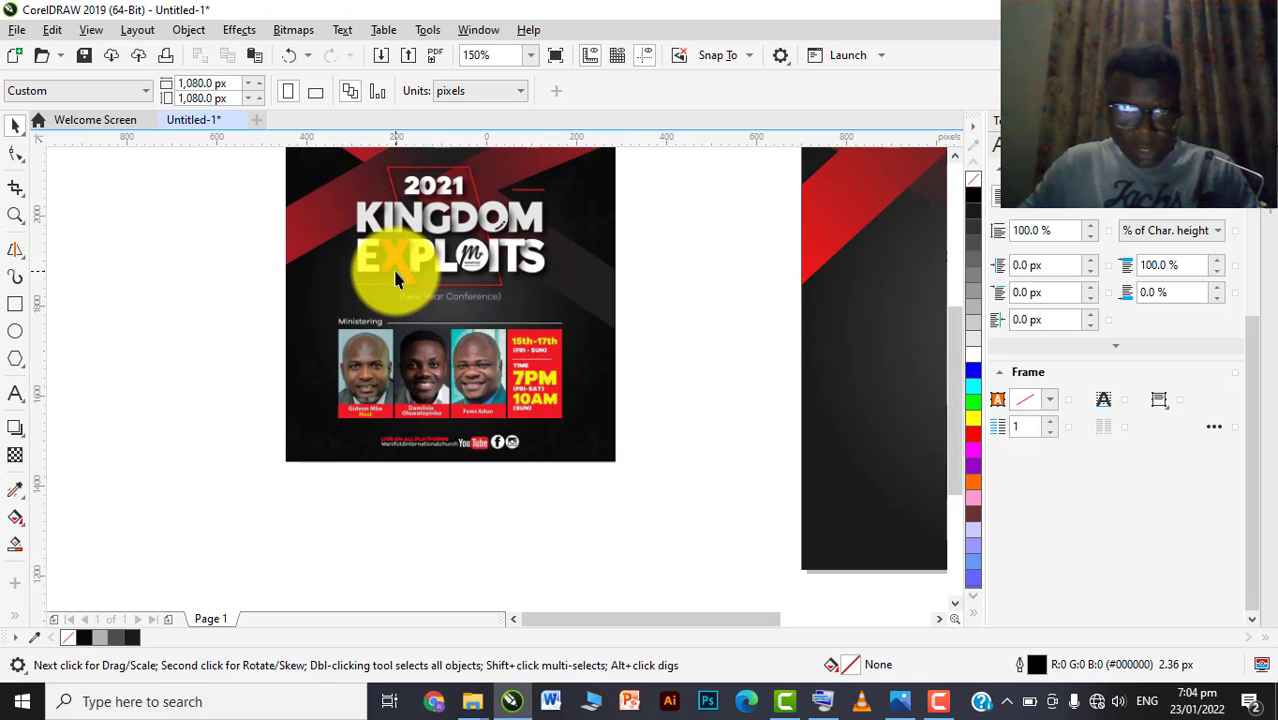
pyautogui.scroll(-2, 450, 303)
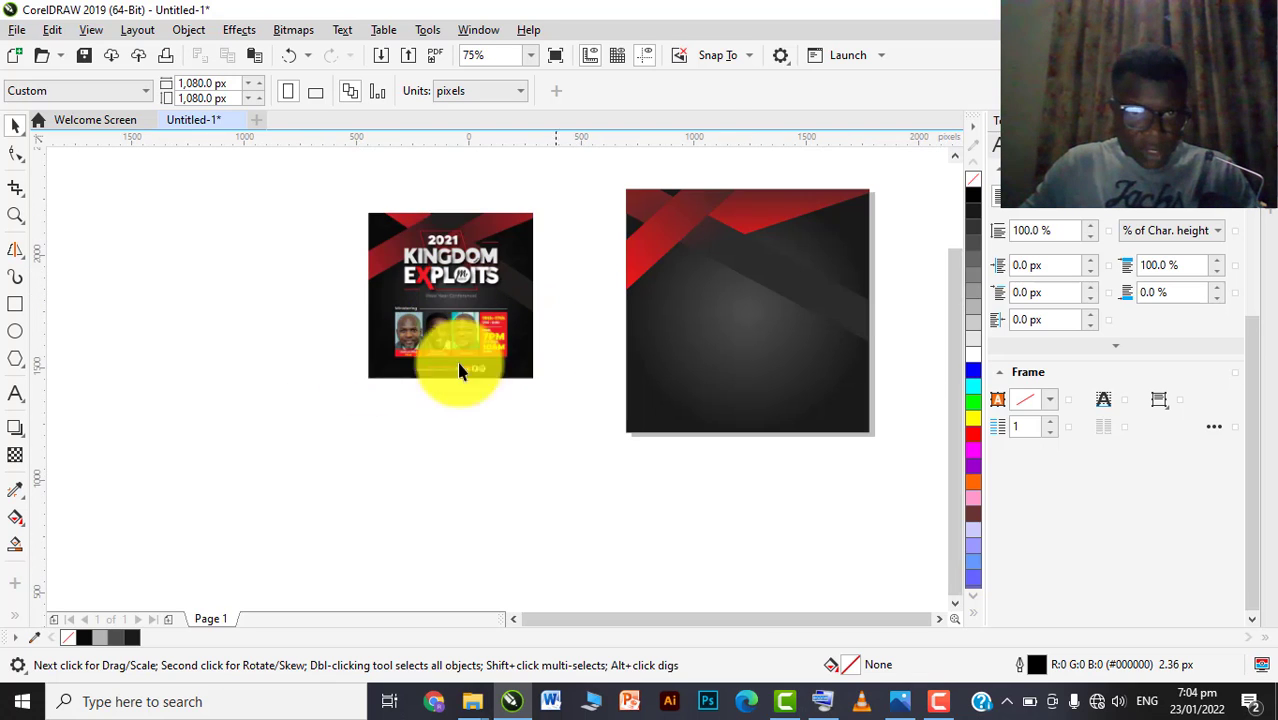
pyautogui.click(15, 303)
pyautogui.scroll(2, 427, 325)
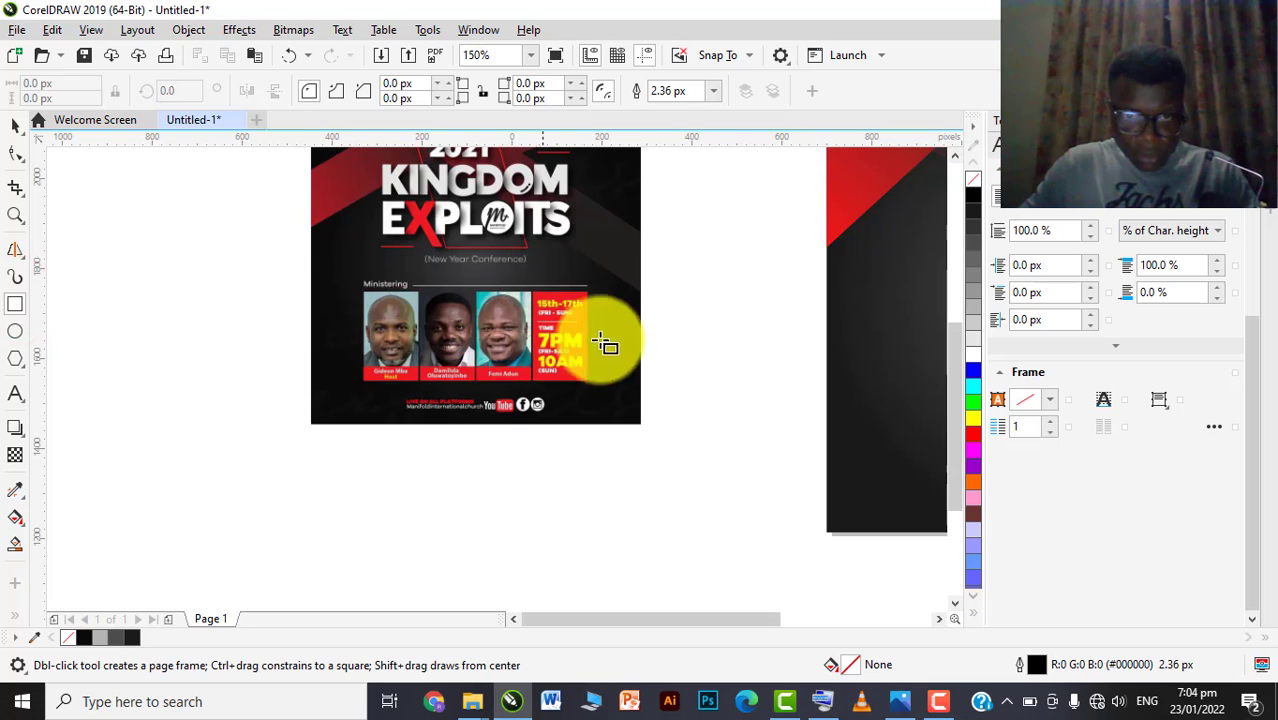
pyautogui.scroll(-2, 442, 334)
pyautogui.scroll(2, 755, 365)
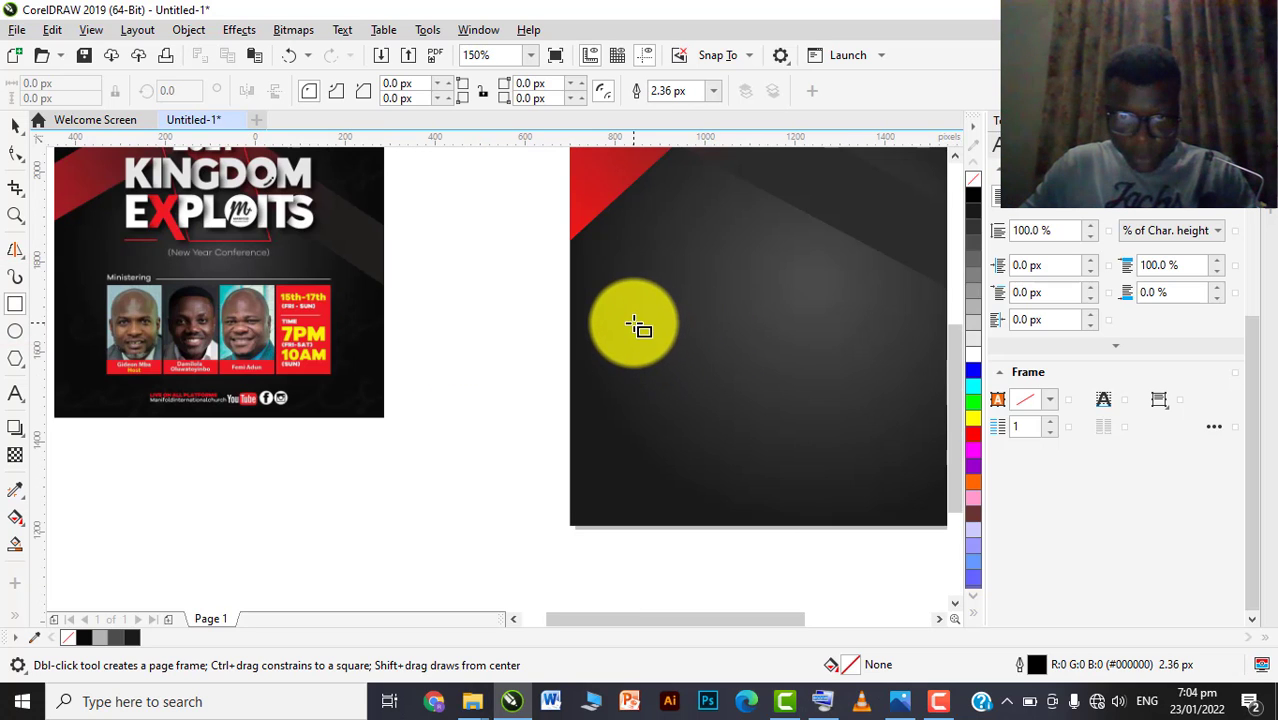
pyautogui.moveTo(633, 322); pyautogui.dragTo(722, 460)
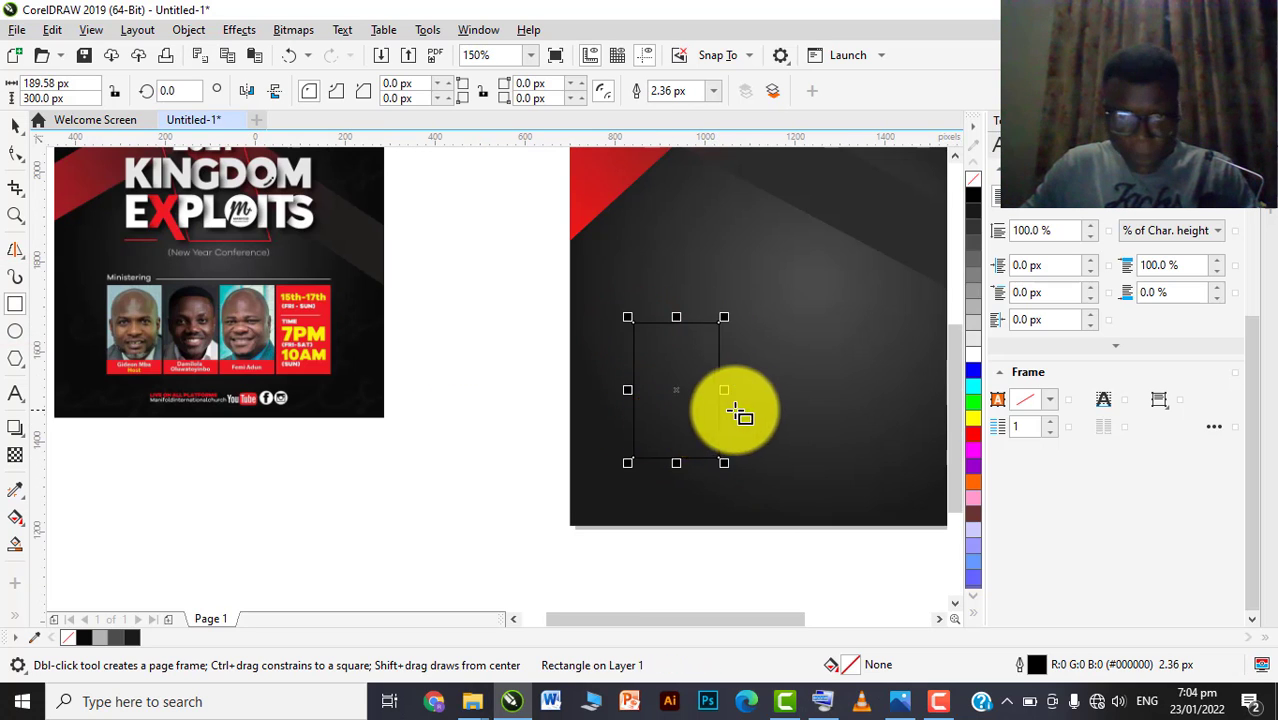
pyautogui.scroll(-2, 736, 414)
pyautogui.click(16, 127)
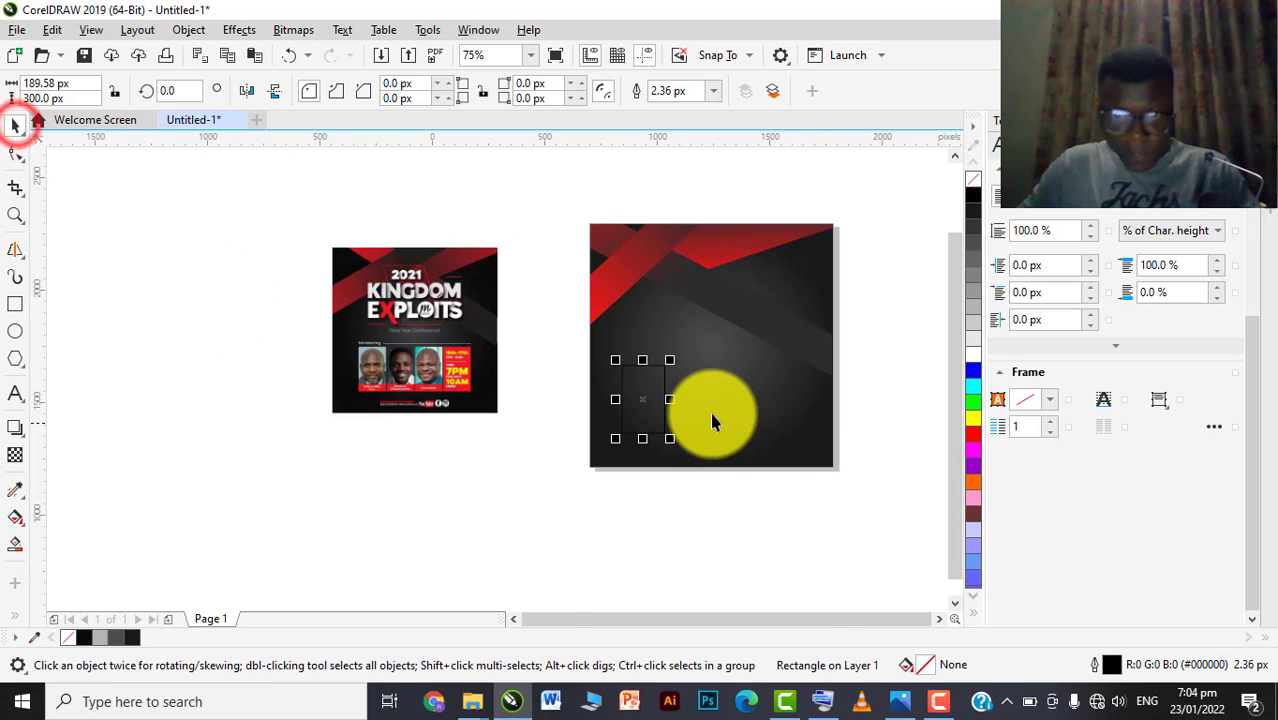
pyautogui.scroll(2, 709, 409)
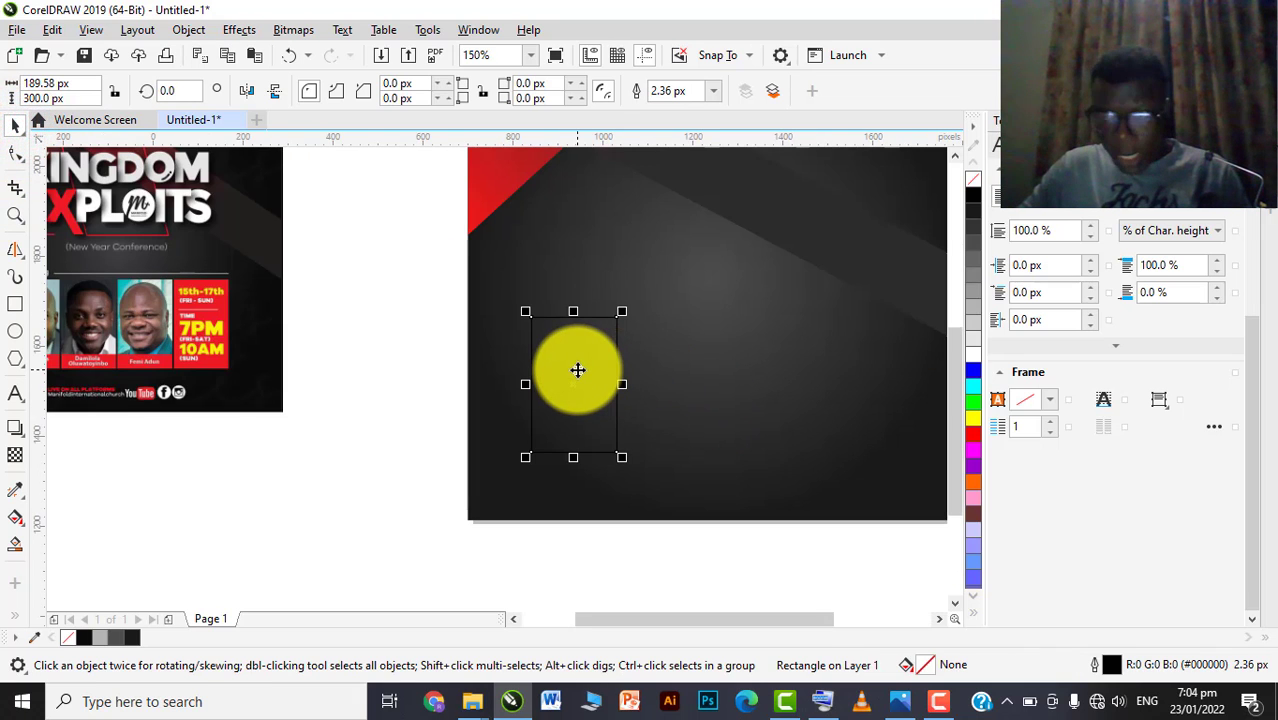
pyautogui.click(937, 701)
pyautogui.click(1188, 630)
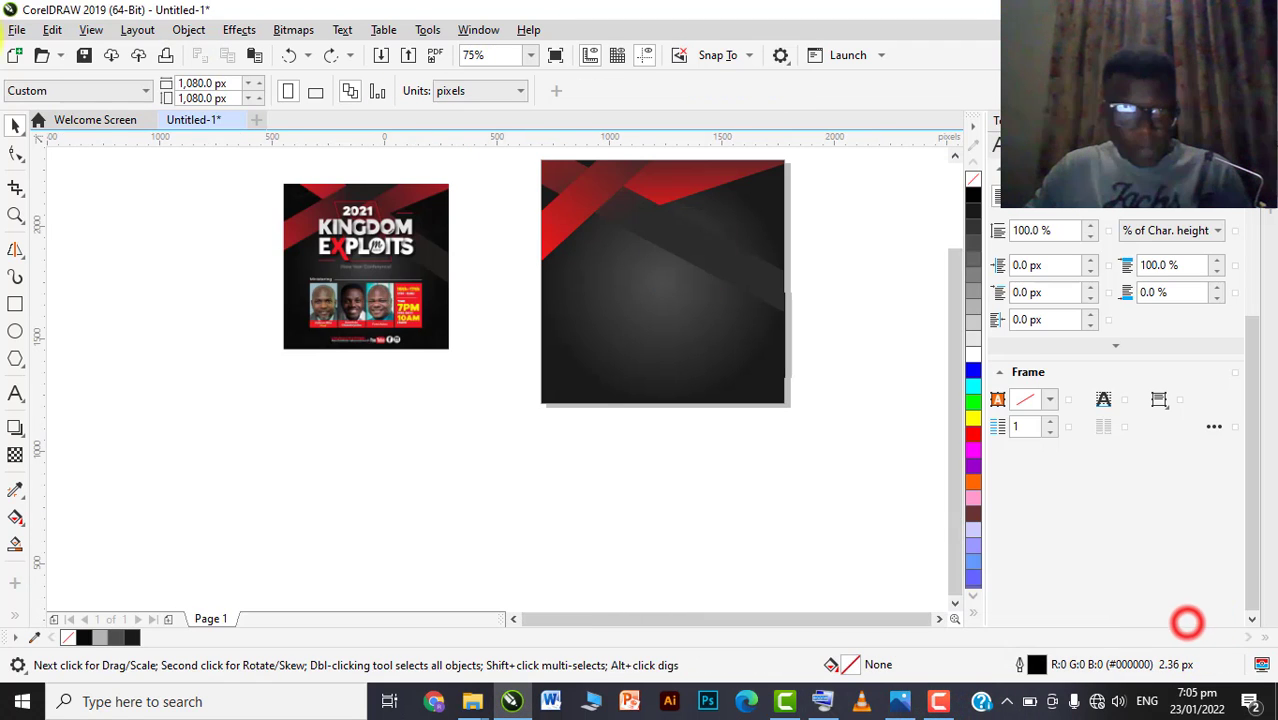
# Move the reference flyer image slightly down and to the right, closer to the canvas
pyautogui.scroll(2, 556, 370)
pyautogui.scroll(-2, 571, 318)
pyautogui.click(380, 286)
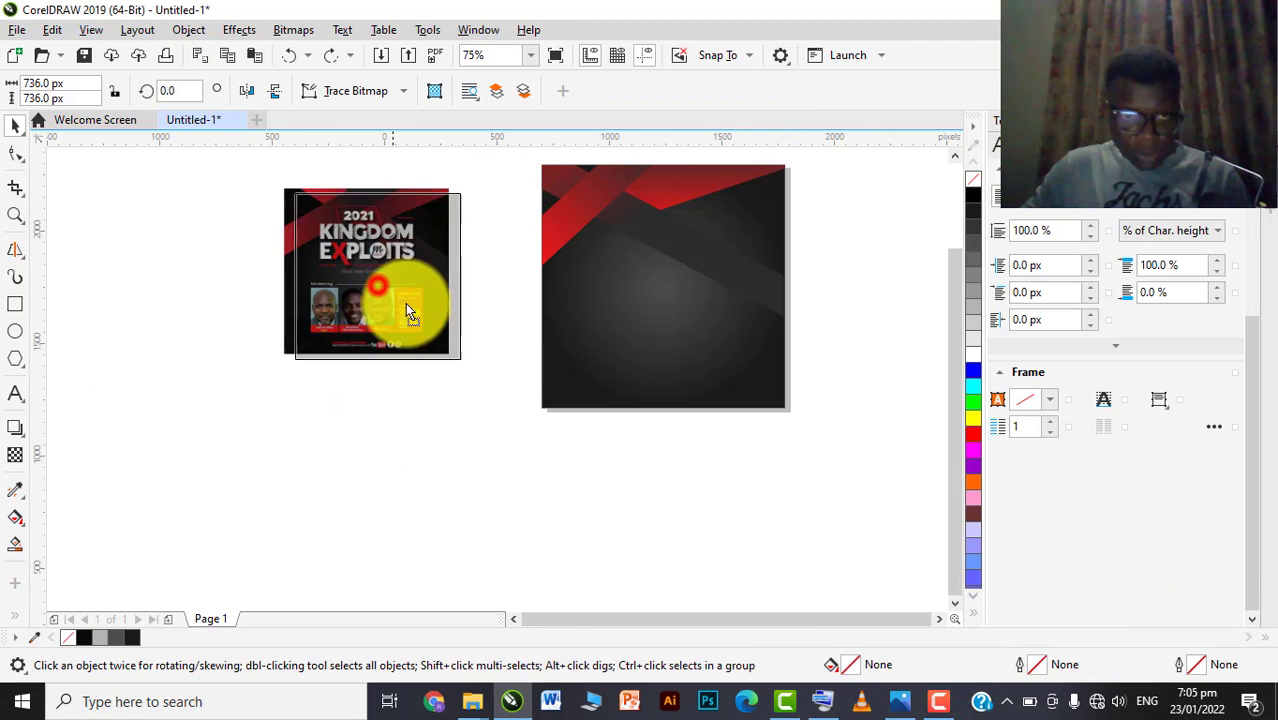
# Draw a photo placeholder rectangle about 190 × 256 px in the lower left part of the flyer
pyautogui.scroll(2, 405, 303)
pyautogui.scroll(2, 282, 362)
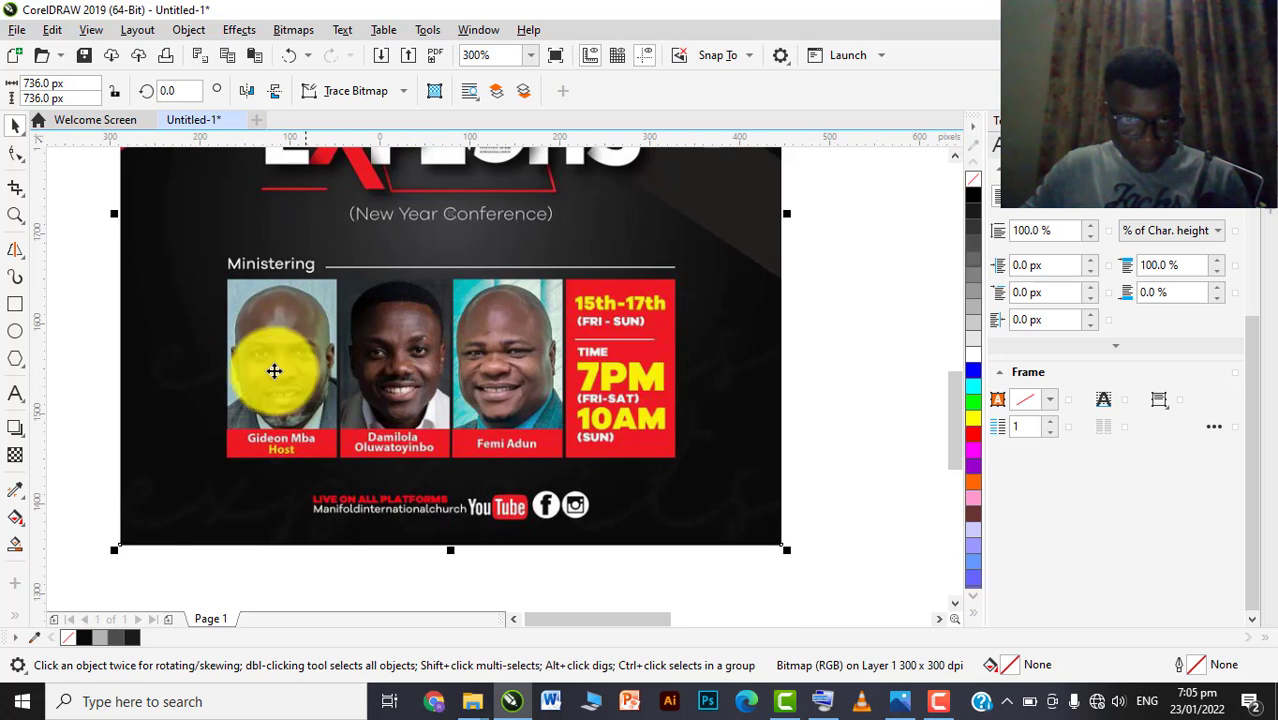
pyautogui.scroll(-2, 274, 371)
pyautogui.scroll(-2, 228, 360)
pyautogui.scroll(2, 399, 371)
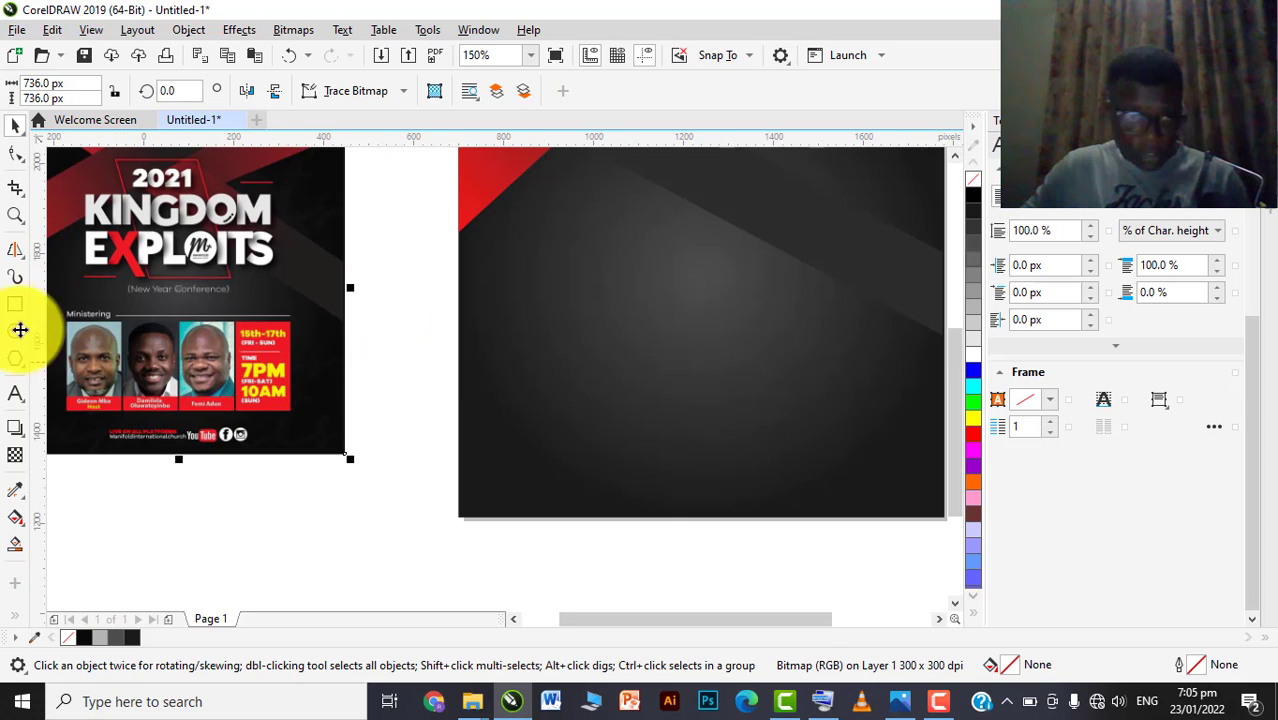
pyautogui.click(15, 306)
pyautogui.moveTo(505, 337); pyautogui.dragTo(591, 452)
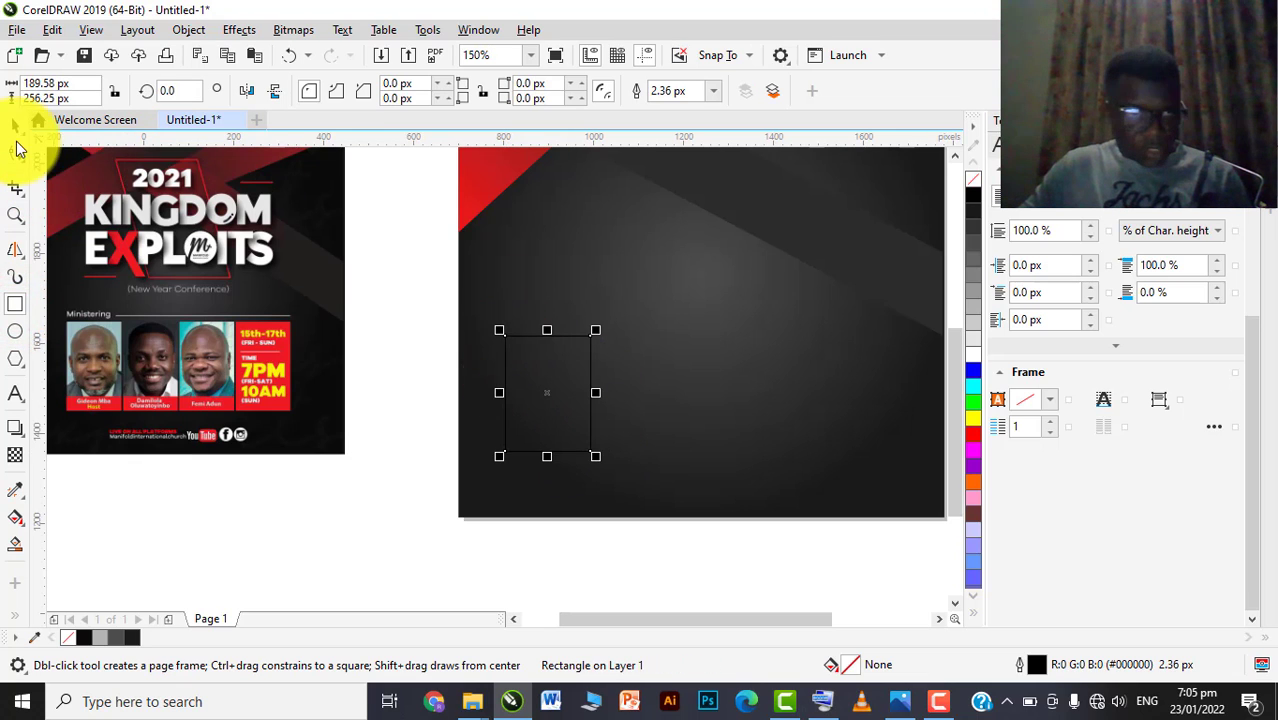
pyautogui.click(15, 126)
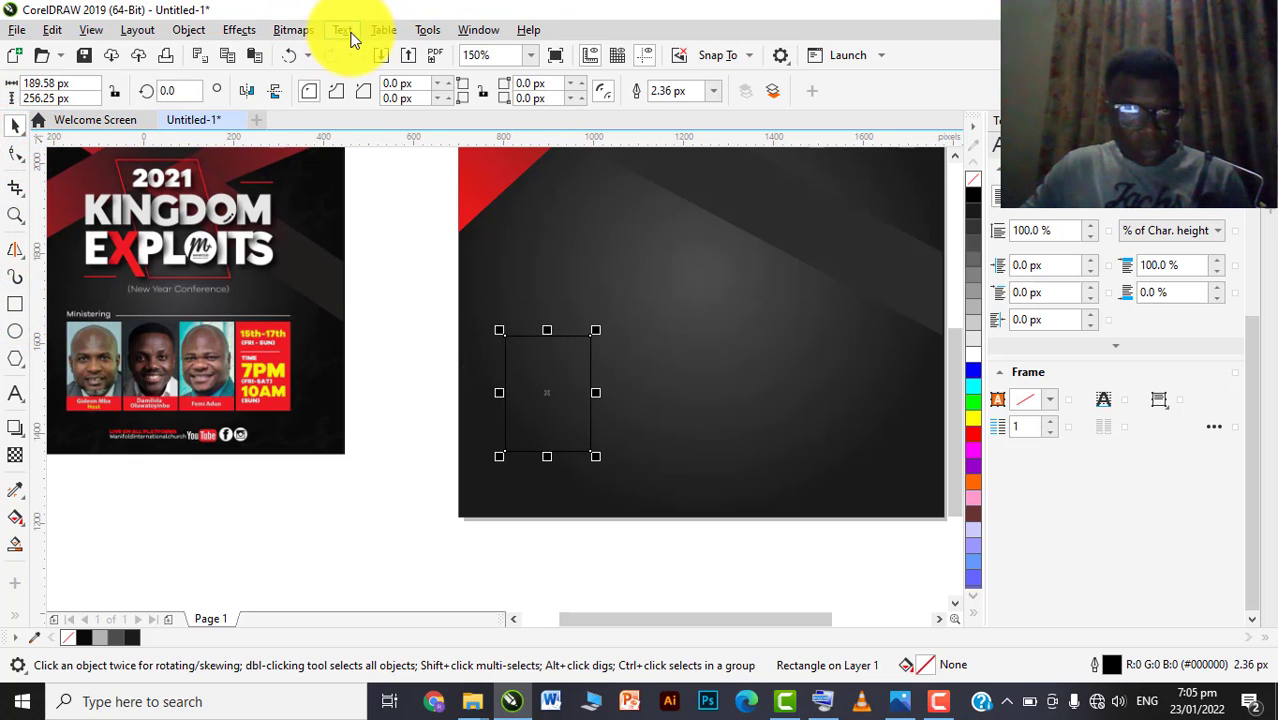
# Create 4 copies of the placeholder rectangle with Transform Position, using a relative offset of 200 px in X and 0 px in Y
pyautogui.click(468, 31)
pyautogui.moveTo(516, 290)
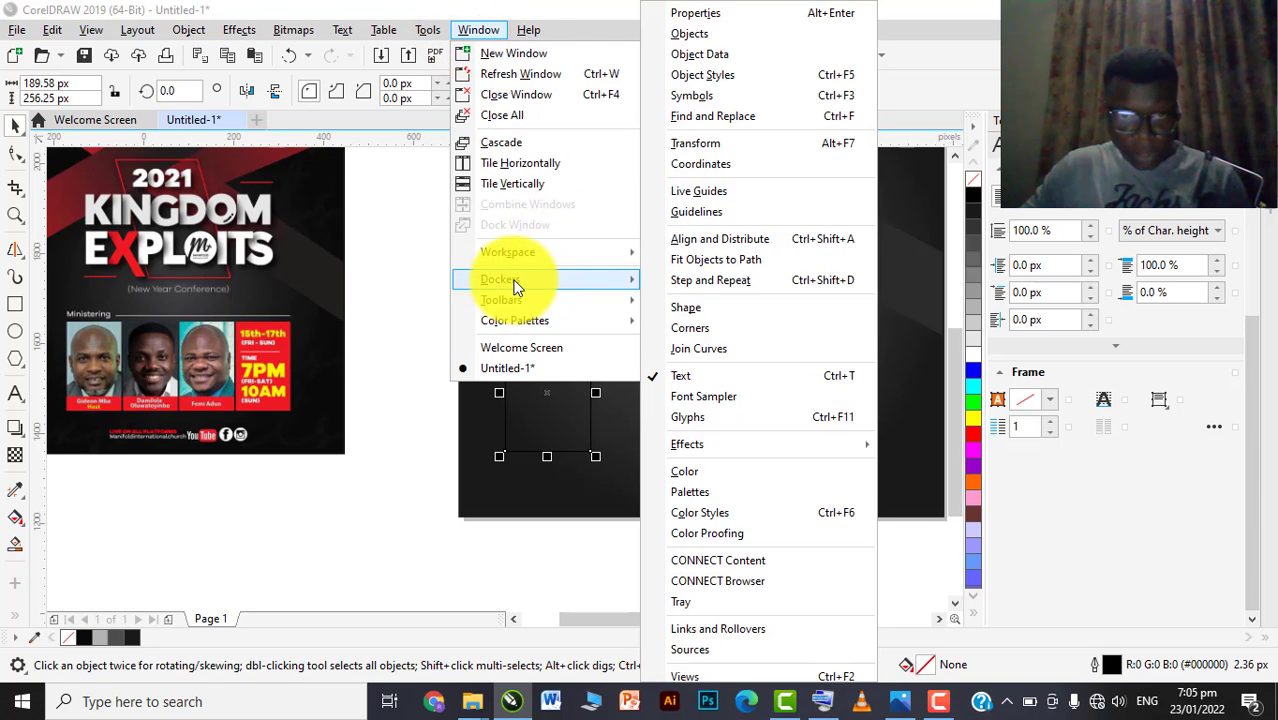
pyautogui.click(722, 148)
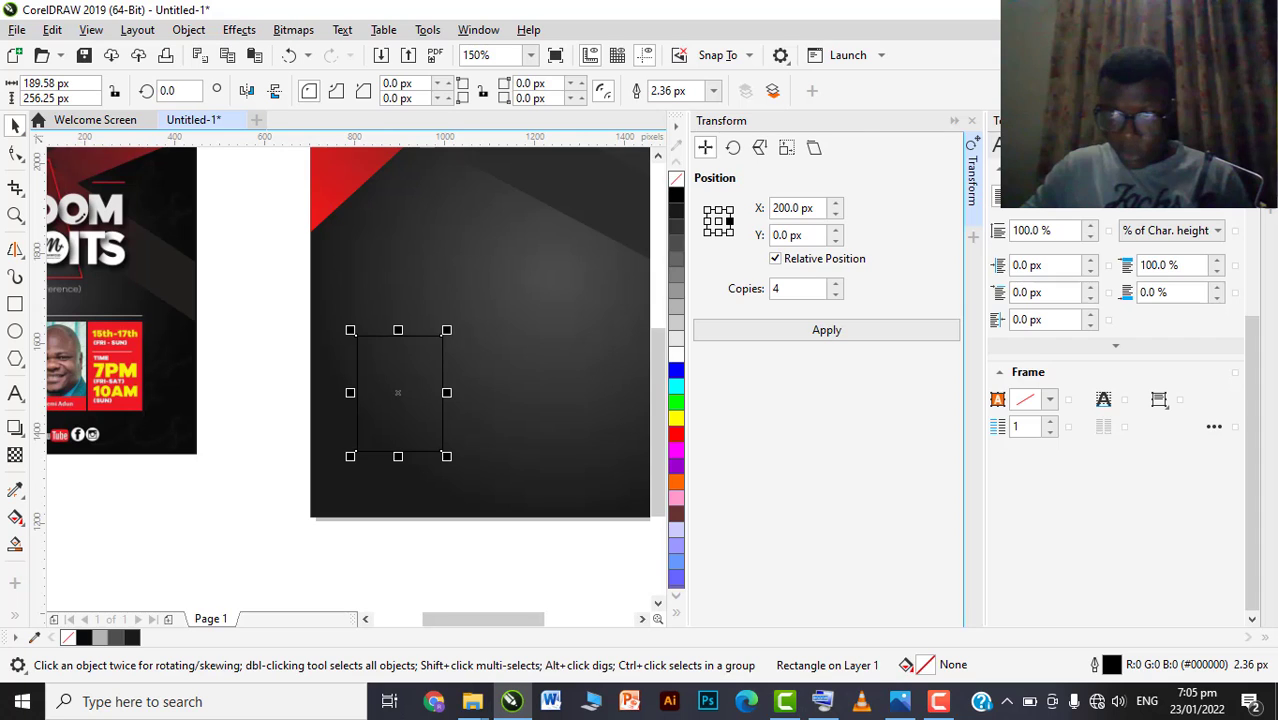
pyautogui.click(1268, 121)
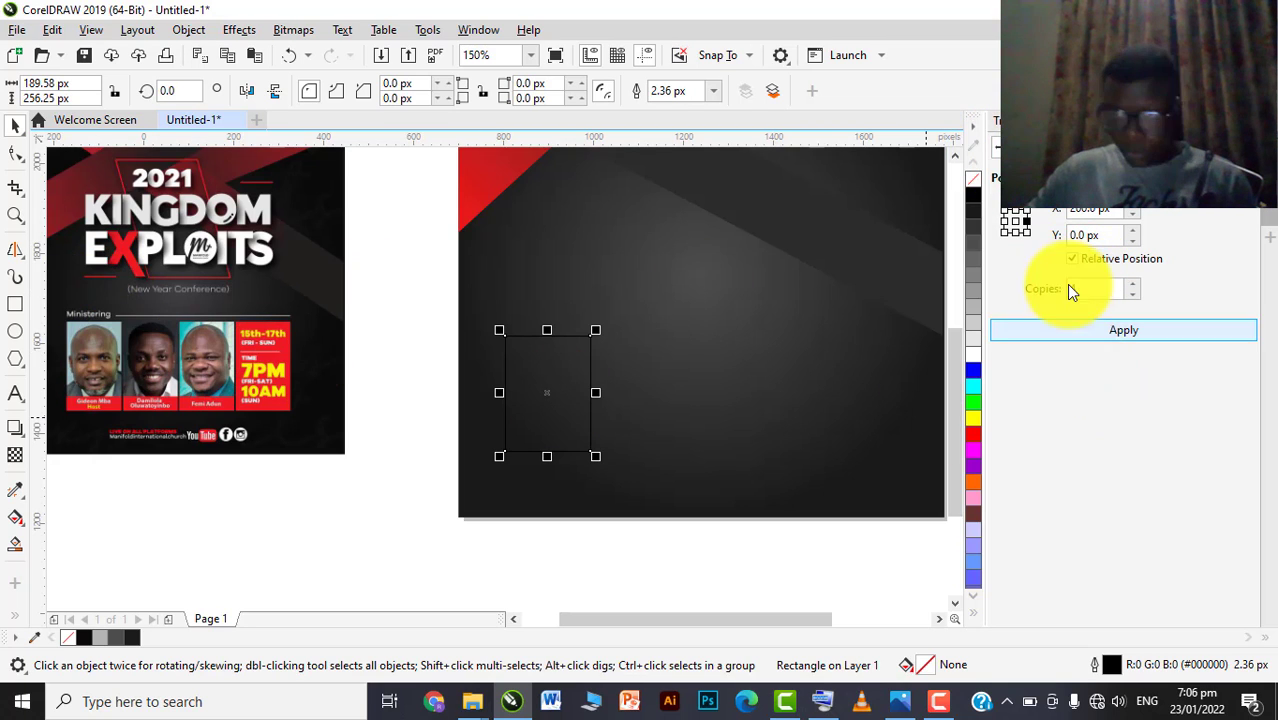
pyautogui.click(1082, 289)
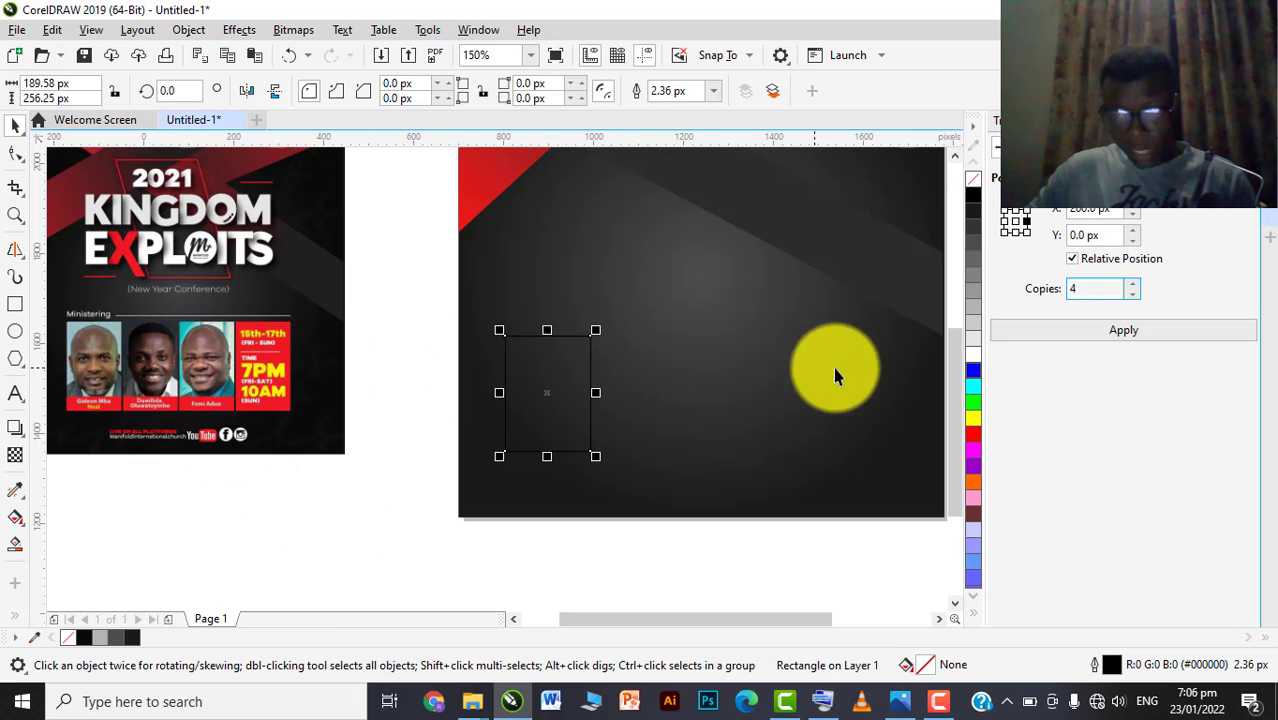
pyautogui.click(1121, 332)
pyautogui.scroll(-2, 511, 373)
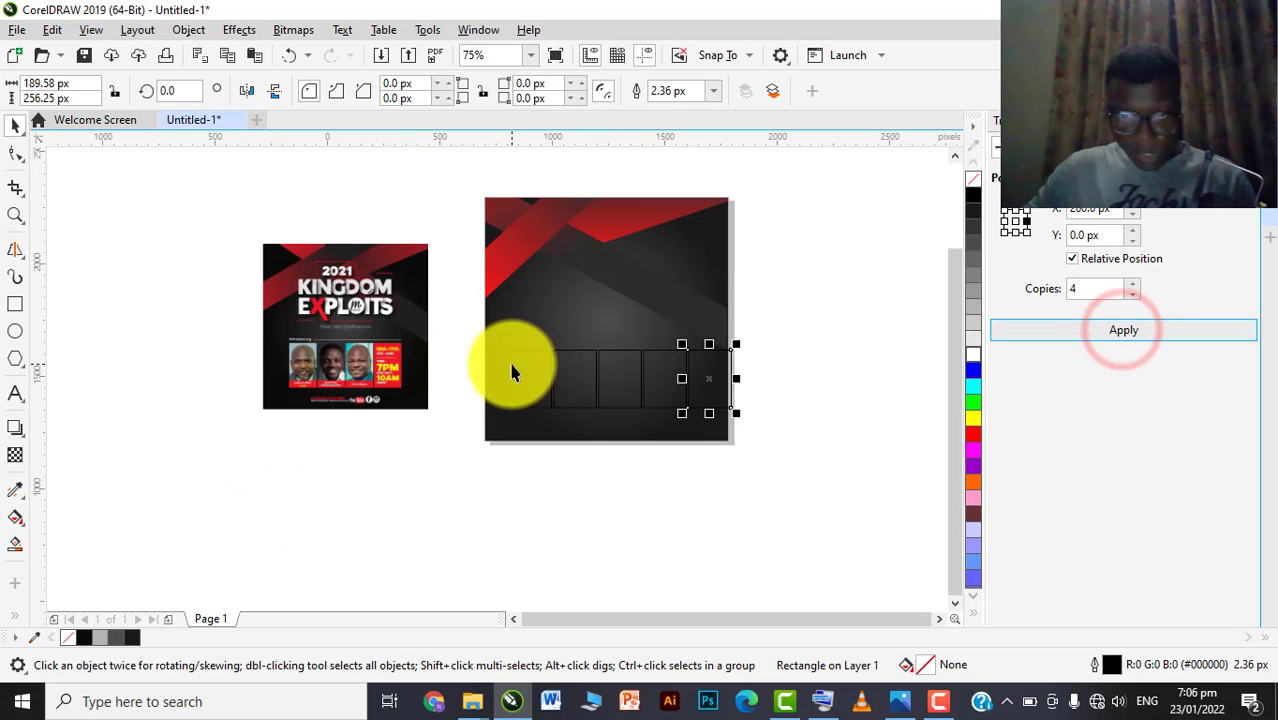
# Undo the four placeholder copies and create 3 copies of the rectangle with the same 200 px horizontal offset
pyautogui.scroll(2, 613, 424)
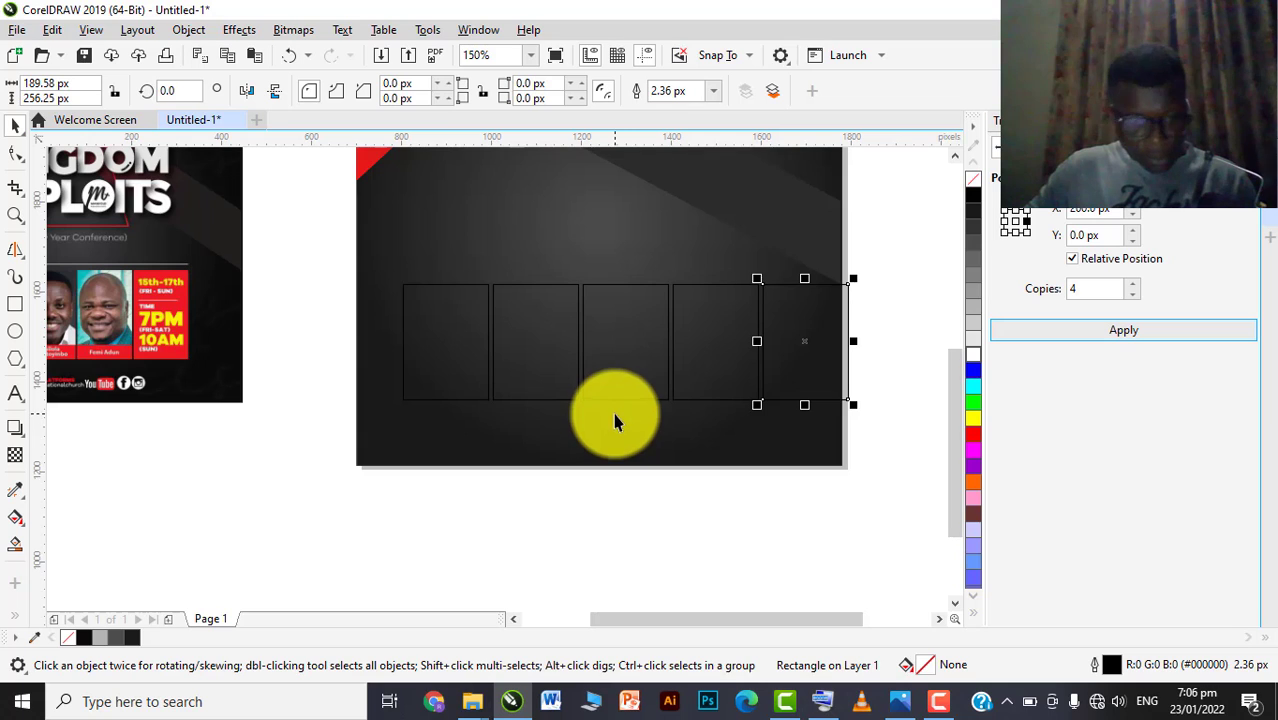
pyautogui.hotkey('ctrl', 'z')
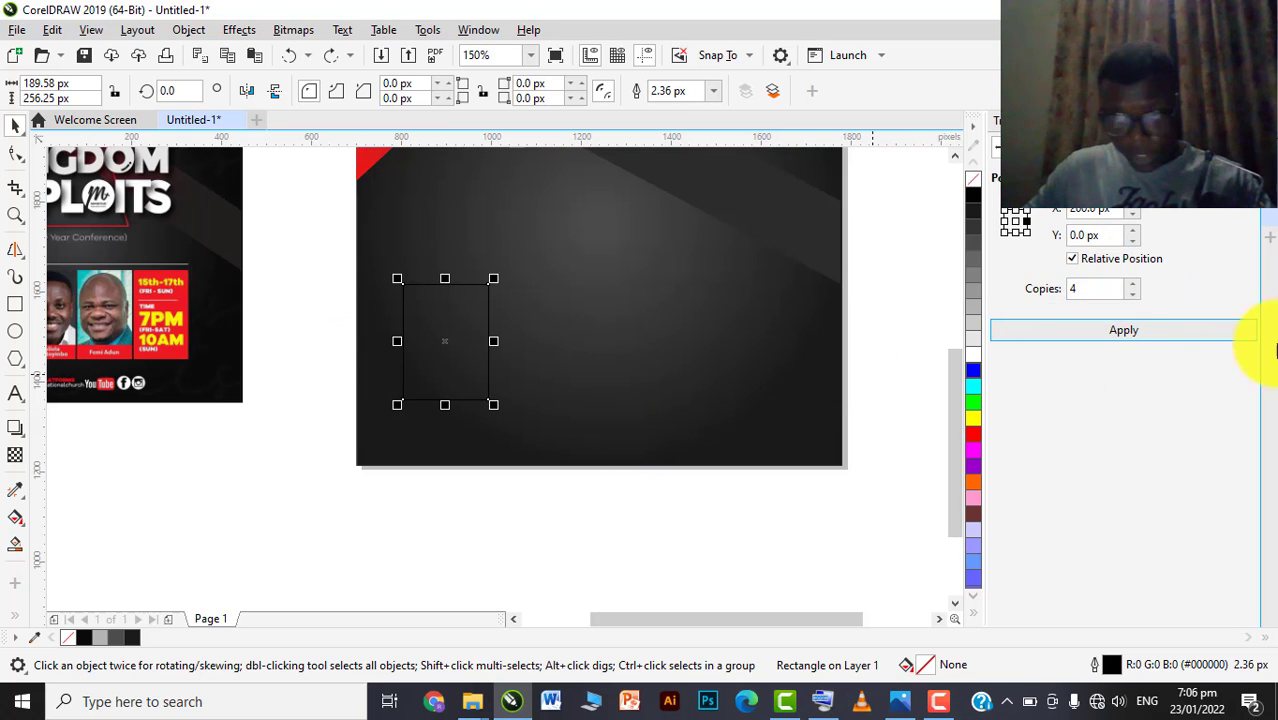
pyautogui.doubleClick(1088, 289)
pyautogui.write('3')
pyautogui.click(1148, 337)
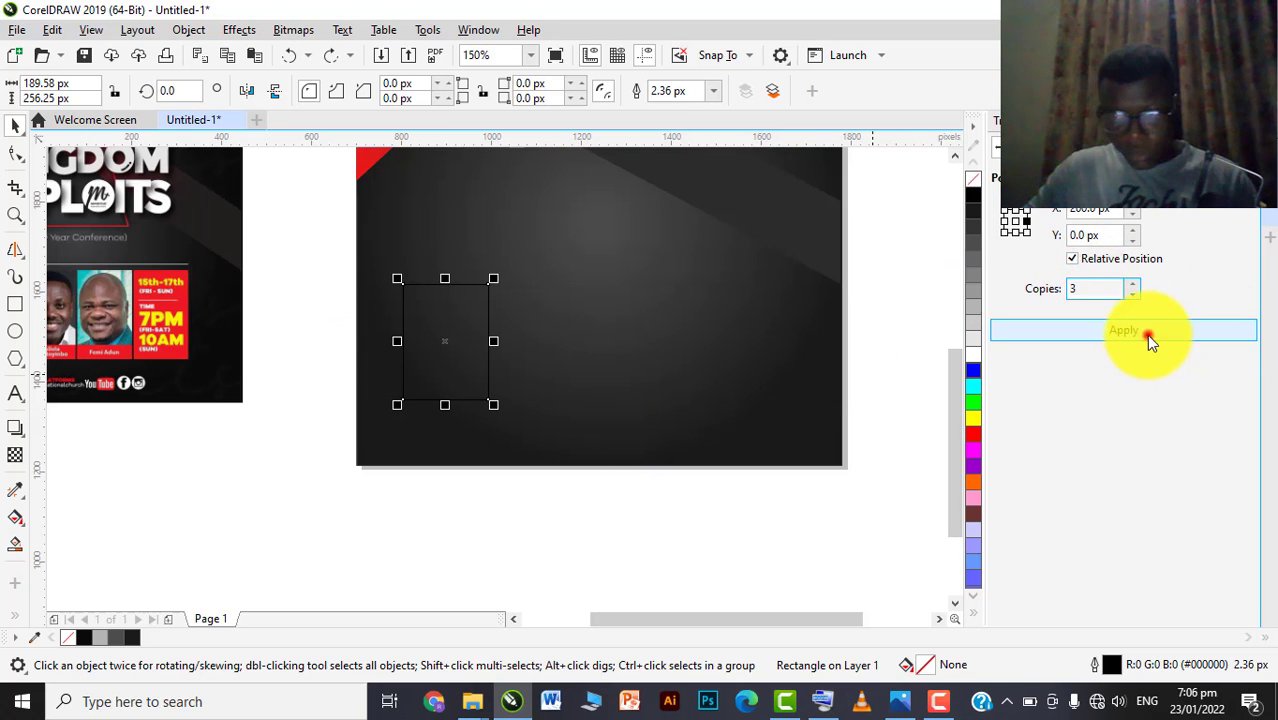
pyautogui.scroll(-2, 749, 357)
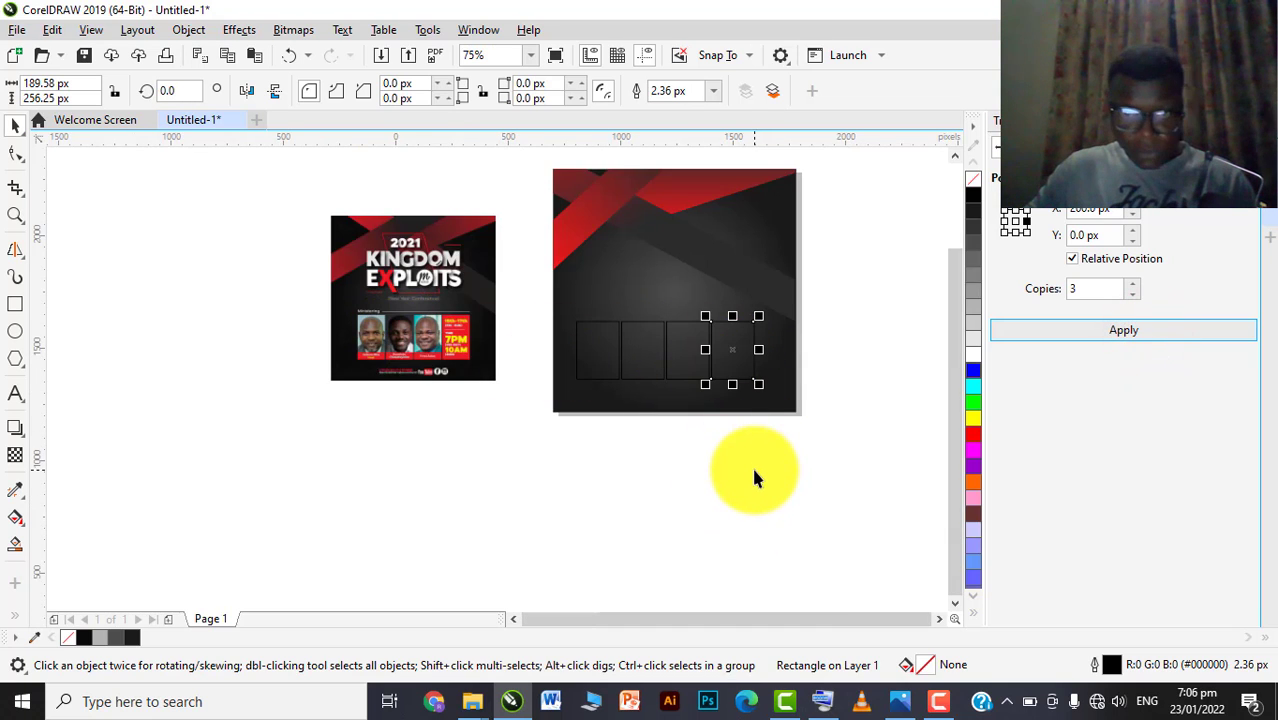
pyautogui.click(714, 487)
pyautogui.scroll(1, 638, 368)
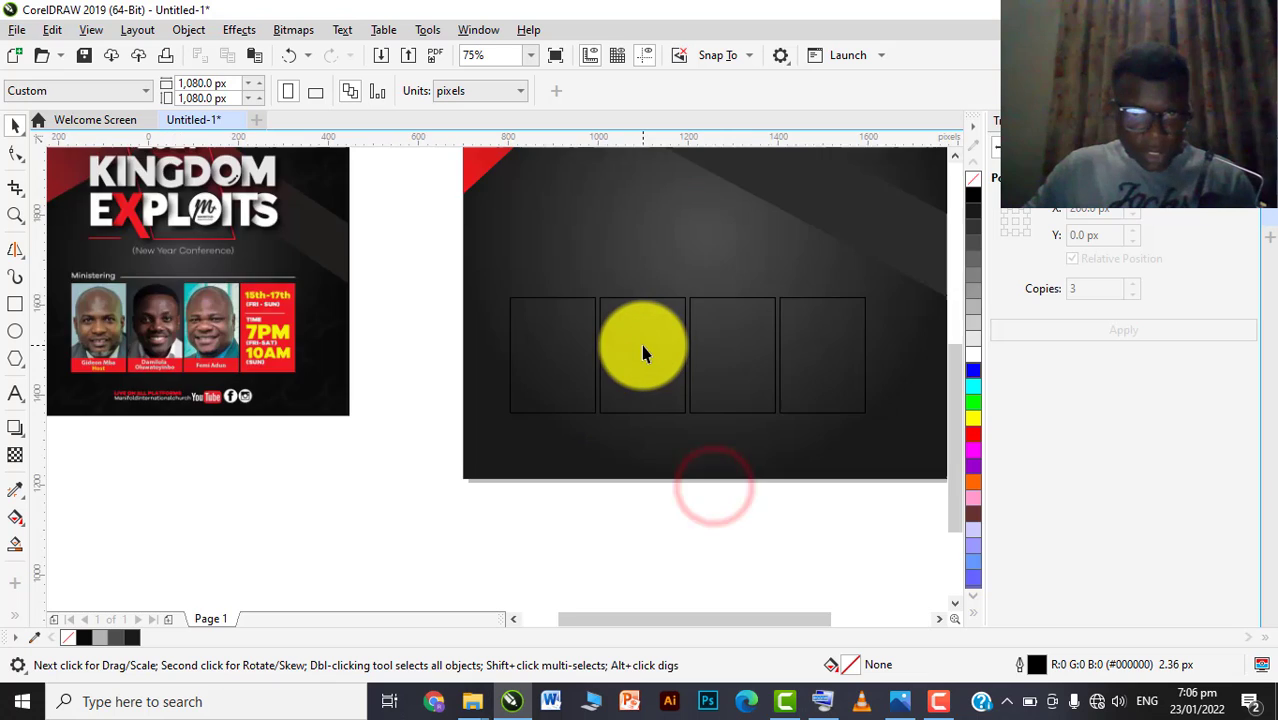
pyautogui.scroll(-1, 616, 359)
# Import the Pexels portrait of the curly-haired woman in red from the AIGE flyers folder into the CorelDRAW document
pyautogui.click(595, 352)
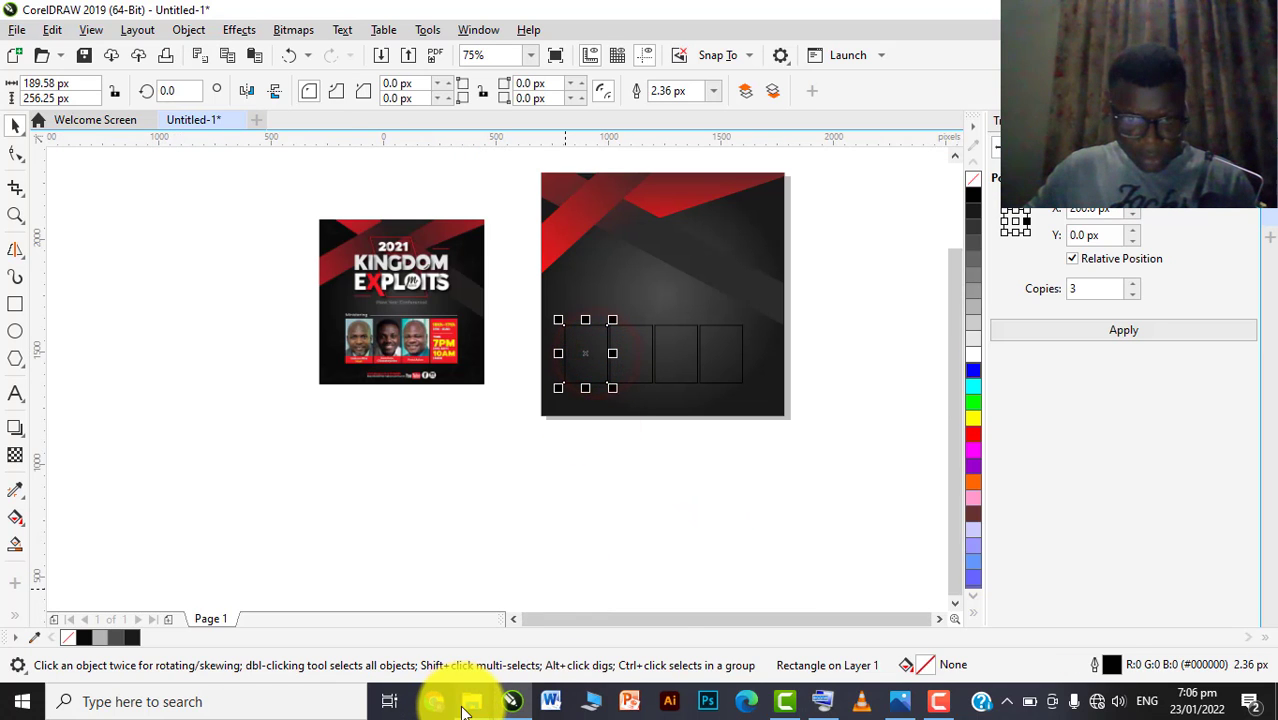
pyautogui.moveTo(466, 695)
pyautogui.click(403, 595)
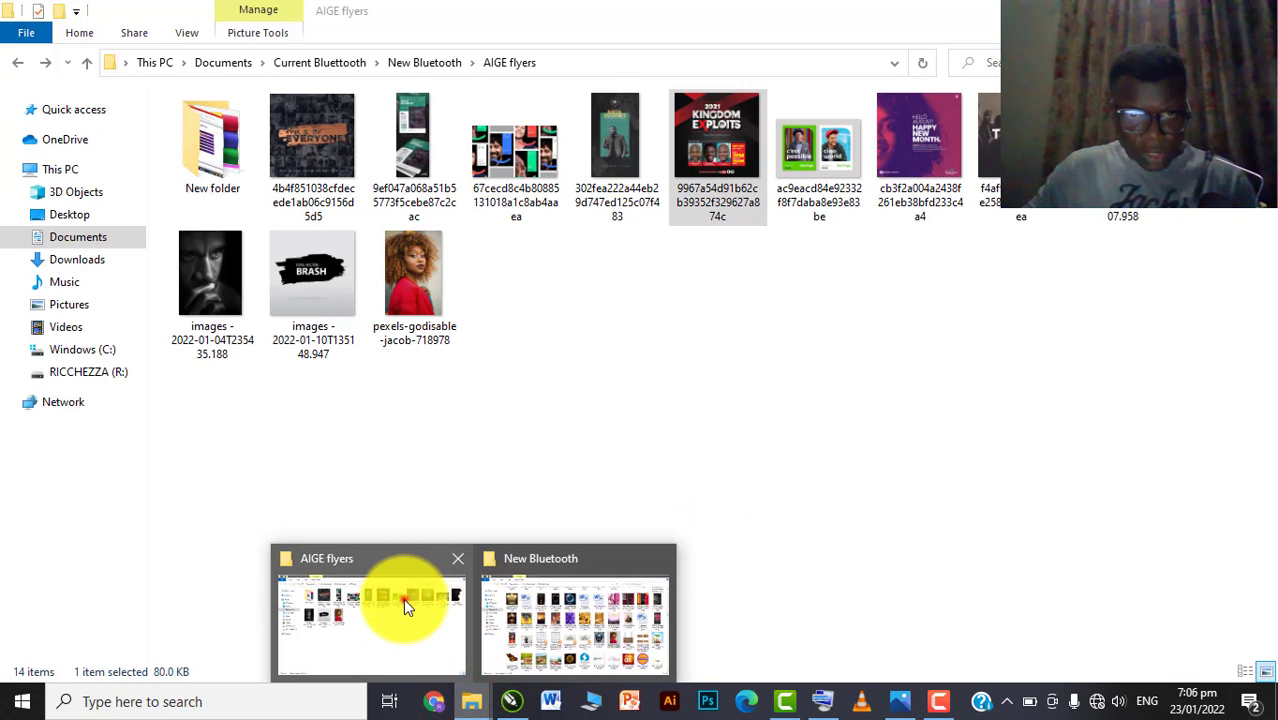
pyautogui.moveTo(428, 318); pyautogui.dragTo(553, 417)
pyautogui.scroll(-3, 552, 418)
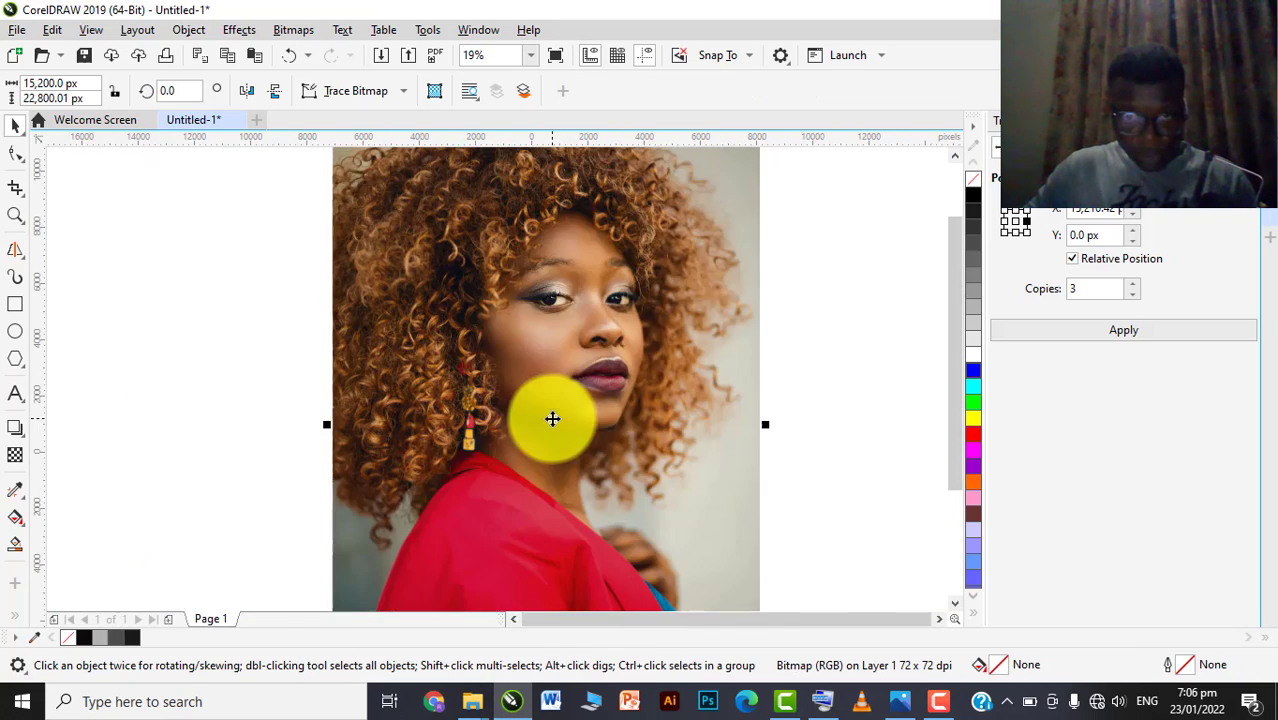
# Scale the imported portrait photo down proportionally to about 892 × 1,338 px
pyautogui.moveTo(570, 374); pyautogui.dragTo(566, 402)
pyautogui.moveTo(627, 291); pyautogui.dragTo(599, 374)
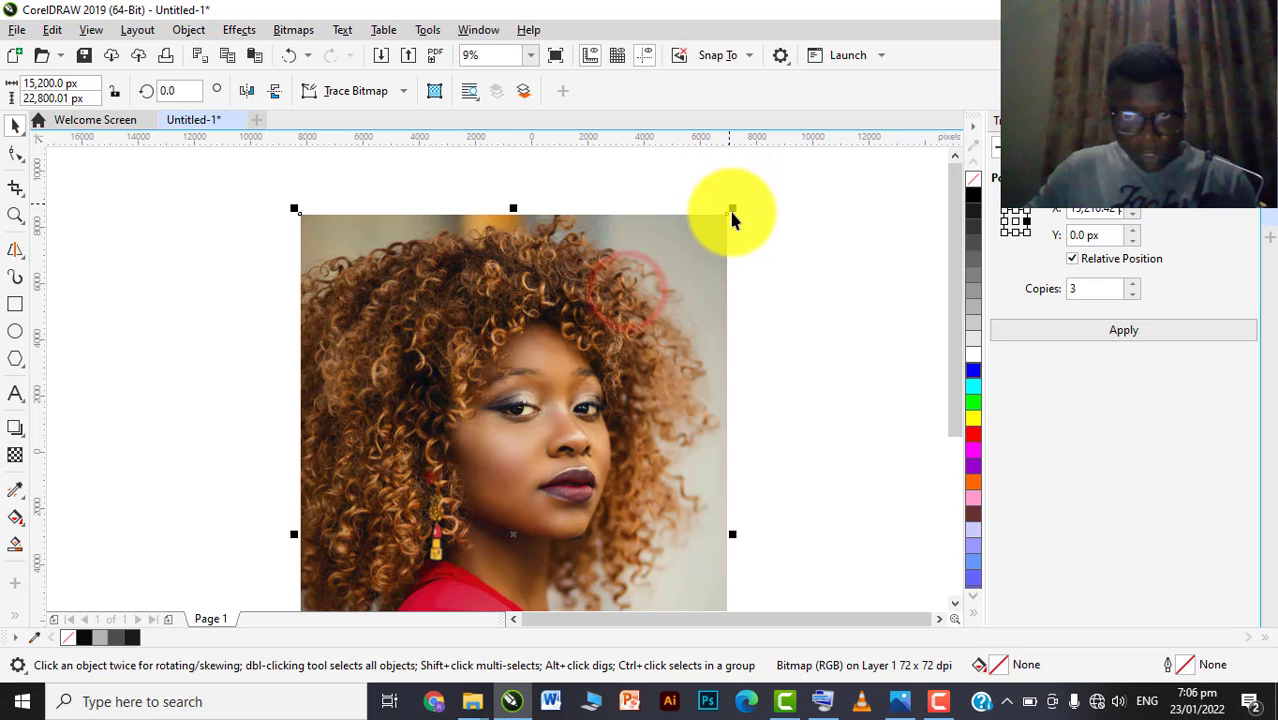
pyautogui.moveTo(731, 210); pyautogui.dragTo(590, 425)
pyautogui.moveTo(528, 522); pyautogui.dragTo(542, 426)
pyautogui.scroll(1, 542, 426)
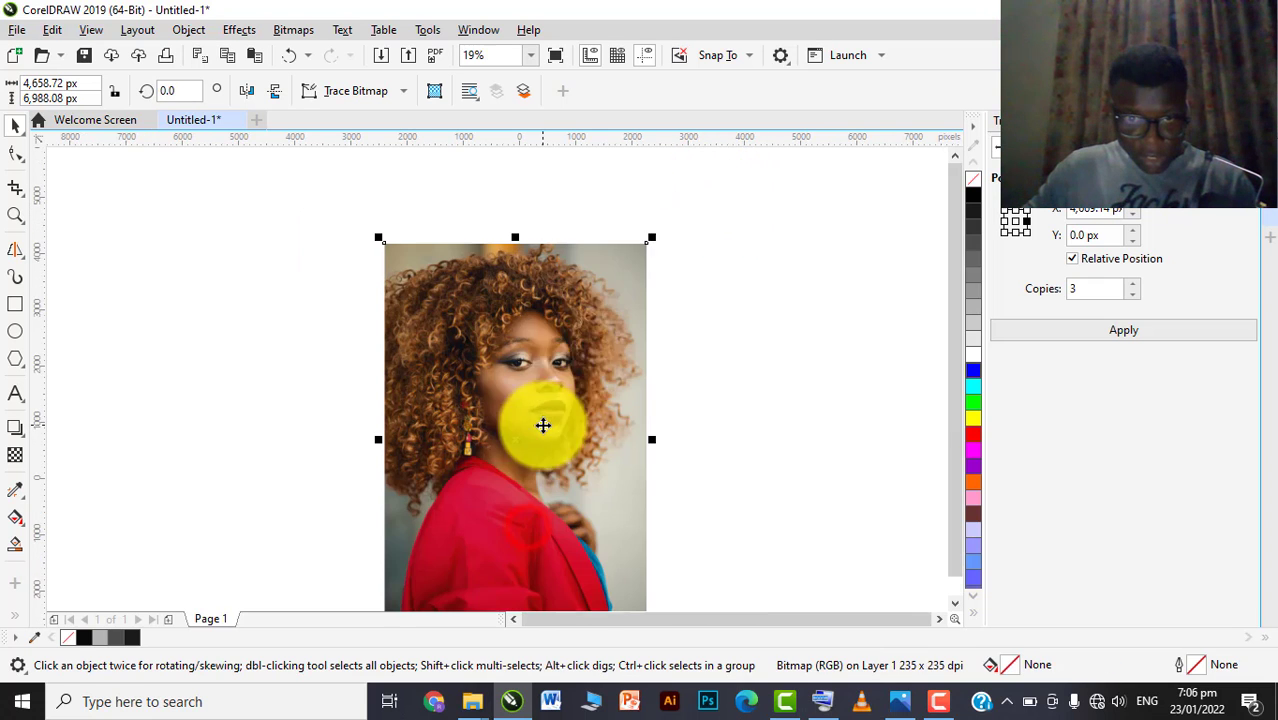
pyautogui.moveTo(650, 234); pyautogui.dragTo(590, 432)
pyautogui.scroll(3, 536, 445)
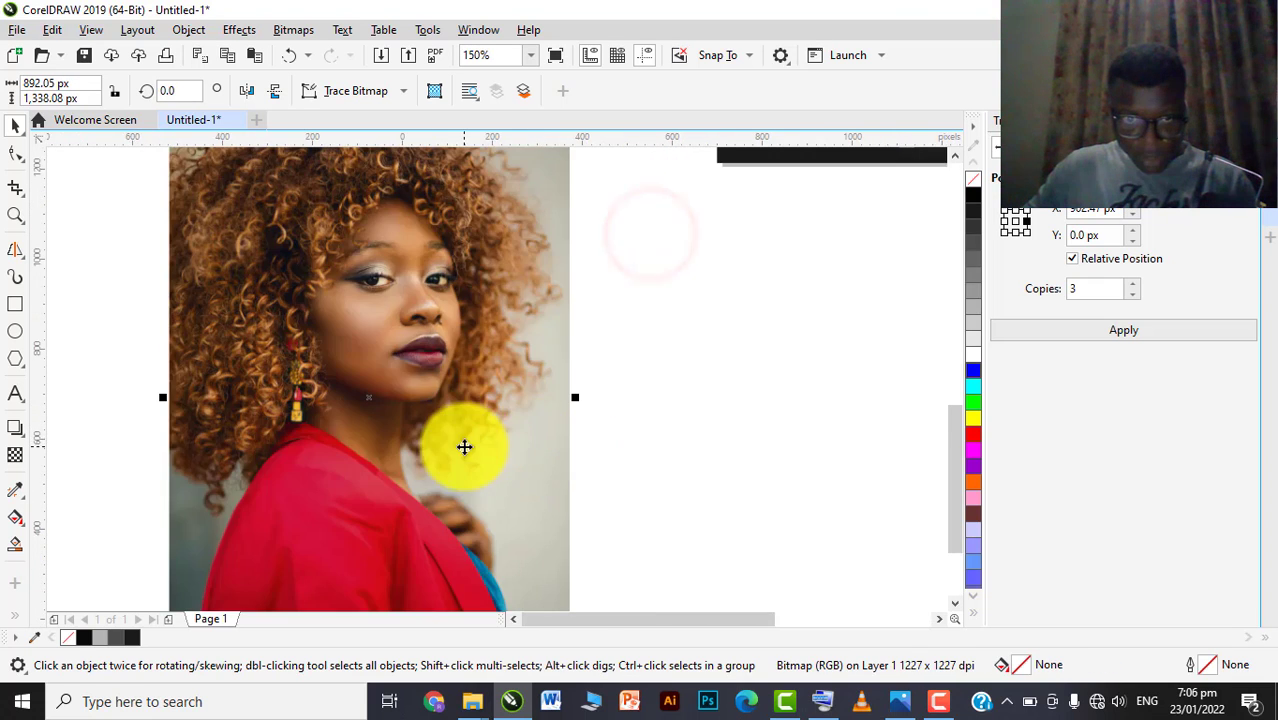
# Move the portrait photo up and to the right so it overlaps the lower left part of the flyer
pyautogui.scroll(-2, 464, 446)
pyautogui.moveTo(448, 419); pyautogui.dragTo(579, 320)
pyautogui.scroll(1, 622, 292)
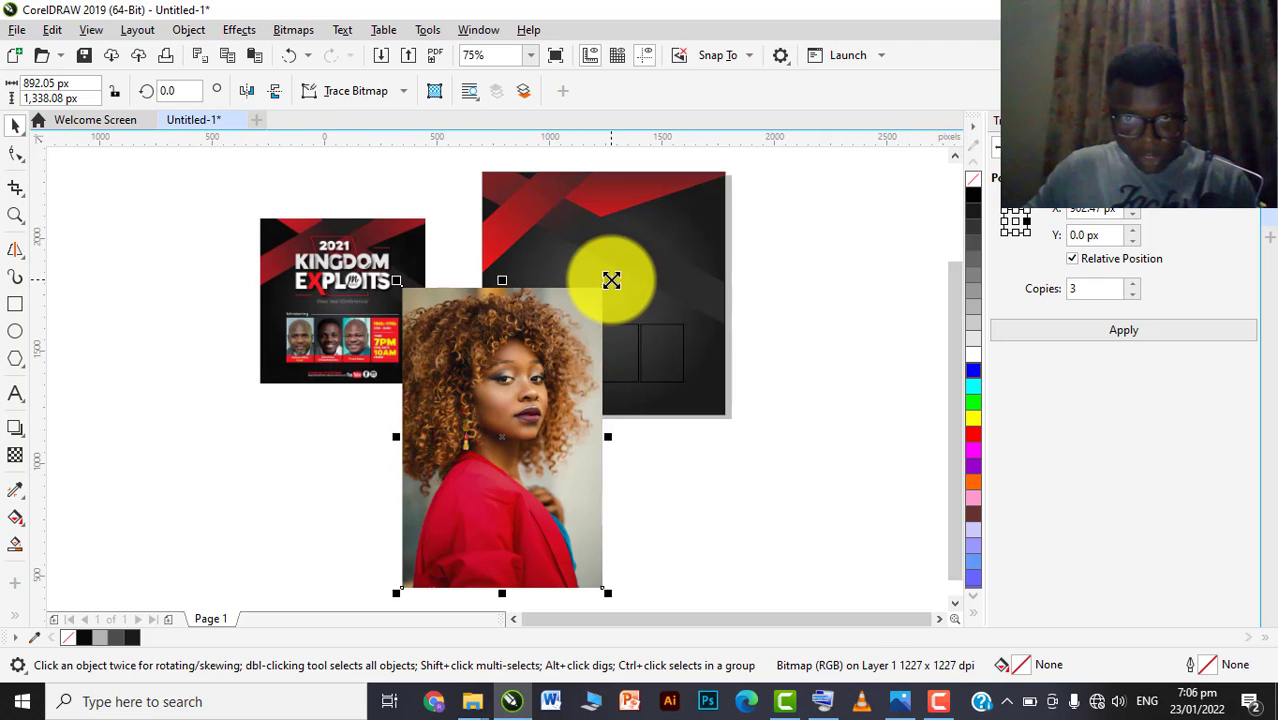
# Scale the woman's photo down to about 267 × 400 px and place it just beside the first empty frame
pyautogui.moveTo(611, 280); pyautogui.dragTo(540, 388)
pyautogui.scroll(1, 505, 445)
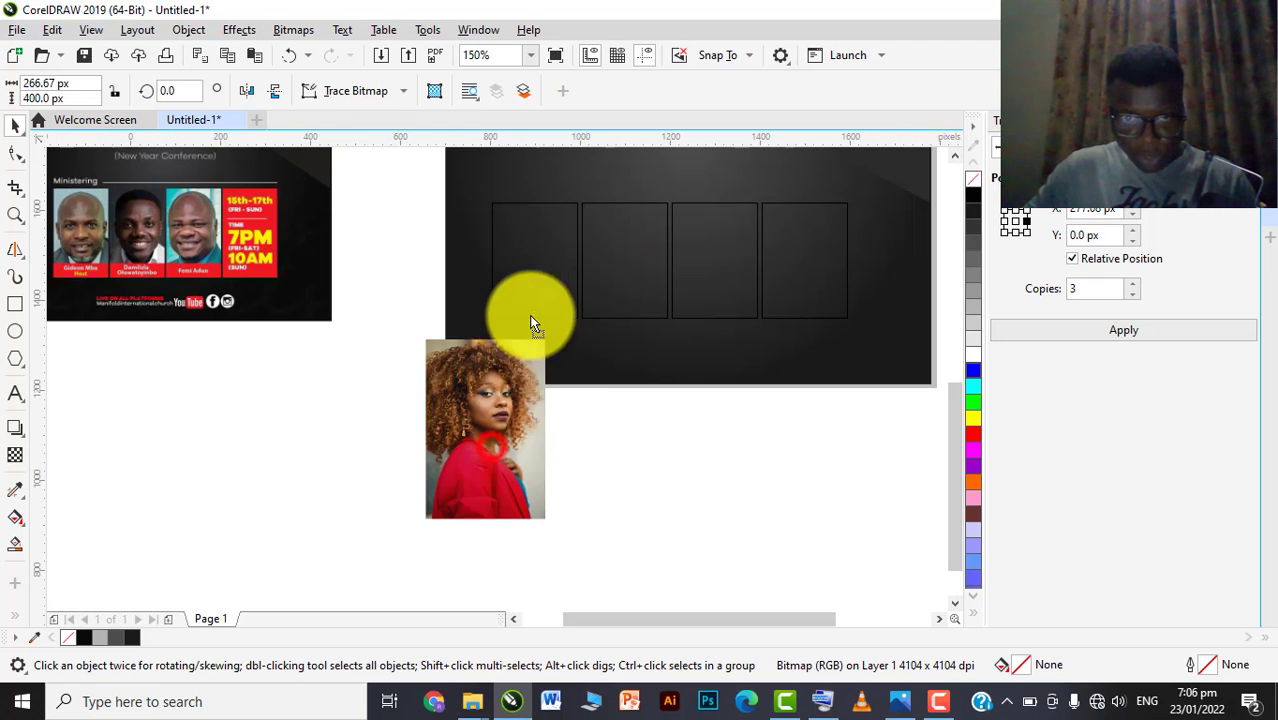
pyautogui.moveTo(530, 322); pyautogui.dragTo(539, 277)
pyautogui.scroll(1, 540, 265)
pyautogui.scroll(1, 542, 254)
pyautogui.scroll(-1, 524, 332)
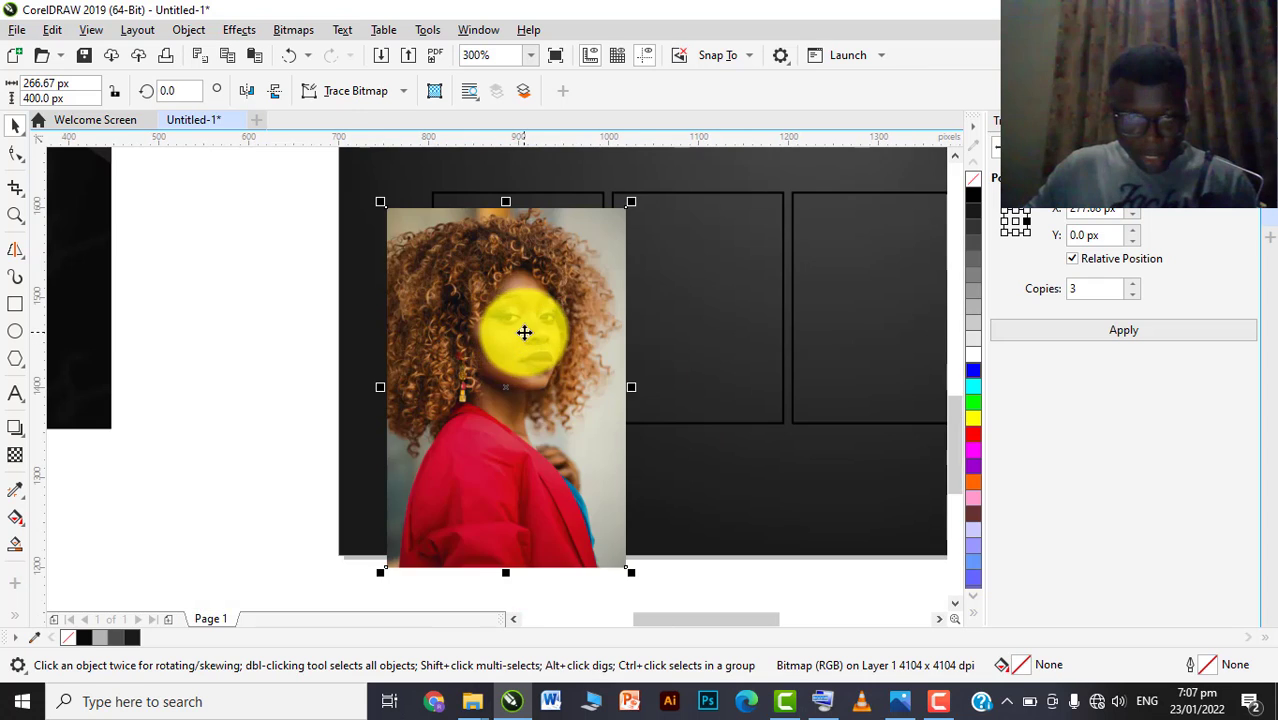
pyautogui.moveTo(524, 332); pyautogui.dragTo(370, 319)
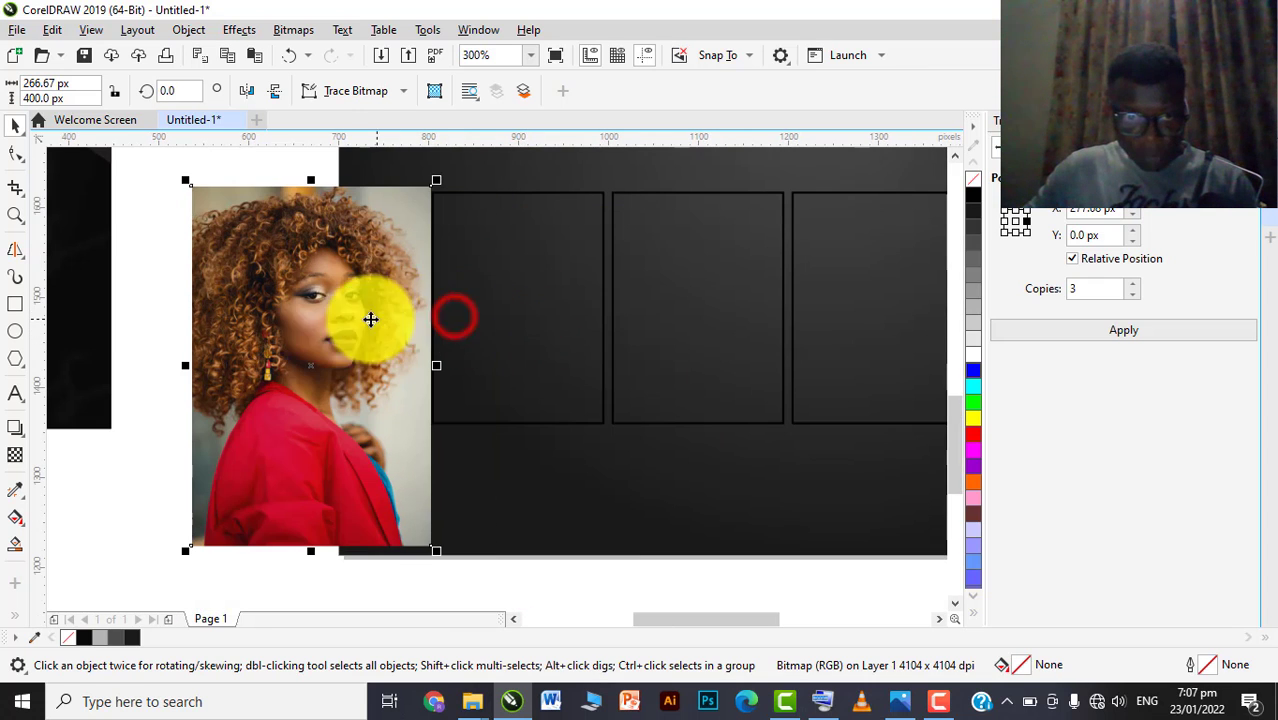
# Shift the photo clear of the frames and PowerClip it inside the first frame
pyautogui.scroll(1, 322, 334)
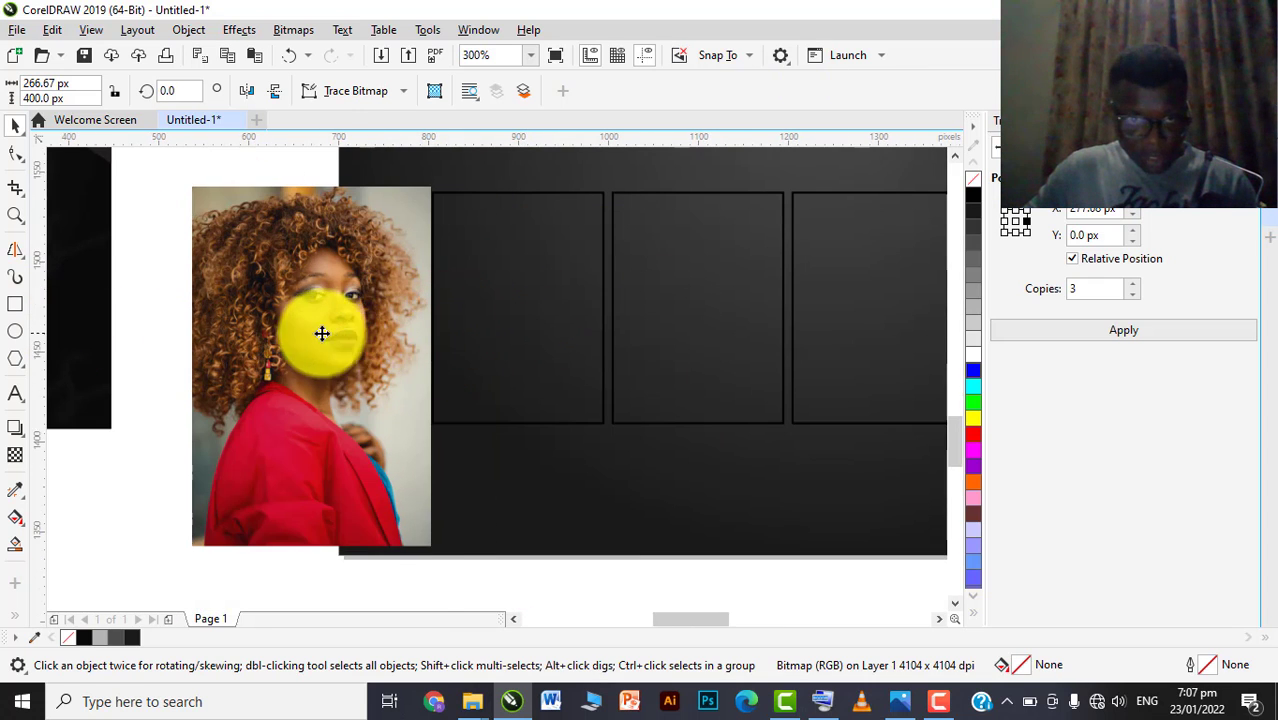
pyautogui.scroll(-1, 382, 310)
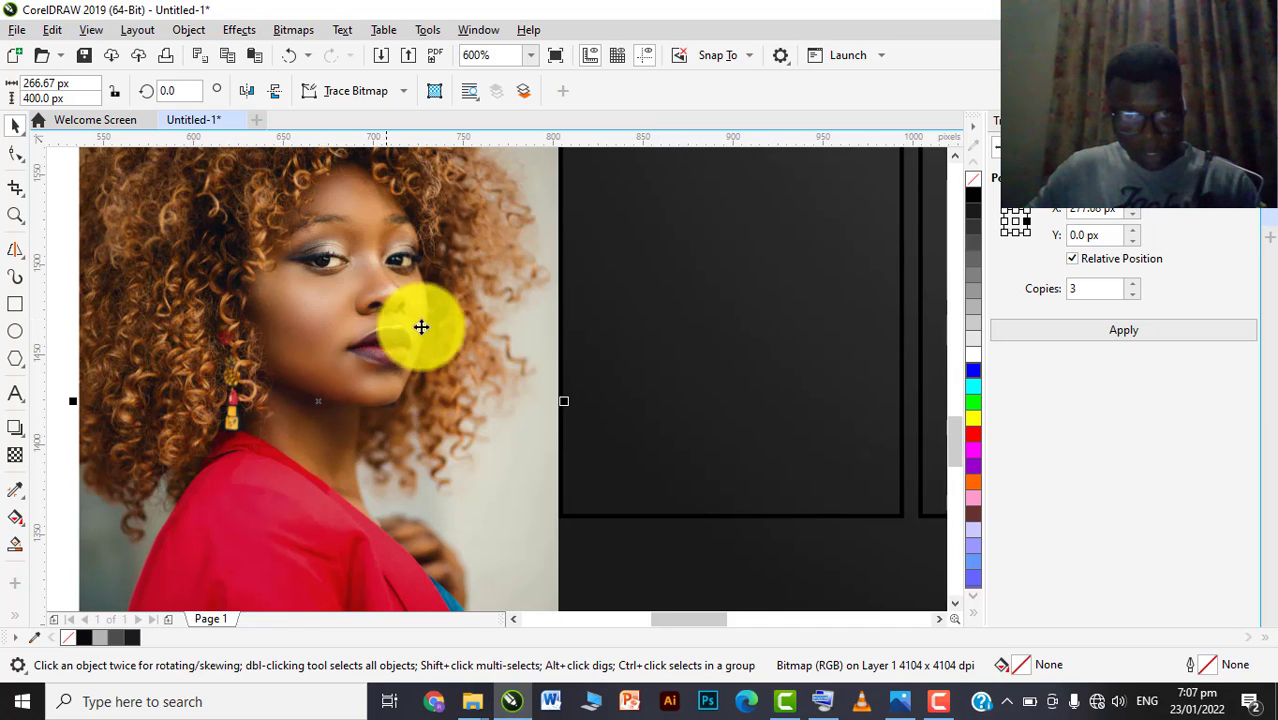
pyautogui.scroll(-1, 425, 326)
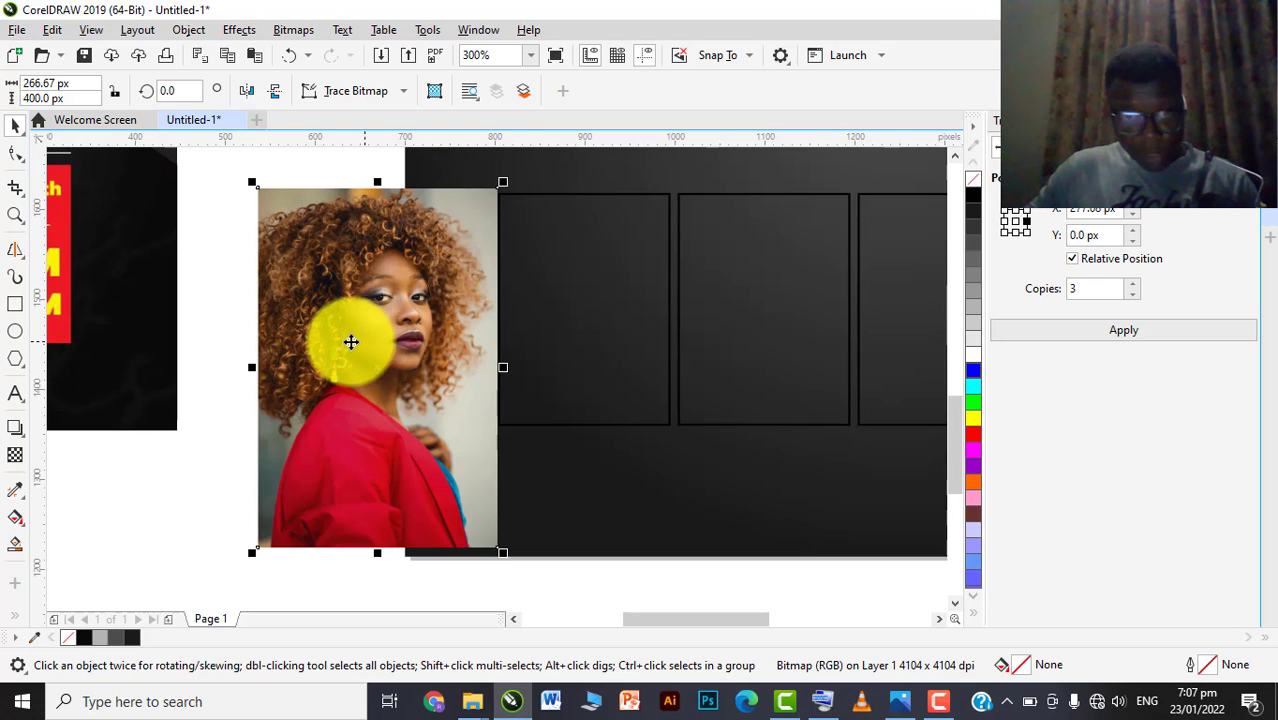
pyautogui.scroll(-1, 380, 350)
pyautogui.scroll(2, 420, 345)
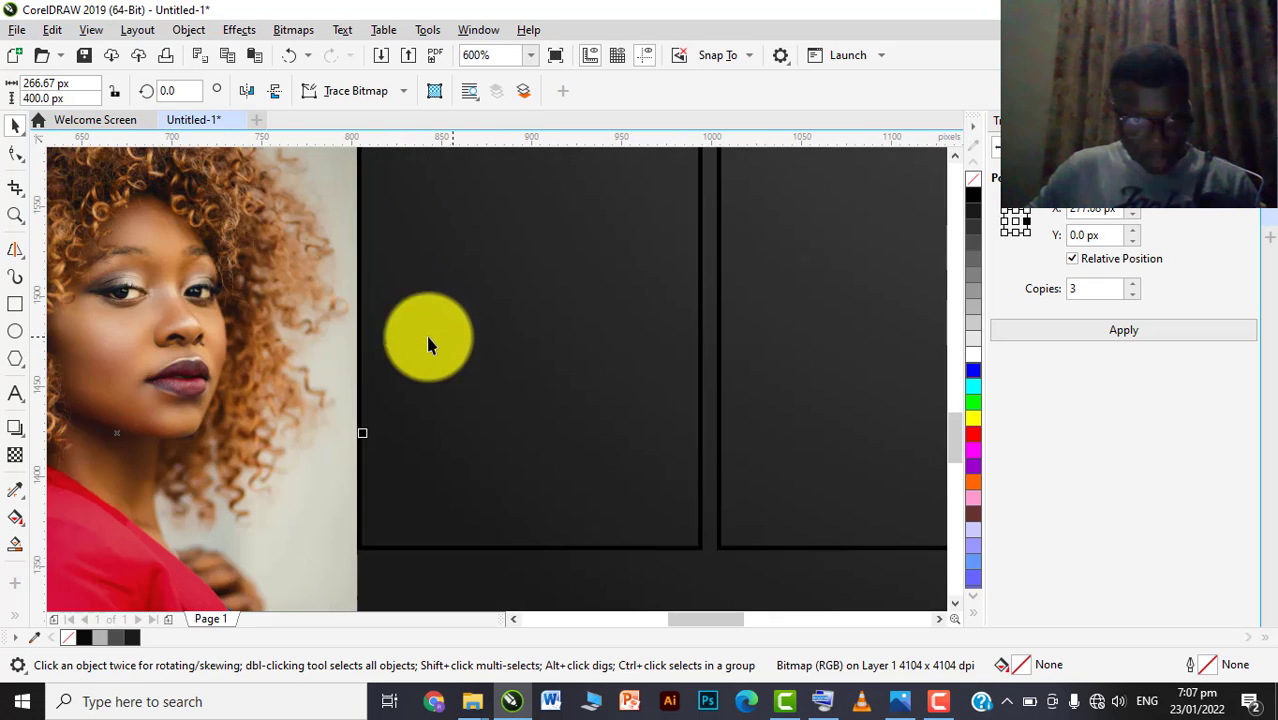
pyautogui.scroll(-1, 428, 343)
pyautogui.moveTo(314, 348); pyautogui.dragTo(287, 284)
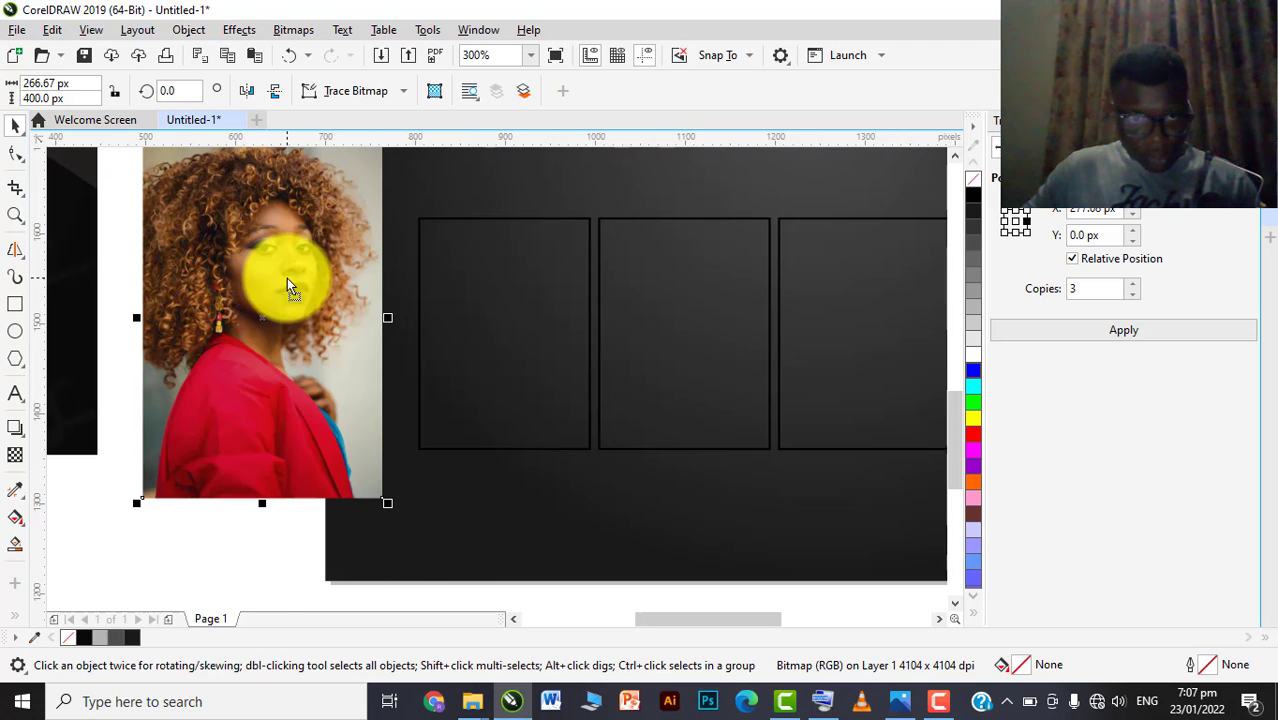
pyautogui.rightClick(288, 285)
pyautogui.click(330, 397)
pyautogui.click(456, 313)
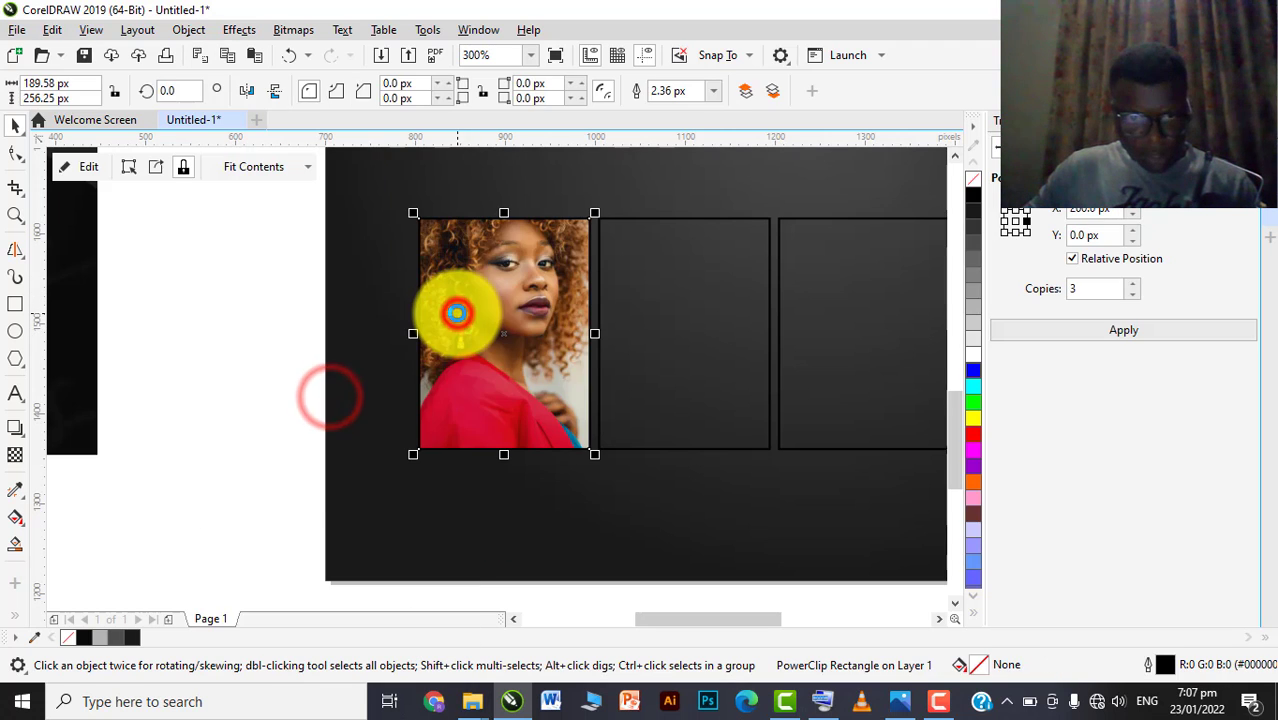
# Duplicate the filled first frame into the space beside the reference flyer and extract the photo from the copy
pyautogui.scroll(-1, 349, 320)
pyautogui.moveTo(408, 305); pyautogui.dragTo(257, 308)
pyautogui.rightClick(257, 308)
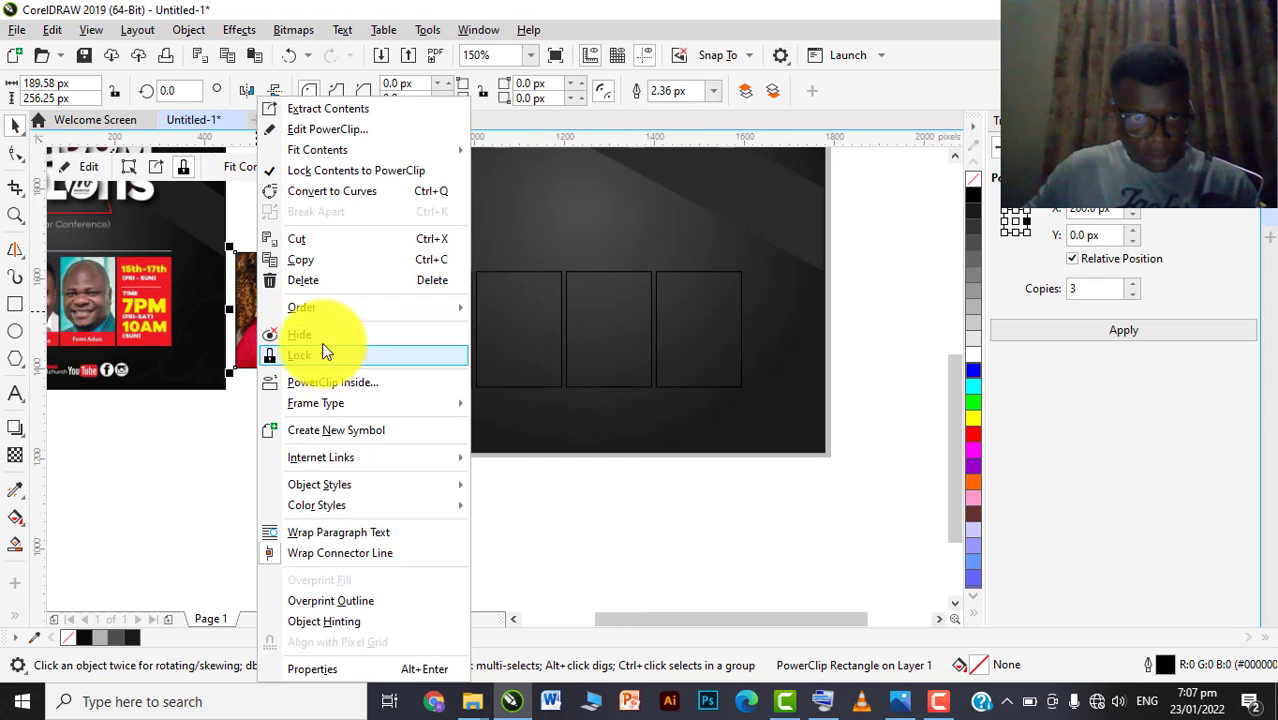
pyautogui.click(161, 169)
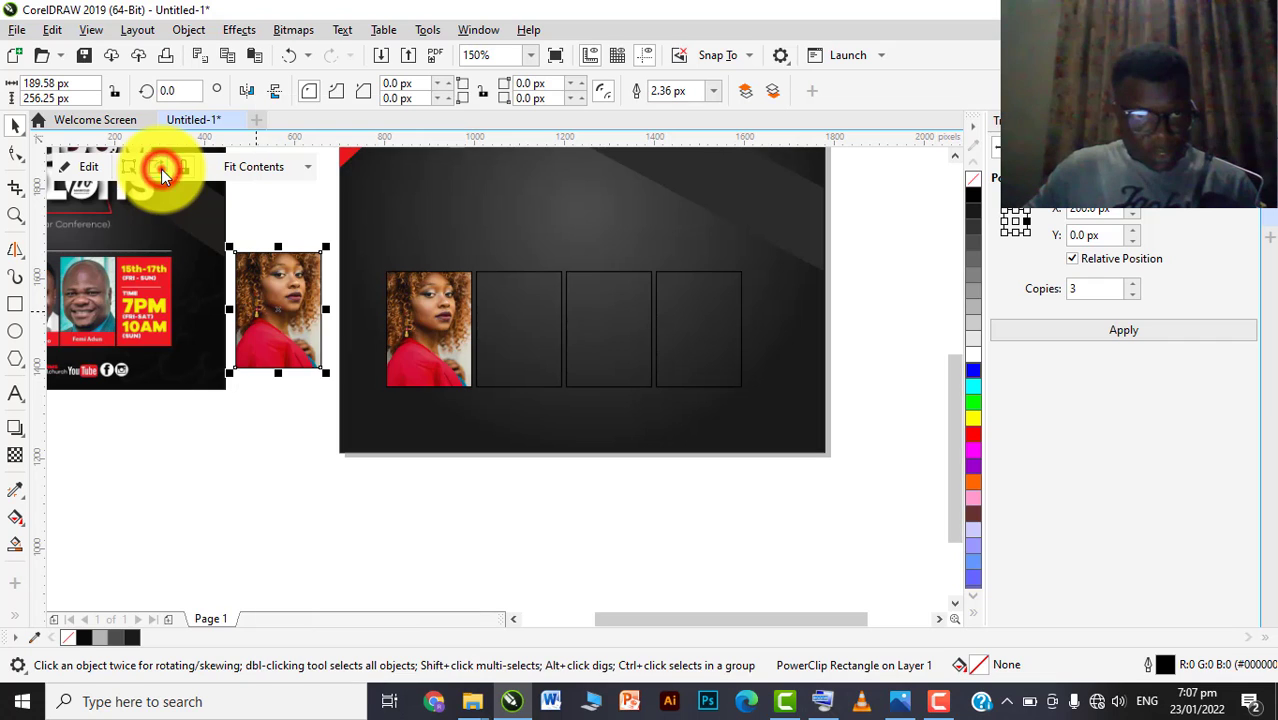
pyautogui.click(156, 169)
pyautogui.click(294, 448)
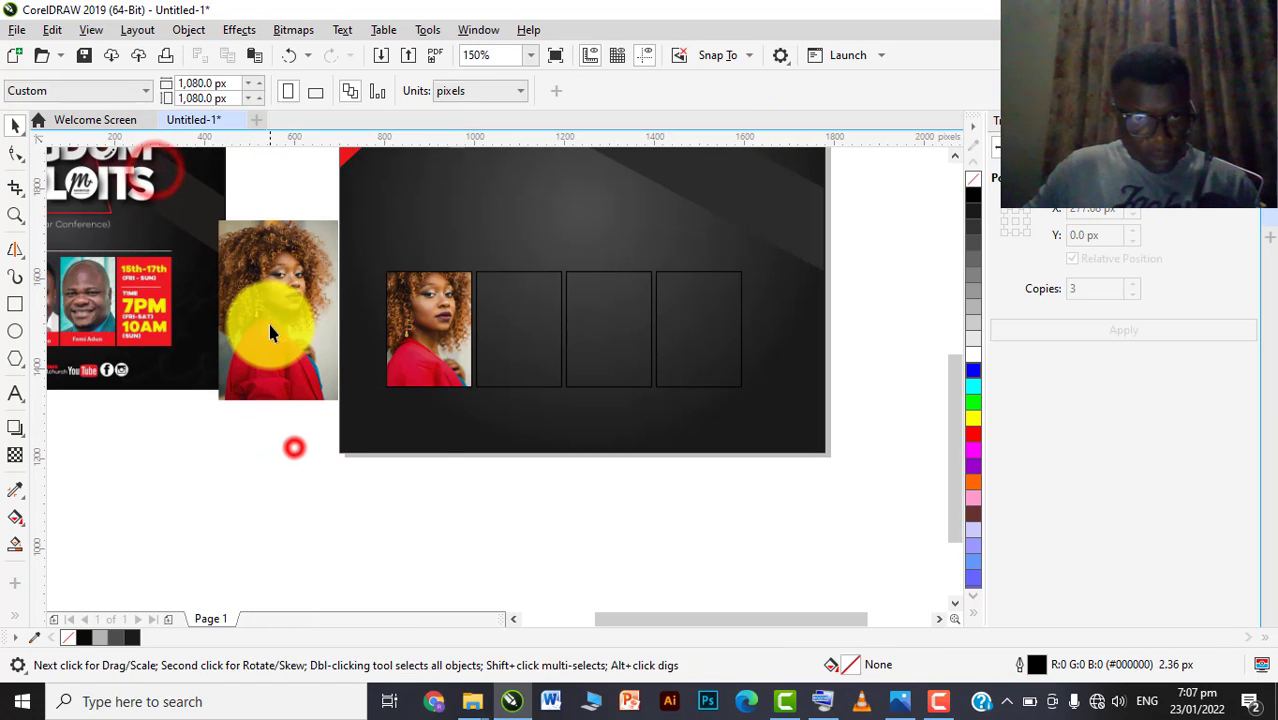
# PowerClip the extracted photo inside the second frame and delete the leftover empty frame
pyautogui.rightClick(270, 318)
pyautogui.click(322, 400)
pyautogui.click(502, 343)
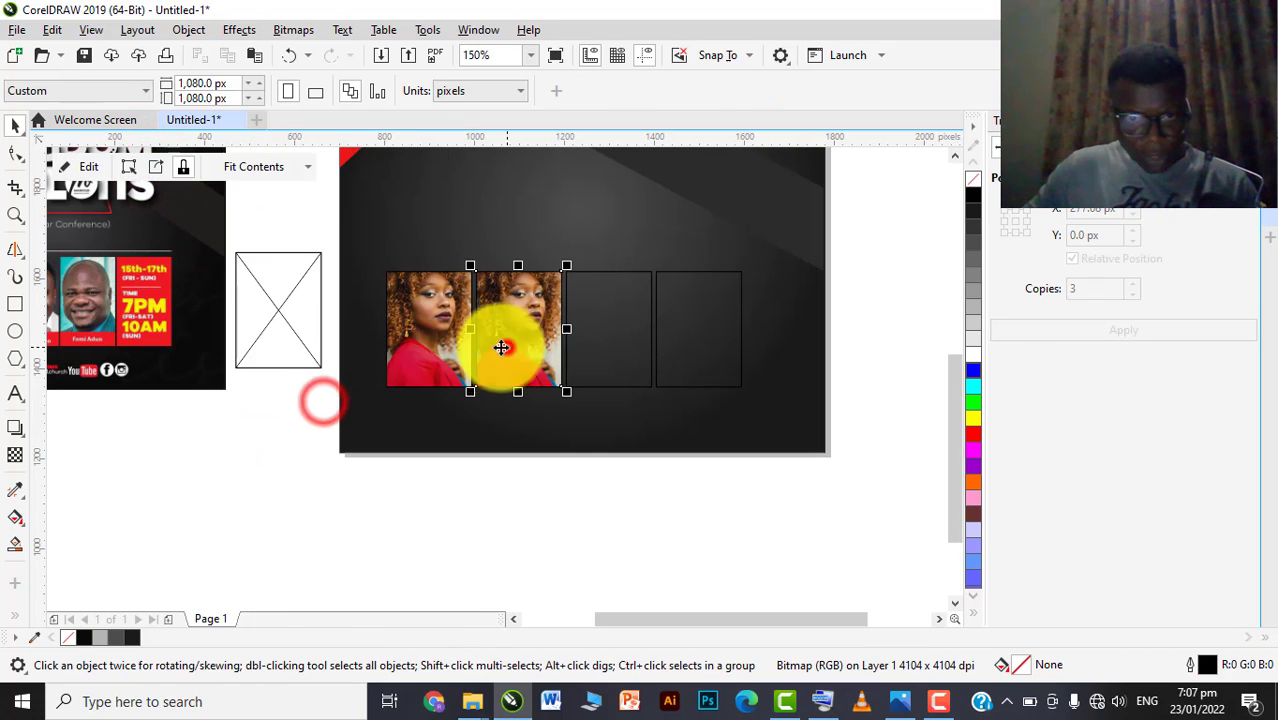
pyautogui.click(302, 355)
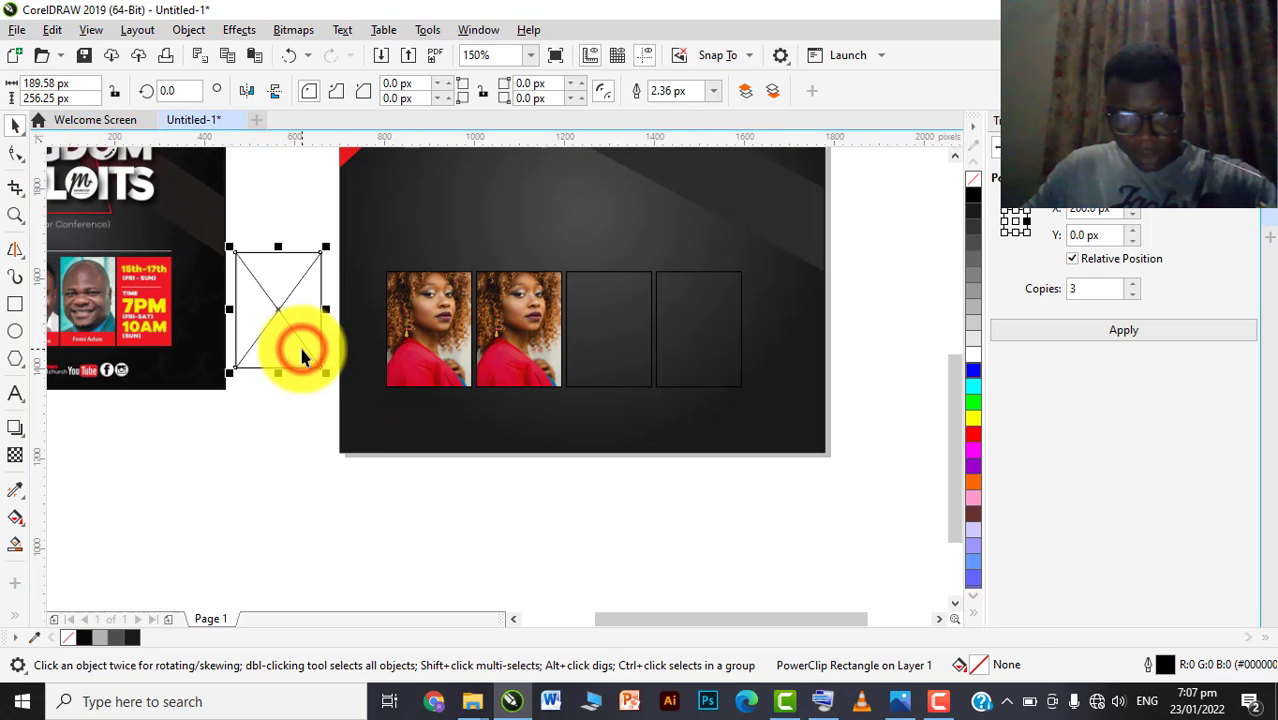
pyautogui.press('Delete')
# Duplicate the filled second frame outside the page and extract the photo from that copy
pyautogui.click(513, 337)
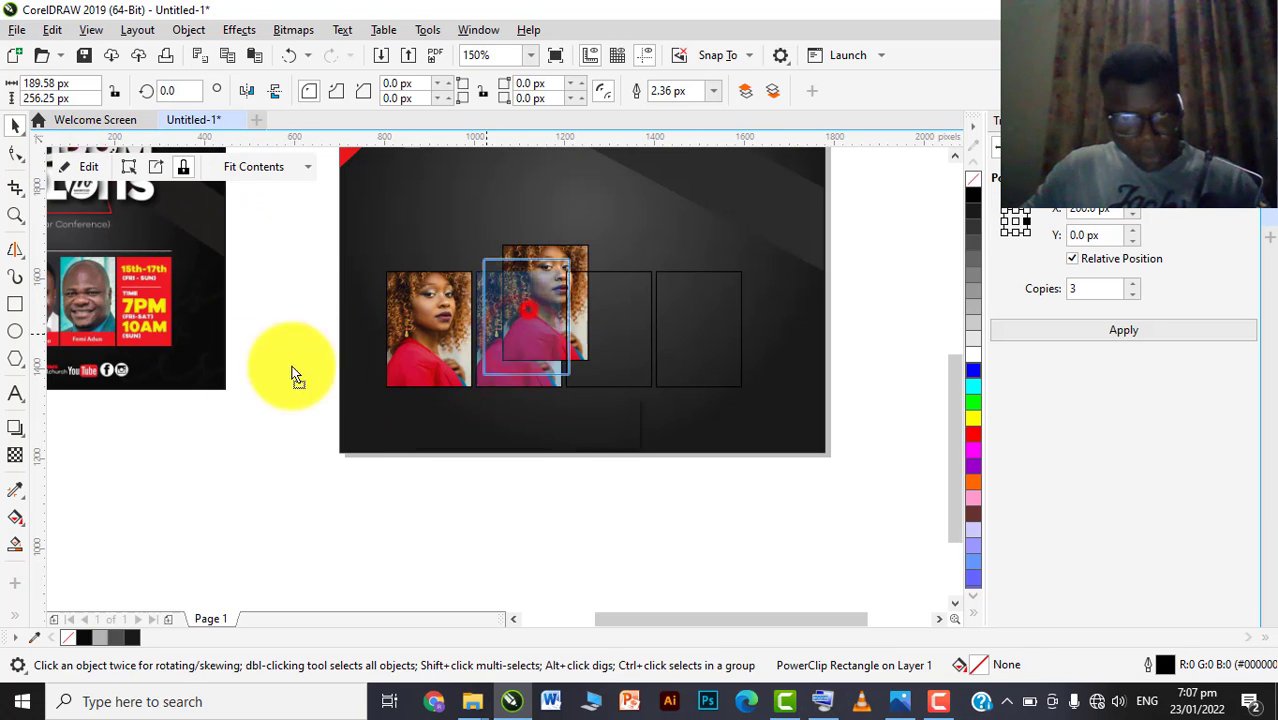
pyautogui.hotkey('ctrl', 'z')
pyautogui.rightClick(262, 340)
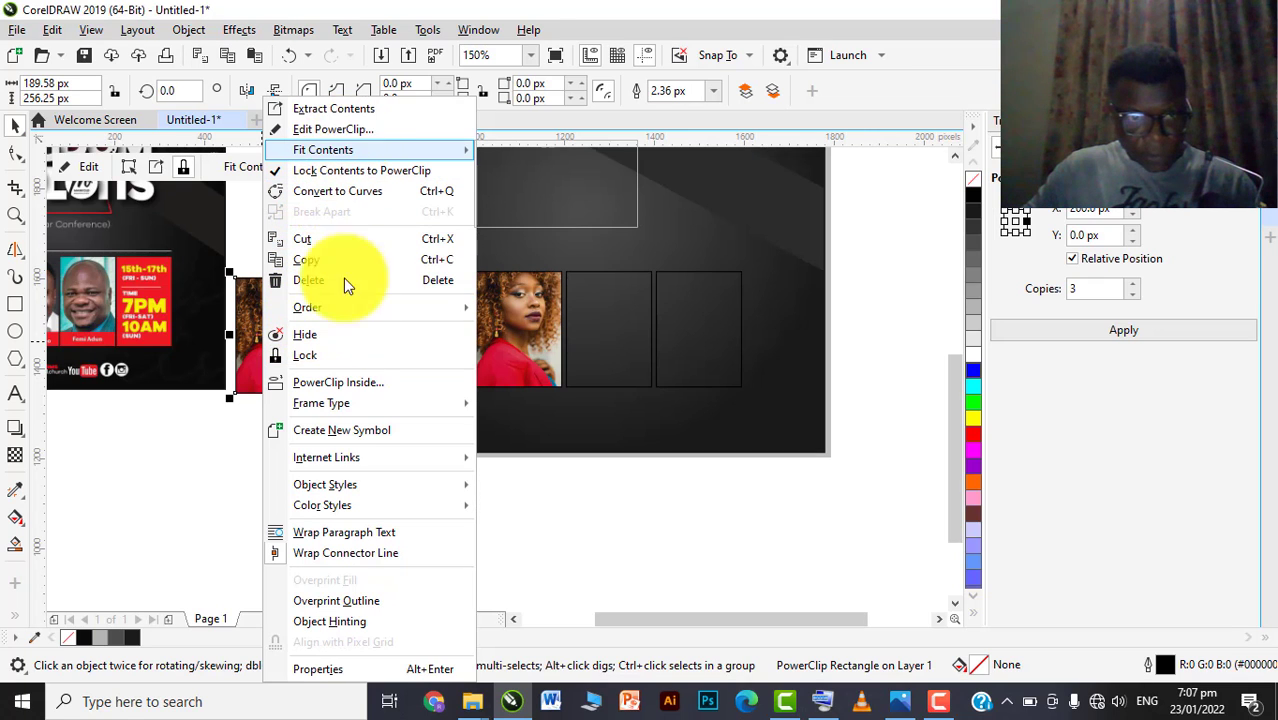
pyautogui.click(158, 172)
pyautogui.click(158, 165)
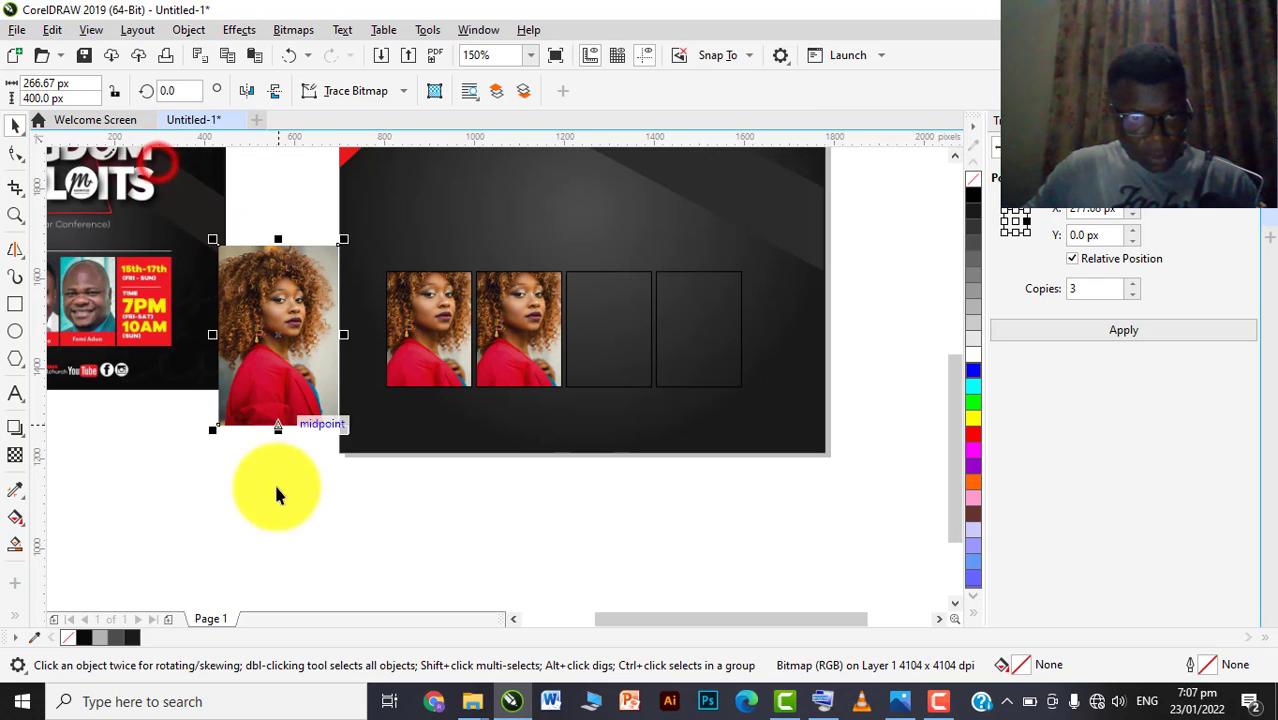
pyautogui.click(276, 496)
# PowerClip the extracted photo inside the third frame
pyautogui.click(280, 366)
pyautogui.rightClick(282, 366)
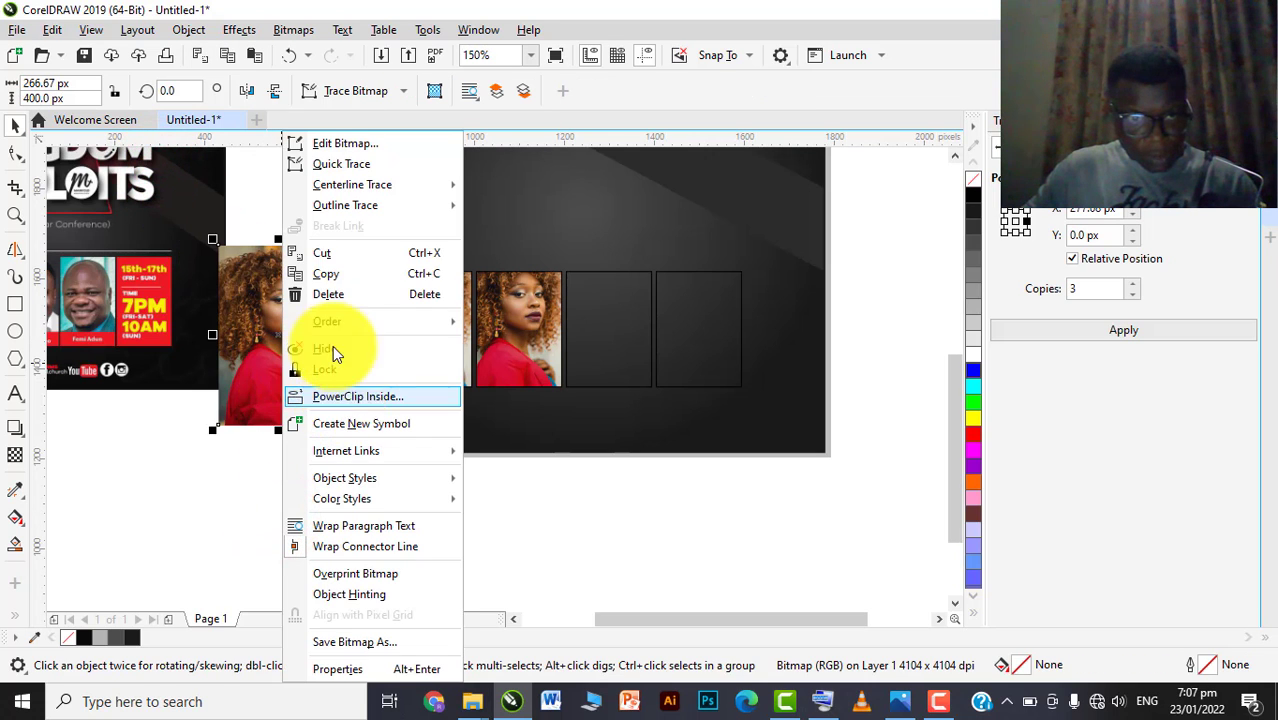
pyautogui.click(339, 396)
pyautogui.click(612, 322)
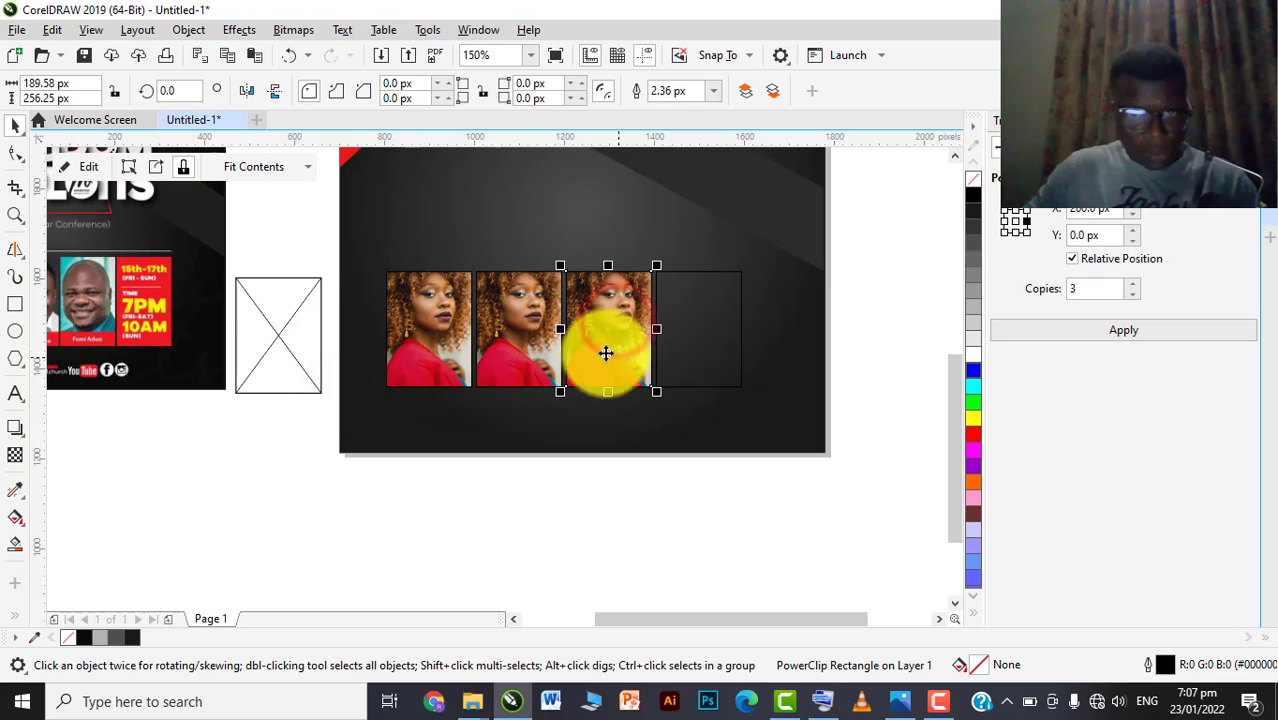
# Duplicate the filled third frame below the leftover empty frame and extract the photo from the copy
pyautogui.moveTo(608, 317); pyautogui.dragTo(248, 485)
pyautogui.rightClick(248, 485)
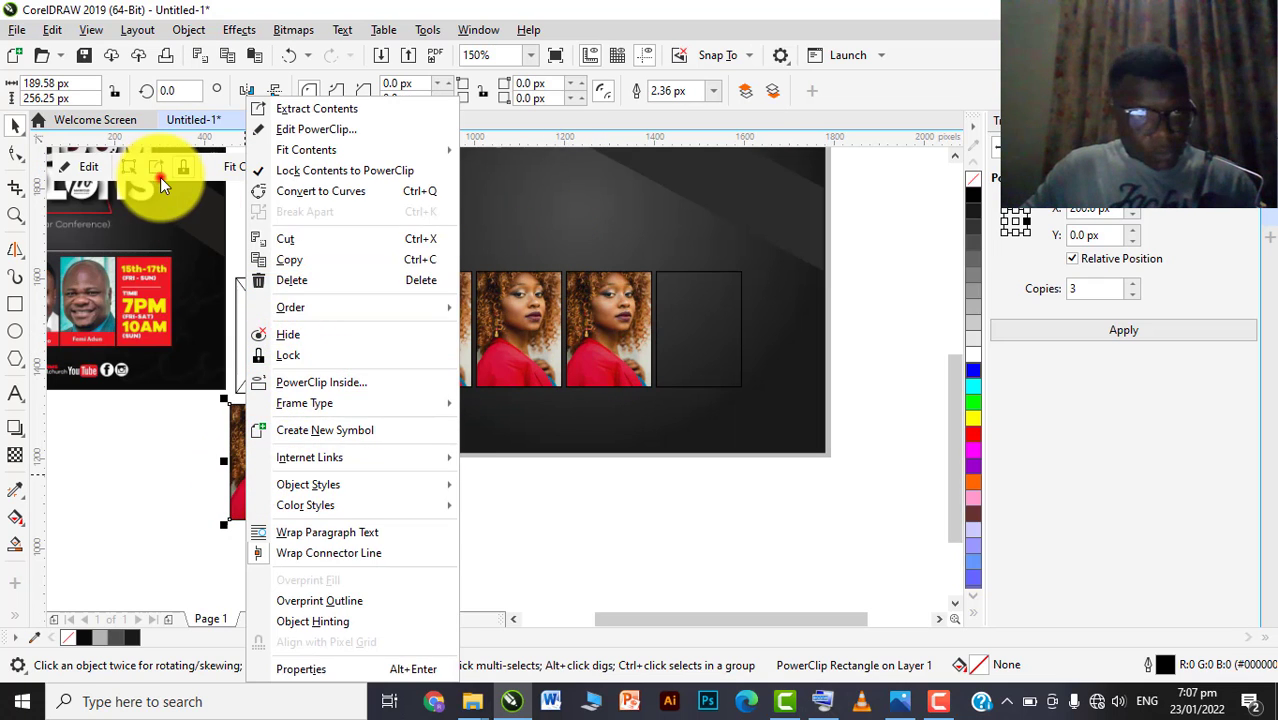
pyautogui.click(160, 169)
# PowerClip the extracted photo inside the fourth frame
pyautogui.rightClick(283, 478)
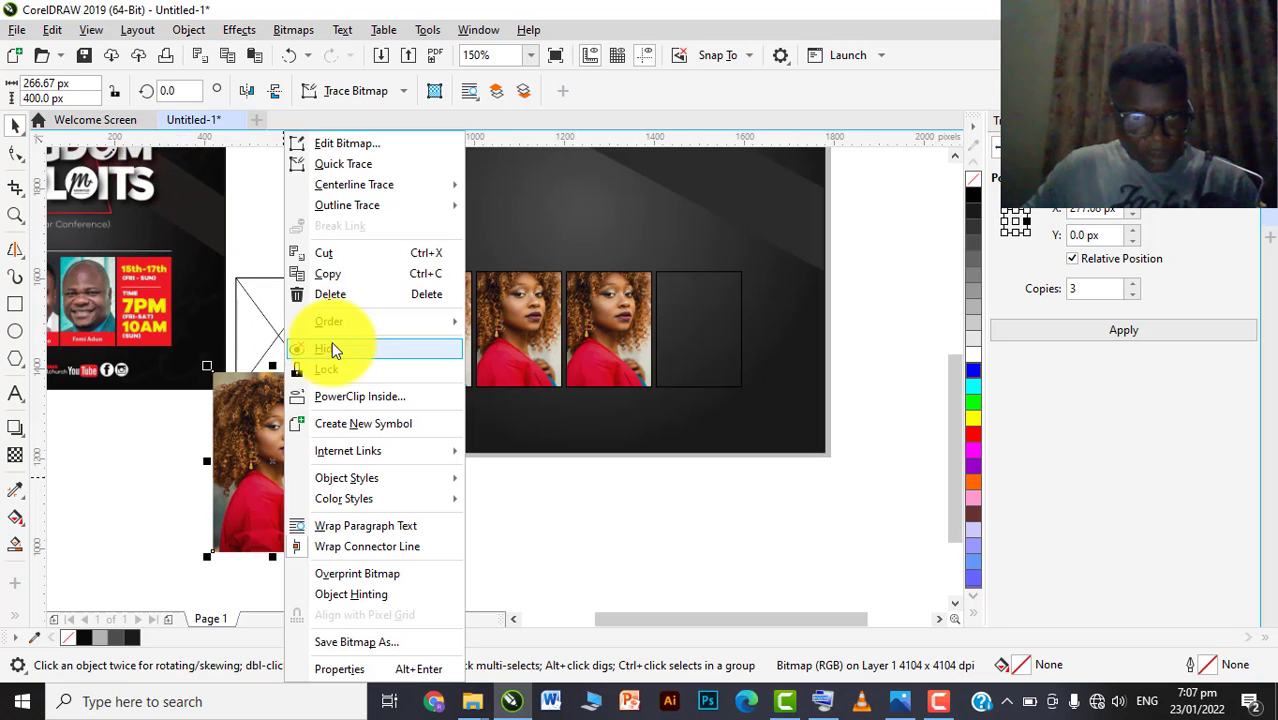
pyautogui.click(362, 396)
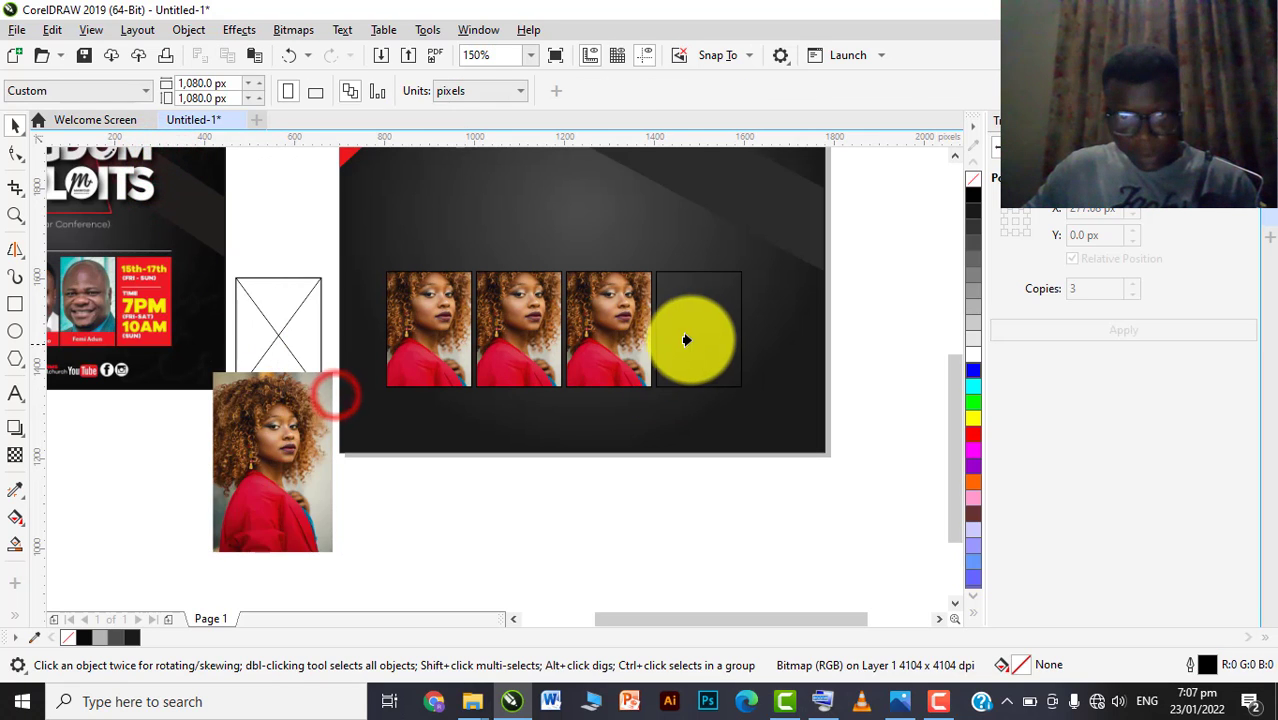
pyautogui.click(685, 337)
# Delete the two leftover empty PowerClip frames outside the page
pyautogui.click(308, 337)
pyautogui.press('Delete')
pyautogui.click(266, 436)
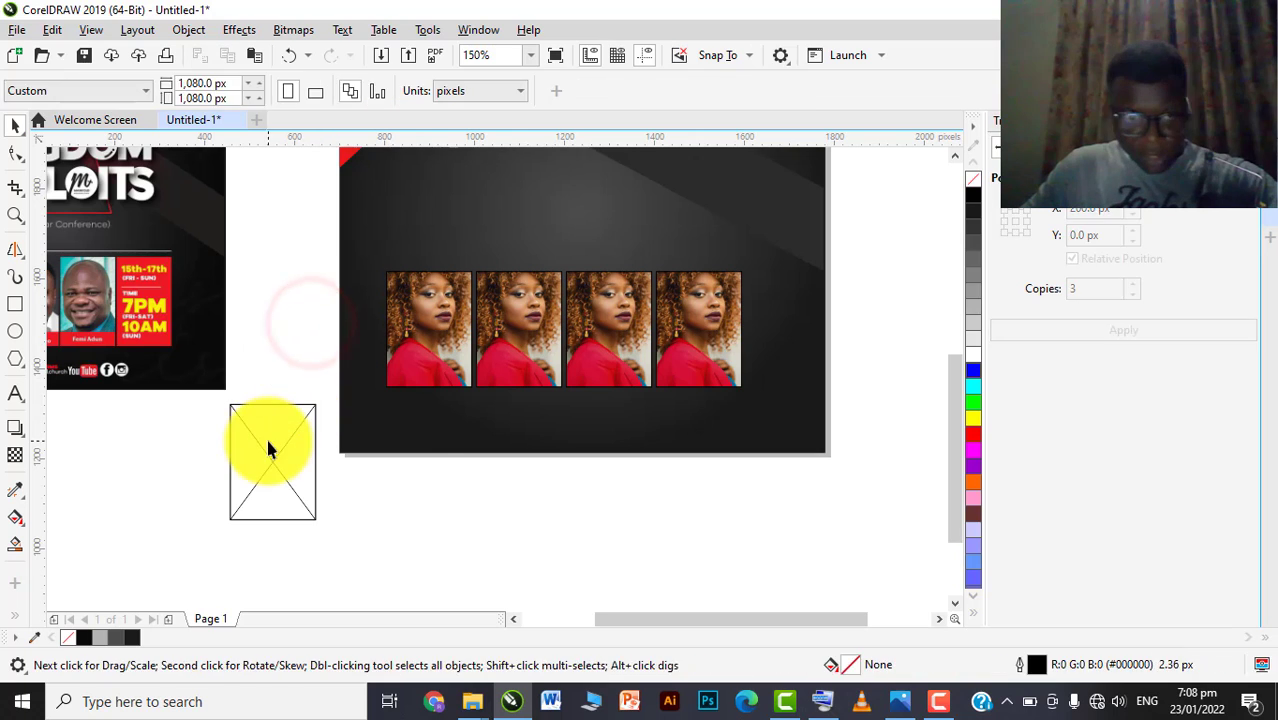
pyautogui.press('Delete')
# Change the fourth PowerClip frame's type back to a plain rectangle without the photo
pyautogui.click(705, 335)
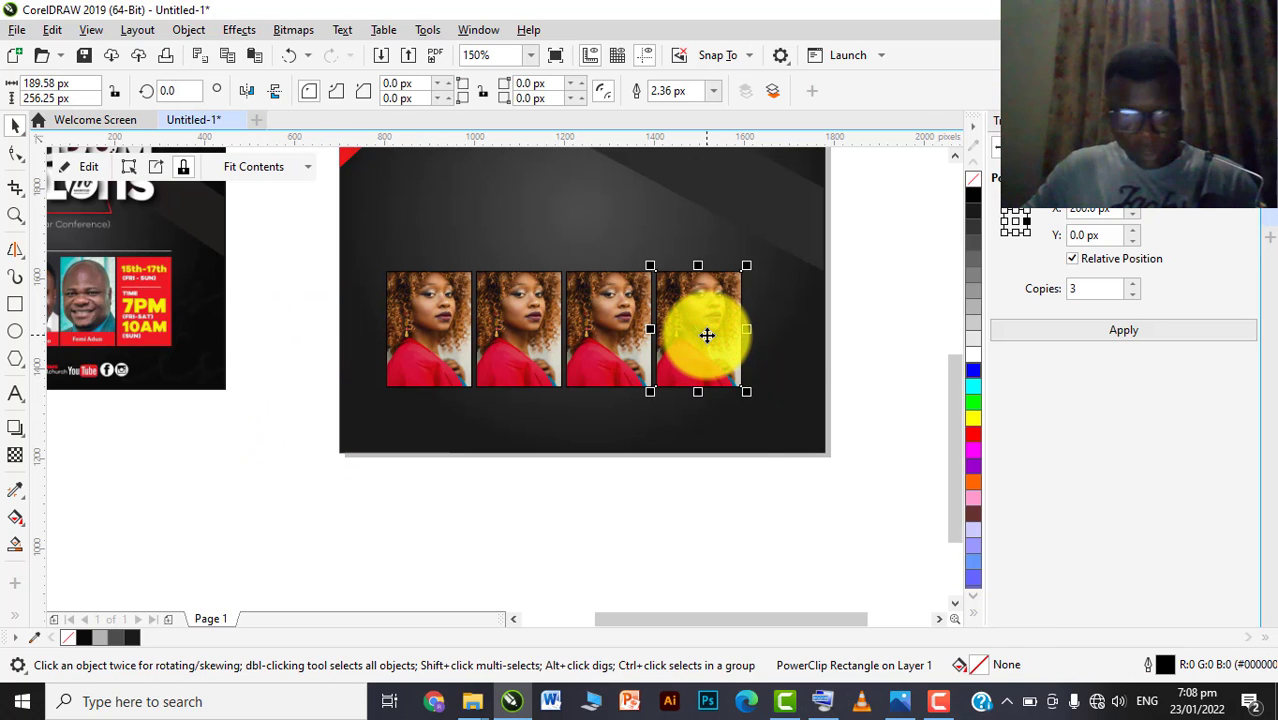
pyautogui.rightClick(707, 337)
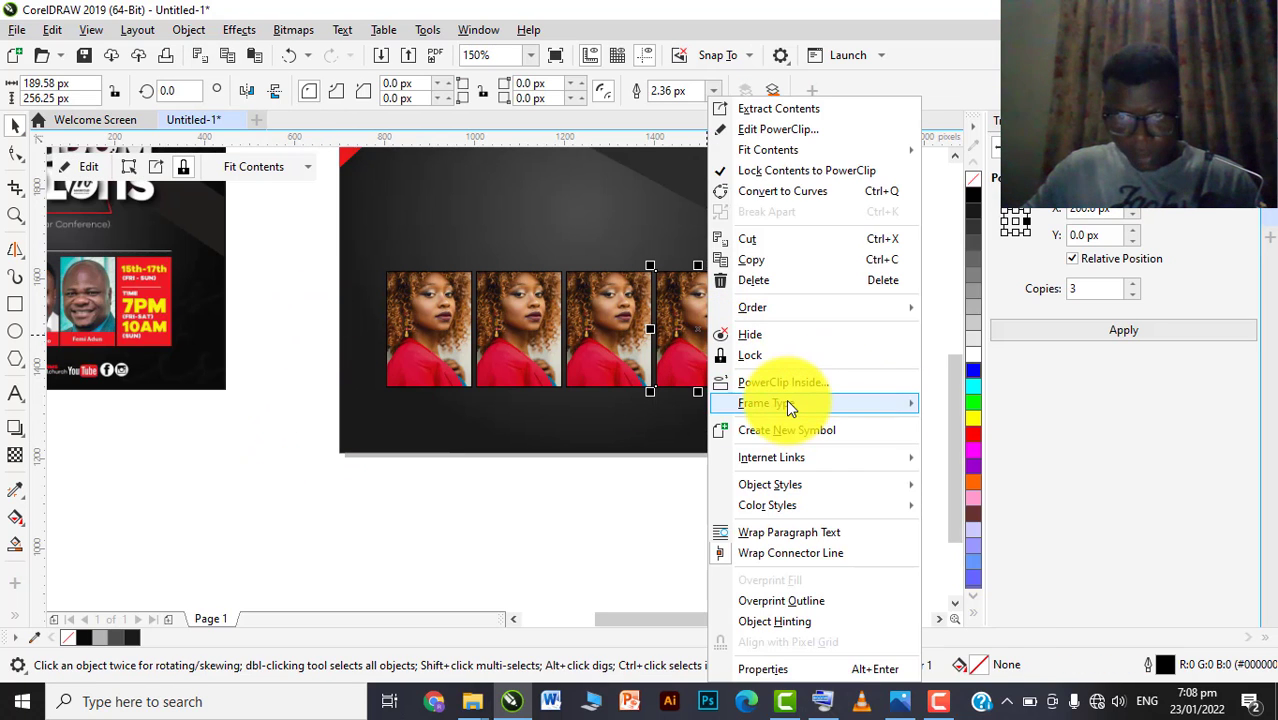
pyautogui.moveTo(790, 405)
pyautogui.click(970, 455)
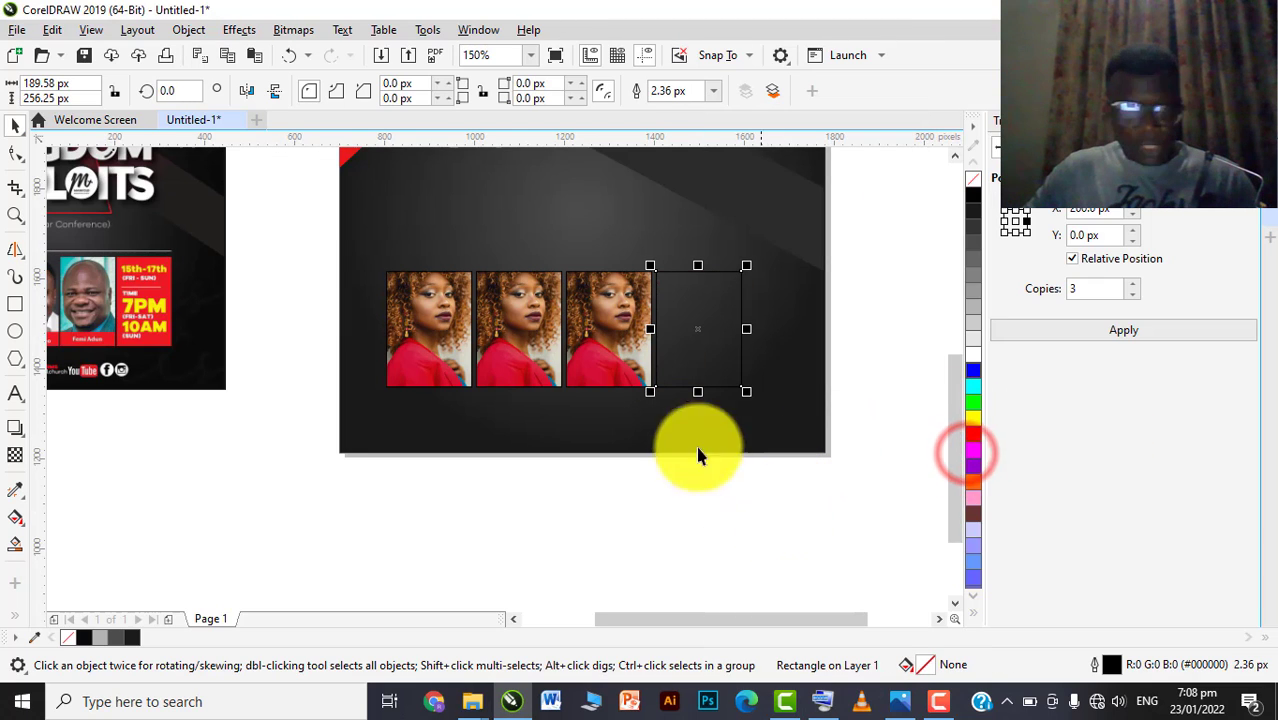
# Sample the red of the reference flyer's date panel with the Color Eyedropper and fill the fourth rectangle with it
pyautogui.click(16, 490)
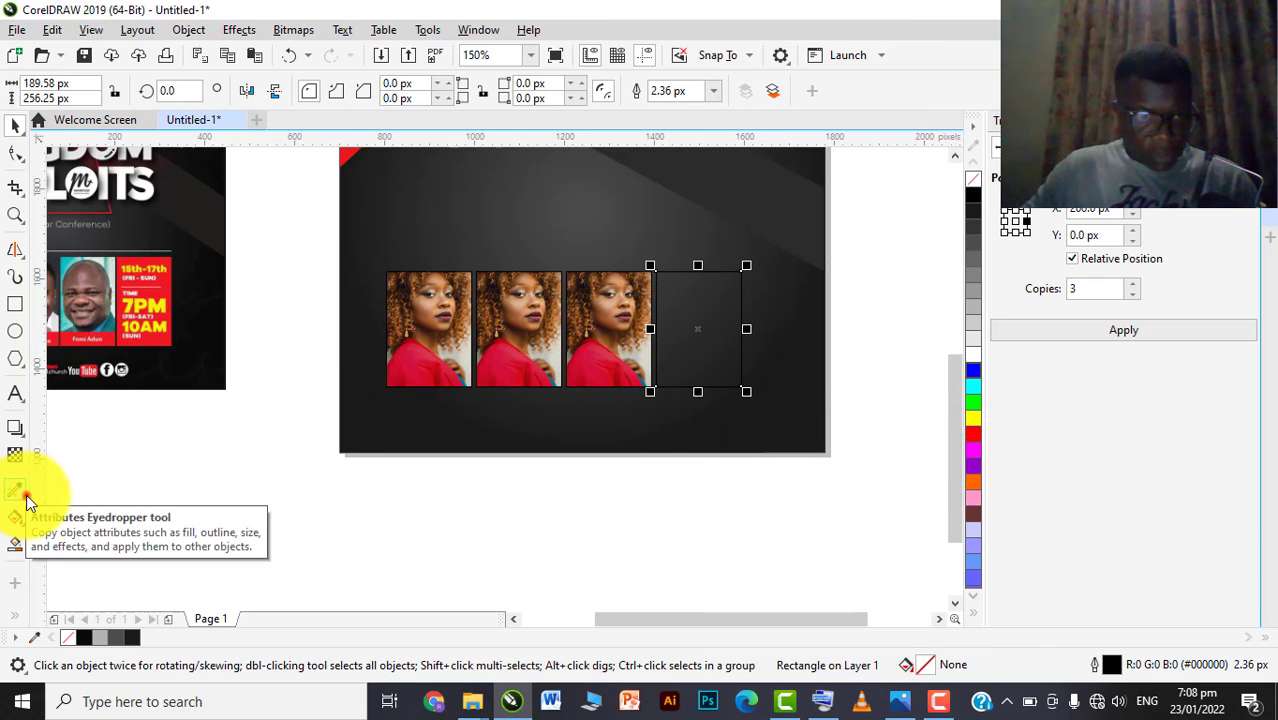
pyautogui.click(29, 496)
pyautogui.click(20, 495)
pyautogui.click(80, 486)
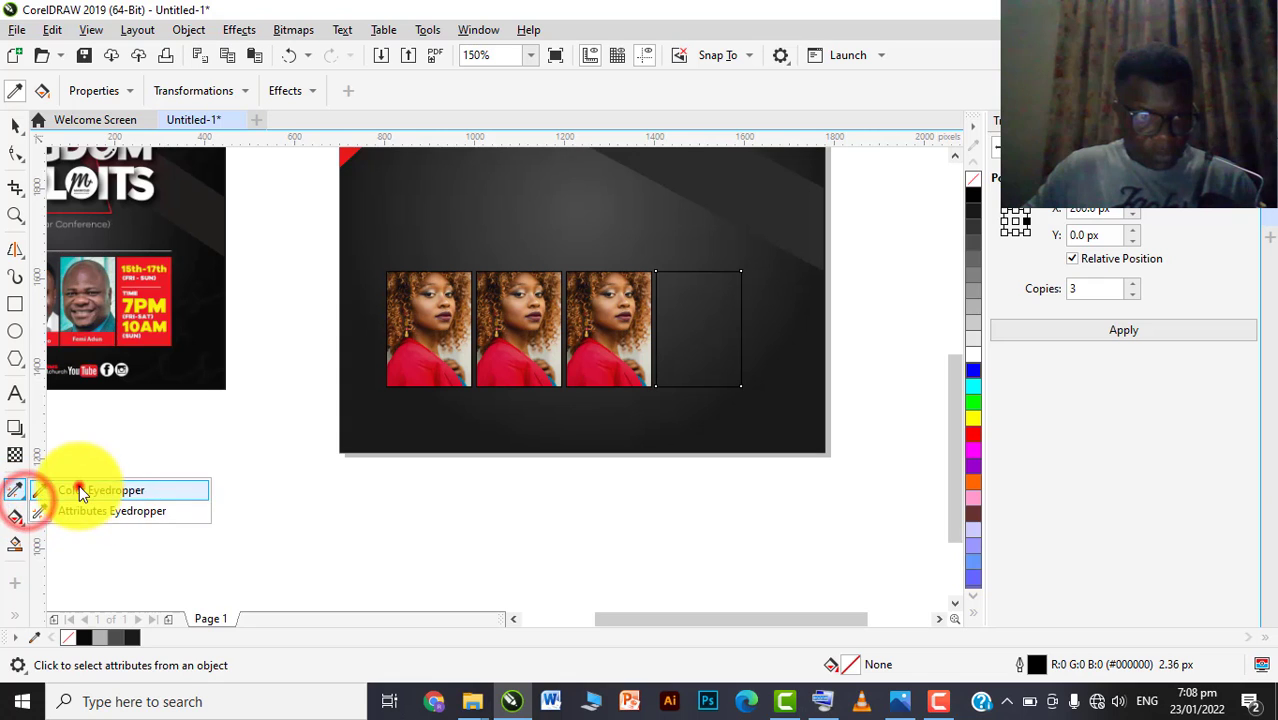
pyautogui.click(170, 287)
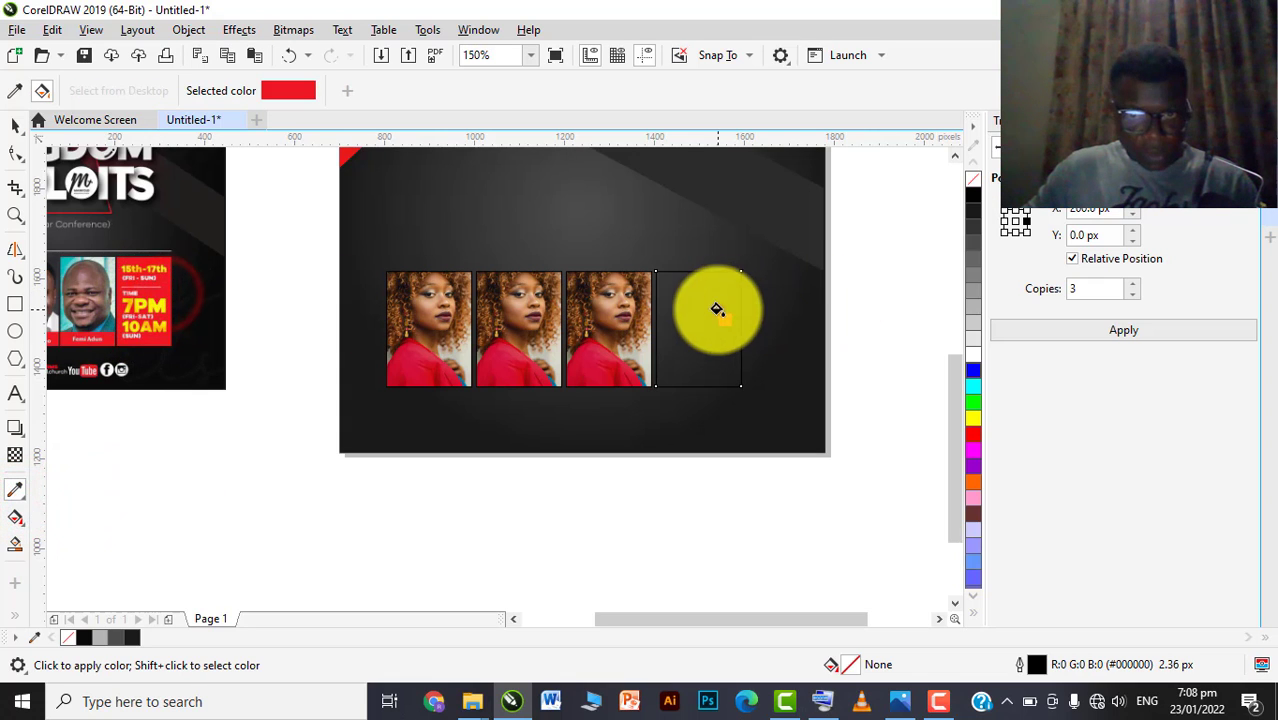
pyautogui.click(716, 308)
pyautogui.click(15, 128)
# Examine the date and time panel on the reference flyer and compare it with the new design's layout
pyautogui.scroll(-2, 520, 271)
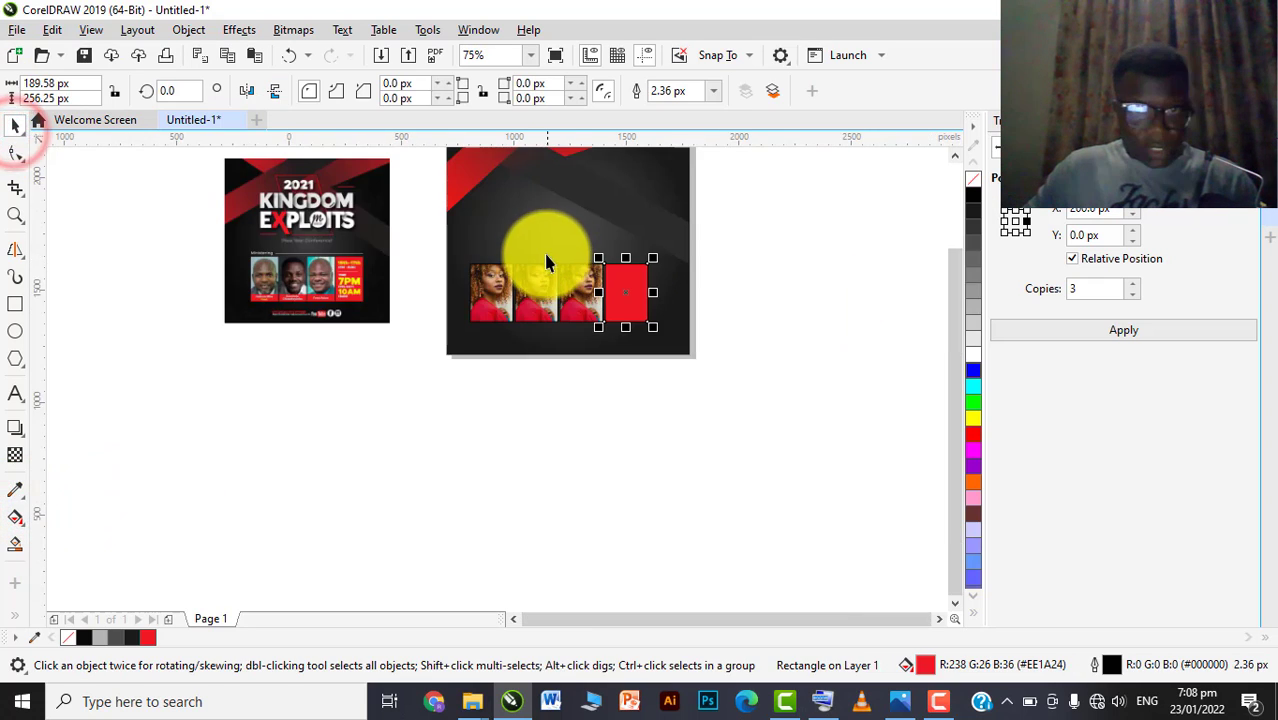
pyautogui.scroll(2, 382, 286)
pyautogui.click(300, 287)
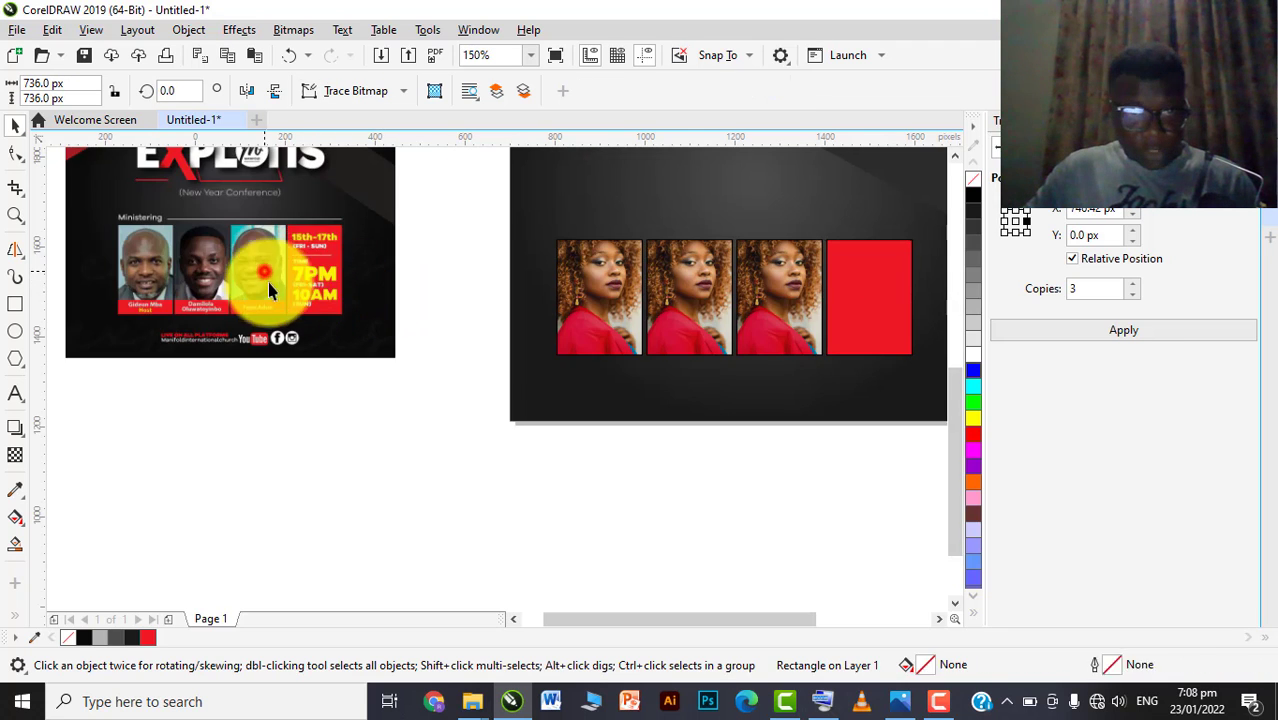
pyautogui.scroll(2, 320, 312)
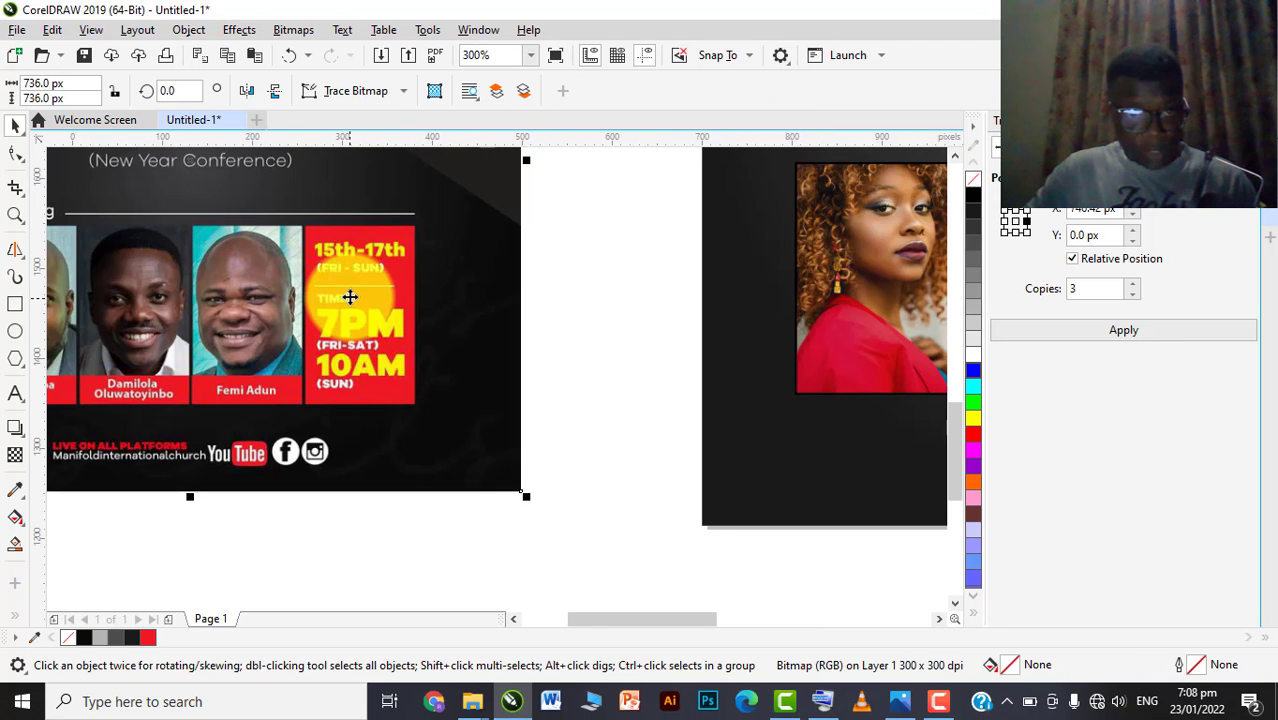
pyautogui.scroll(2, 350, 318)
pyautogui.scroll(-2, 358, 321)
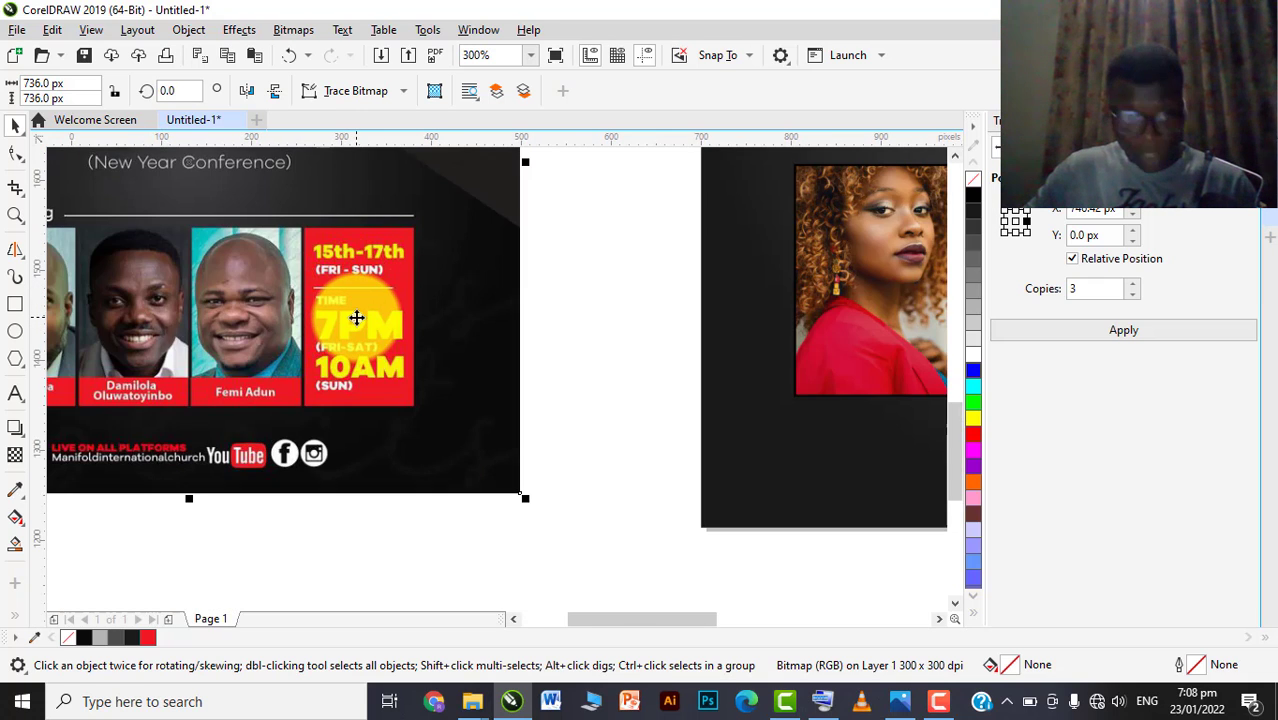
pyautogui.scroll(-2, 305, 324)
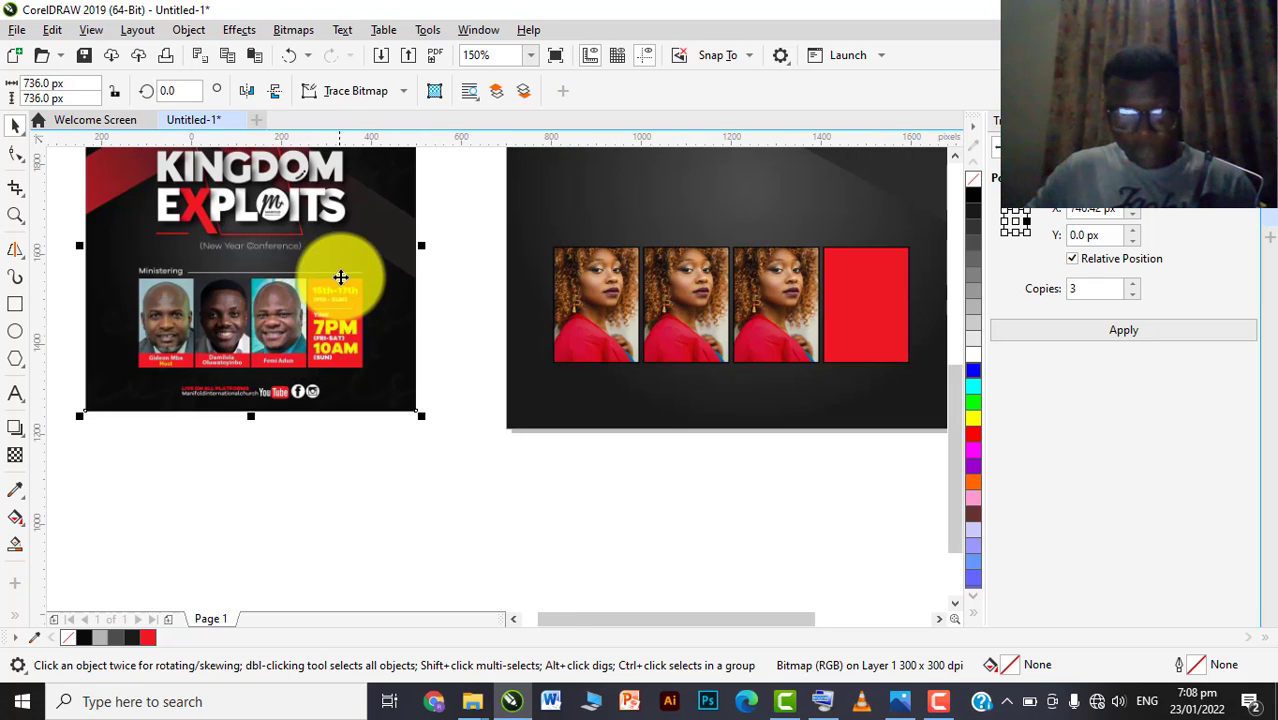
pyautogui.scroll(-2, 339, 279)
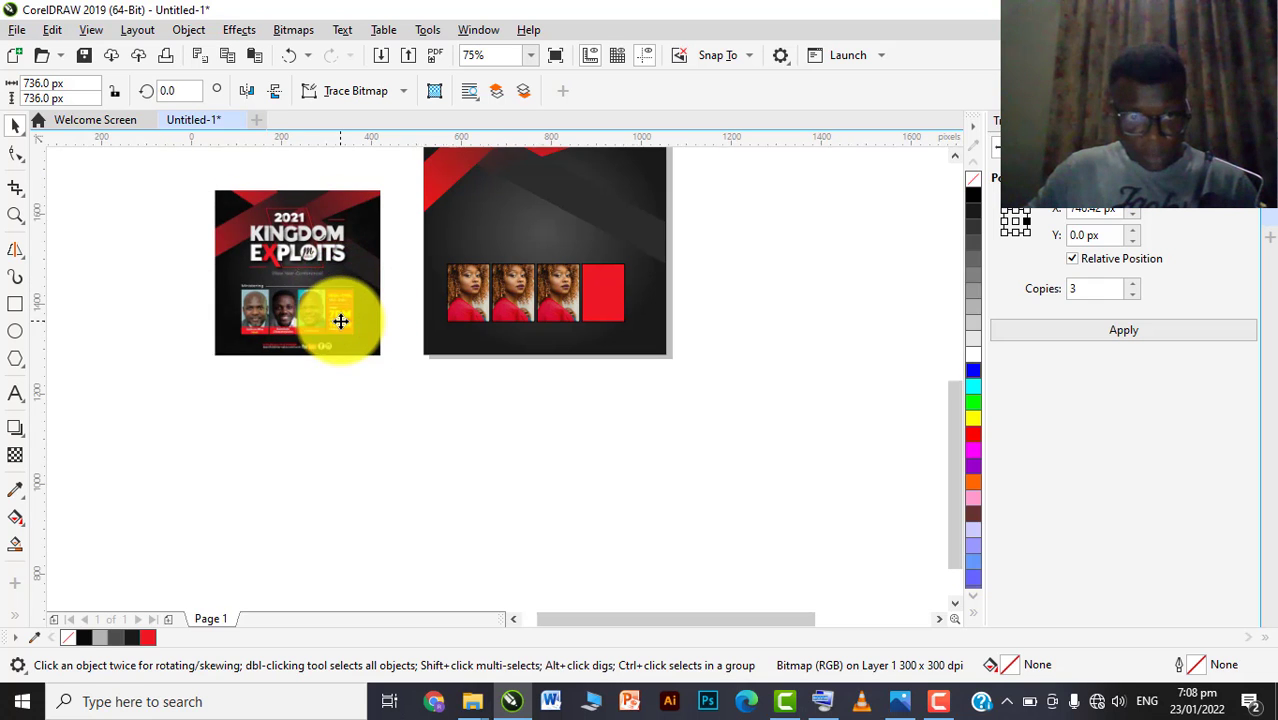
# Create artistic text above the reference flyer with "2021" on the first line and "KINGDOM" on the second
pyautogui.scroll(1, 338, 305)
pyautogui.scroll(-1, 272, 344)
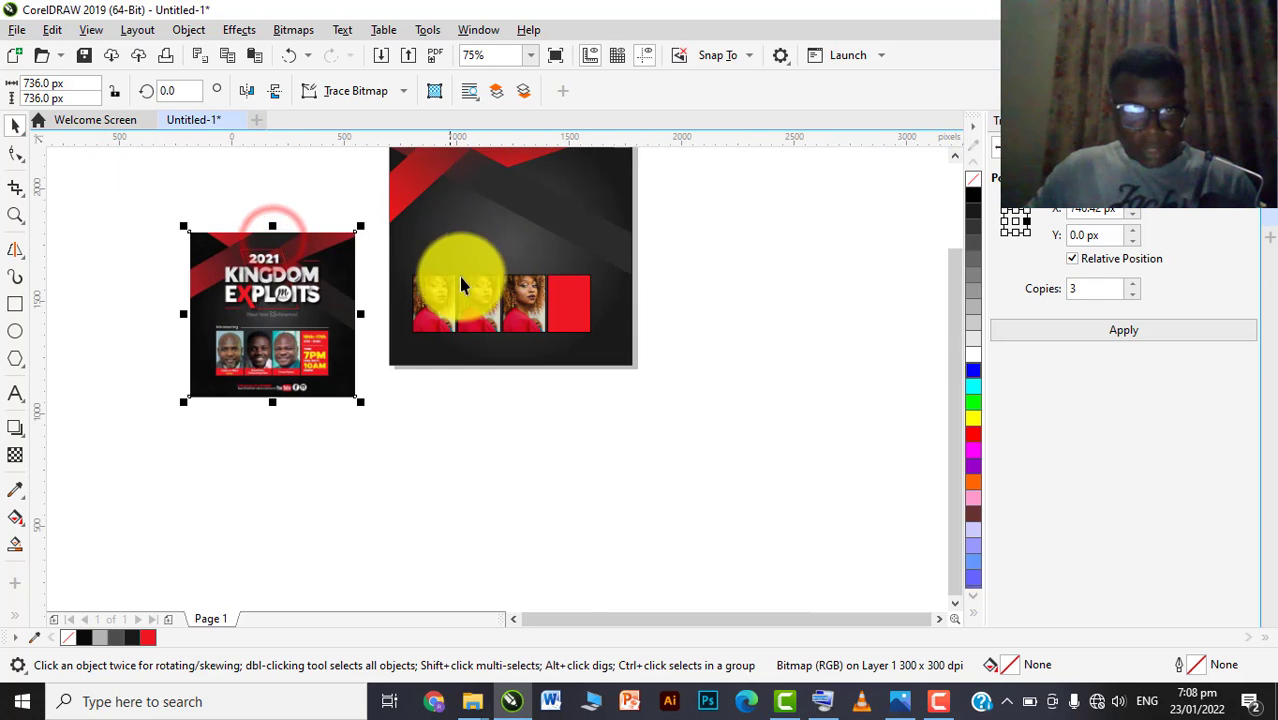
pyautogui.scroll(1, 474, 252)
pyautogui.scroll(-1, 476, 250)
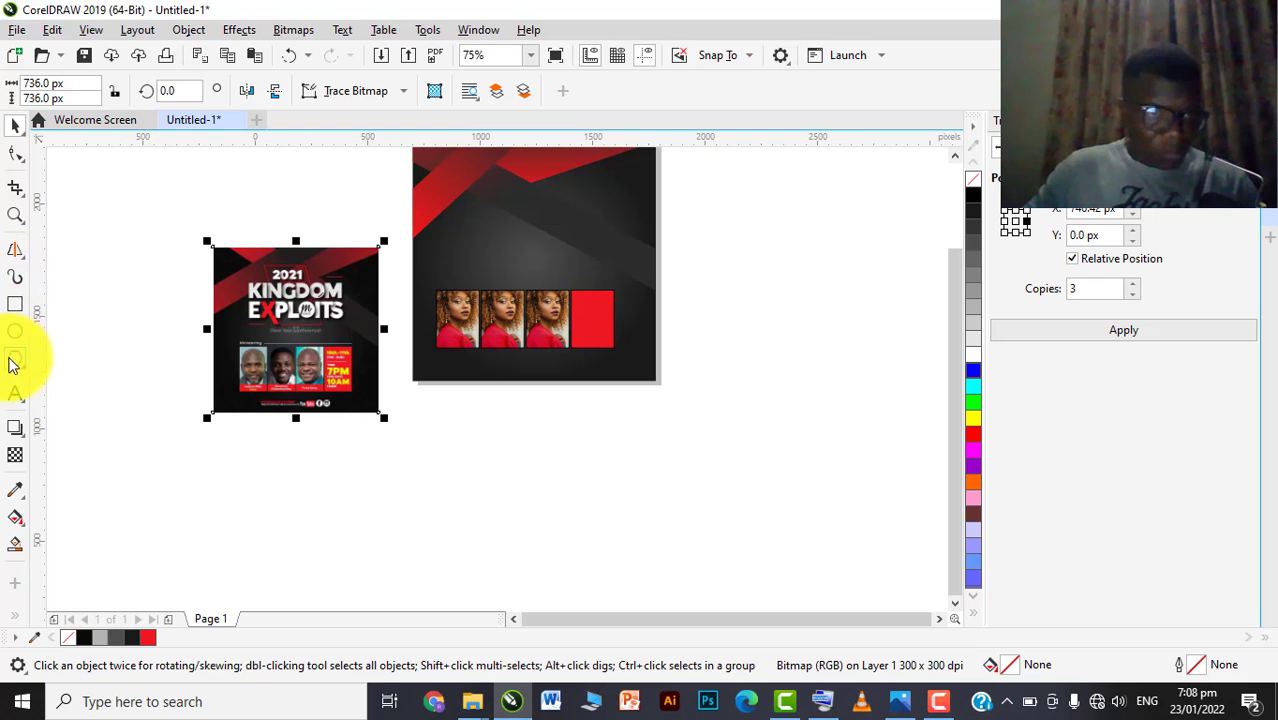
pyautogui.click(15, 393)
pyautogui.scroll(1, 180, 192)
pyautogui.click(180, 188)
pyautogui.write('2021')
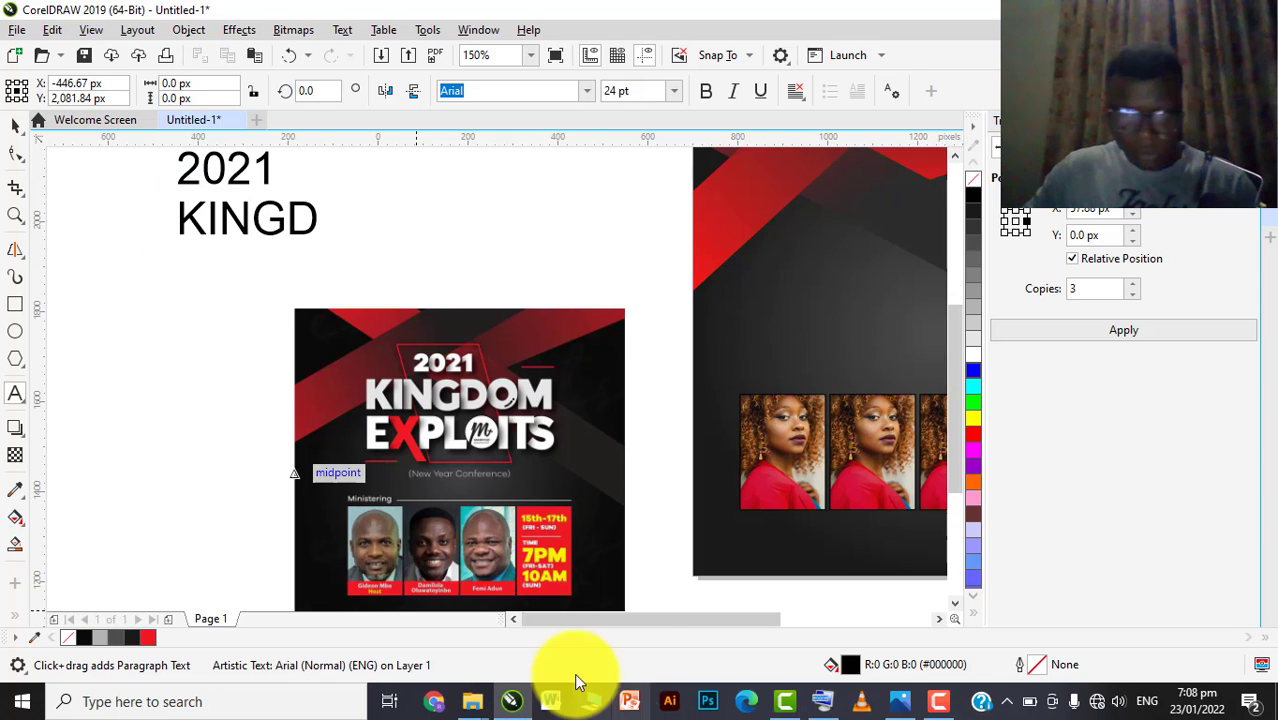
pyautogui.click(822, 701)
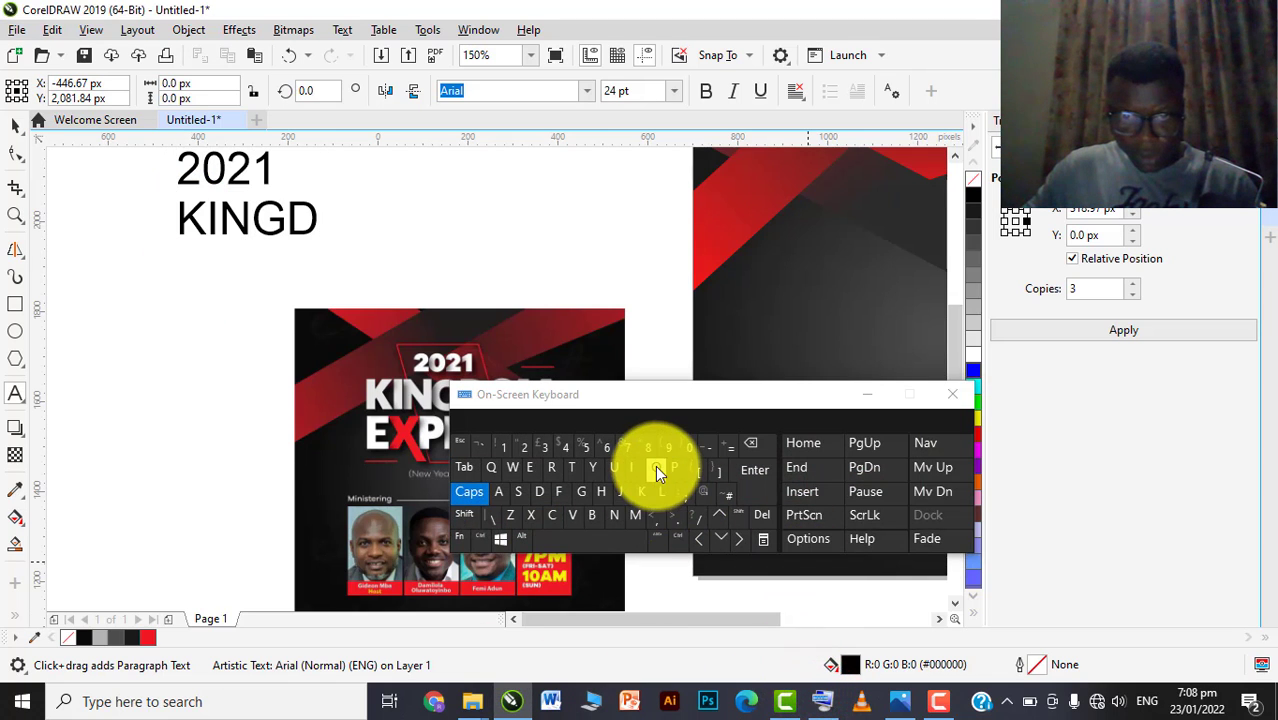
pyautogui.click(655, 467)
pyautogui.click(635, 516)
pyautogui.press('Return')
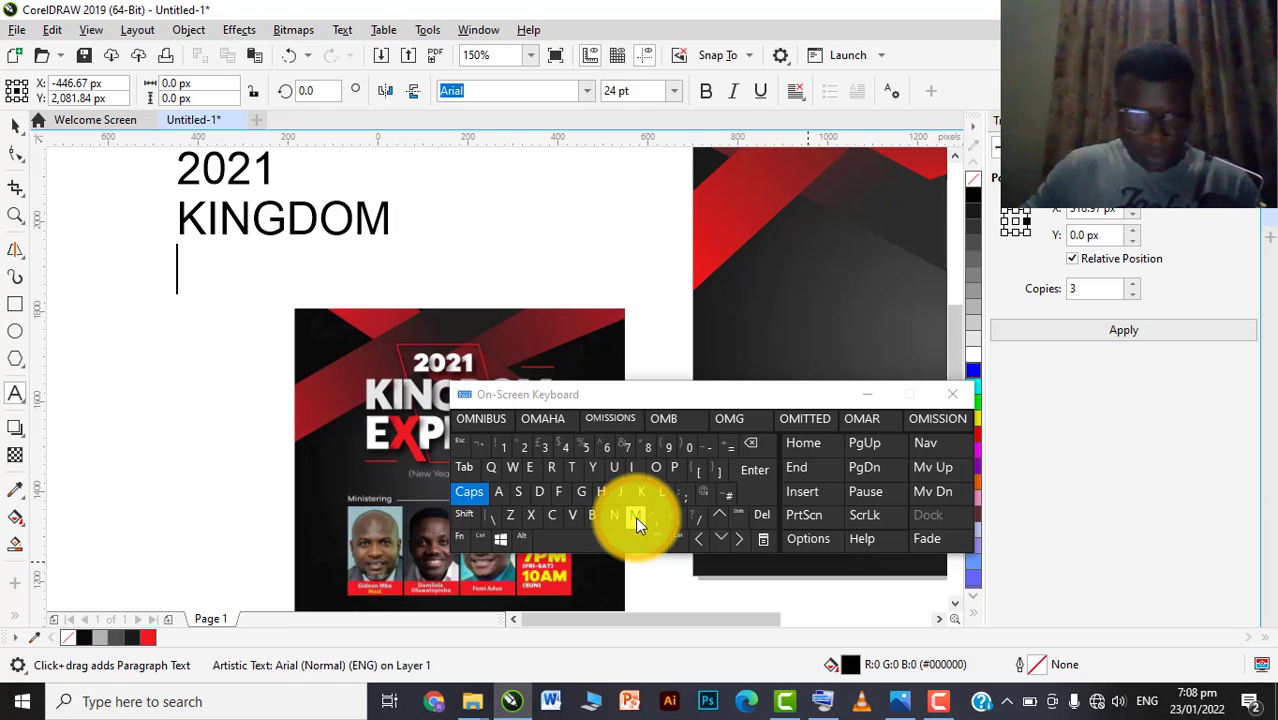
# Add "EXPLOITS" as the third line of the title text and finish the text entry
pyautogui.write('EX')
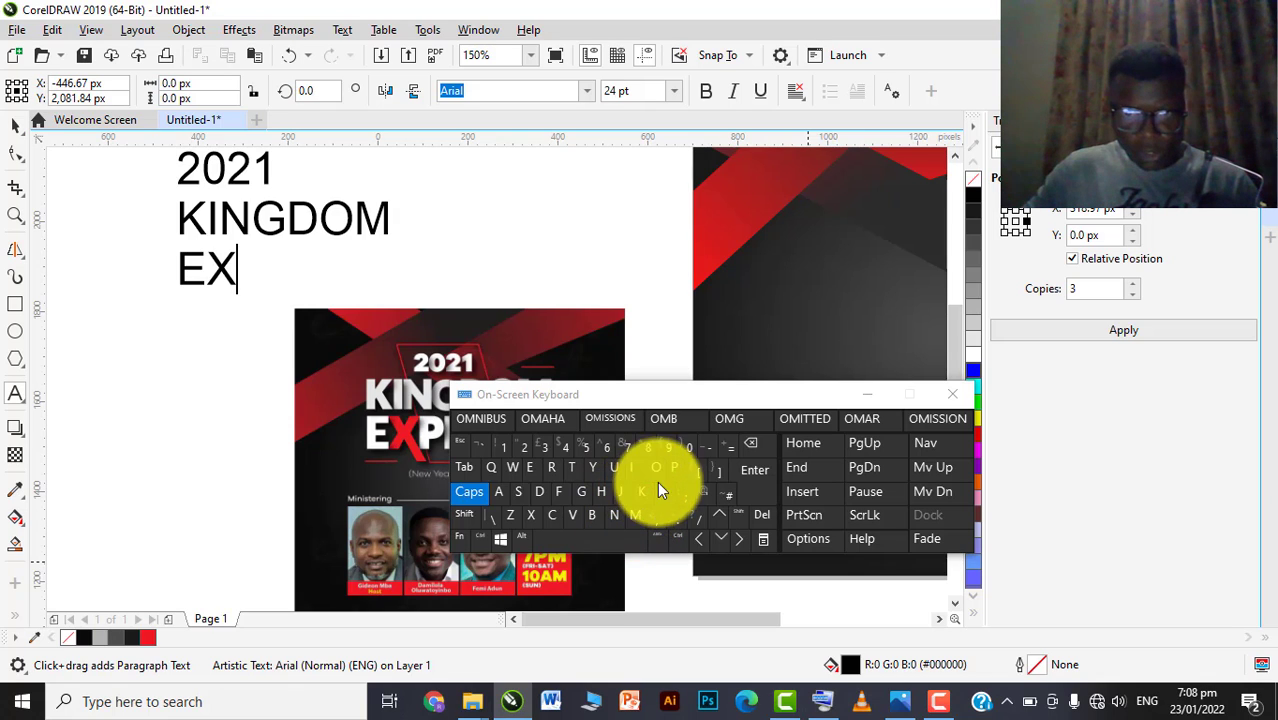
pyautogui.click(671, 468)
pyautogui.click(664, 487)
pyautogui.click(656, 467)
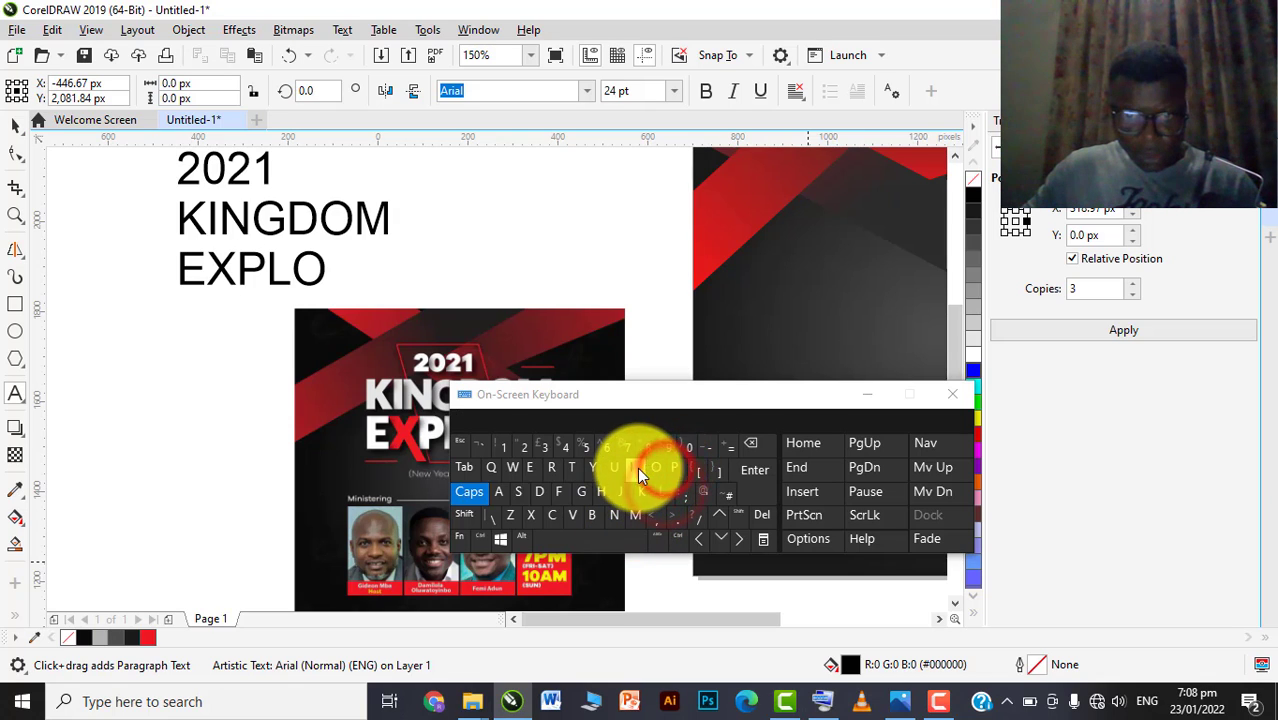
pyautogui.write('ITS')
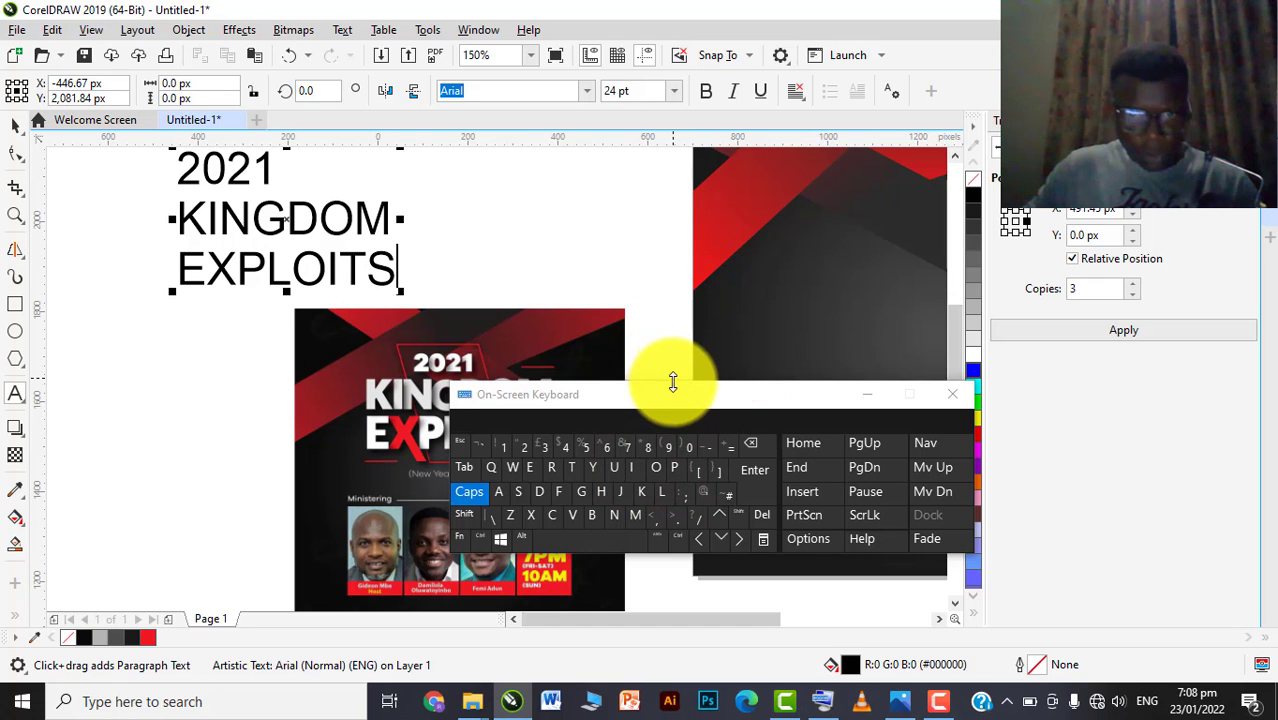
pyautogui.moveTo(672, 396); pyautogui.dragTo(750, 464)
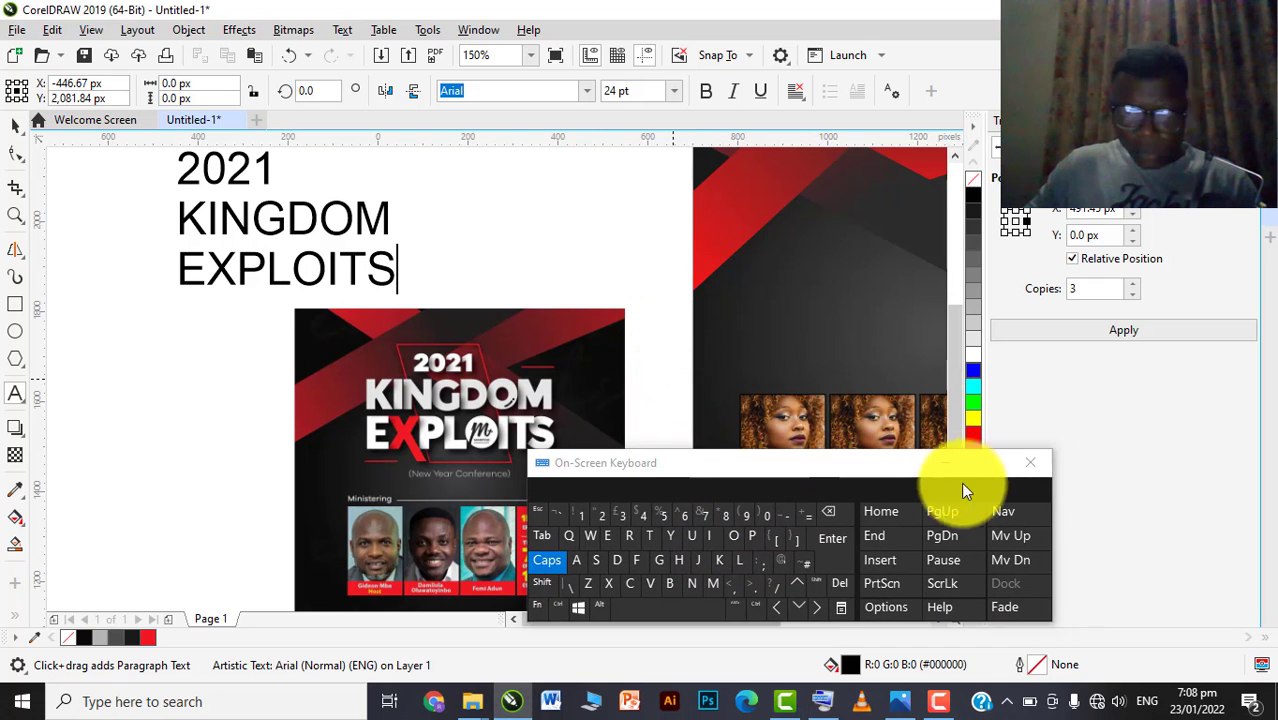
pyautogui.click(956, 462)
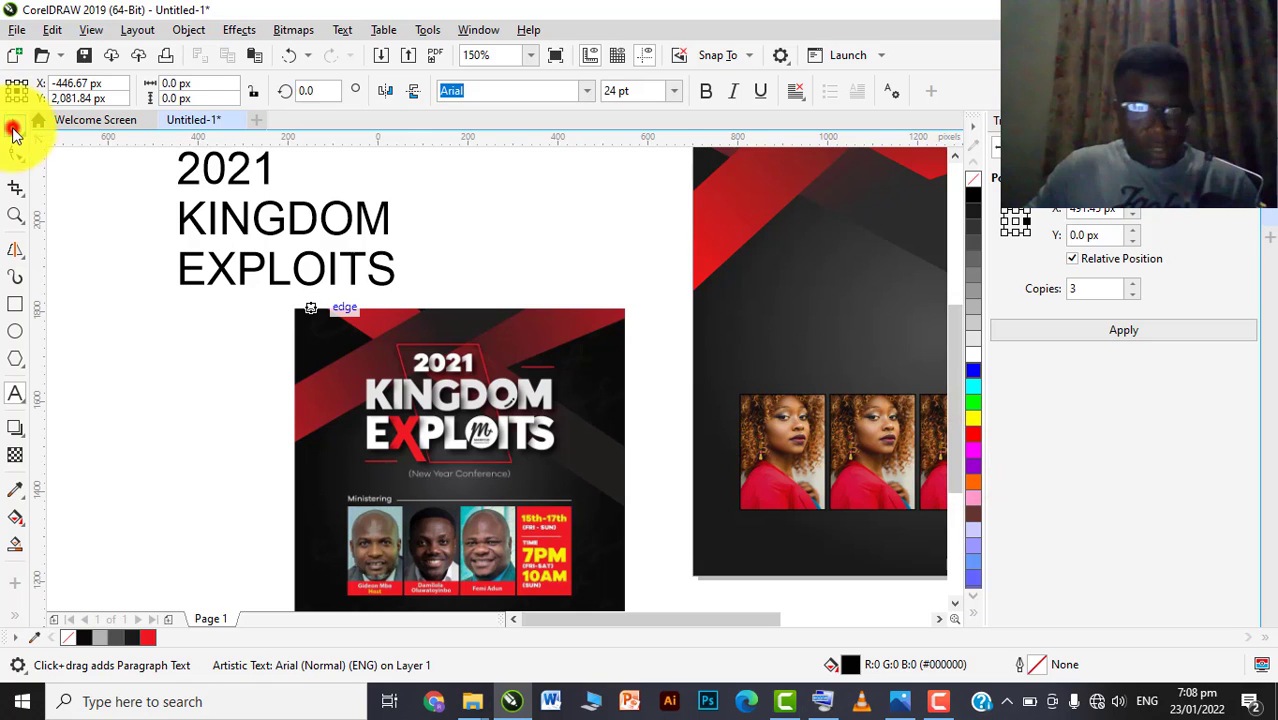
pyautogui.click(14, 128)
# Change the font of the whole three-line title text to Poppins ExtraBold
pyautogui.click(582, 89)
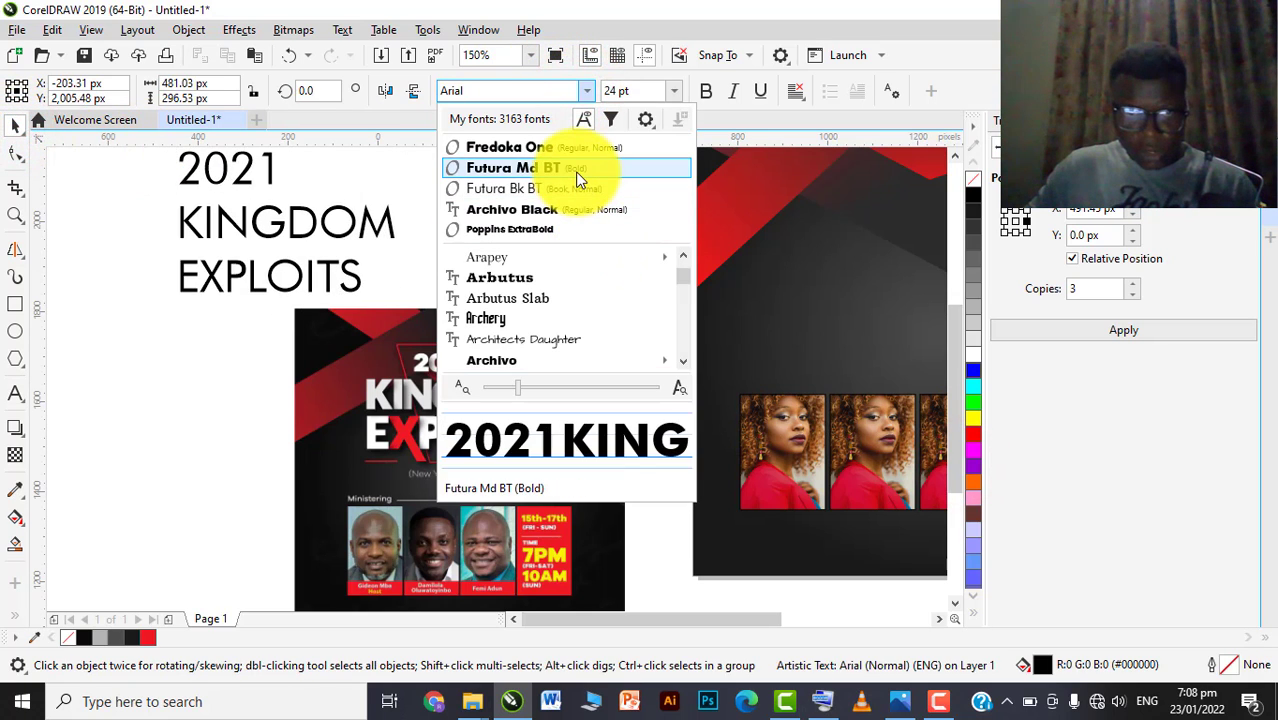
pyautogui.click(822, 701)
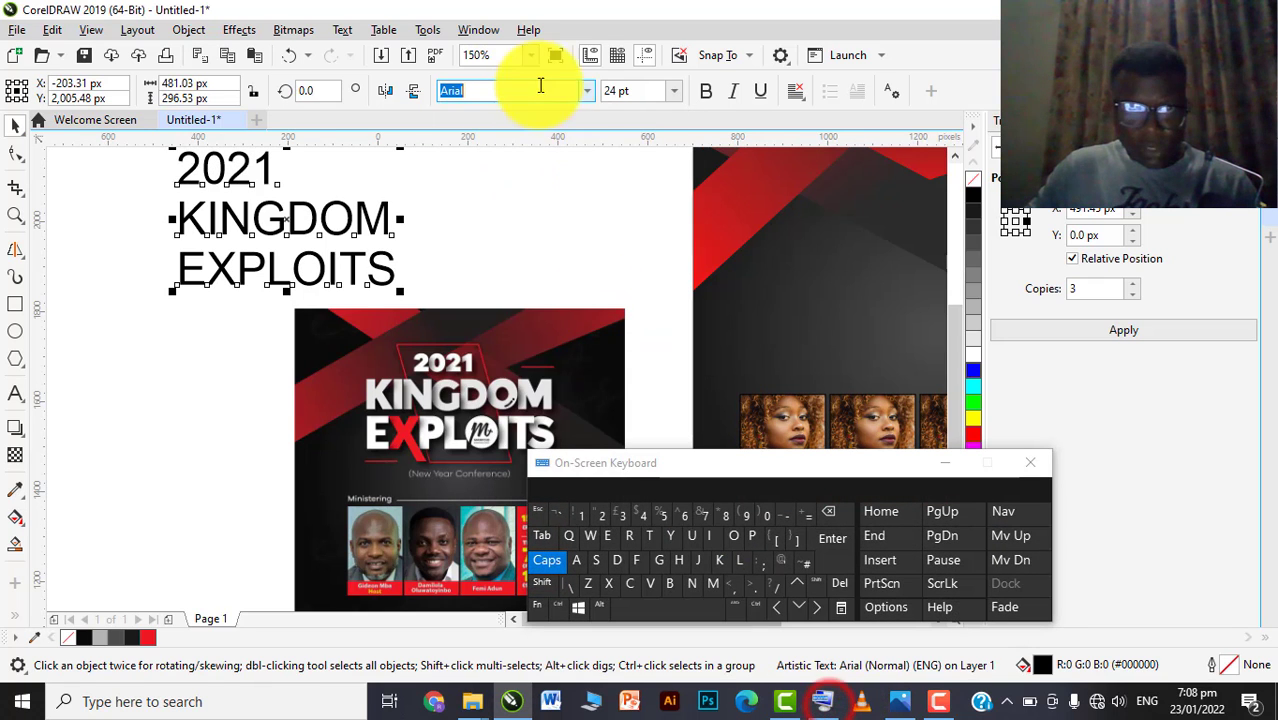
pyautogui.click(585, 93)
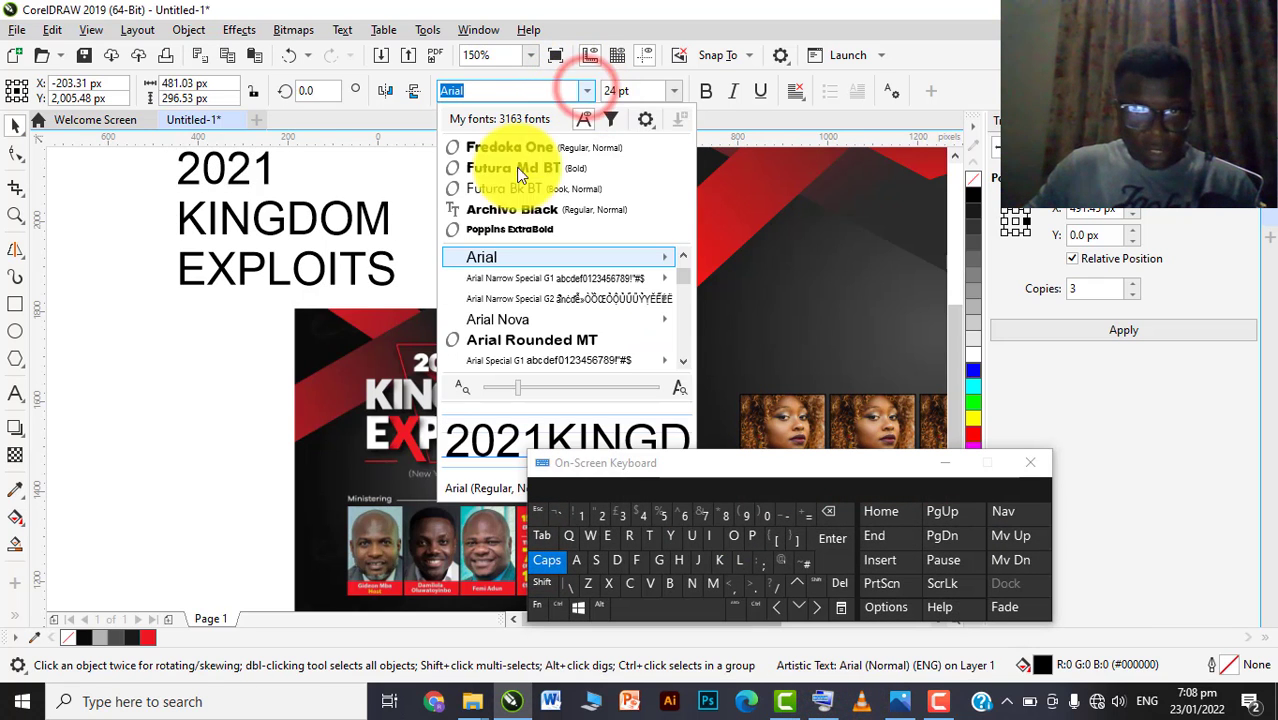
pyautogui.click(752, 538)
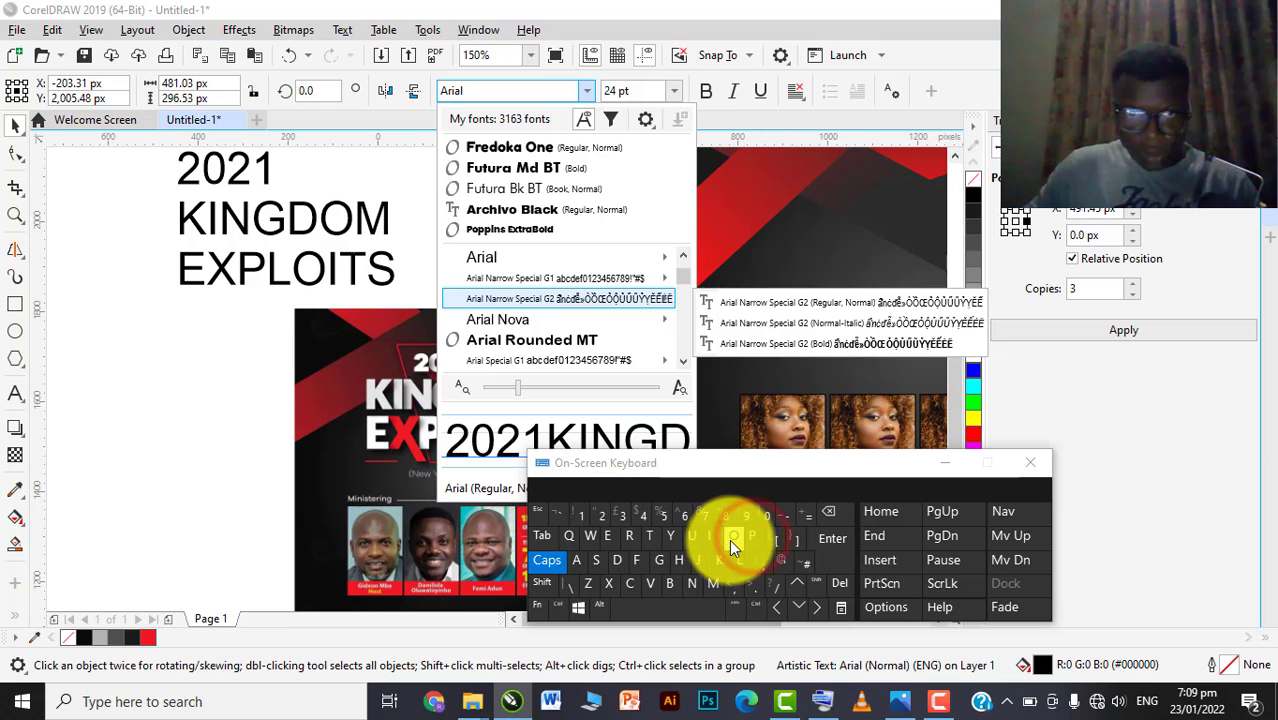
pyautogui.click(497, 90)
pyautogui.click(757, 526)
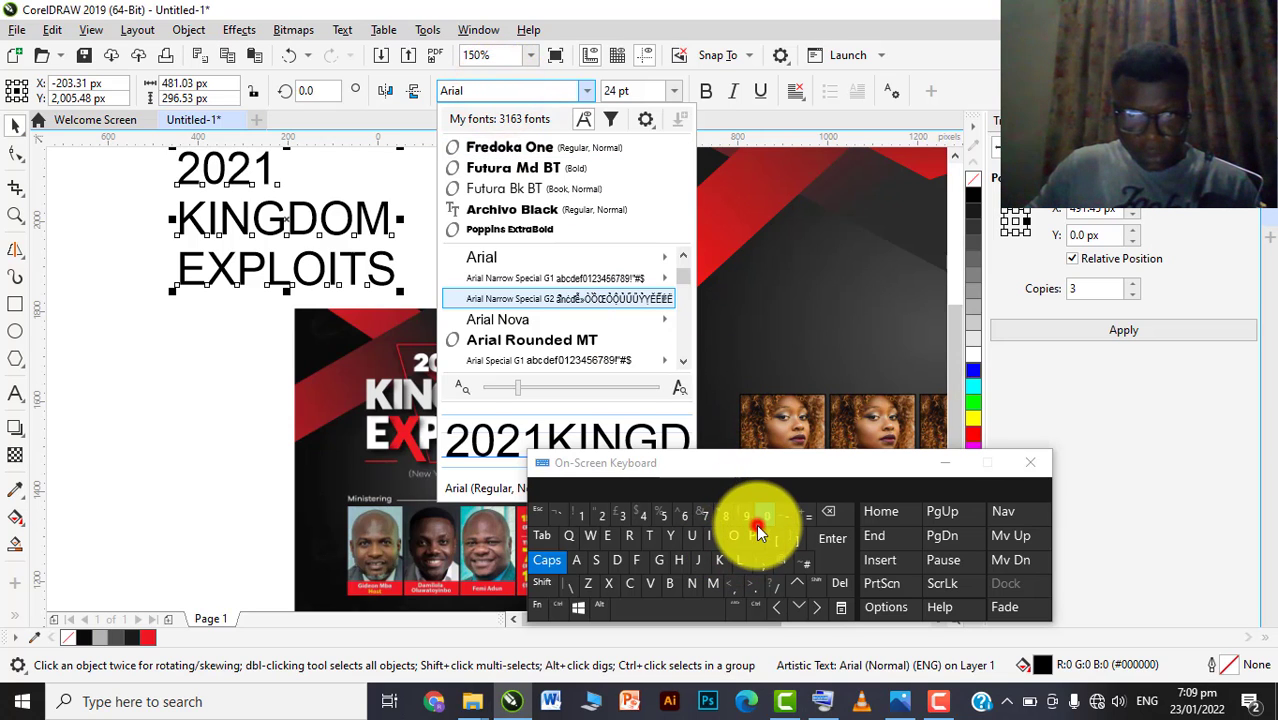
pyautogui.click(490, 85)
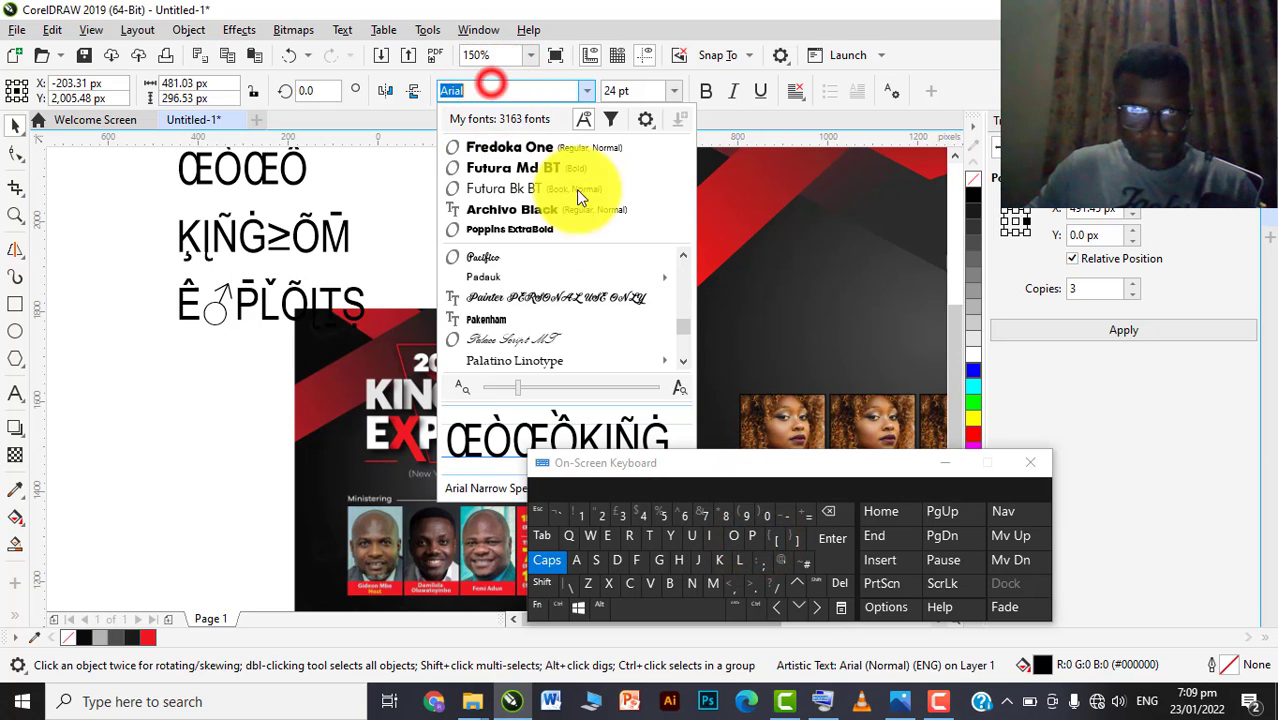
pyautogui.click(756, 540)
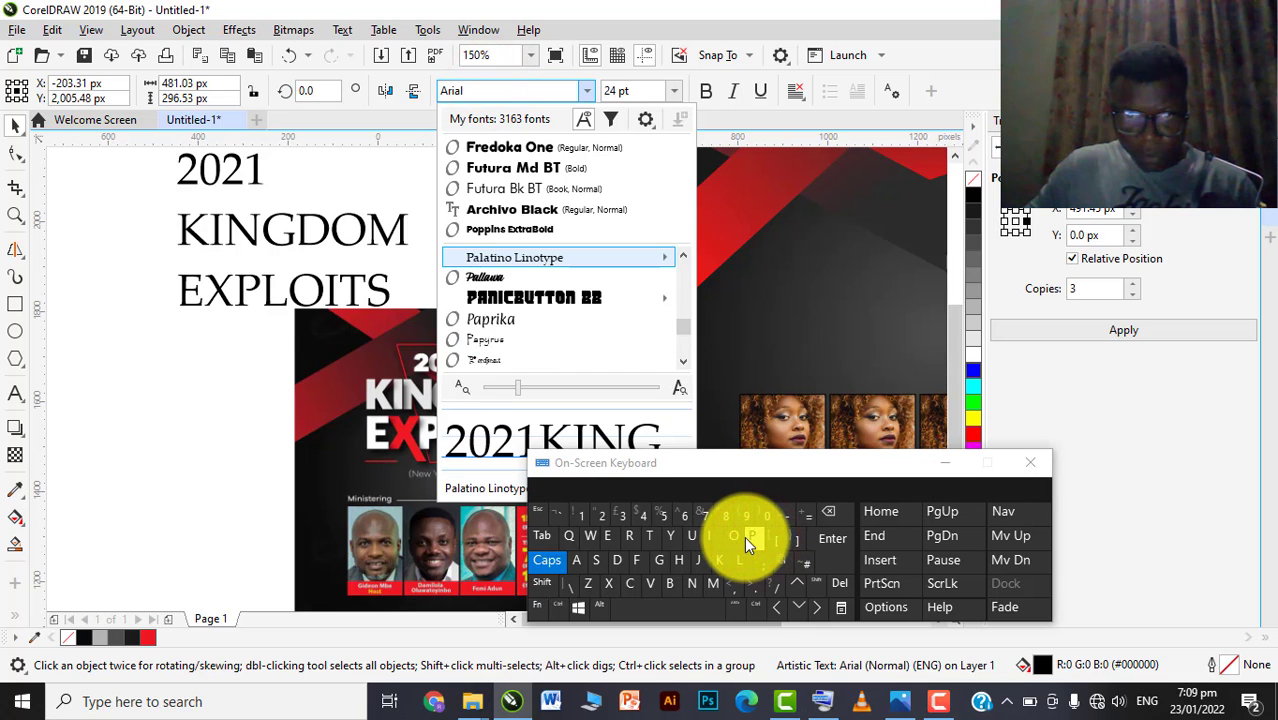
pyautogui.click(742, 538)
pyautogui.click(750, 540)
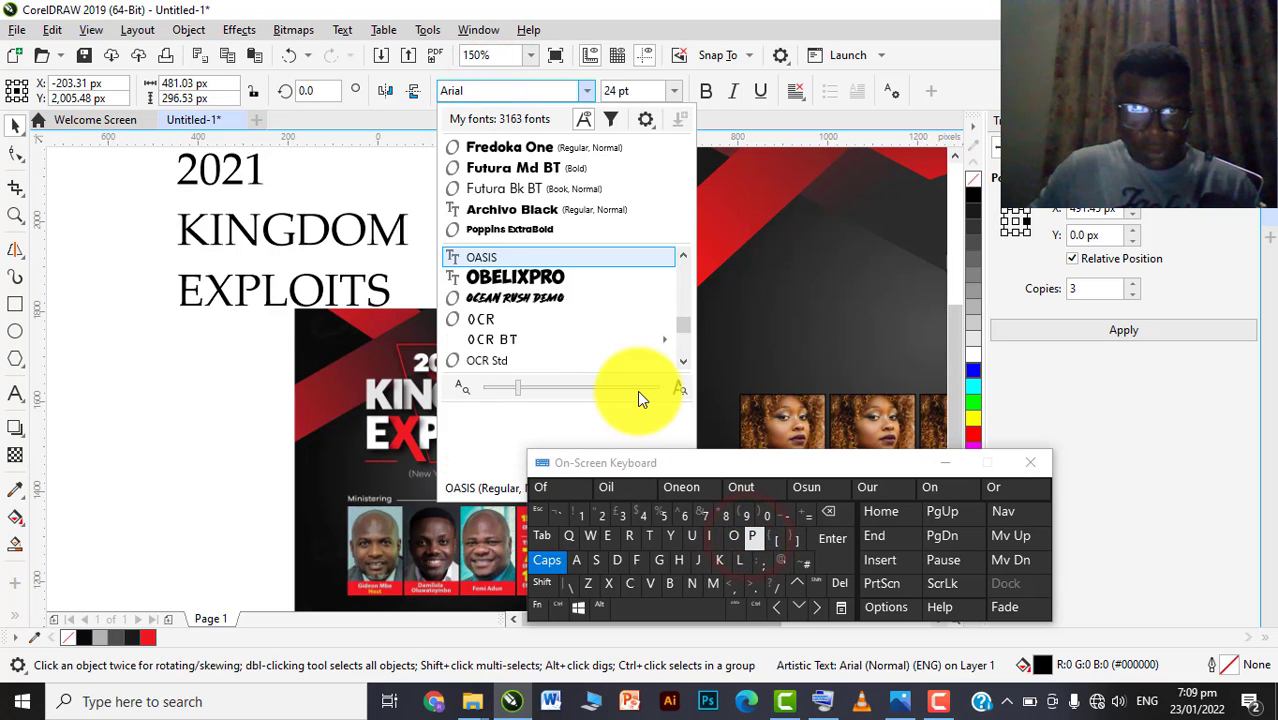
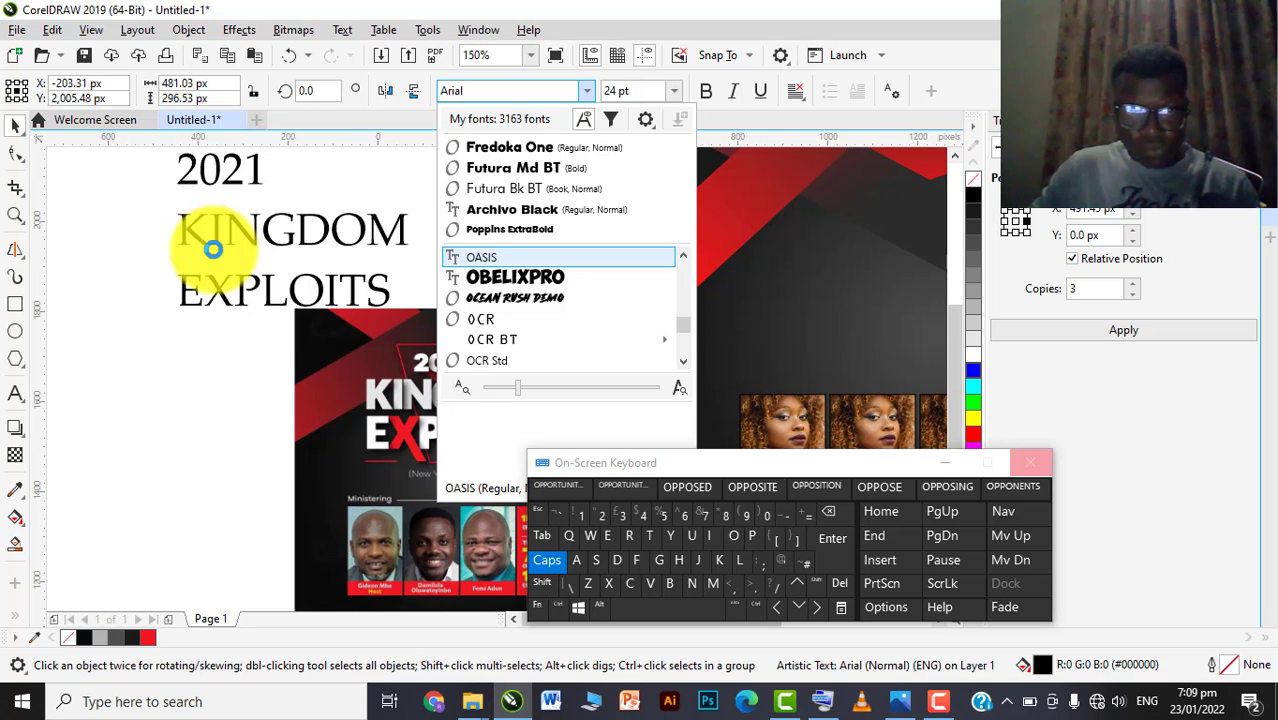
pyautogui.click(943, 705)
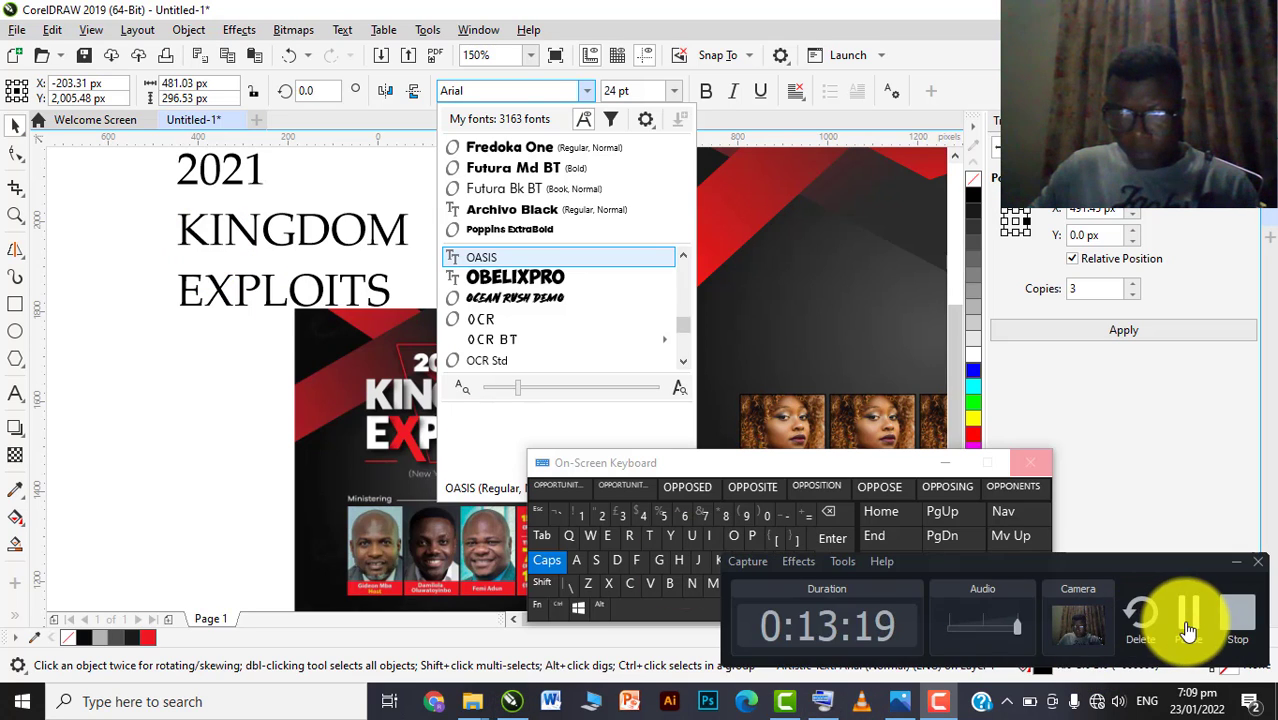
pyautogui.click(1185, 618)
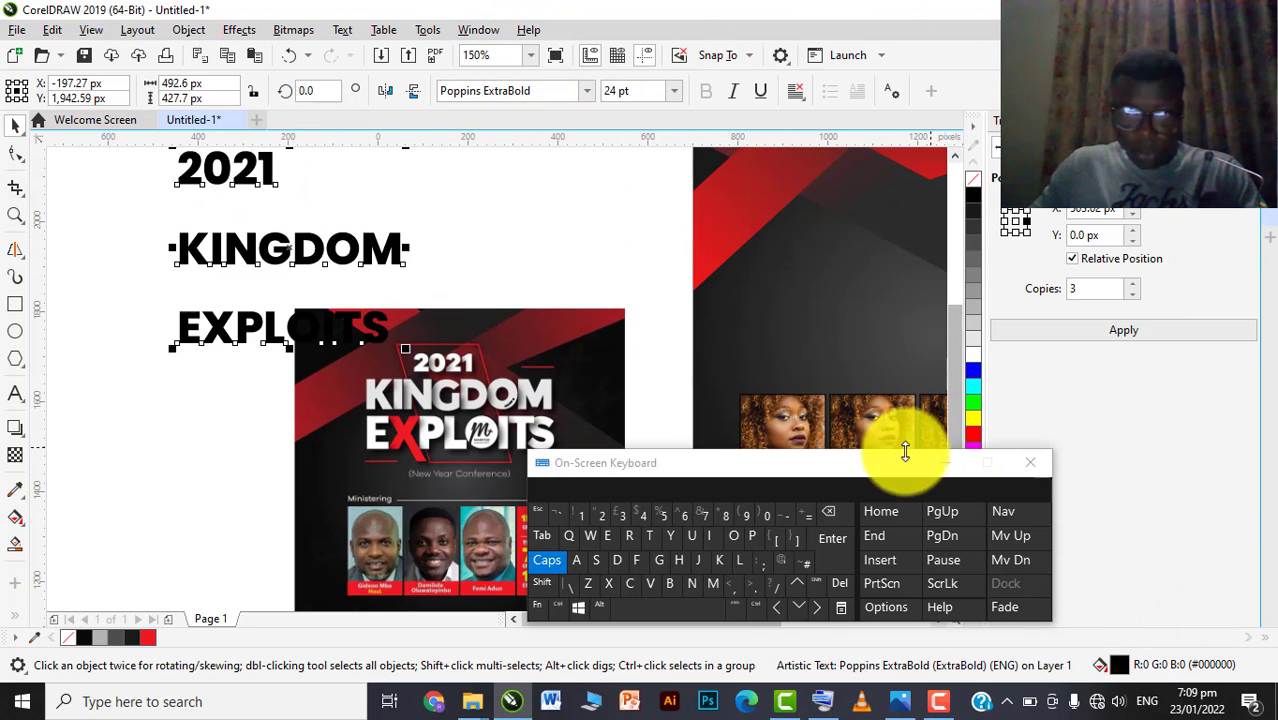
pyautogui.click(948, 462)
# Move the three-line title text up into the empty area above the reference flyer so it no longer overlaps it
pyautogui.moveTo(313, 242); pyautogui.dragTo(388, 235)
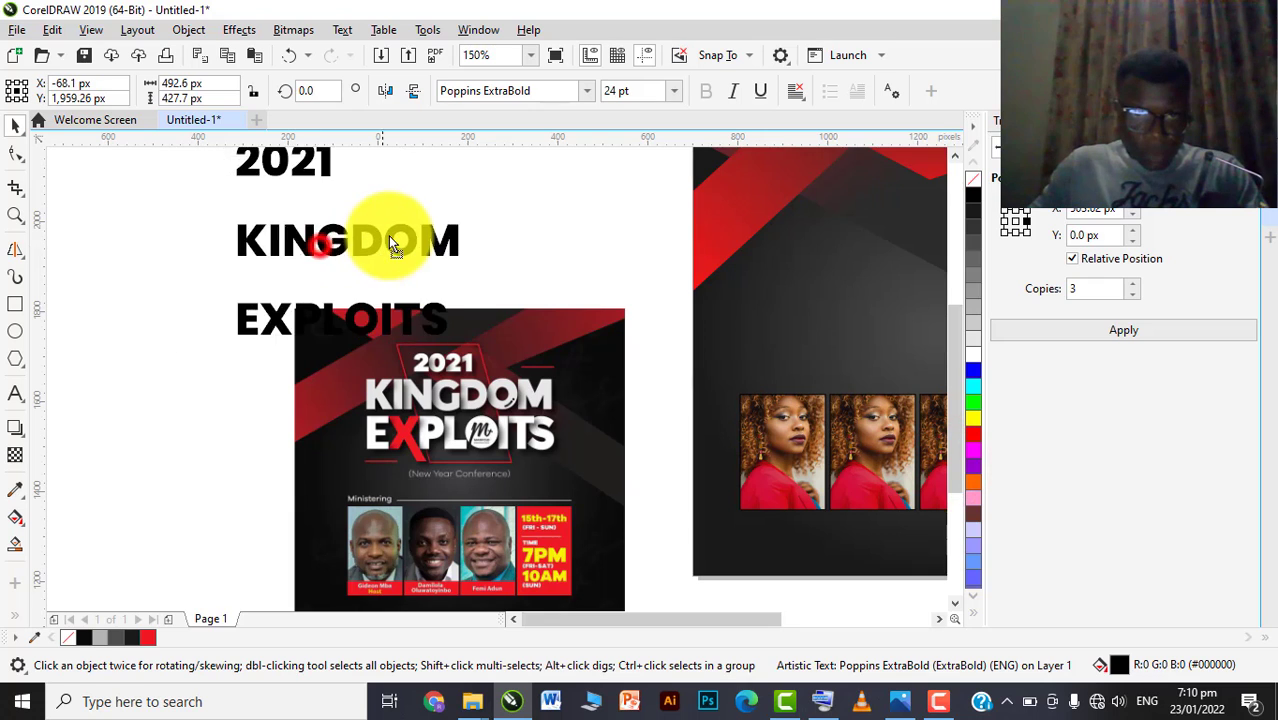
pyautogui.scroll(-2, 505, 288)
pyautogui.scroll(-1, 507, 295)
pyautogui.scroll(1, 479, 267)
pyautogui.moveTo(479, 288); pyautogui.dragTo(480, 264)
pyautogui.scroll(2, 485, 262)
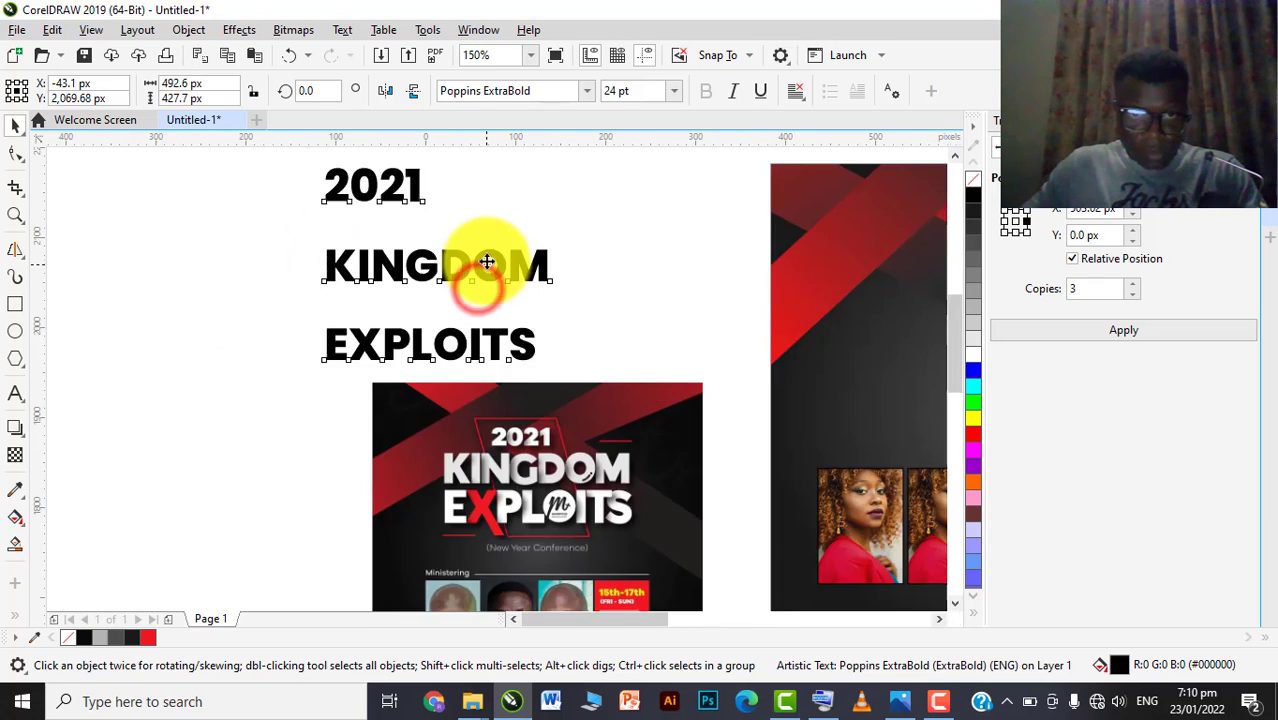
pyautogui.scroll(-1, 467, 267)
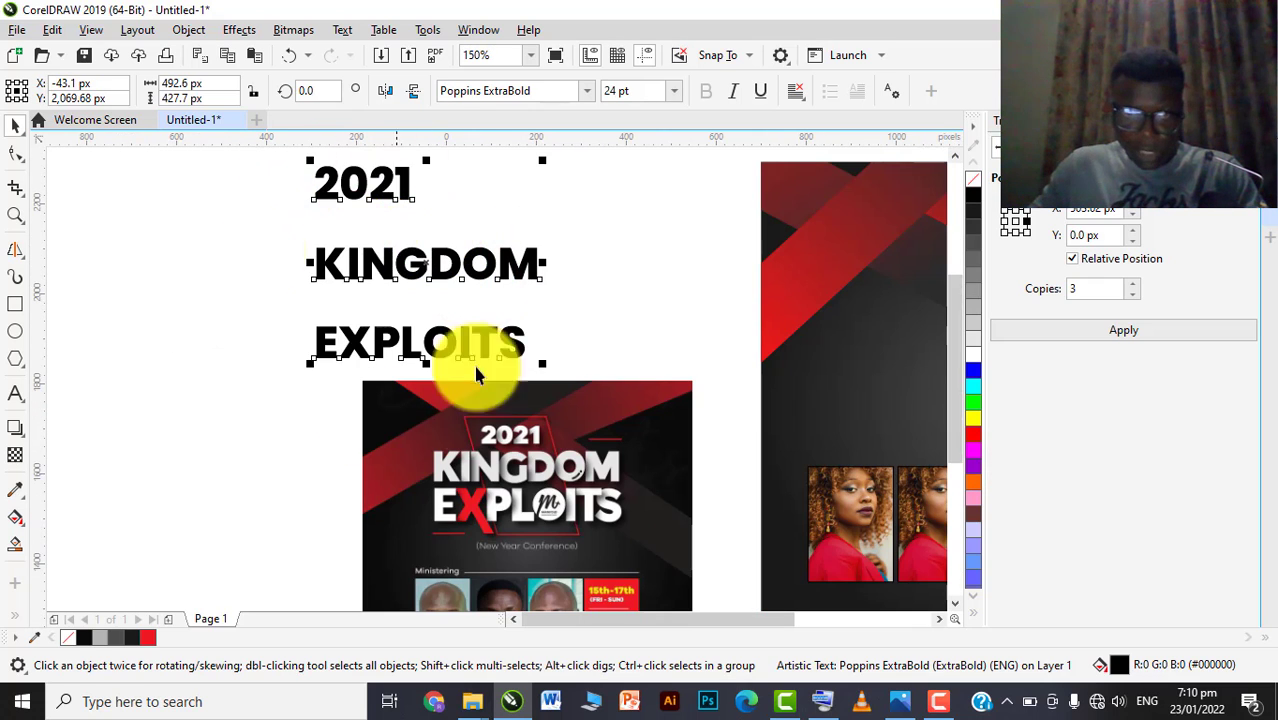
# Set the line spacing of the title text to 60% of character height
pyautogui.click(1058, 120)
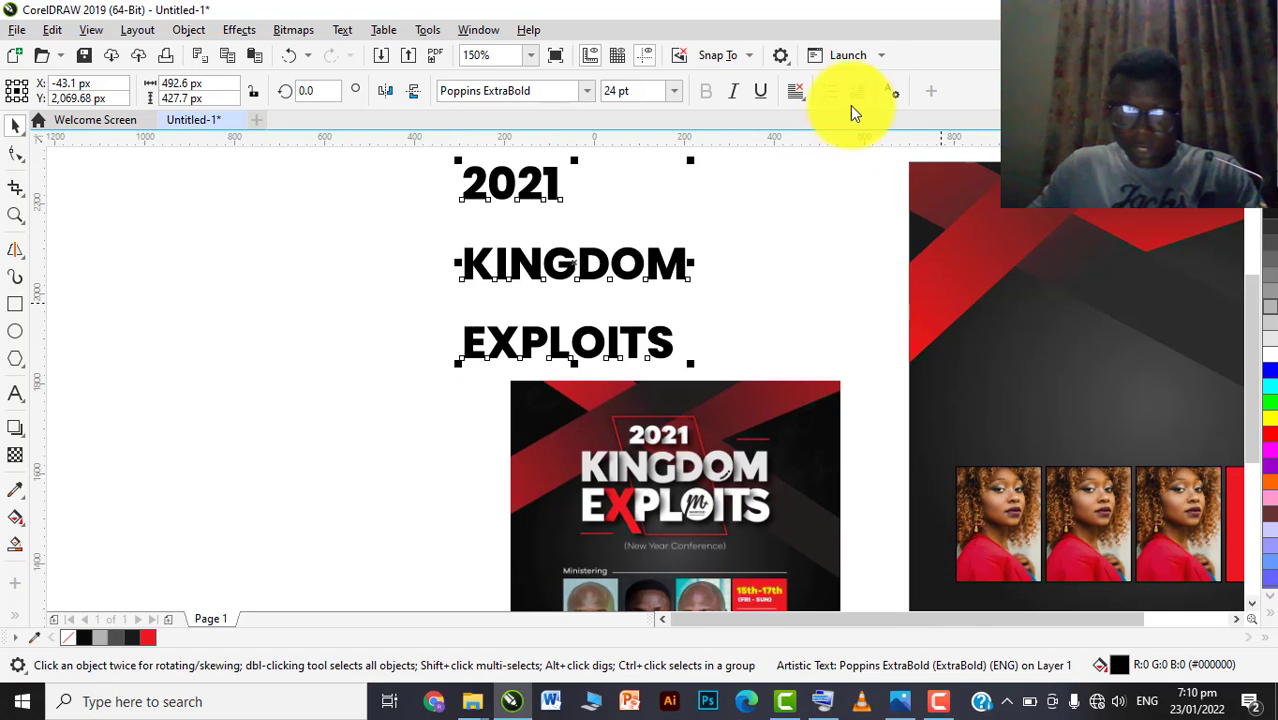
pyautogui.click(893, 91)
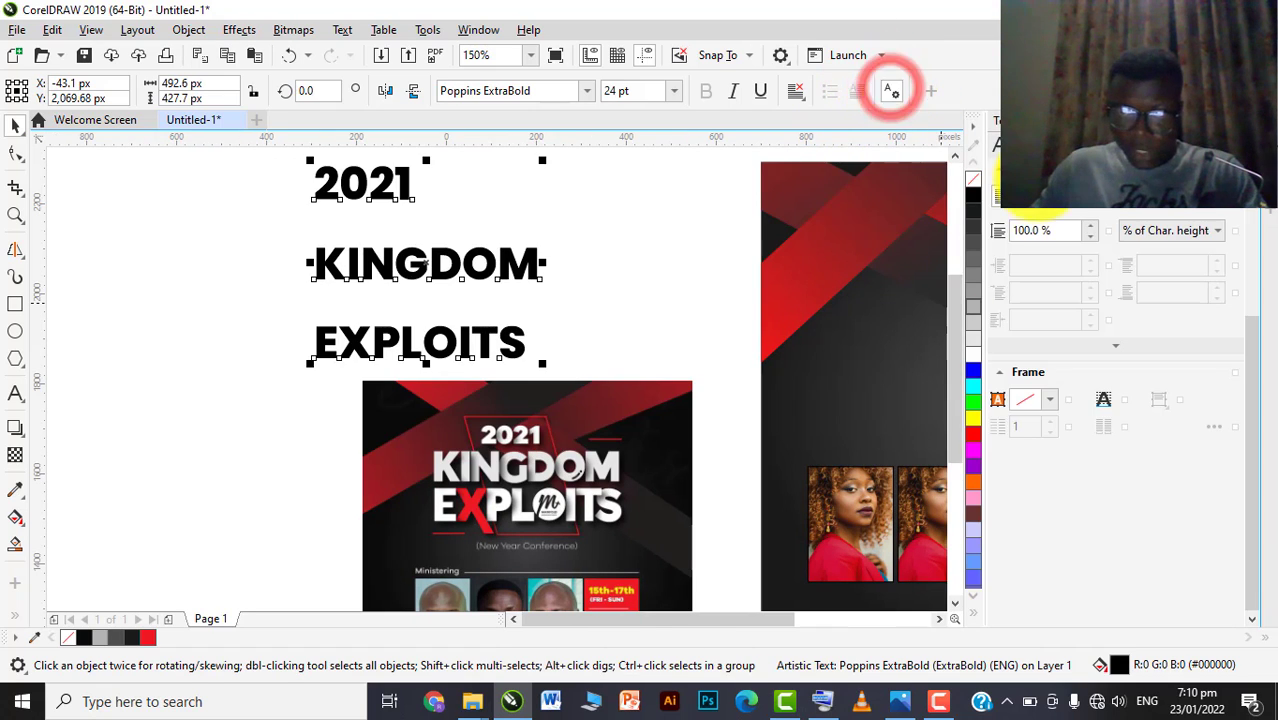
pyautogui.click(1064, 231)
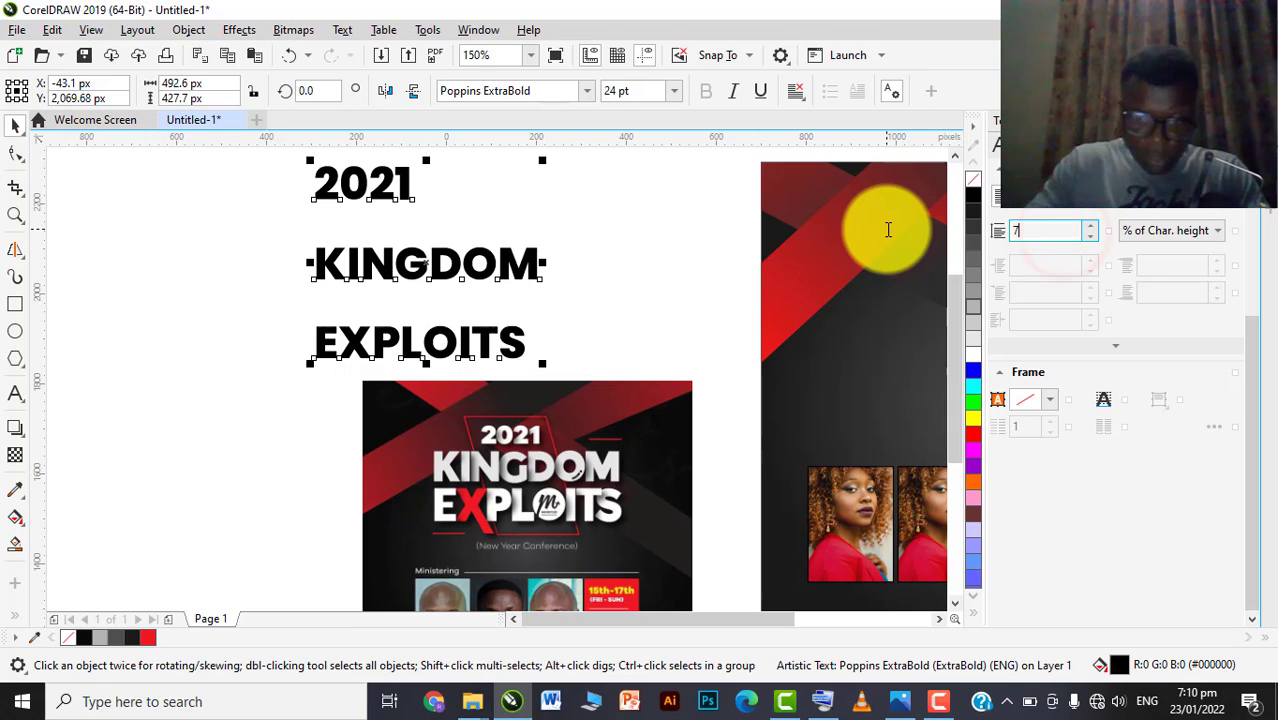
pyautogui.press('Return')
pyautogui.tripleClick(1062, 224)
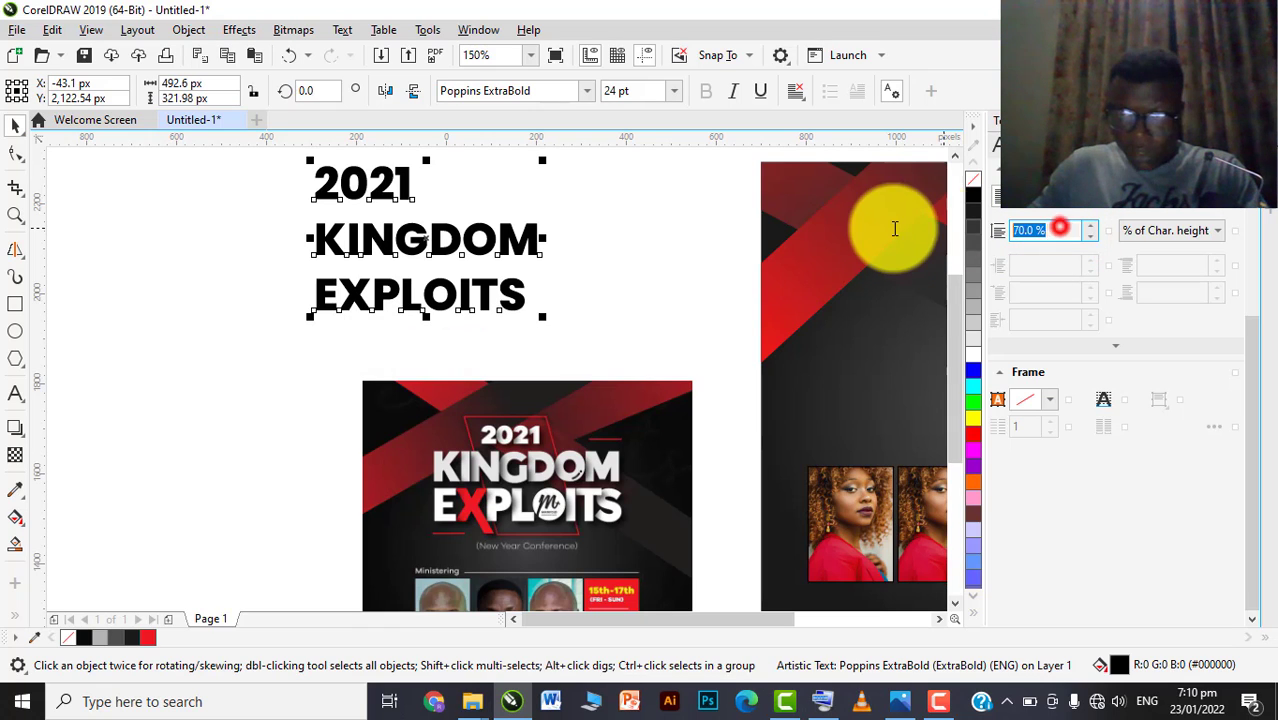
pyautogui.write('60')
pyautogui.press('Return')
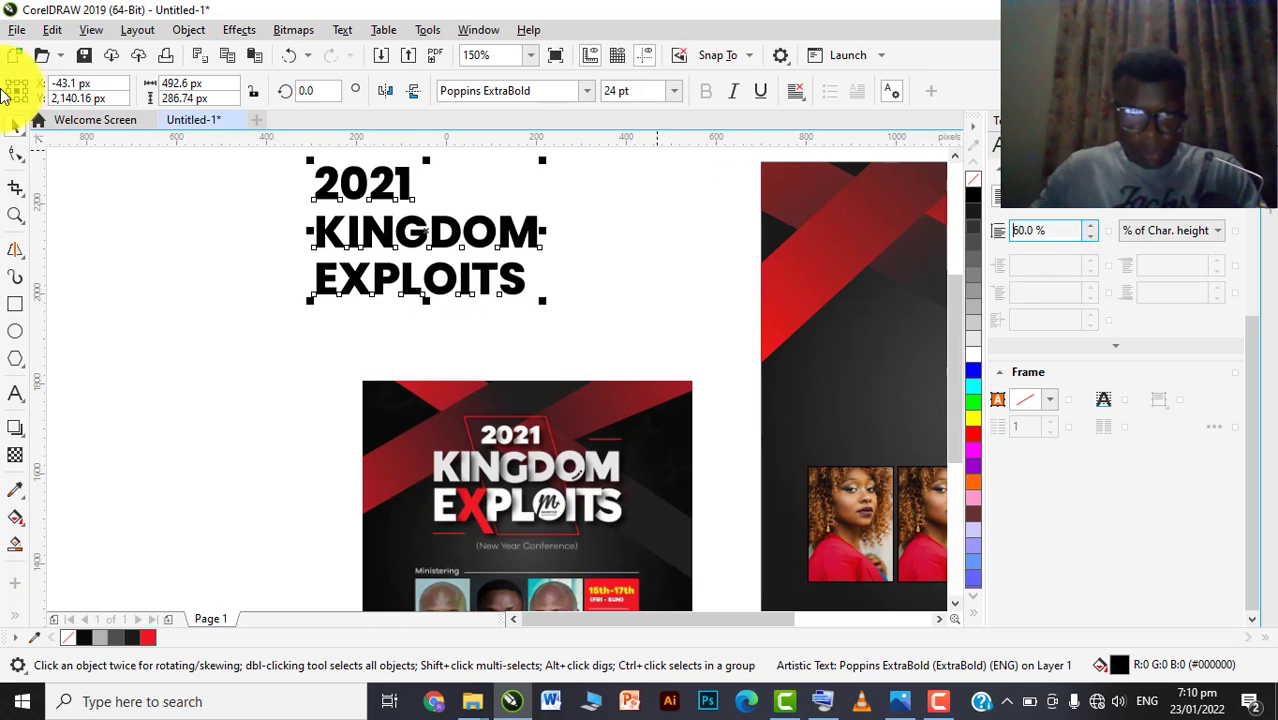
# Take the "2021" line out of the title text and paste it as a separate text object beside it
pyautogui.scroll(-5, 330, 257)
pyautogui.scroll(5, 350, 250)
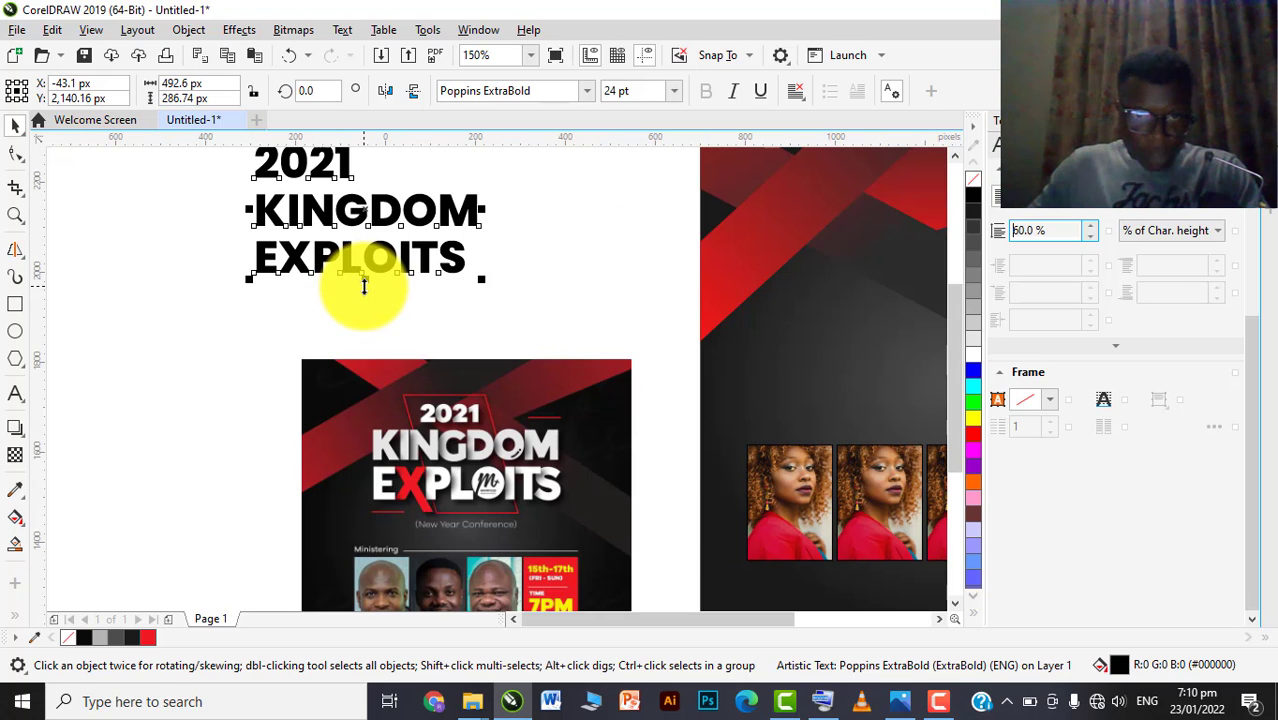
pyautogui.doubleClick(350, 223)
pyautogui.scroll(-1, 348, 238)
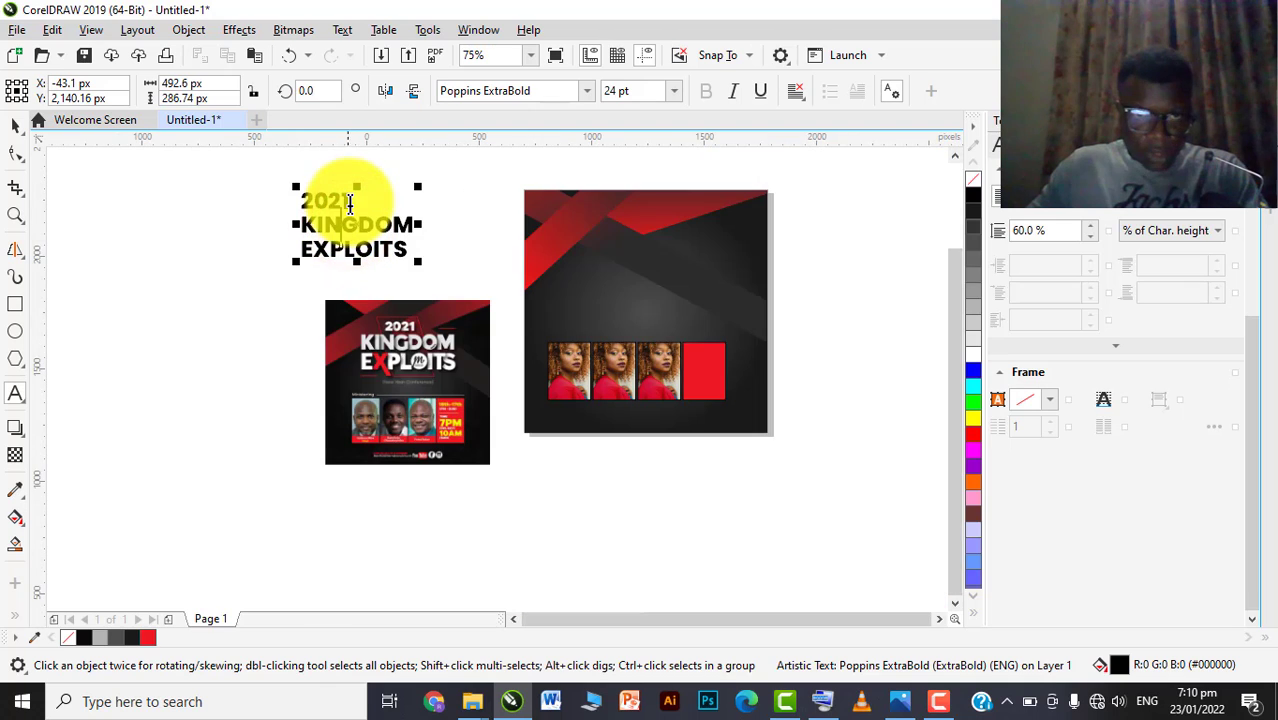
pyautogui.moveTo(350, 202); pyautogui.dragTo(227, 204)
pyautogui.hotkey('ctrl', 'c')
pyautogui.press('Delete')
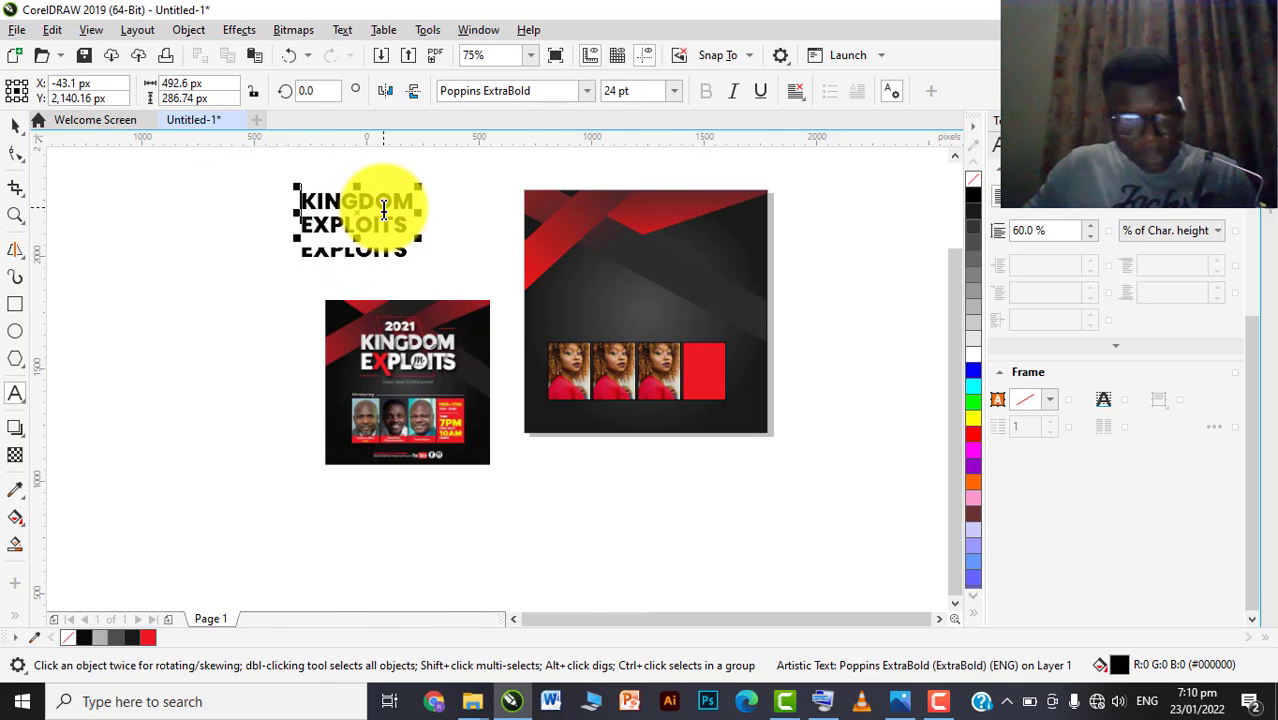
pyautogui.scroll(1, 383, 208)
pyautogui.click(547, 218)
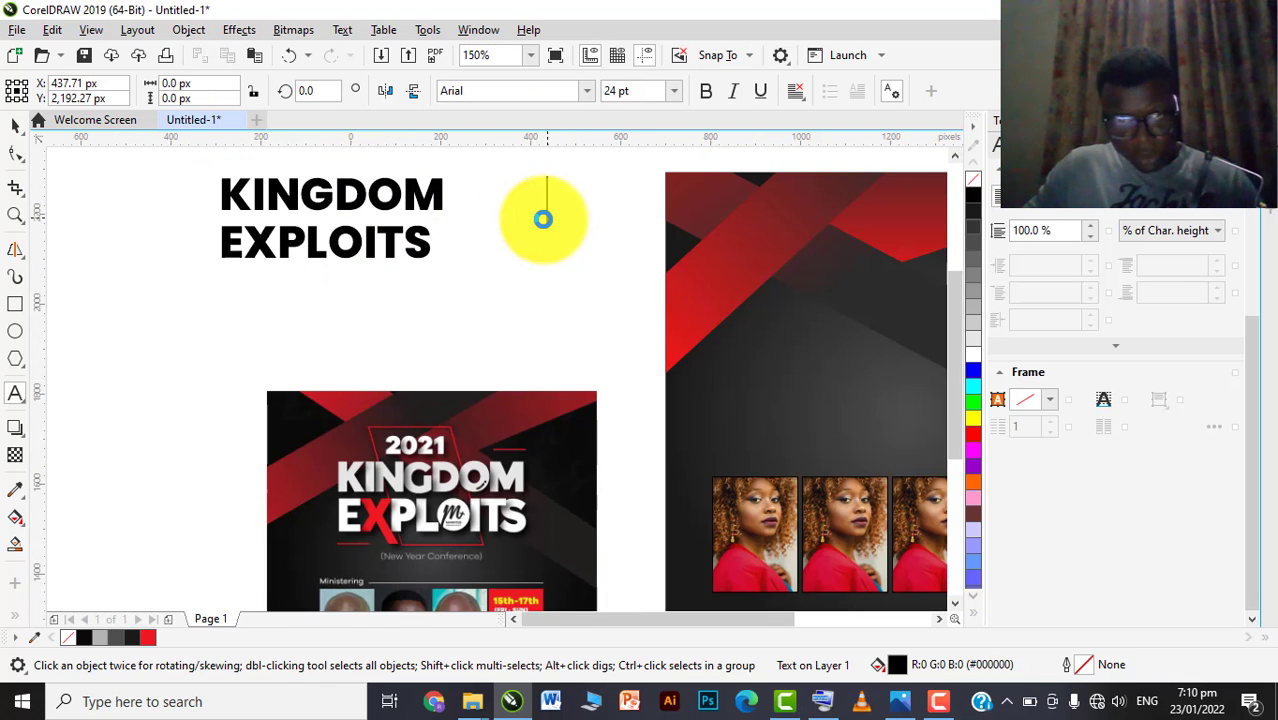
pyautogui.hotkey('ctrl', 'v')
pyautogui.click(17, 125)
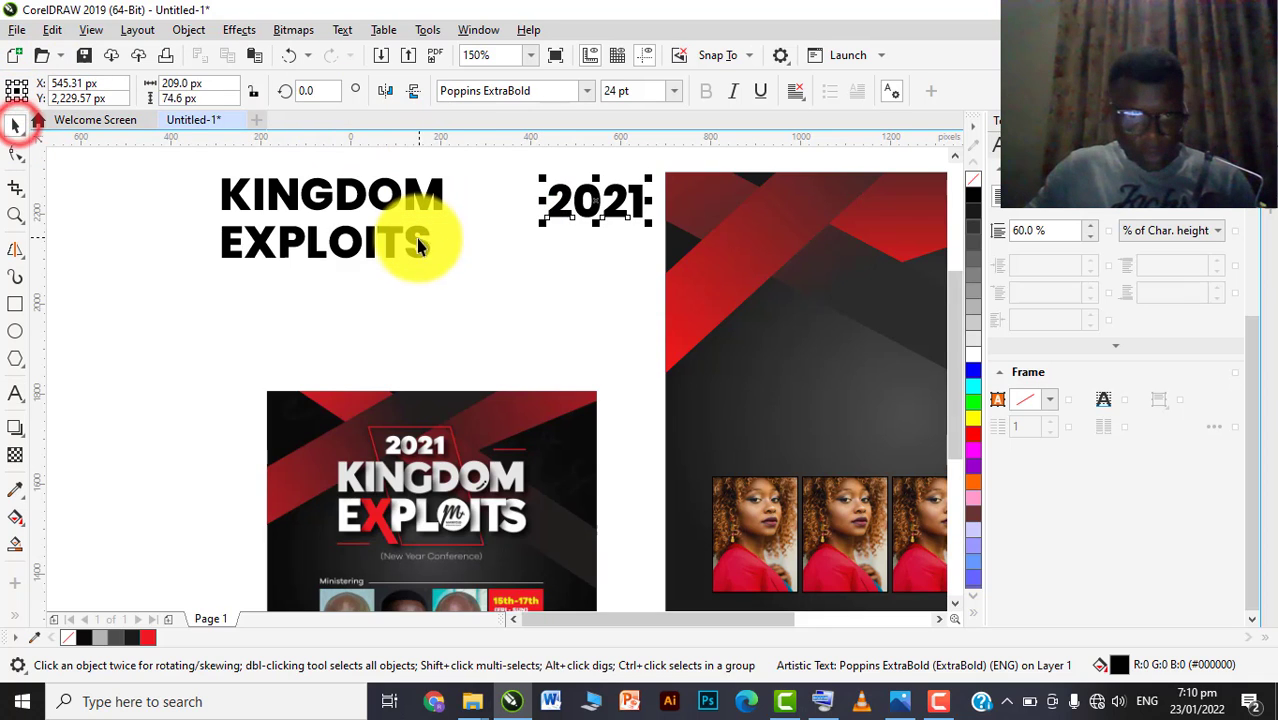
# Move the "KINGDOM EXPLOITS" text onto the new design's page, above the row of photo frames
pyautogui.scroll(-1, 418, 258)
pyautogui.moveTo(340, 245); pyautogui.dragTo(585, 337)
pyautogui.scroll(1, 585, 337)
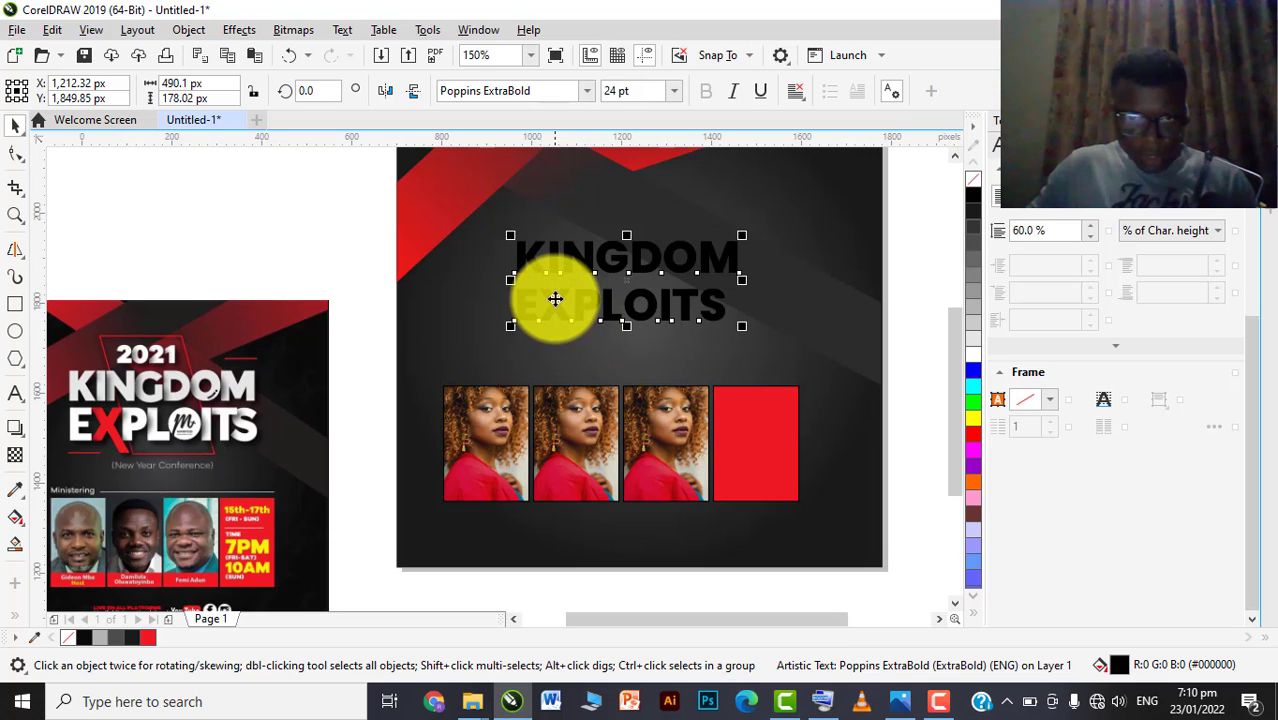
# Remove the letter X from "EXPLOITS" in the title text, leaving a blank gap in its place
pyautogui.doubleClick(555, 308)
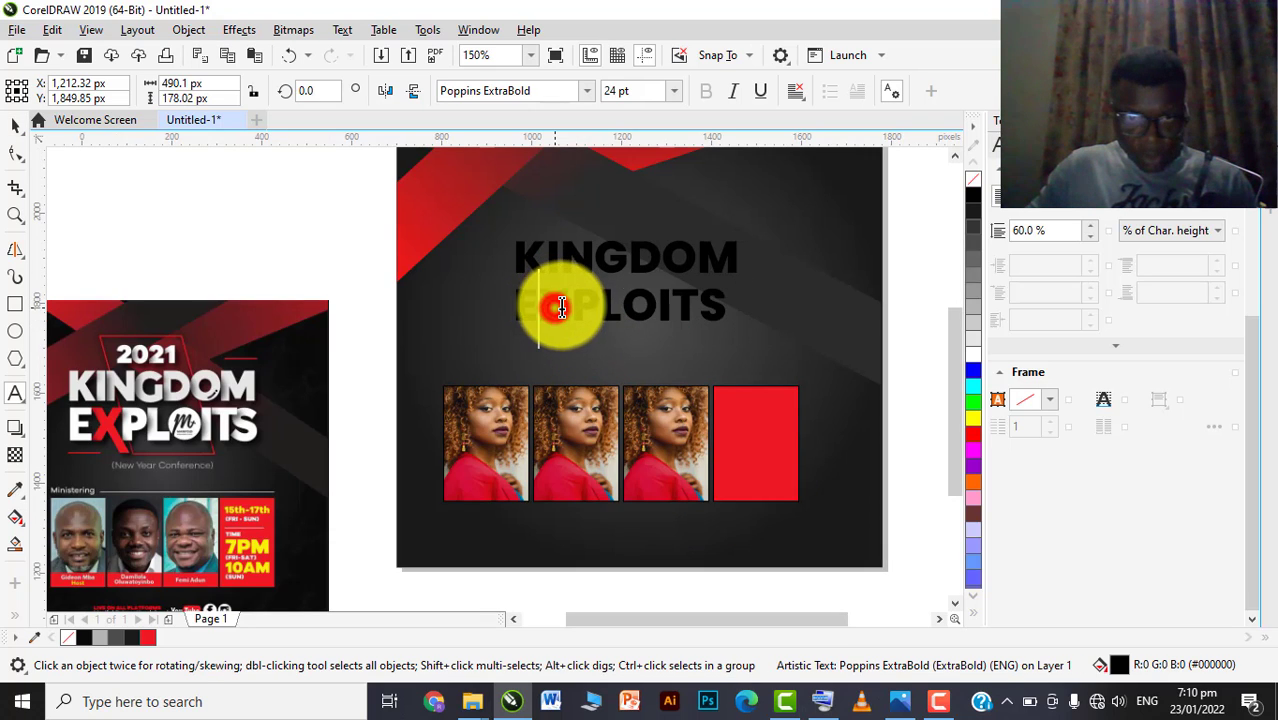
pyautogui.moveTo(566, 302); pyautogui.dragTo(544, 305)
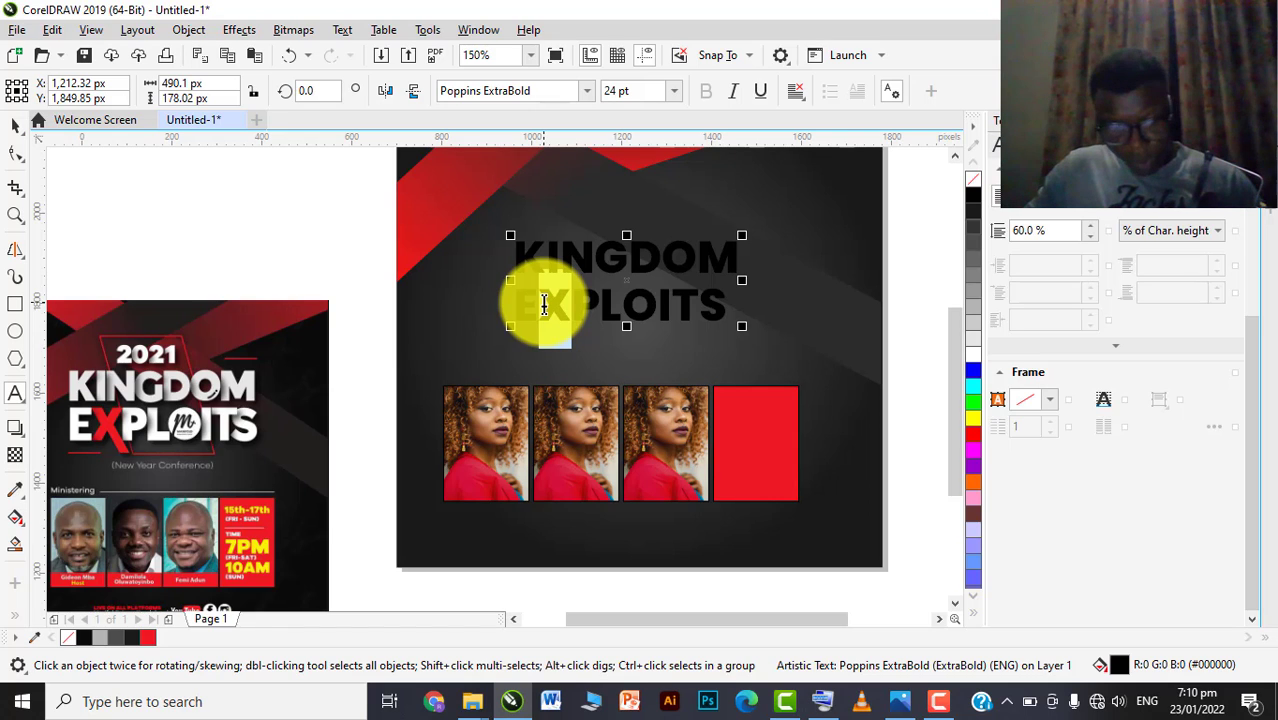
pyautogui.press('Delete')
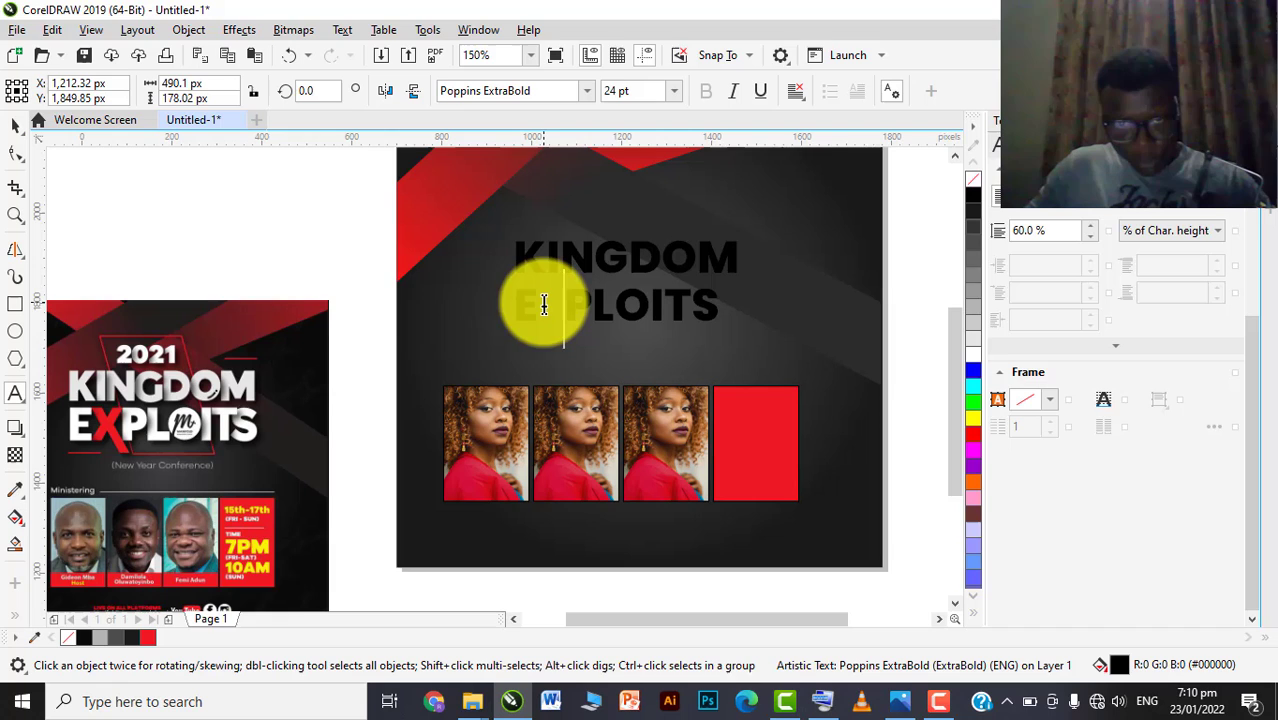
# Create a separate "X" text object in the empty area beside the new design's page and convert it to curves
pyautogui.click(314, 257)
pyautogui.write('X')
pyautogui.click(8, 121)
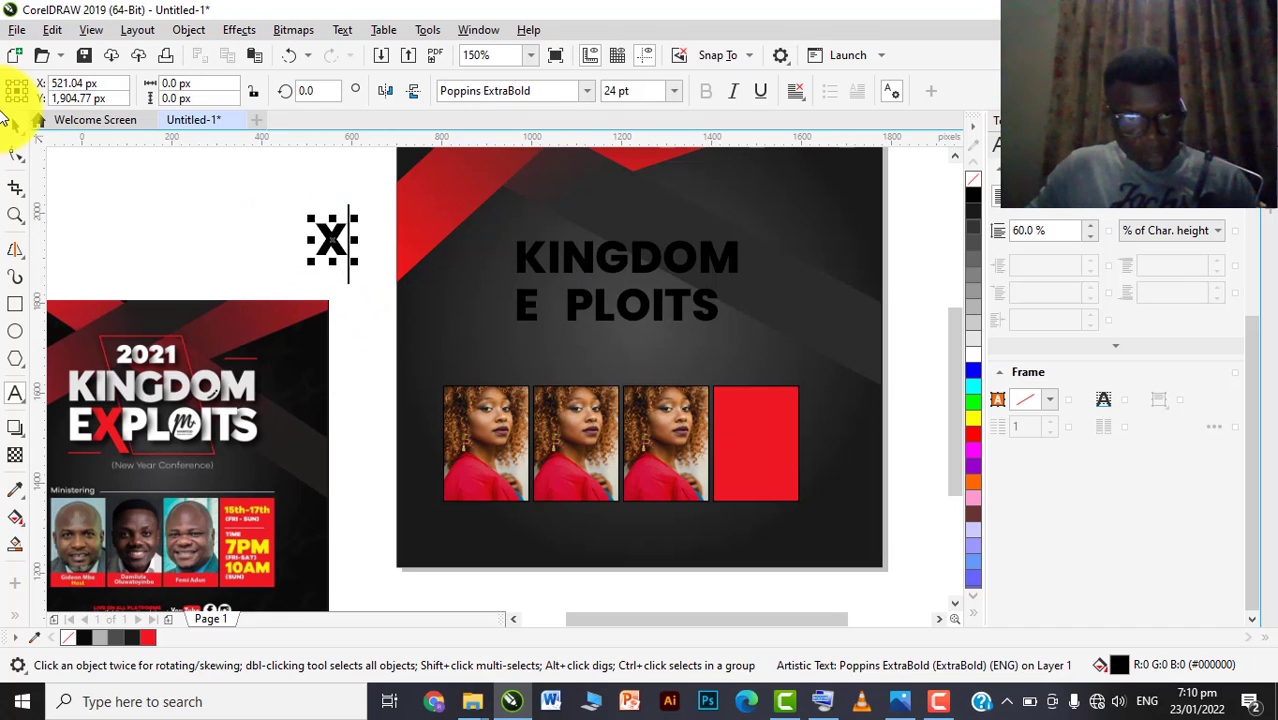
pyautogui.rightClick(335, 243)
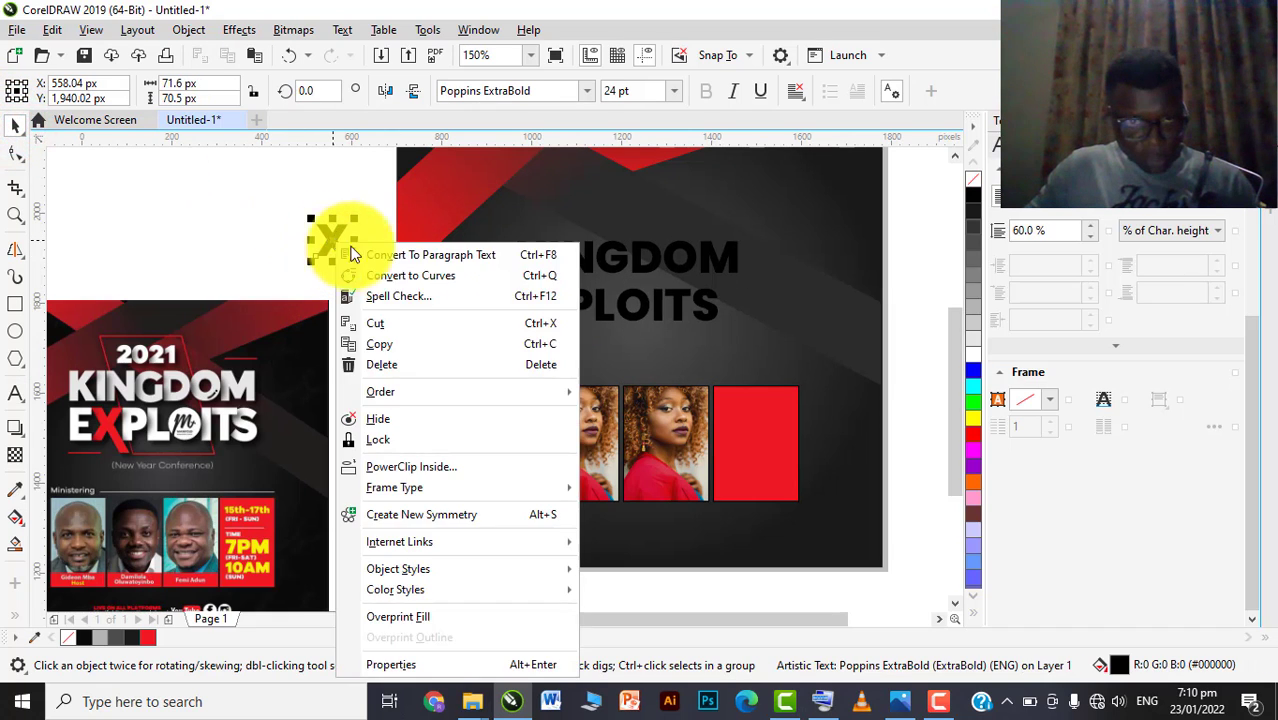
pyautogui.click(410, 276)
# Move the X curve into the gap between E and P of "EXPLOITS", aligned with the neighbouring letters
pyautogui.moveTo(340, 252); pyautogui.dragTo(562, 305)
pyautogui.scroll(3, 551, 305)
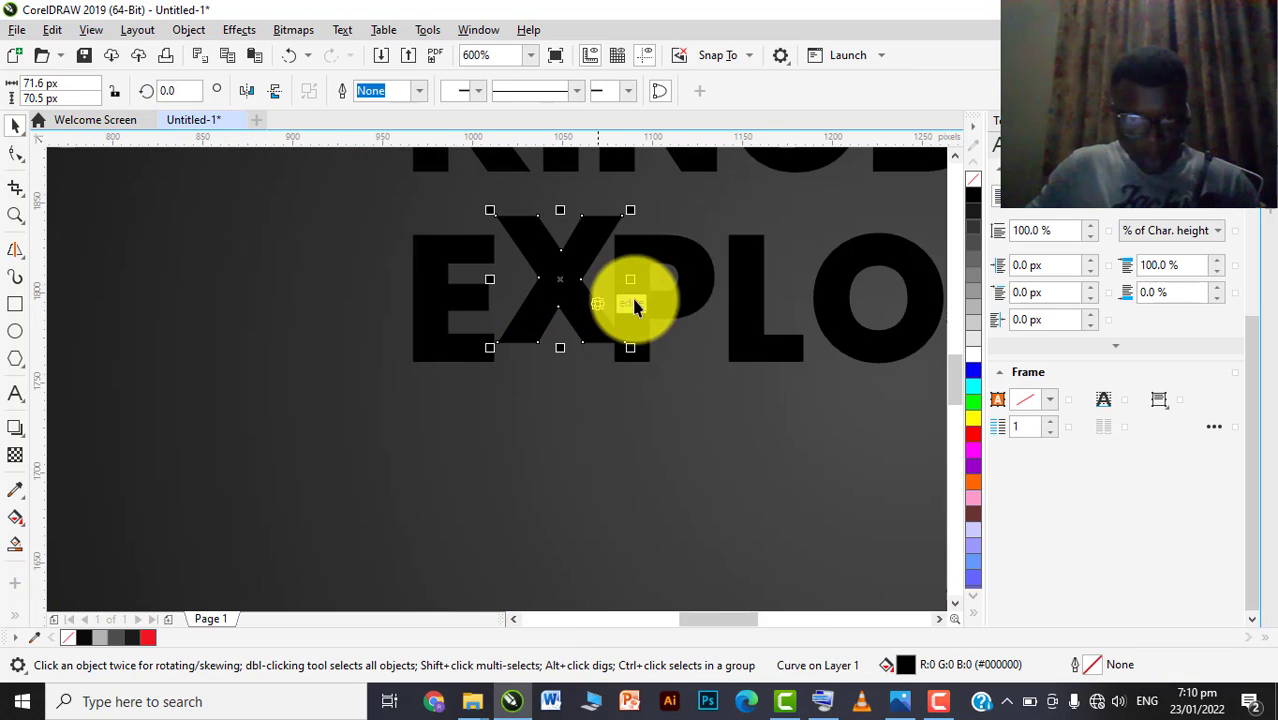
pyautogui.click(937, 706)
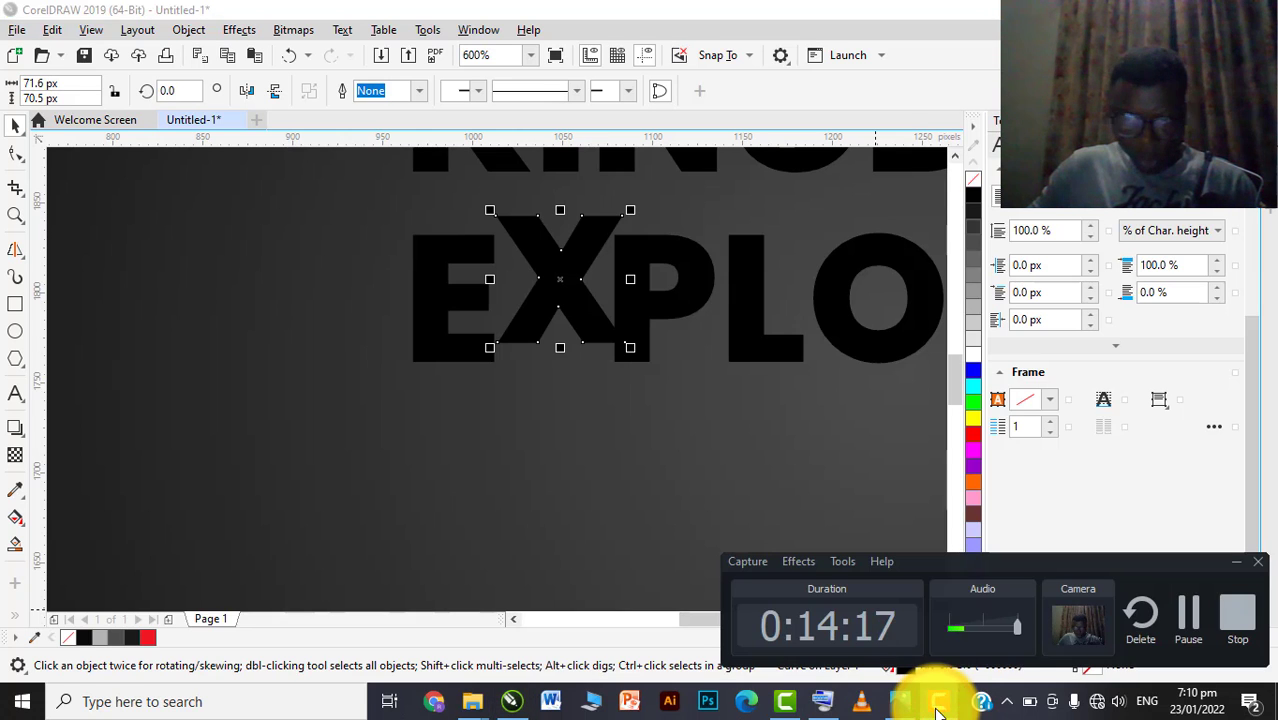
pyautogui.click(937, 708)
pyautogui.scroll(-2, 518, 303)
pyautogui.doubleClick(573, 290)
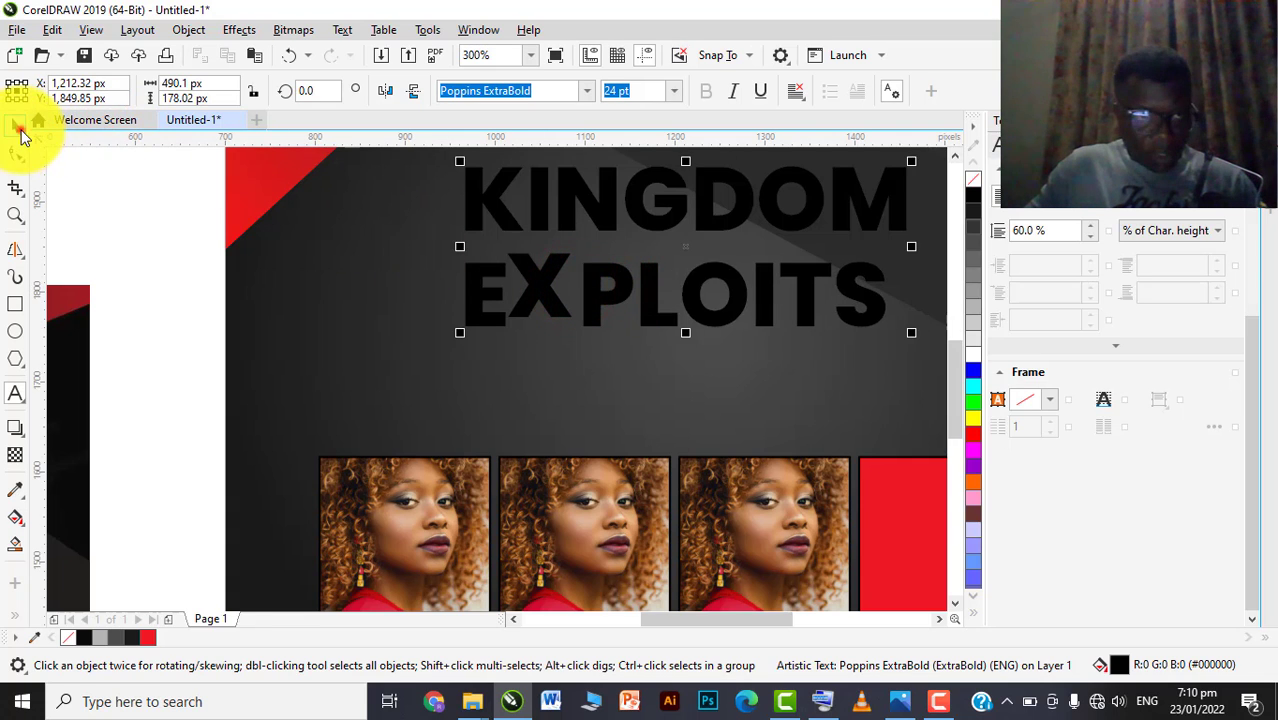
pyautogui.click(15, 125)
pyautogui.scroll(2, 572, 285)
pyautogui.click(527, 289)
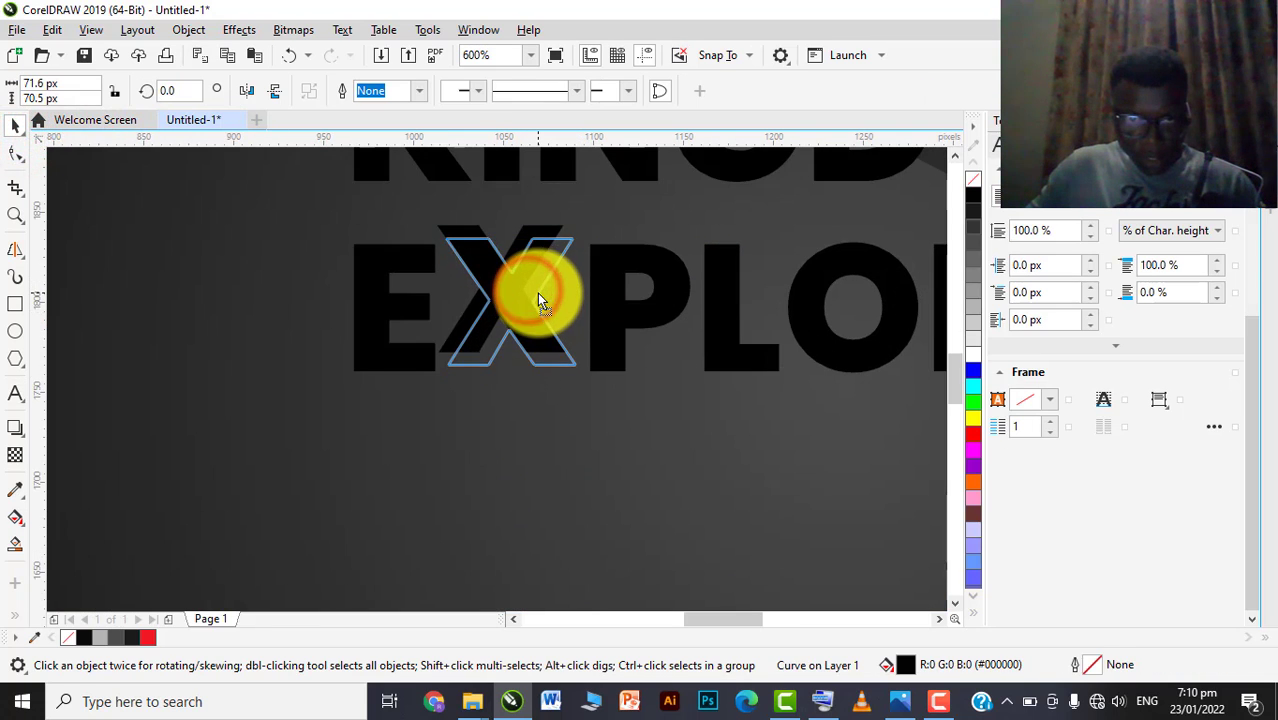
# Extend the X's lower-right leg diagonally below the baseline by moving its two end nodes together
pyautogui.scroll(-6, 530, 300)
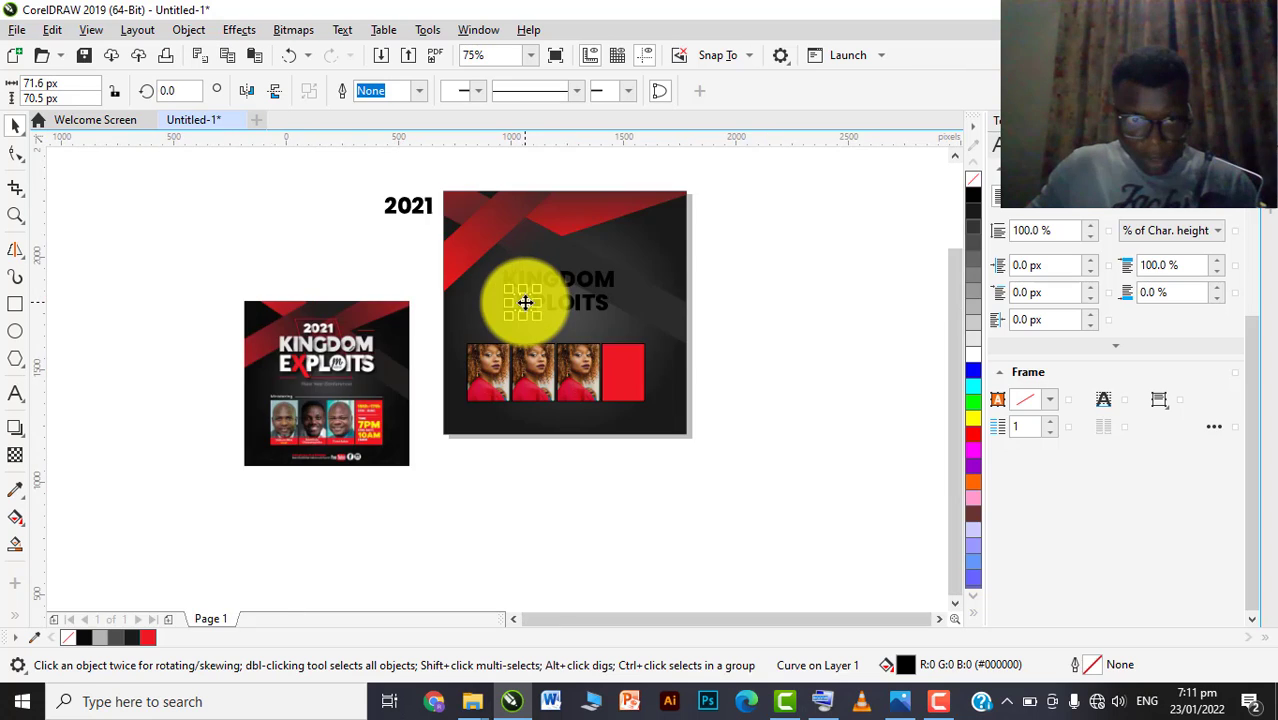
pyautogui.scroll(8, 525, 302)
pyautogui.doubleClick(525, 297)
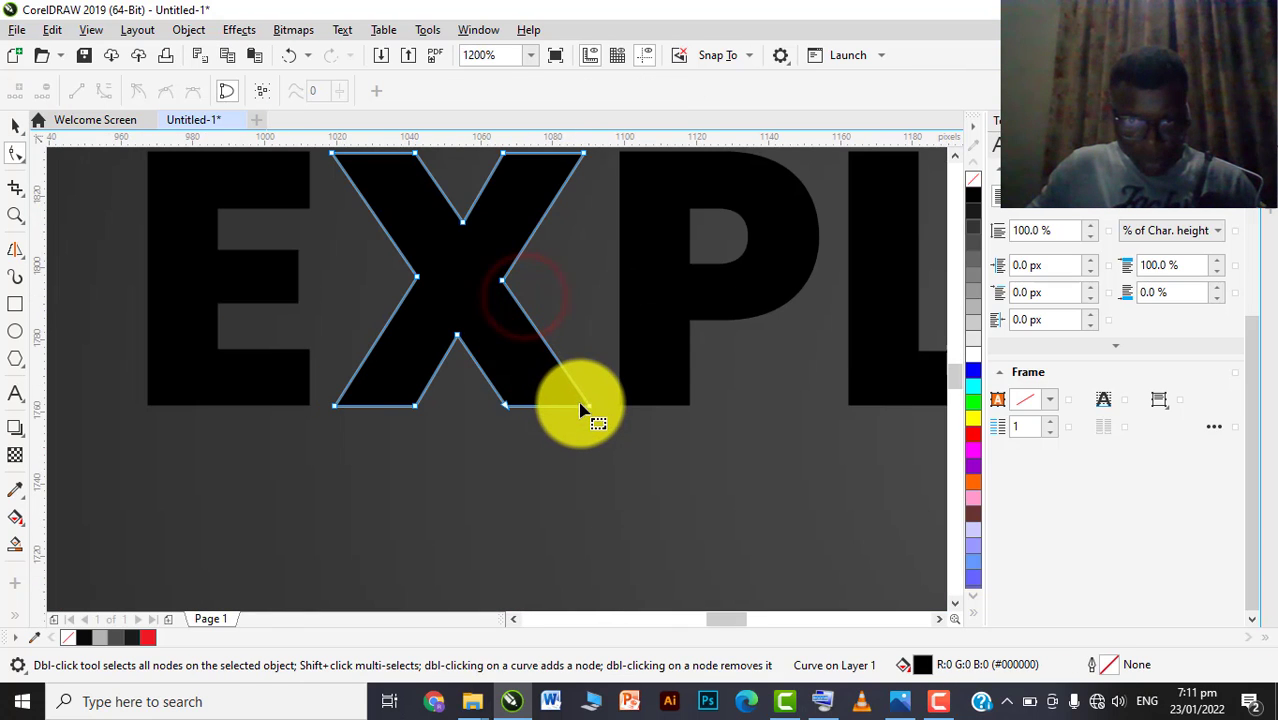
pyautogui.click(590, 406)
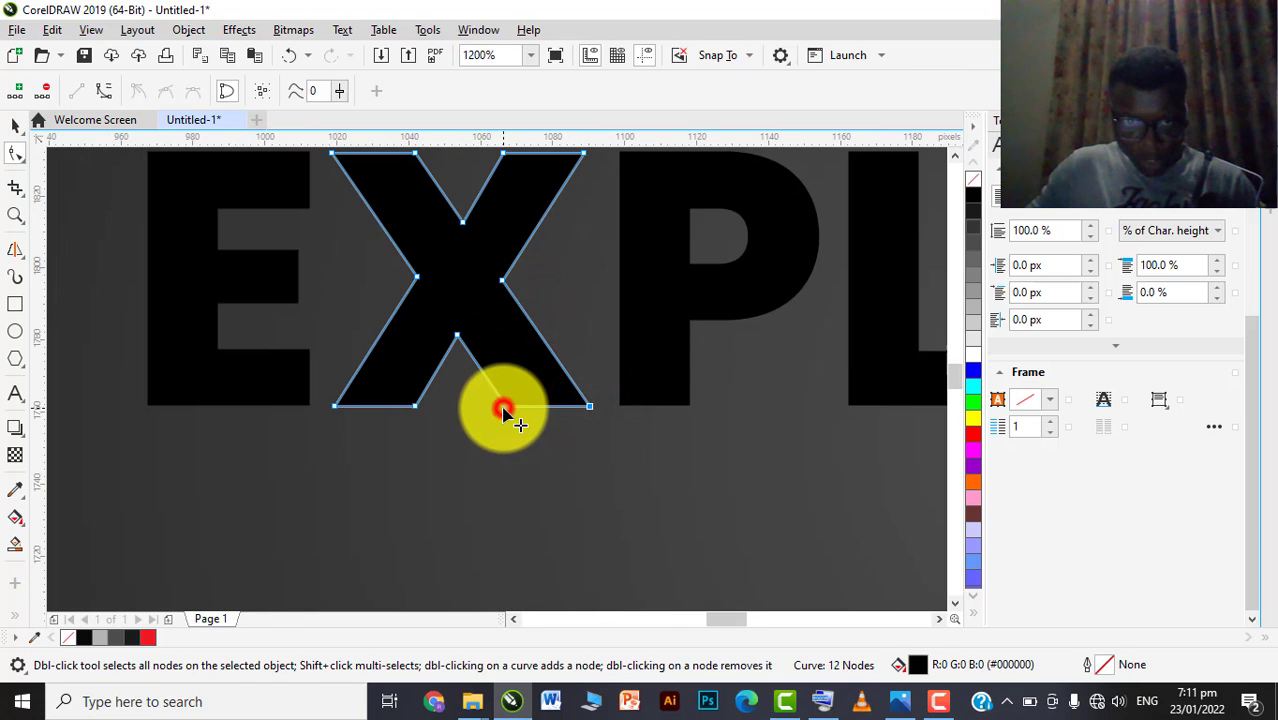
pyautogui.moveTo(503, 411); pyautogui.dragTo(579, 503)
pyautogui.scroll(-2, 576, 493)
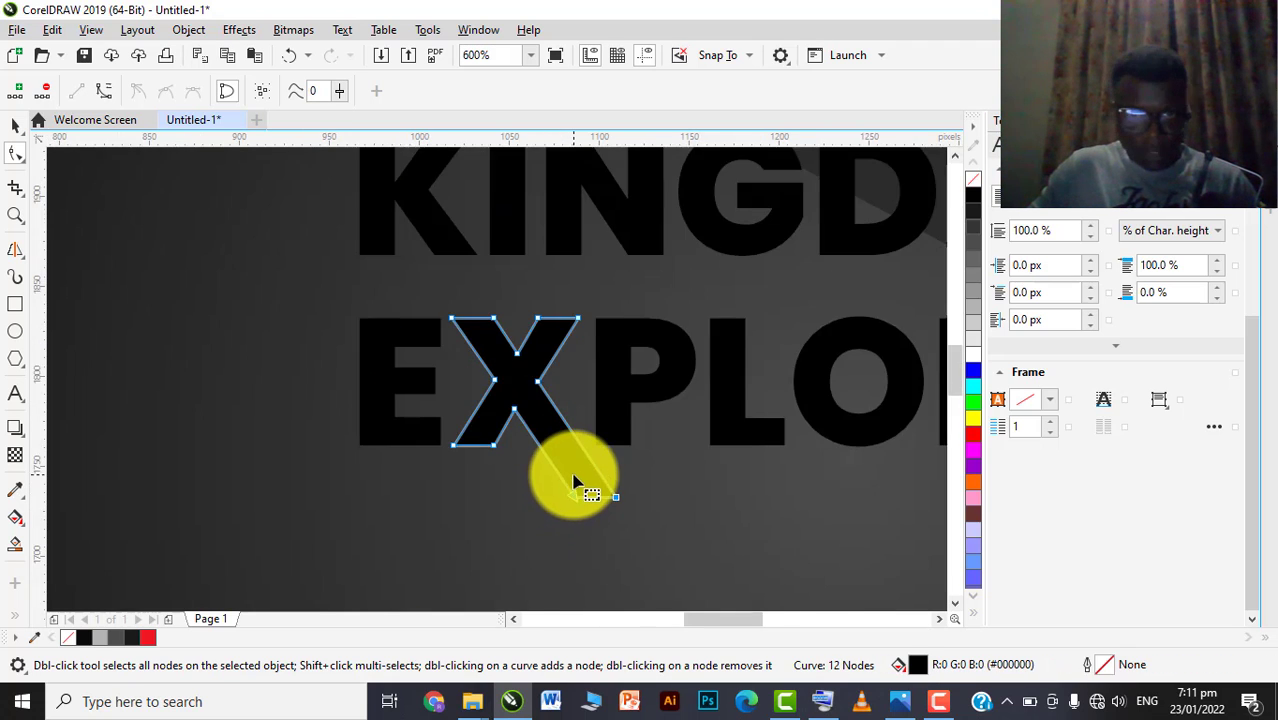
pyautogui.scroll(-1, 573, 483)
# Fill the X with red R238 G26 B36 and the "KINGDOM EXPLOITS" text with white
pyautogui.click(15, 127)
pyautogui.scroll(-2, 470, 243)
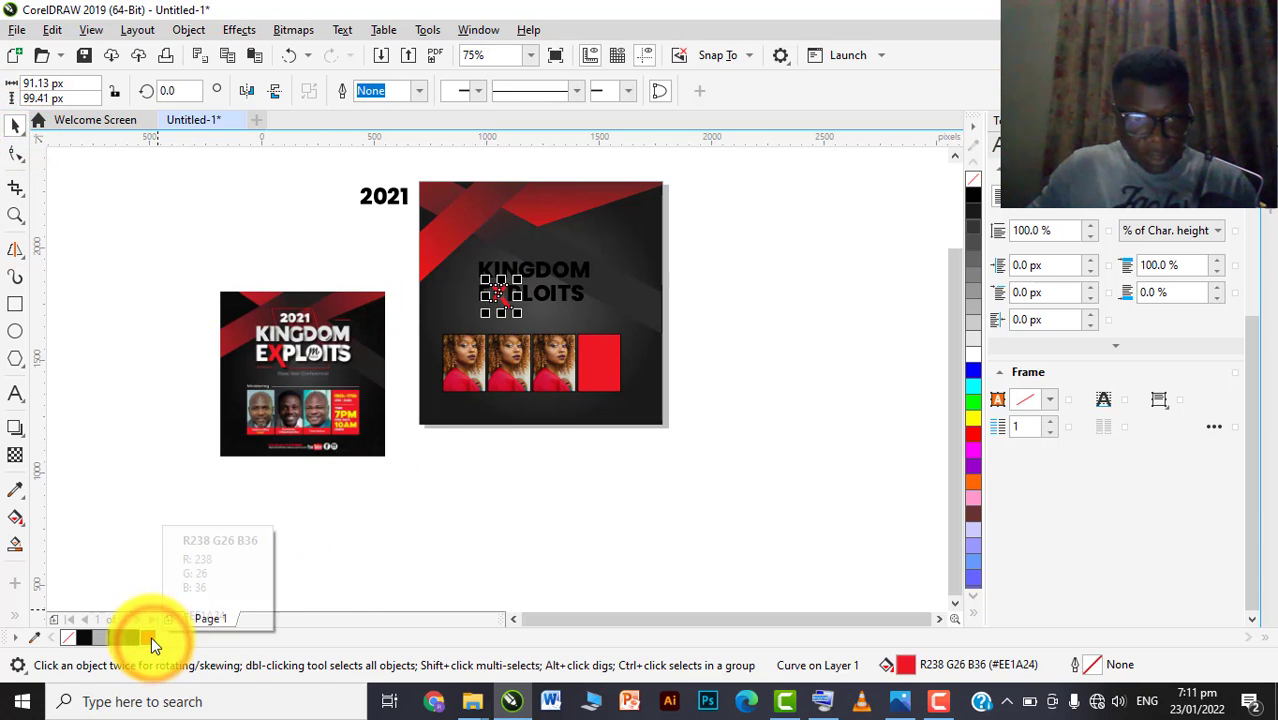
pyautogui.scroll(1, 462, 322)
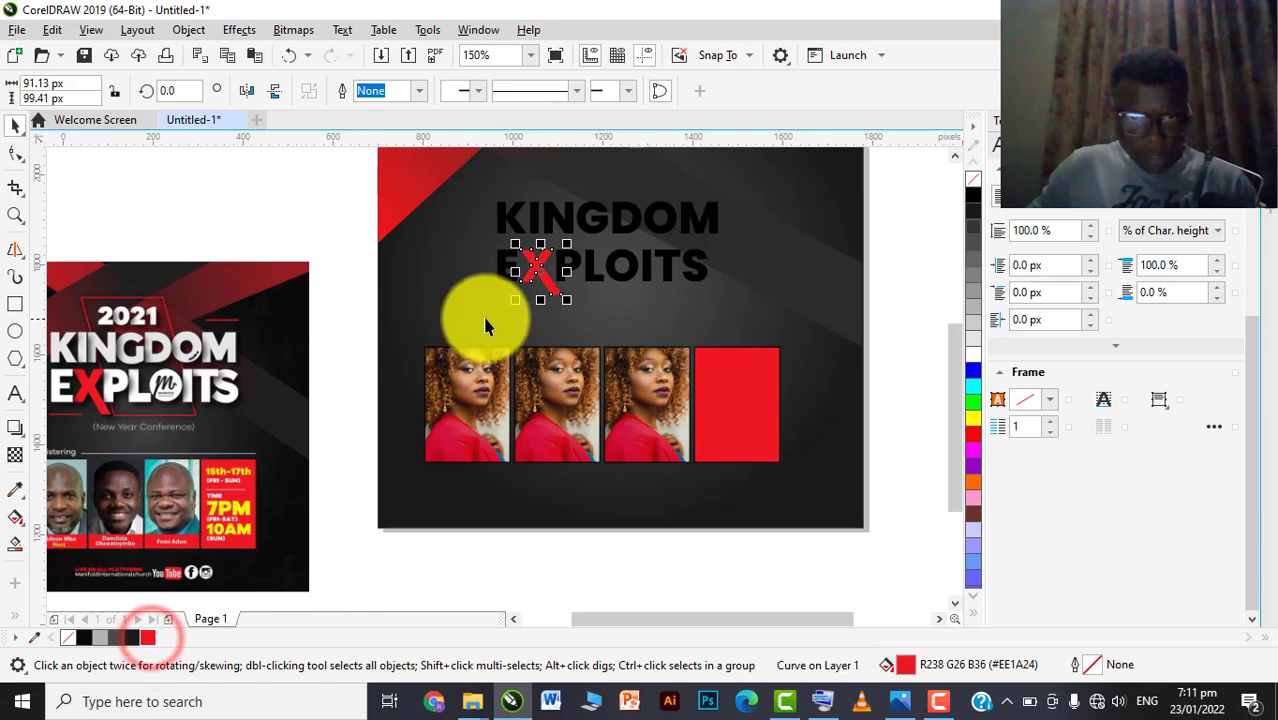
pyautogui.click(622, 266)
pyautogui.click(969, 360)
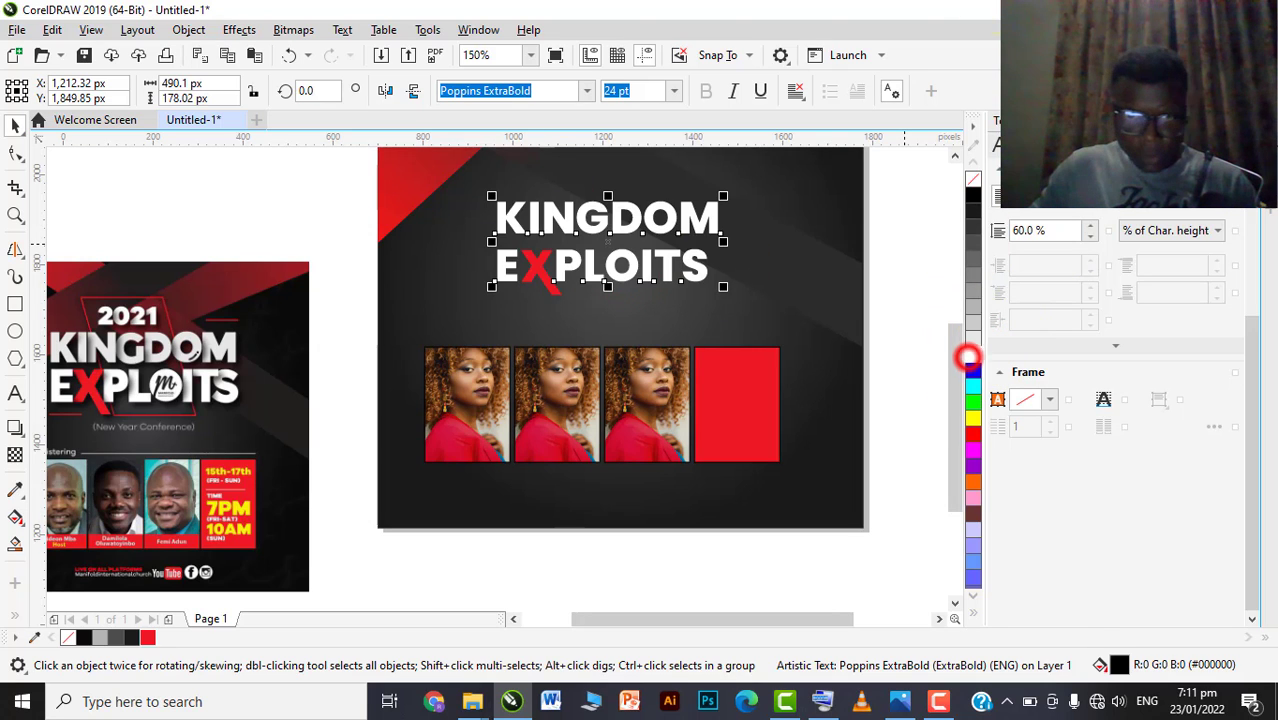
# Move the "2021" text onto the new design above "KINGDOM" and fill it with white
pyautogui.scroll(-1, 330, 415)
pyautogui.moveTo(320, 239); pyautogui.dragTo(464, 293)
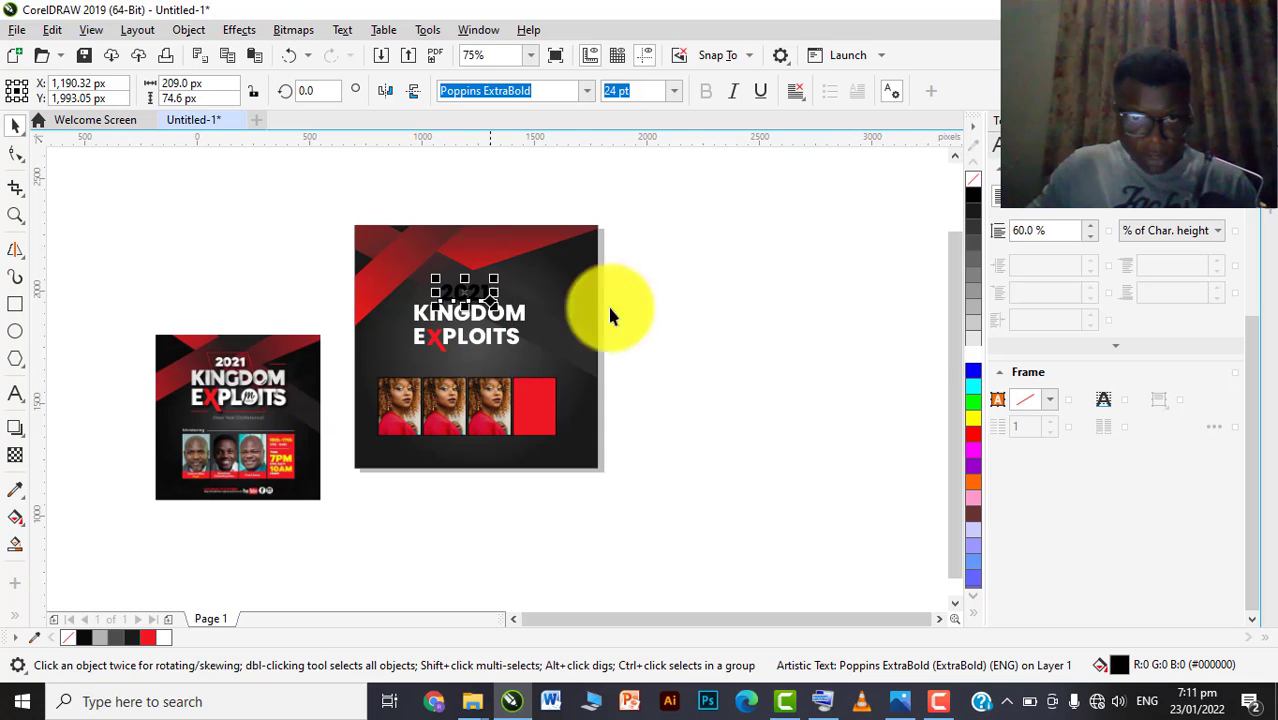
pyautogui.click(970, 354)
pyautogui.scroll(1, 297, 369)
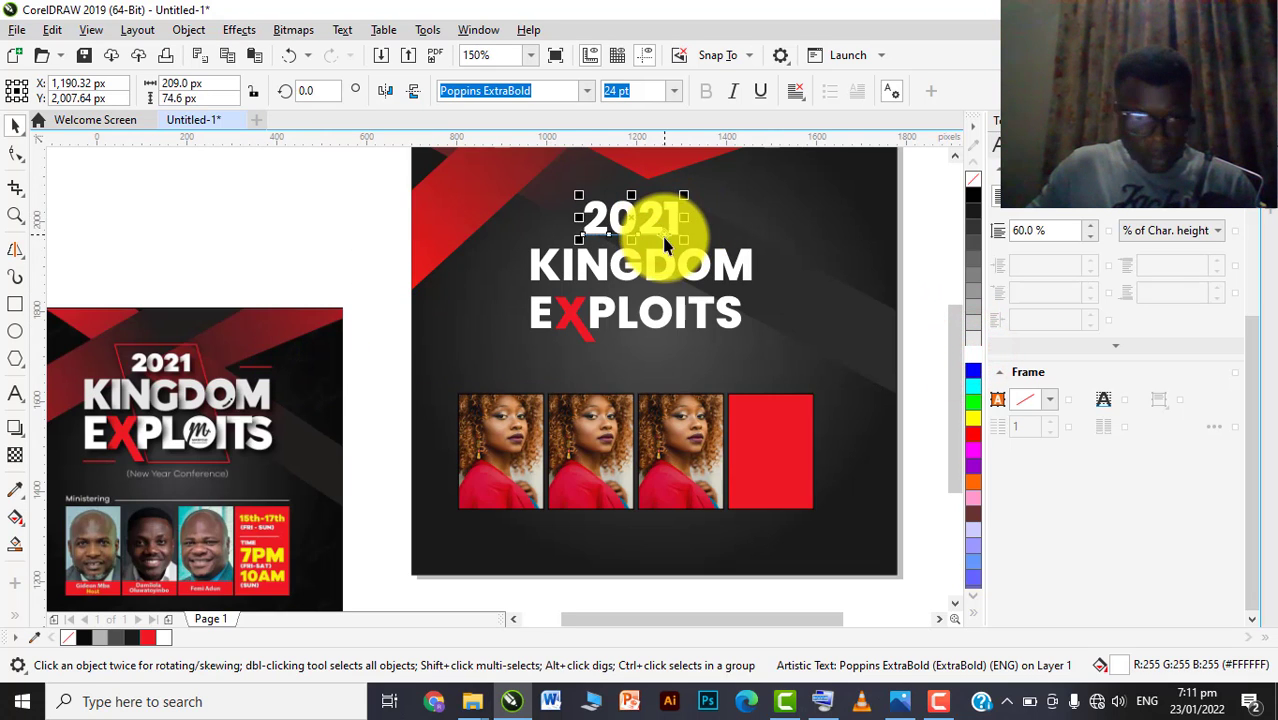
# Draw an upright rectangle about 315 by 515 px over the title, based on the reference flyer's frame, and outline it in red R238 G26 B36
pyautogui.scroll(-1, 448, 400)
pyautogui.scroll(2, 322, 434)
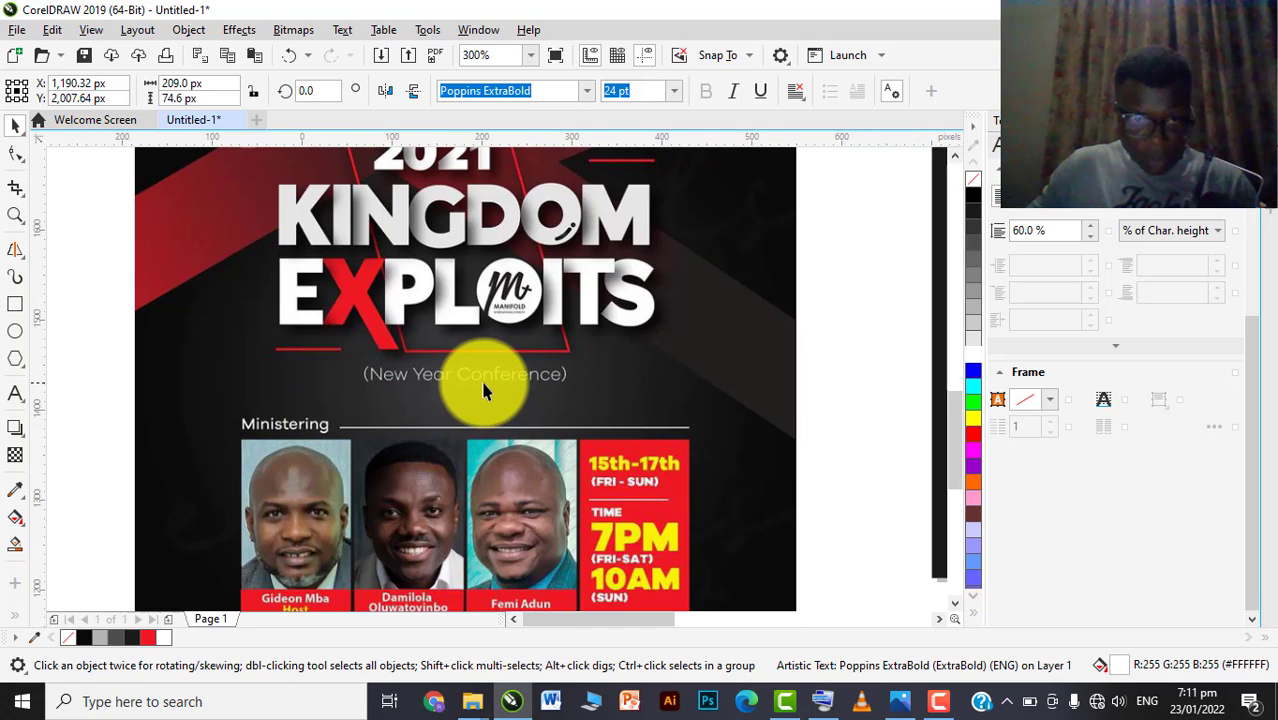
pyautogui.scroll(-2, 285, 422)
pyautogui.scroll(2, 337, 300)
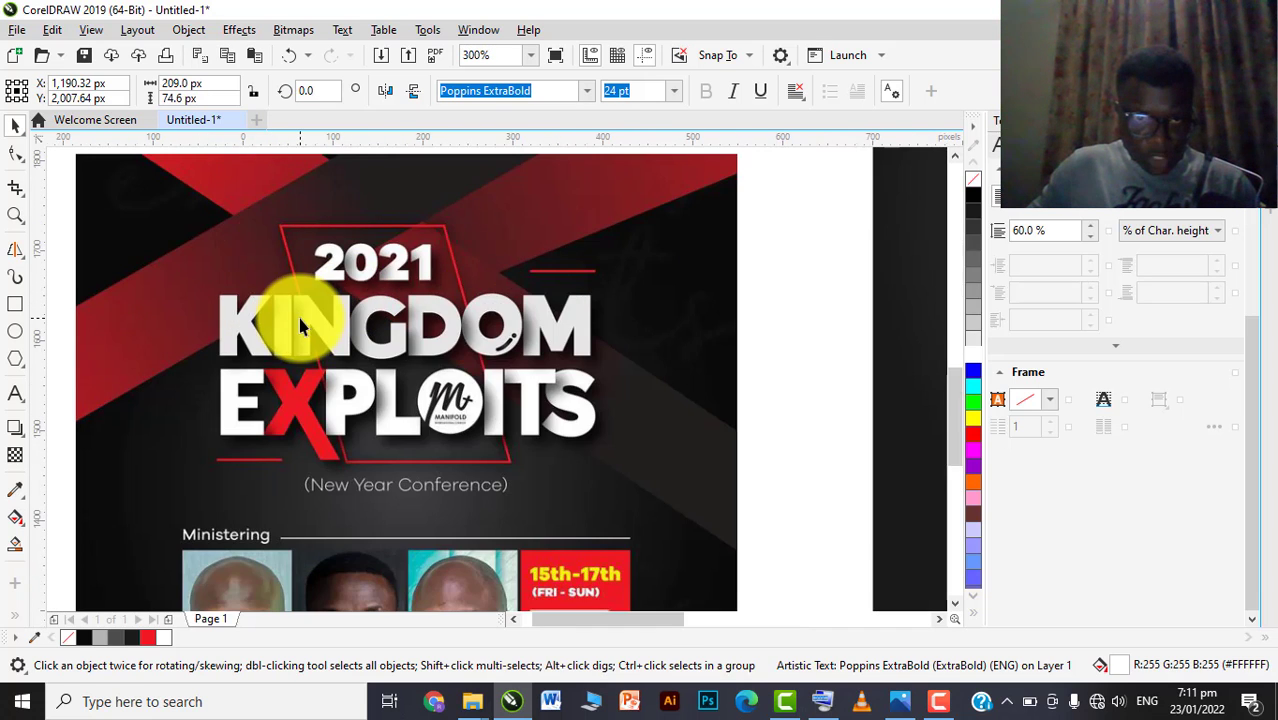
pyautogui.scroll(-1, 300, 325)
pyautogui.click(12, 316)
pyautogui.scroll(-1, 342, 290)
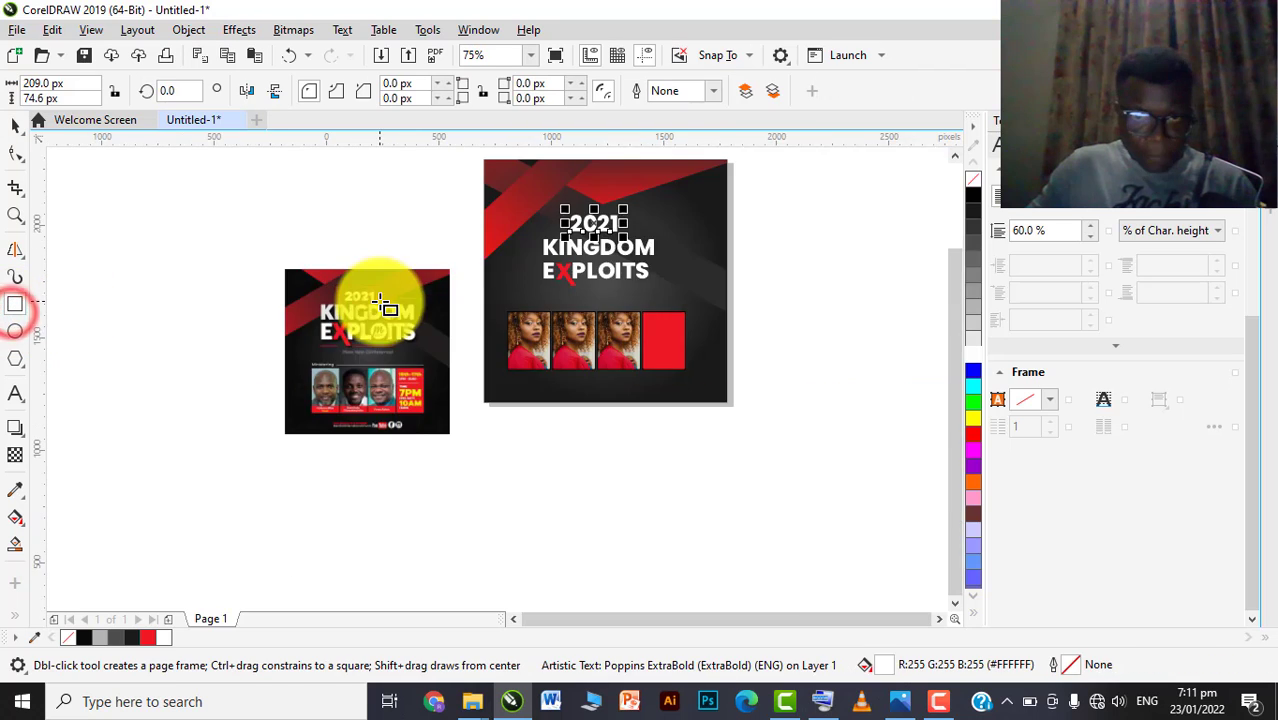
pyautogui.scroll(1, 642, 214)
pyautogui.scroll(-1, 585, 251)
pyautogui.moveTo(535, 197); pyautogui.dragTo(610, 316)
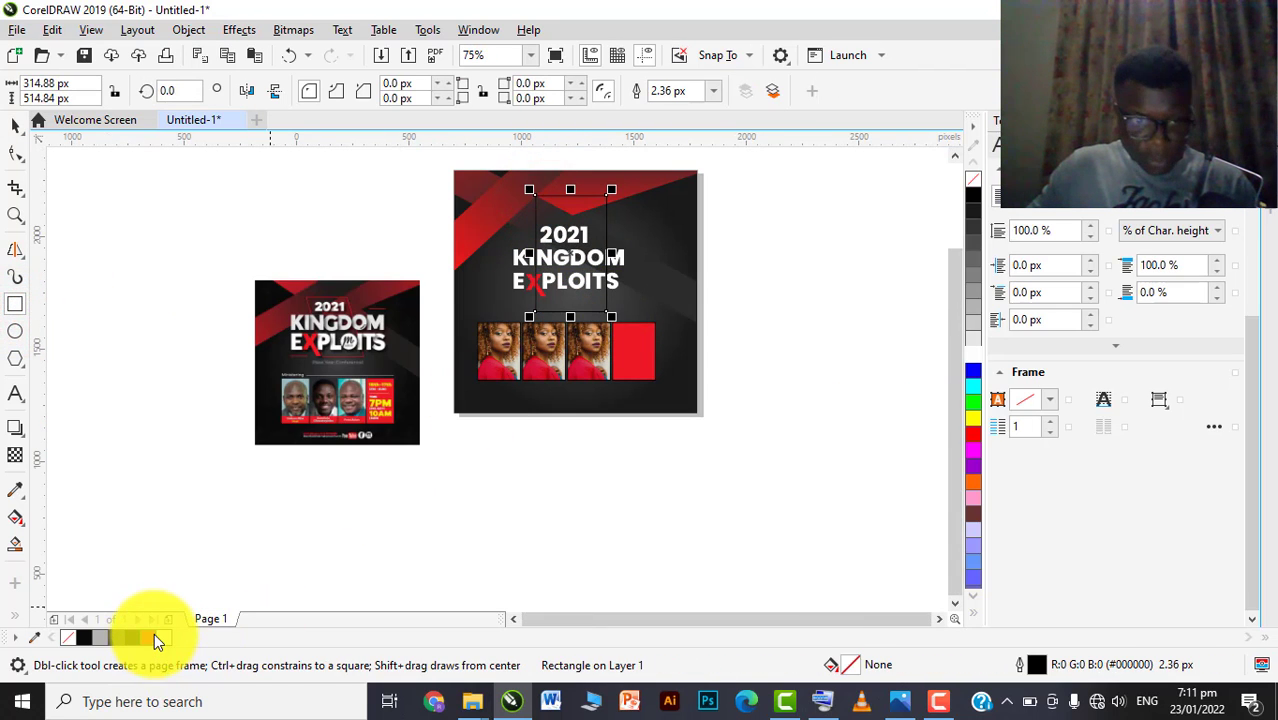
pyautogui.click(153, 636)
pyautogui.click(12, 128)
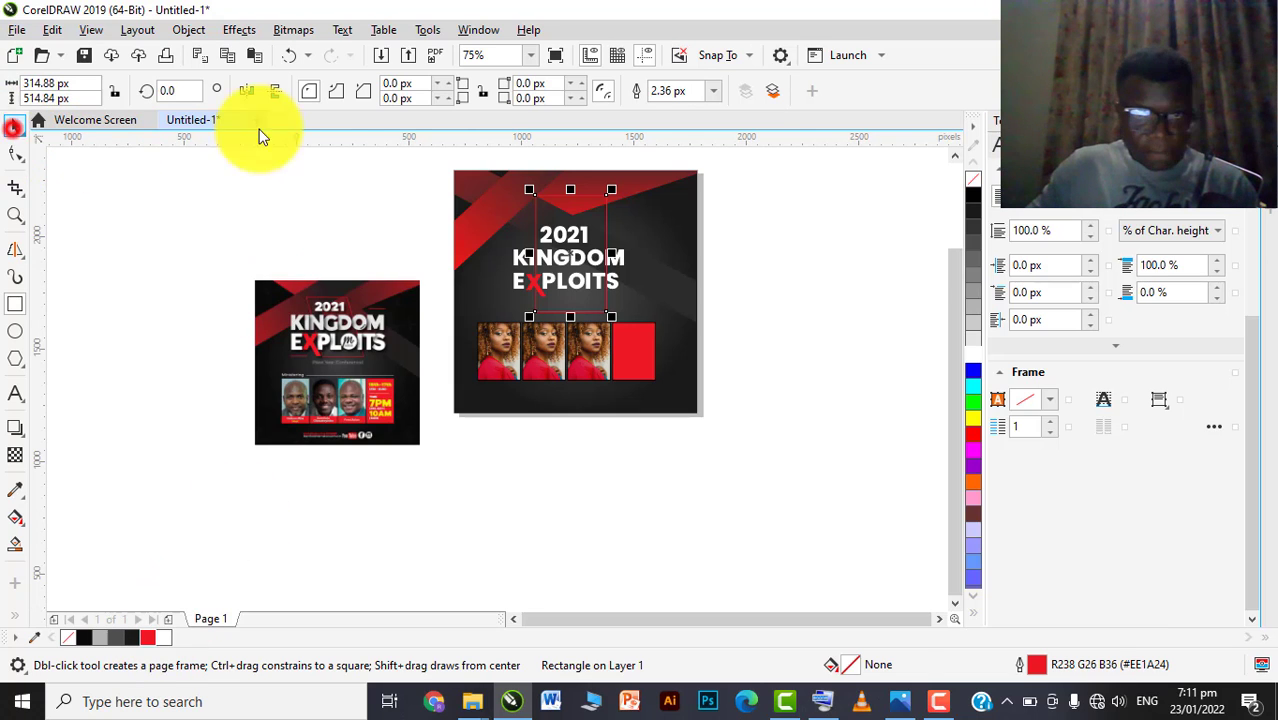
pyautogui.scroll(2, 559, 208)
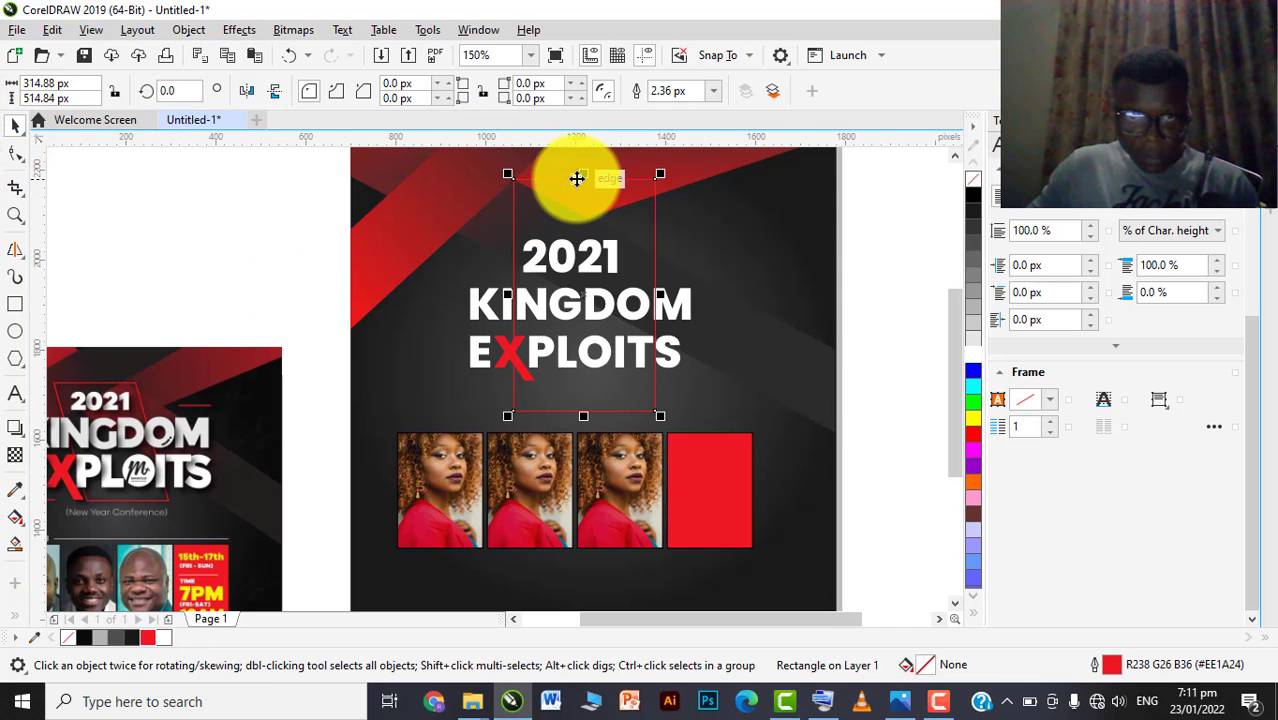
pyautogui.rightClick(577, 178)
pyautogui.click(650, 178)
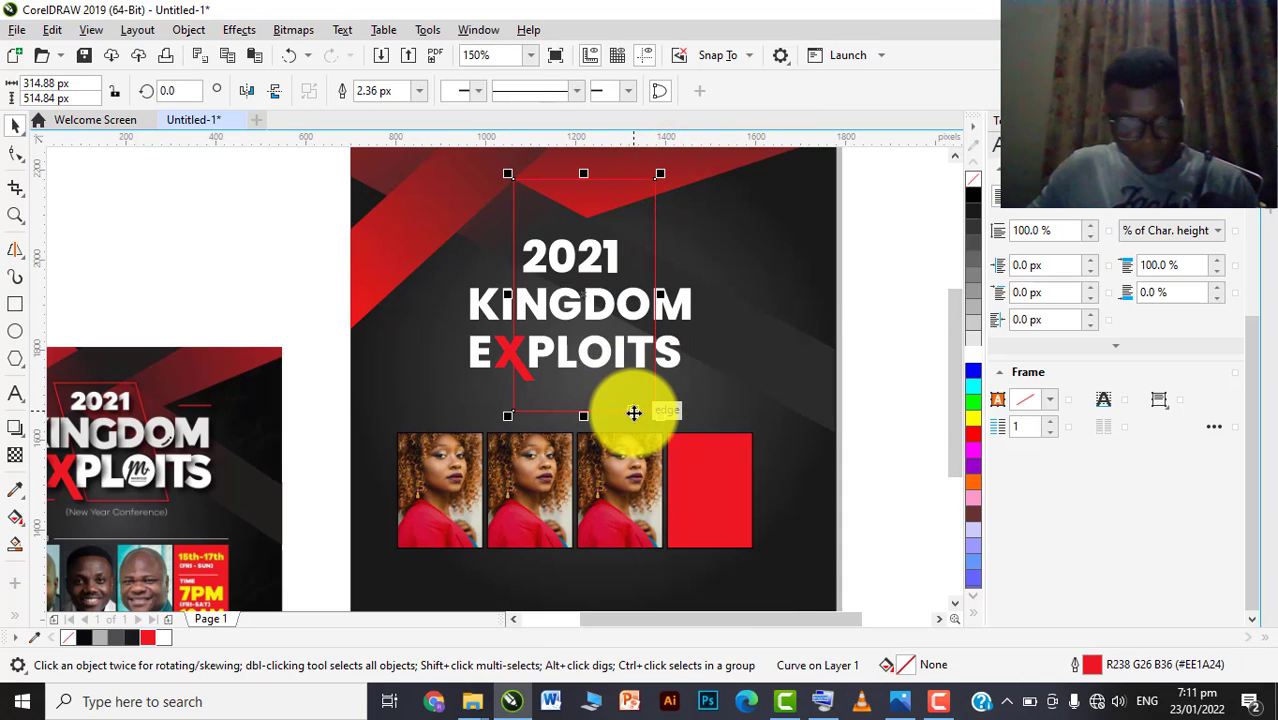
pyautogui.hotkey('ctrl', 'z')
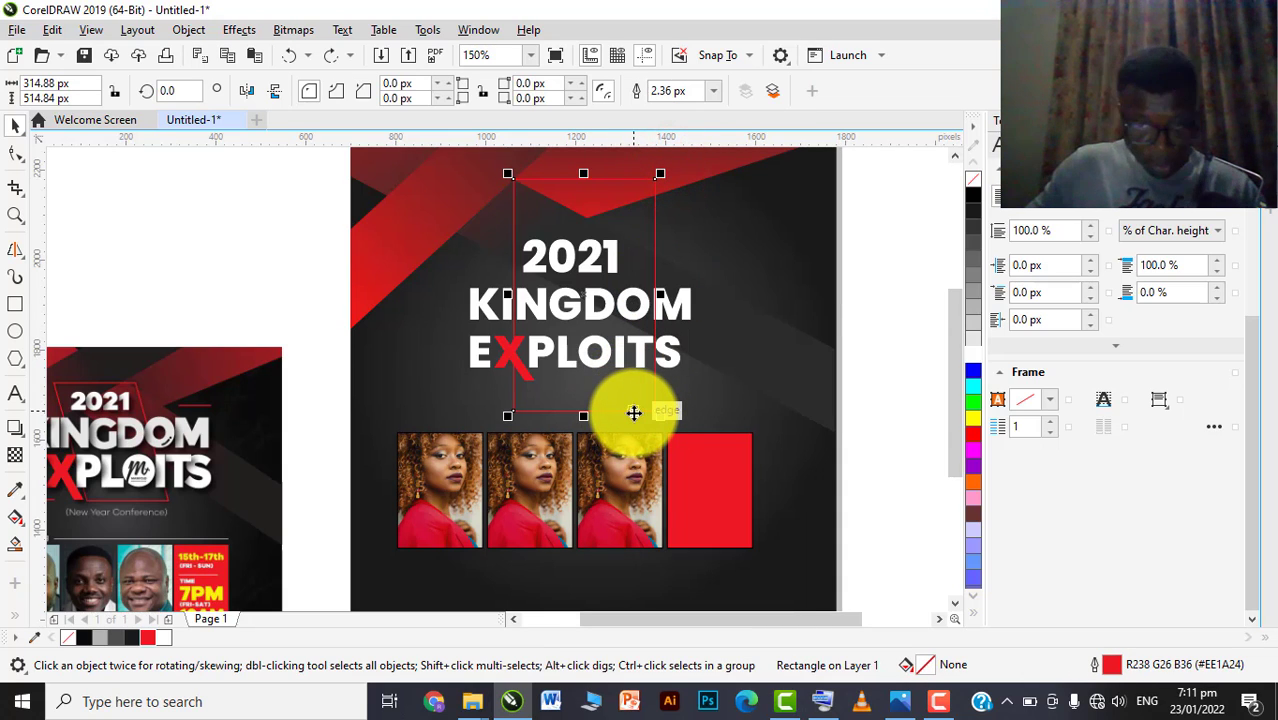
# Skew the red outline rectangle horizontally into a slanted parallelogram, shrink it to about 487 by 358 px and position it around the title text
pyautogui.click(633, 413)
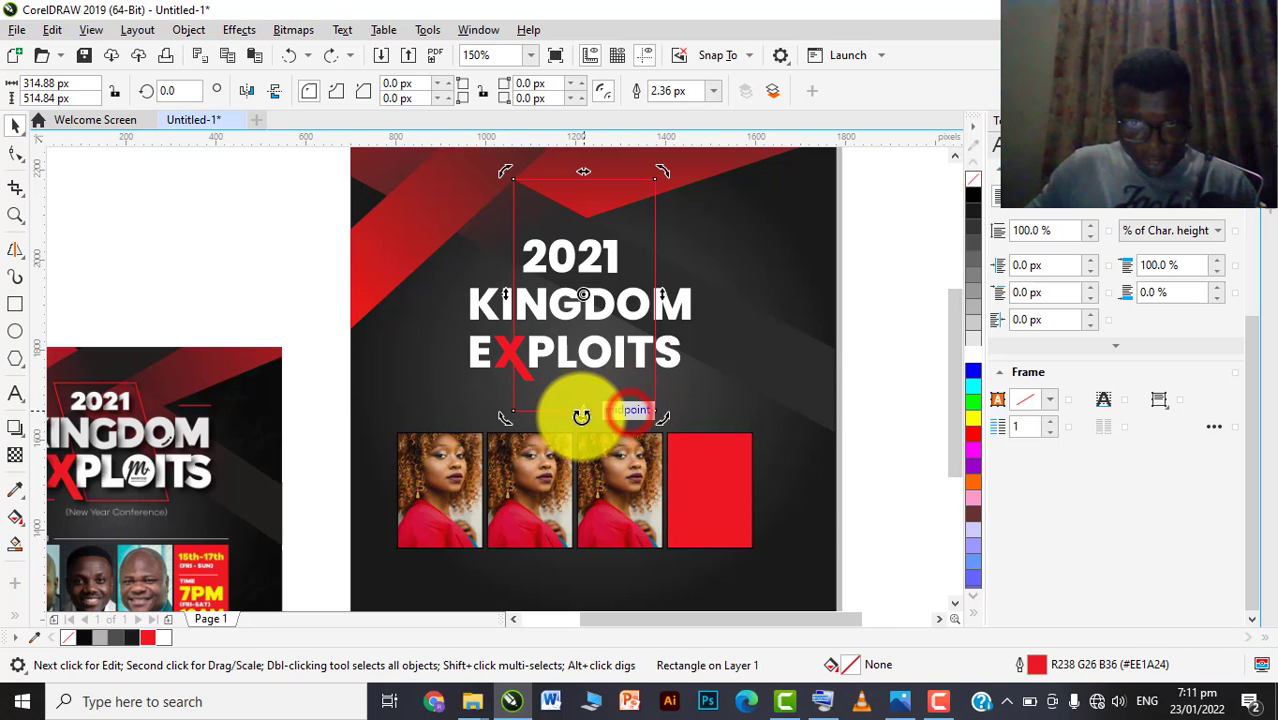
pyautogui.moveTo(582, 415); pyautogui.dragTo(724, 418)
pyautogui.click(725, 300)
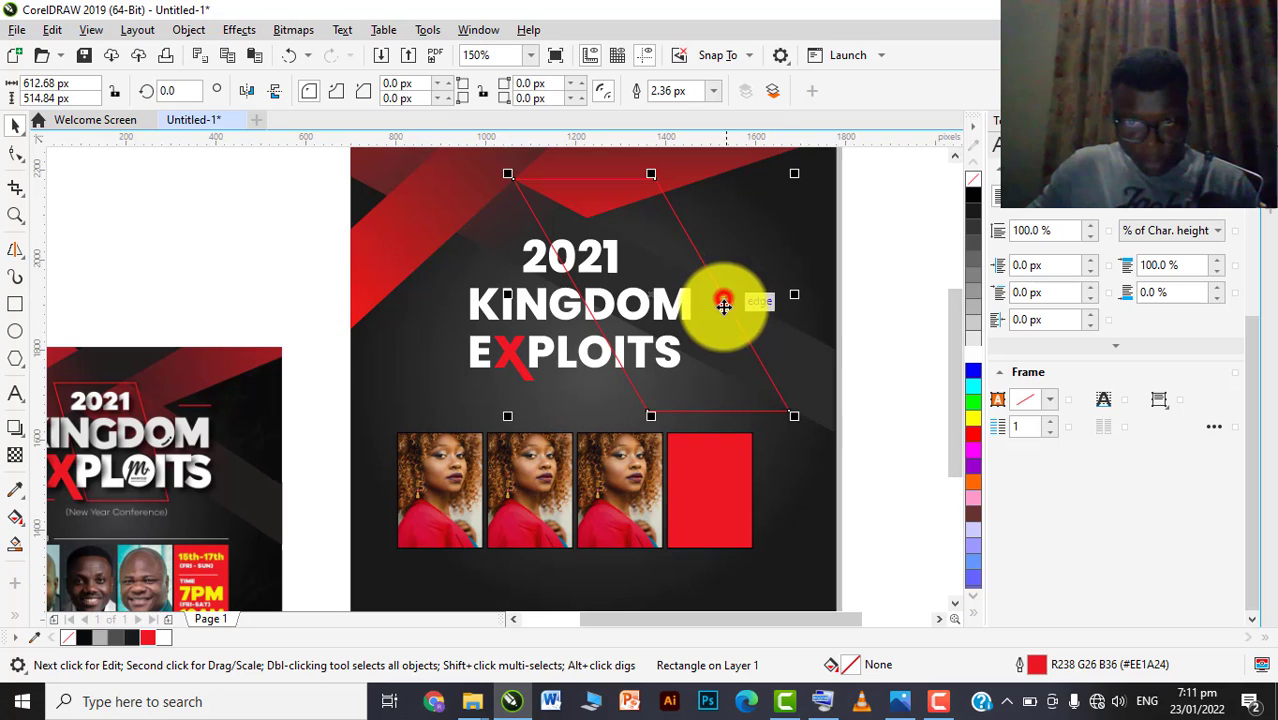
pyautogui.moveTo(723, 308); pyautogui.dragTo(668, 338)
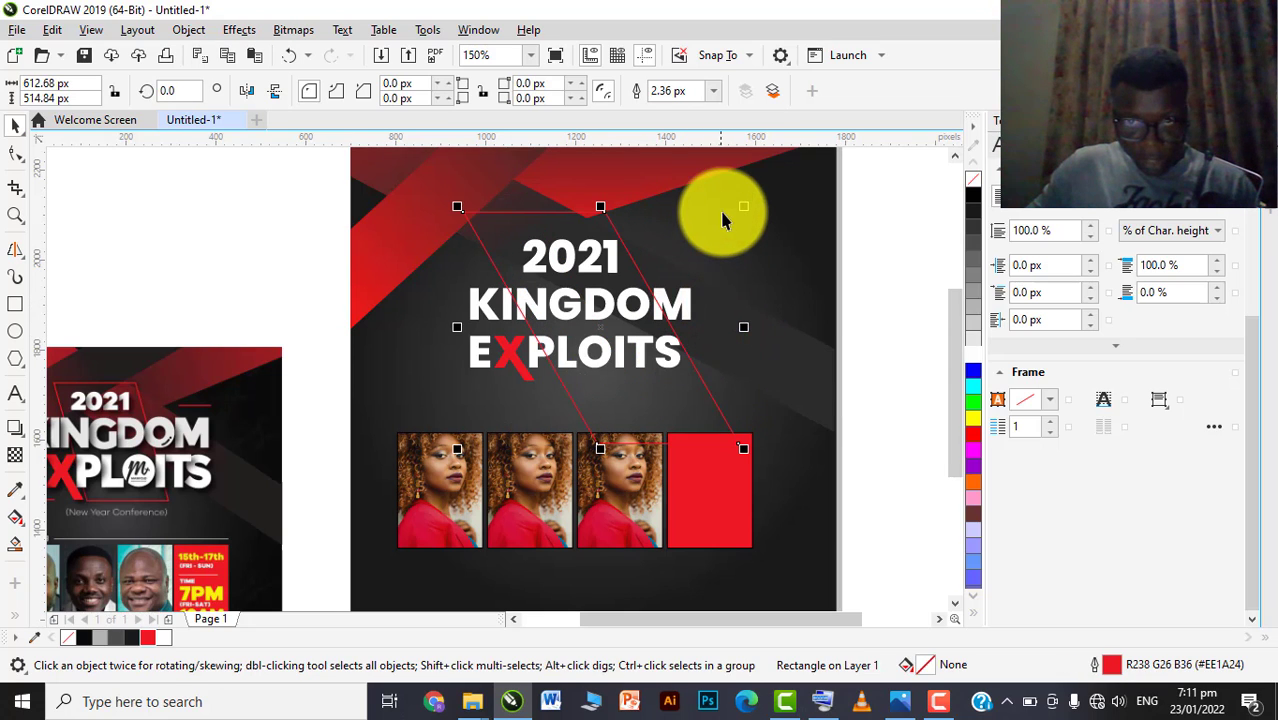
pyautogui.moveTo(742, 207); pyautogui.dragTo(734, 228)
pyautogui.moveTo(605, 425); pyautogui.dragTo(601, 401)
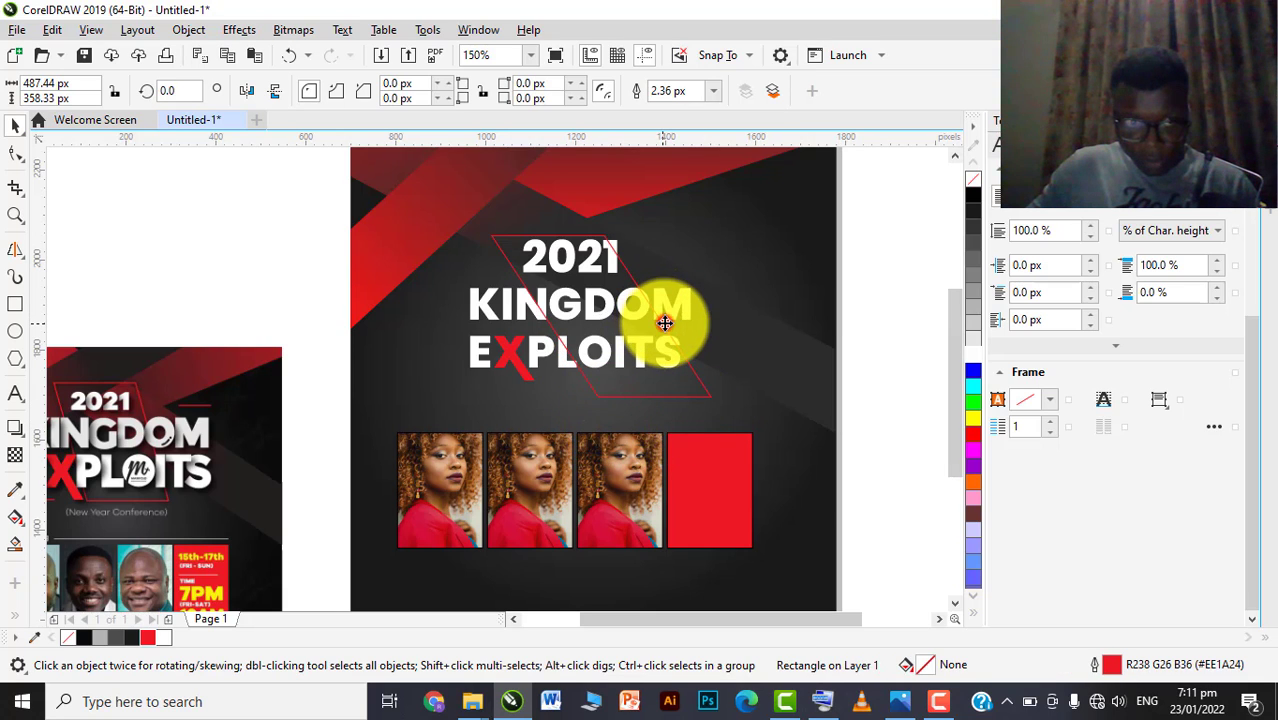
pyautogui.click(606, 288)
pyautogui.scroll(2, 573, 252)
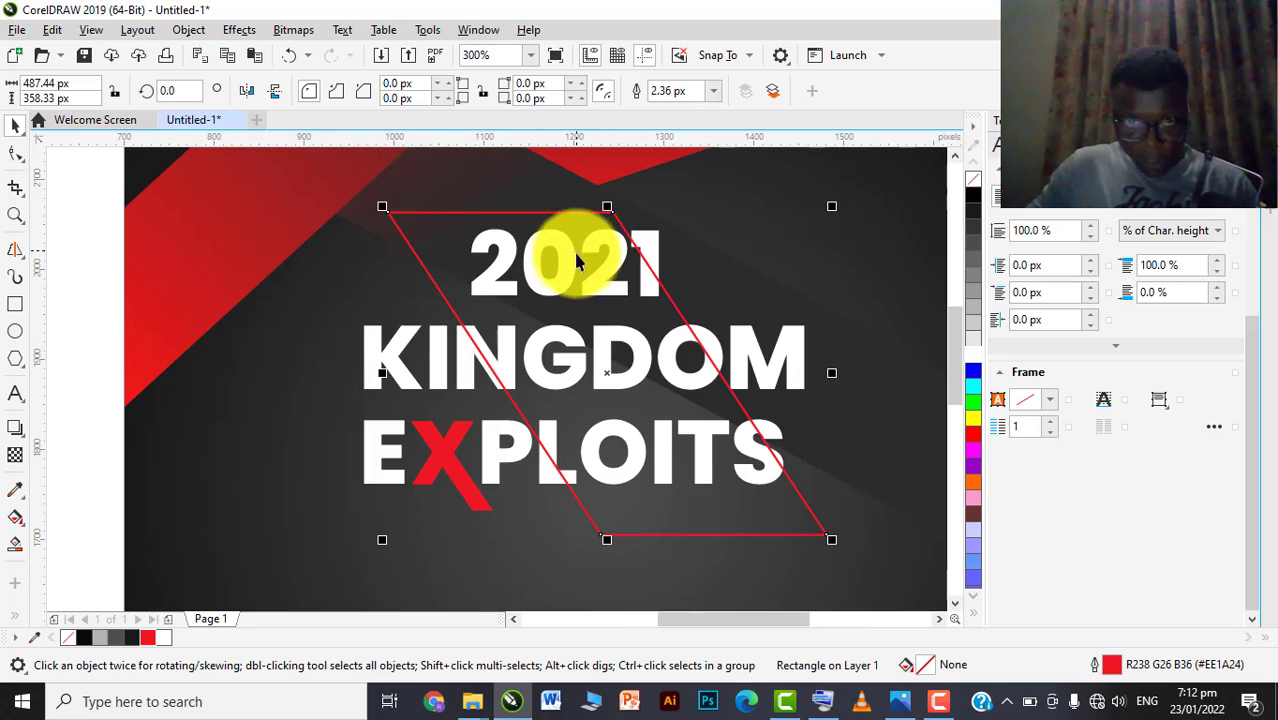
# Shrink the "2021" text to about 16 pt and reposition it just above "KINGDOM" inside the slanted frame
pyautogui.click(570, 258)
pyautogui.moveTo(671, 224); pyautogui.dragTo(608, 269)
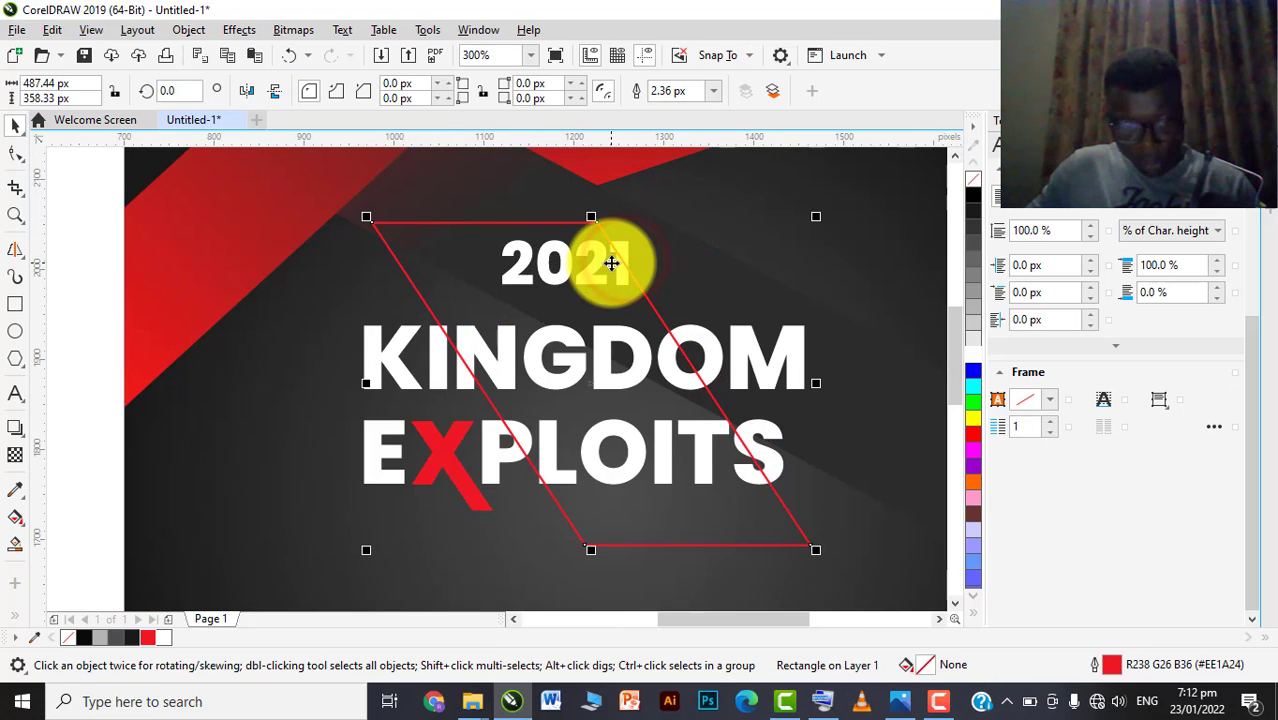
pyautogui.hotkey('ctrl', 'z')
pyautogui.click(585, 239)
pyautogui.click(592, 249)
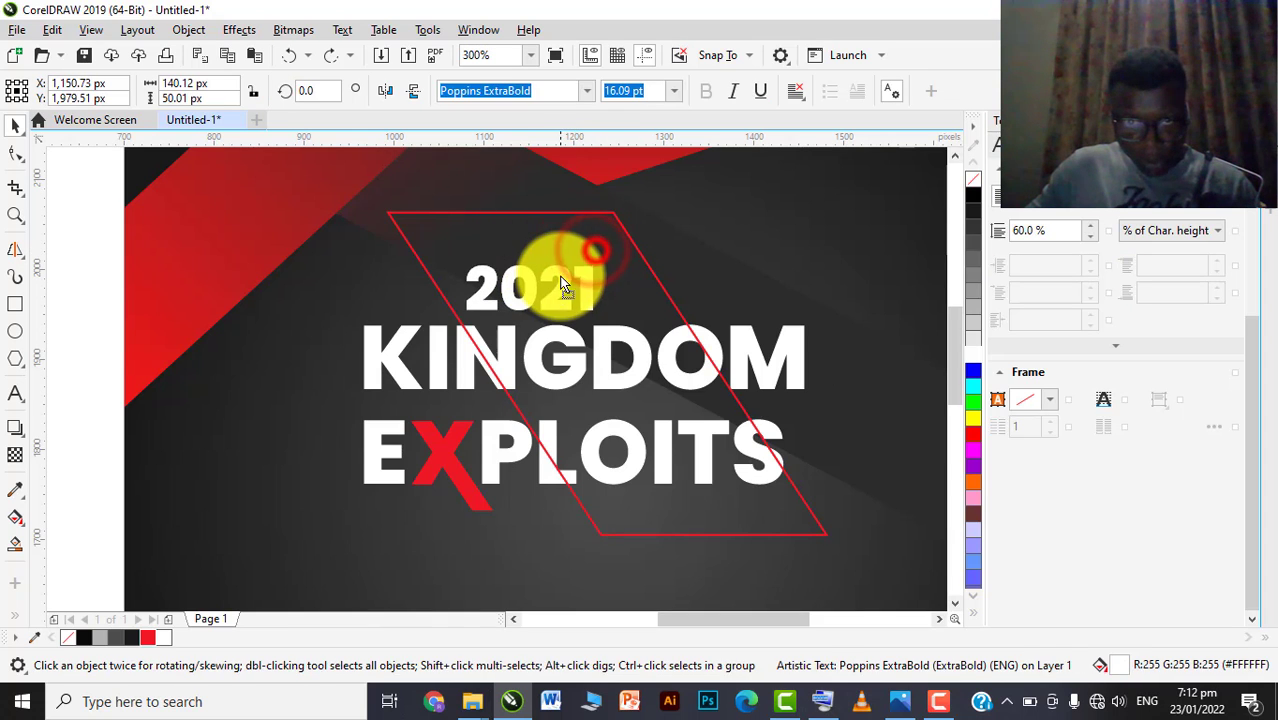
pyautogui.scroll(-1, 570, 236)
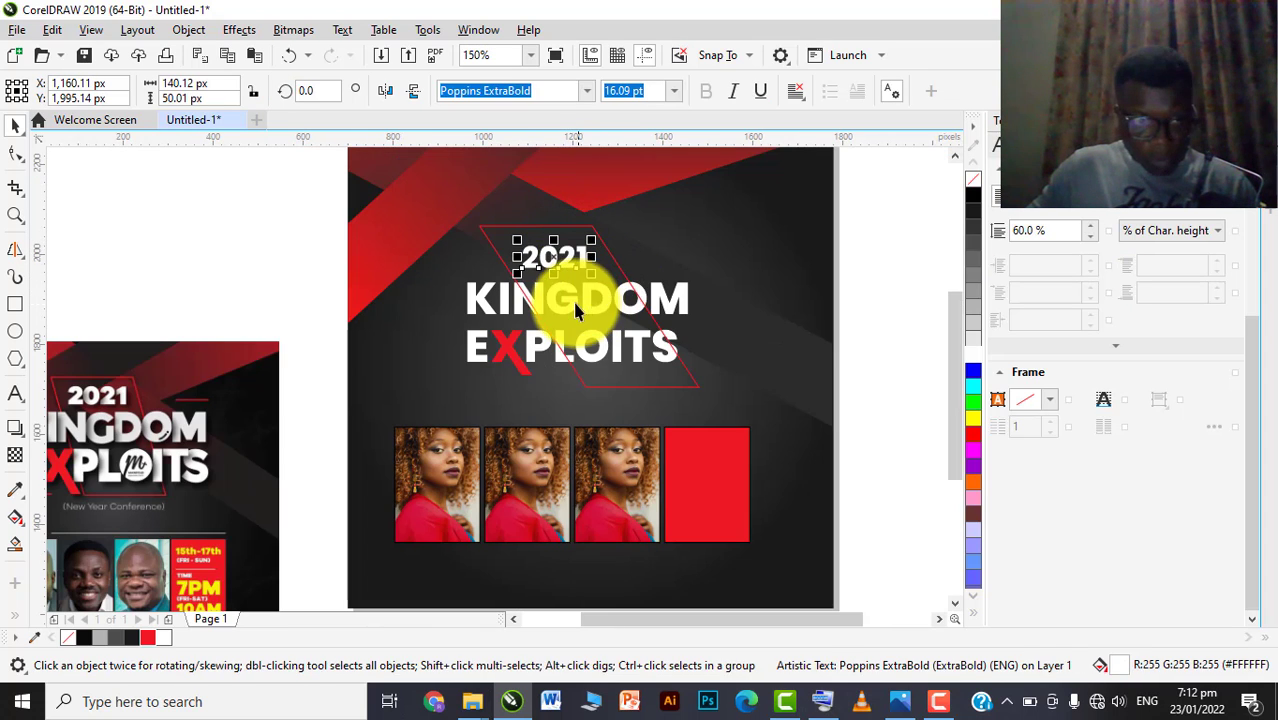
pyautogui.keyDown('shift'); pyautogui.click(506, 349); pyautogui.keyUp('shift')
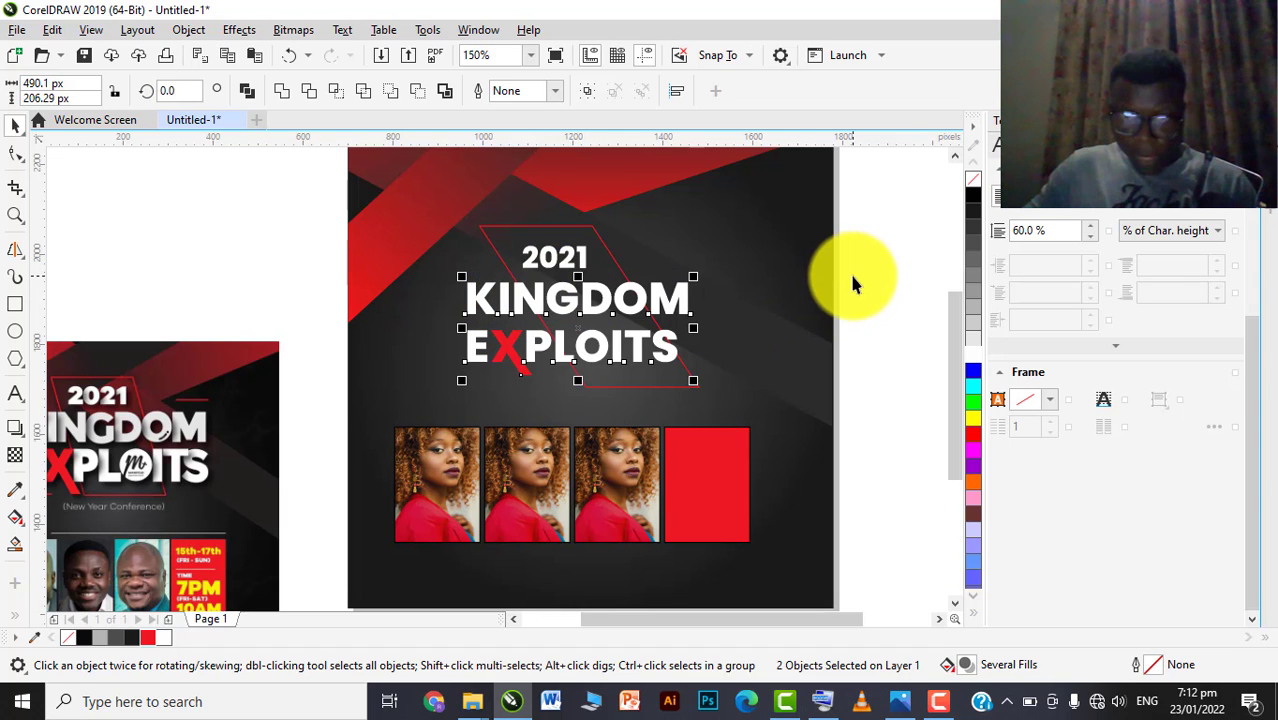
pyautogui.click(890, 251)
# Set the outline width of the slanted red frame around the title to 3.0 px
pyautogui.scroll(-1, 670, 279)
pyautogui.scroll(2, 630, 278)
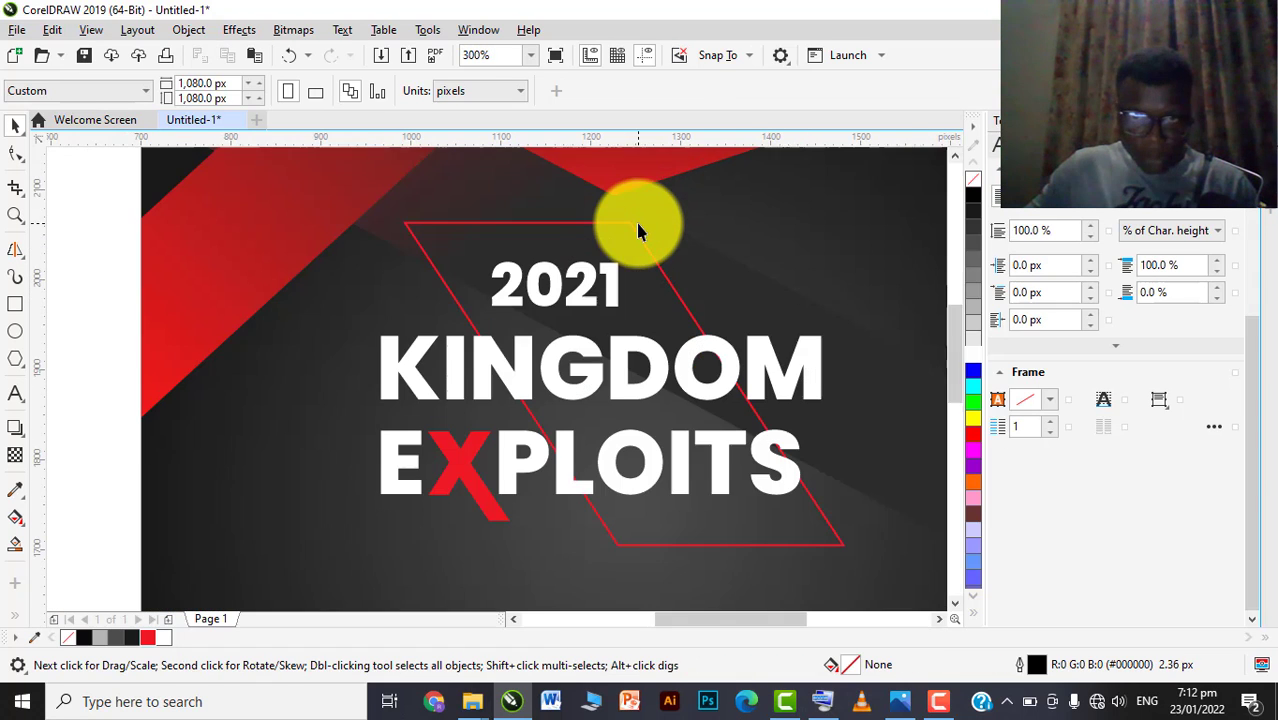
pyautogui.click(636, 240)
pyautogui.scroll(-1, 645, 246)
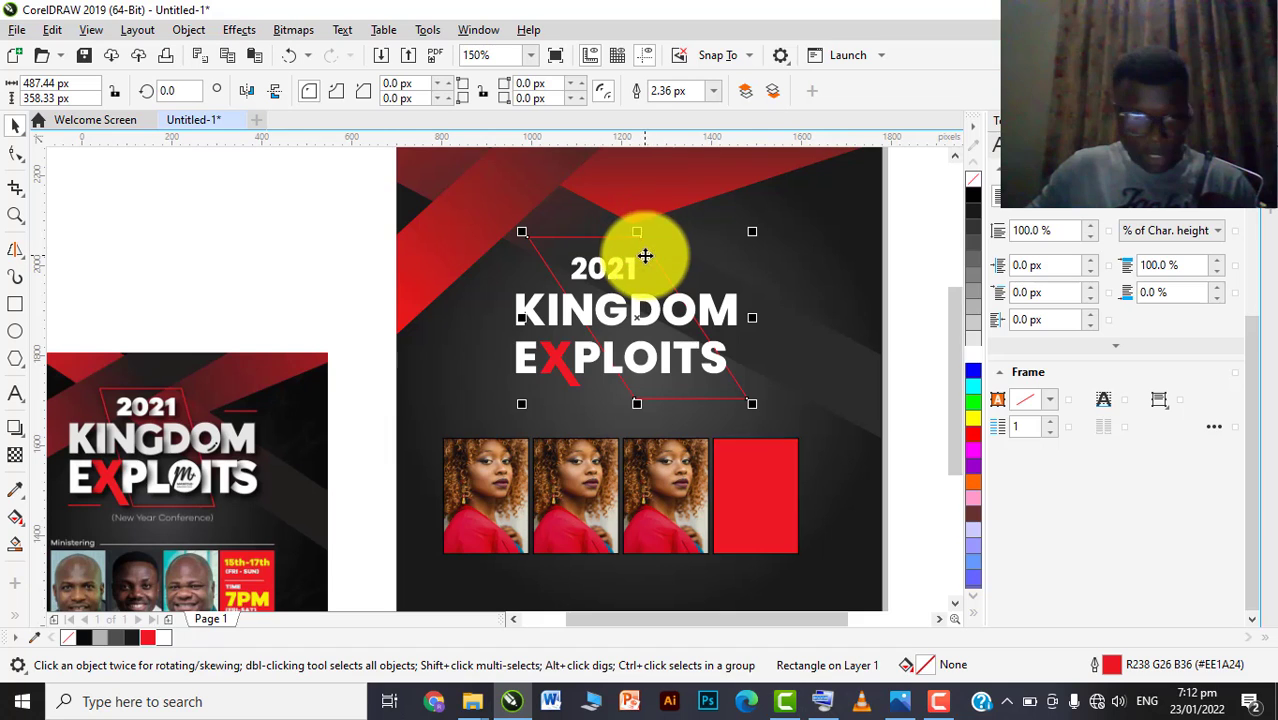
pyautogui.click(713, 90)
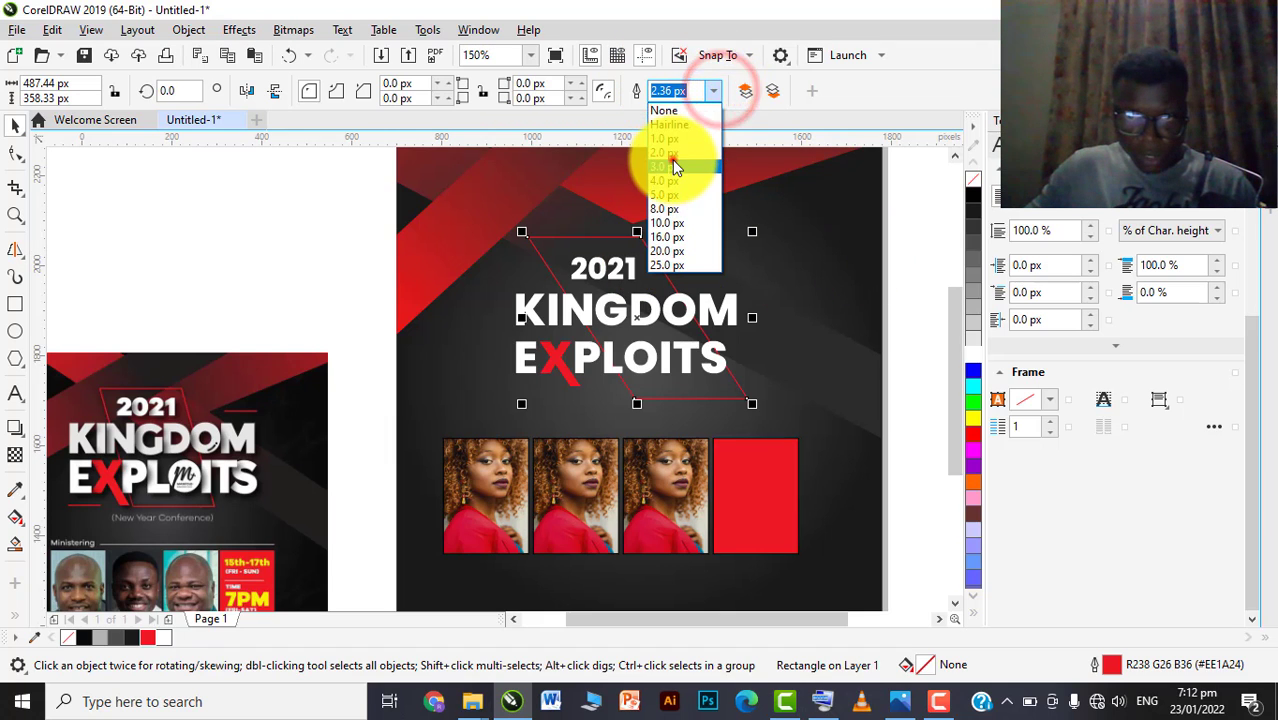
pyautogui.click(674, 167)
pyautogui.scroll(-1, 650, 260)
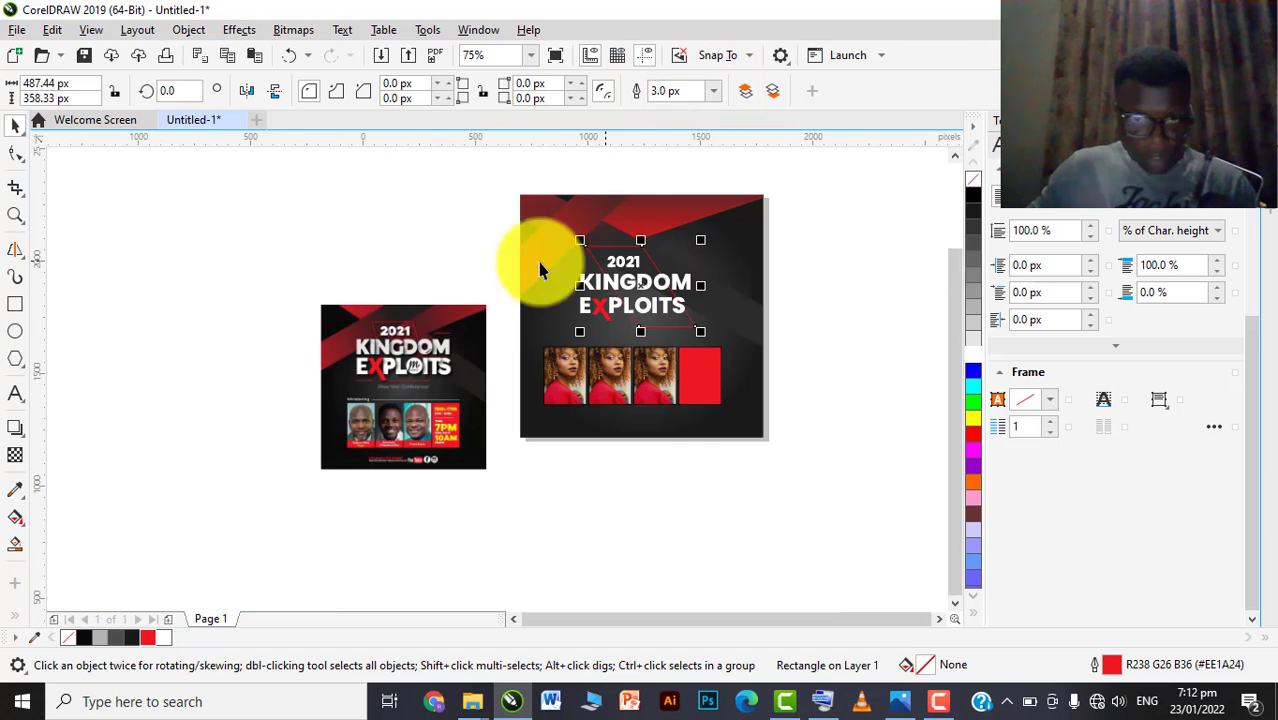
pyautogui.click(433, 236)
# Examine the title and lower part of the reference flyer and compare them with the new design
pyautogui.scroll(2, 632, 341)
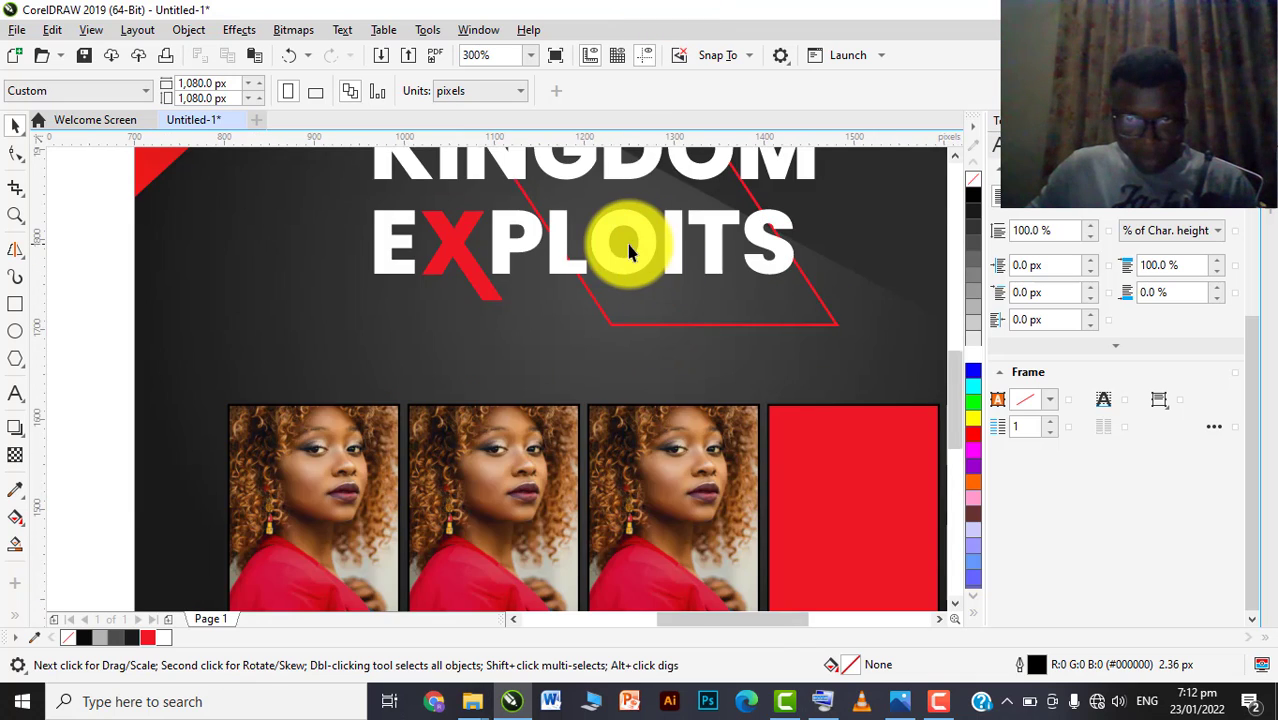
pyautogui.scroll(1, 625, 245)
pyautogui.click(653, 218)
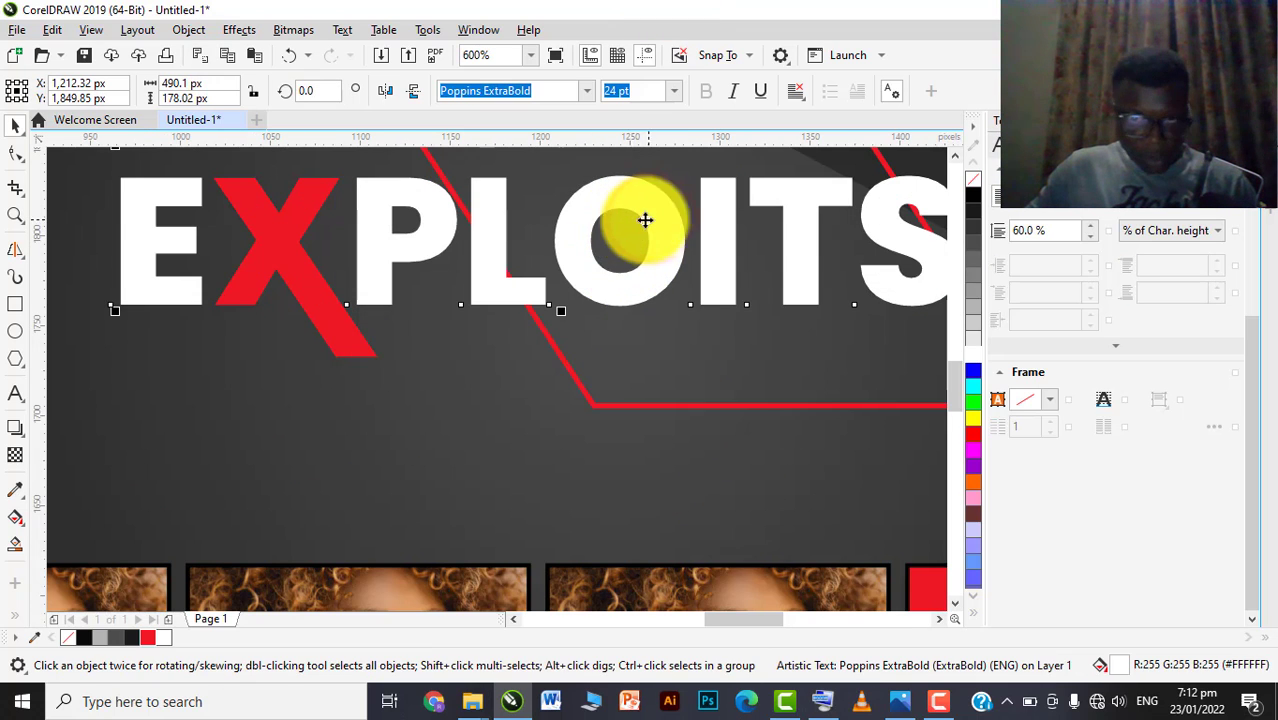
pyautogui.scroll(-2, 604, 295)
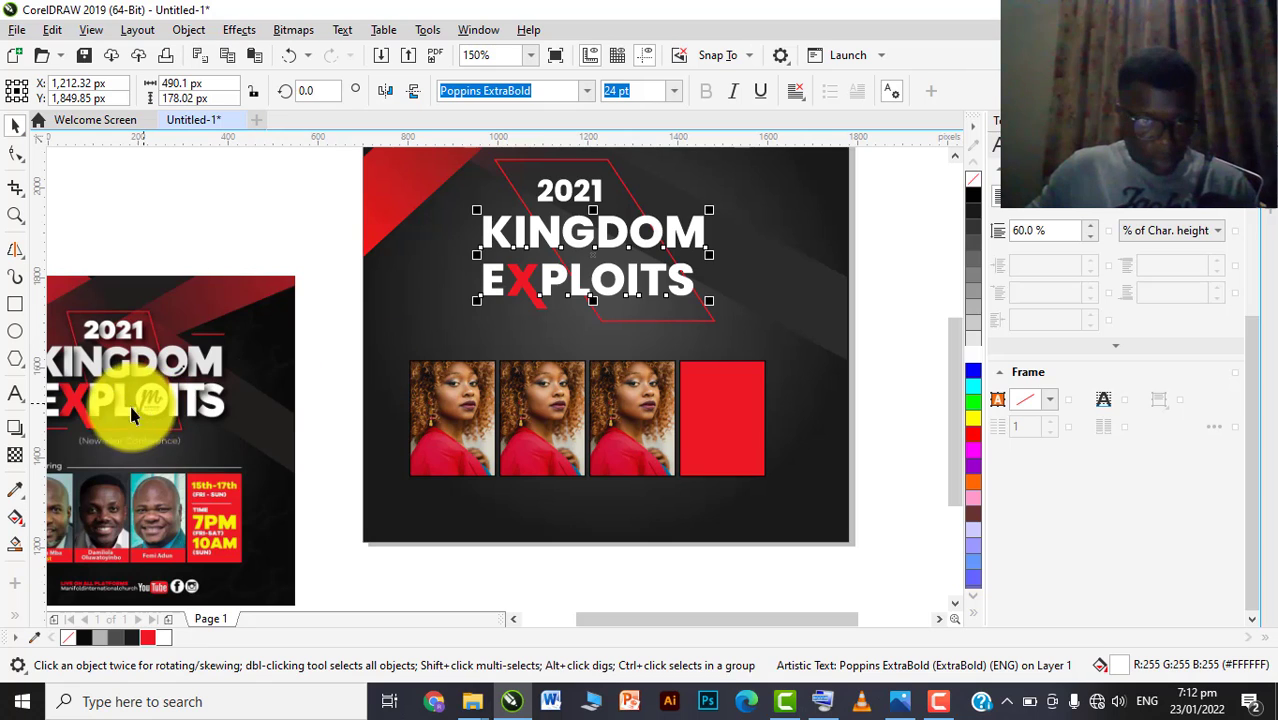
pyautogui.scroll(-1, 600, 275)
pyautogui.scroll(1, 375, 363)
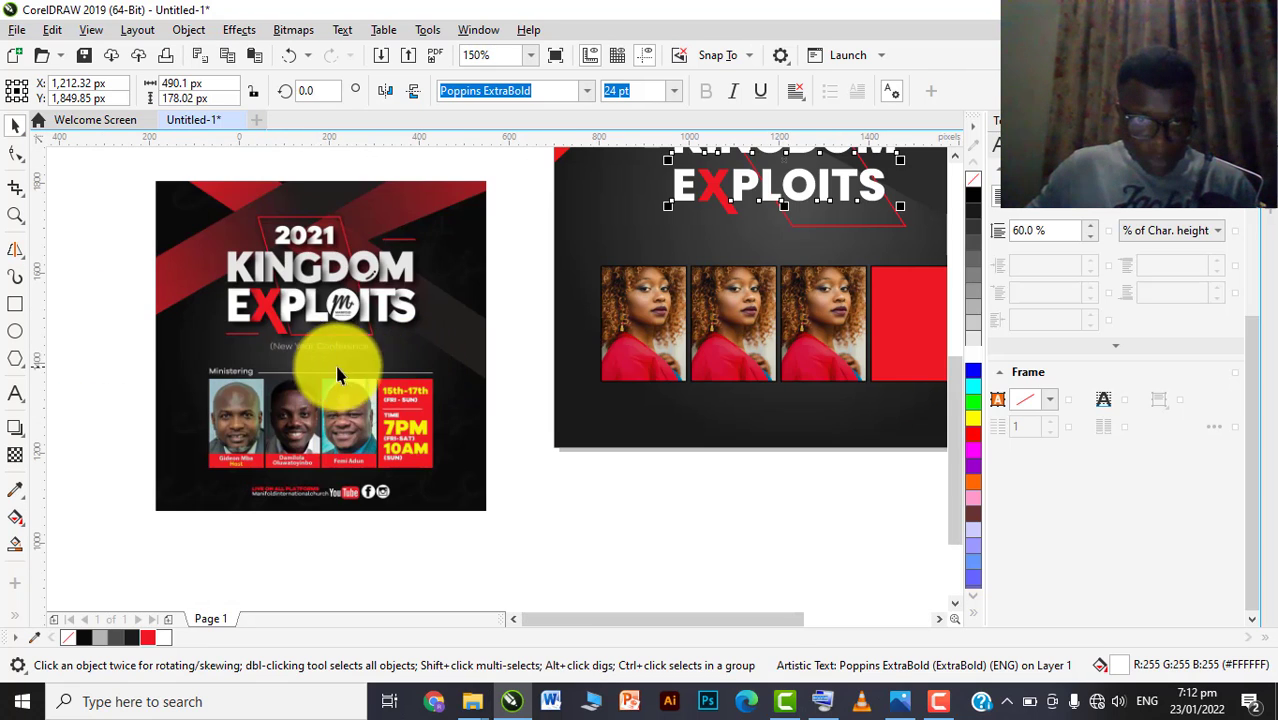
pyautogui.scroll(1, 289, 347)
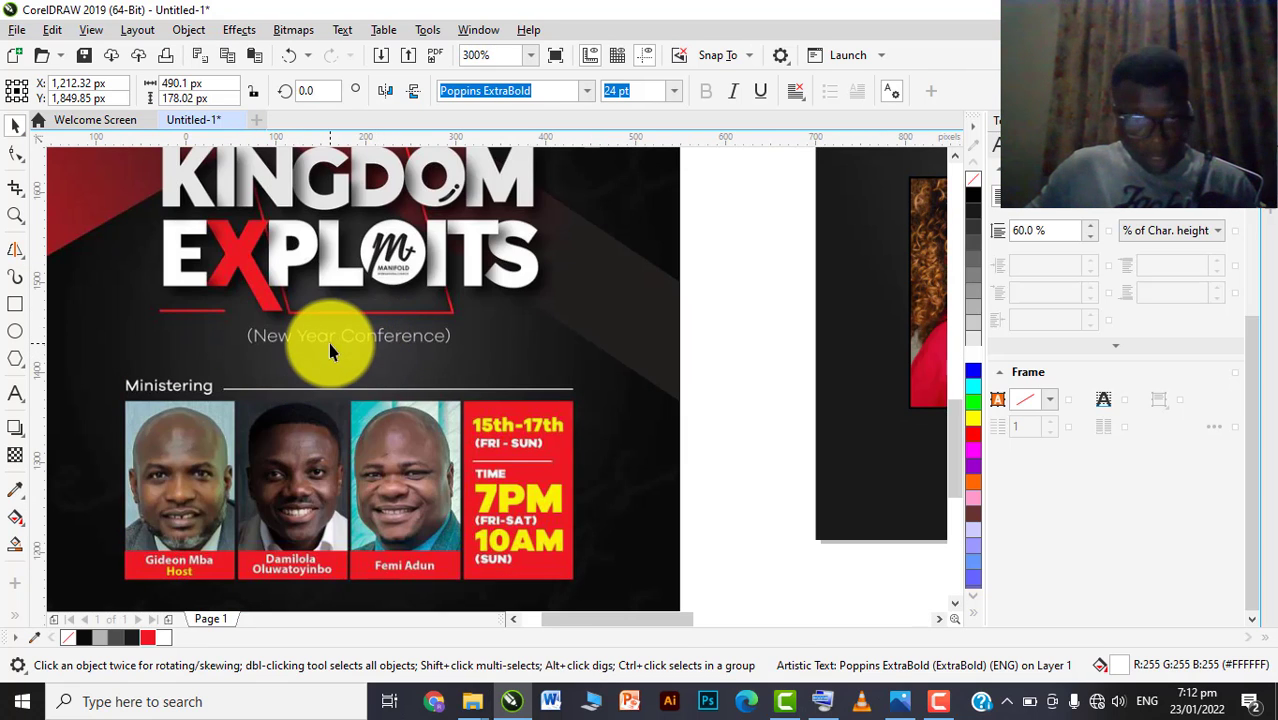
pyautogui.scroll(-1, 281, 345)
pyautogui.scroll(-1, 542, 285)
pyautogui.scroll(1, 556, 280)
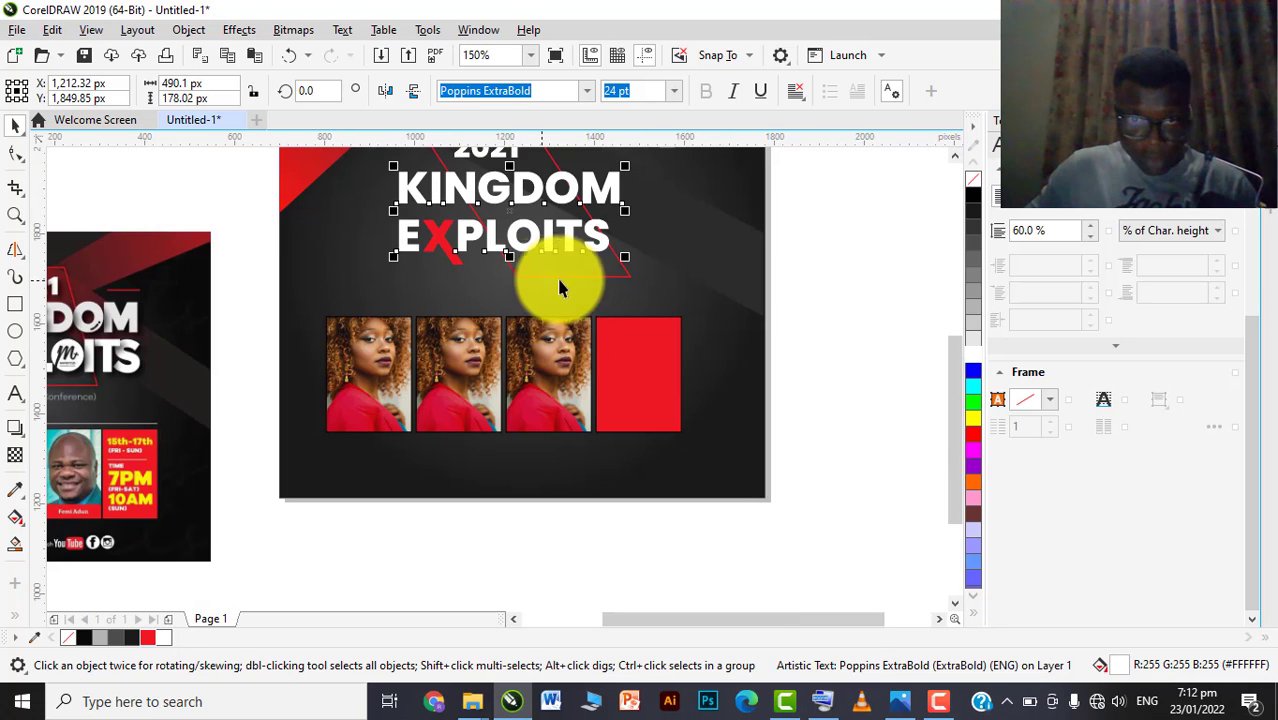
pyautogui.scroll(-1, 560, 288)
pyautogui.scroll(1, 615, 318)
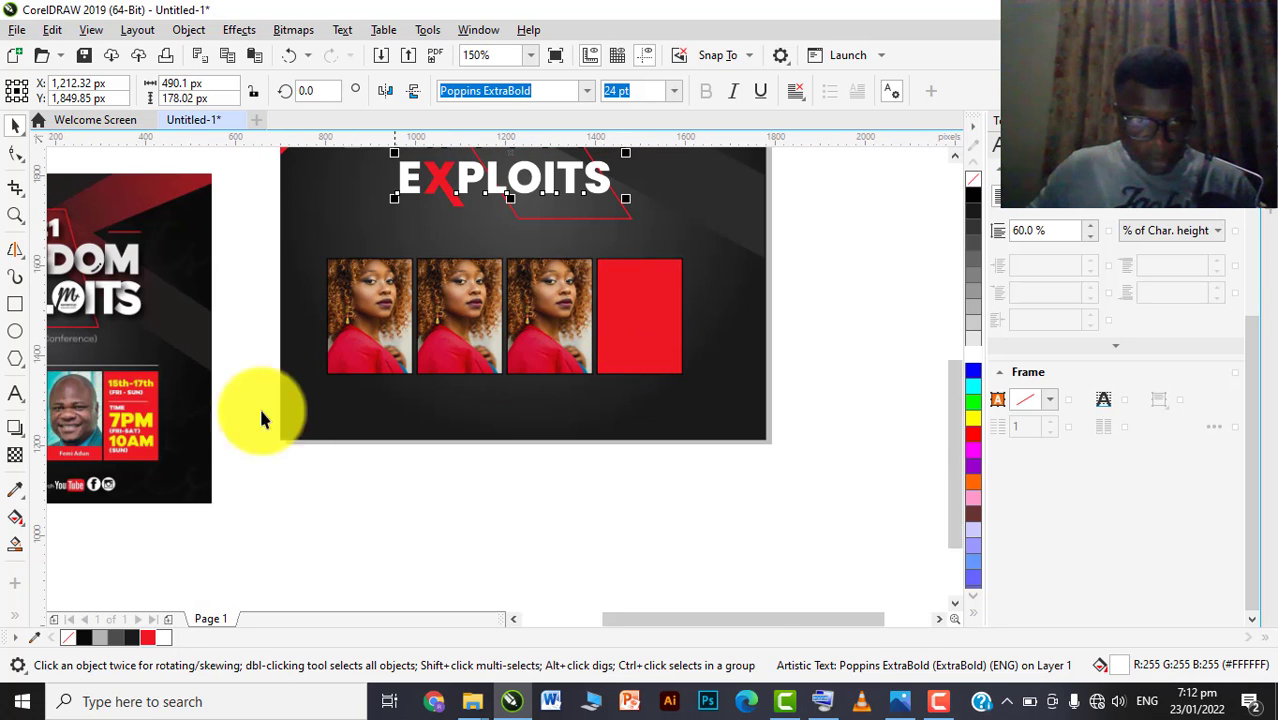
pyautogui.scroll(-1, 638, 318)
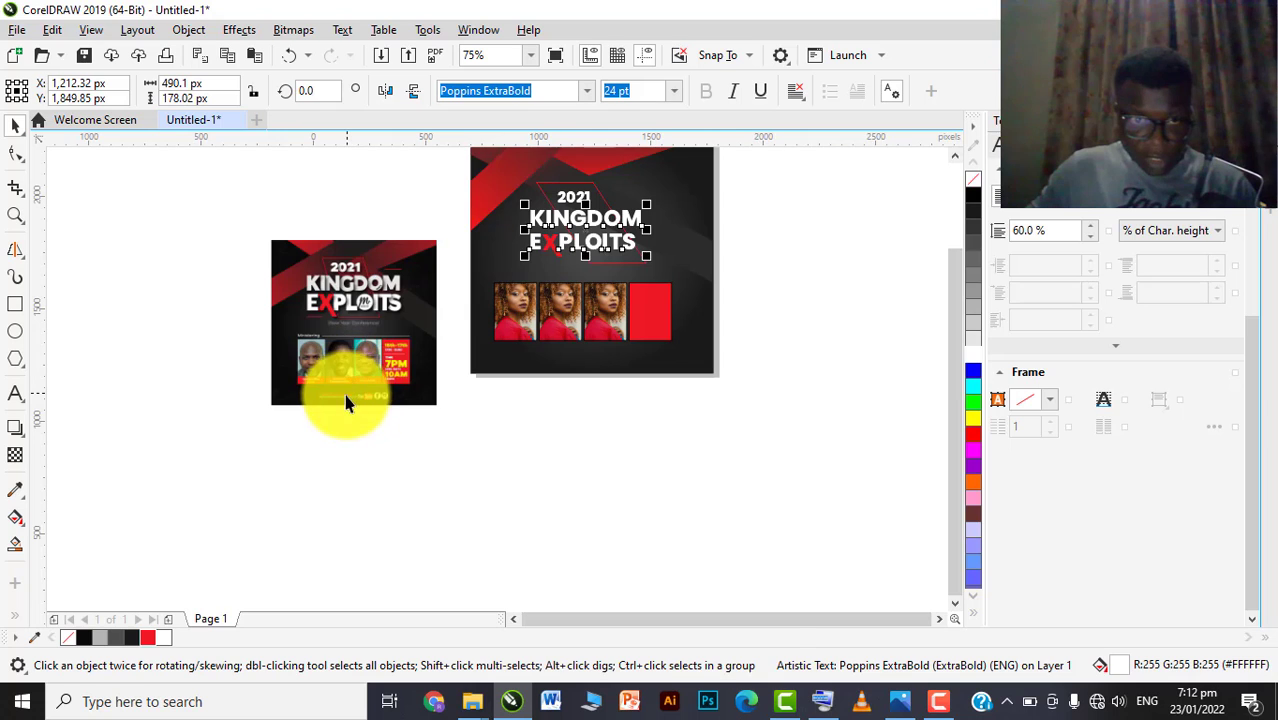
pyautogui.scroll(1, 346, 402)
# Move the reference flyer image down and closer to the new design, beside its lower half
pyautogui.click(343, 332)
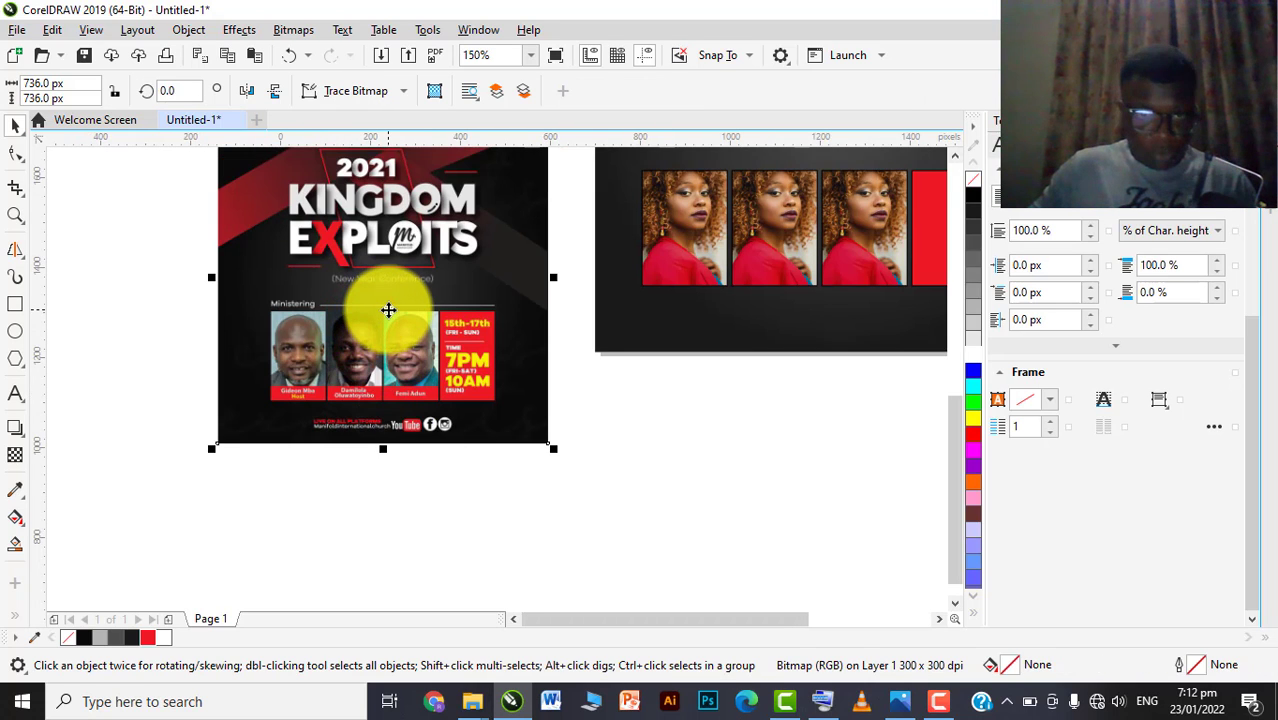
pyautogui.moveTo(386, 271); pyautogui.dragTo(387, 315)
pyautogui.scroll(1, 380, 237)
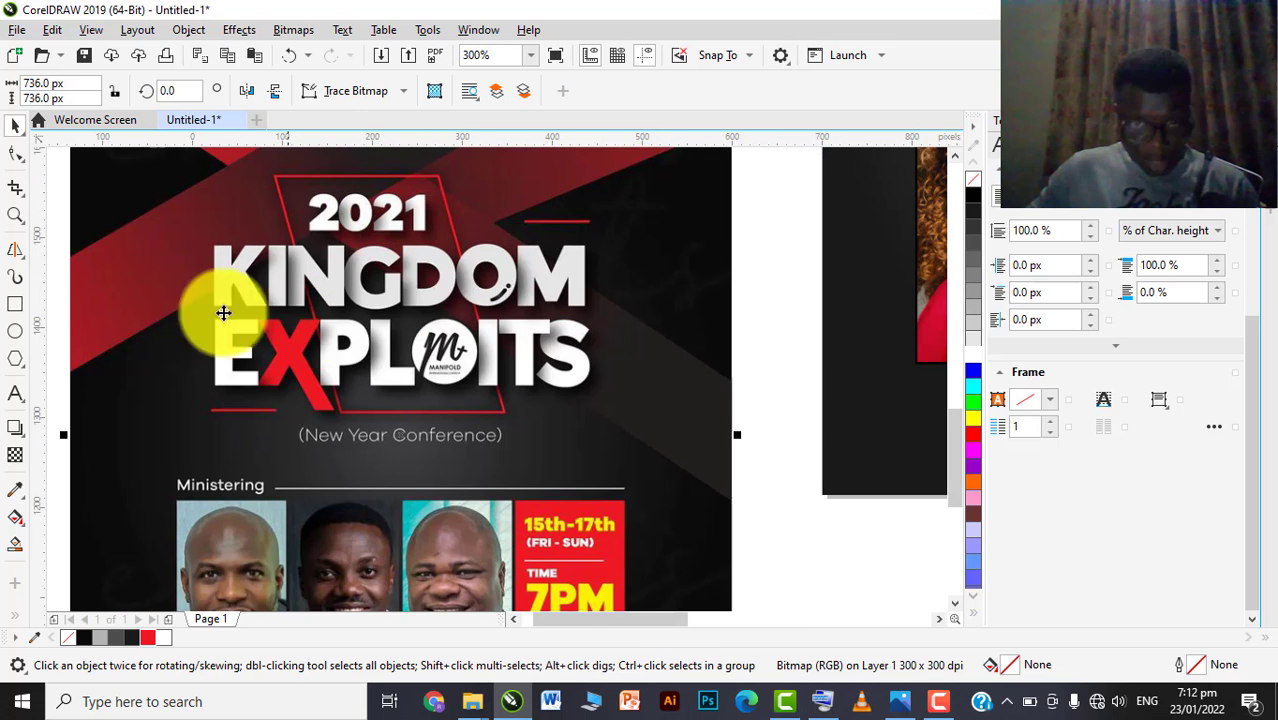
pyautogui.scroll(-1, 399, 265)
pyautogui.scroll(1, 501, 488)
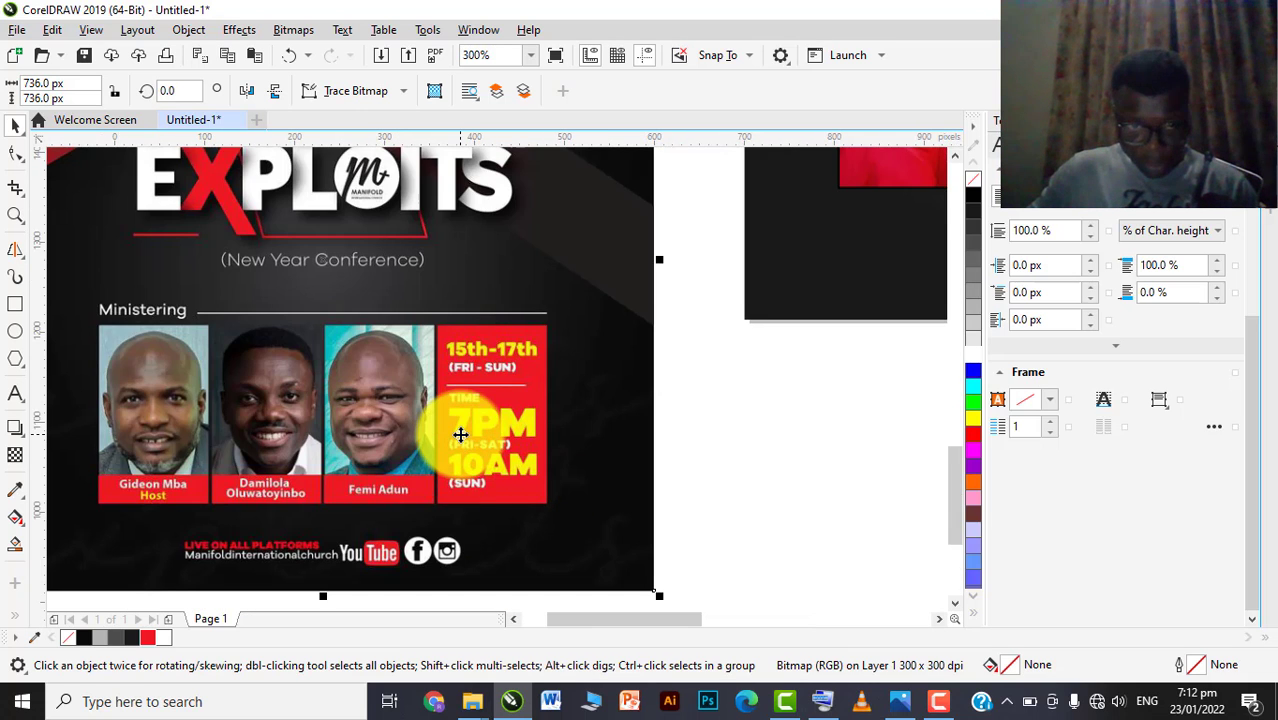
pyautogui.scroll(-1, 456, 357)
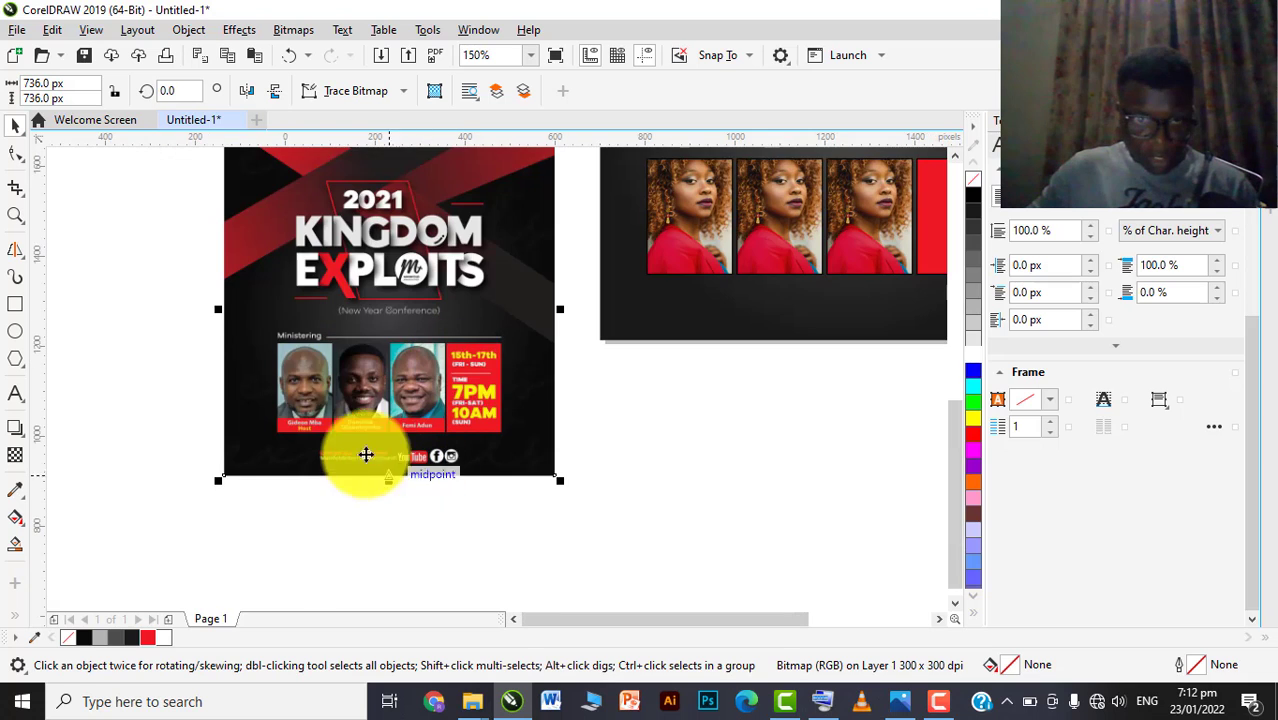
pyautogui.scroll(1, 455, 473)
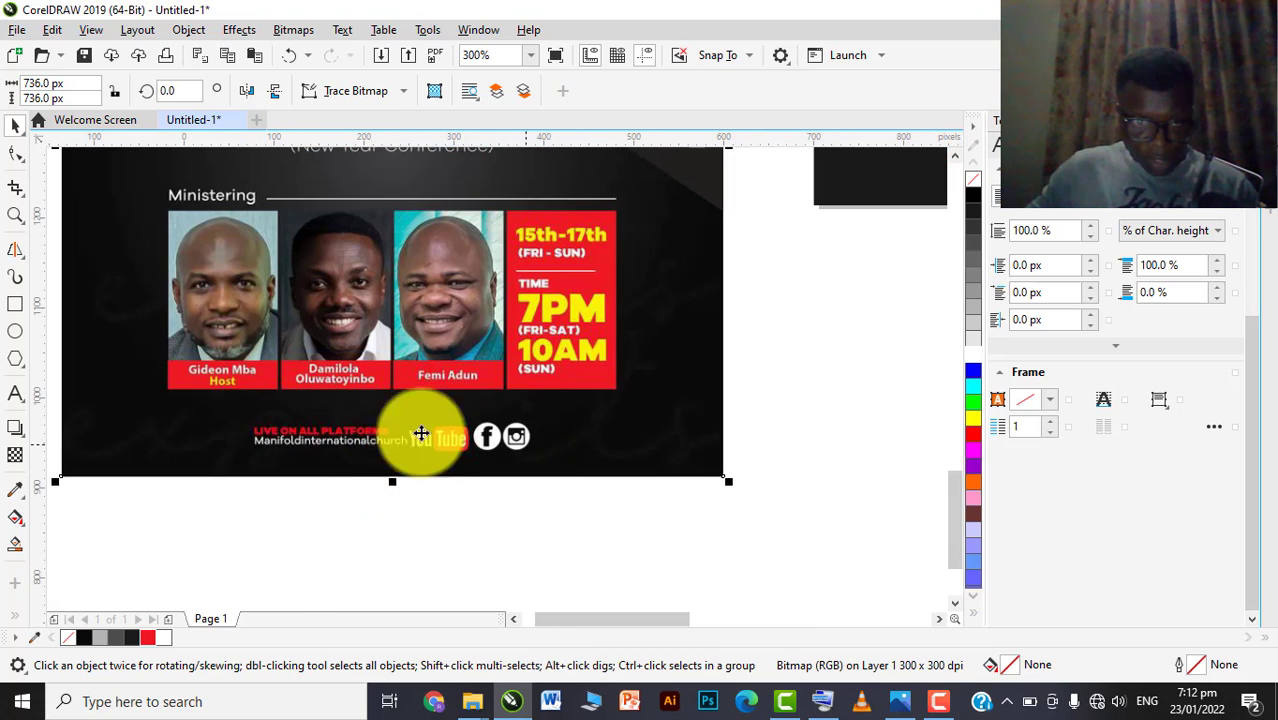
pyautogui.scroll(-2, 330, 448)
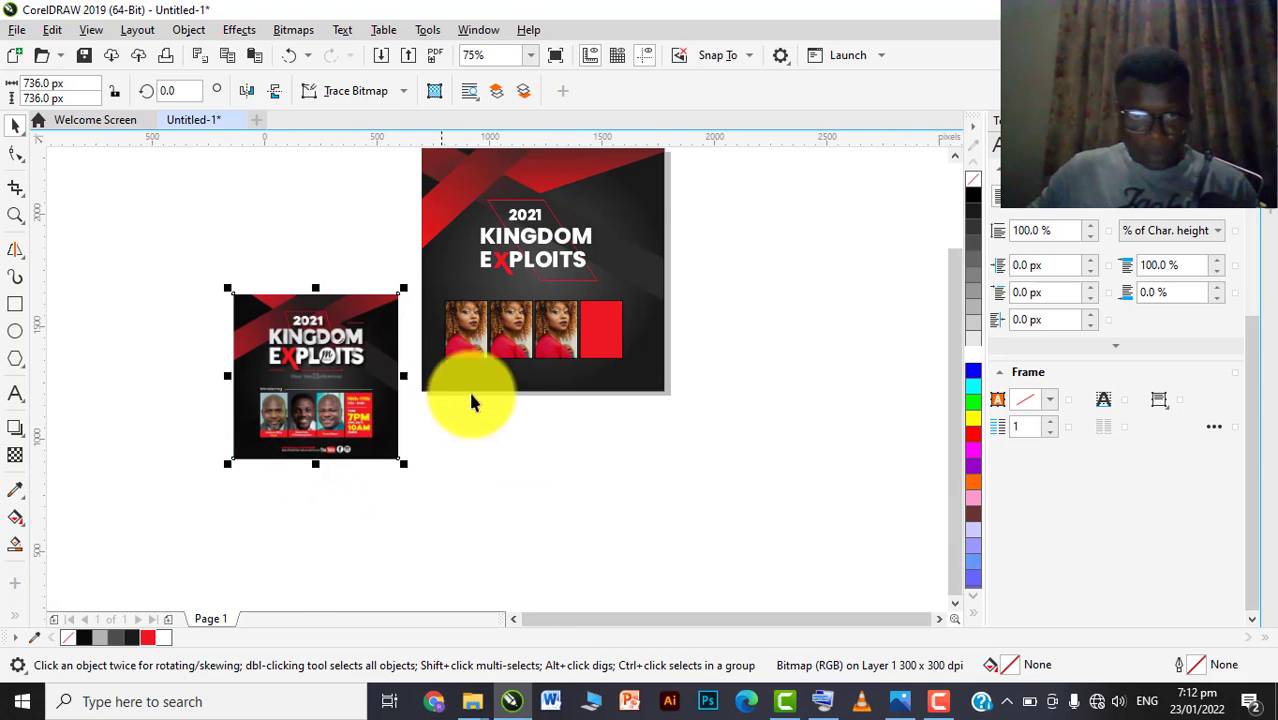
pyautogui.click(466, 418)
pyautogui.scroll(1, 466, 418)
pyautogui.moveTo(234, 435); pyautogui.dragTo(270, 422)
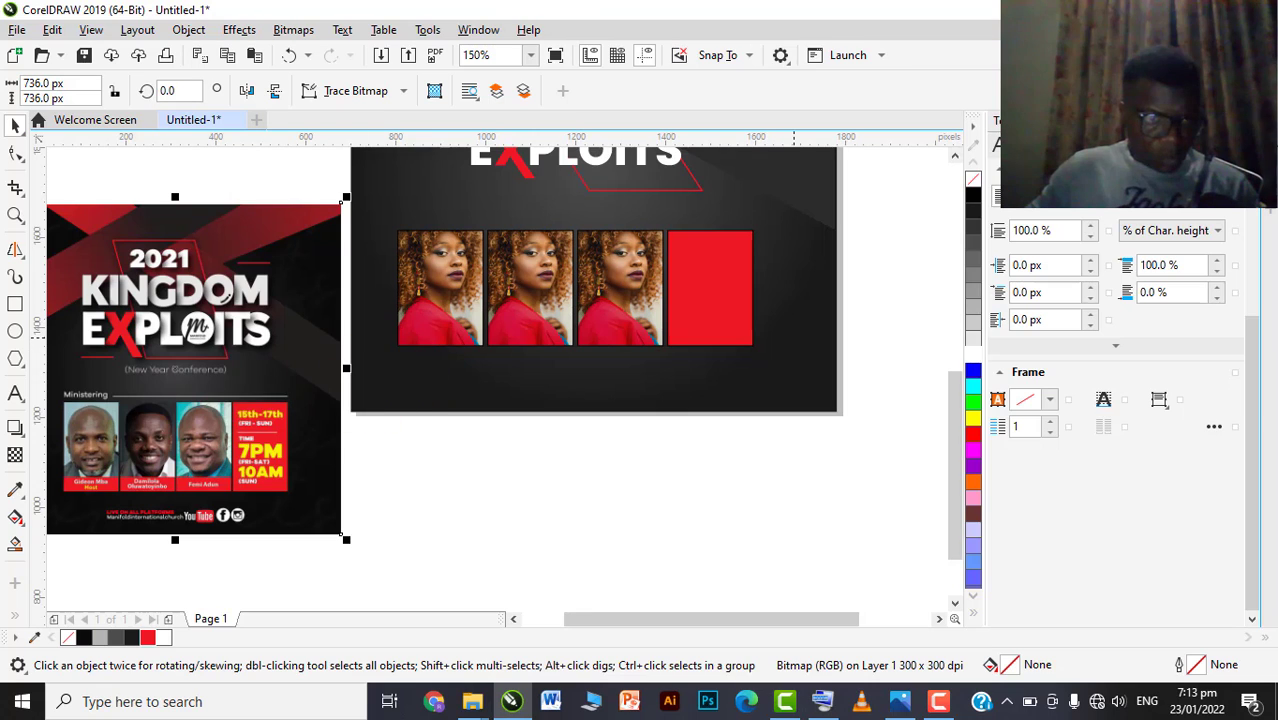
# Add the artistic text "Ministering" just below the new design
pyautogui.click(15, 394)
pyautogui.click(422, 446)
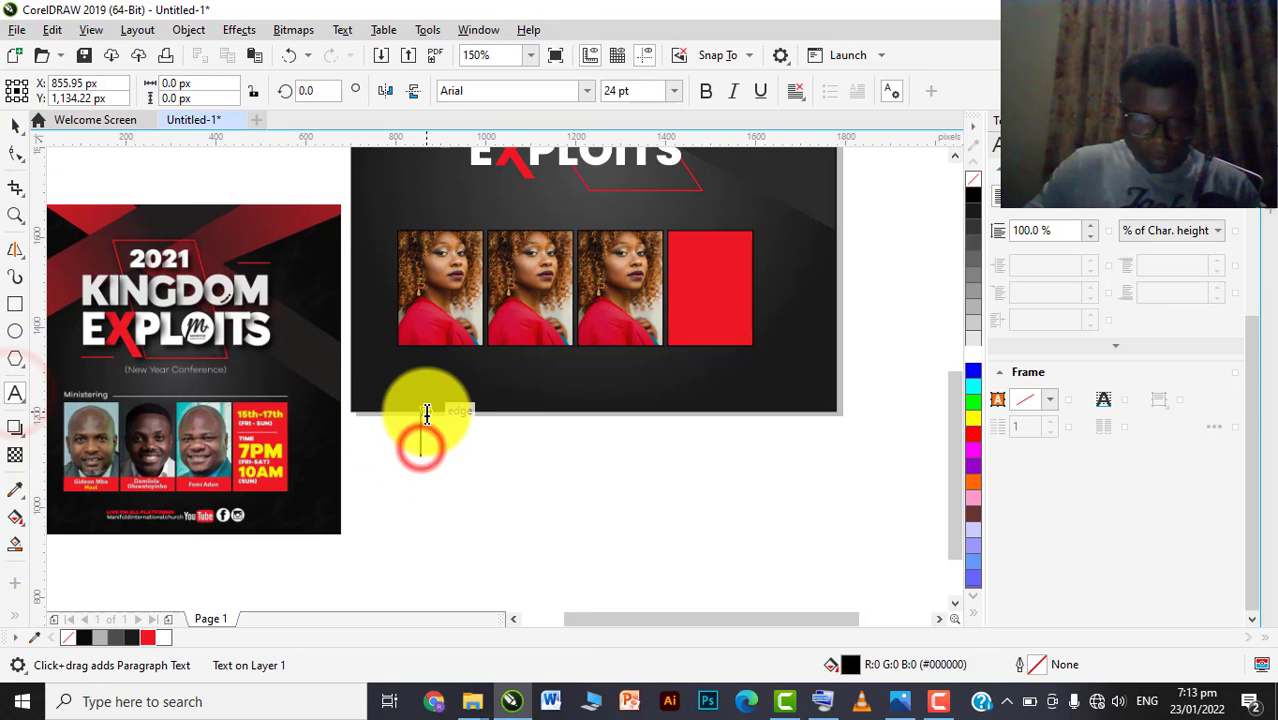
pyautogui.write('m')
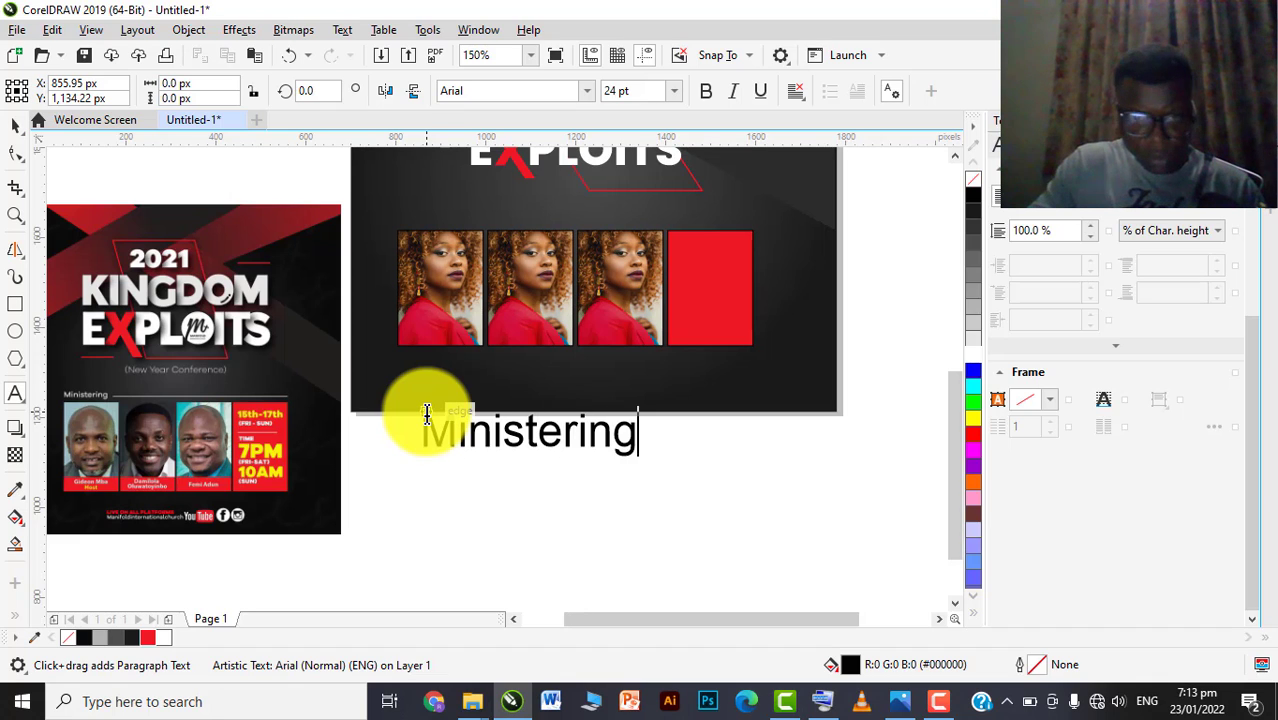
pyautogui.click(15, 126)
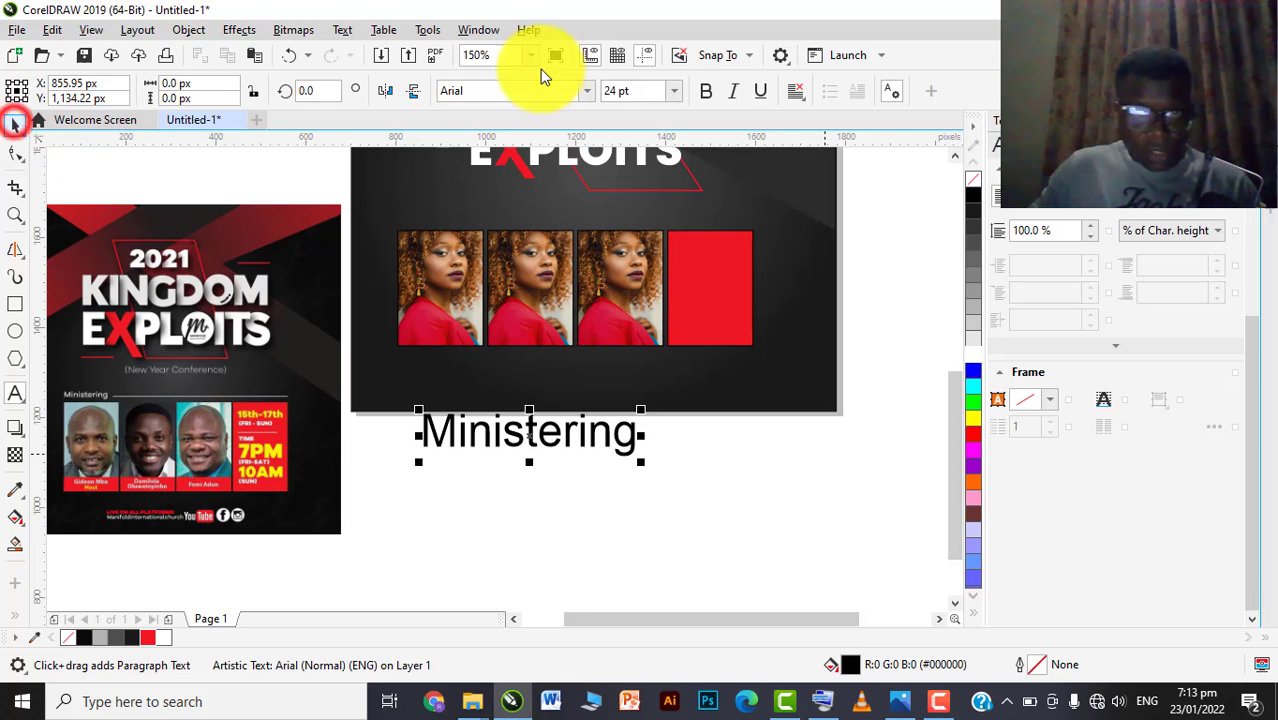
# Set the "Ministering" text to the Poppins Medium font at 10 pt
pyautogui.click(587, 90)
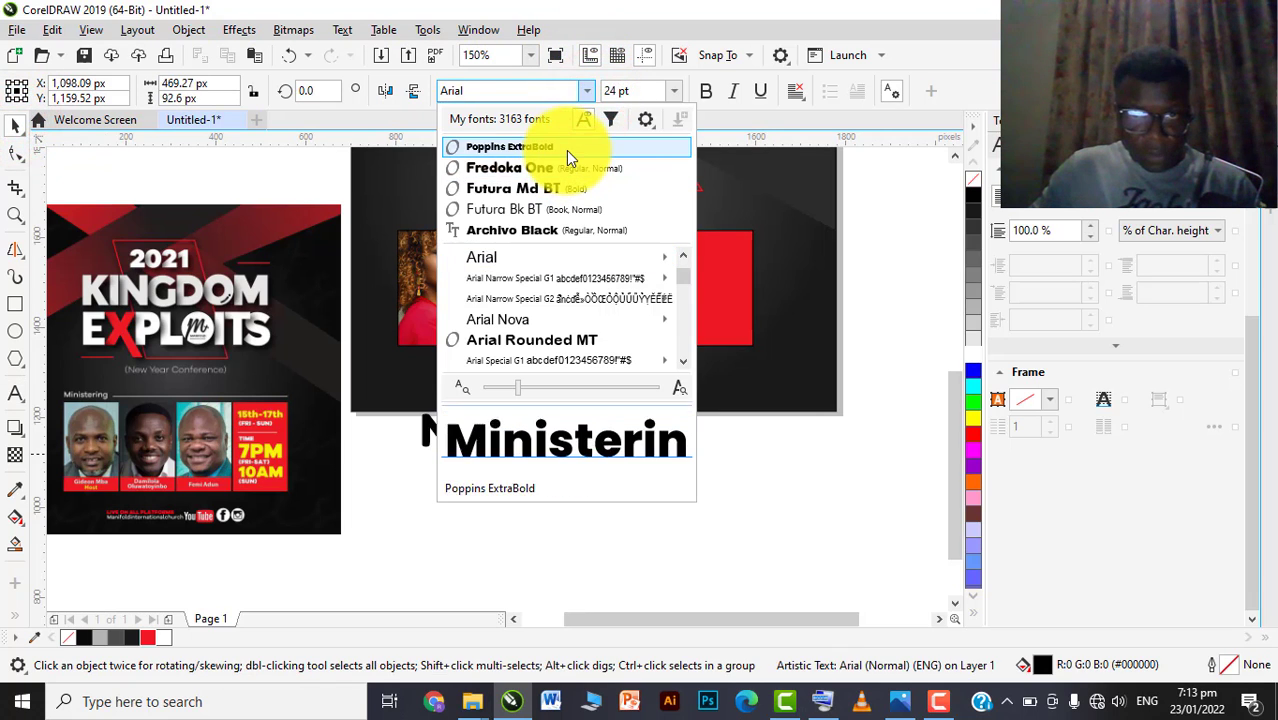
pyautogui.click(566, 148)
pyautogui.click(586, 91)
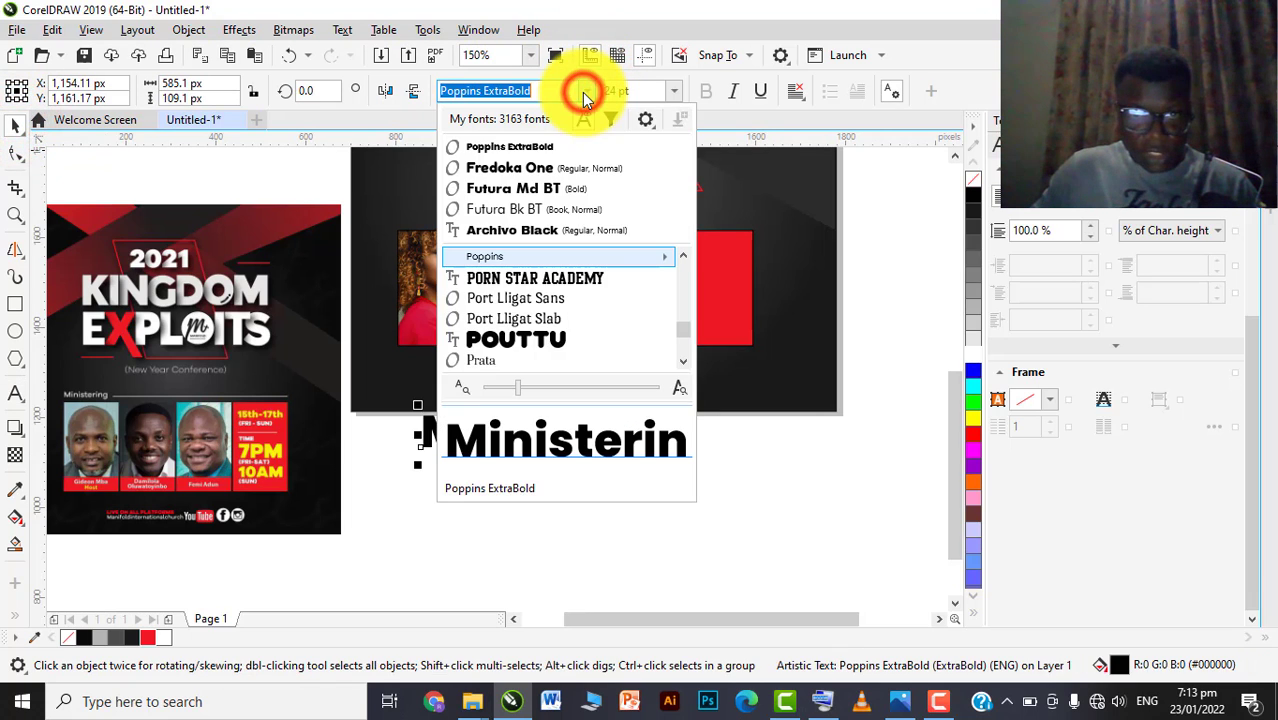
pyautogui.click(549, 145)
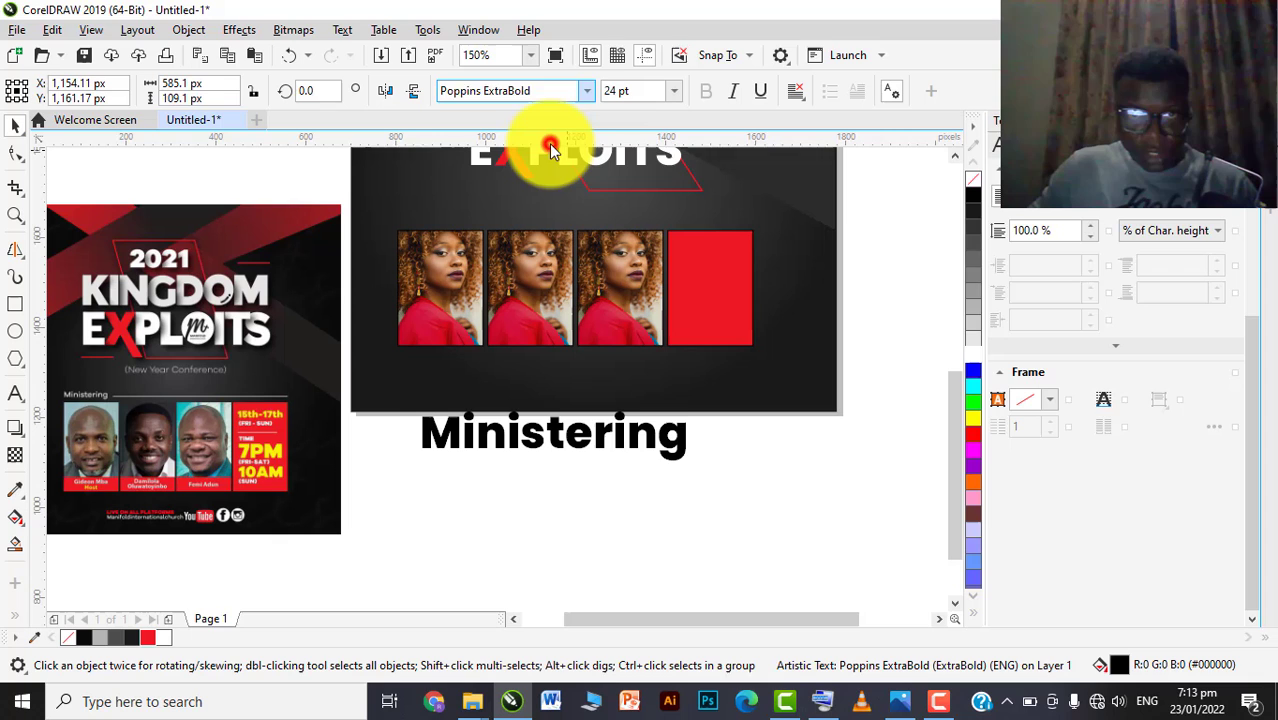
pyautogui.click(587, 91)
pyautogui.moveTo(585, 256)
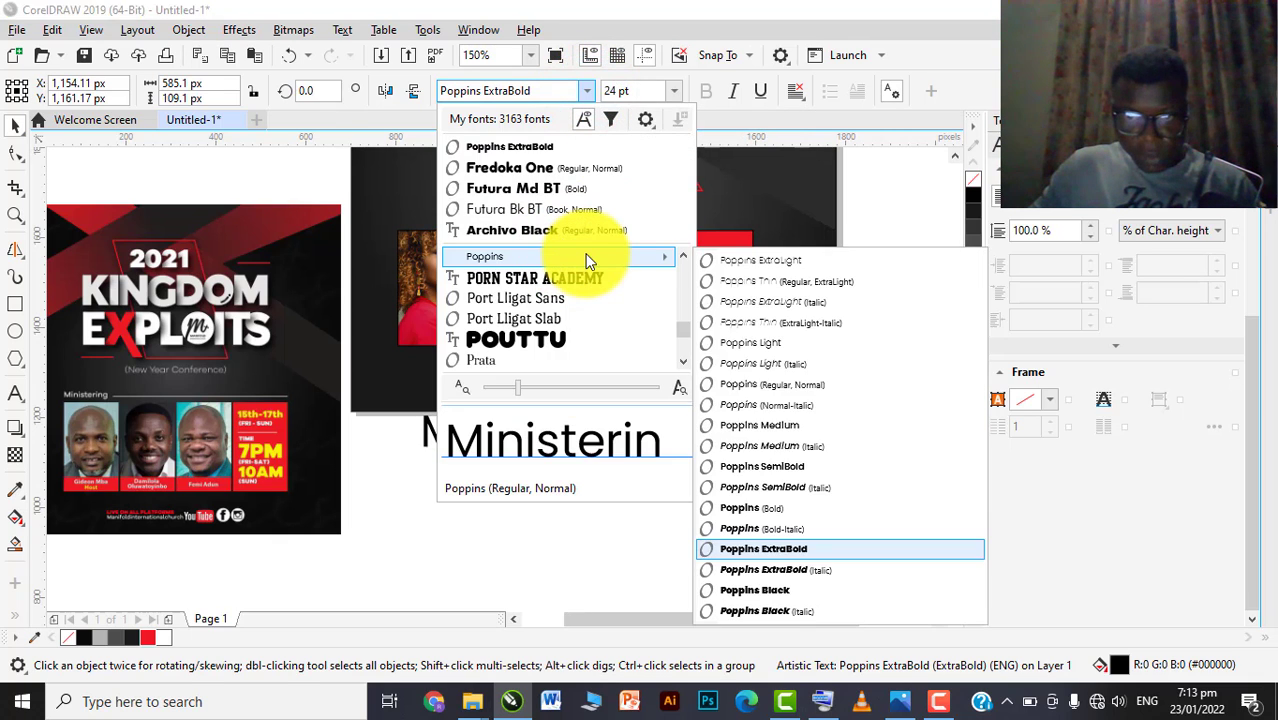
pyautogui.click(783, 425)
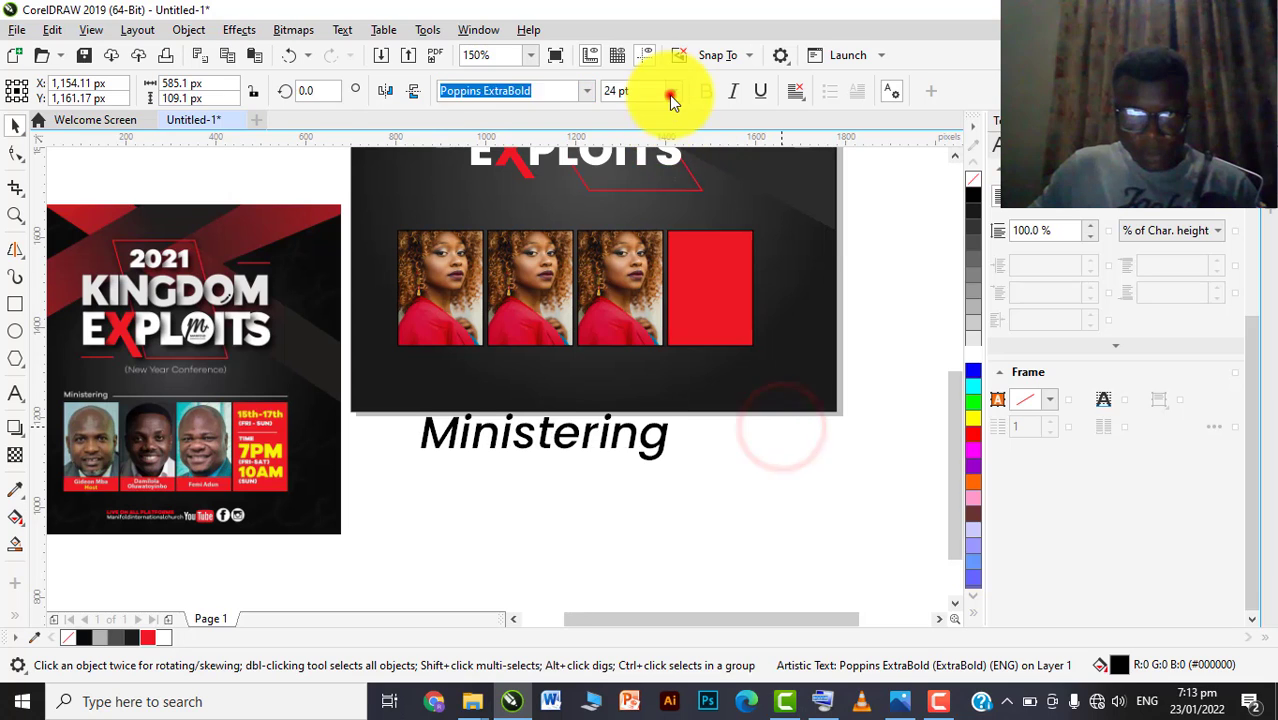
pyautogui.click(674, 91)
pyautogui.click(628, 244)
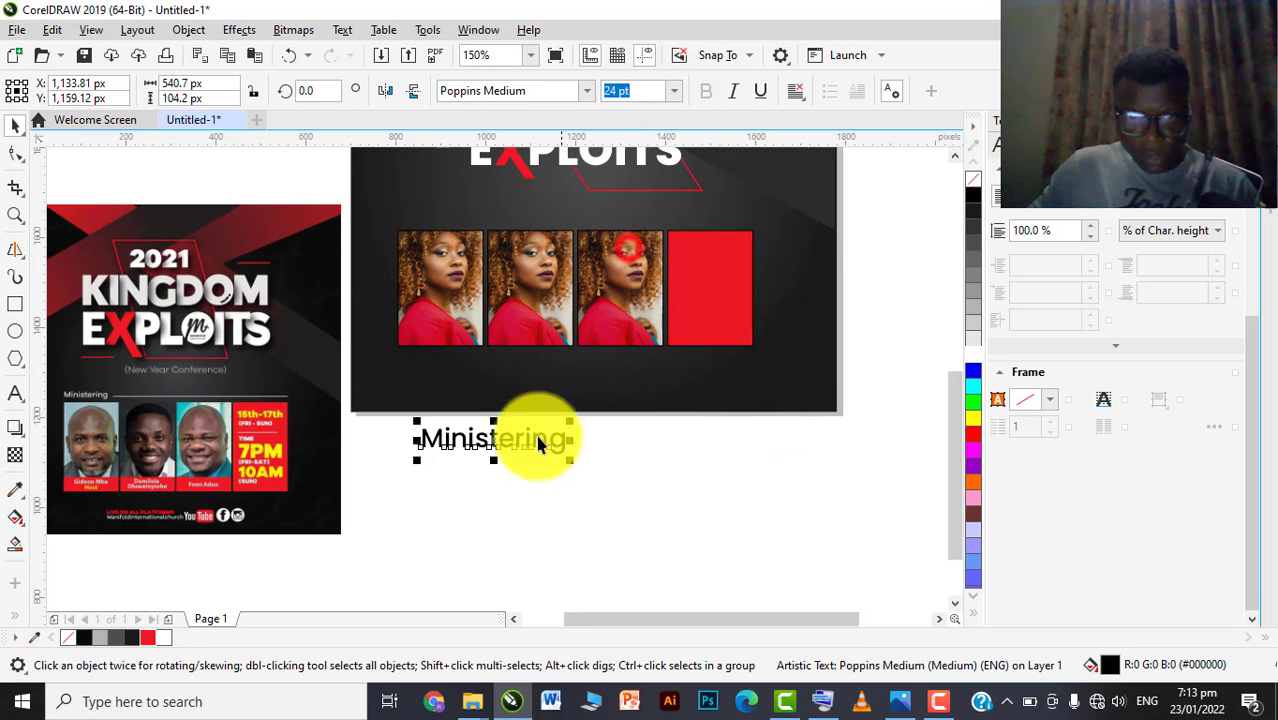
pyautogui.click(672, 91)
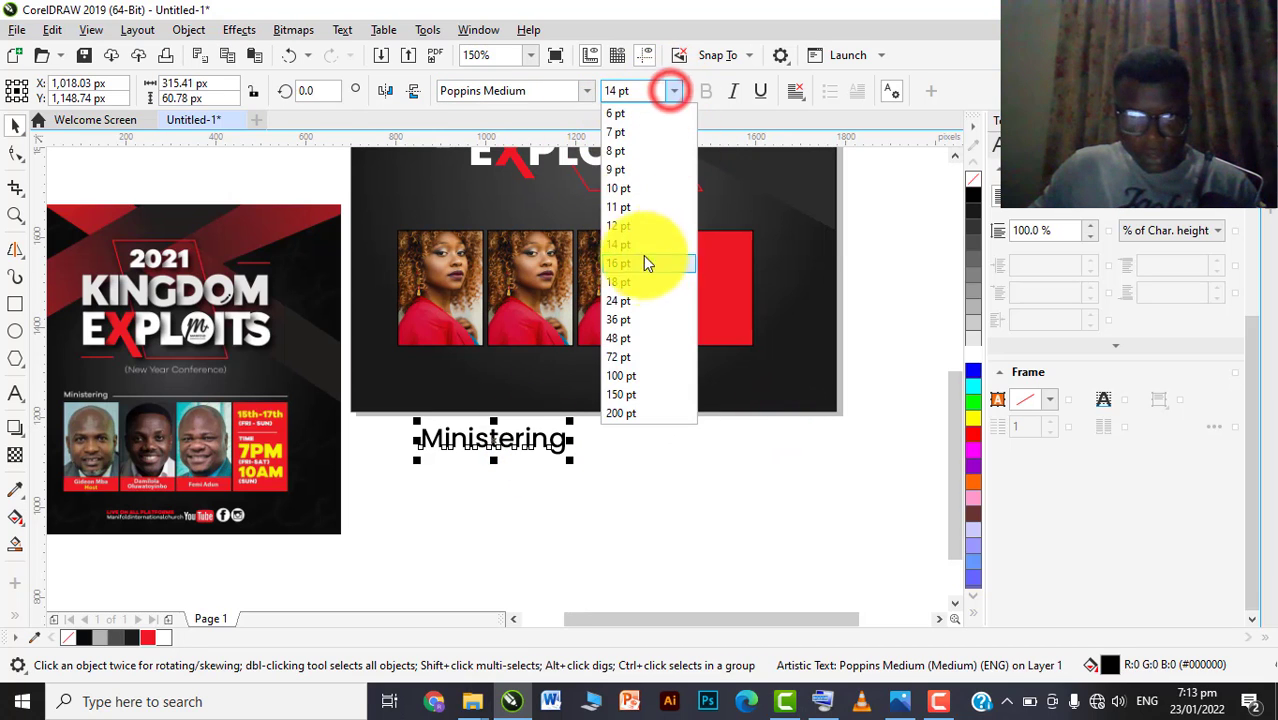
pyautogui.click(625, 190)
# Place the "Ministering" text in white above the first photo and add a vertical guideline along that photo's left edge
pyautogui.moveTo(512, 441); pyautogui.dragTo(491, 223)
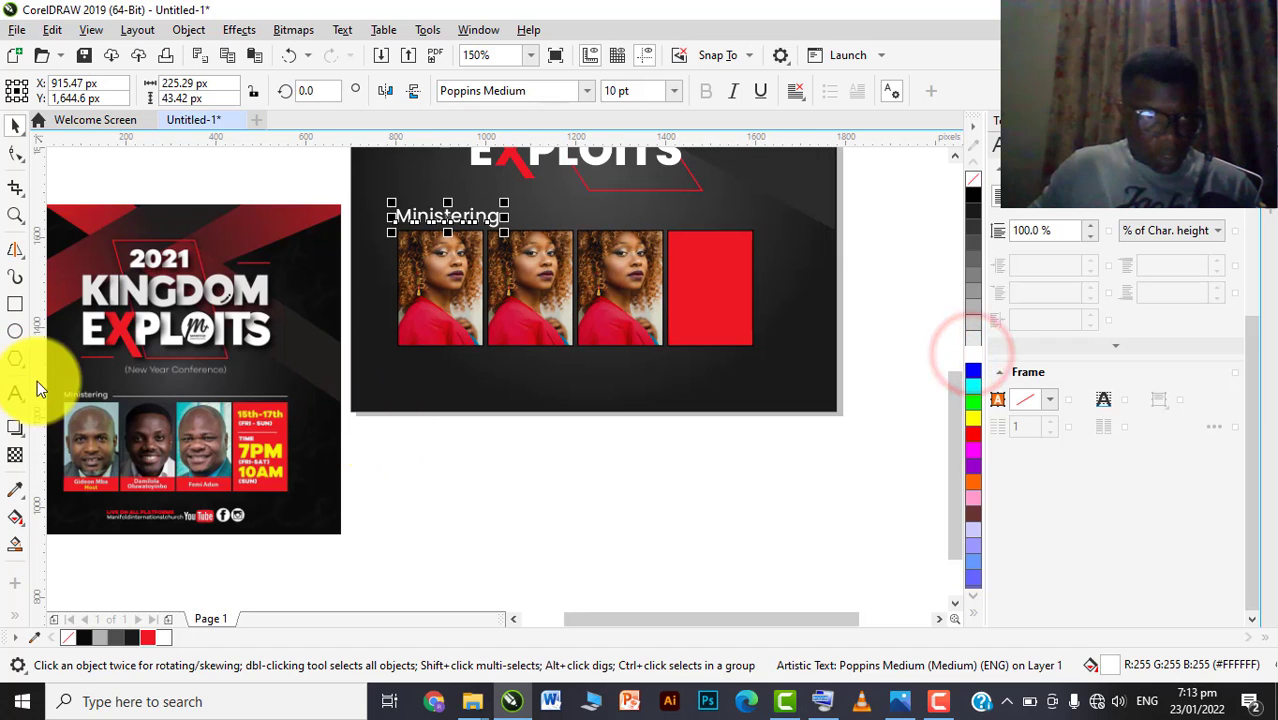
pyautogui.click(391, 300)
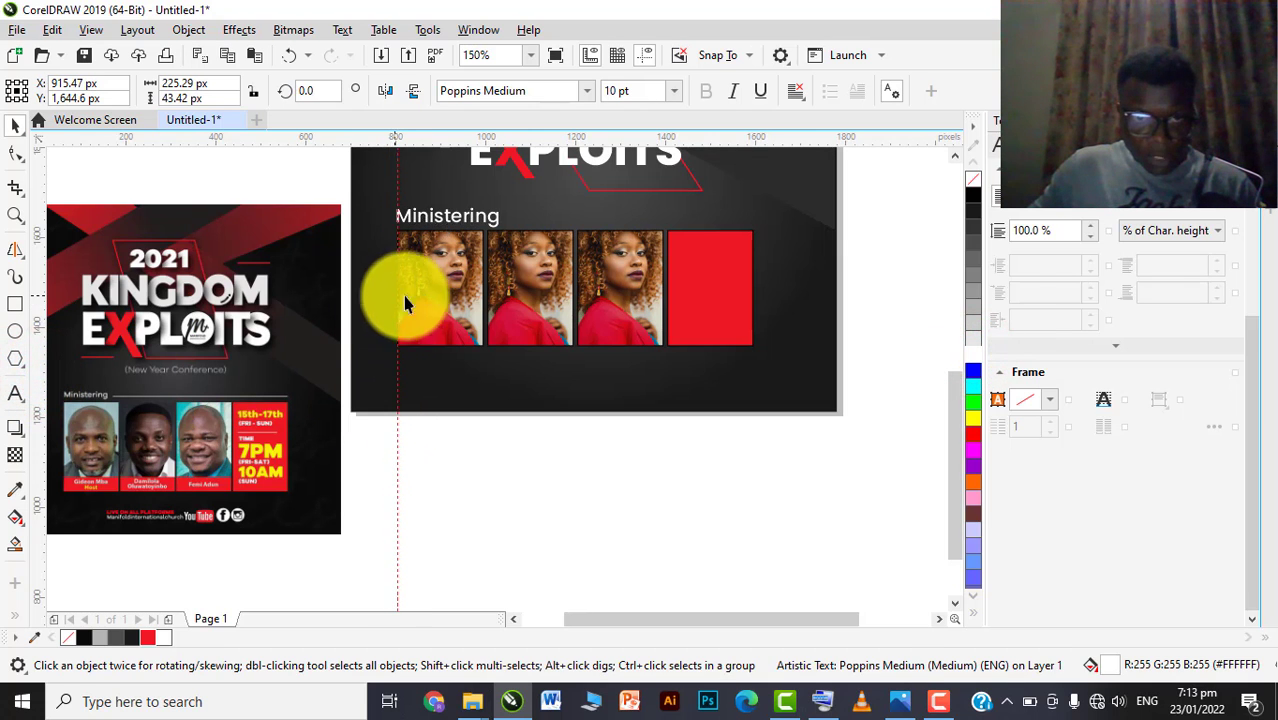
pyautogui.scroll(2, 422, 210)
pyautogui.scroll(-2, 456, 257)
pyautogui.scroll(2, 442, 228)
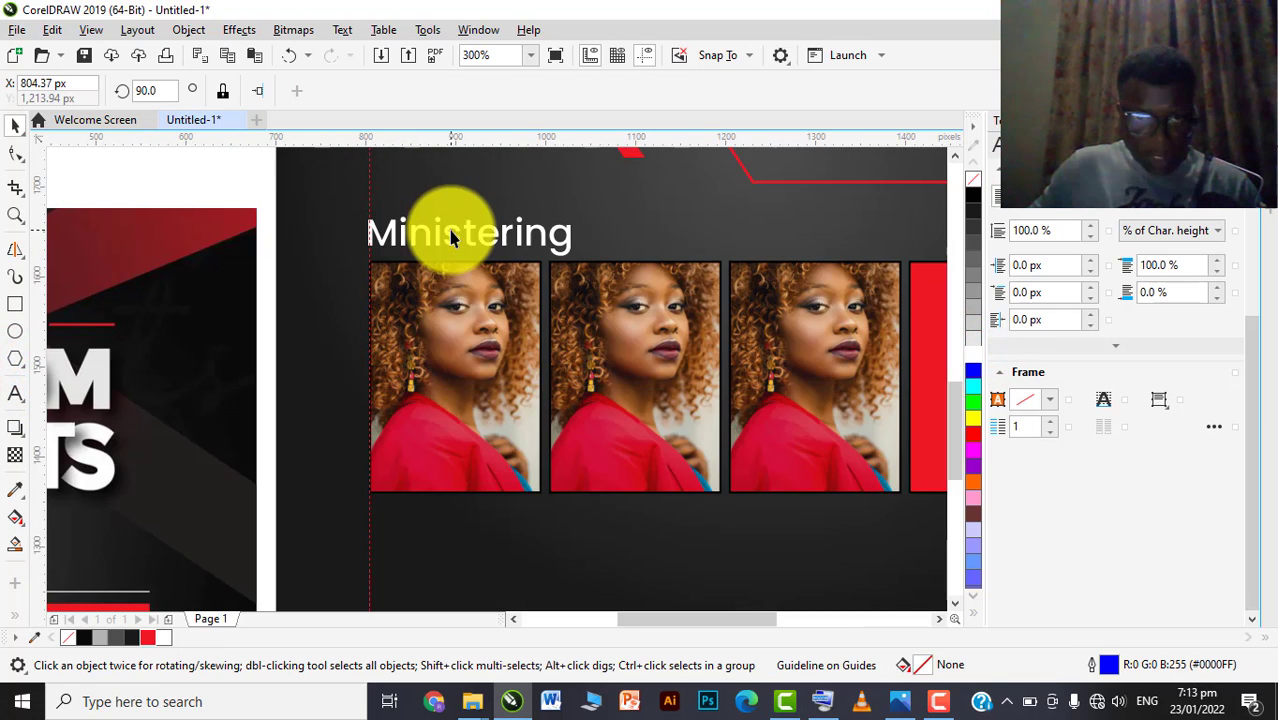
# Reduce the "Ministering" heading to 7 pt
pyautogui.click(450, 232)
pyautogui.click(674, 91)
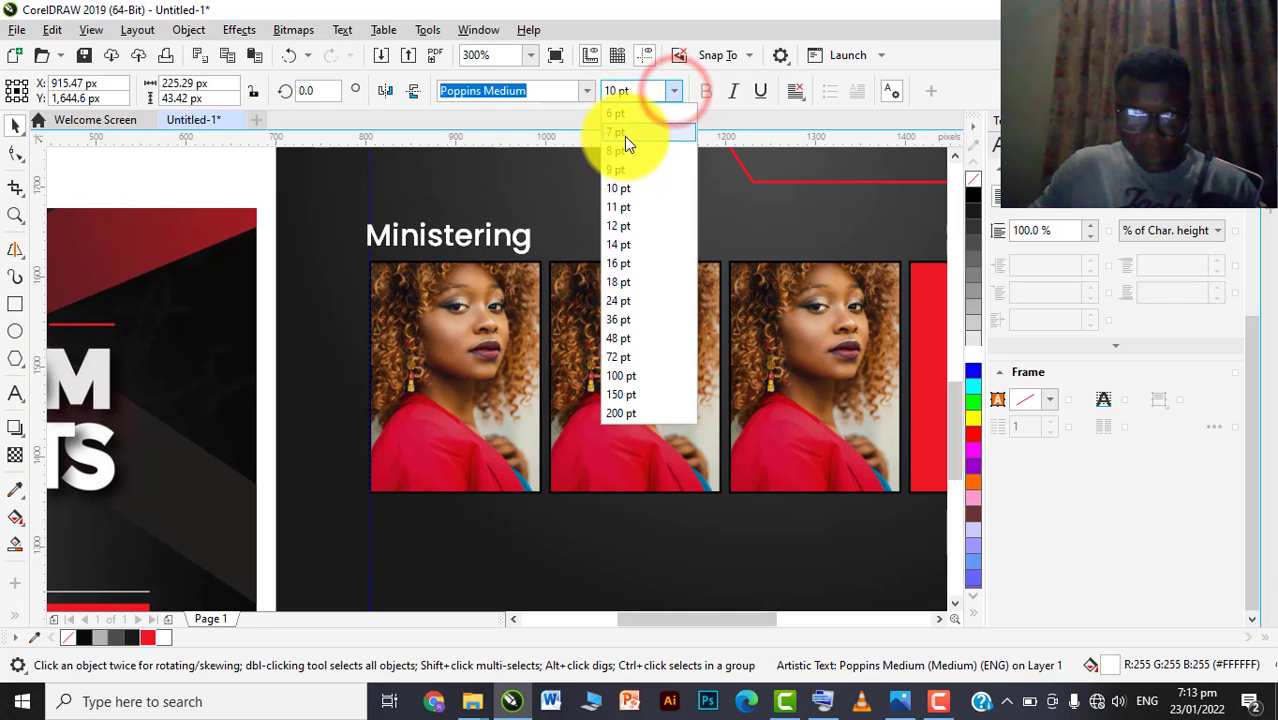
pyautogui.click(622, 132)
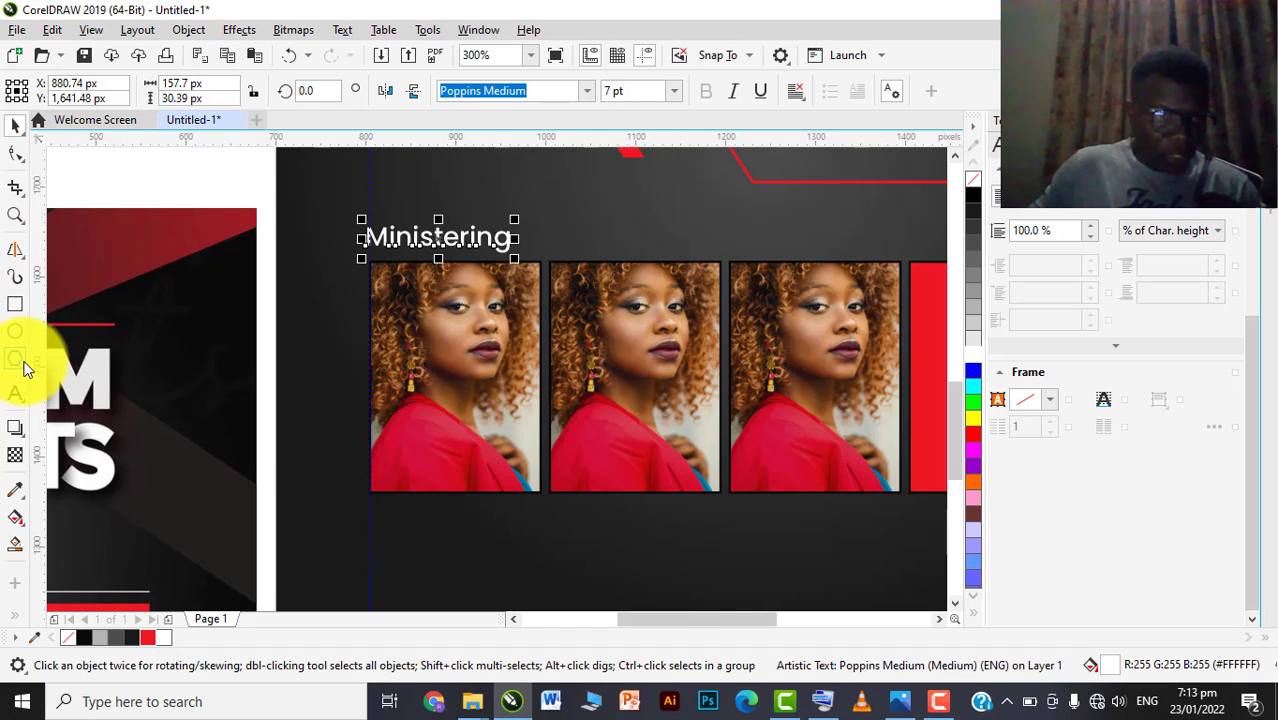
# Draw a horizontal 2-point line about 591 px long beside the "Ministering" heading, above the photo row
pyautogui.click(25, 262)
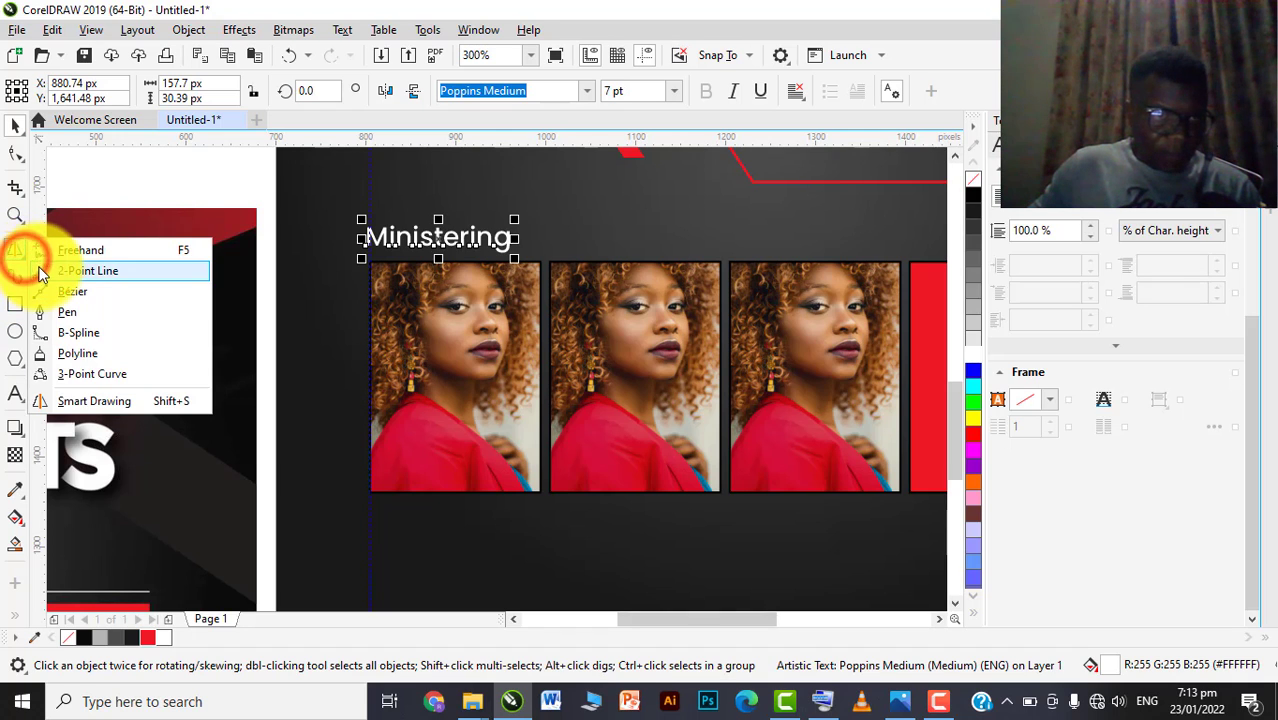
pyautogui.click(100, 268)
pyautogui.scroll(-4, 520, 280)
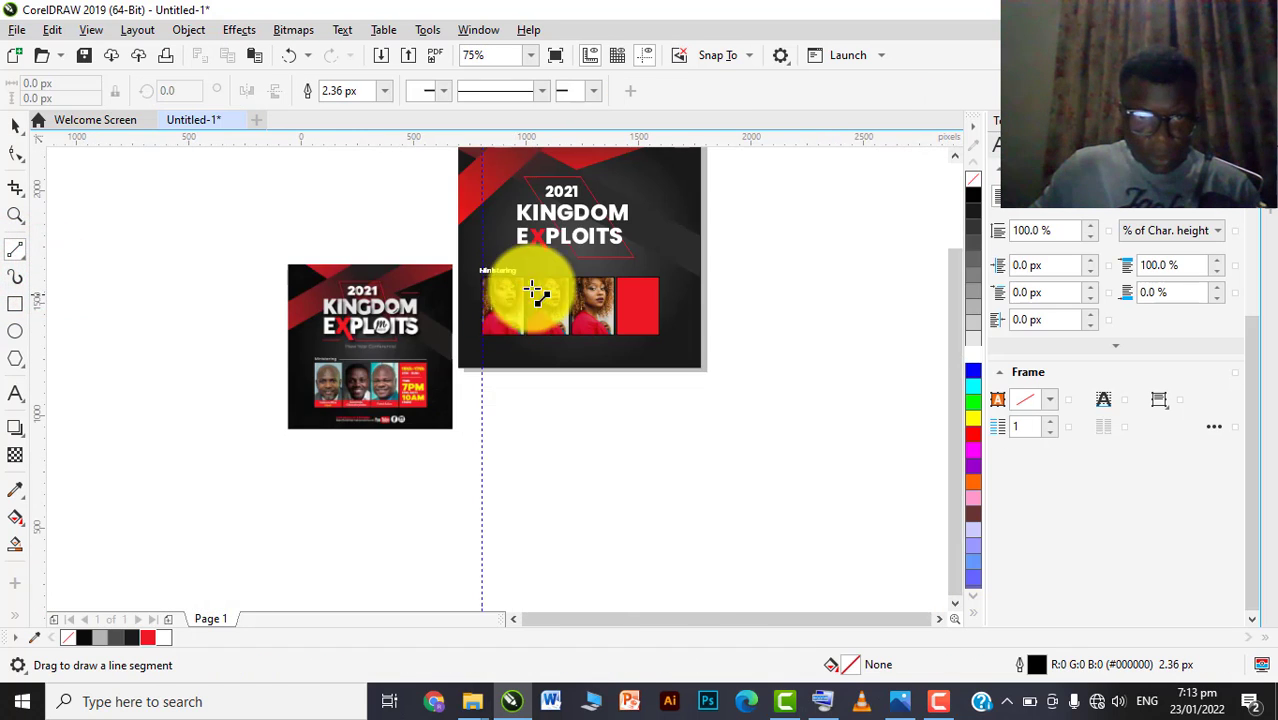
pyautogui.scroll(4, 530, 282)
pyautogui.moveTo(470, 254); pyautogui.dragTo(900, 254)
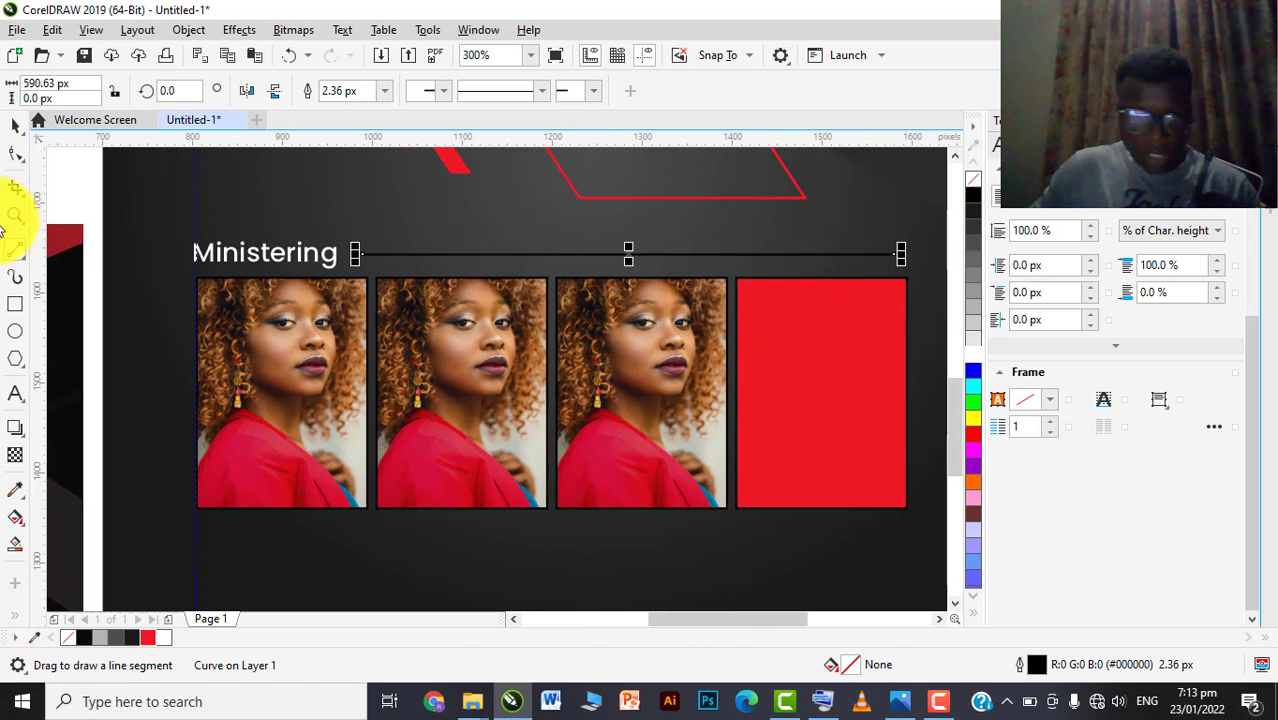
# Shorten the line beside "Ministering" to about 396 px so that it ends near the third photo's right edge
pyautogui.click(17, 130)
pyautogui.scroll(-2, 371, 271)
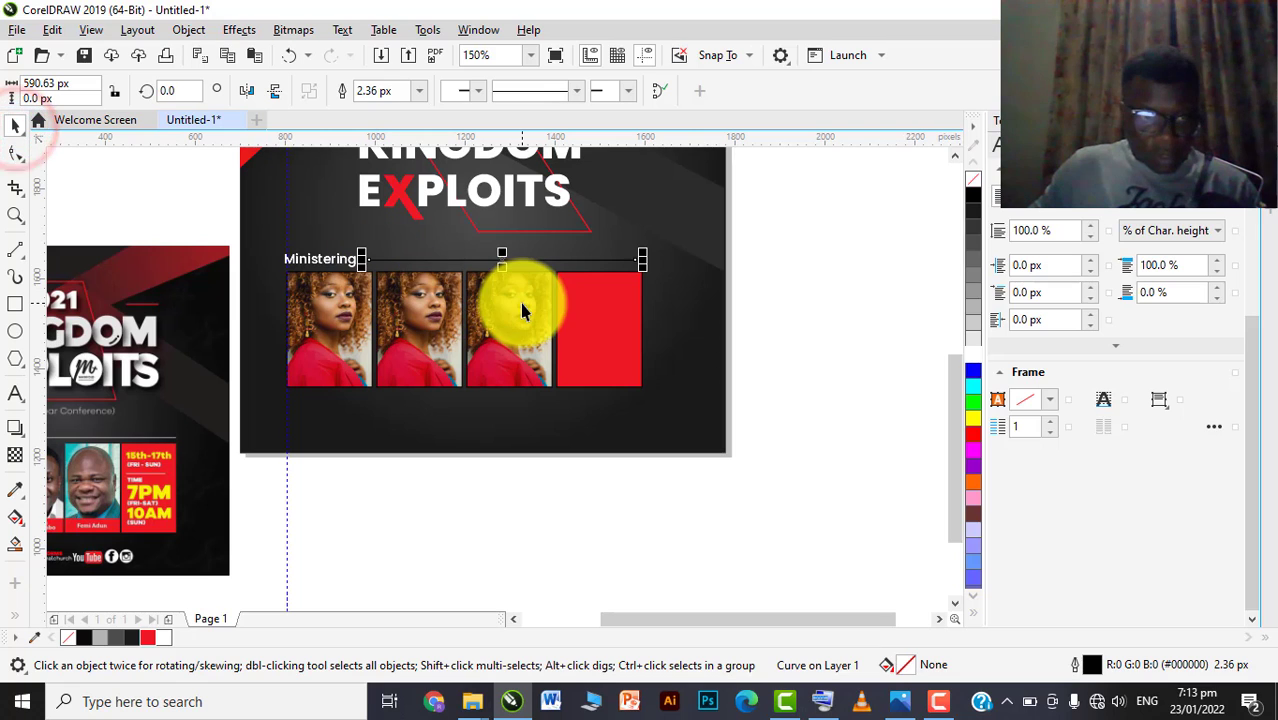
pyautogui.scroll(2, 592, 271)
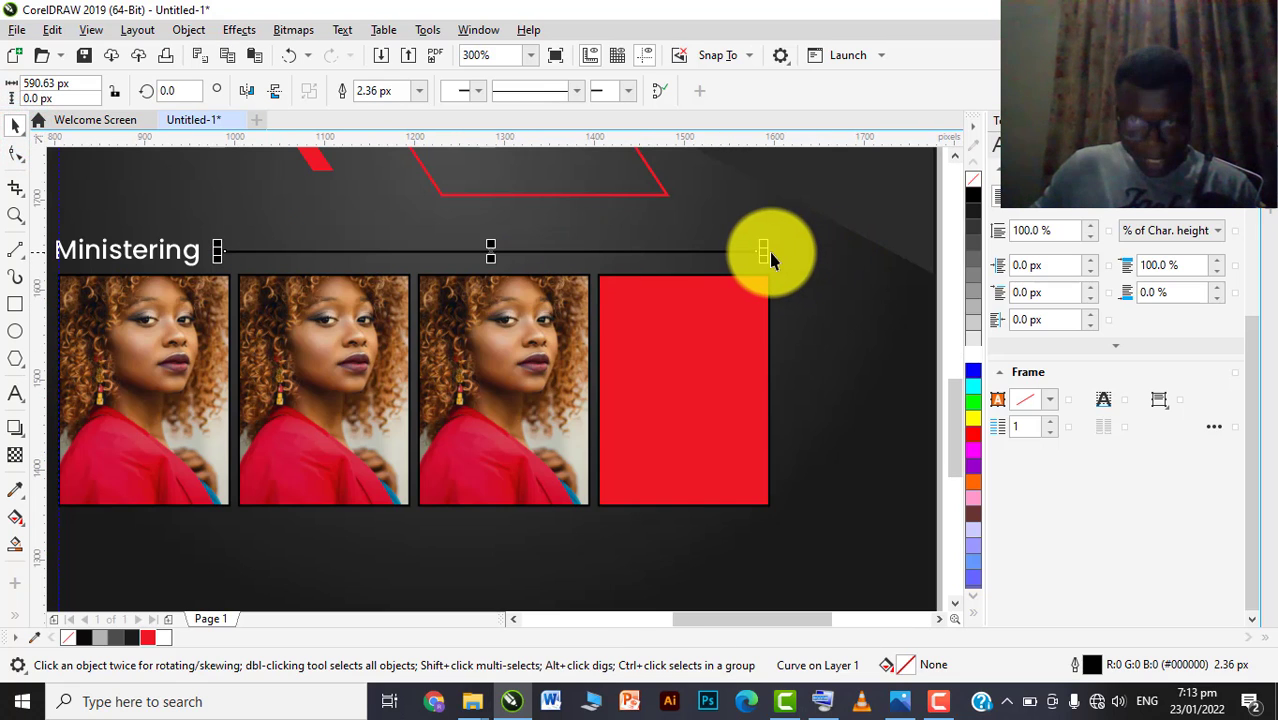
pyautogui.moveTo(762, 250); pyautogui.dragTo(588, 251)
pyautogui.scroll(-2, 581, 316)
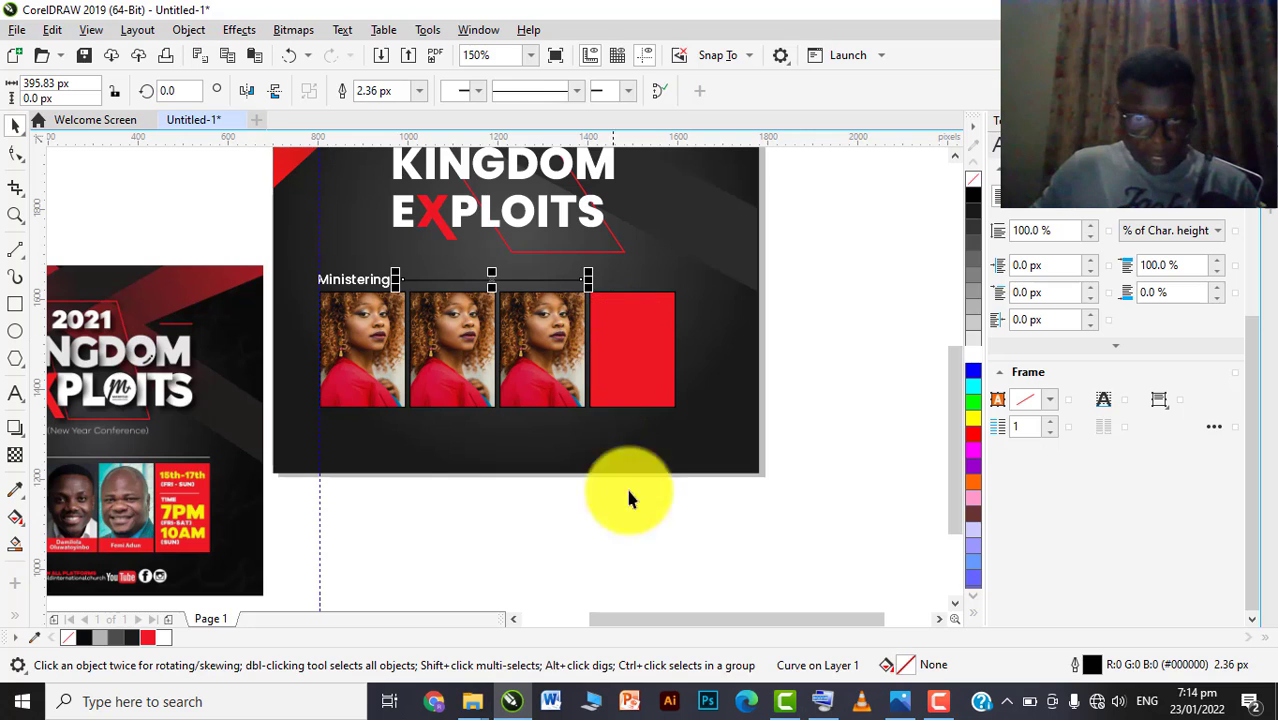
pyautogui.click(649, 570)
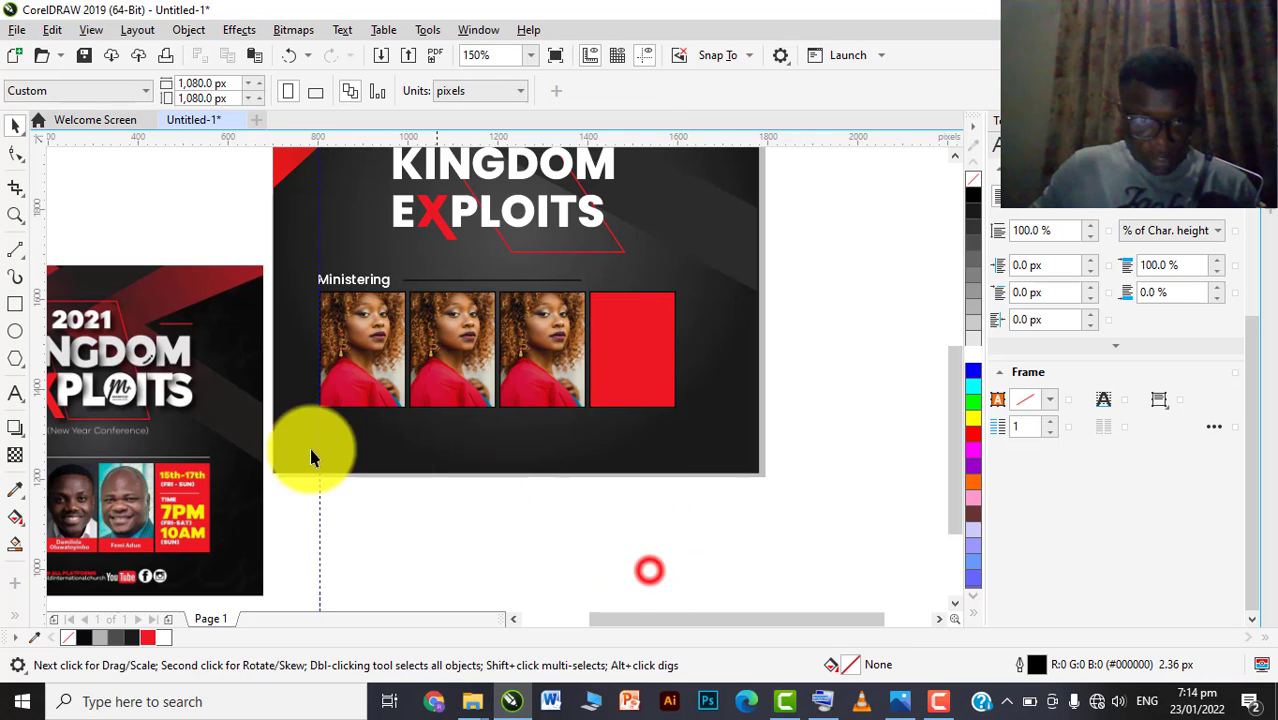
# Add the artistic text "15th-17th" just below the red panel
pyautogui.click(15, 394)
pyautogui.click(562, 452)
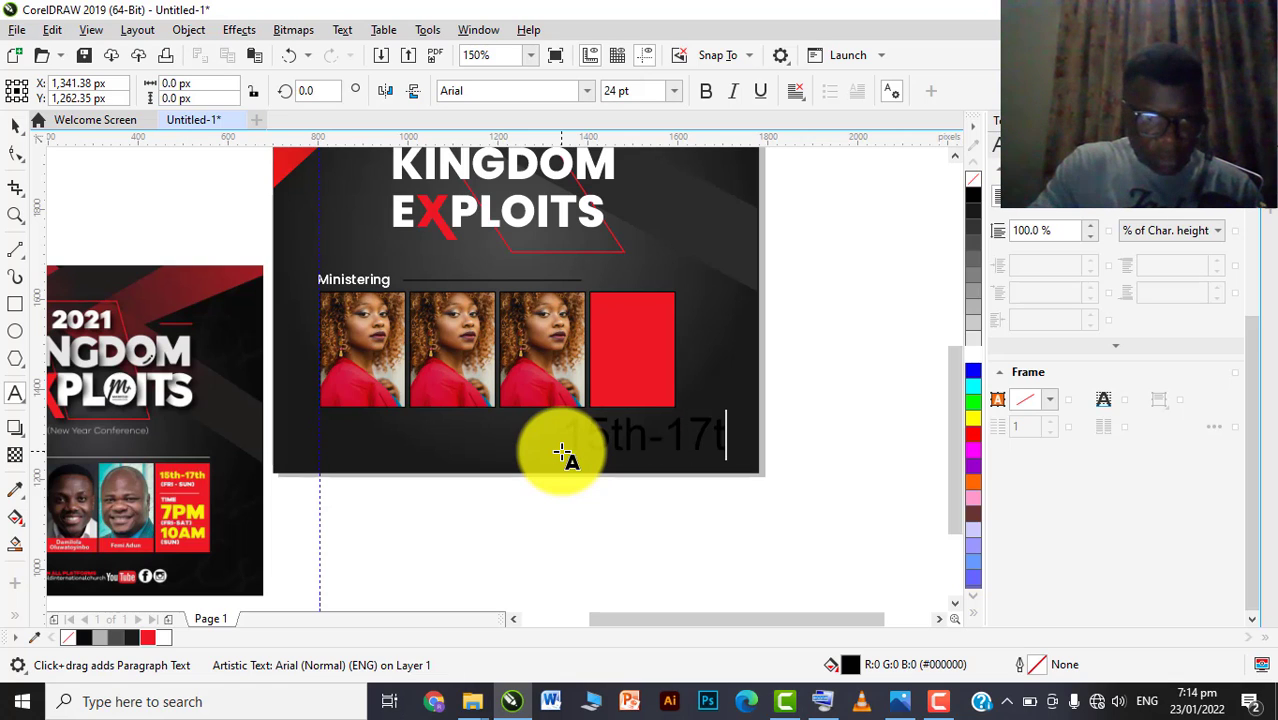
pyautogui.click(12, 125)
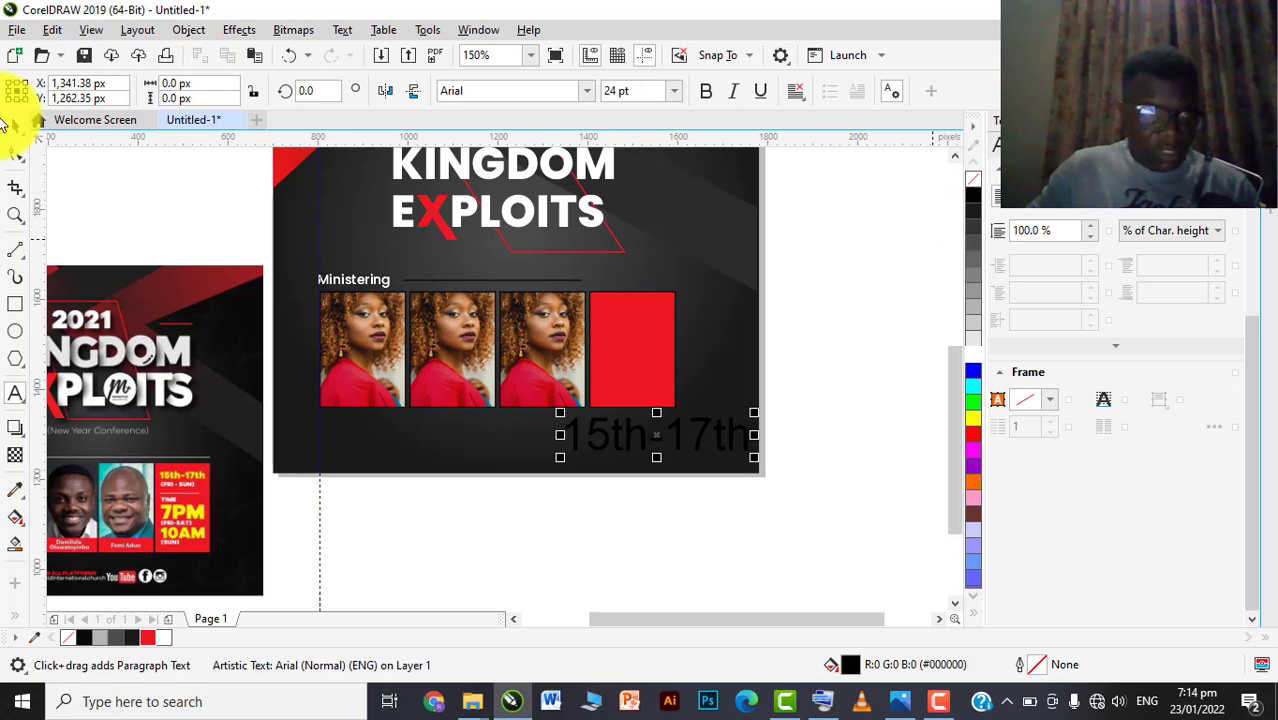
# Set the "15th-17th" text to the Poppins Bold font at 14 pt
pyautogui.click(587, 91)
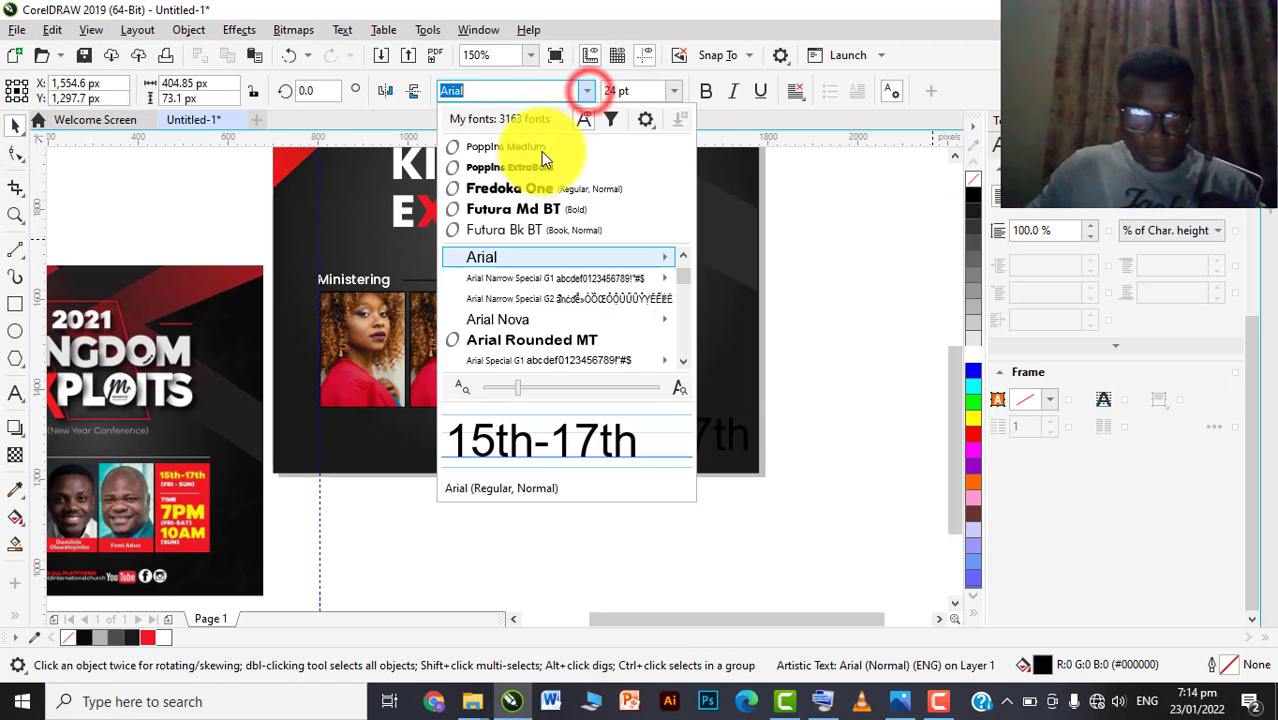
pyautogui.click(533, 169)
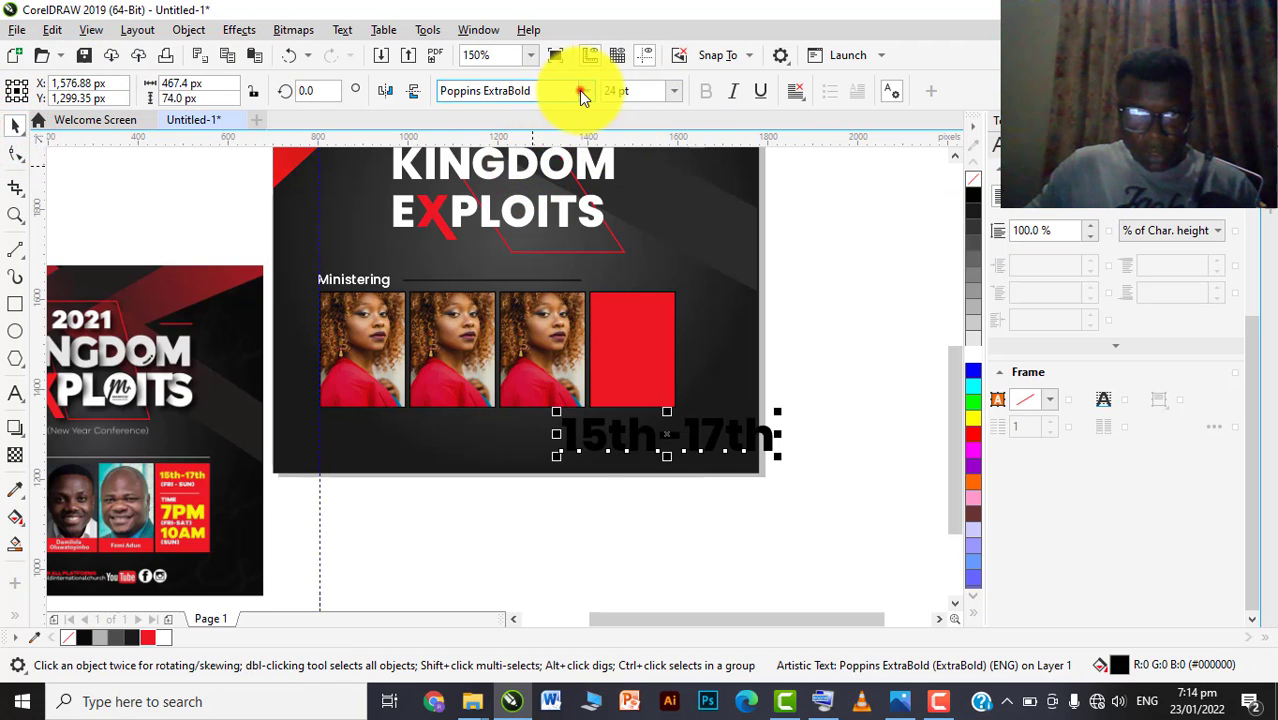
pyautogui.click(583, 91)
pyautogui.moveTo(512, 257)
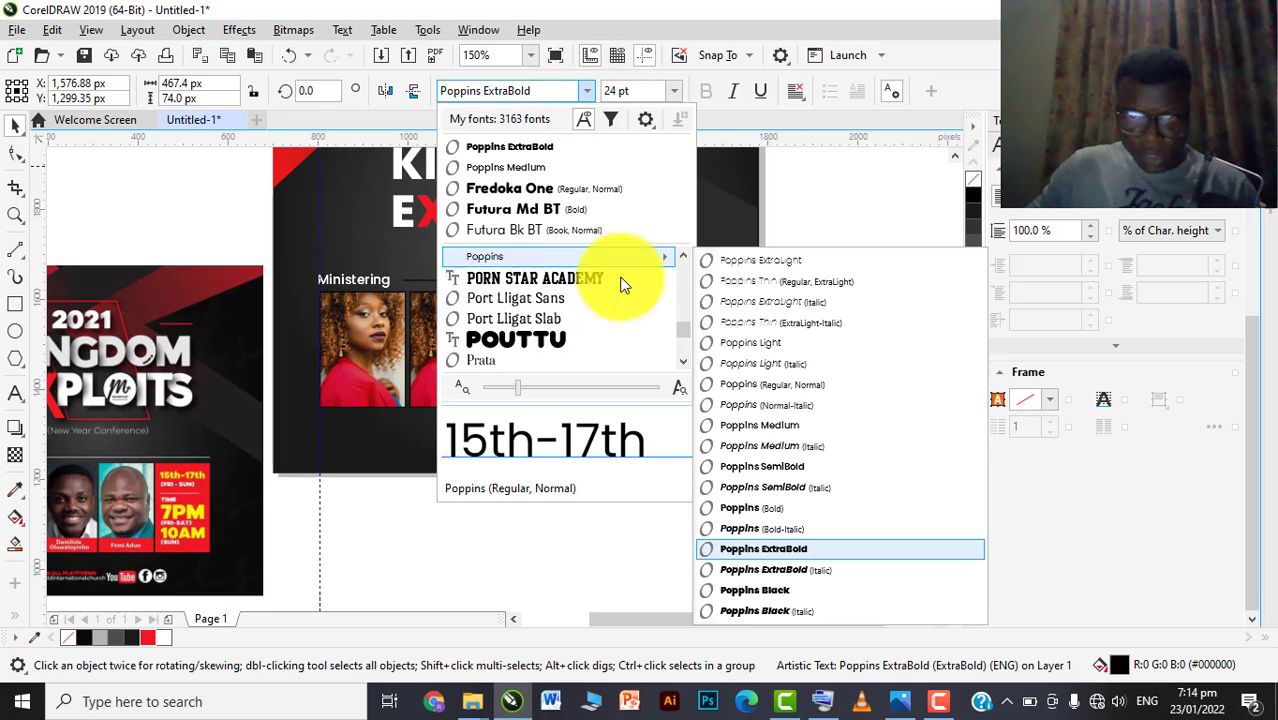
pyautogui.click(770, 509)
pyautogui.click(667, 91)
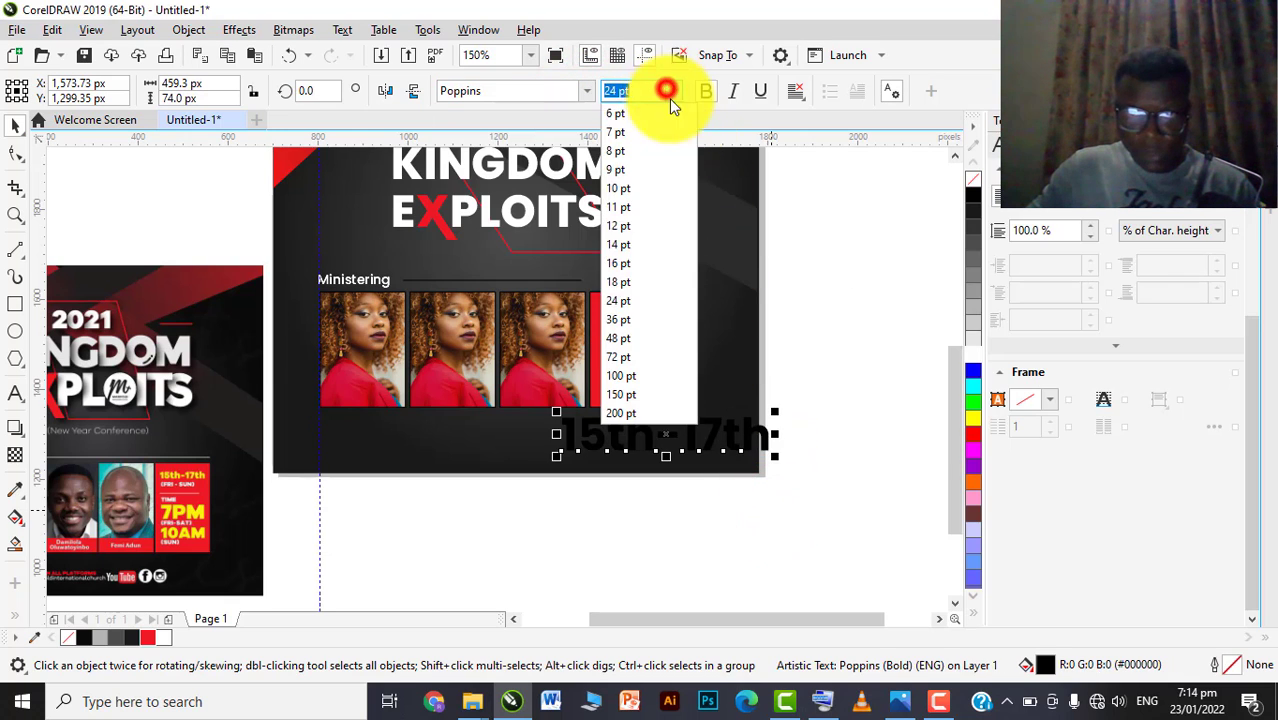
pyautogui.click(628, 245)
# Move the "15th-17th" text onto the upper part of the red panel and scale it down to about 9 pt
pyautogui.moveTo(650, 433); pyautogui.dragTo(676, 300)
pyautogui.scroll(2, 680, 300)
pyautogui.scroll(2, 653, 305)
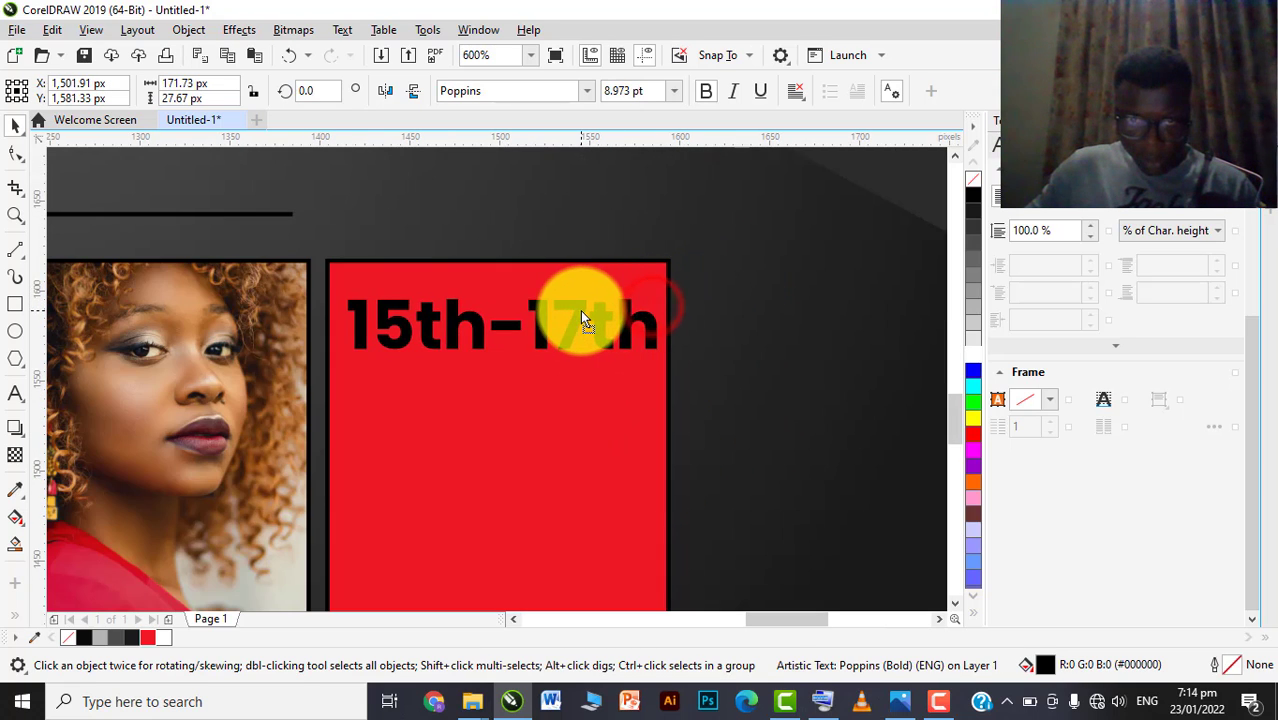
# Fill the "15th-17th" text with golden yellow #FFCC00
pyautogui.scroll(-6, 648, 286)
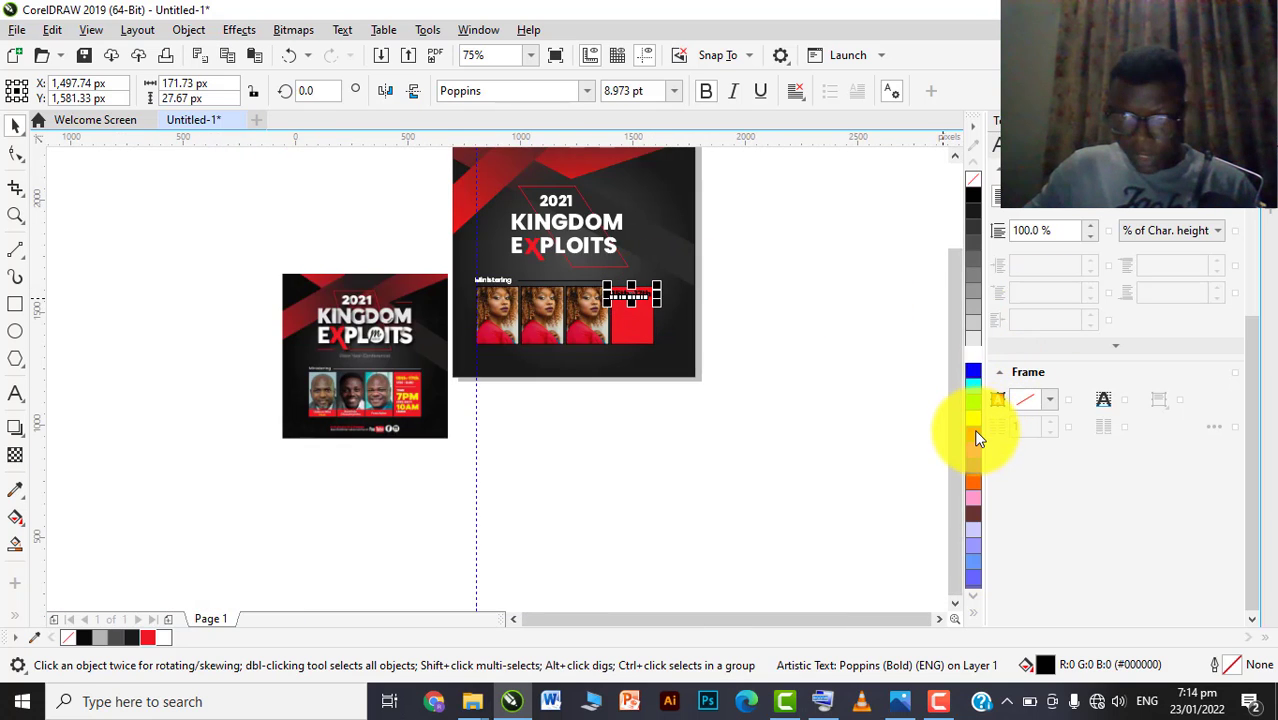
pyautogui.scroll(-5, 973, 430)
pyautogui.scroll(-3, 975, 420)
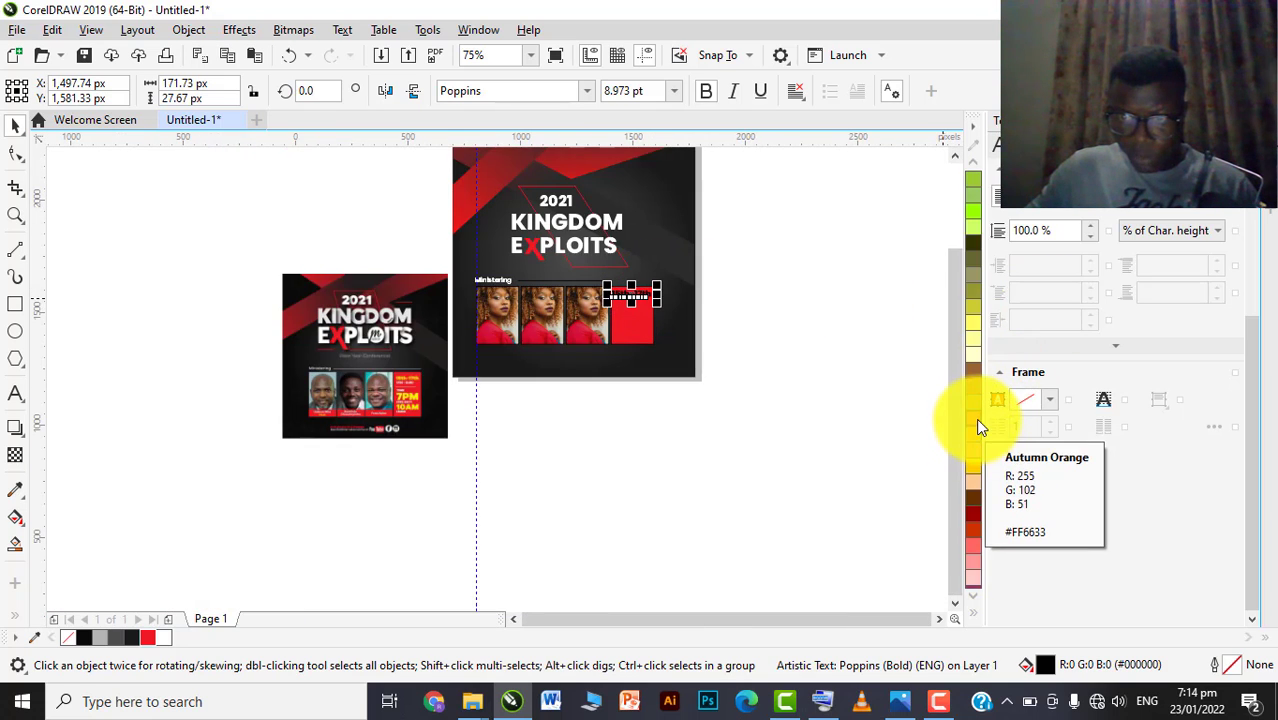
pyautogui.click(973, 371)
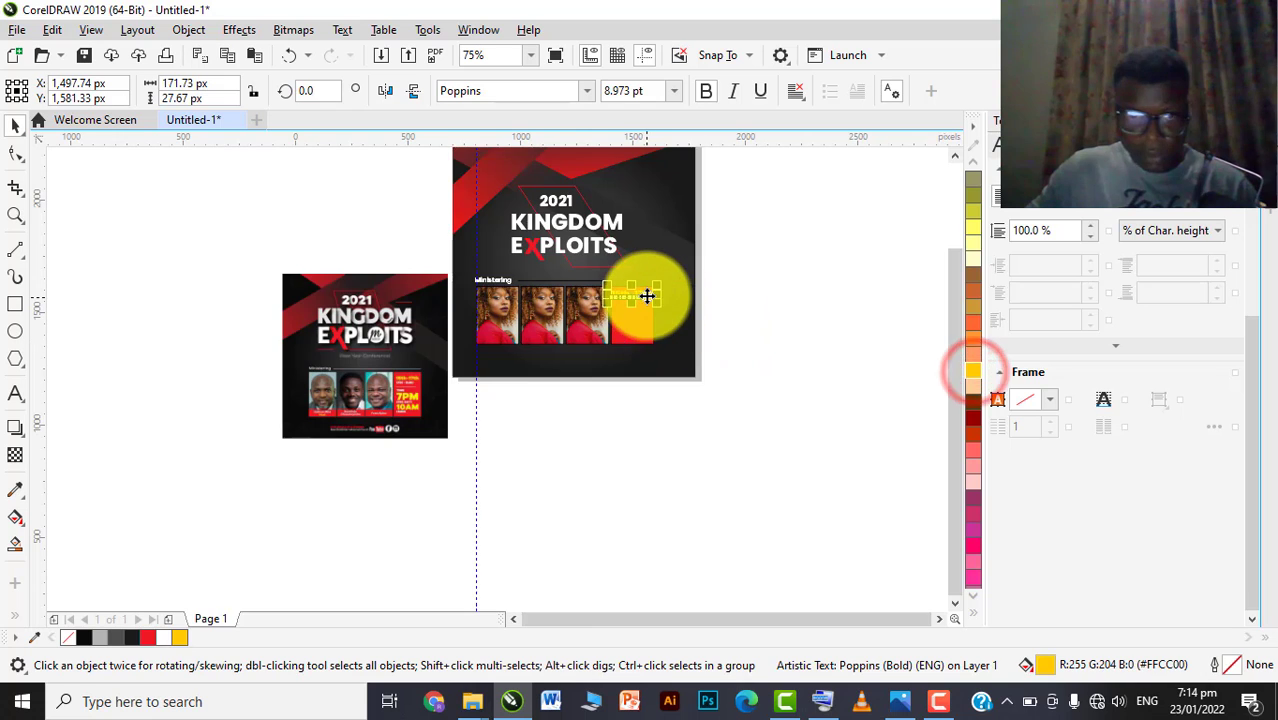
# Scale the "15th-17th" text down to about 7.6 pt, leaving side margins within the red panel
pyautogui.scroll(6, 648, 294)
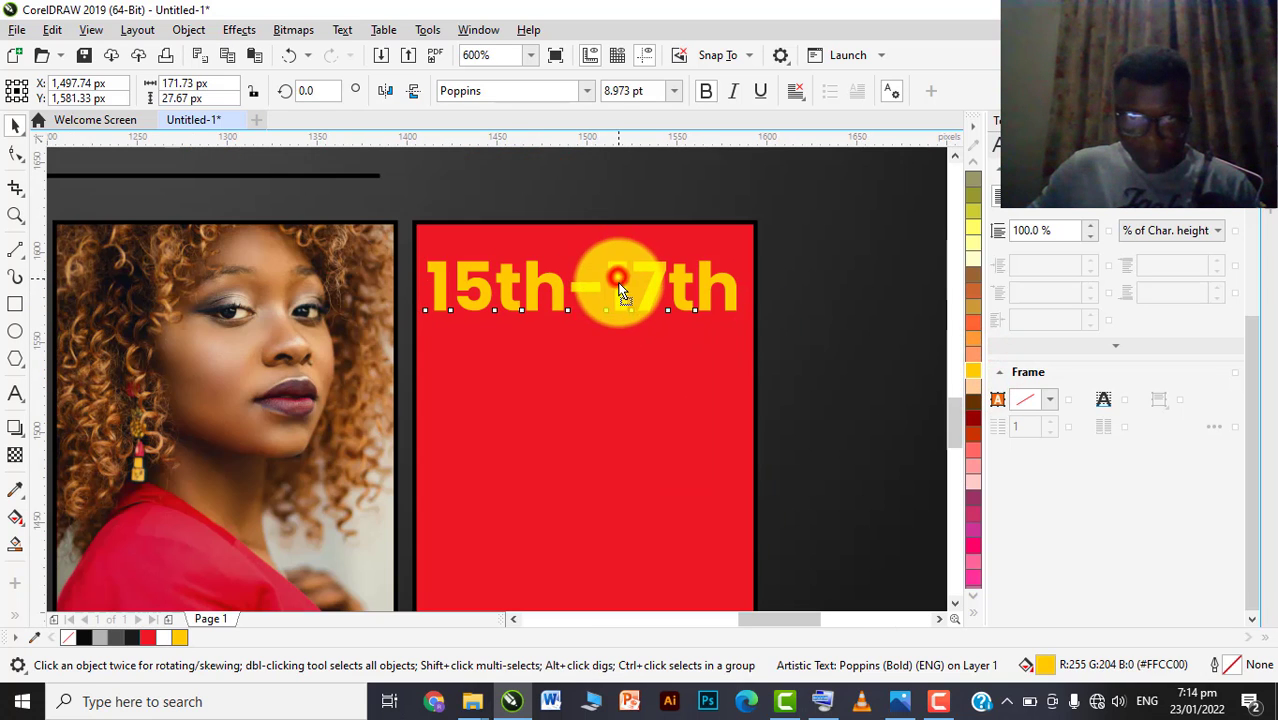
pyautogui.moveTo(619, 284); pyautogui.dragTo(620, 289)
pyautogui.moveTo(743, 261); pyautogui.dragTo(719, 265)
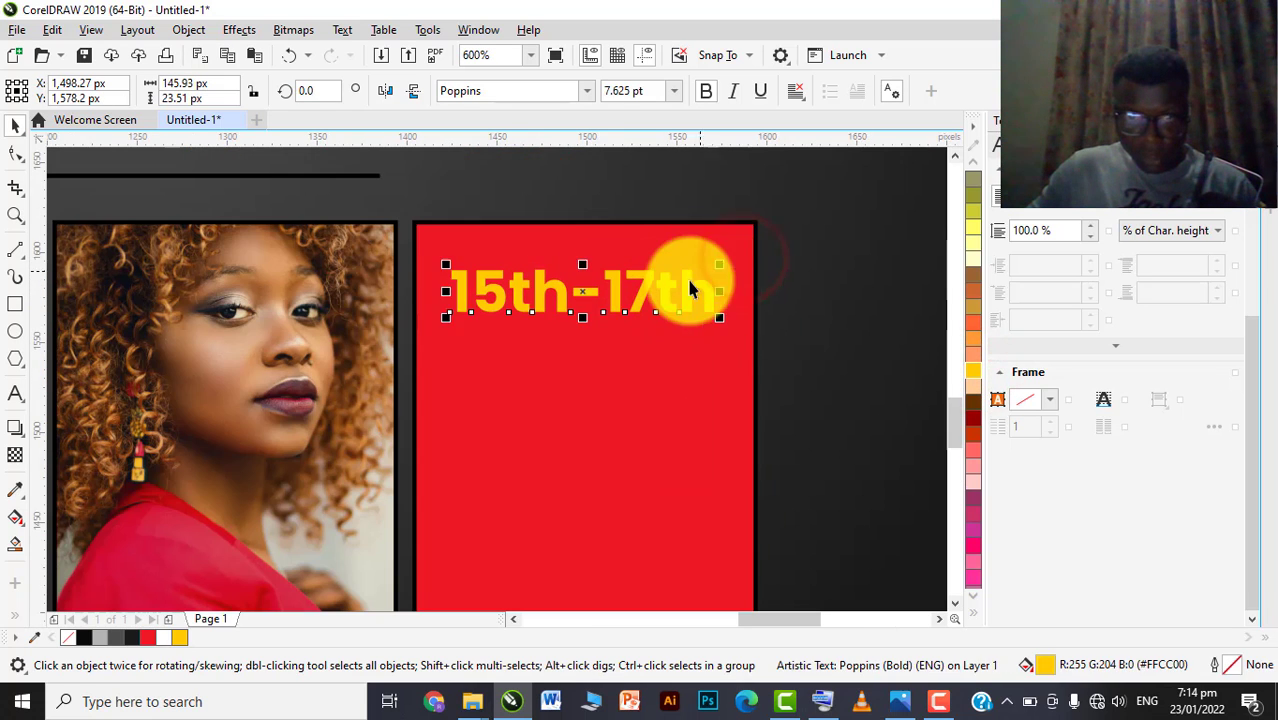
# Color the line beside "Ministering" white and place a copy of it beneath the "15th-17th" text
pyautogui.scroll(-5, 690, 289)
pyautogui.scroll(1, 660, 289)
pyautogui.scroll(3, 238, 467)
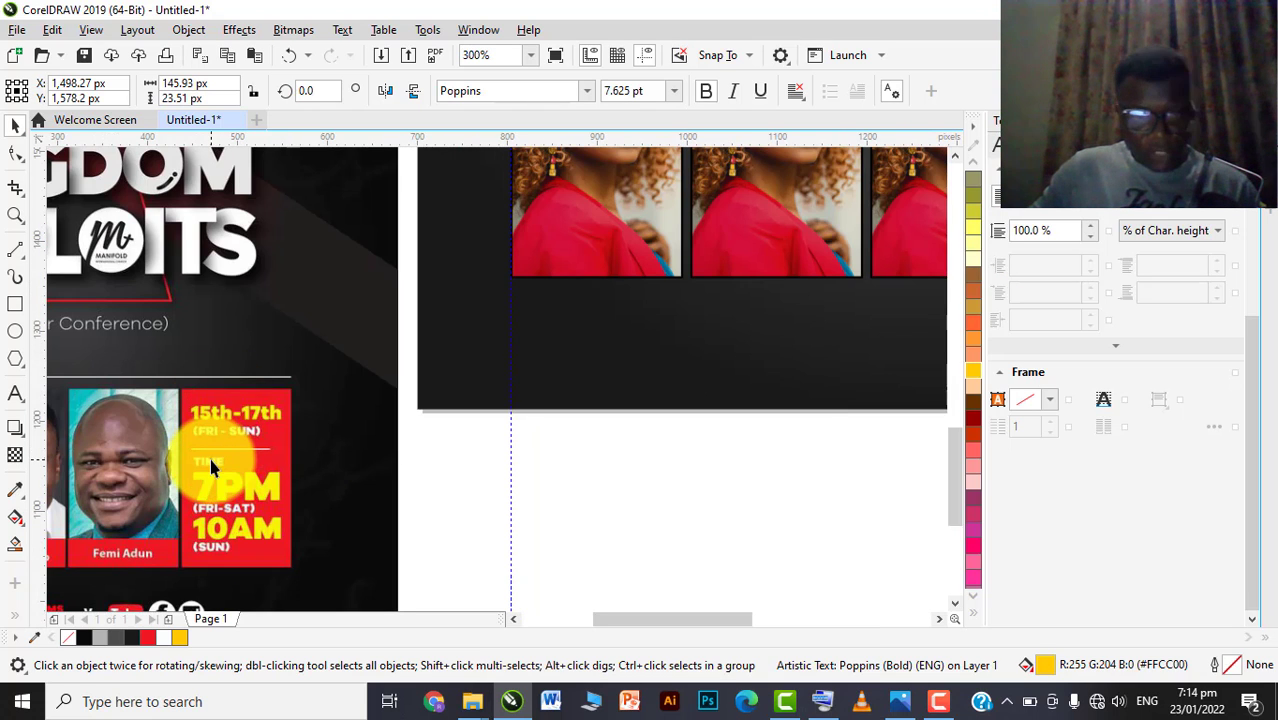
pyautogui.scroll(1, 217, 412)
pyautogui.scroll(-1, 230, 380)
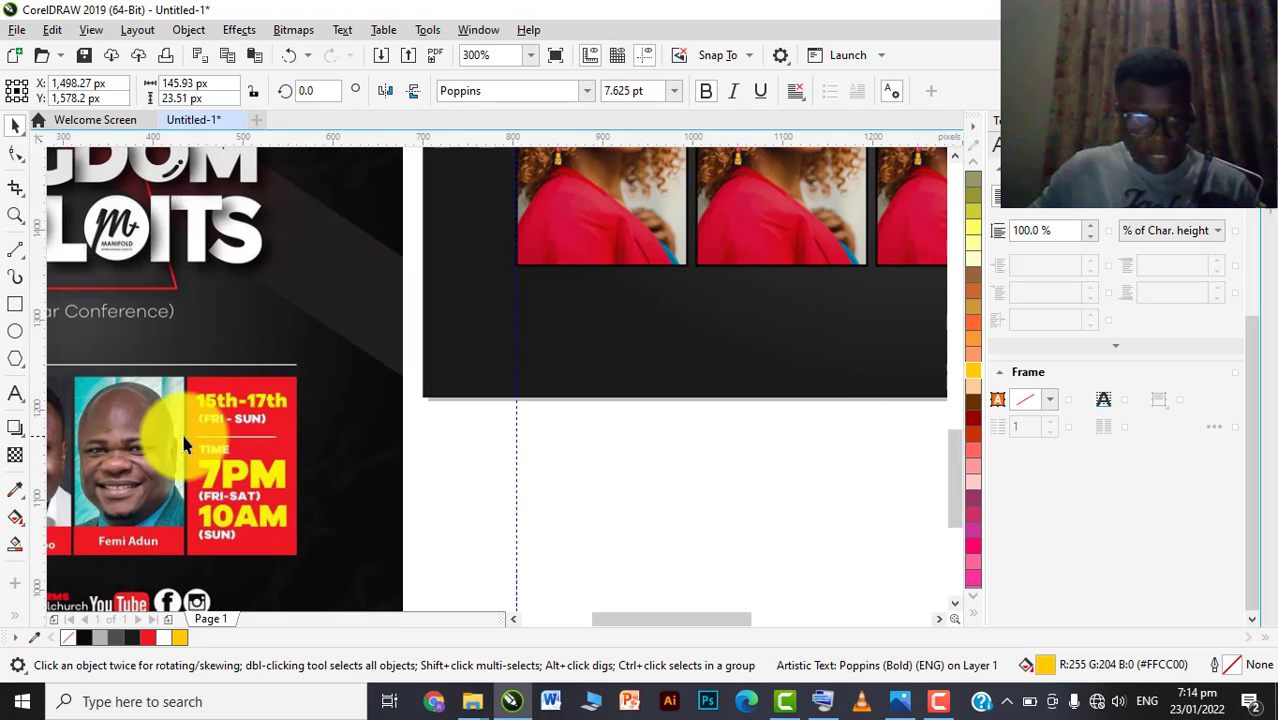
pyautogui.scroll(-1, 219, 438)
pyautogui.click(550, 227)
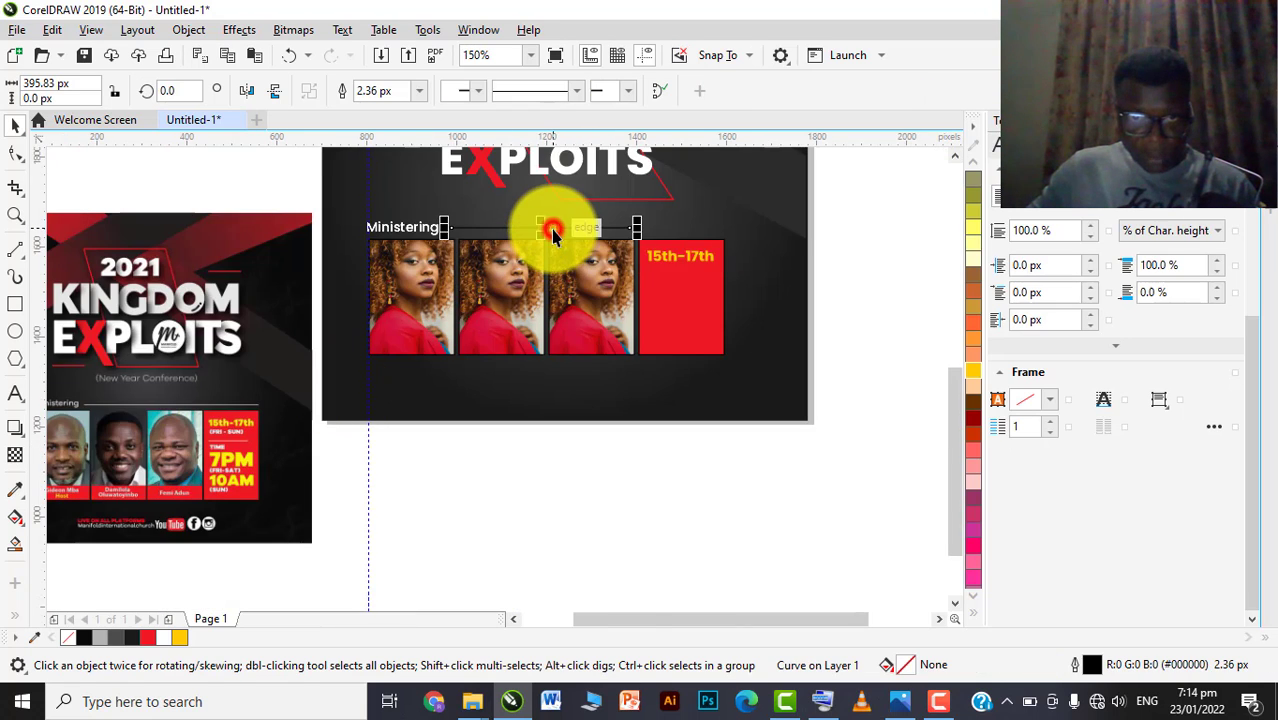
pyautogui.scroll(1, 545, 226)
pyautogui.scroll(5, 970, 228)
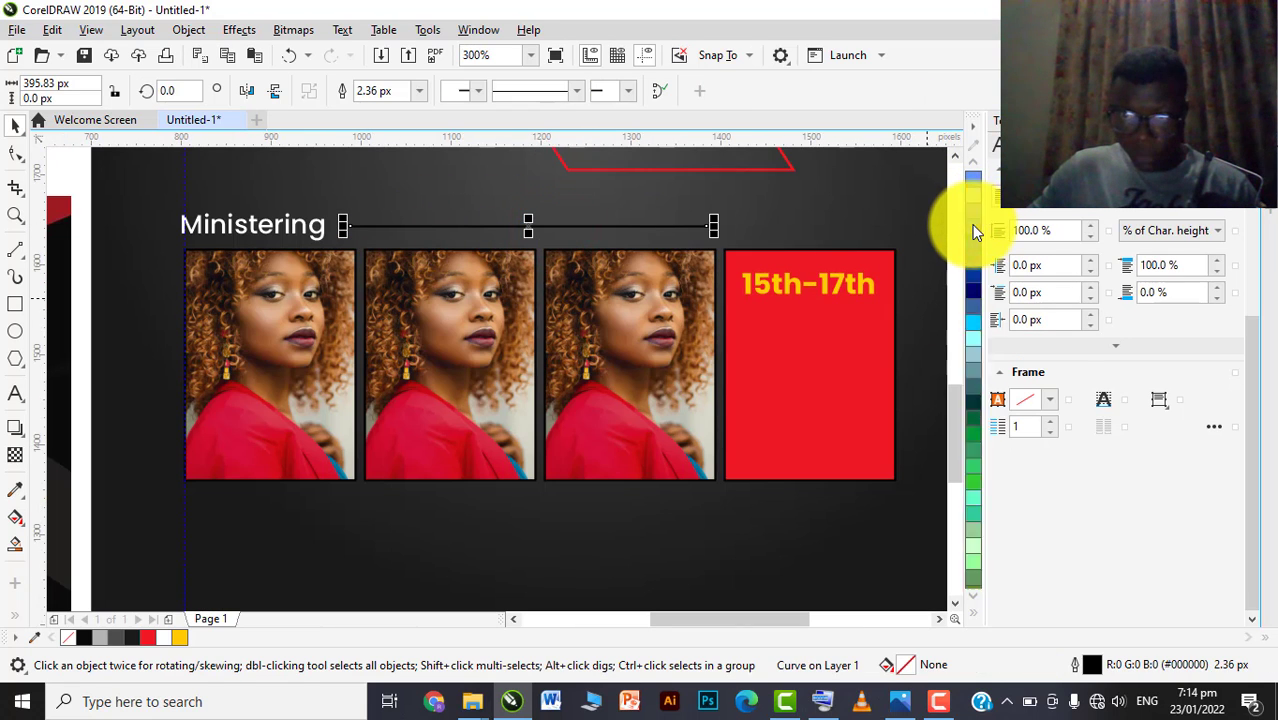
pyautogui.rightClick(972, 355)
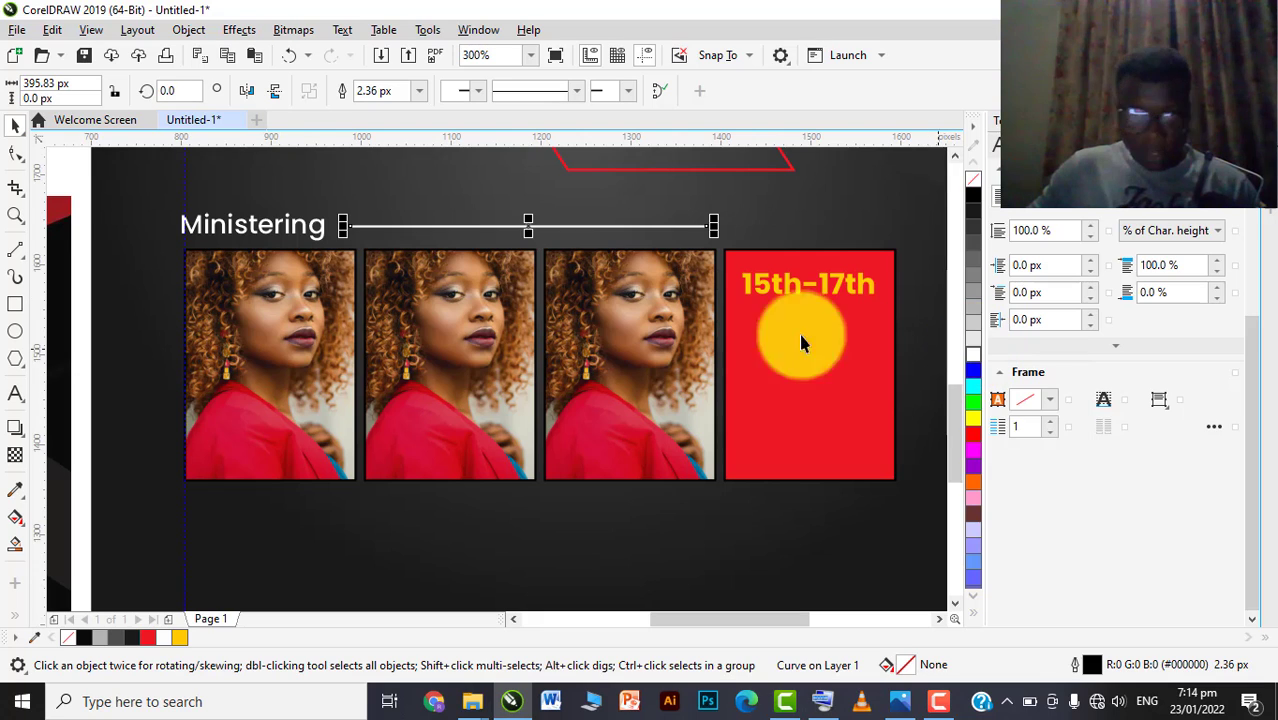
pyautogui.moveTo(586, 166); pyautogui.dragTo(803, 312)
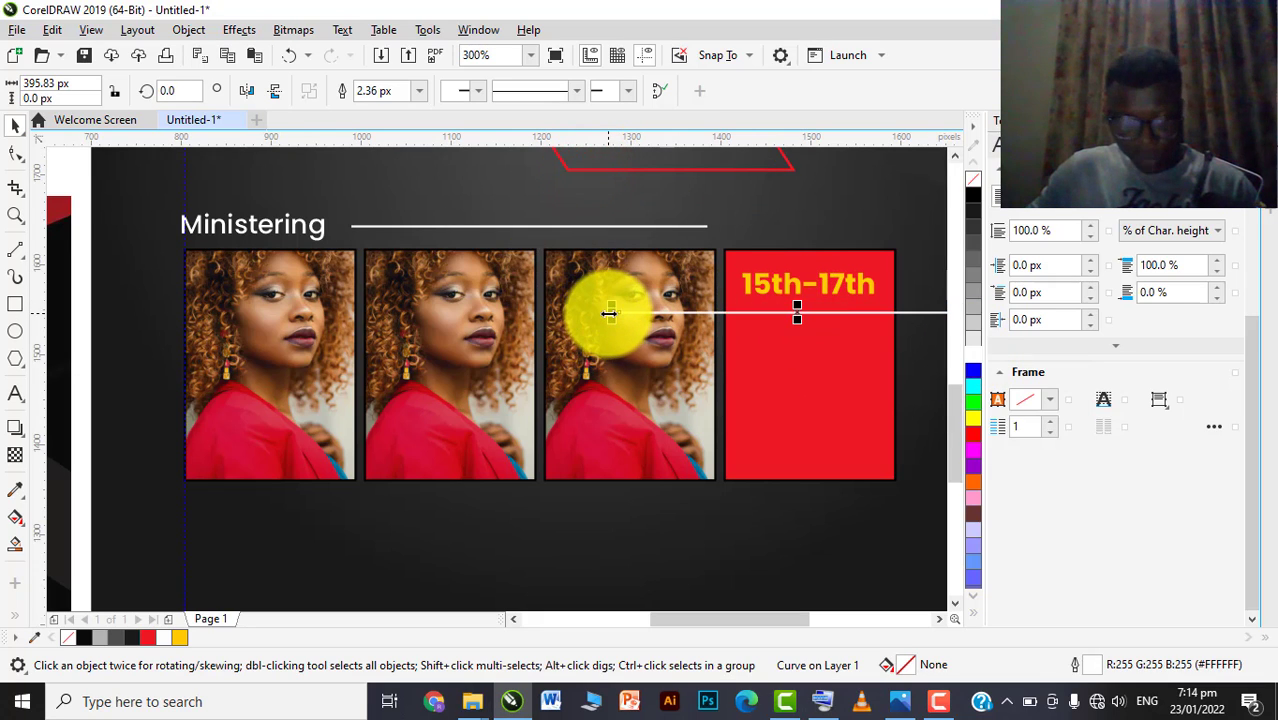
pyautogui.moveTo(609, 313); pyautogui.dragTo(626, 313)
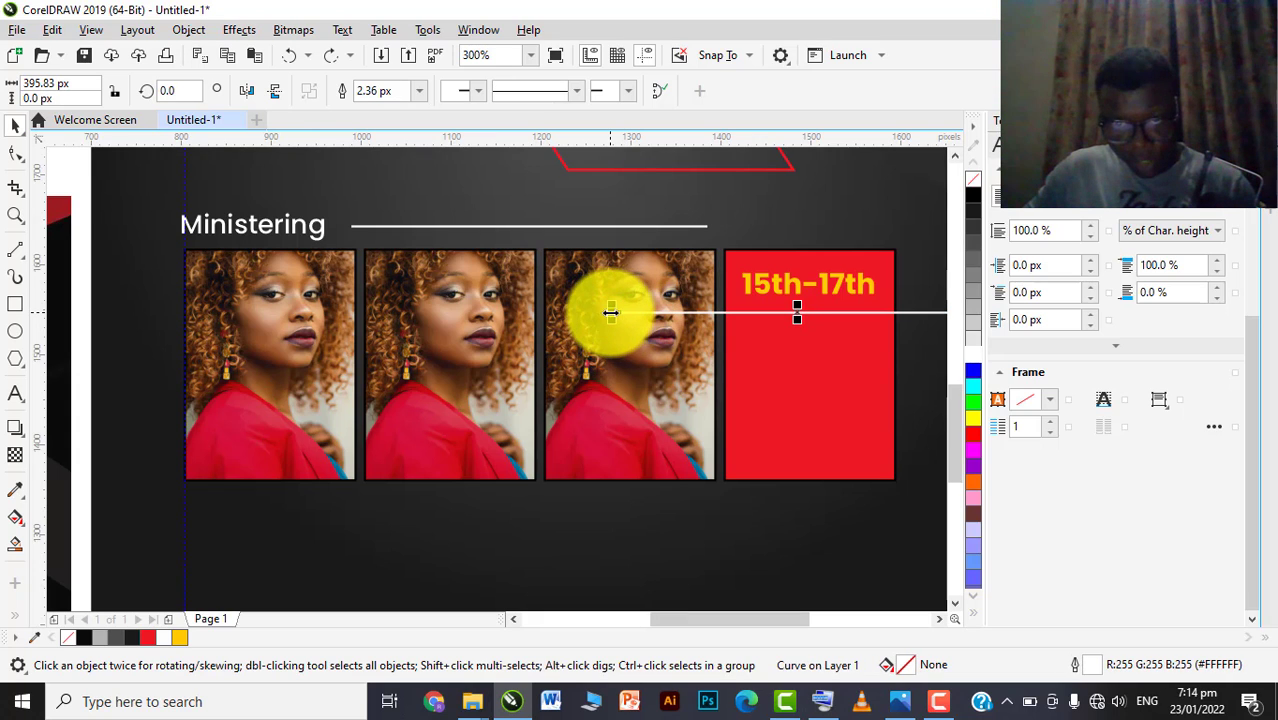
pyautogui.moveTo(610, 313); pyautogui.dragTo(748, 313)
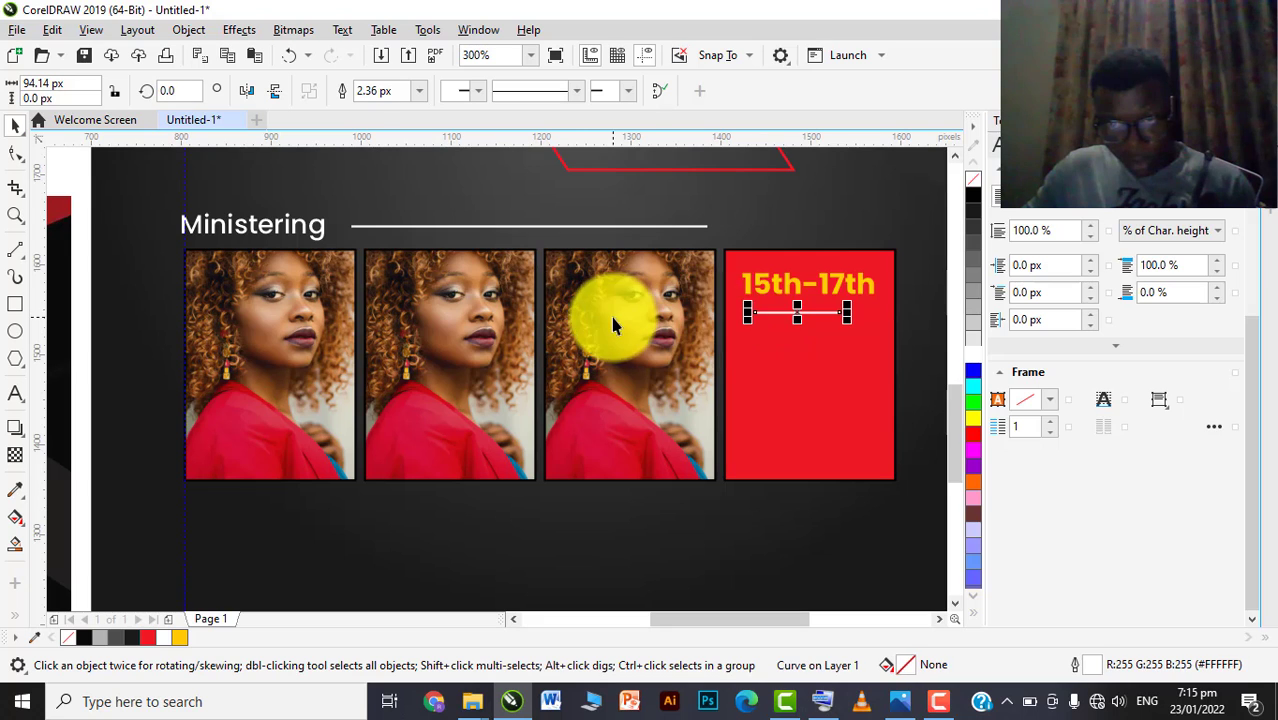
pyautogui.hotkey('ctrl', 'z')
# Shorten the copied white line to fit inside the red panel beneath the "15th-17th" text
pyautogui.scroll(-3, 793, 328)
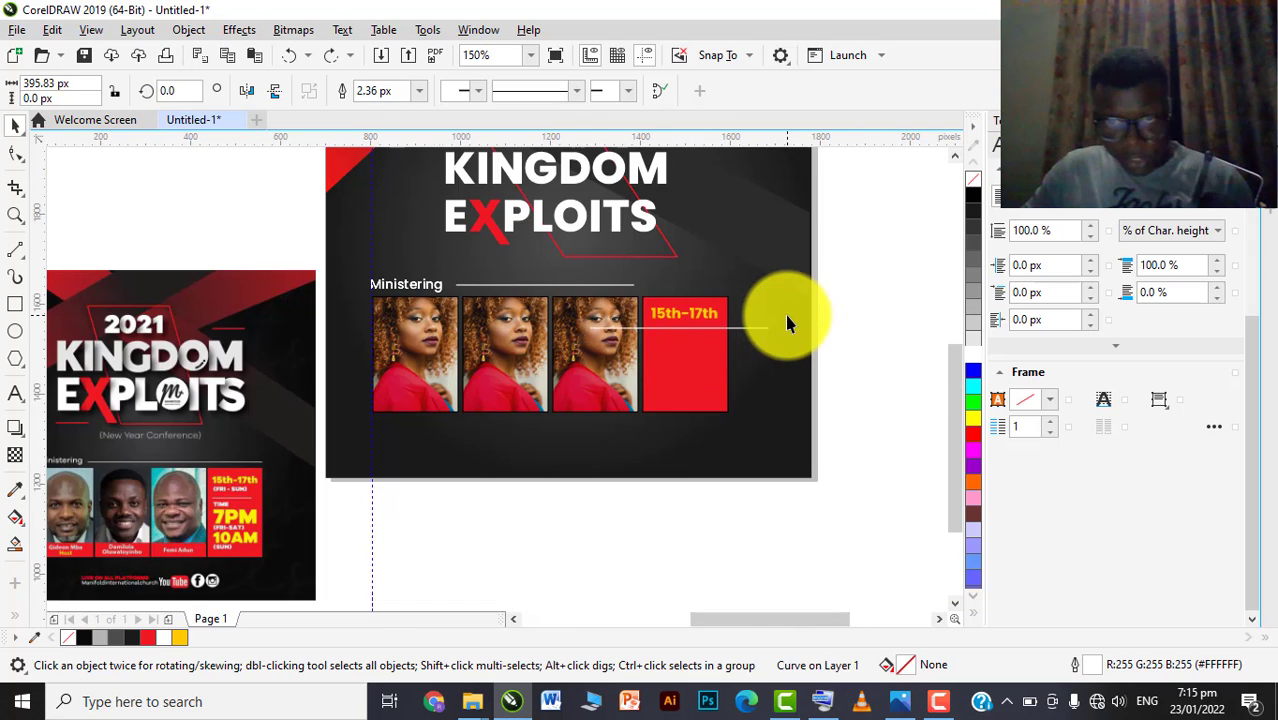
pyautogui.scroll(4, 785, 320)
pyautogui.scroll(-1, 710, 357)
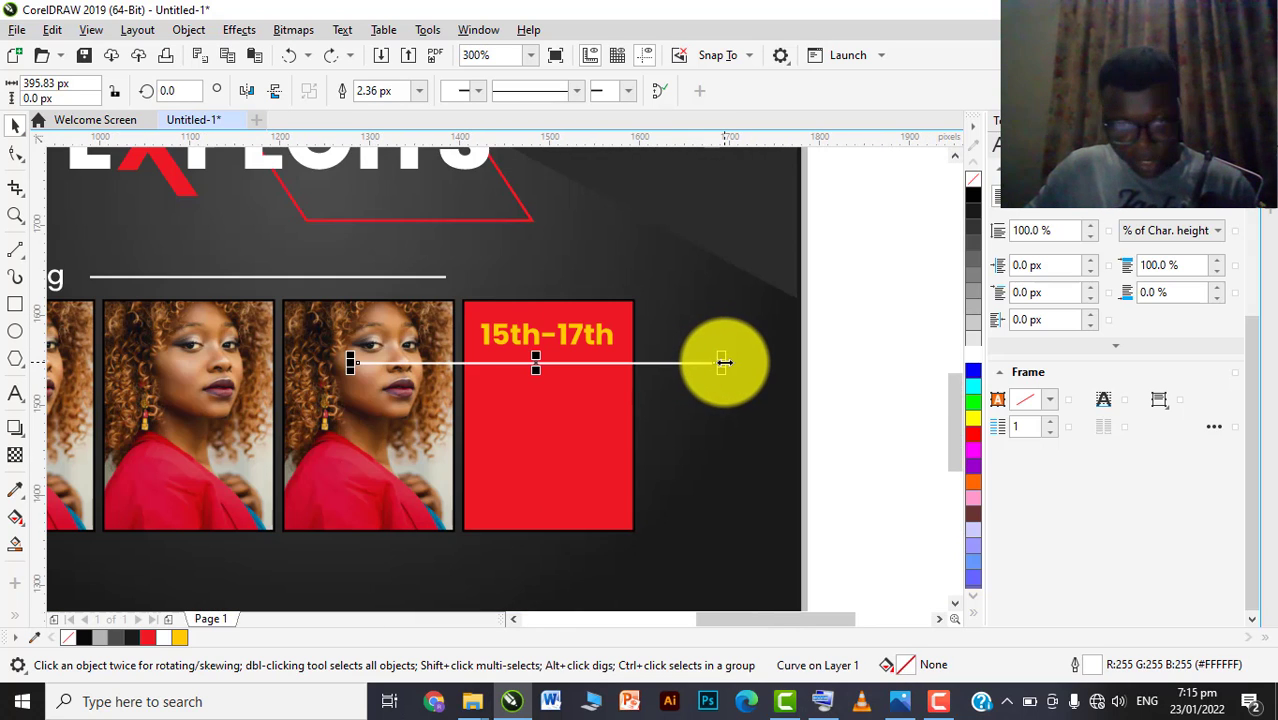
pyautogui.moveTo(724, 362); pyautogui.dragTo(632, 352)
# Place a copy of the "15th-17th" text below the white line in the red panel
pyautogui.scroll(1, 550, 362)
pyautogui.scroll(-2, 612, 361)
pyautogui.rightClick(645, 288)
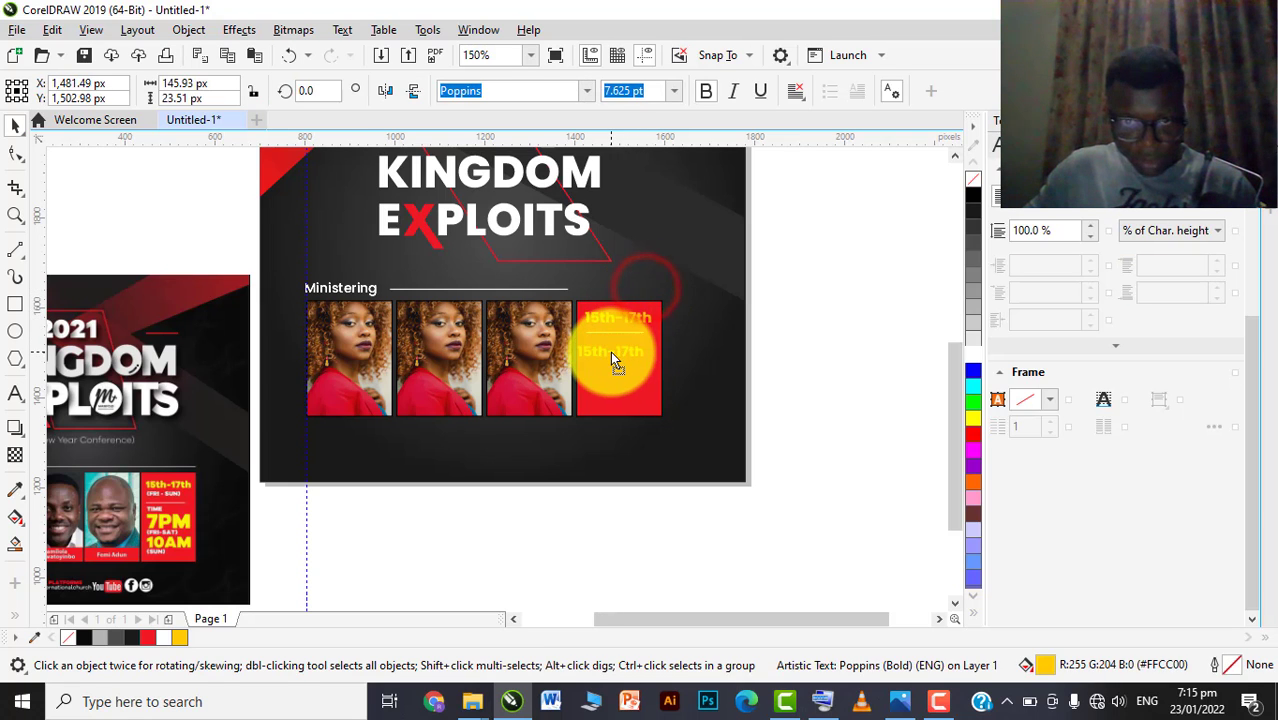
# Replace the wording of the copied date text with "7pm"
pyautogui.scroll(2, 614, 360)
pyautogui.doubleClick(611, 351)
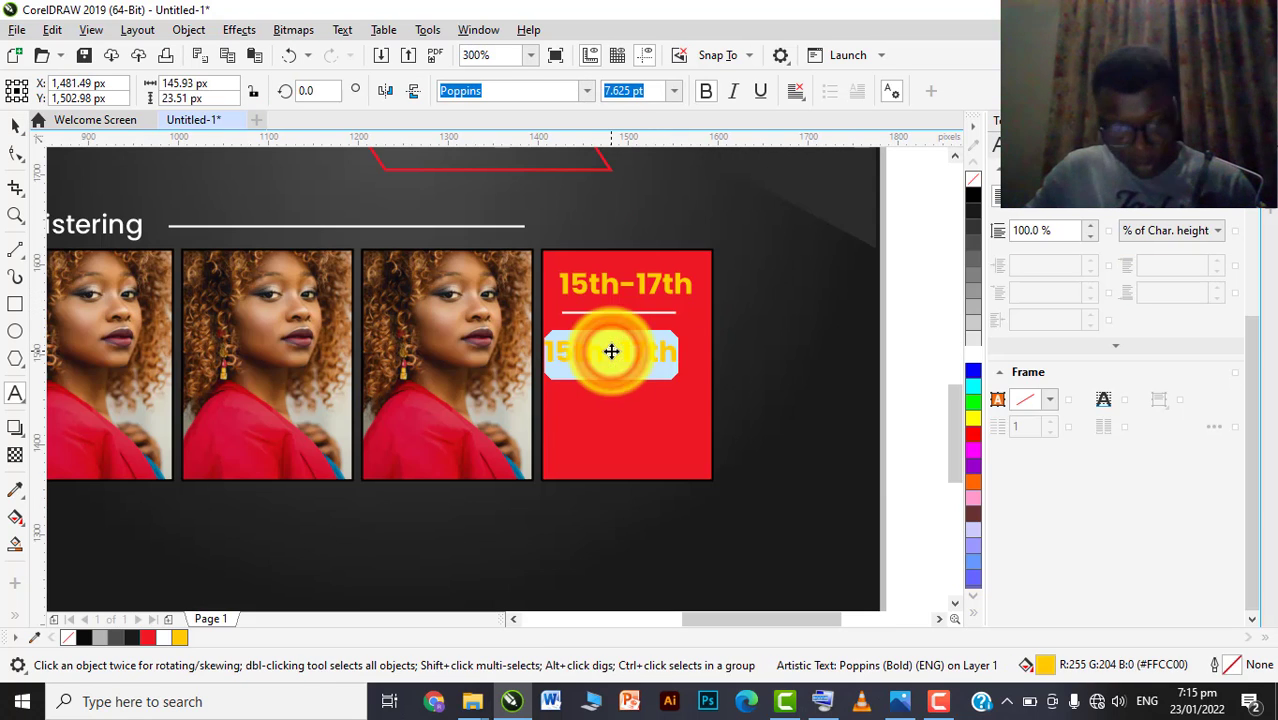
pyautogui.click(803, 702)
pyautogui.click(753, 537)
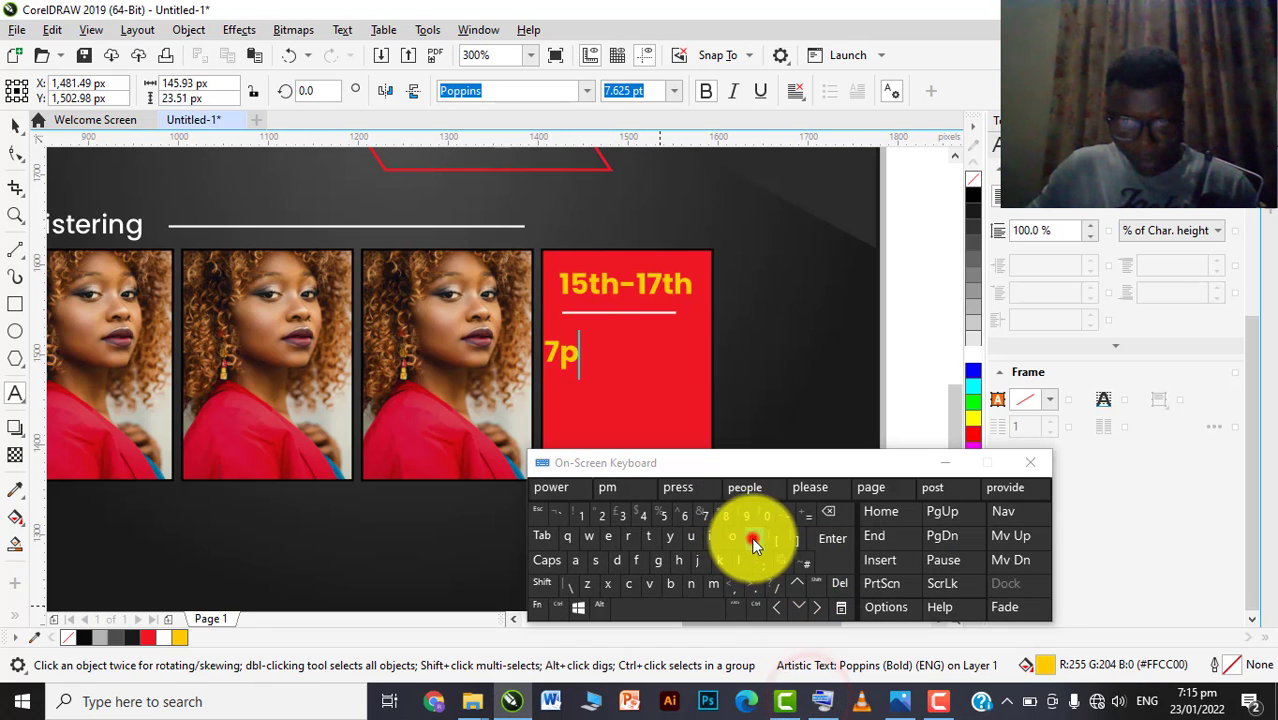
pyautogui.click(712, 585)
pyautogui.click(943, 462)
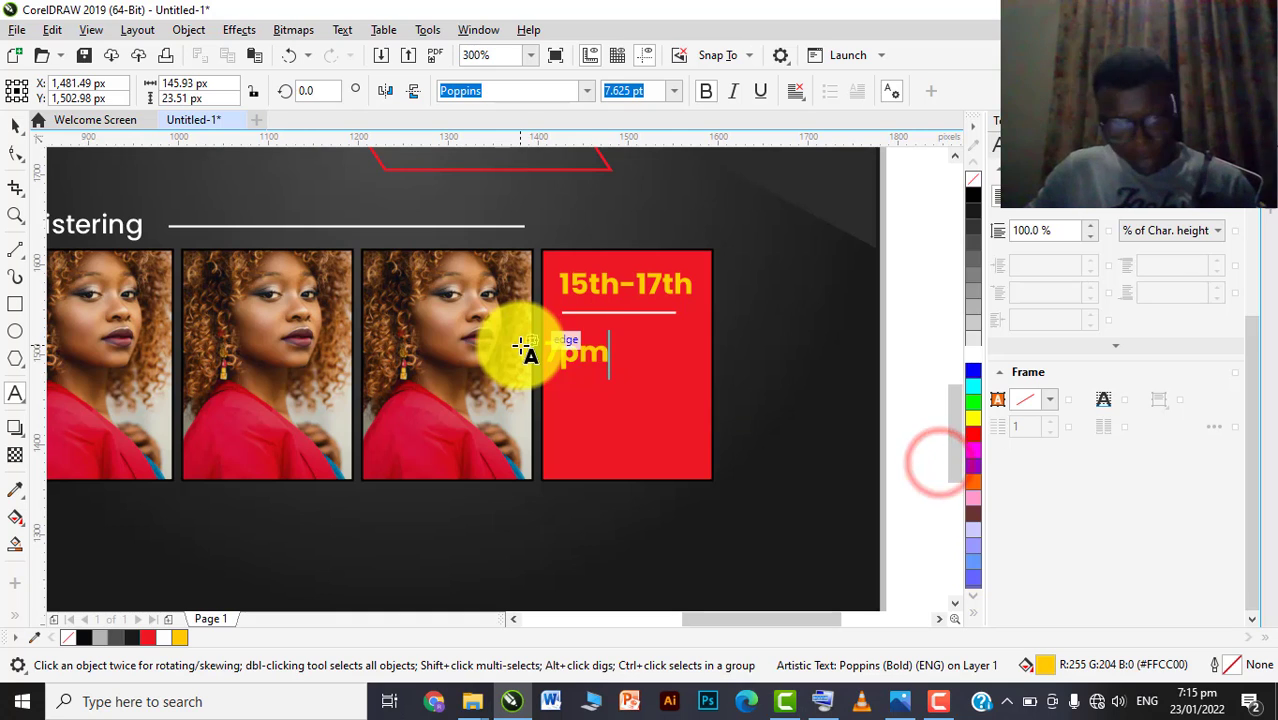
# Change the "7pm" text in the red panel to uppercase
pyautogui.hotkey('shift', 'F3')
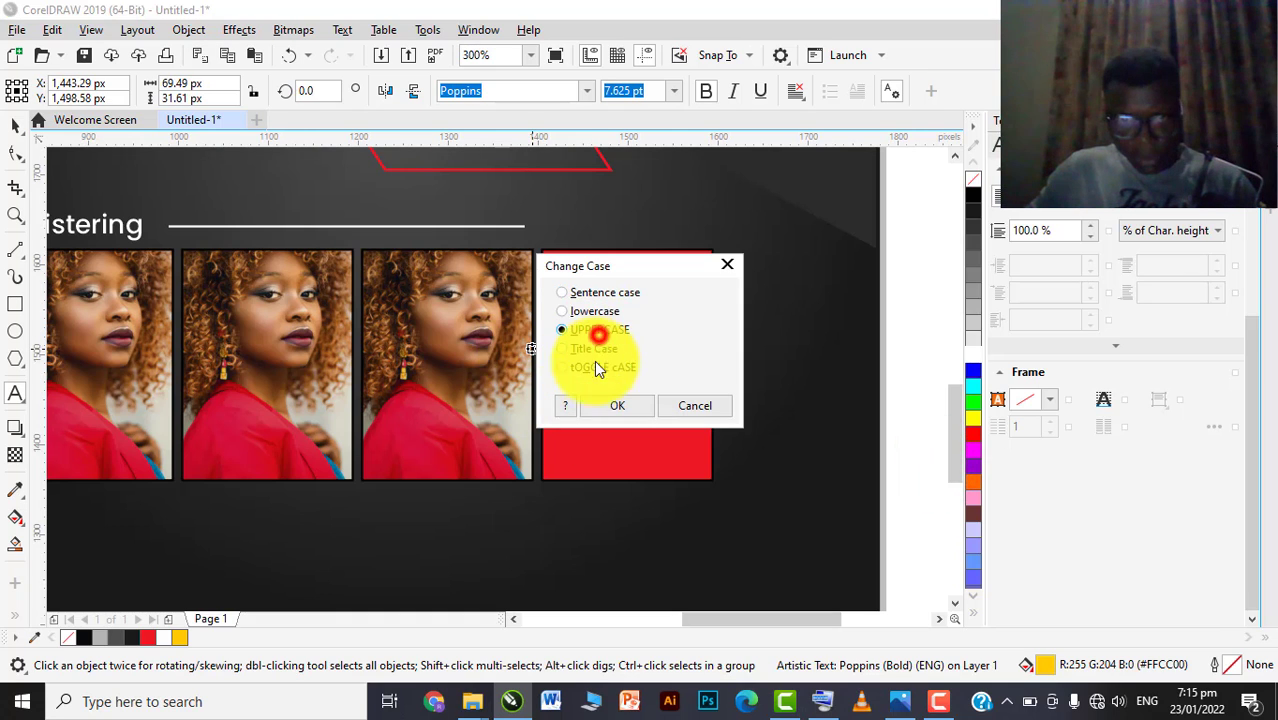
pyautogui.click(604, 398)
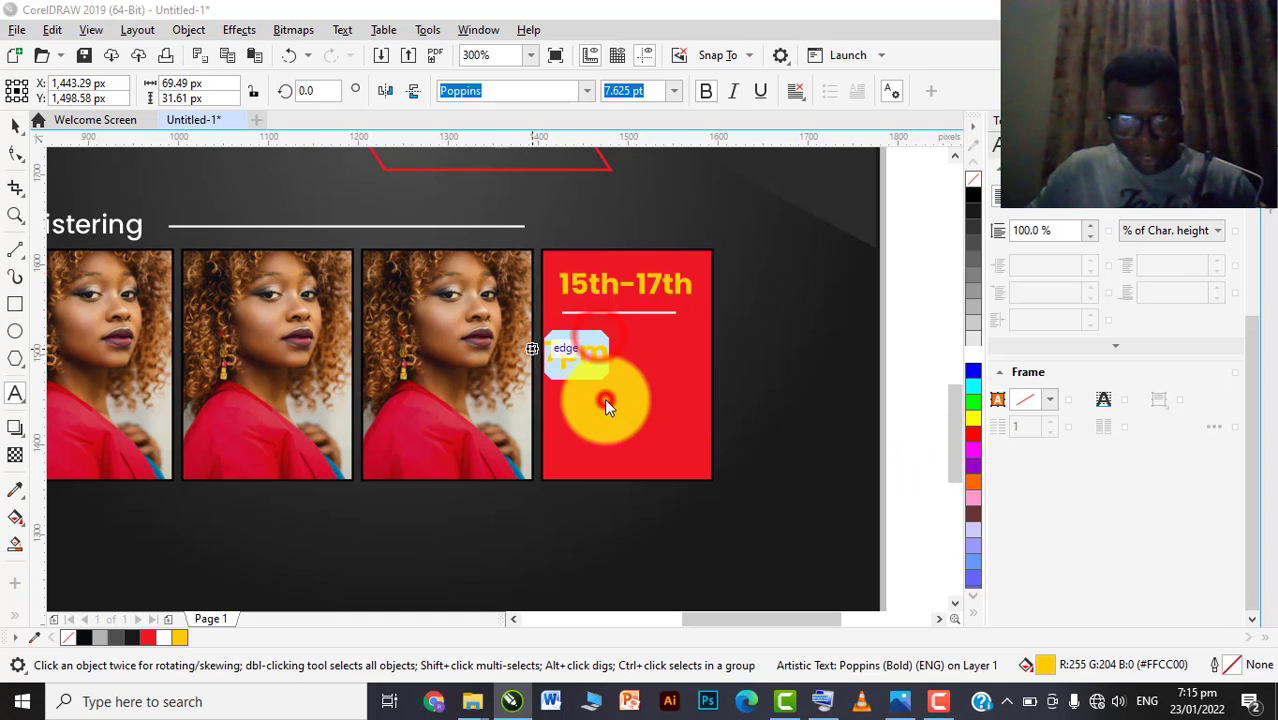
pyautogui.click(570, 358)
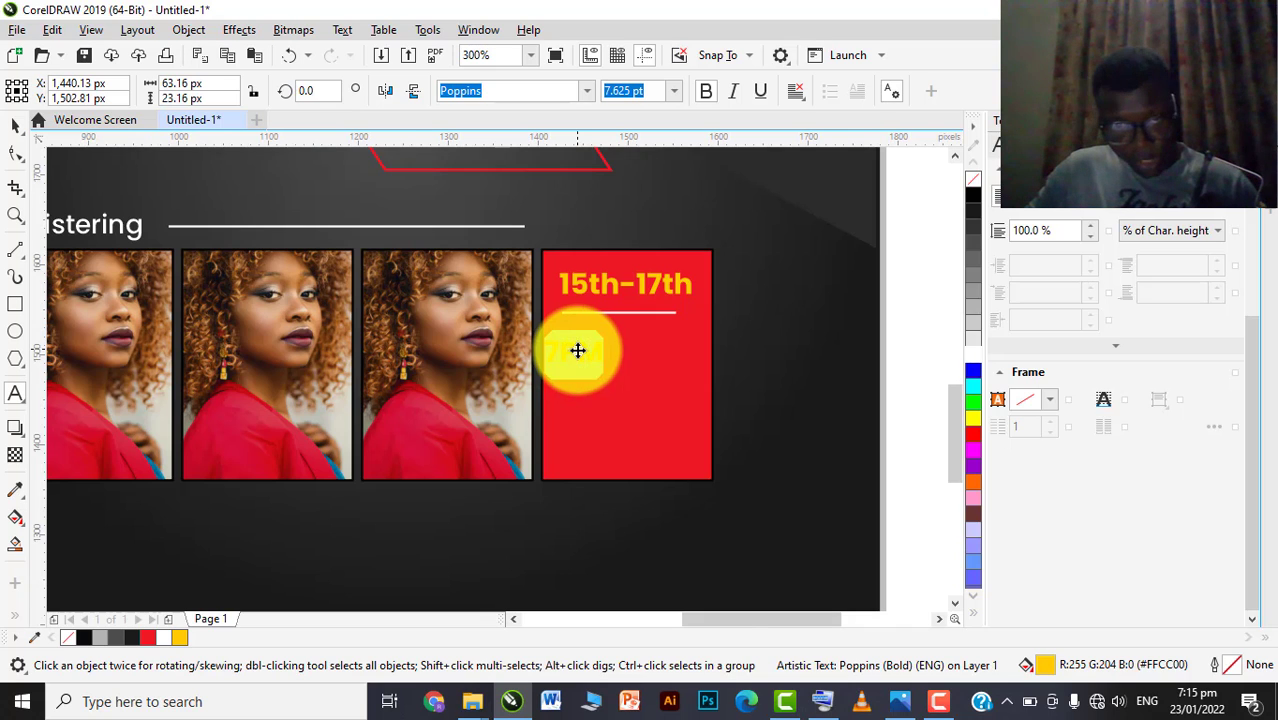
pyautogui.scroll(2, 578, 351)
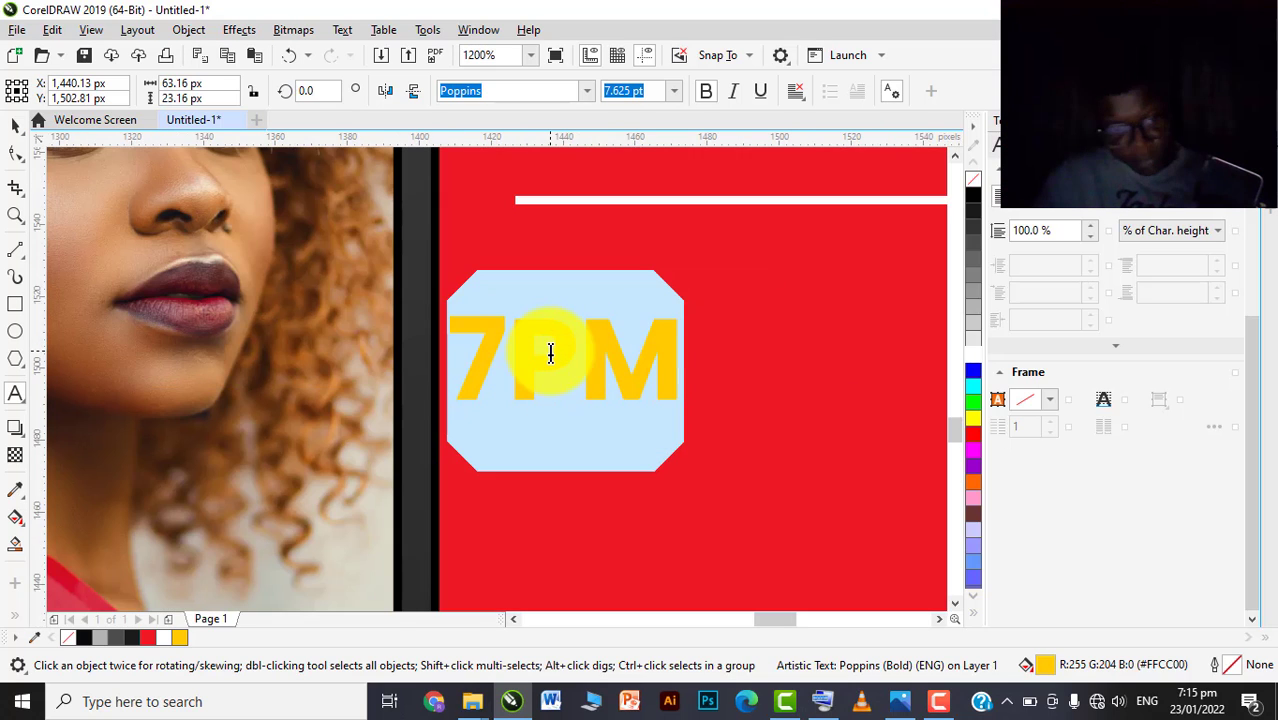
pyautogui.hotkey('shift', 'F3')
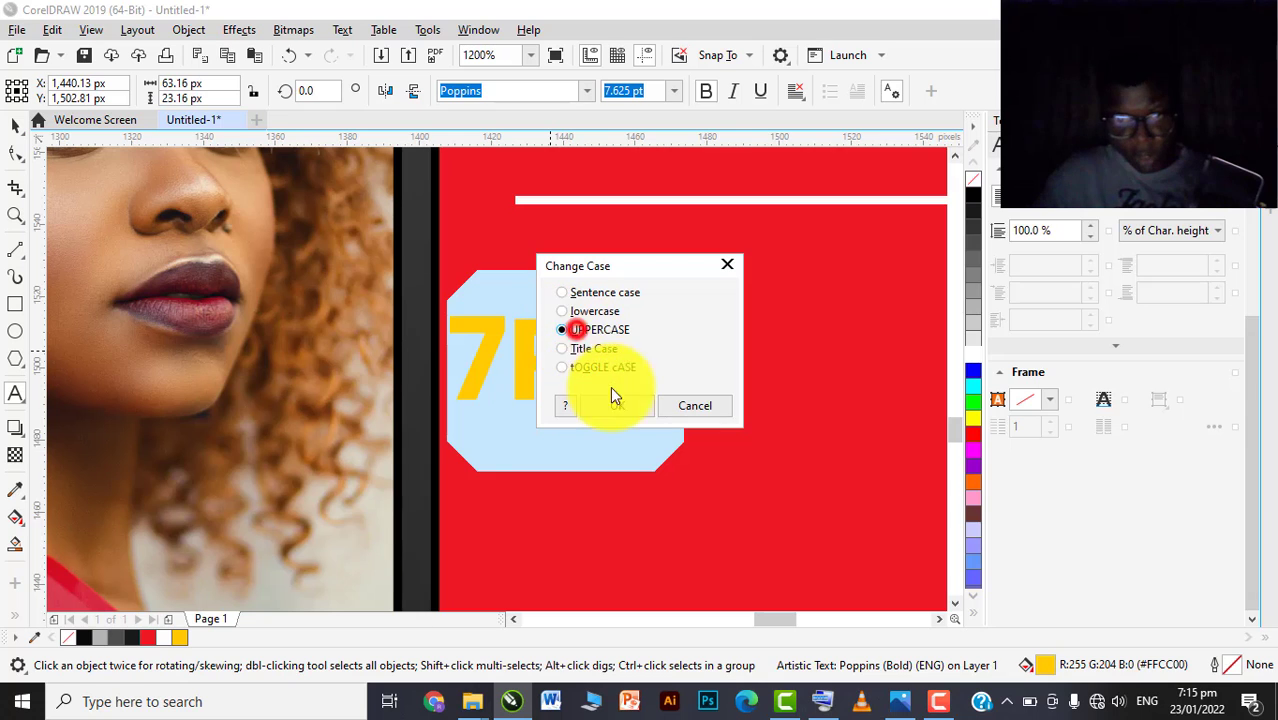
pyautogui.click(615, 403)
# Try the "7PM" text at font sizes of 24 pt and 18 pt
pyautogui.scroll(-1, 545, 390)
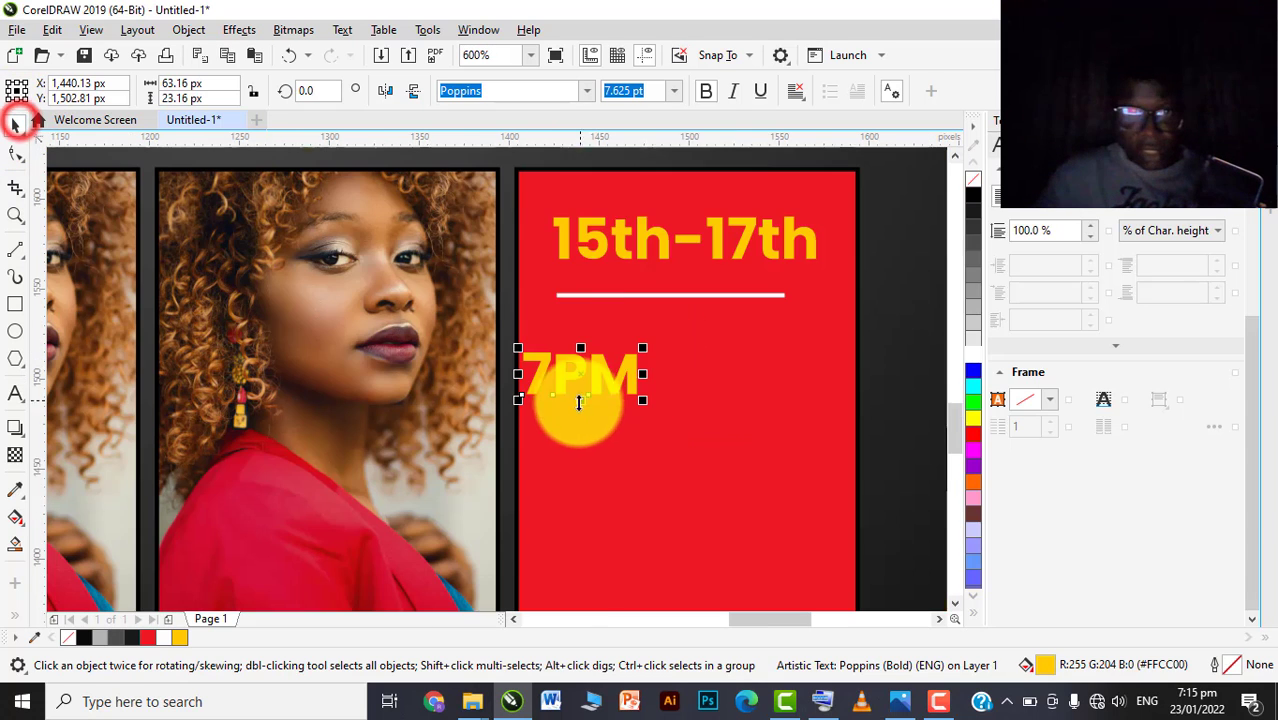
pyautogui.click(674, 91)
pyautogui.click(628, 300)
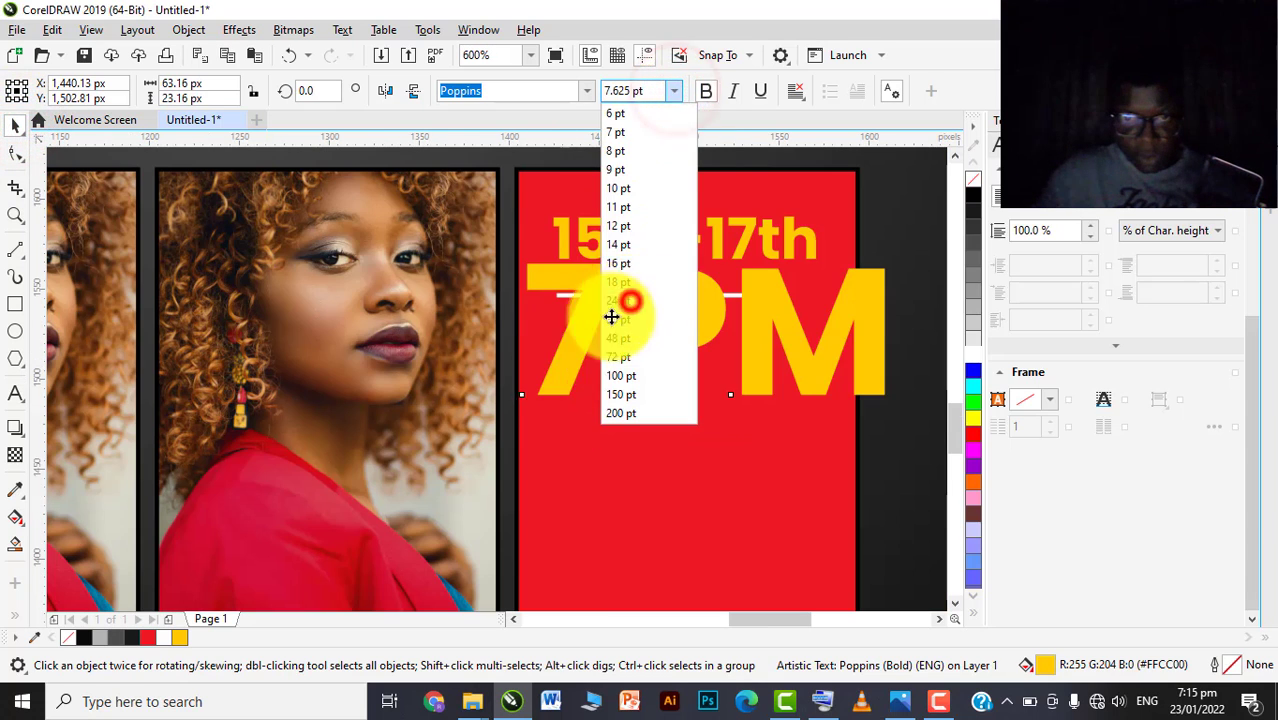
pyautogui.click(674, 91)
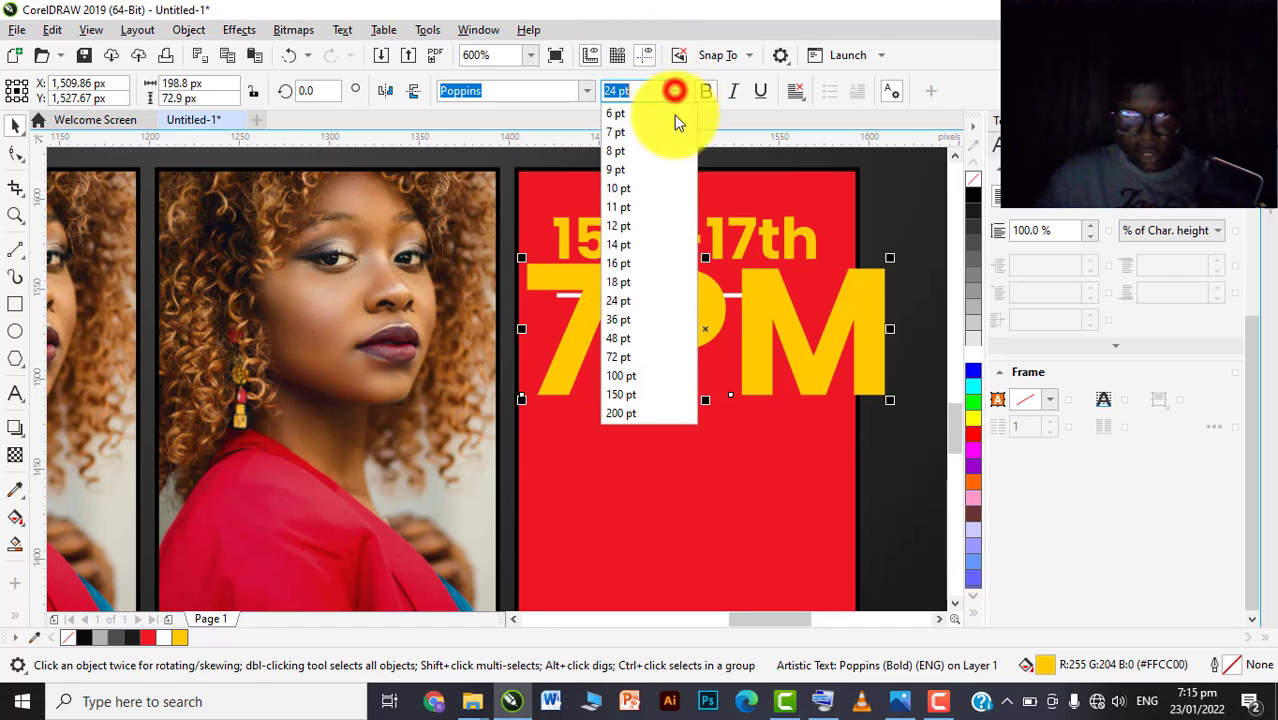
pyautogui.click(630, 281)
# Set the "7PM" text to Poppins ExtraBold at 16 pt and place it just below the white line
pyautogui.scroll(-2, 665, 310)
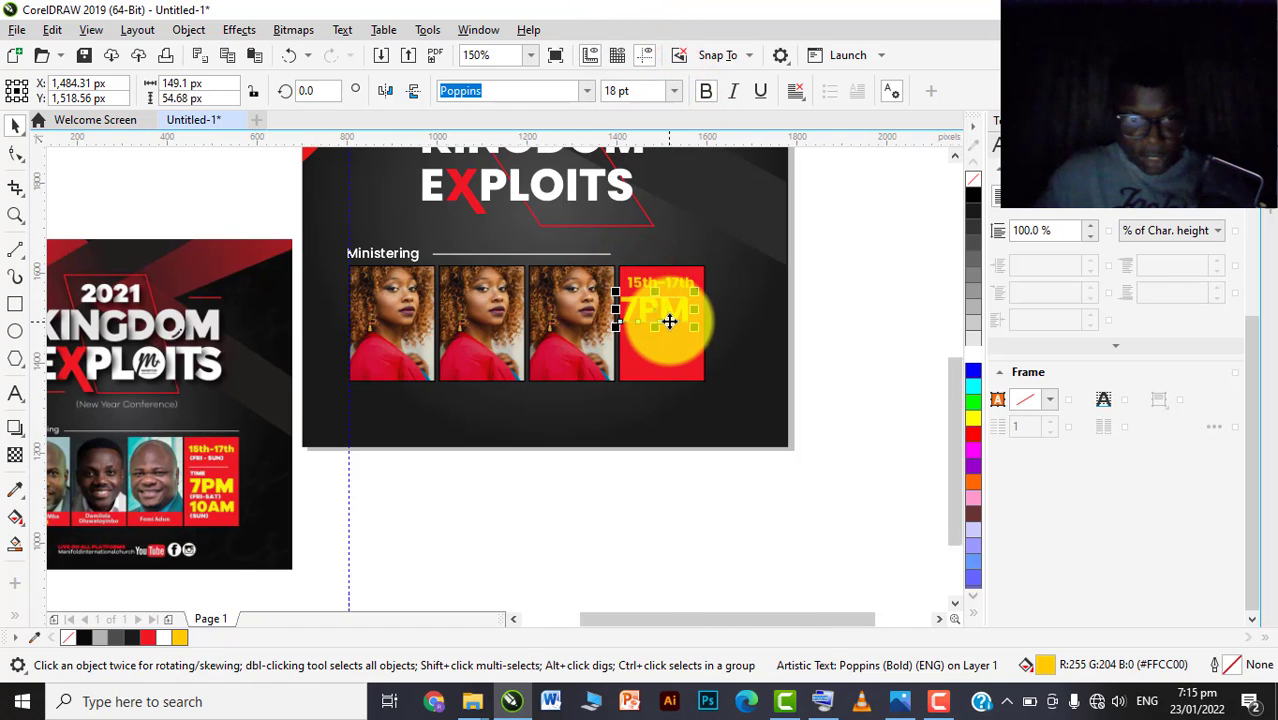
pyautogui.scroll(1, 669, 321)
pyautogui.click(586, 91)
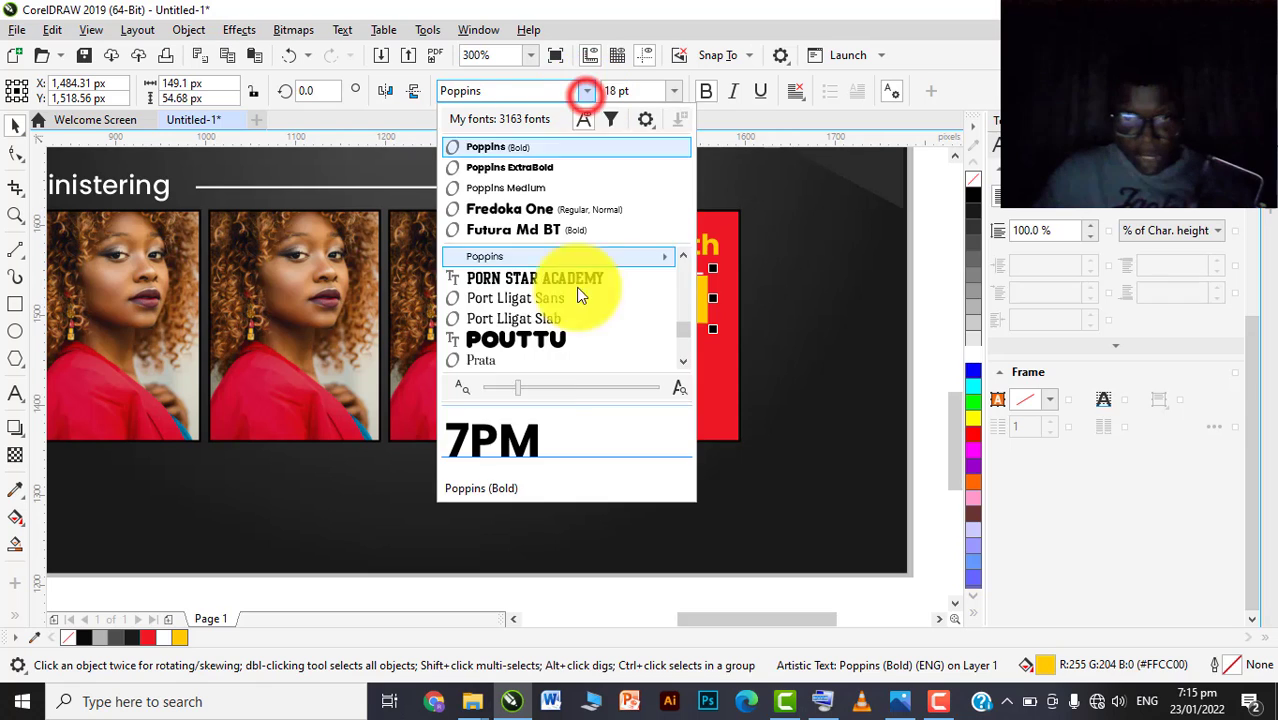
pyautogui.click(521, 166)
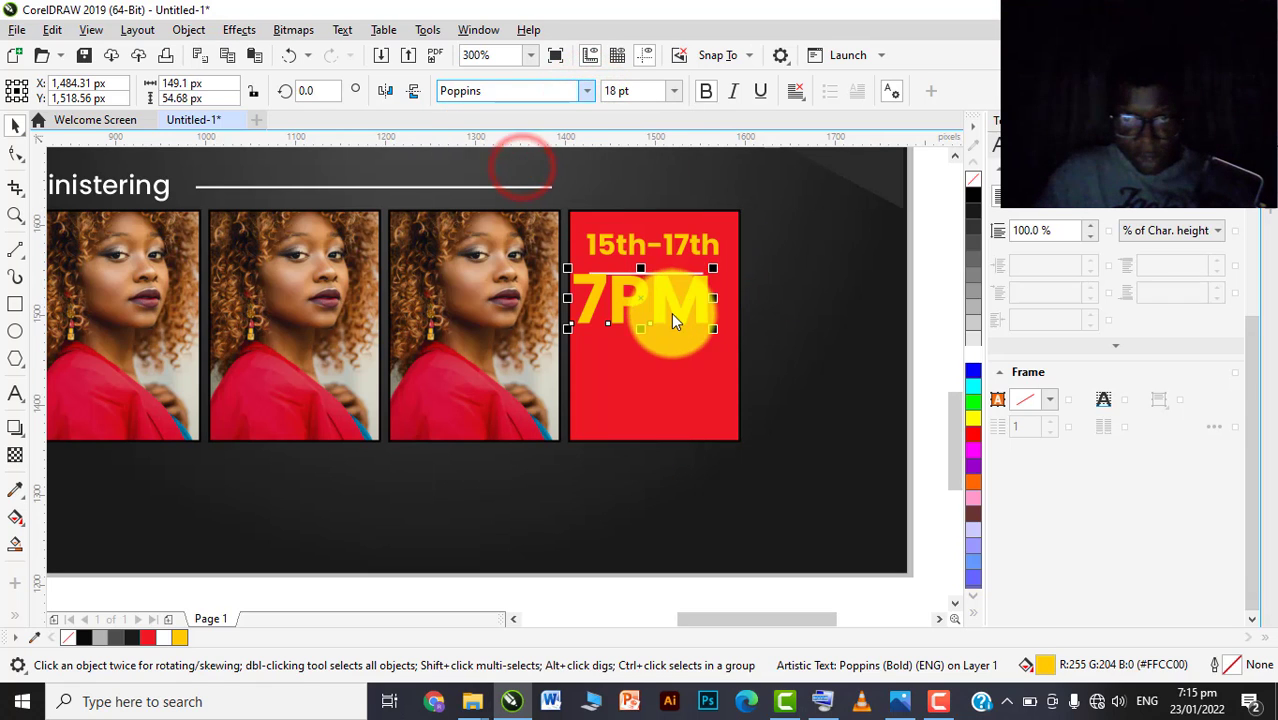
pyautogui.click(667, 91)
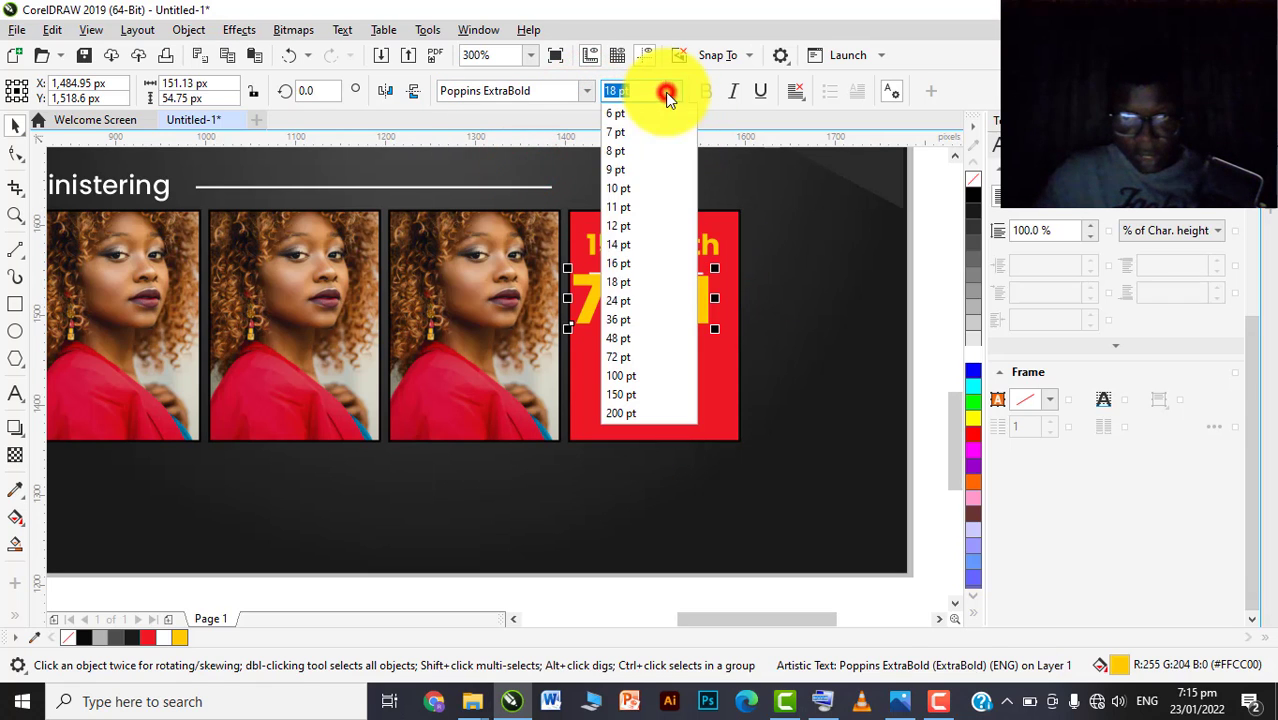
pyautogui.click(628, 264)
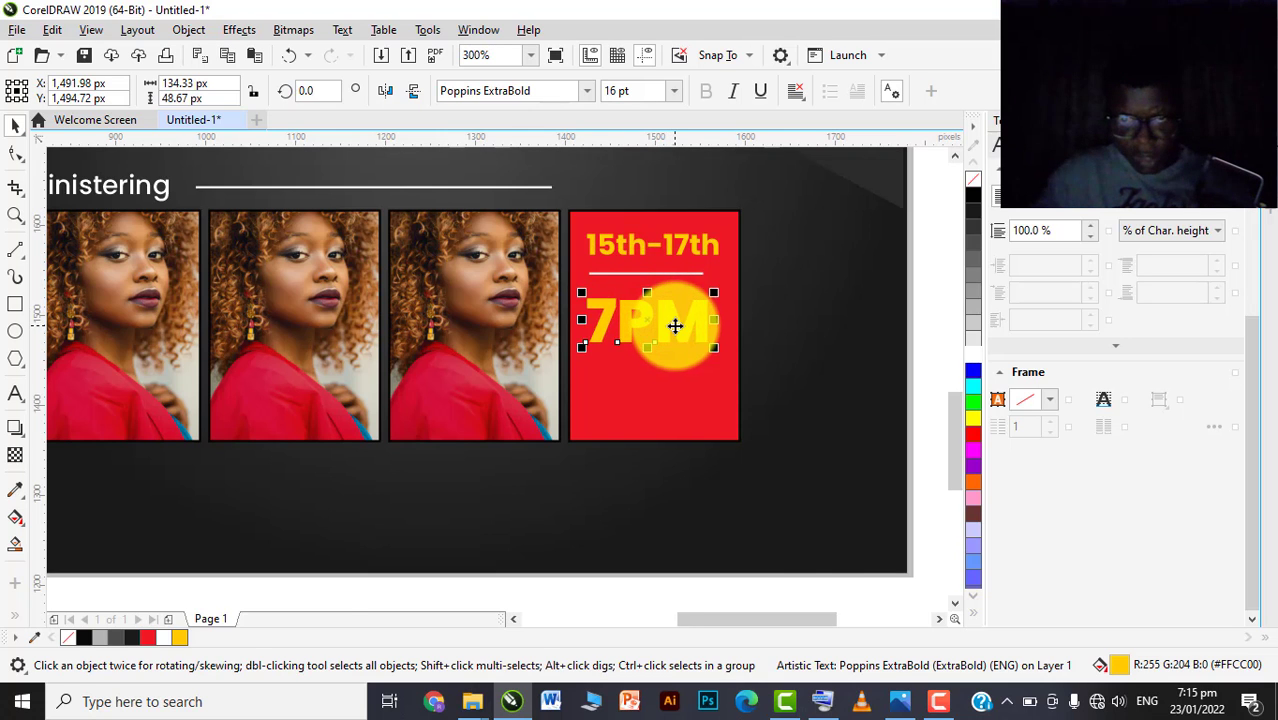
# Place a copy of the "7PM" text directly beneath the original in the red panel
pyautogui.scroll(-1, 675, 326)
pyautogui.scroll(1, 675, 333)
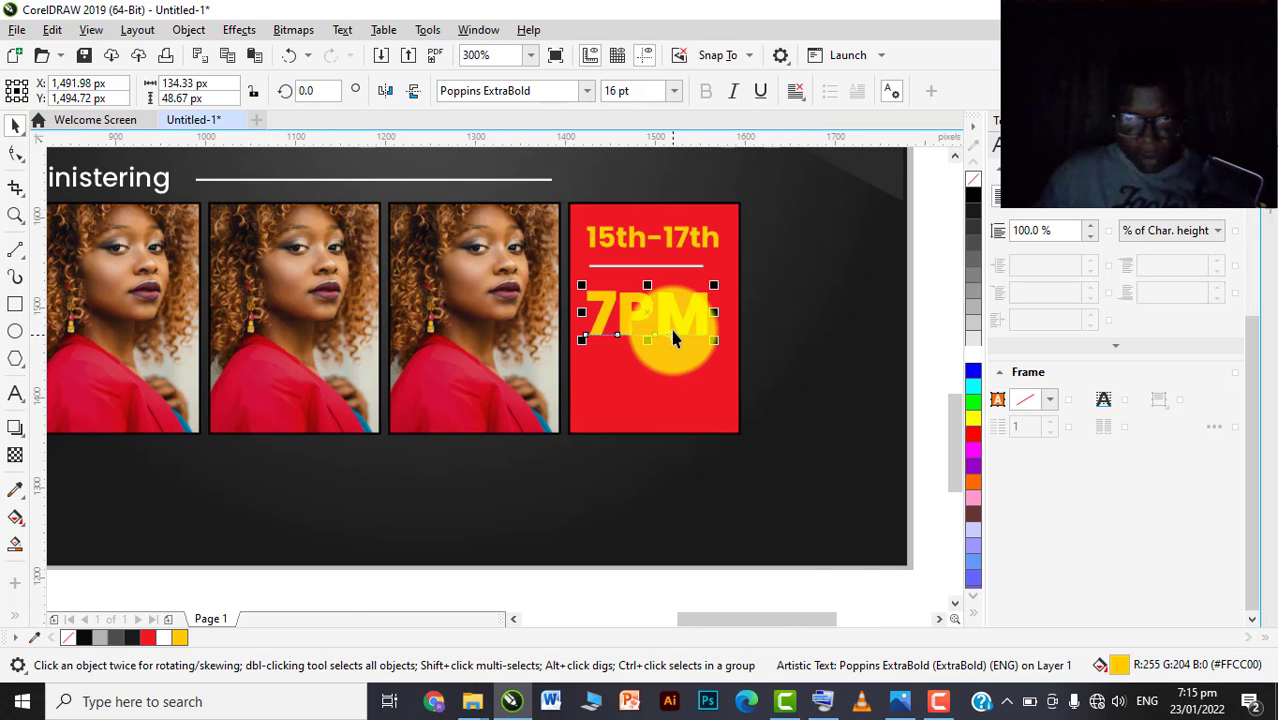
pyautogui.scroll(-1, 675, 338)
pyautogui.click(228, 491)
pyautogui.scroll(2, 228, 491)
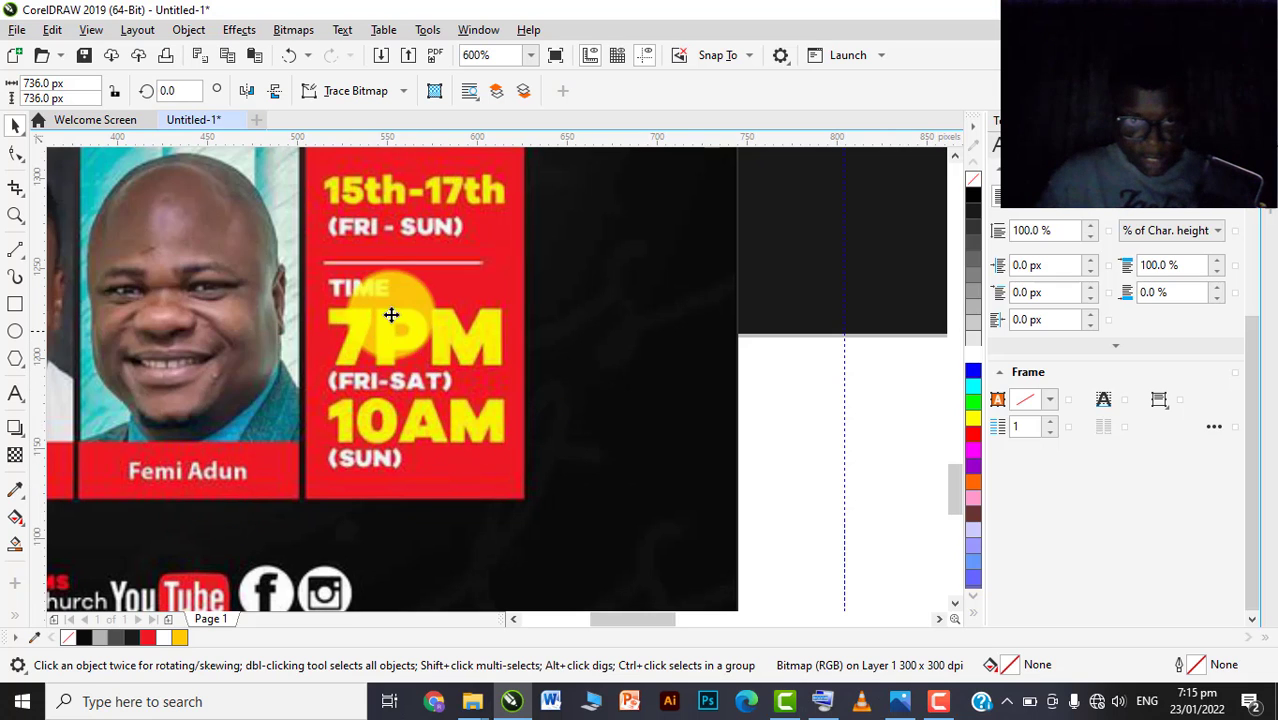
pyautogui.scroll(-2, 379, 328)
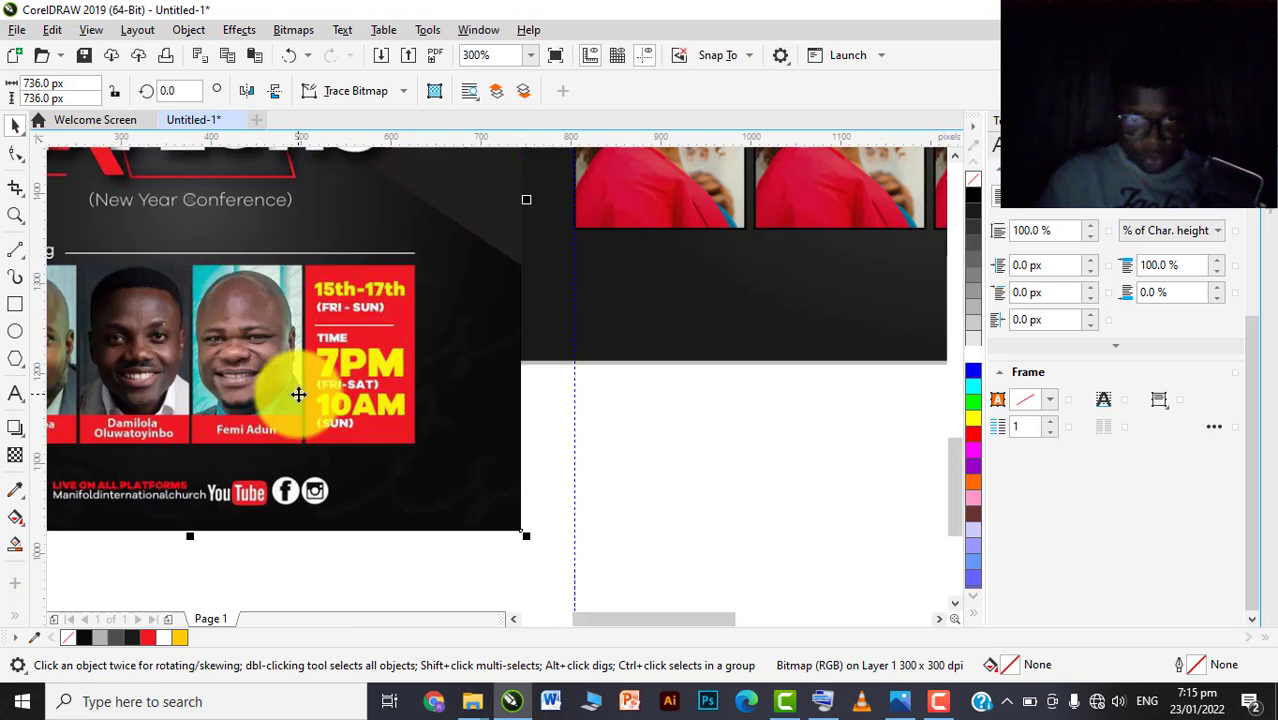
pyautogui.click(750, 253)
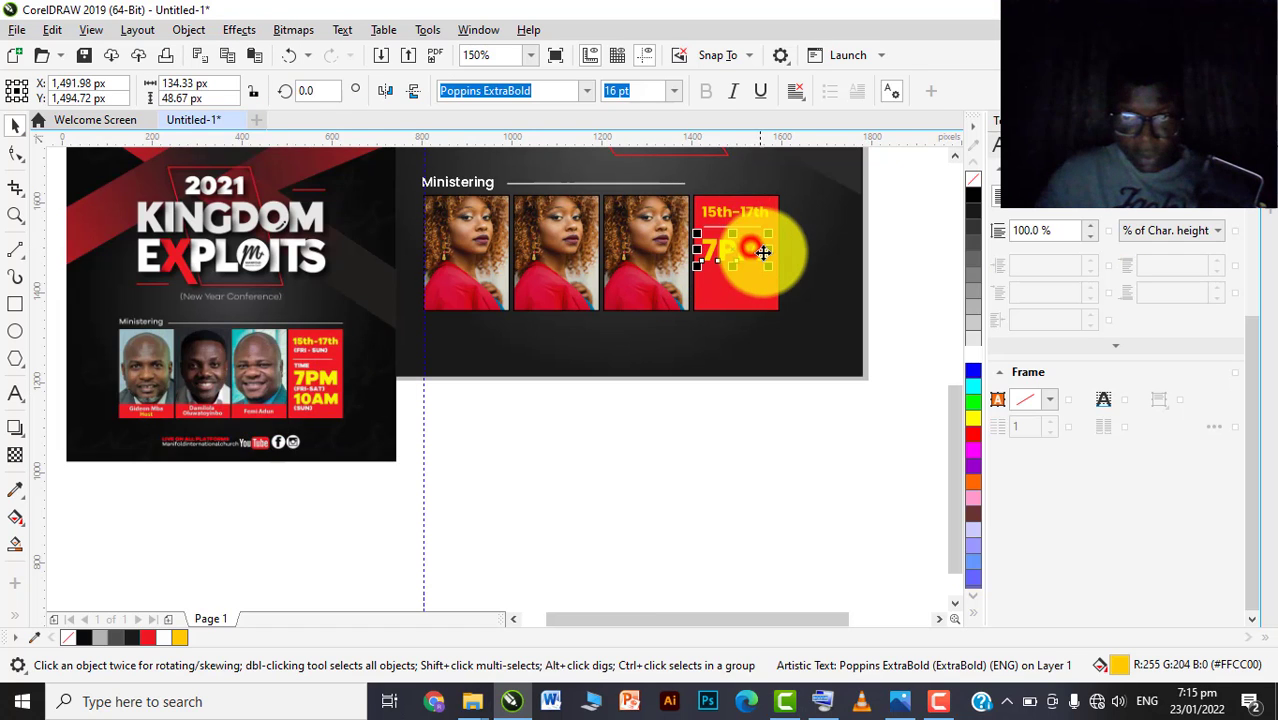
pyautogui.scroll(1, 752, 253)
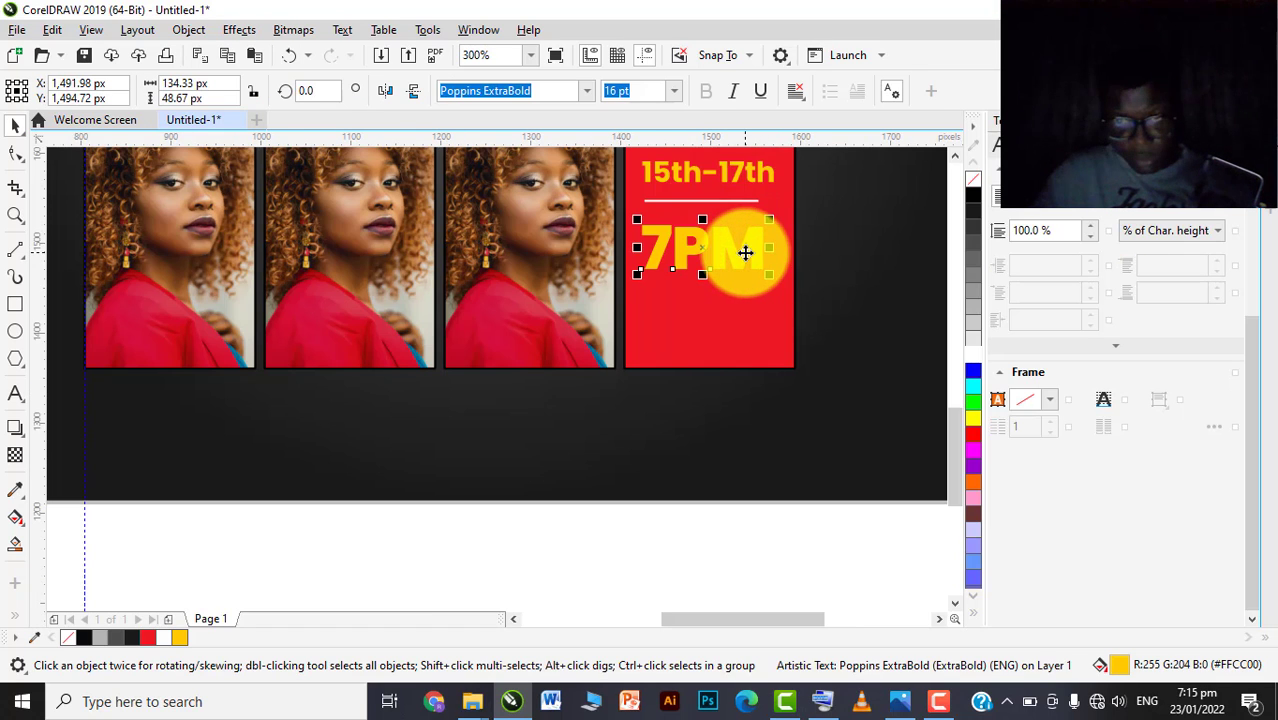
pyautogui.moveTo(745, 253); pyautogui.dragTo(740, 318)
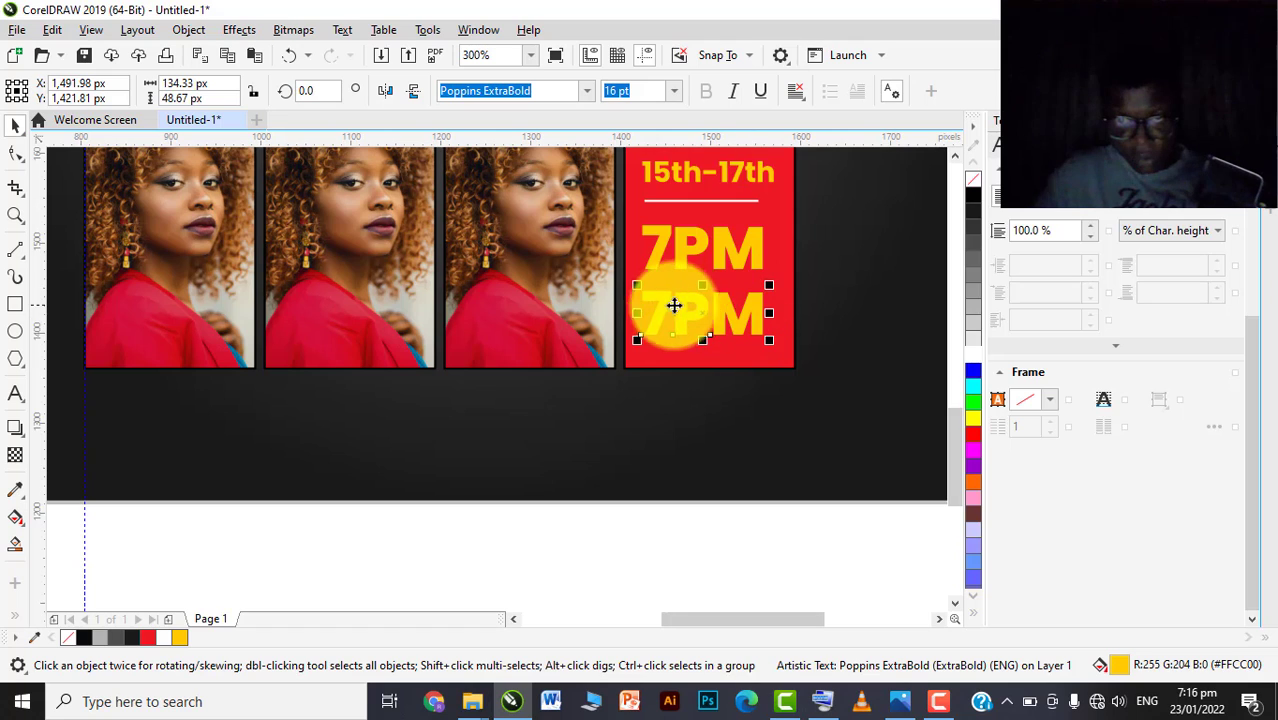
# Replace the wording of the lower "7PM" copy with "10AM" in capitals
pyautogui.doubleClick(695, 302)
pyautogui.click(700, 309)
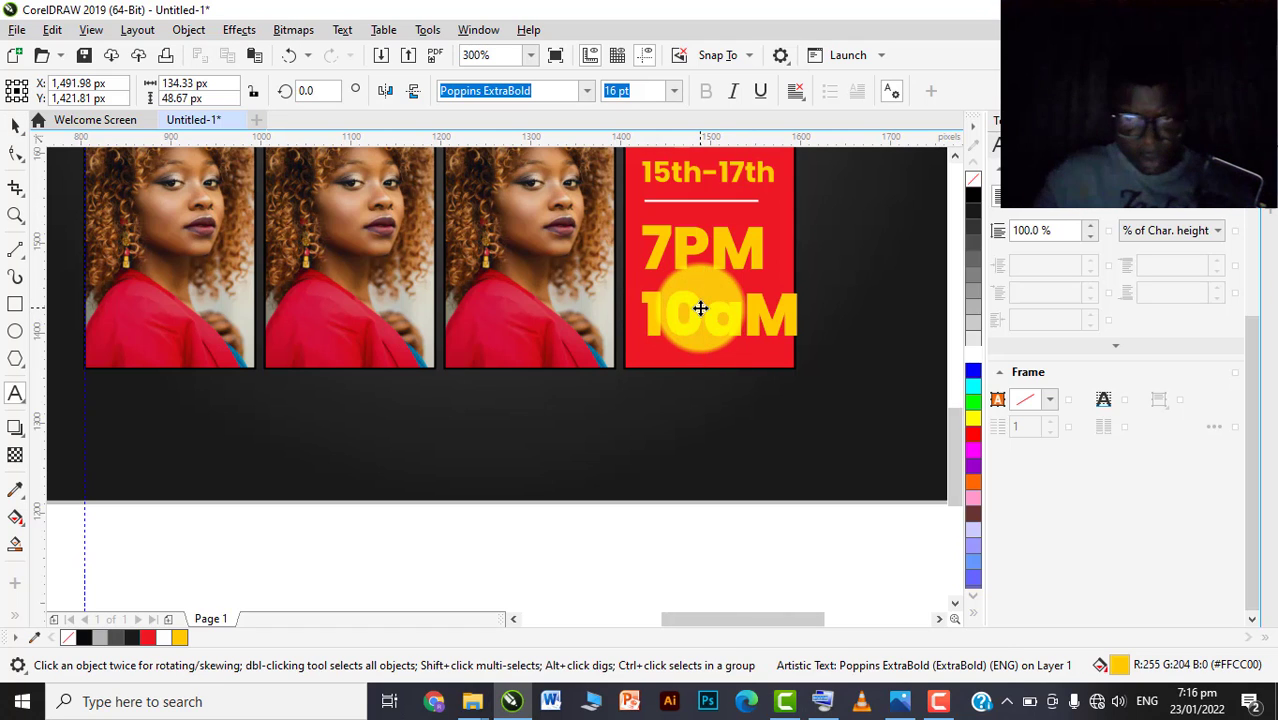
pyautogui.click(692, 258)
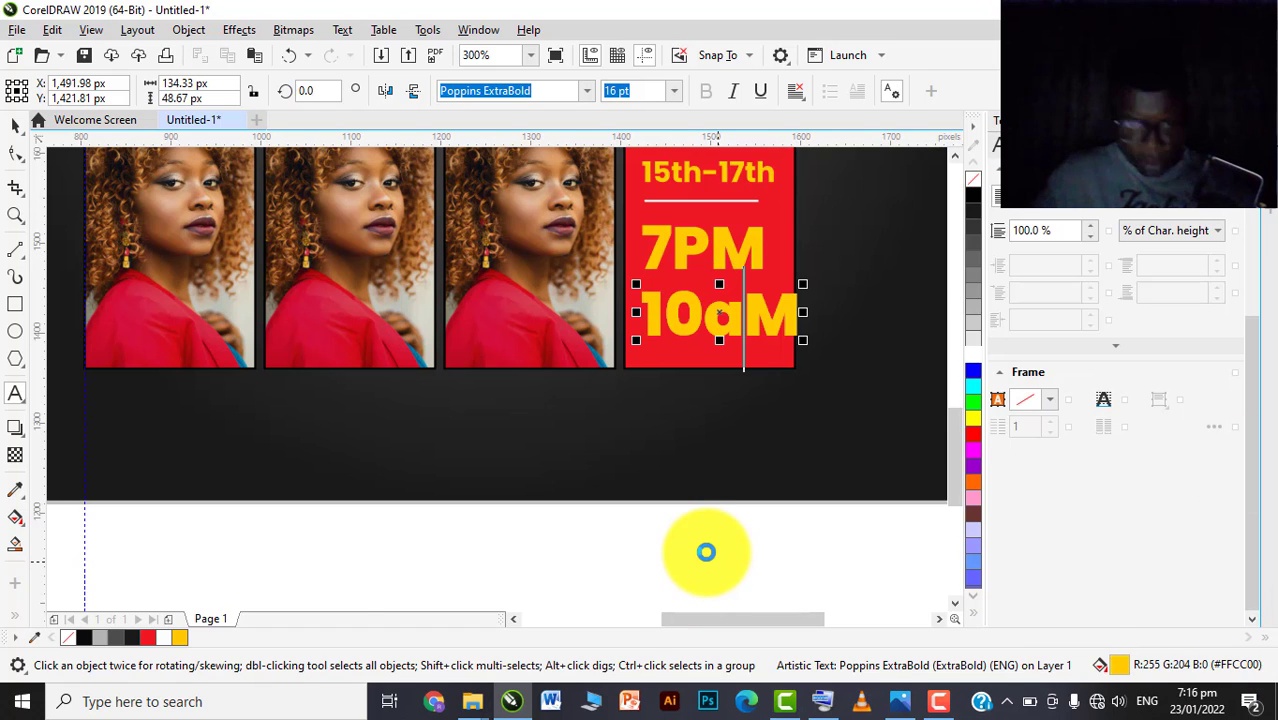
pyautogui.scroll(-1, 705, 551)
pyautogui.scroll(1, 654, 514)
pyautogui.press('BackSpace')
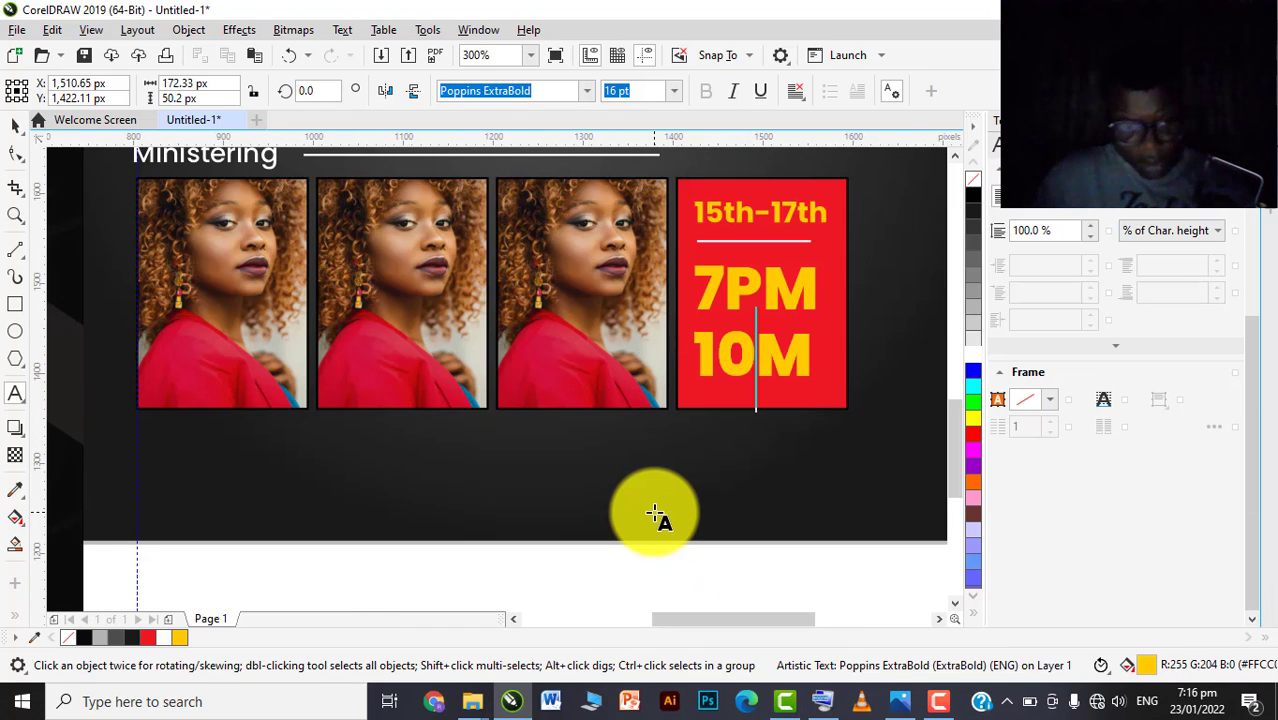
pyautogui.write('A')
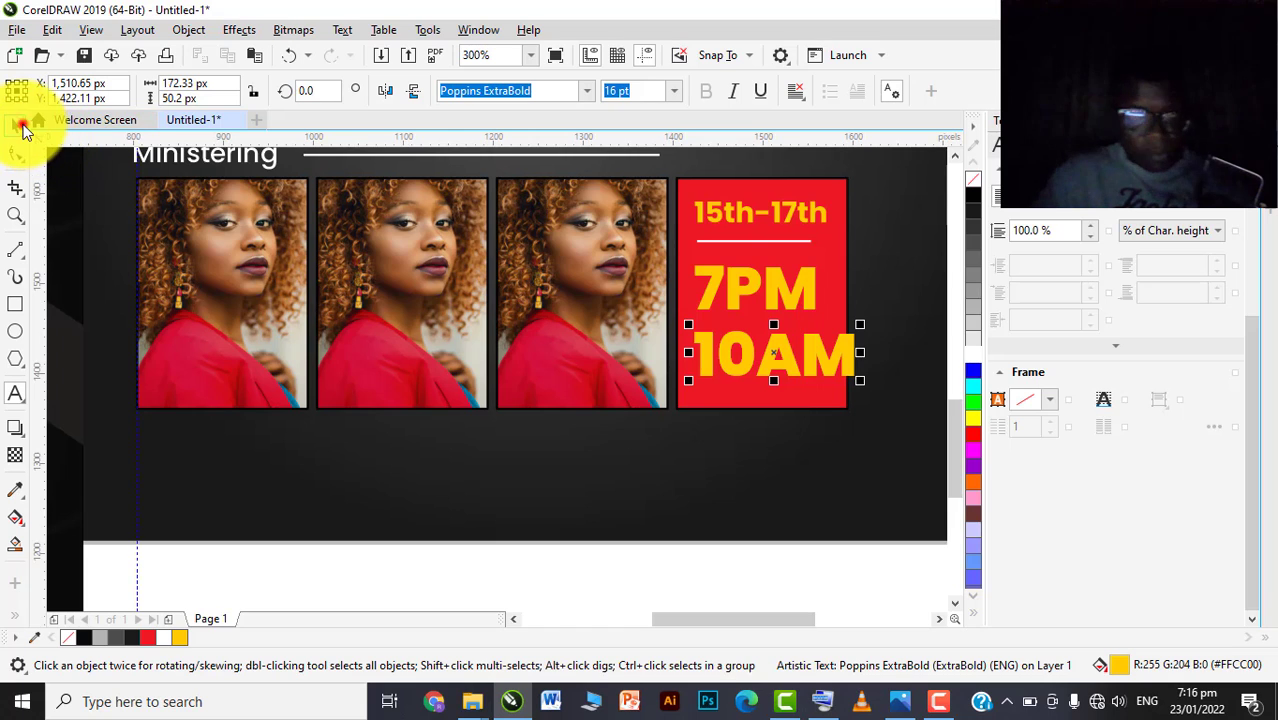
# Reduce both the "10AM" and "7PM" texts to a font size of 14 pt
pyautogui.click(18, 125)
pyautogui.click(676, 92)
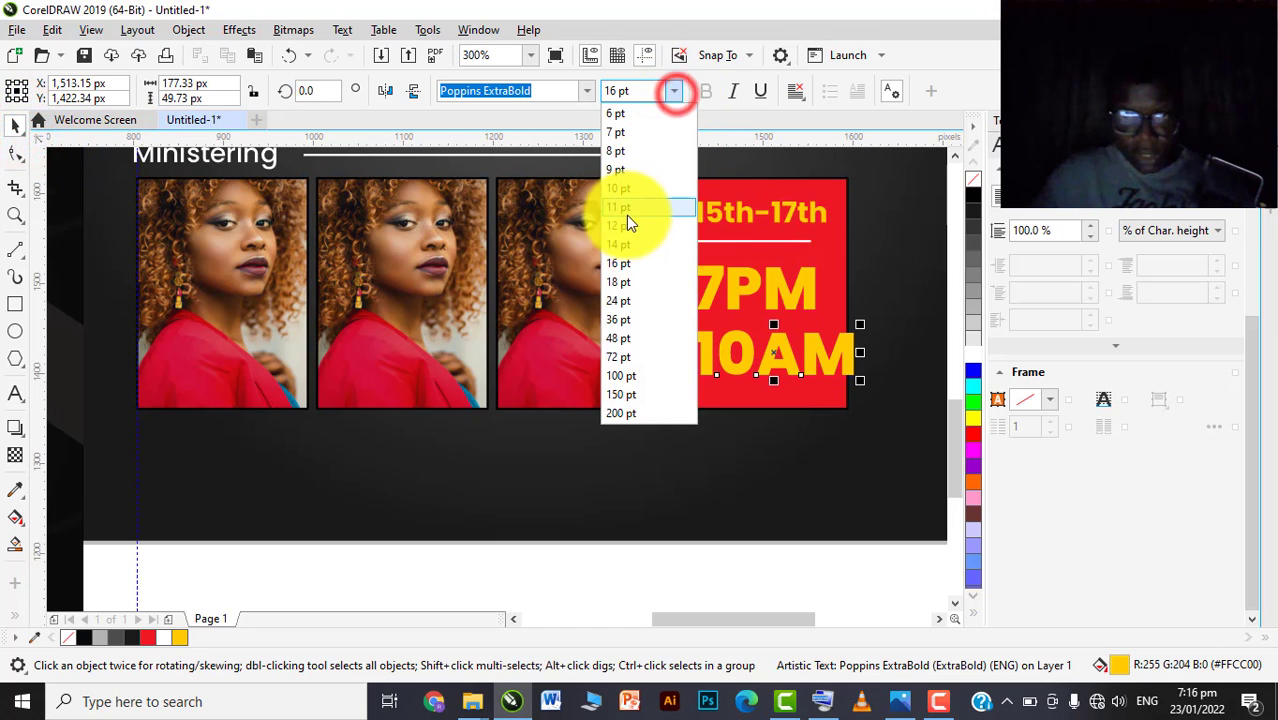
pyautogui.click(630, 243)
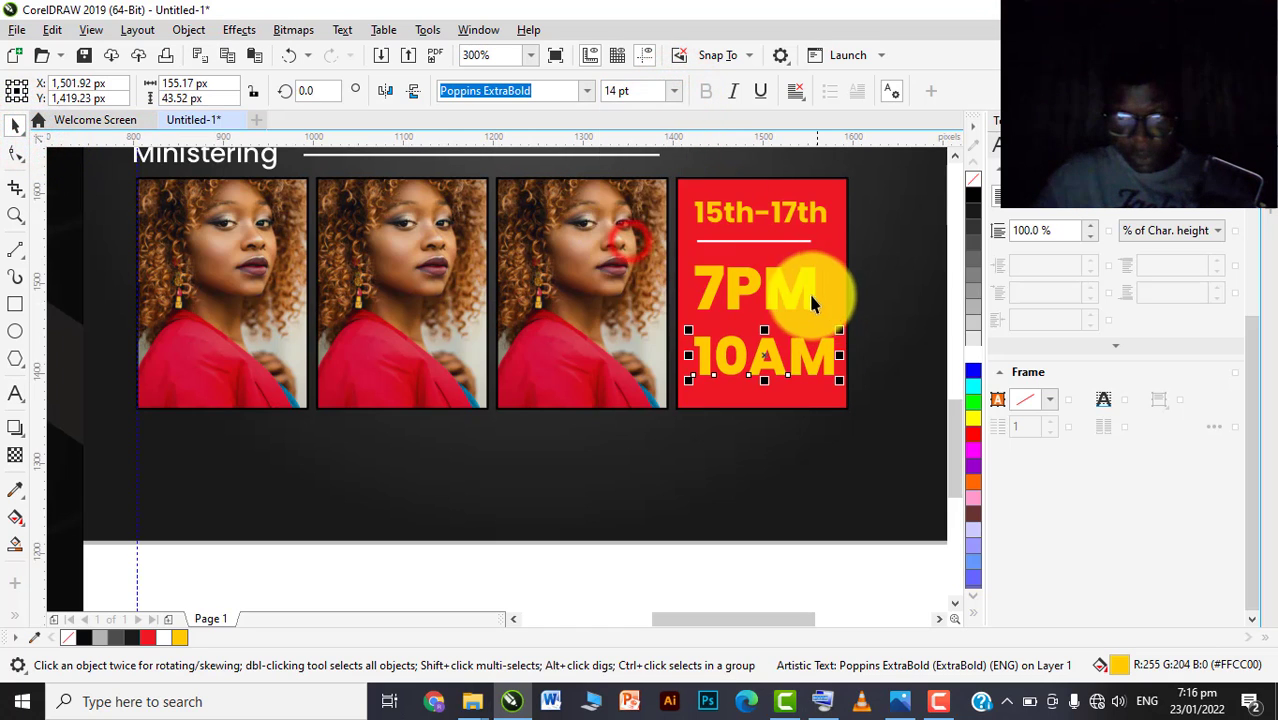
pyautogui.click(808, 292)
pyautogui.click(671, 93)
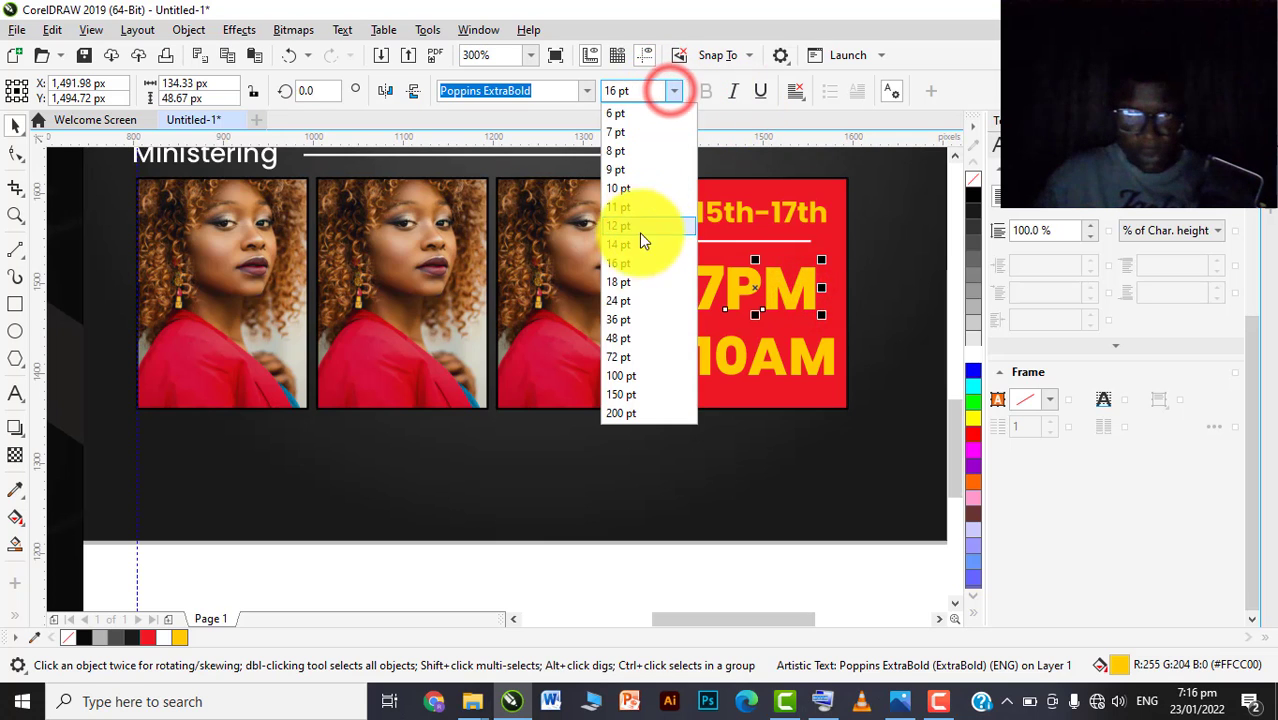
pyautogui.click(631, 245)
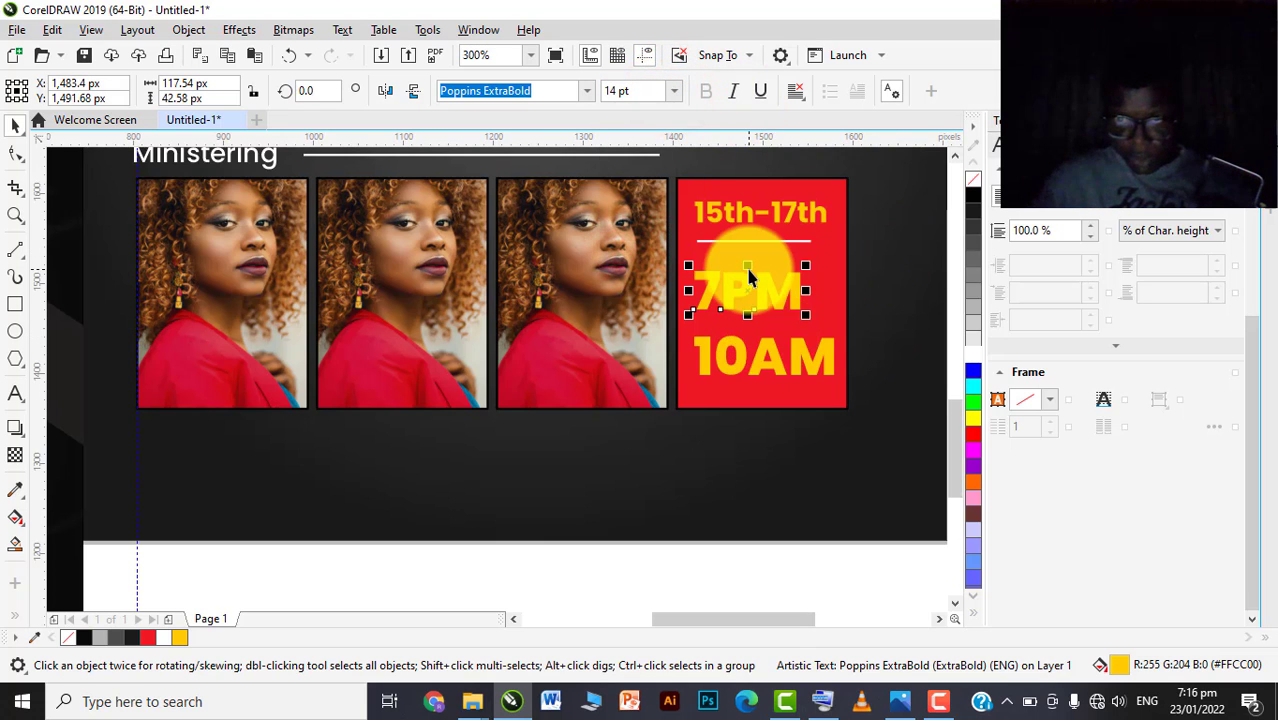
pyautogui.scroll(1, 790, 300)
pyautogui.scroll(-3, 721, 318)
pyautogui.scroll(2, 721, 318)
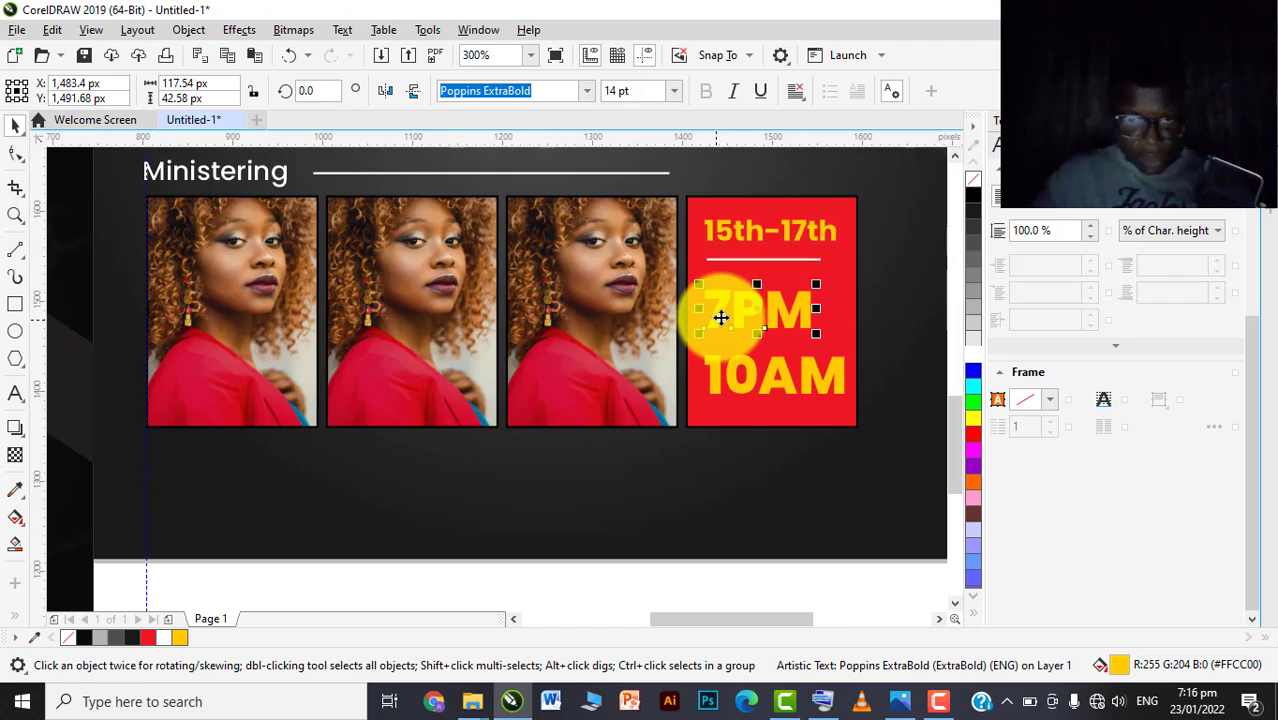
pyautogui.scroll(-2, 719, 316)
pyautogui.scroll(2, 727, 325)
pyautogui.scroll(1, 683, 350)
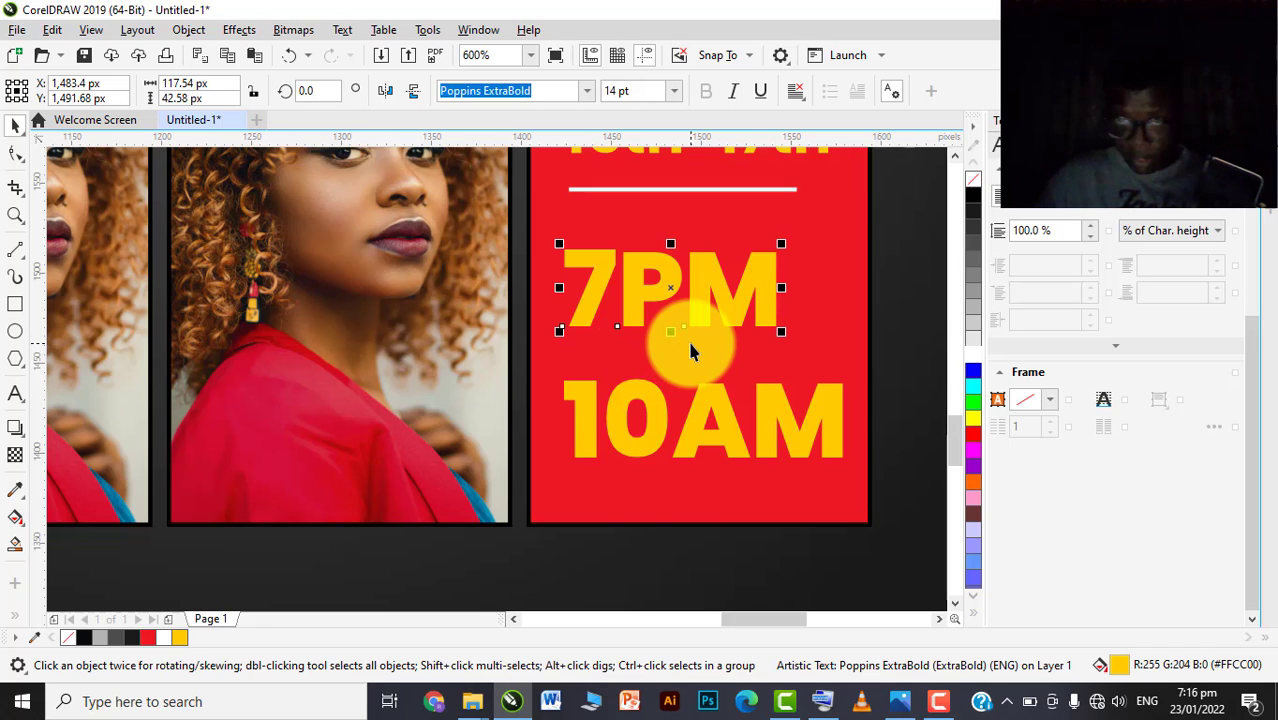
pyautogui.scroll(-5, 705, 418)
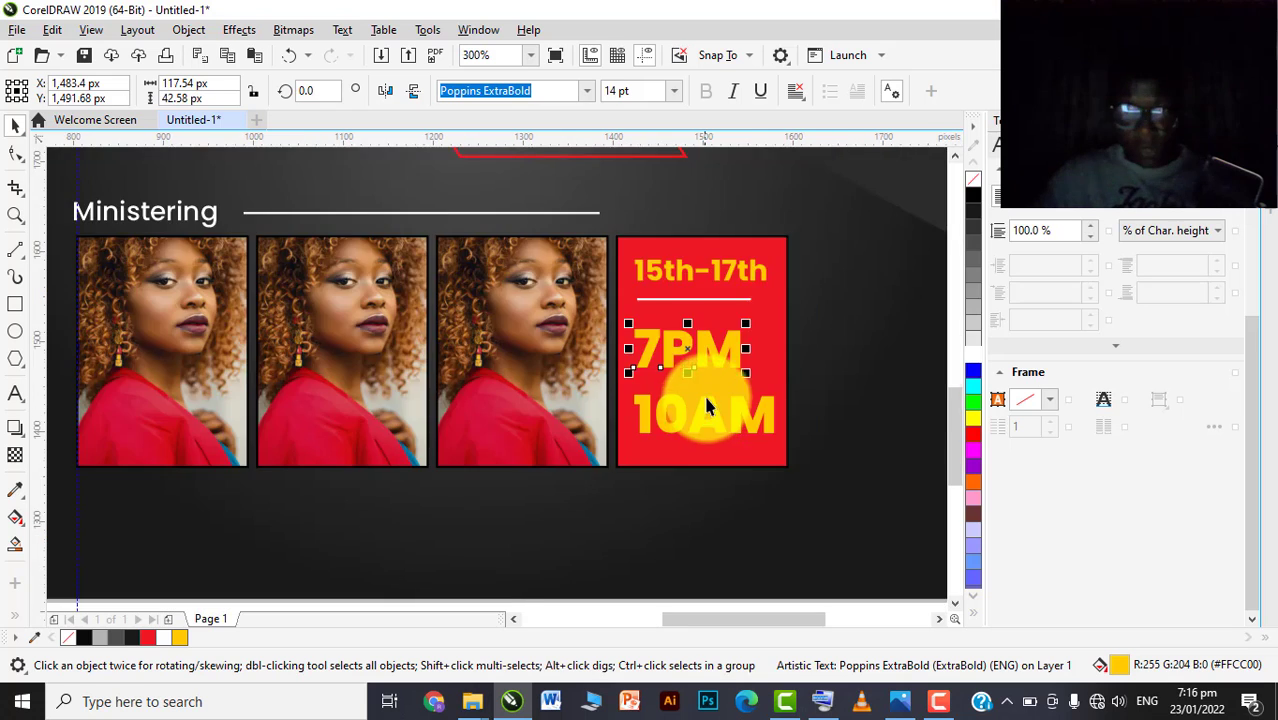
# Move the reference flyer image clear of the page, further to the page's left and higher up beside the new design
pyautogui.click(801, 280)
pyautogui.moveTo(460, 390); pyautogui.dragTo(396, 348)
pyautogui.scroll(2, 629, 335)
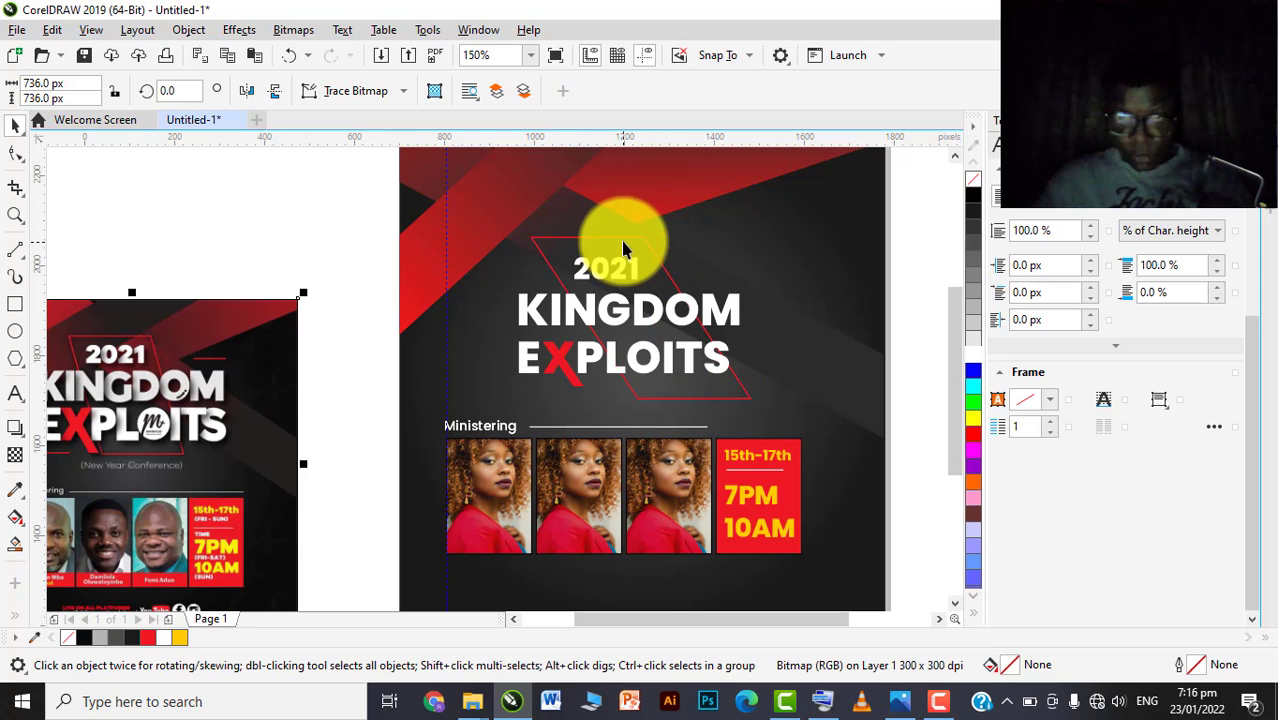
pyautogui.scroll(-2, 650, 294)
pyautogui.moveTo(422, 375); pyautogui.dragTo(425, 338)
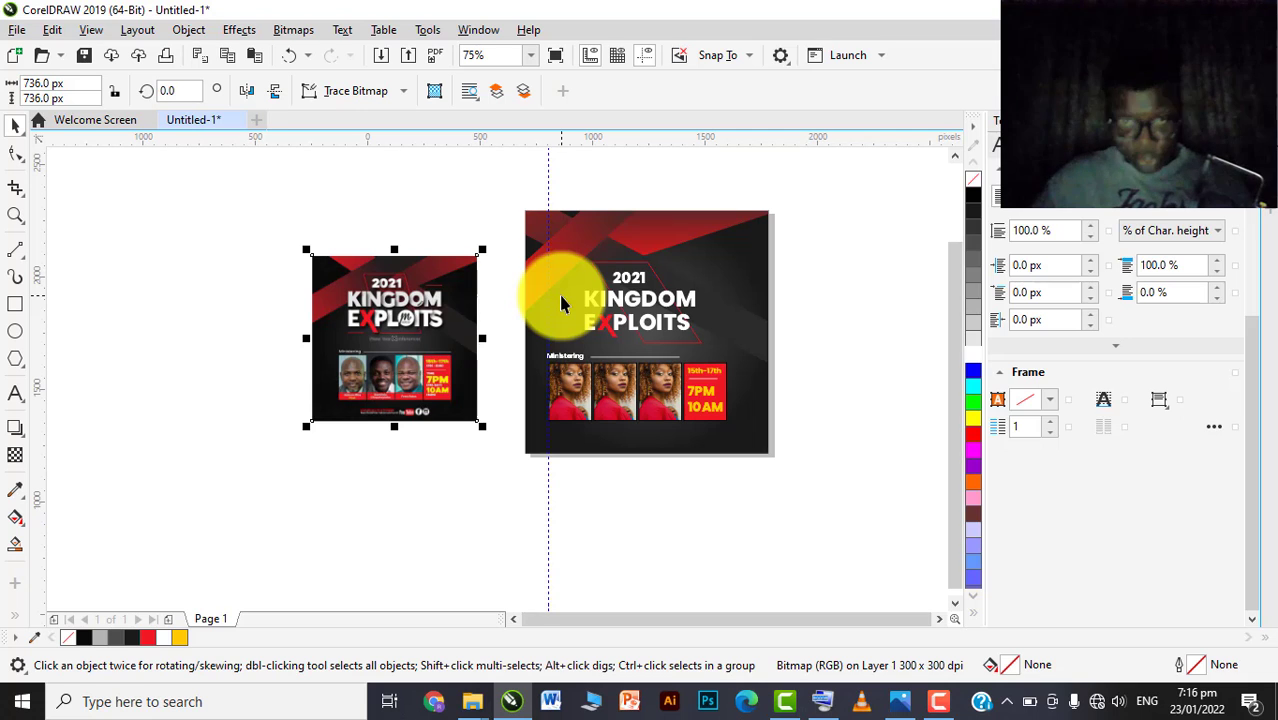
pyautogui.scroll(2, 625, 280)
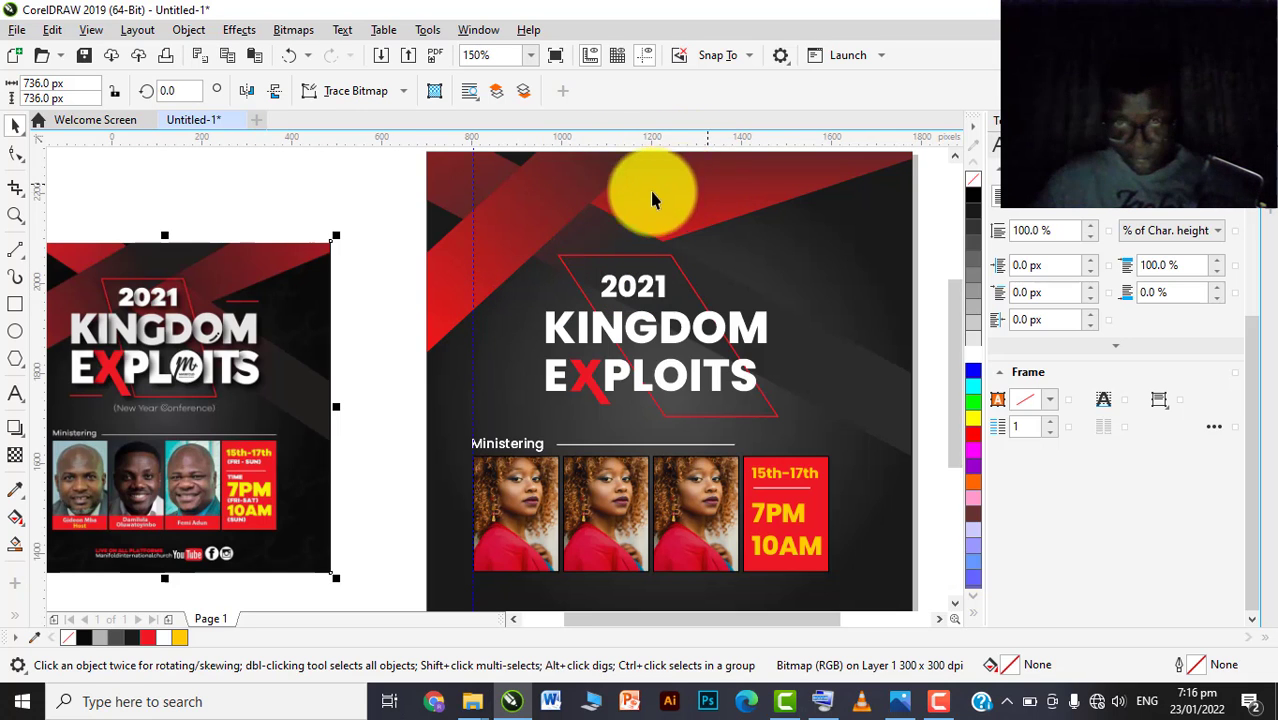
pyautogui.scroll(2, 600, 335)
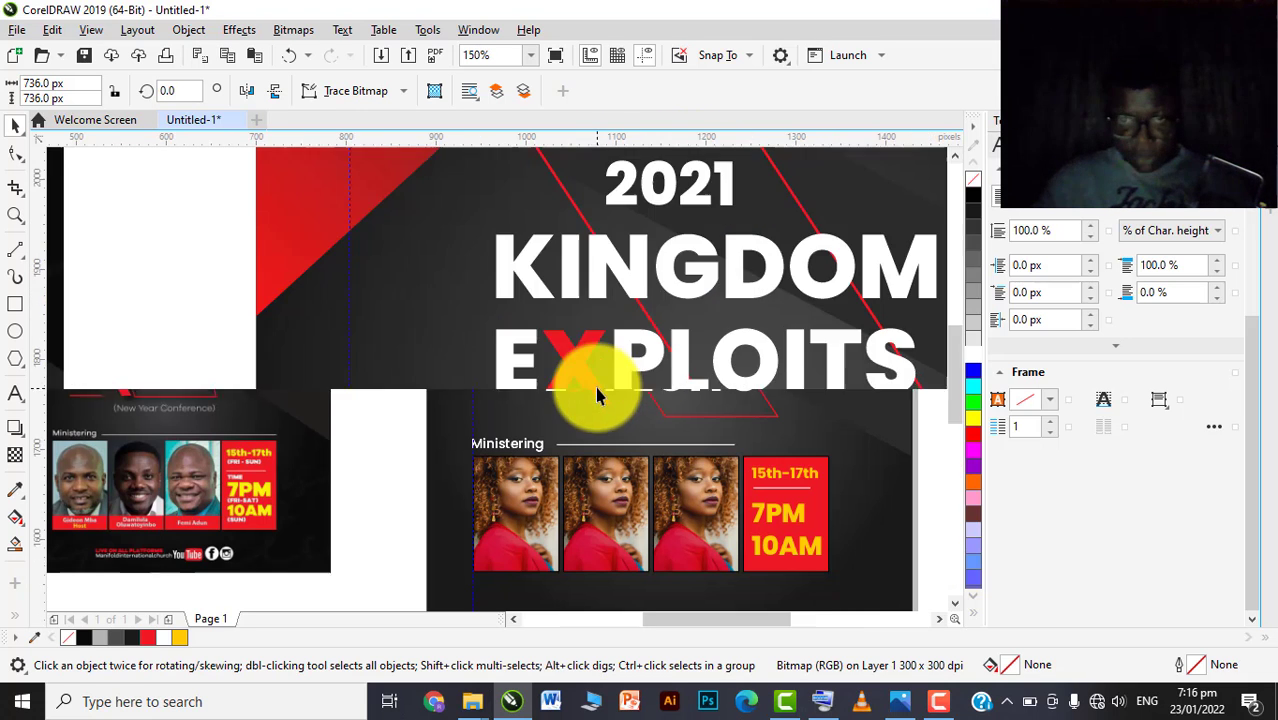
pyautogui.scroll(-2, 560, 350)
pyautogui.scroll(-2, 610, 360)
pyautogui.scroll(4, 571, 420)
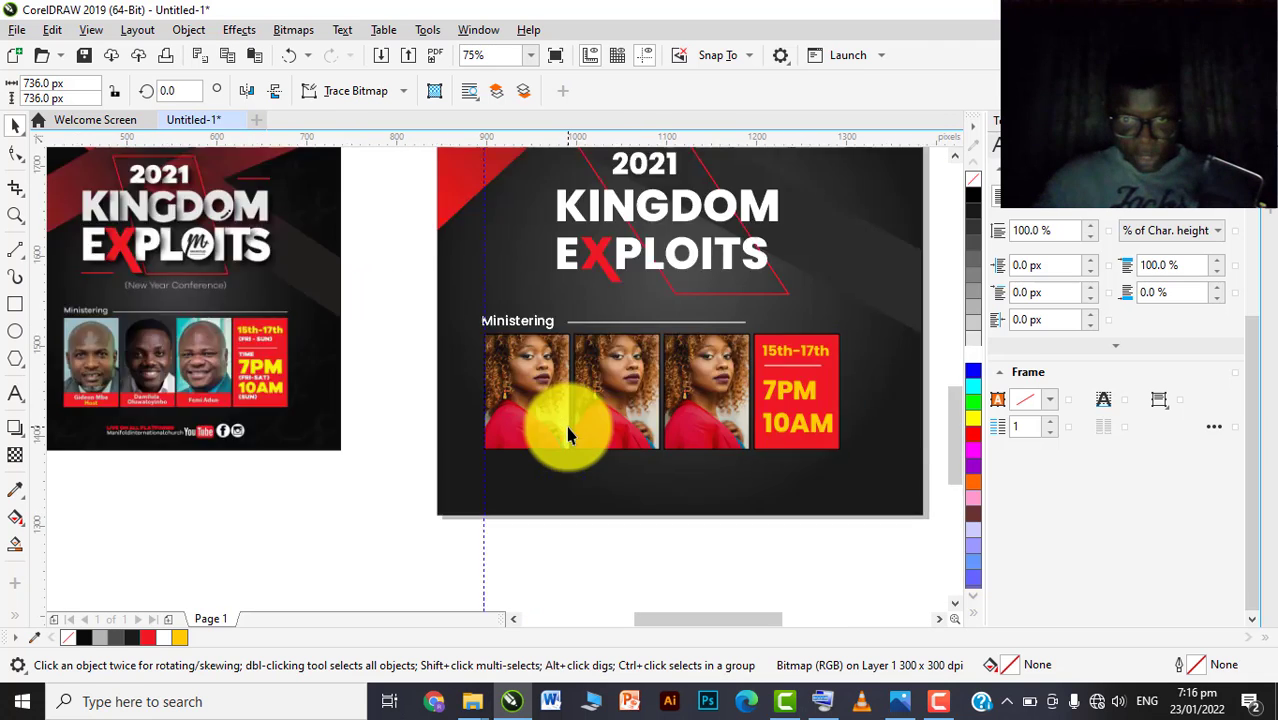
# Remove the black outline from the three photo frames and the red date-and-time panel
pyautogui.scroll(-2, 490, 375)
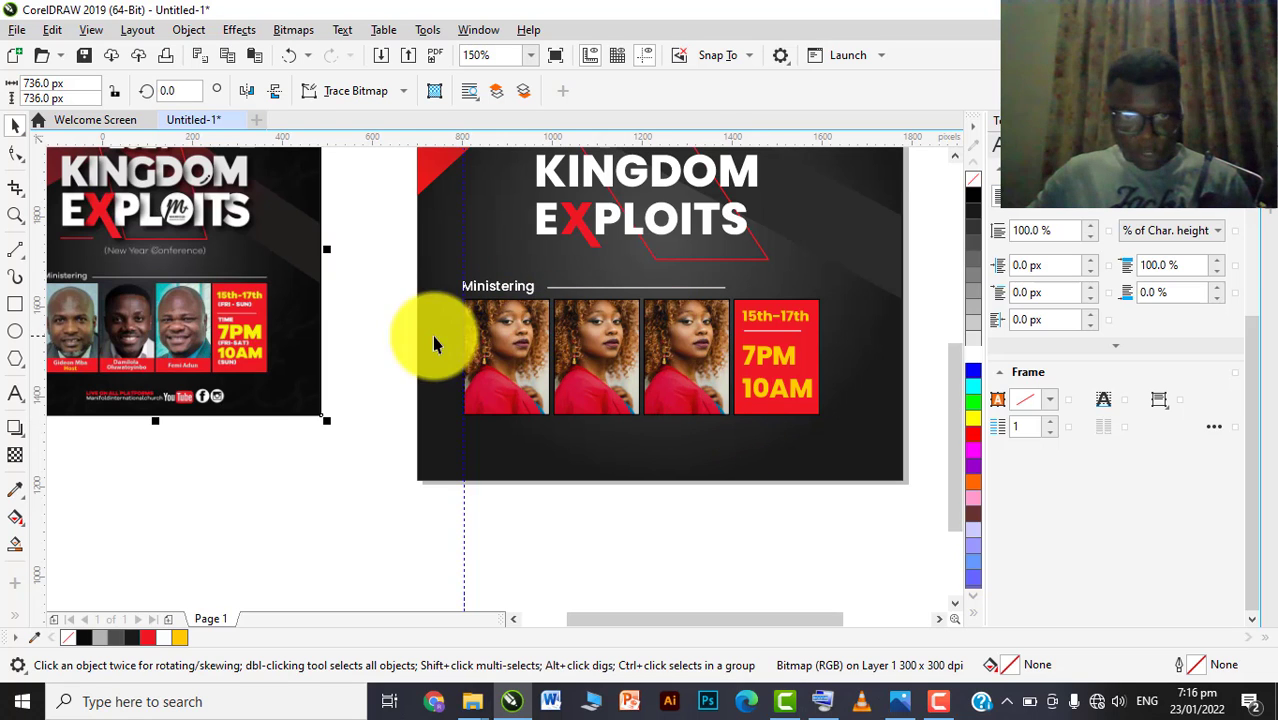
pyautogui.scroll(-1, 620, 306)
pyautogui.scroll(1, 656, 315)
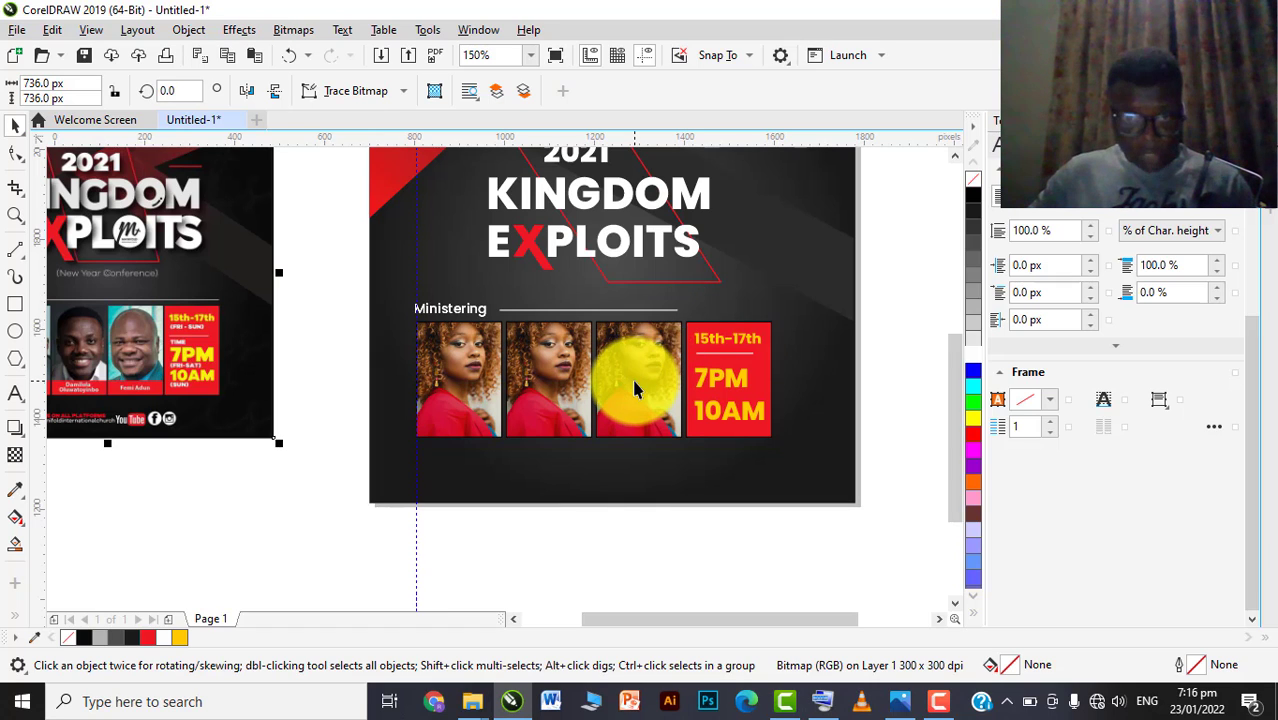
pyautogui.scroll(2, 731, 355)
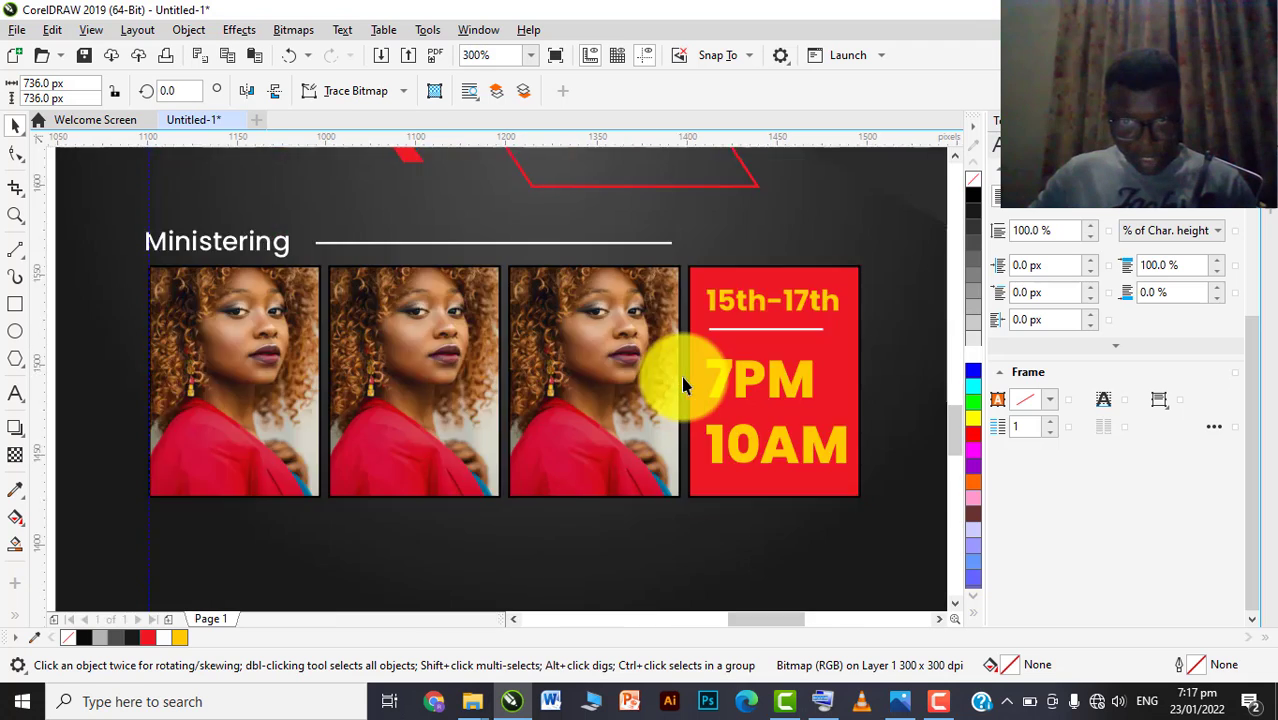
pyautogui.scroll(-1, 591, 337)
pyautogui.scroll(1, 630, 281)
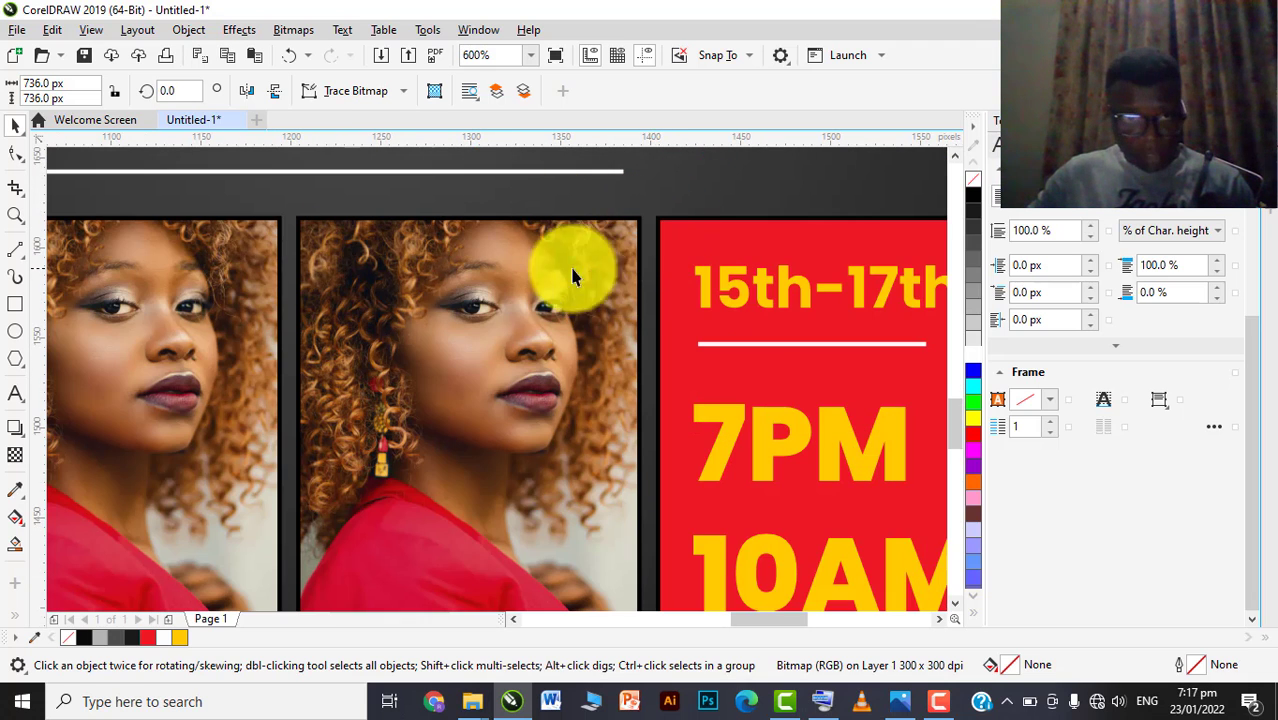
pyautogui.scroll(-1, 455, 268)
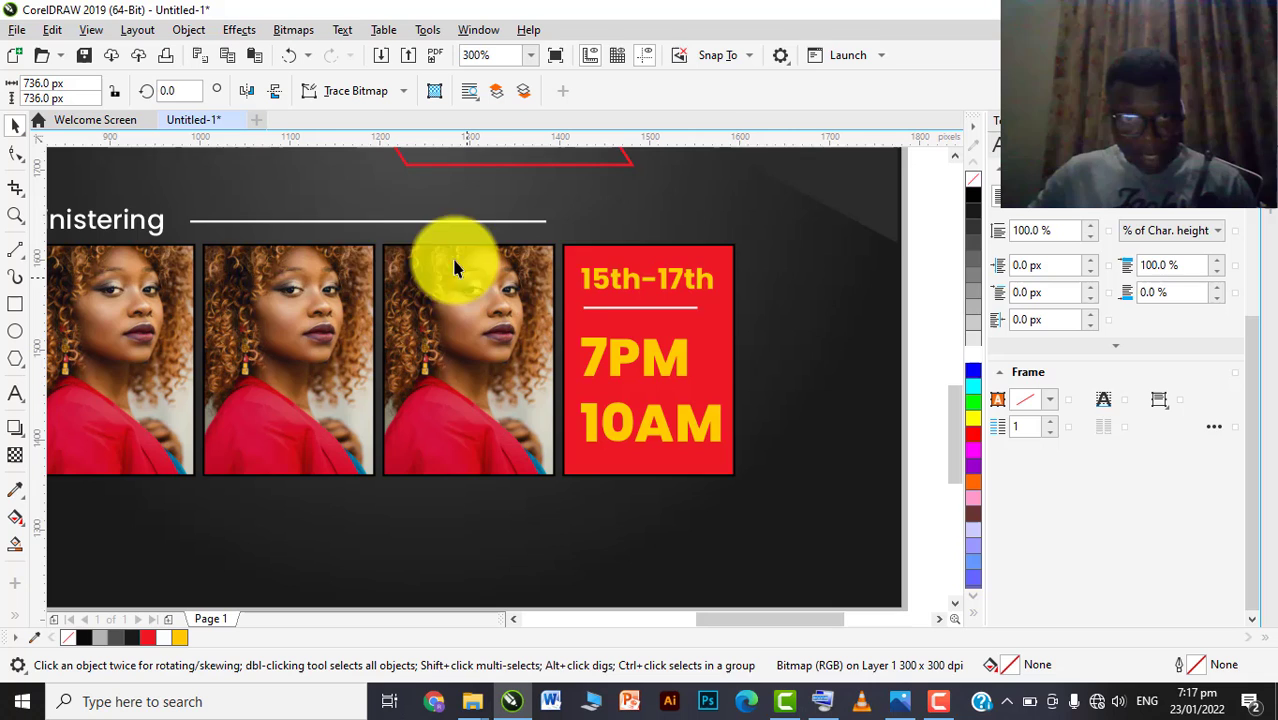
pyautogui.click(481, 318)
pyautogui.click(127, 318)
pyautogui.keyDown('shift'); pyautogui.click(289, 337); pyautogui.keyUp('shift')
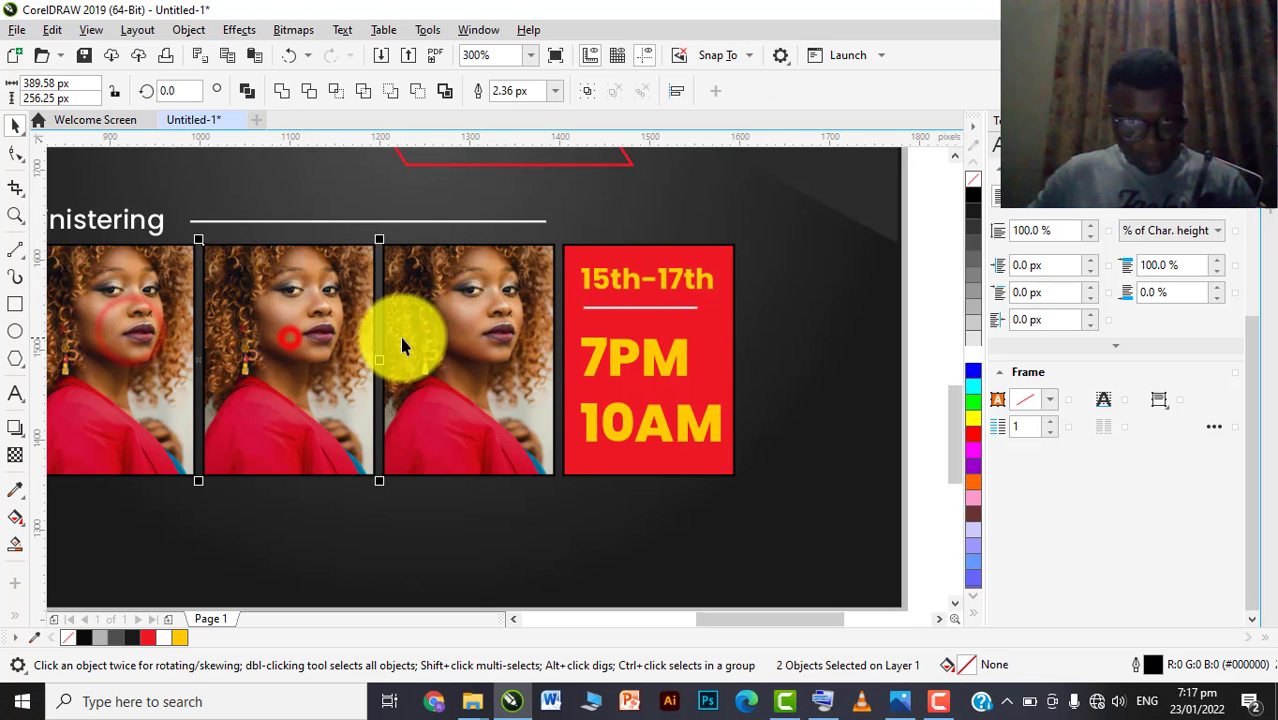
pyautogui.keyDown('shift'); pyautogui.click(432, 347); pyautogui.keyUp('shift')
pyautogui.keyDown('shift'); pyautogui.click(636, 328); pyautogui.keyUp('shift')
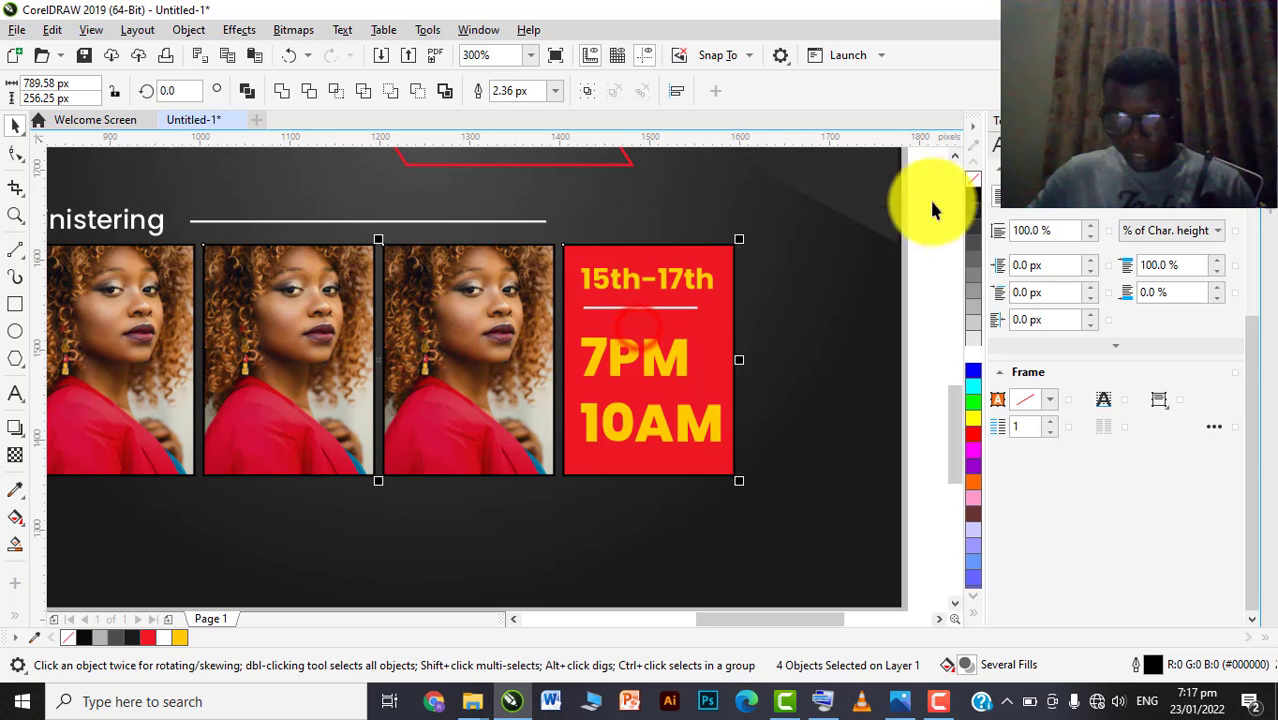
pyautogui.scroll(-2, 588, 297)
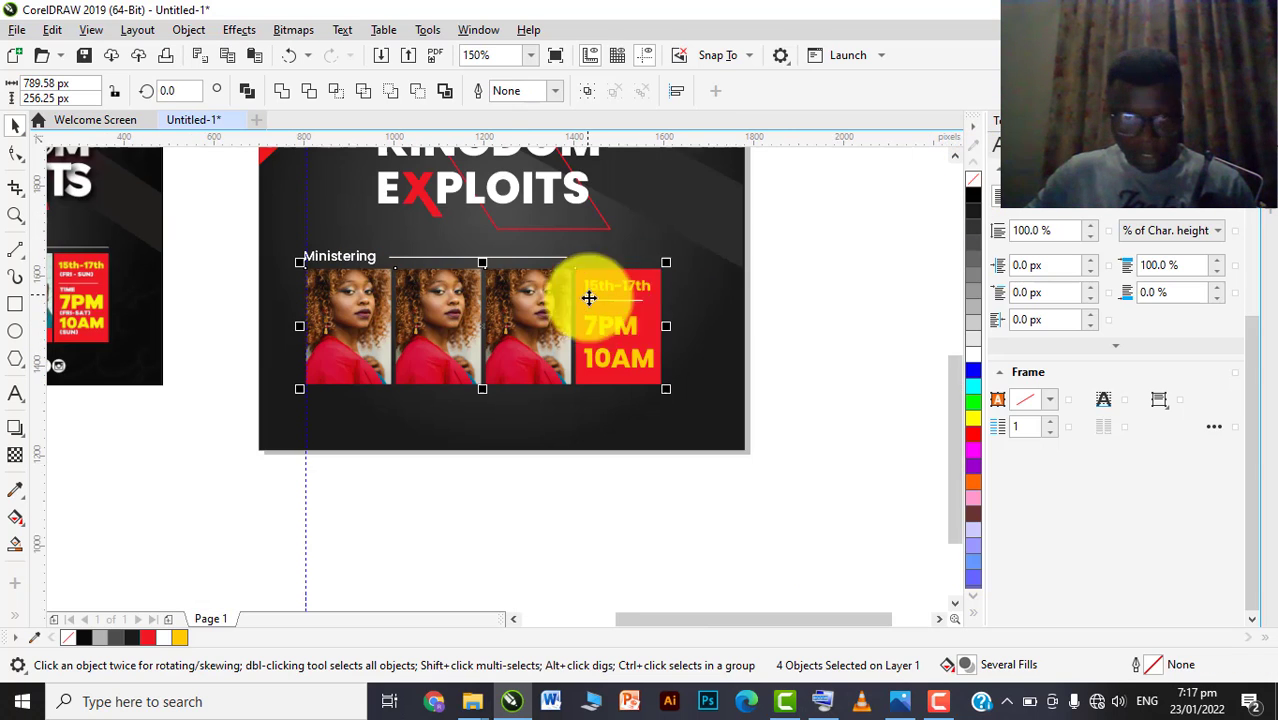
pyautogui.click(810, 275)
pyautogui.scroll(-2, 714, 277)
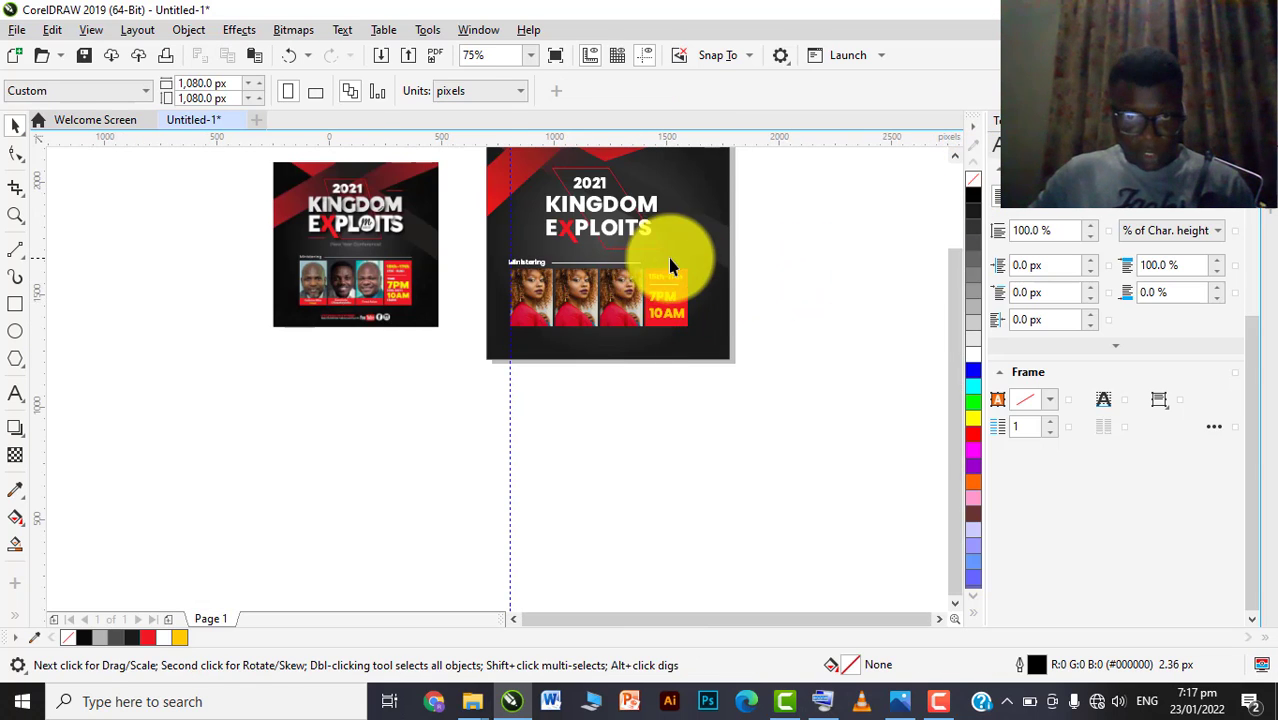
pyautogui.scroll(2, 665, 268)
pyautogui.scroll(-2, 590, 335)
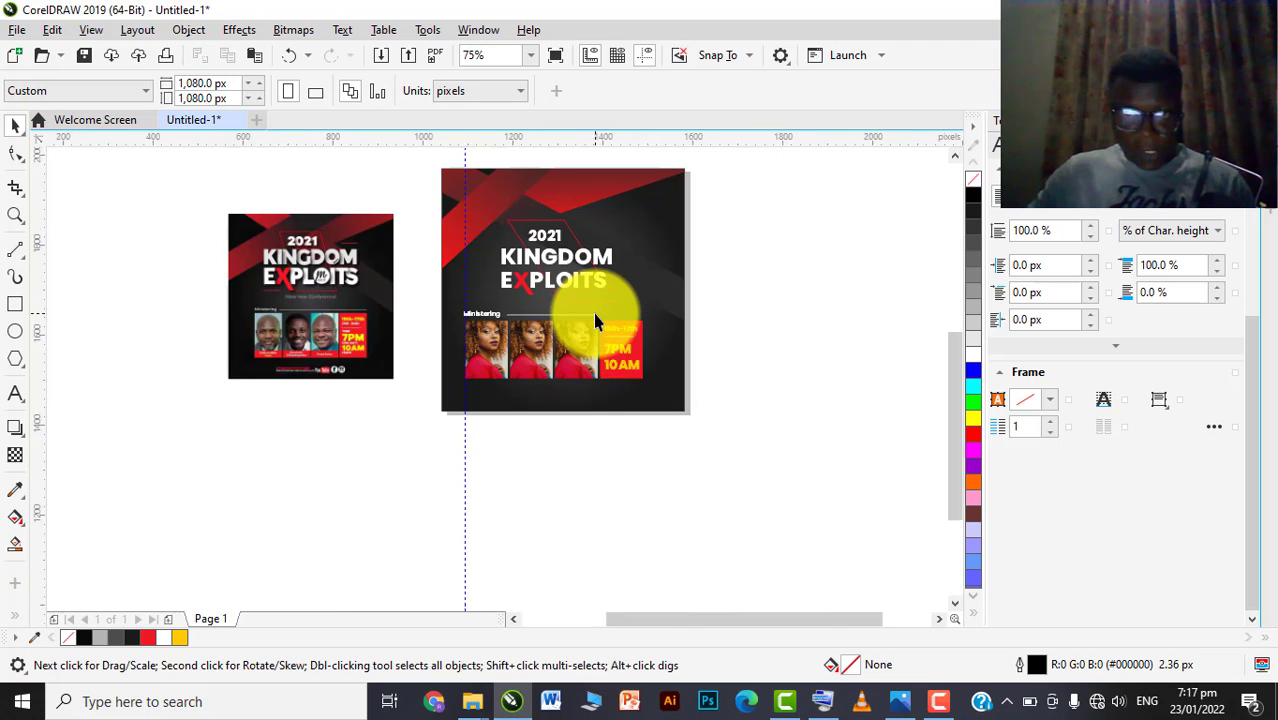
pyautogui.scroll(4, 594, 325)
pyautogui.scroll(-4, 594, 325)
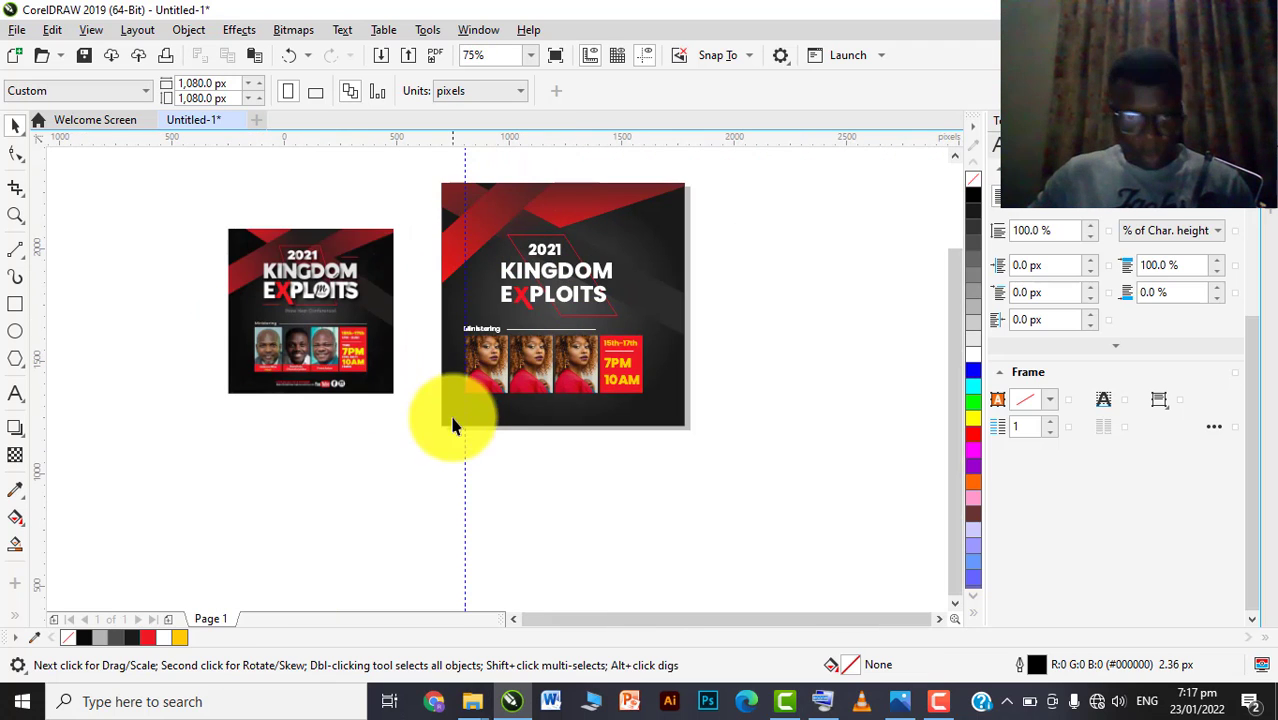